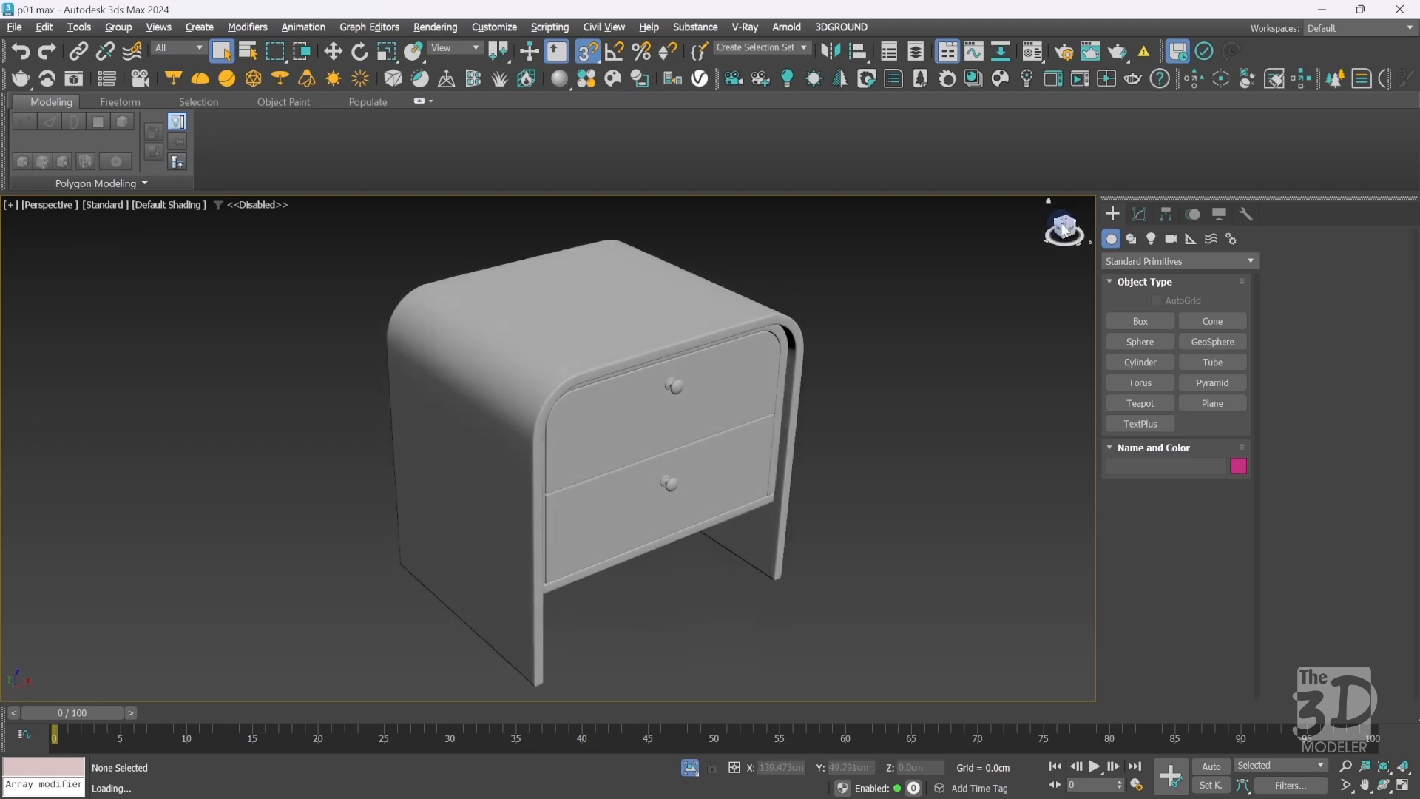
Isolate the nightstand's curved outer shell and display it with edged faces.
{"action": "left_click", "coordinate": [559, 289]}
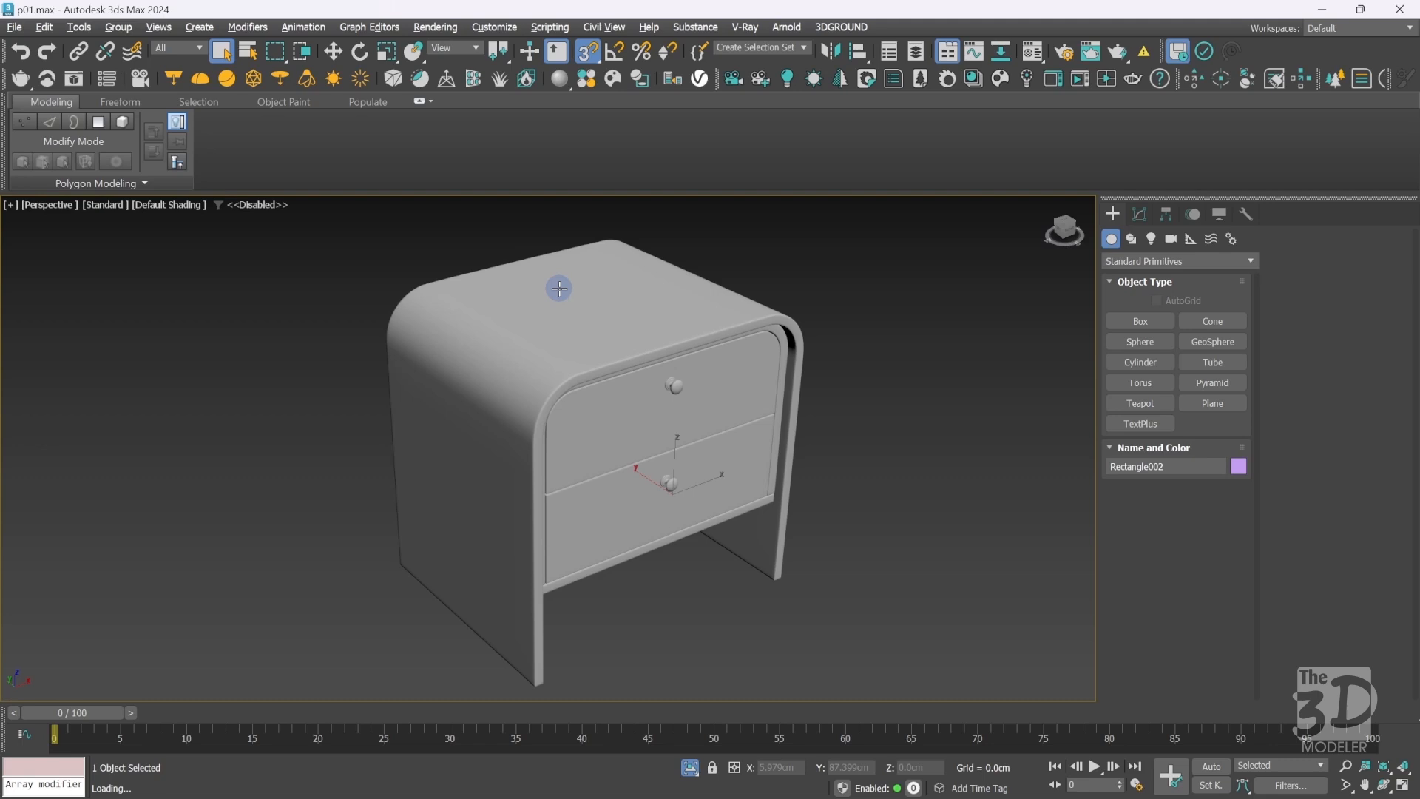
{"action": "key", "text": "alt+q"}
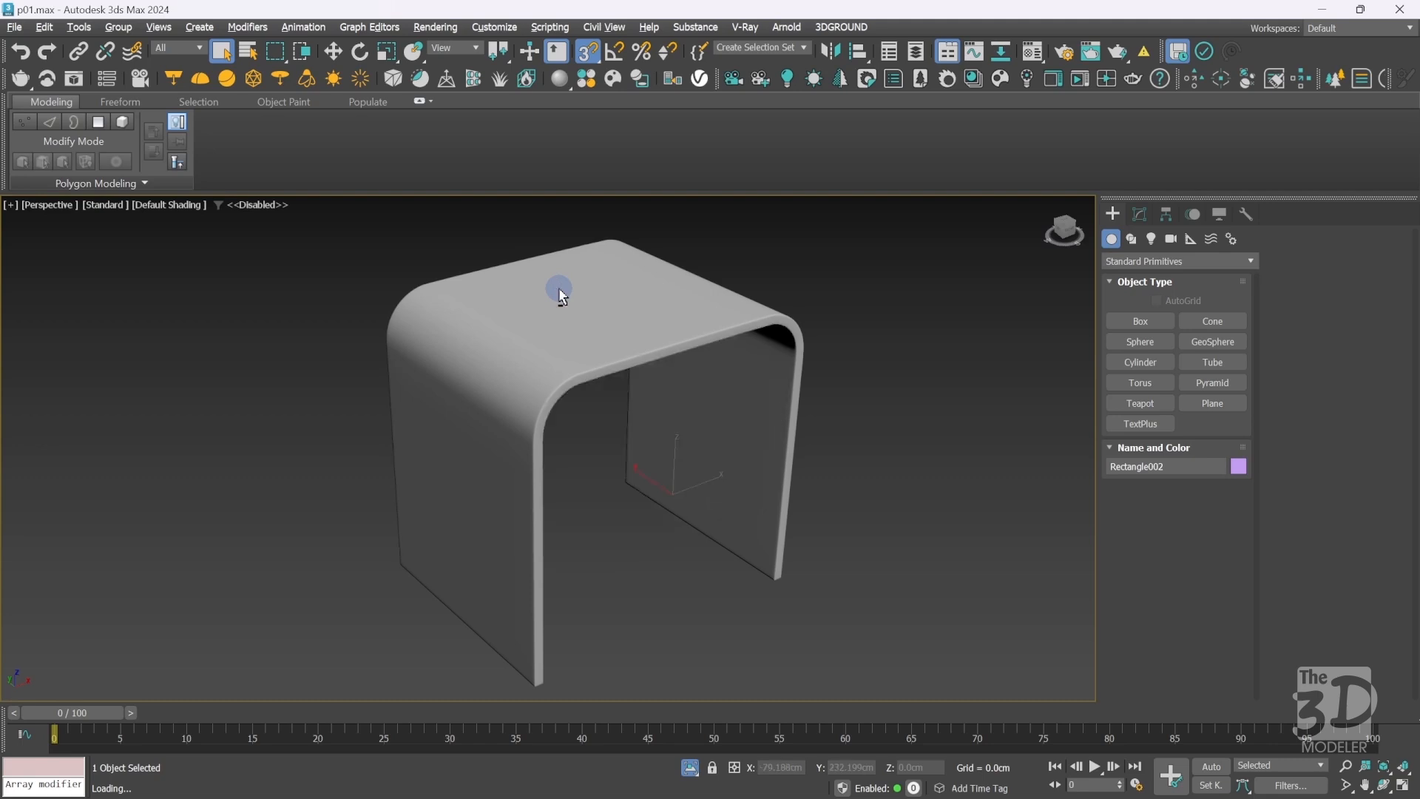
{"action": "key", "text": "F4"}
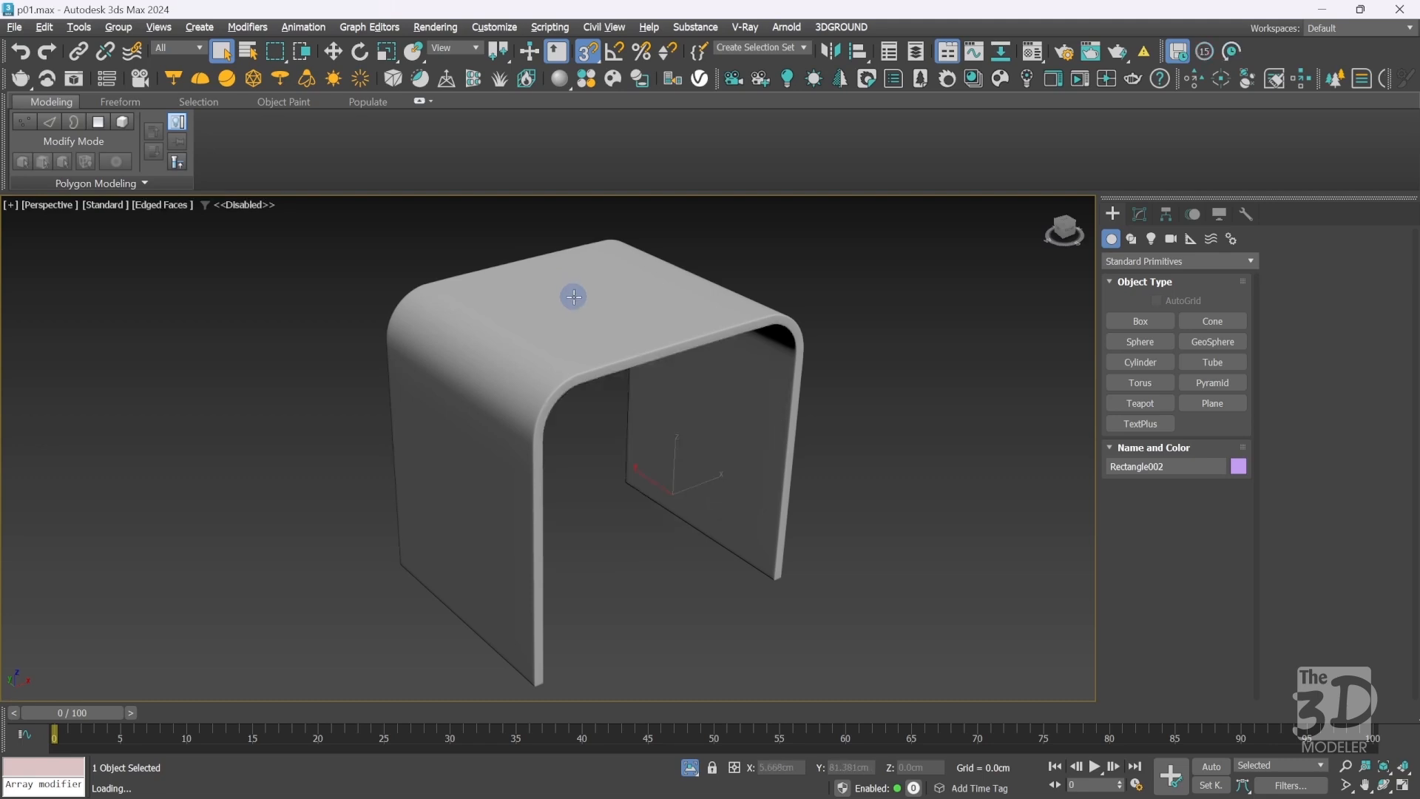
Collapse the outer shell's modifier stack down from the upper Edit Poly, keeping Chamfer and TurboSmooth above it.
{"action": "left_click", "coordinate": [1139, 217]}
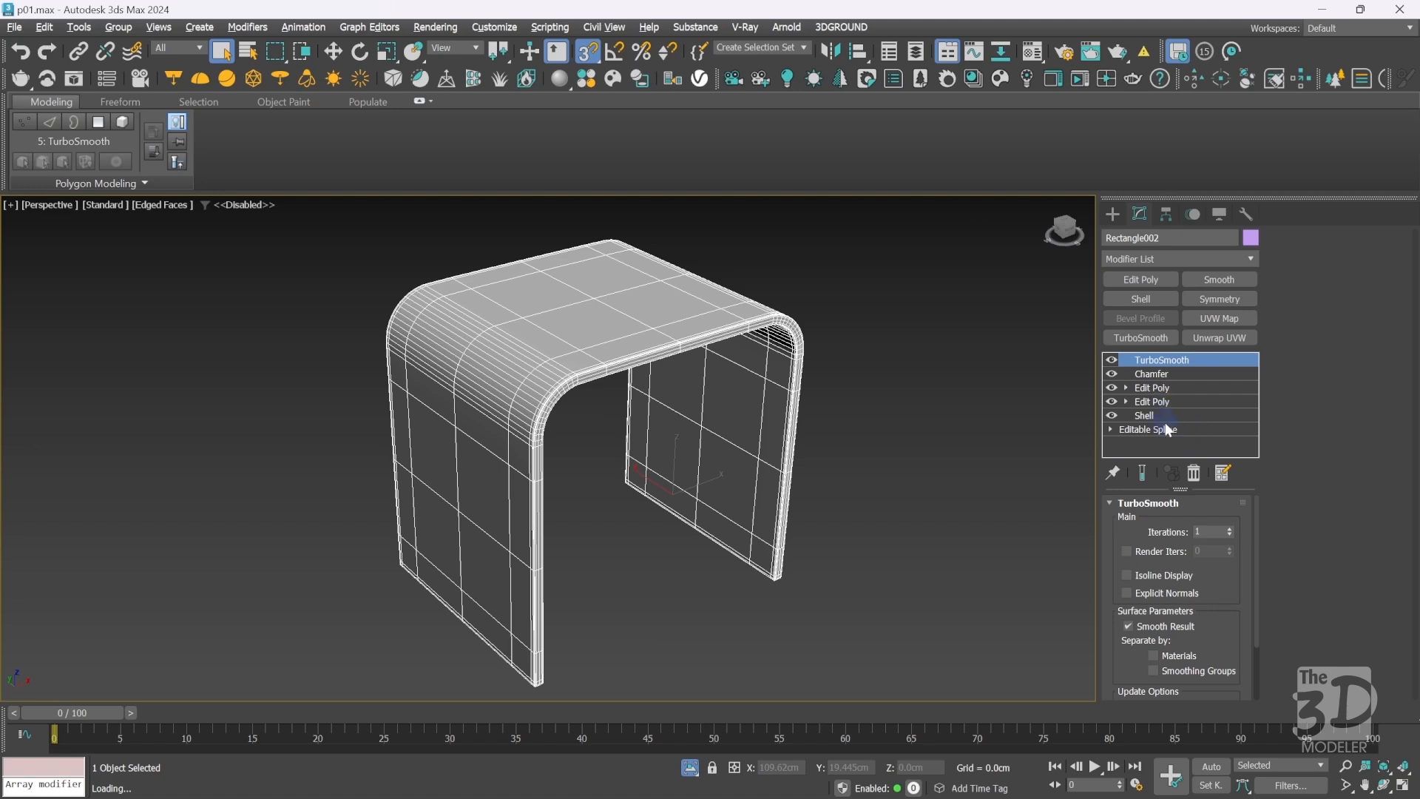
{"action": "left_click", "coordinate": [1160, 389]}
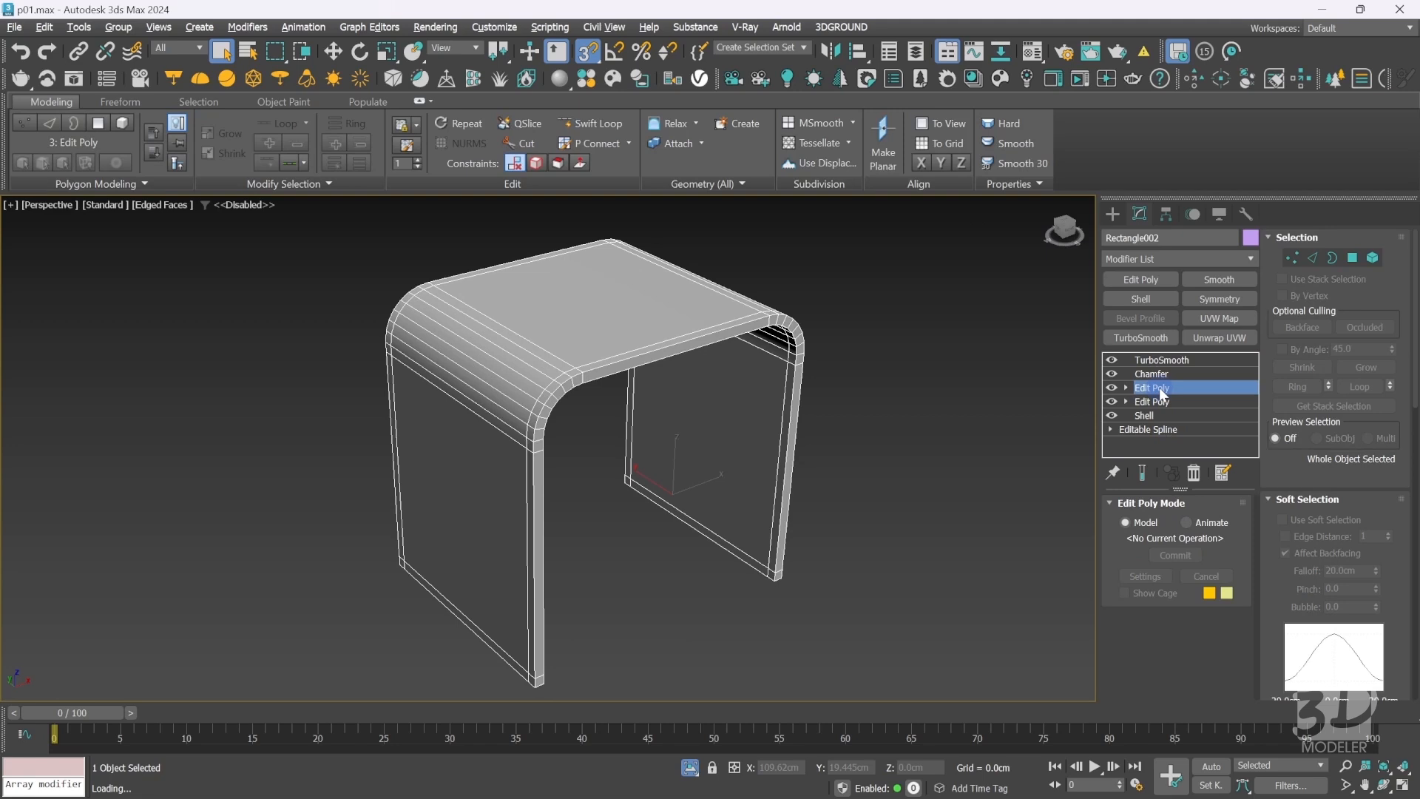
{"action": "right_click", "coordinate": [1162, 393]}
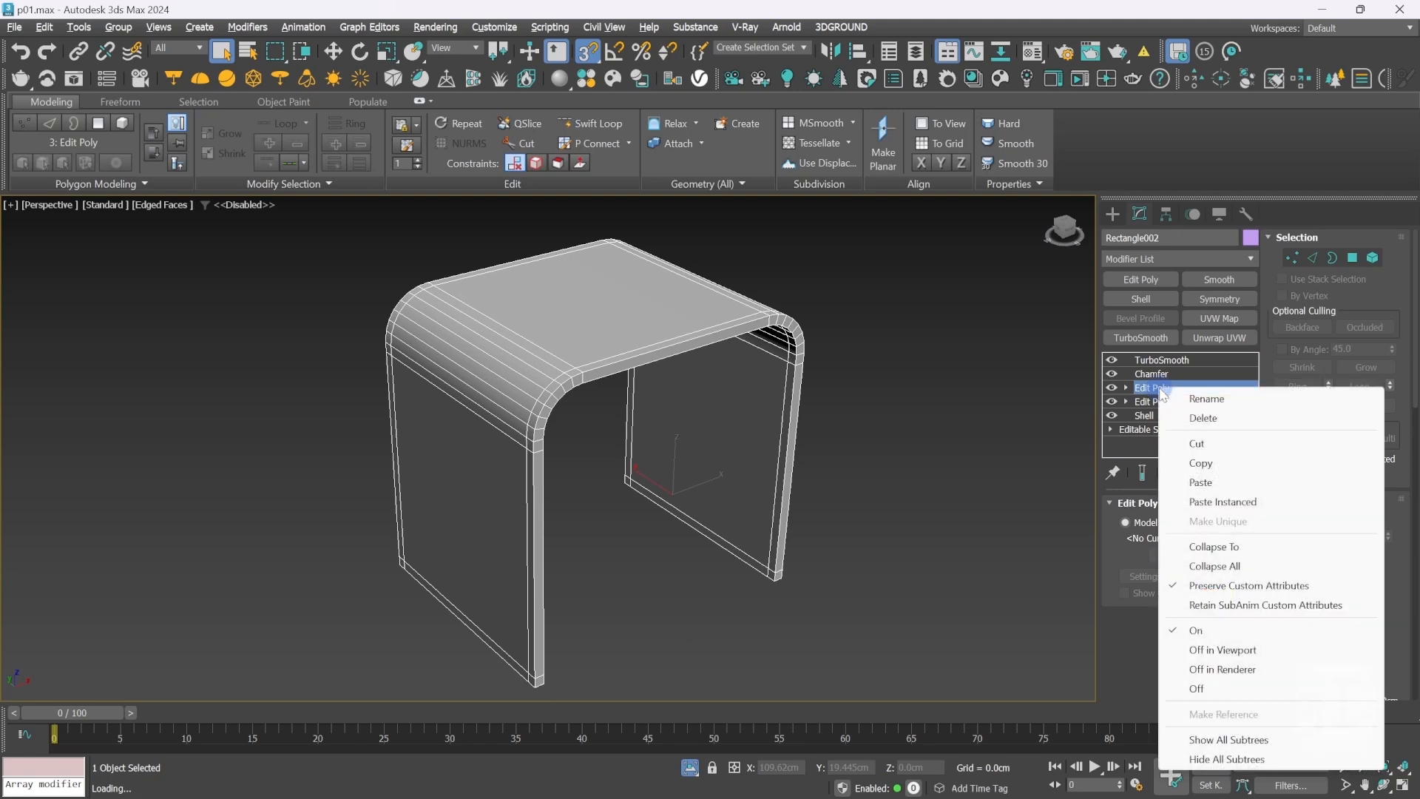
{"action": "left_click", "coordinate": [1214, 546]}
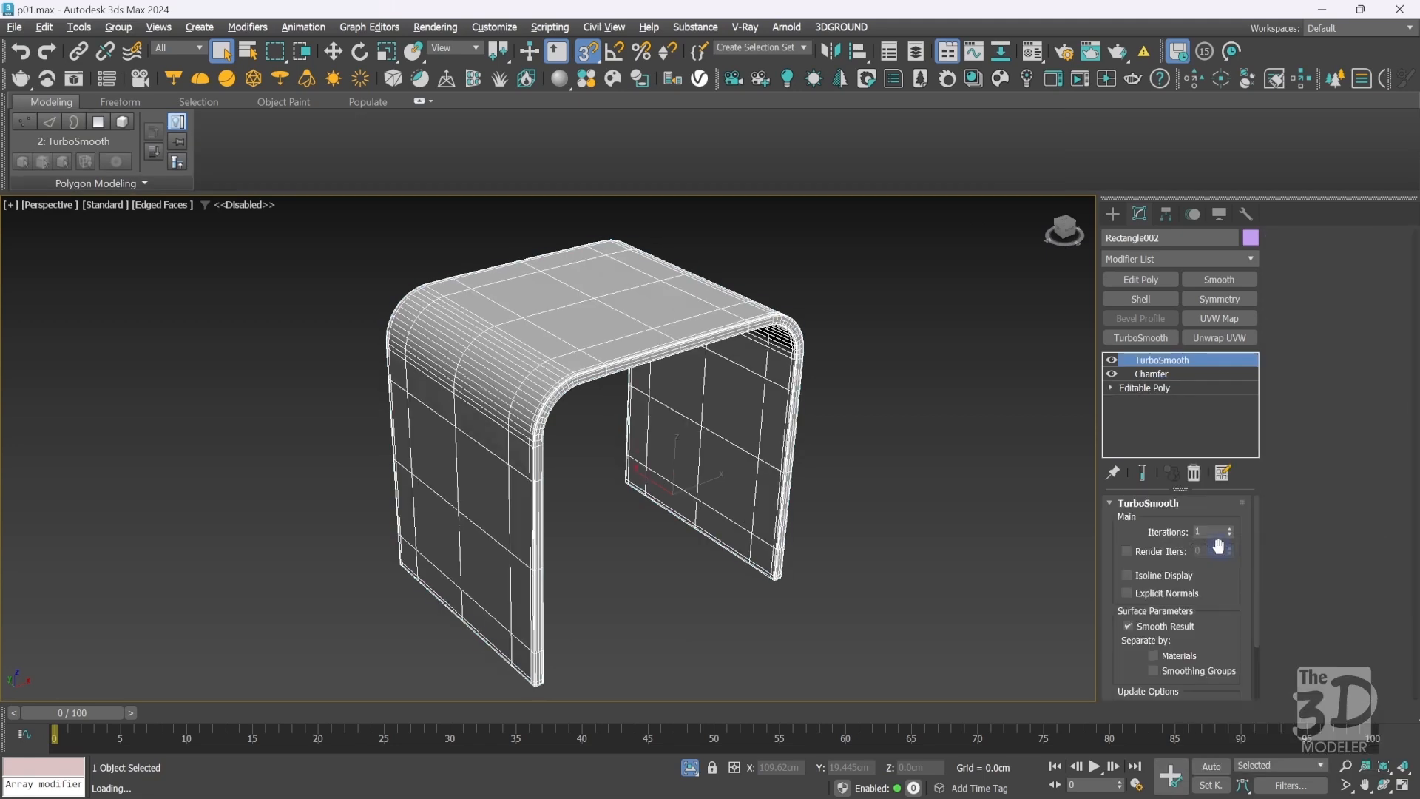
Add an Unwrap UVW modifier directly above the Editable Poly, beneath Chamfer and TurboSmooth.
{"action": "left_click", "coordinate": [1160, 387]}
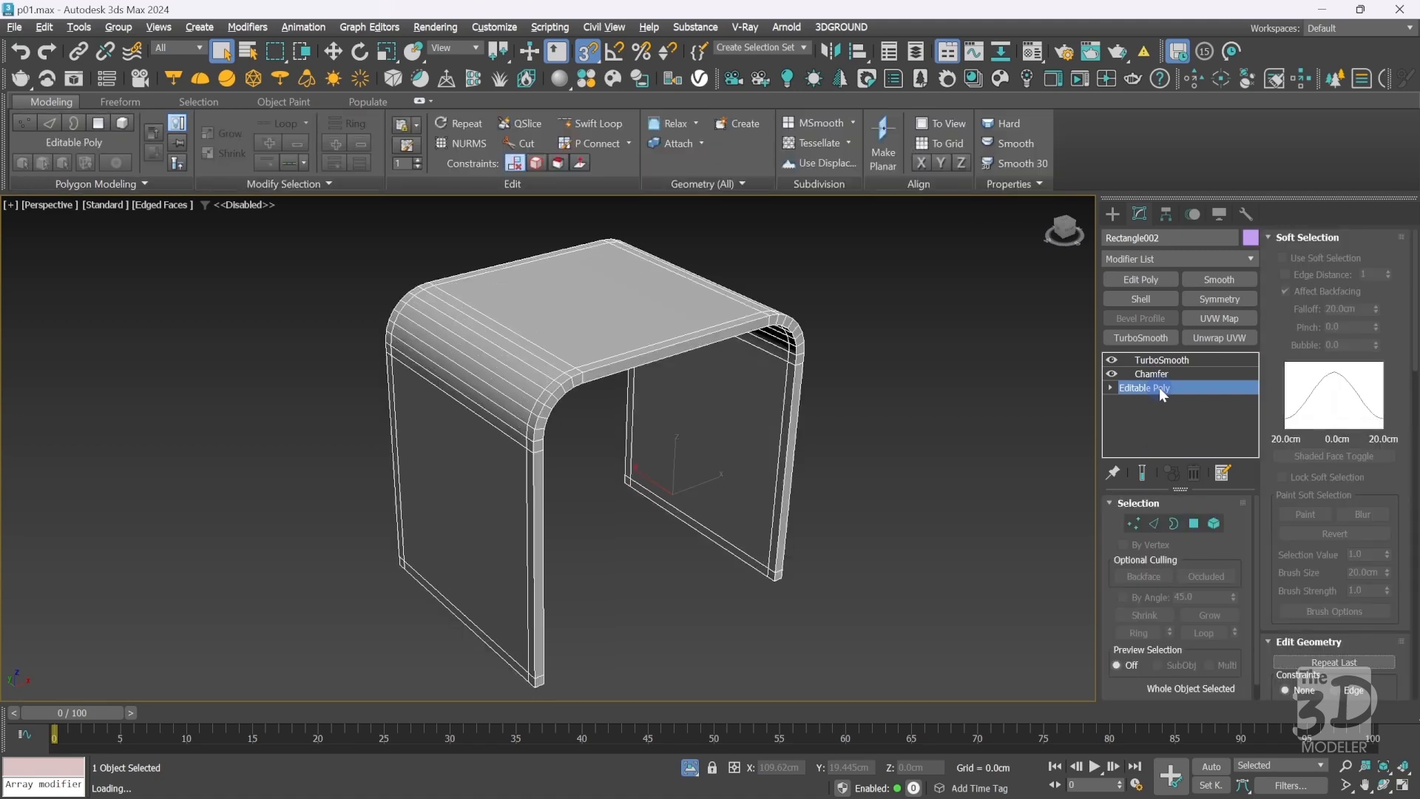
{"action": "left_click", "coordinate": [1160, 372]}
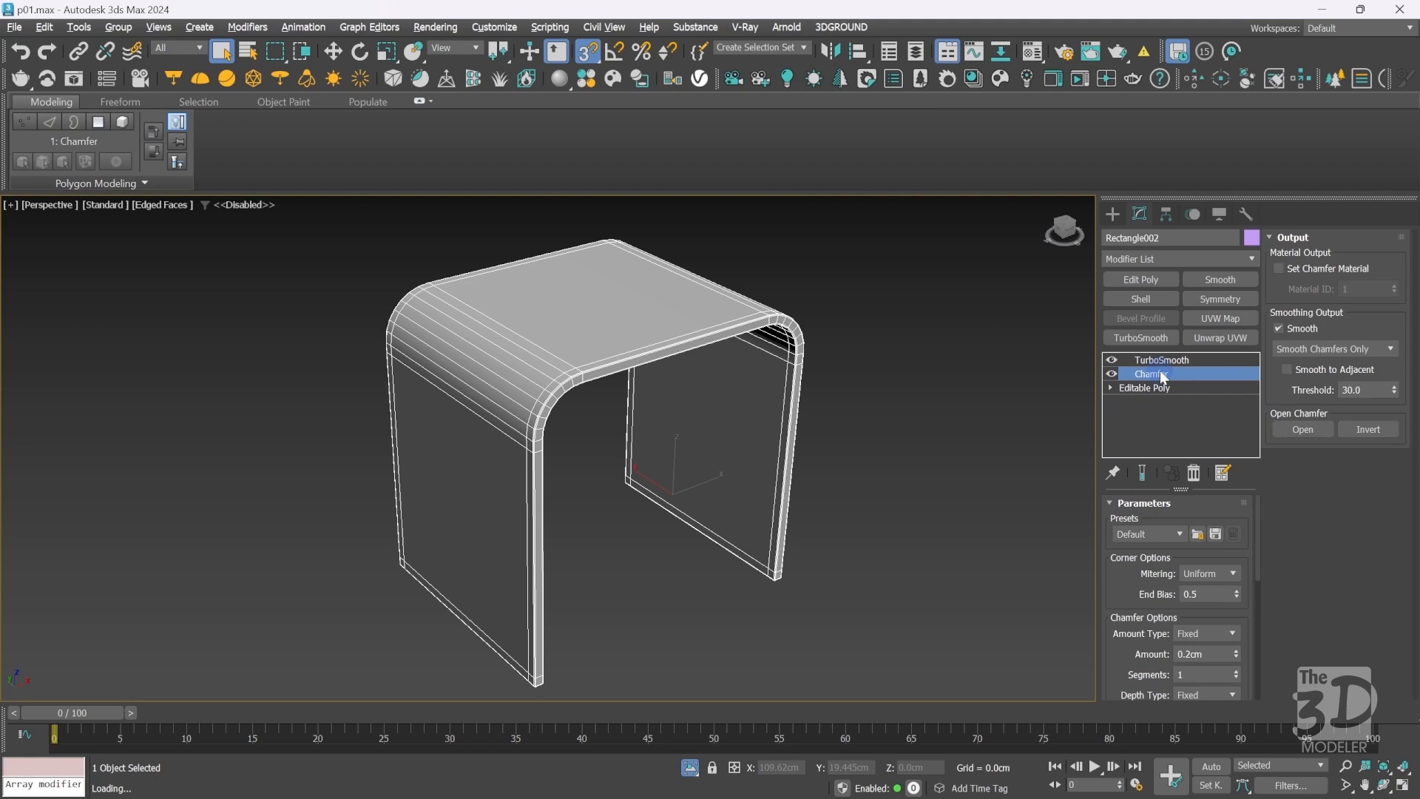
{"action": "left_click", "coordinate": [1154, 361]}
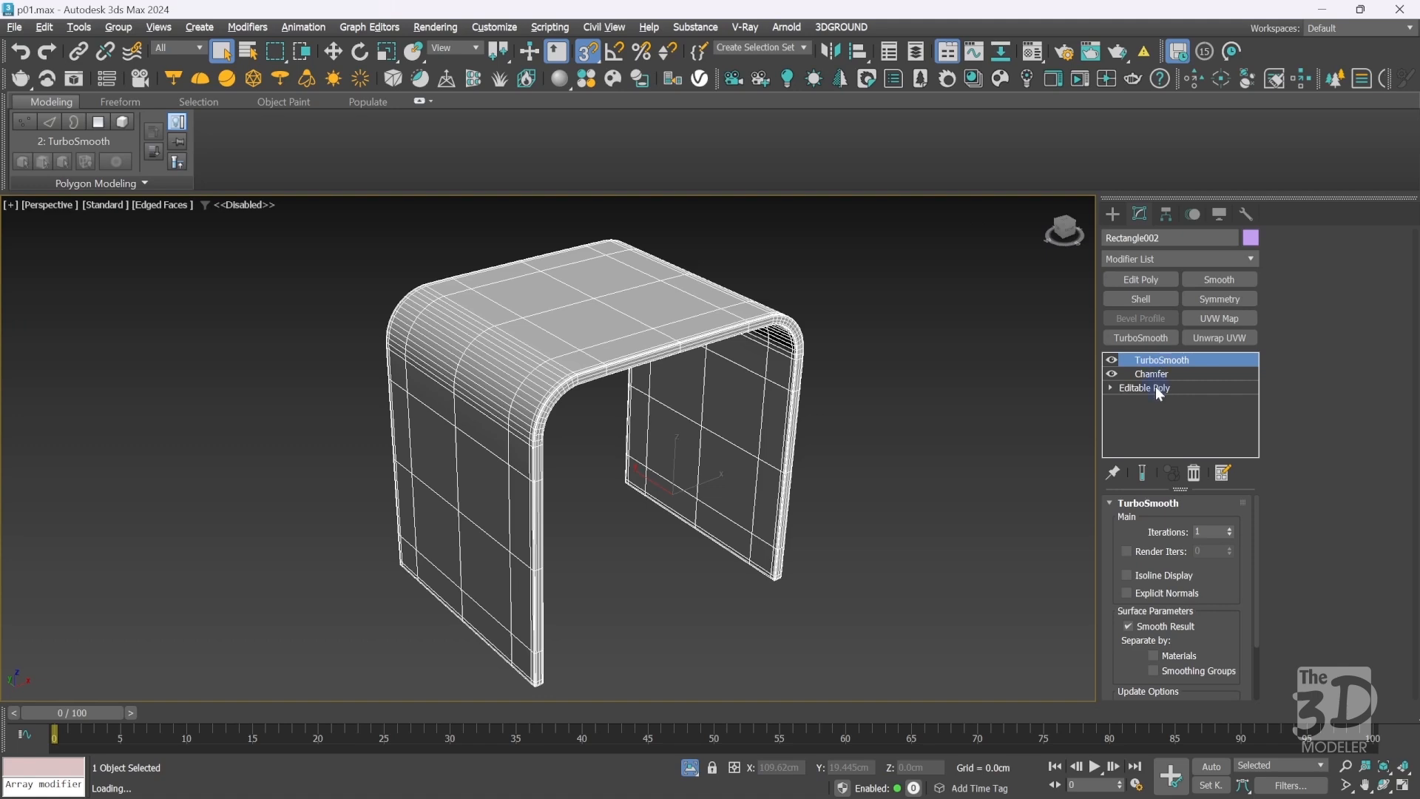
{"action": "left_click", "coordinate": [1159, 389]}
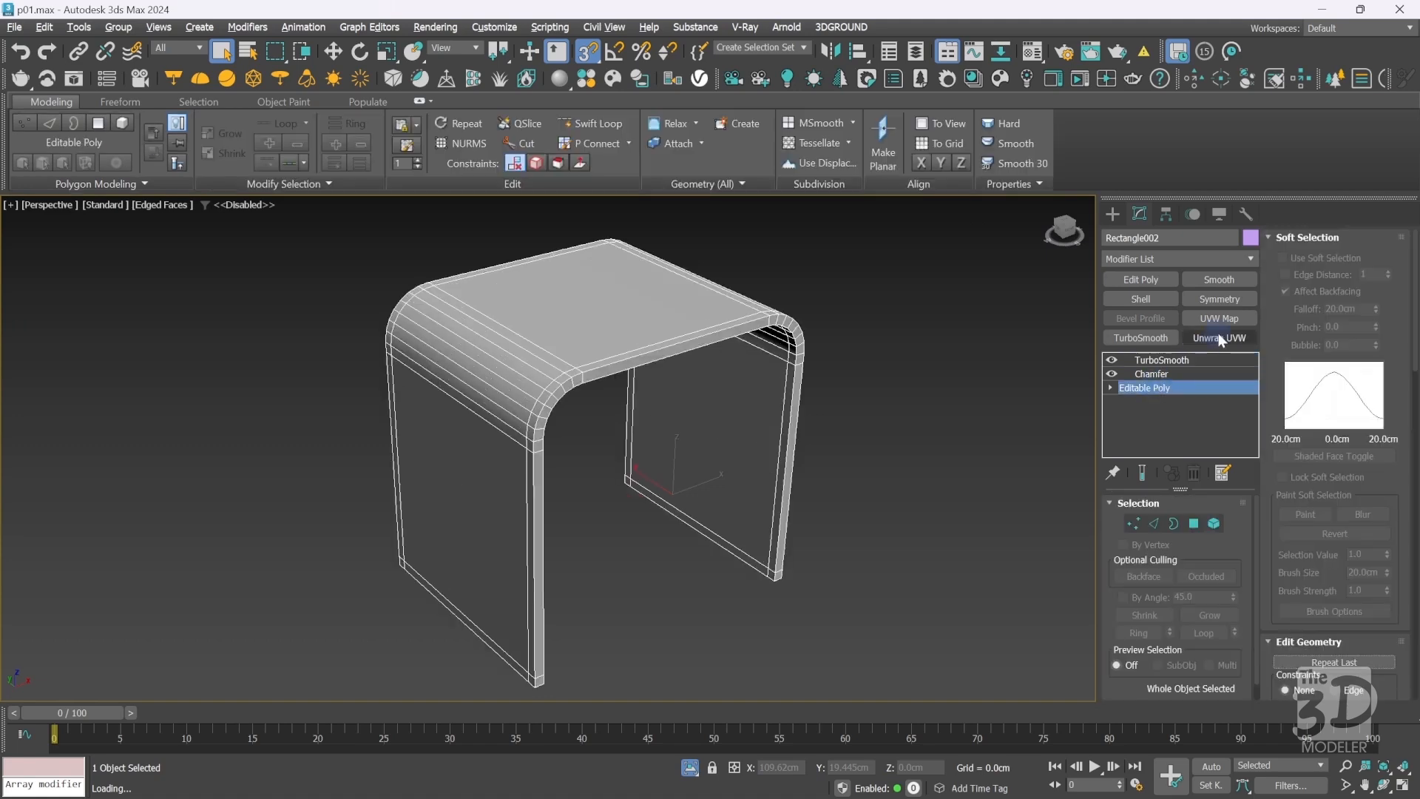
{"action": "left_click", "coordinate": [1219, 336]}
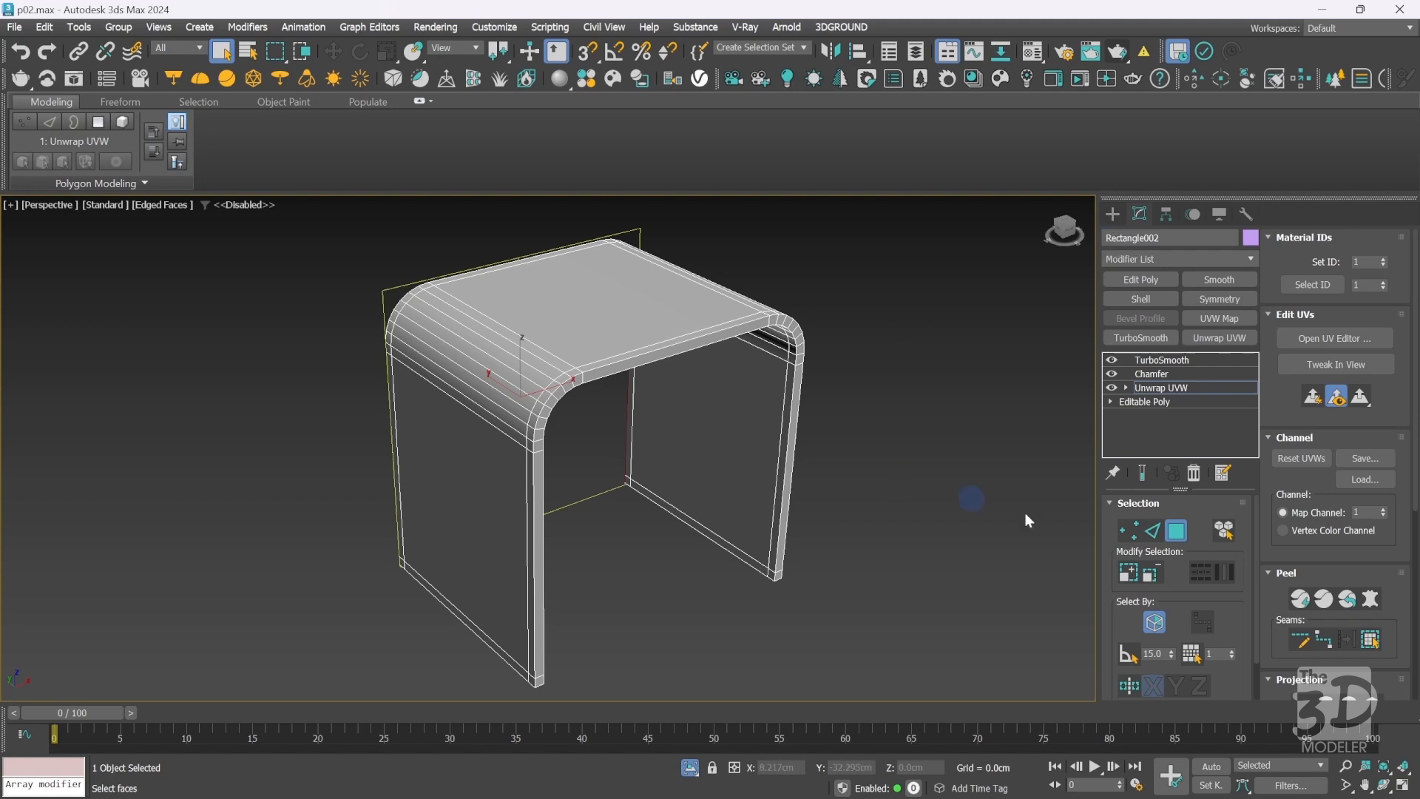
Open the UV Editor for the outer shell and arrange its enlarged window beside the model.
{"action": "left_click", "coordinate": [1363, 786]}
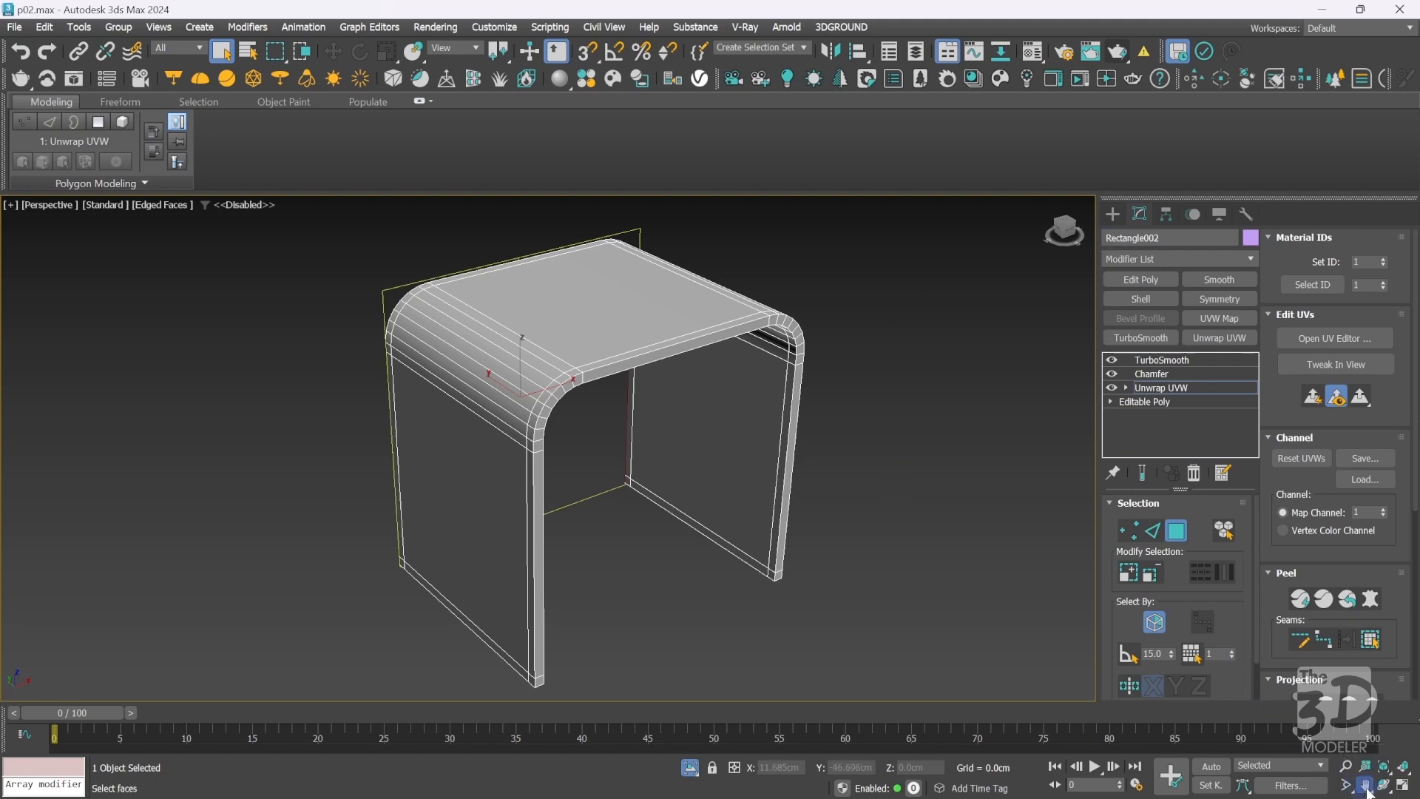
{"action": "left_click_drag", "start_coordinate": [615, 451], "coordinate": [805, 444]}
{"action": "left_click", "coordinate": [1345, 766]}
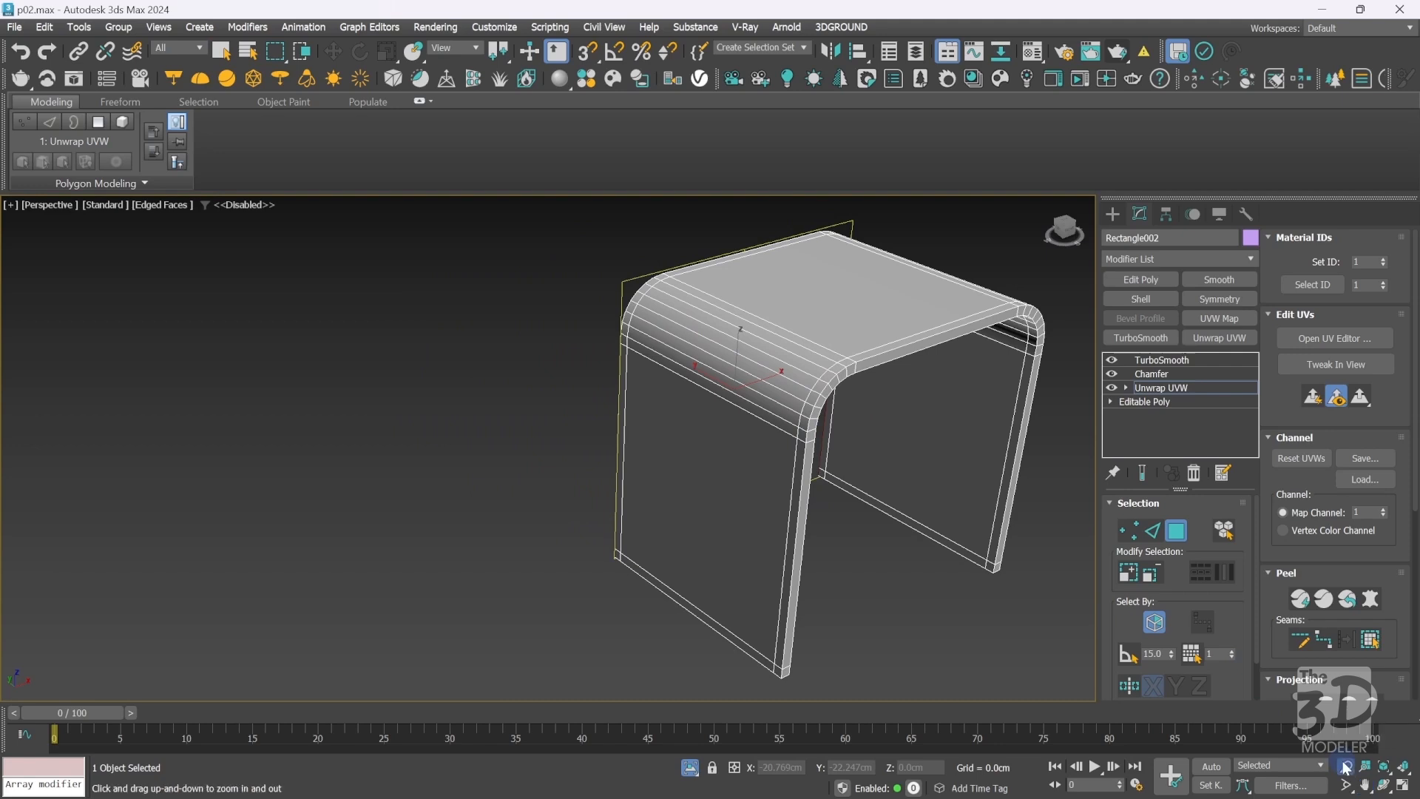
{"action": "left_click_drag", "start_coordinate": [870, 418], "coordinate": [934, 471]}
{"action": "left_click", "coordinate": [1365, 785]}
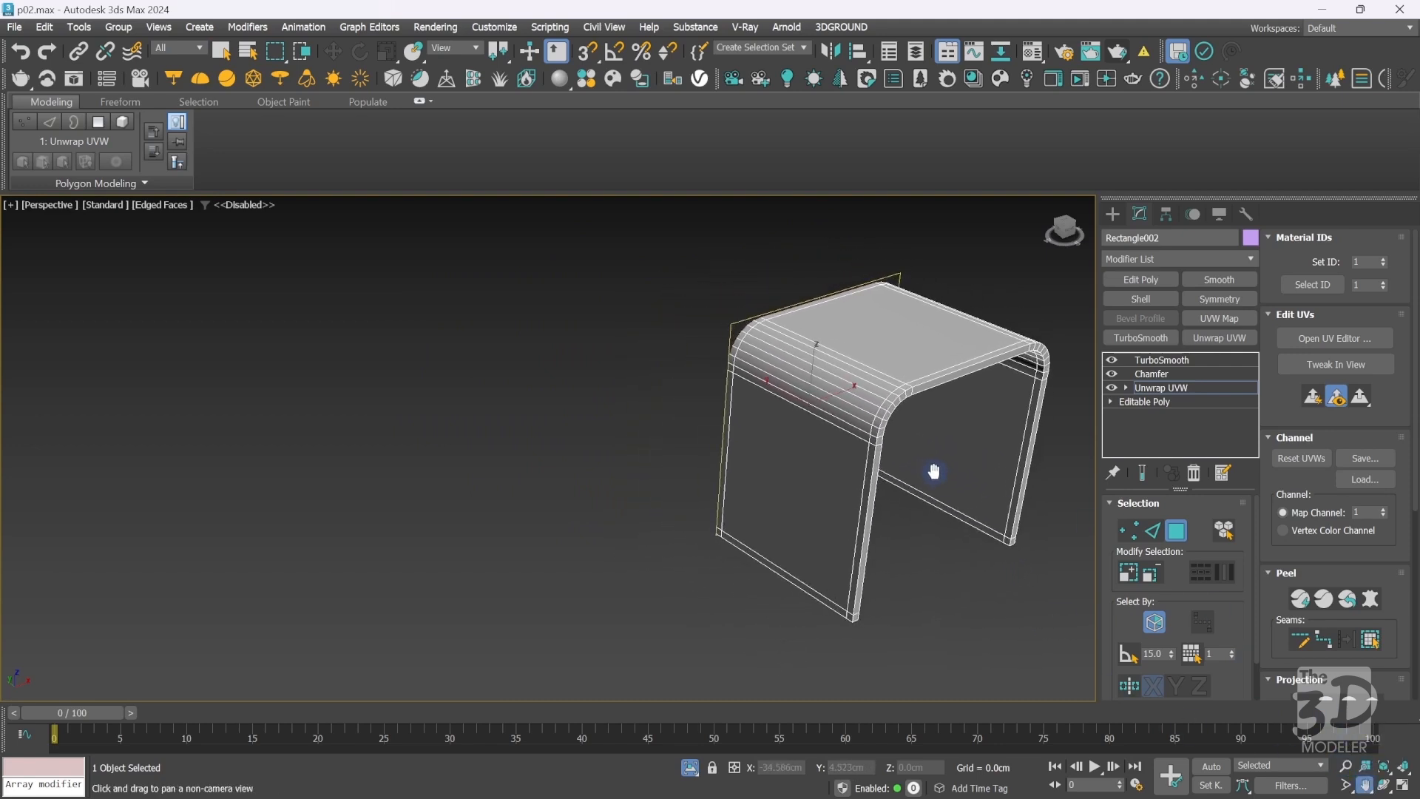
{"action": "left_click", "coordinate": [1321, 340]}
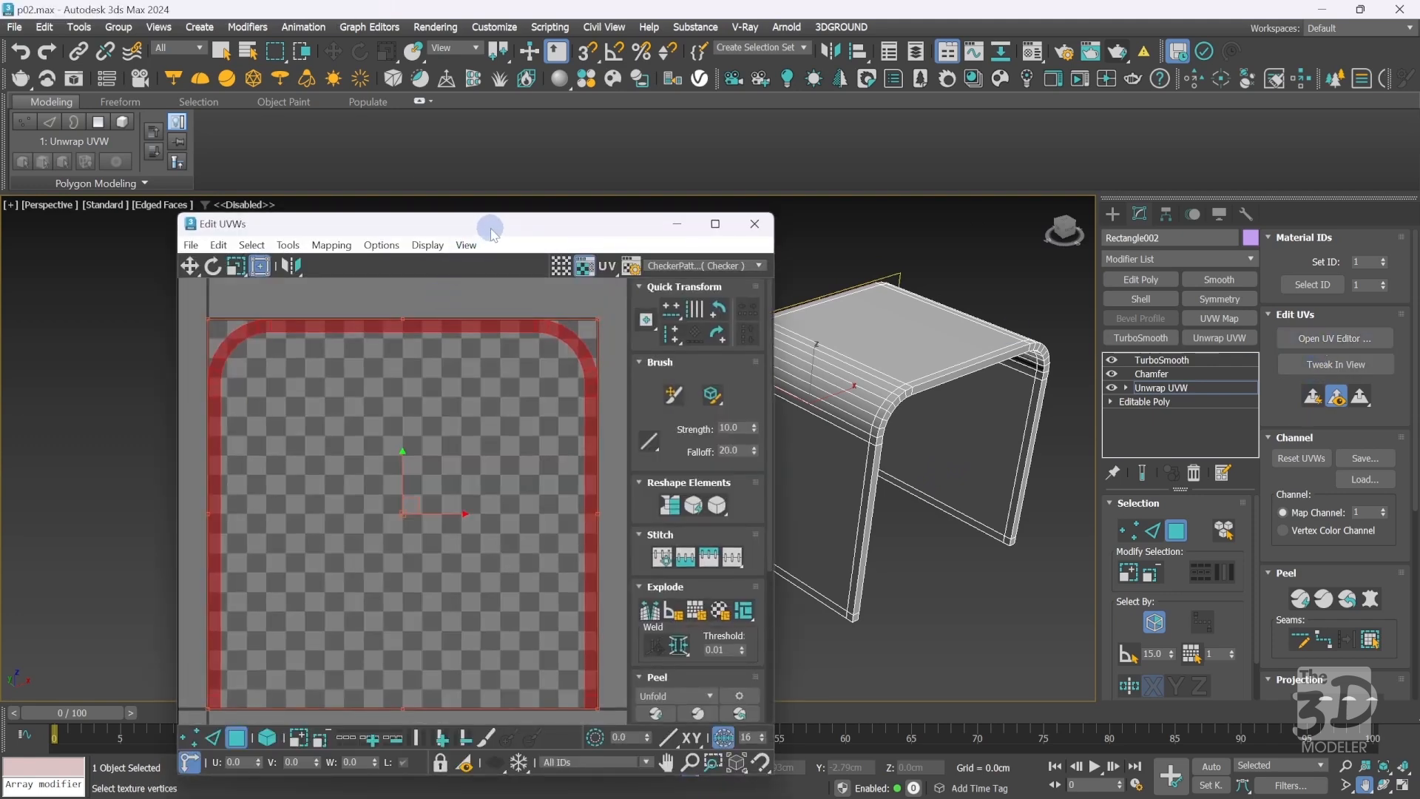
{"action": "left_click_drag", "start_coordinate": [491, 230], "coordinate": [333, 63]}
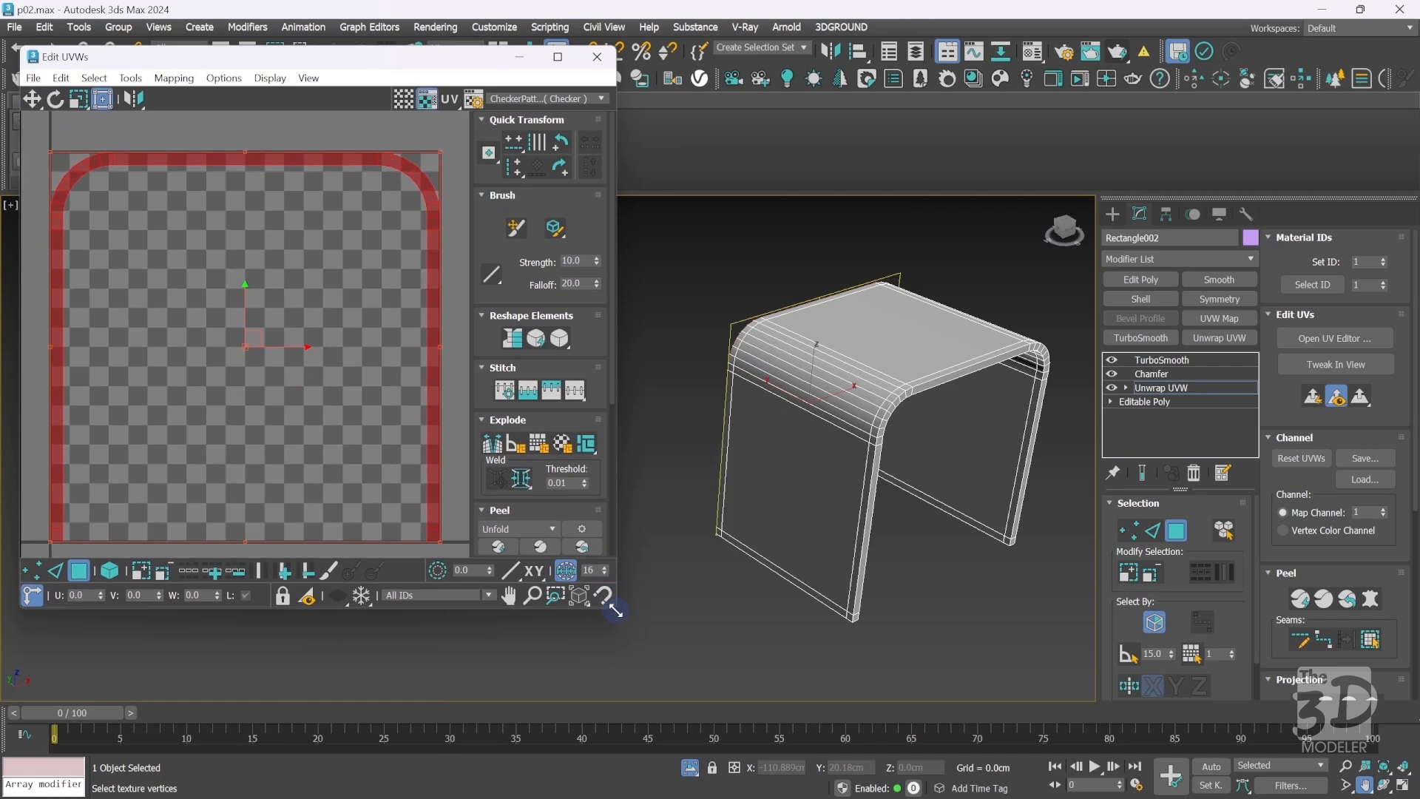
{"action": "left_click_drag", "start_coordinate": [615, 606], "coordinate": [686, 755]}
{"action": "scroll", "coordinate": [350, 364], "scroll_direction": "down", "scroll_amount": 6}
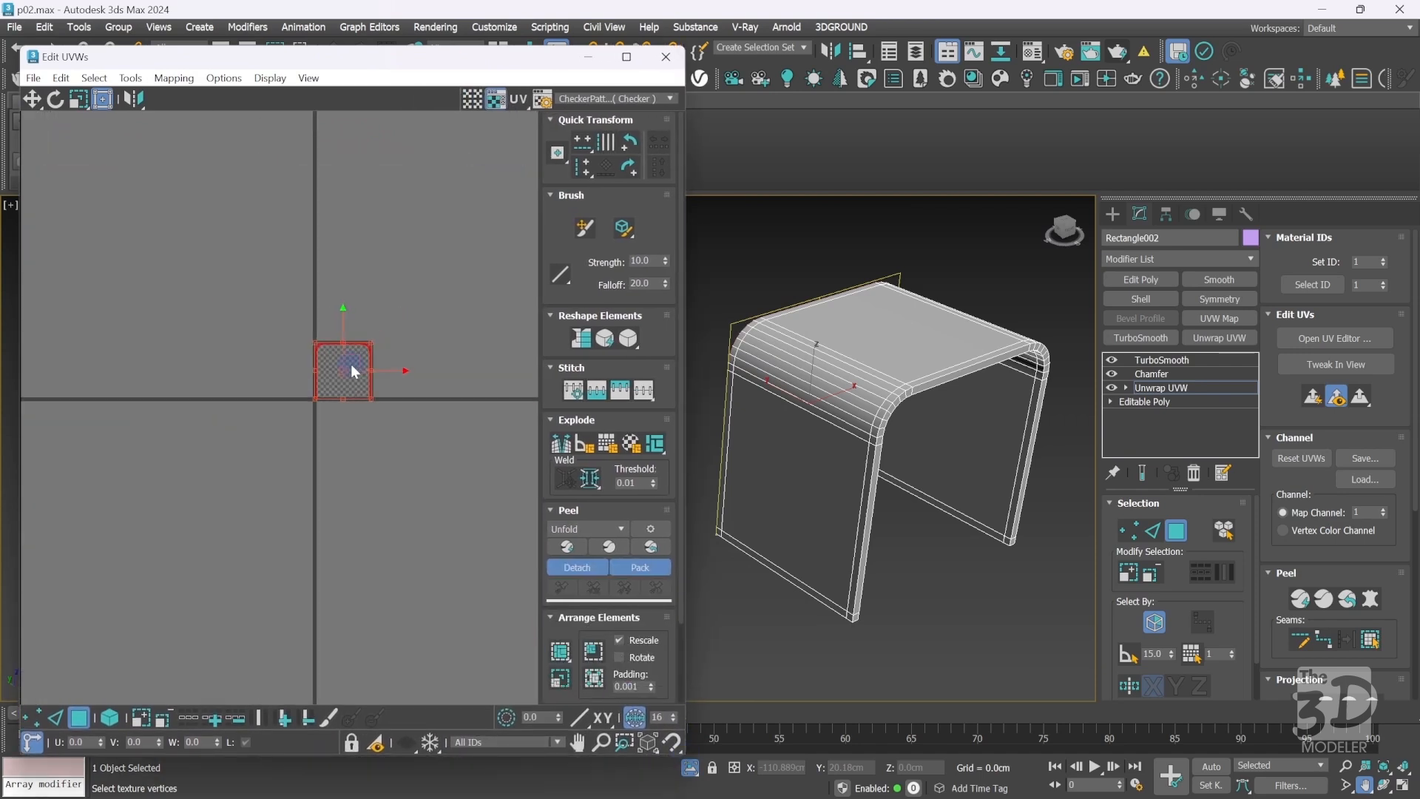
{"action": "scroll", "coordinate": [350, 364], "scroll_direction": "up", "scroll_amount": 4}
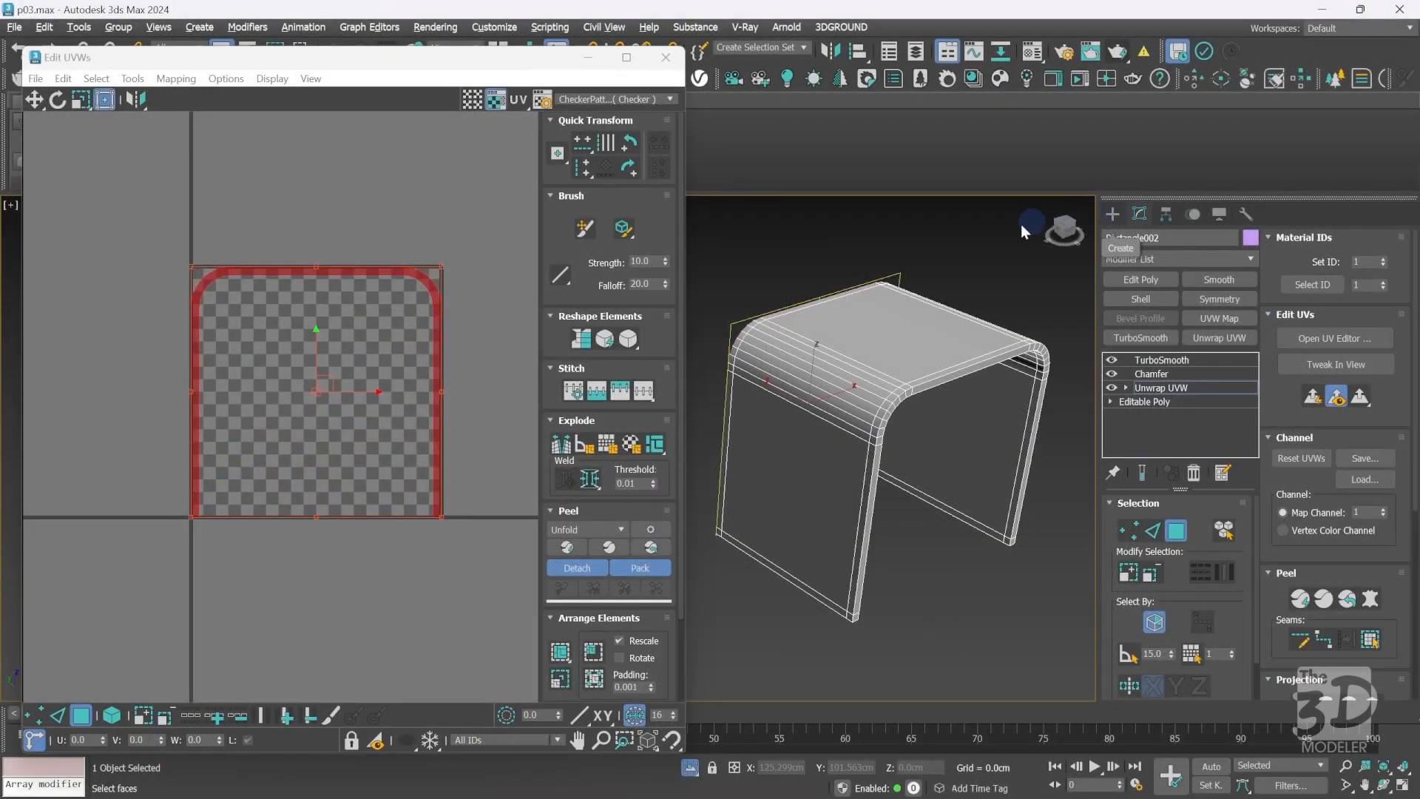
Quick planar map the first rounded corner's faces with their border loops, and place the UV strip outside the checker tile.
{"action": "left_click", "coordinate": [806, 388]}
{"action": "left_click_drag", "start_coordinate": [812, 355], "coordinate": [812, 350]}
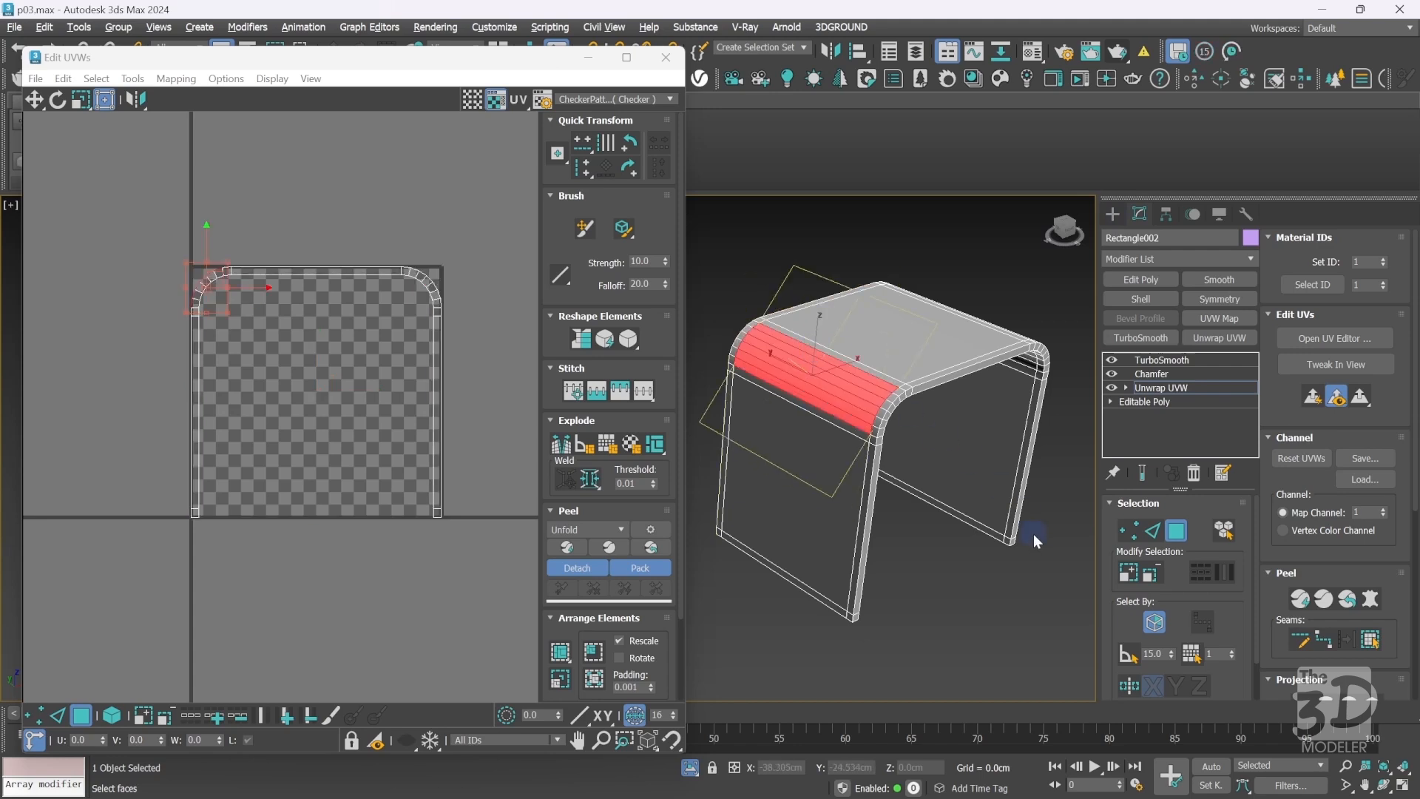
{"action": "left_click", "coordinate": [1156, 623]}
{"action": "left_click", "coordinate": [1128, 577]}
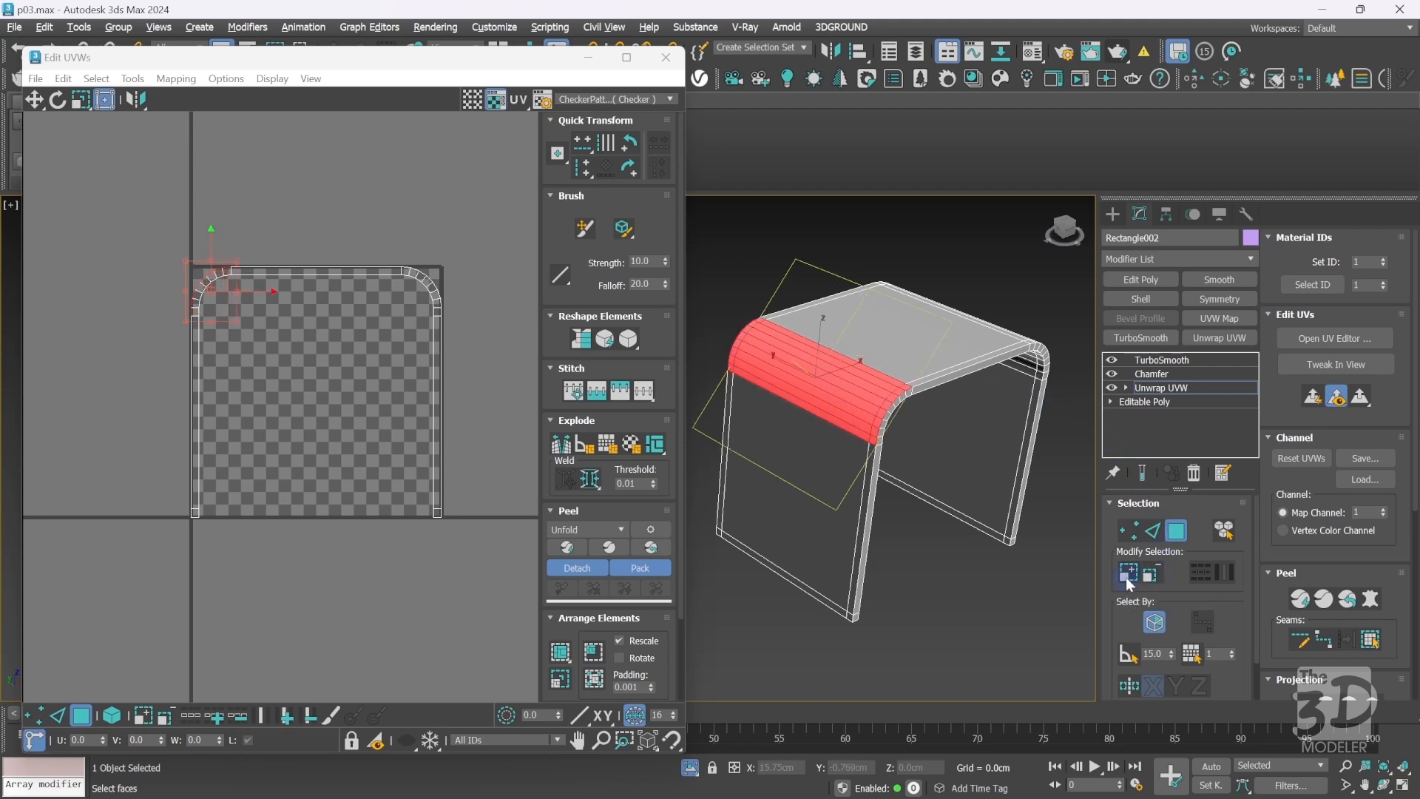
{"action": "left_click", "coordinate": [1312, 397]}
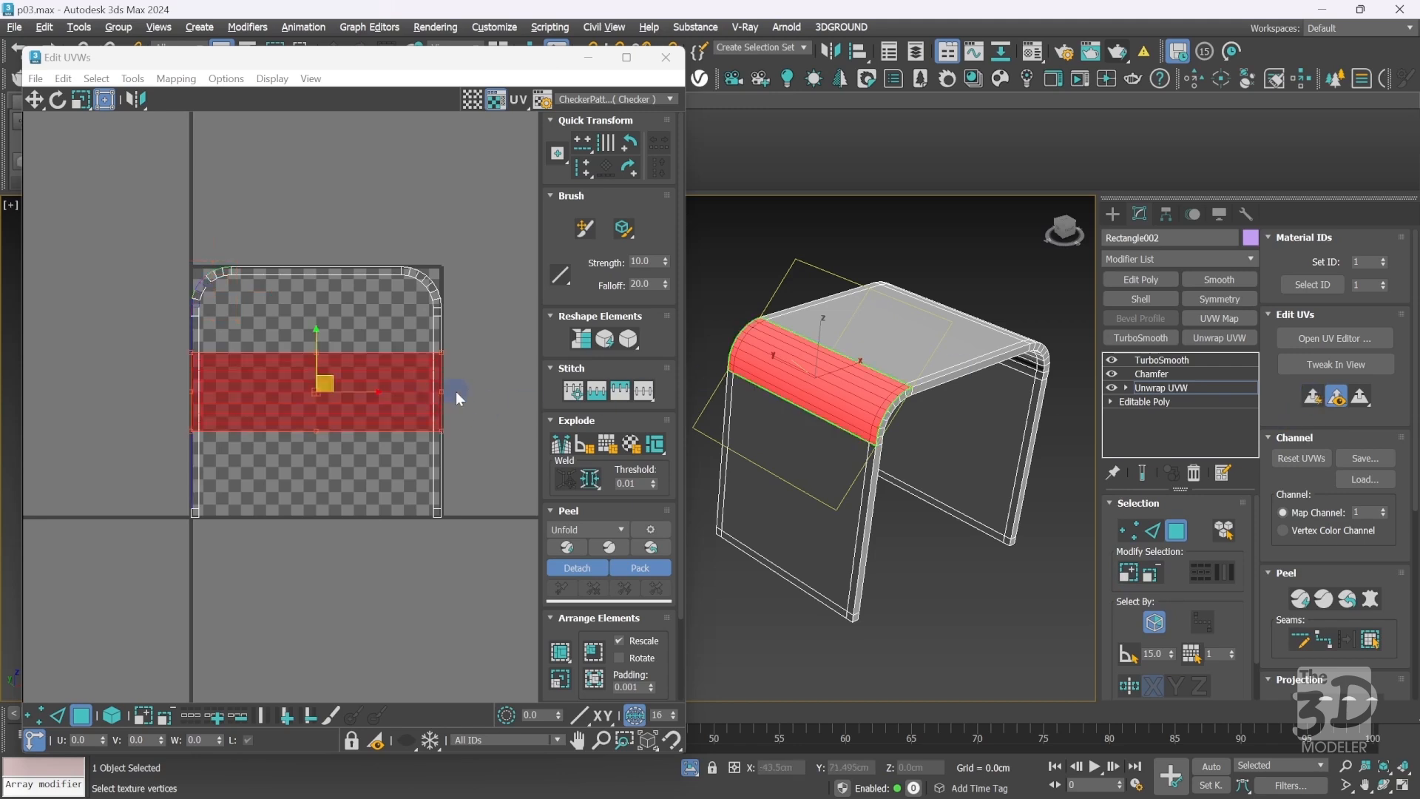
{"action": "scroll", "coordinate": [456, 392], "scroll_direction": "down", "scroll_amount": 3}
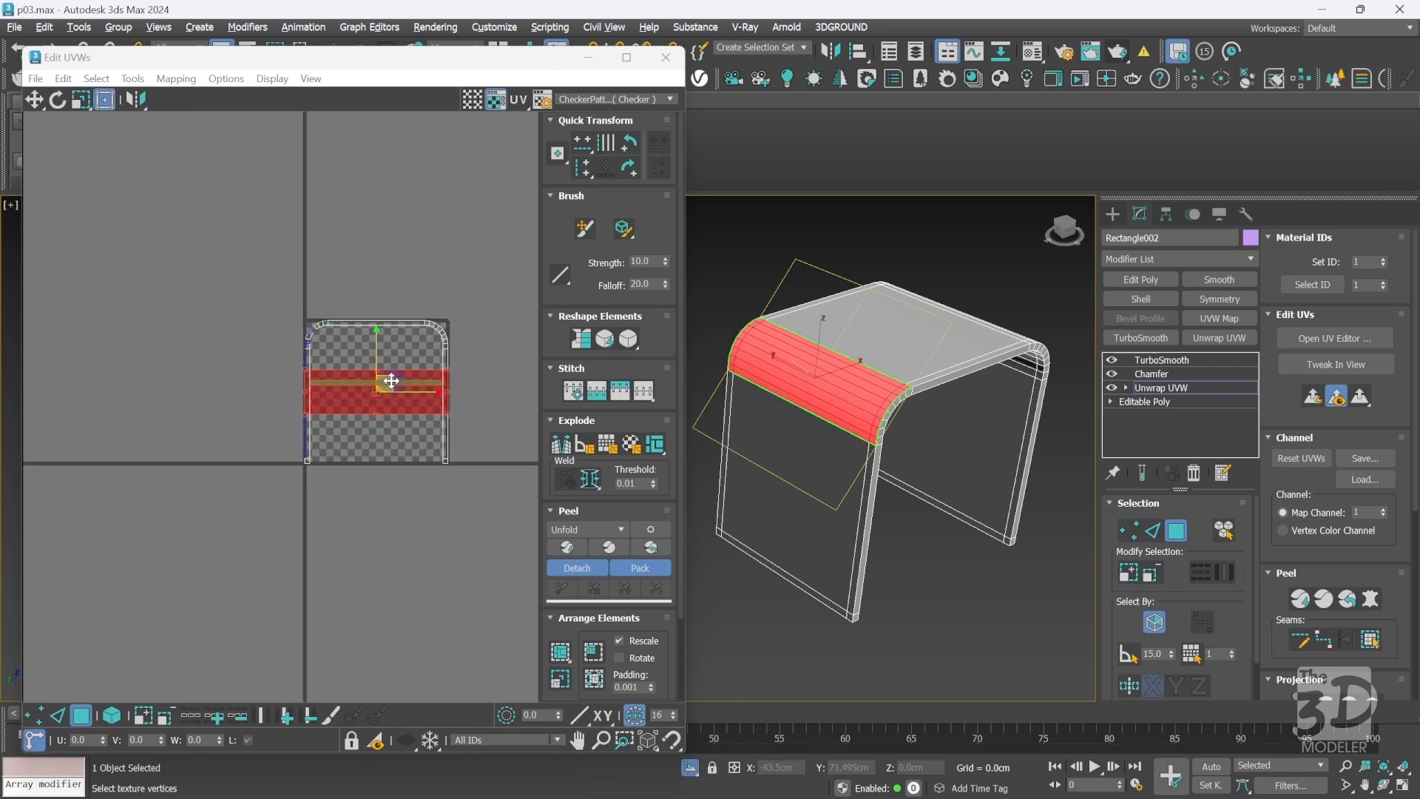
{"action": "left_click_drag", "start_coordinate": [385, 382], "coordinate": [220, 409]}
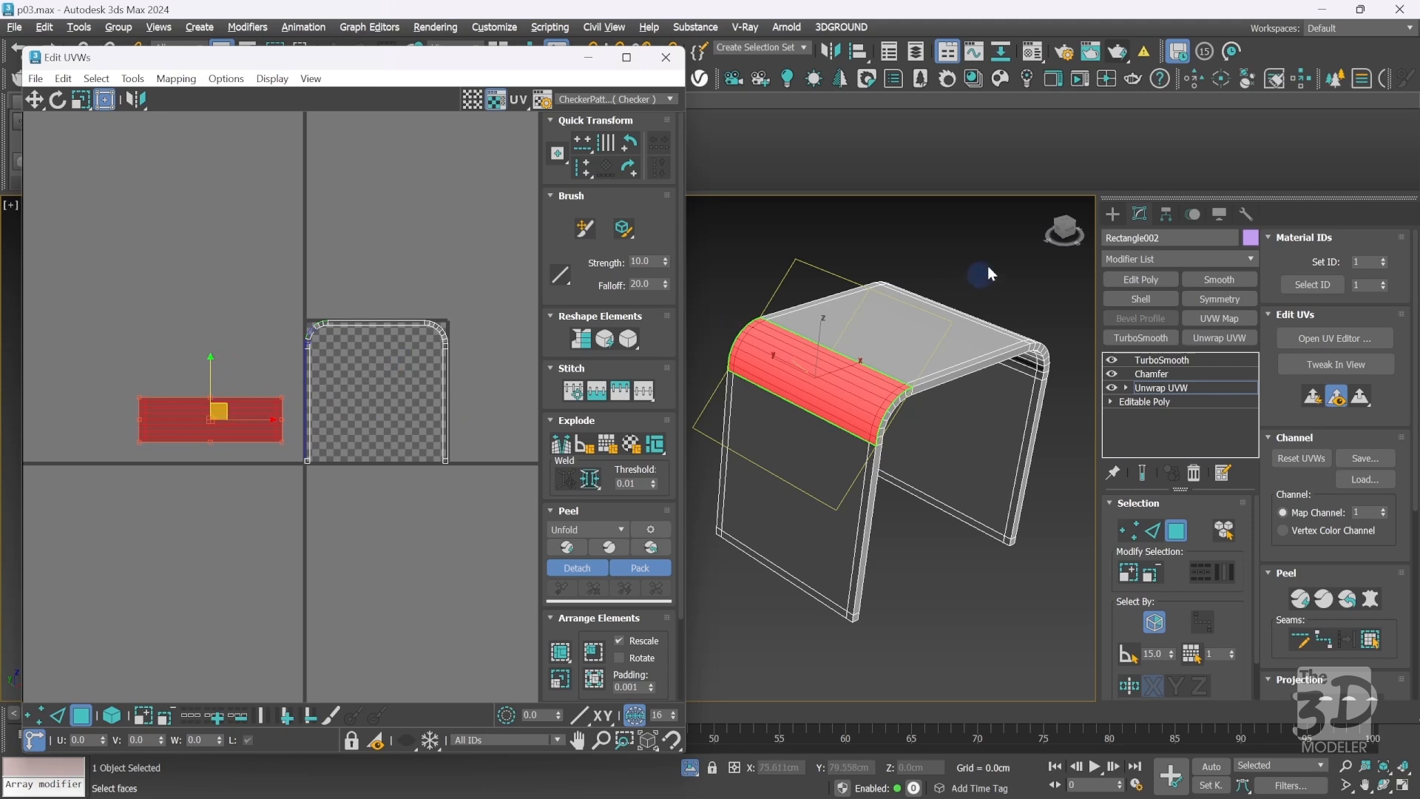
Quick planar map the opposite rounded corner's faces with their border loops, and place the UV strip above the first one.
{"action": "left_click_drag", "start_coordinate": [1066, 234], "coordinate": [881, 235]}
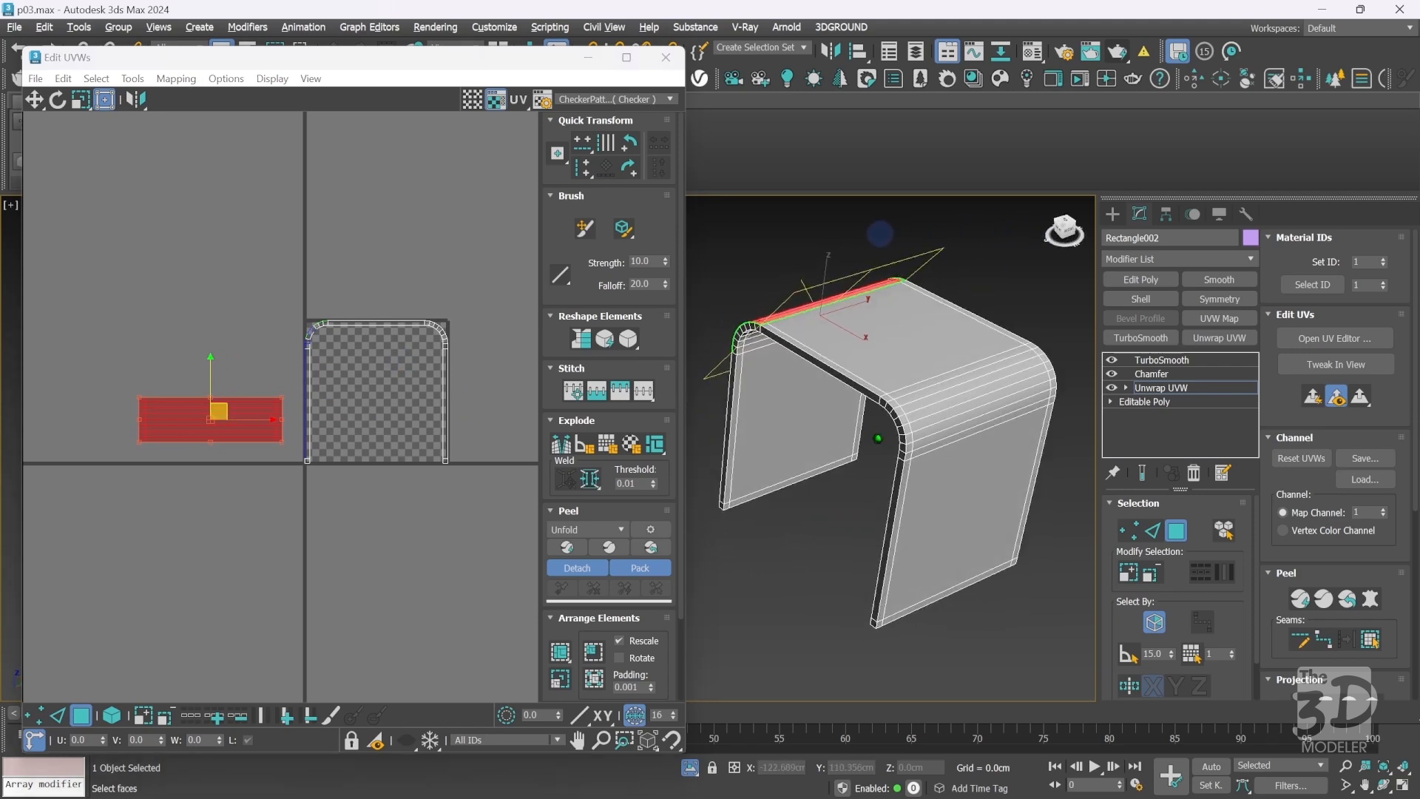
{"action": "left_click", "coordinate": [958, 387]}
{"action": "left_click_drag", "start_coordinate": [981, 411], "coordinate": [937, 387]}
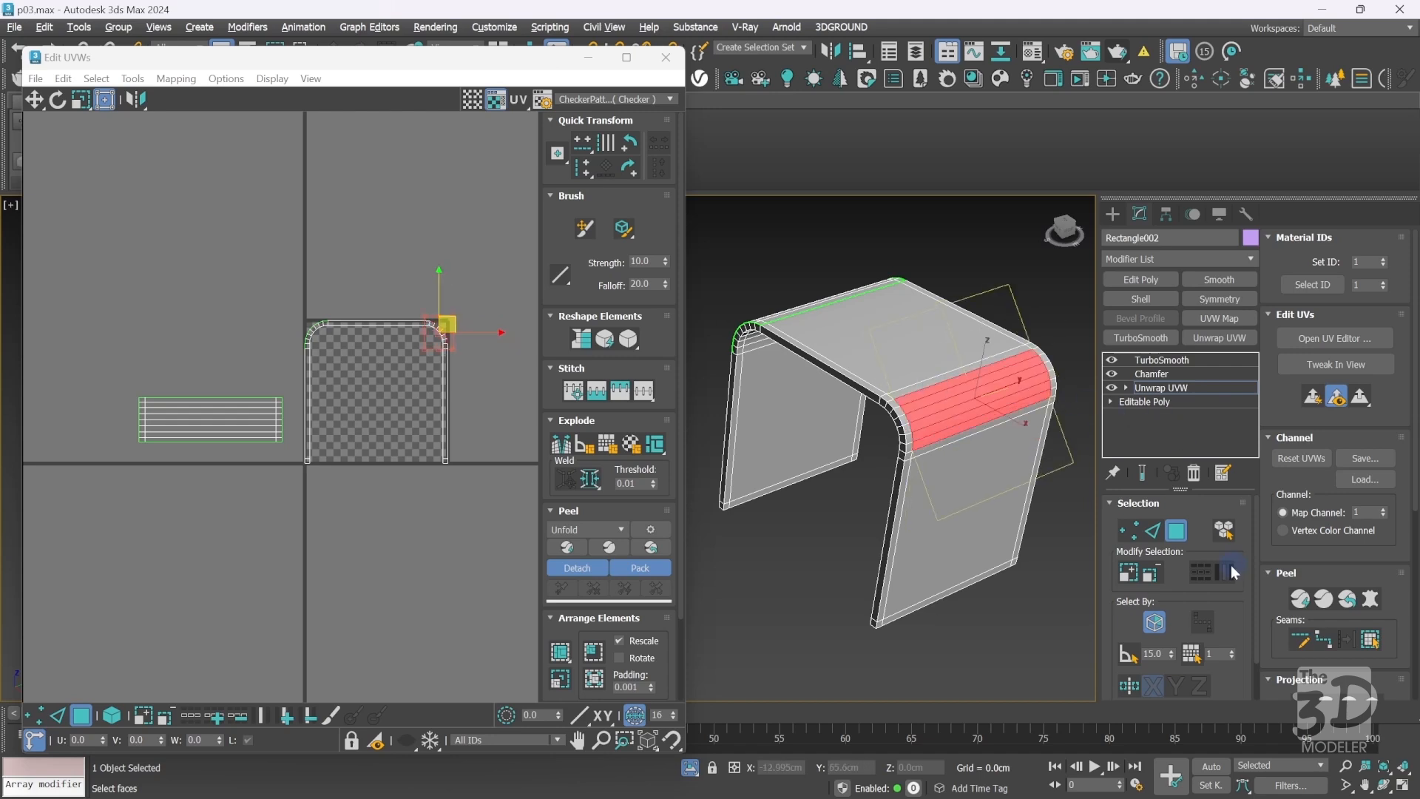
{"action": "left_click", "coordinate": [1128, 571]}
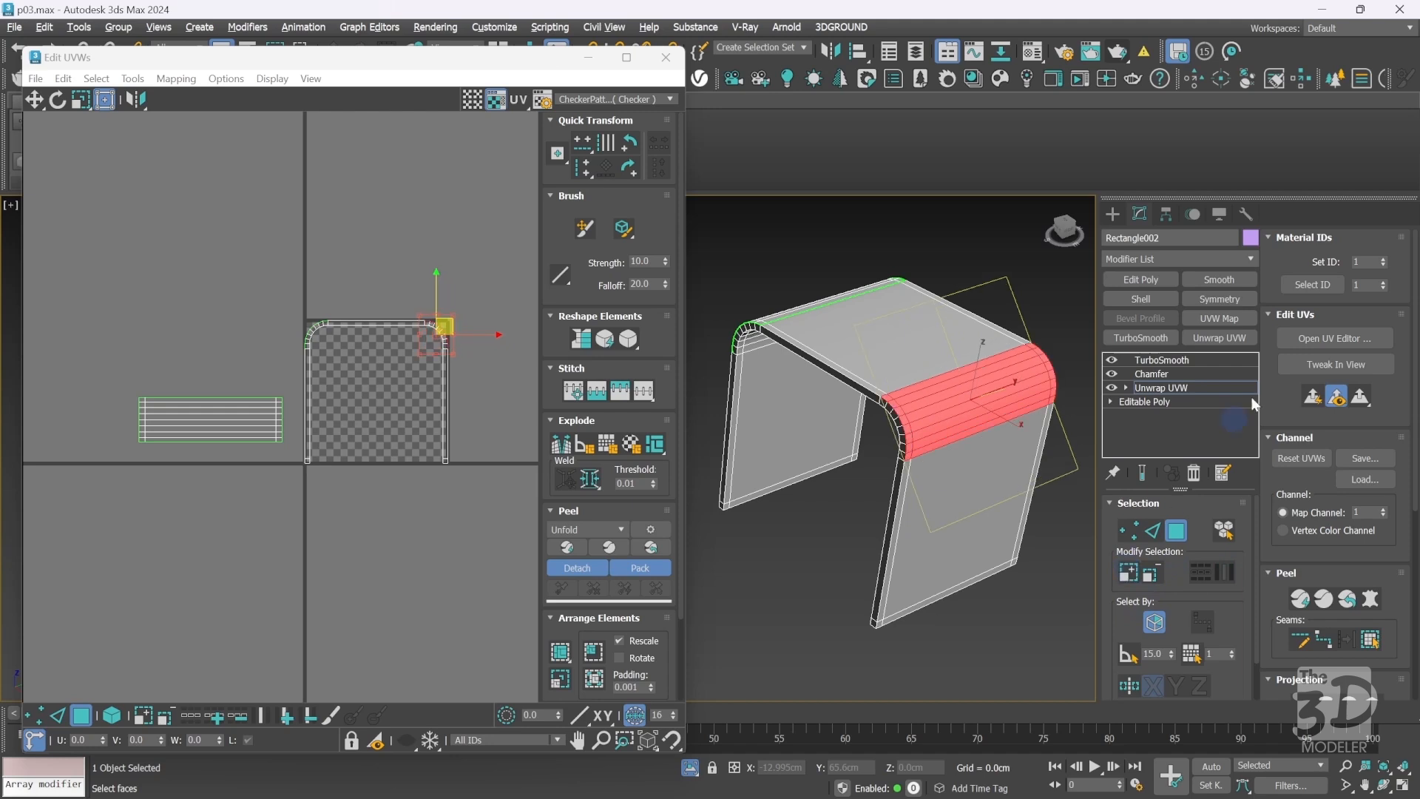
{"action": "left_click", "coordinate": [1312, 396]}
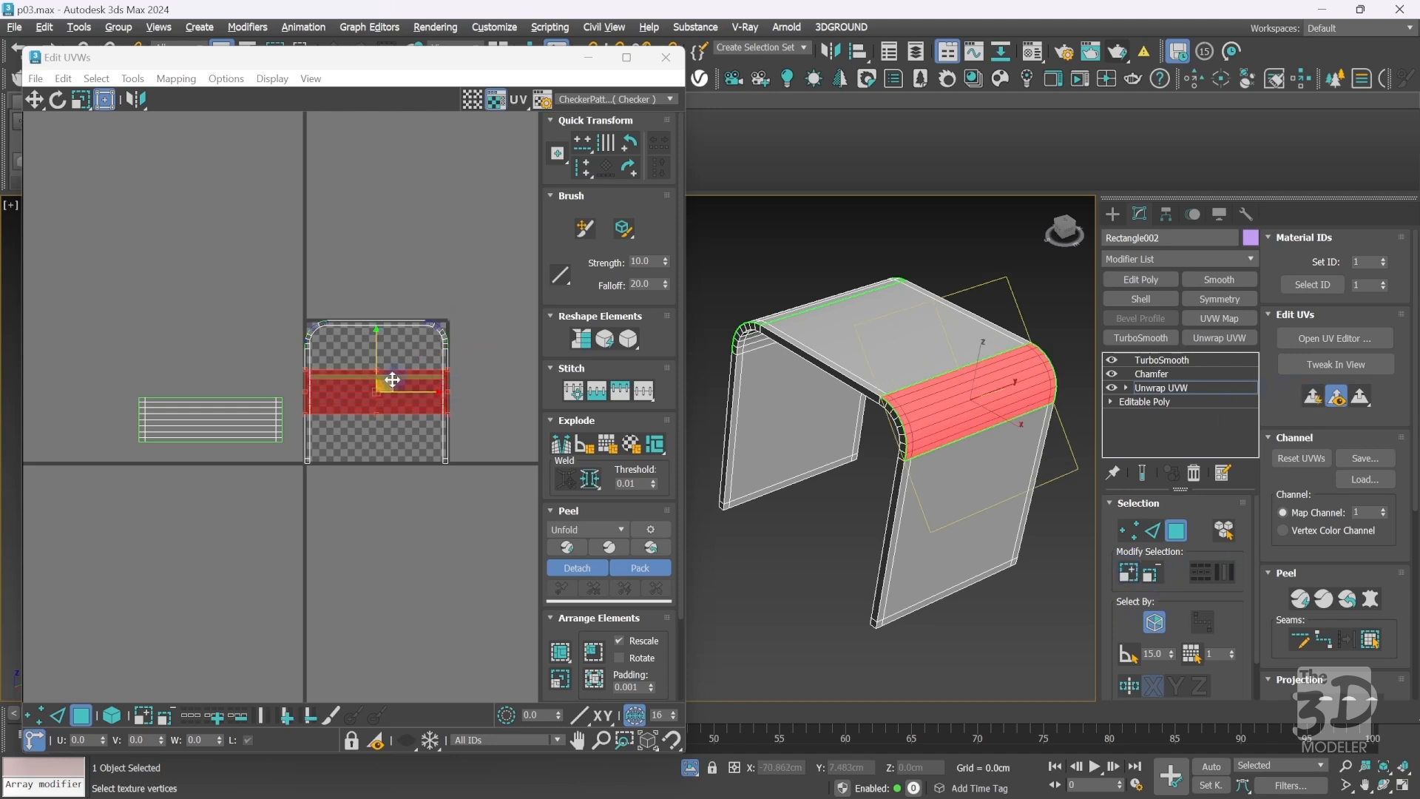
{"action": "left_click_drag", "start_coordinate": [387, 375], "coordinate": [220, 352]}
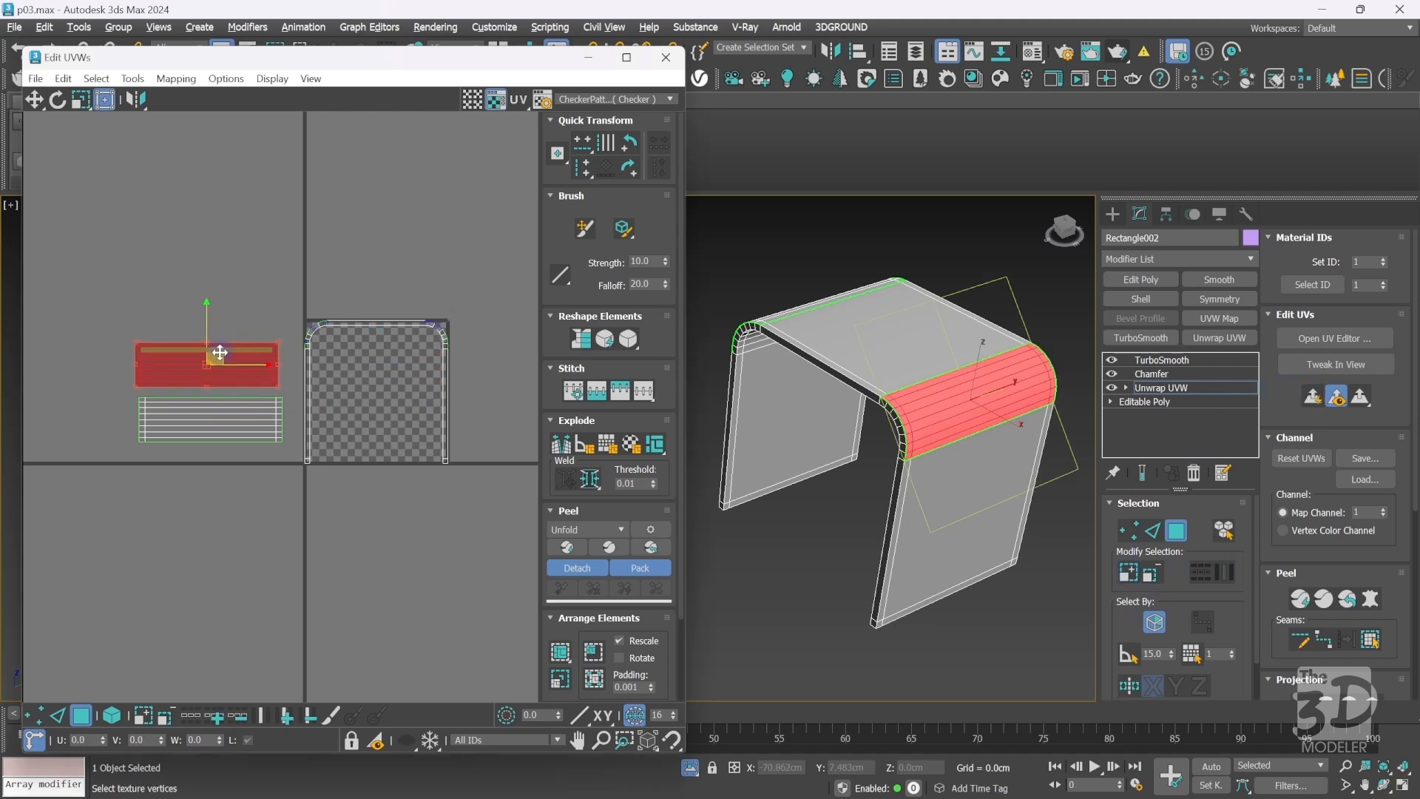
Quick planar map the flat top with its border faces, excluding the corner strips, and place the UV piece above both strips.
{"action": "left_click", "coordinate": [904, 316]}
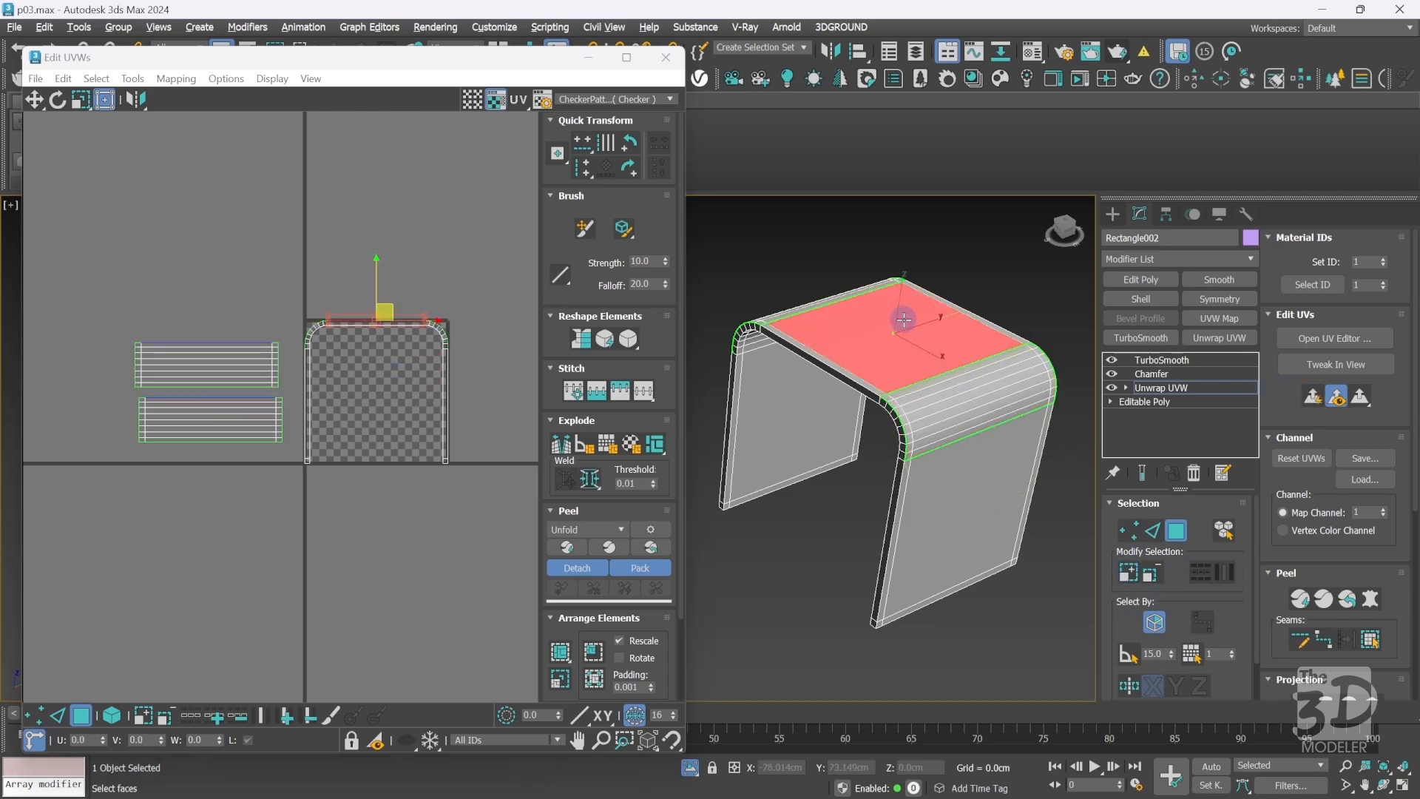
{"action": "left_click", "coordinate": [1129, 571]}
{"action": "left_click_drag", "start_coordinate": [107, 289], "coordinate": [287, 420]}
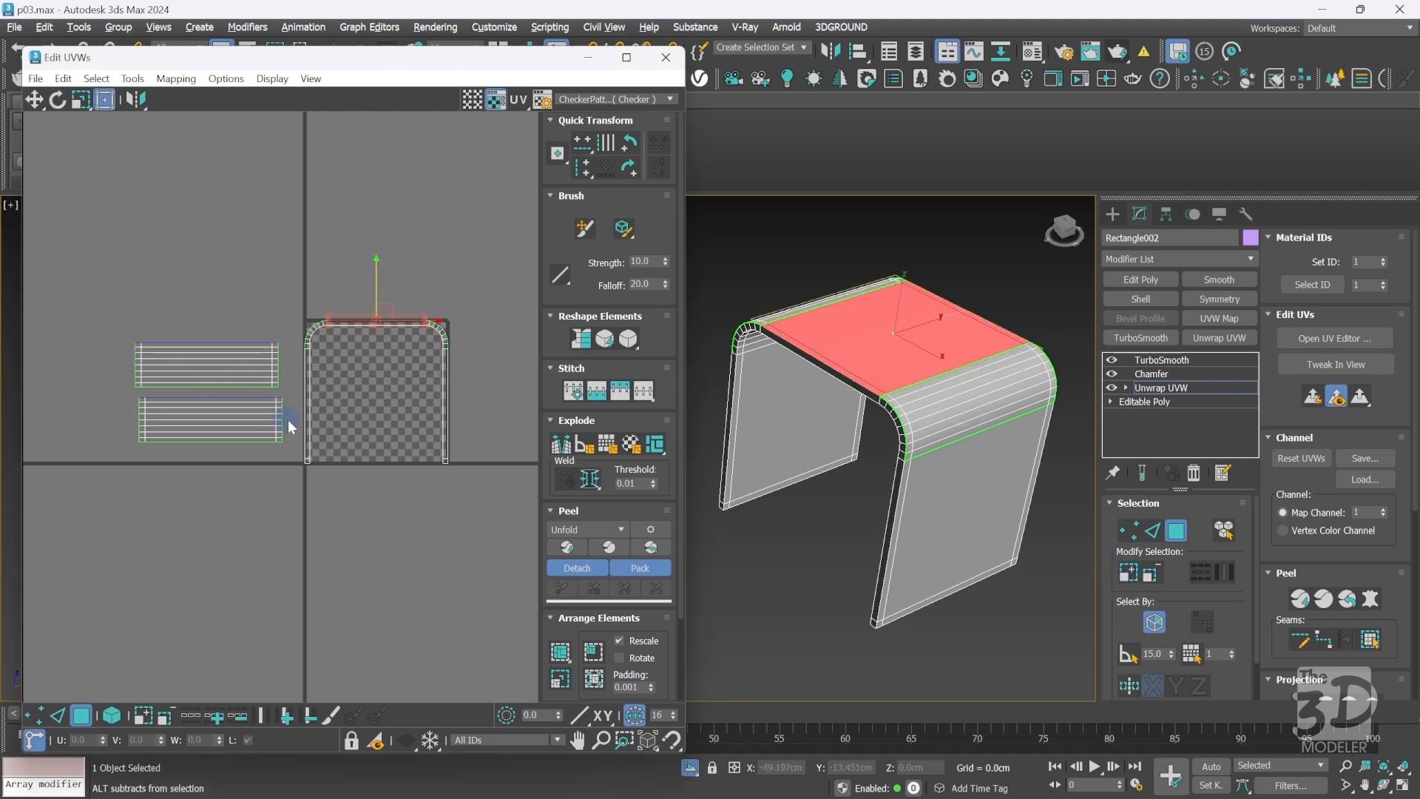
{"action": "left_click", "coordinate": [1313, 398]}
{"action": "left_click_drag", "start_coordinate": [387, 374], "coordinate": [224, 242]}
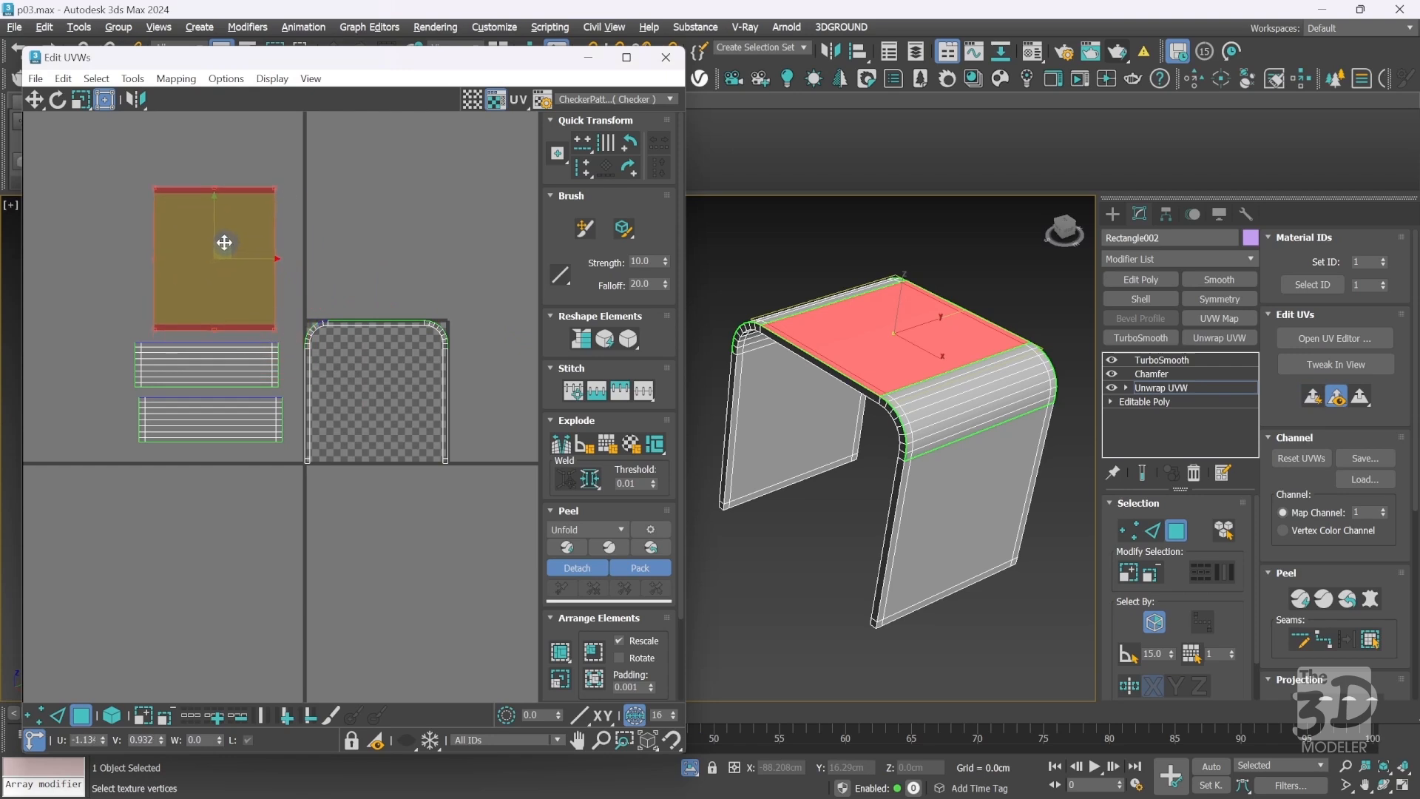
Quick planar map the first side panel with its border faces, excluding the corner strips, and place the UV piece below both strips.
{"action": "left_click", "coordinate": [974, 526]}
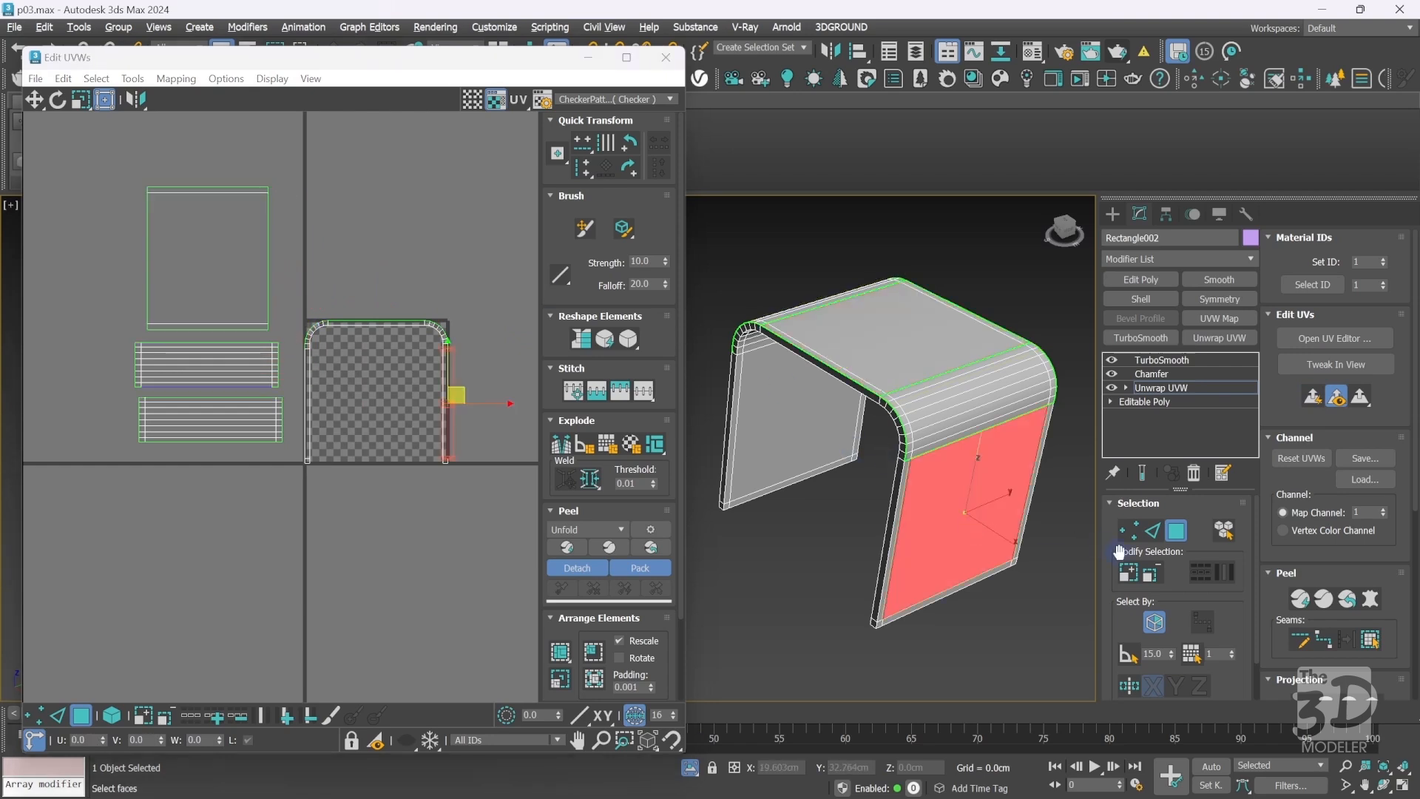
{"action": "left_click", "coordinate": [1125, 574]}
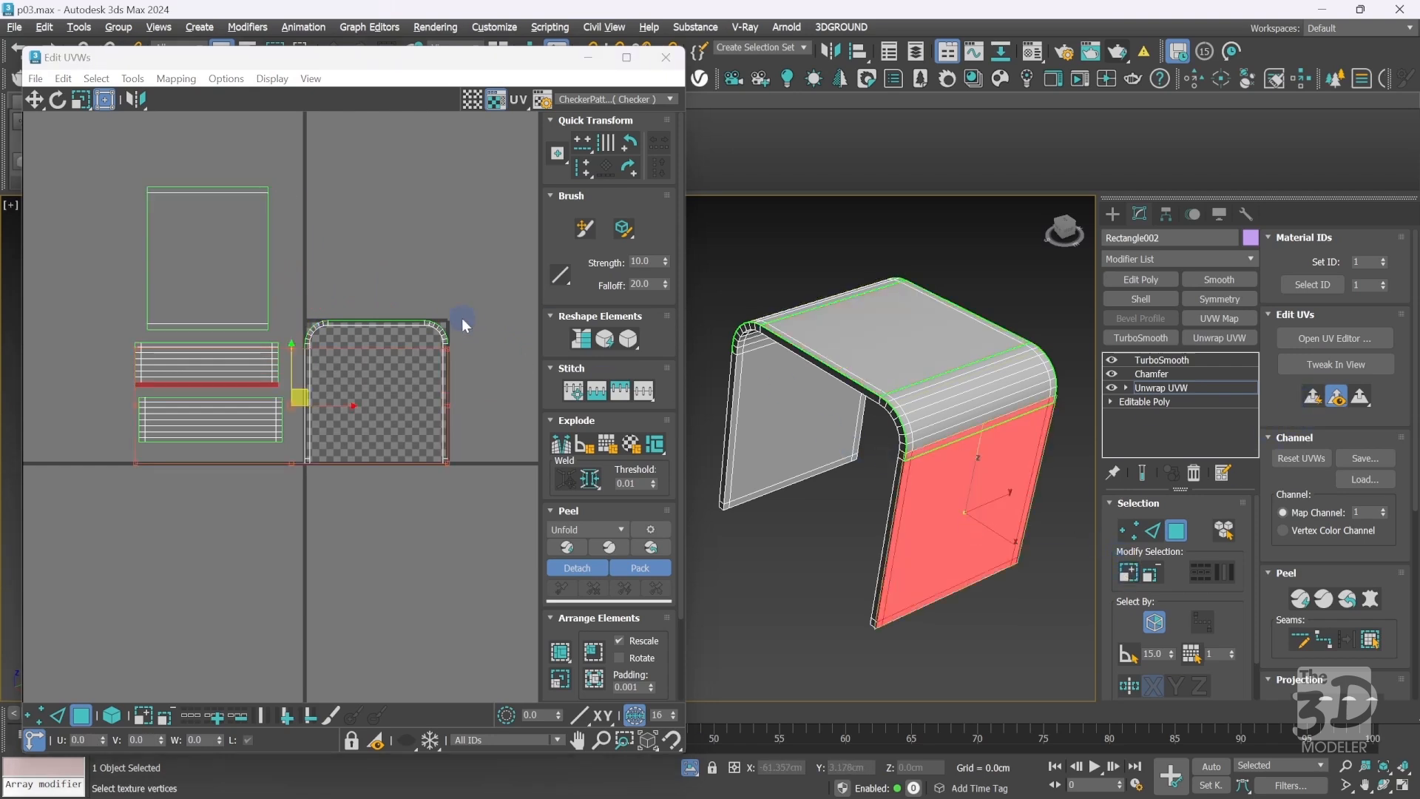
{"action": "left_click_drag", "start_coordinate": [82, 285], "coordinate": [284, 414], "text": "alt"}
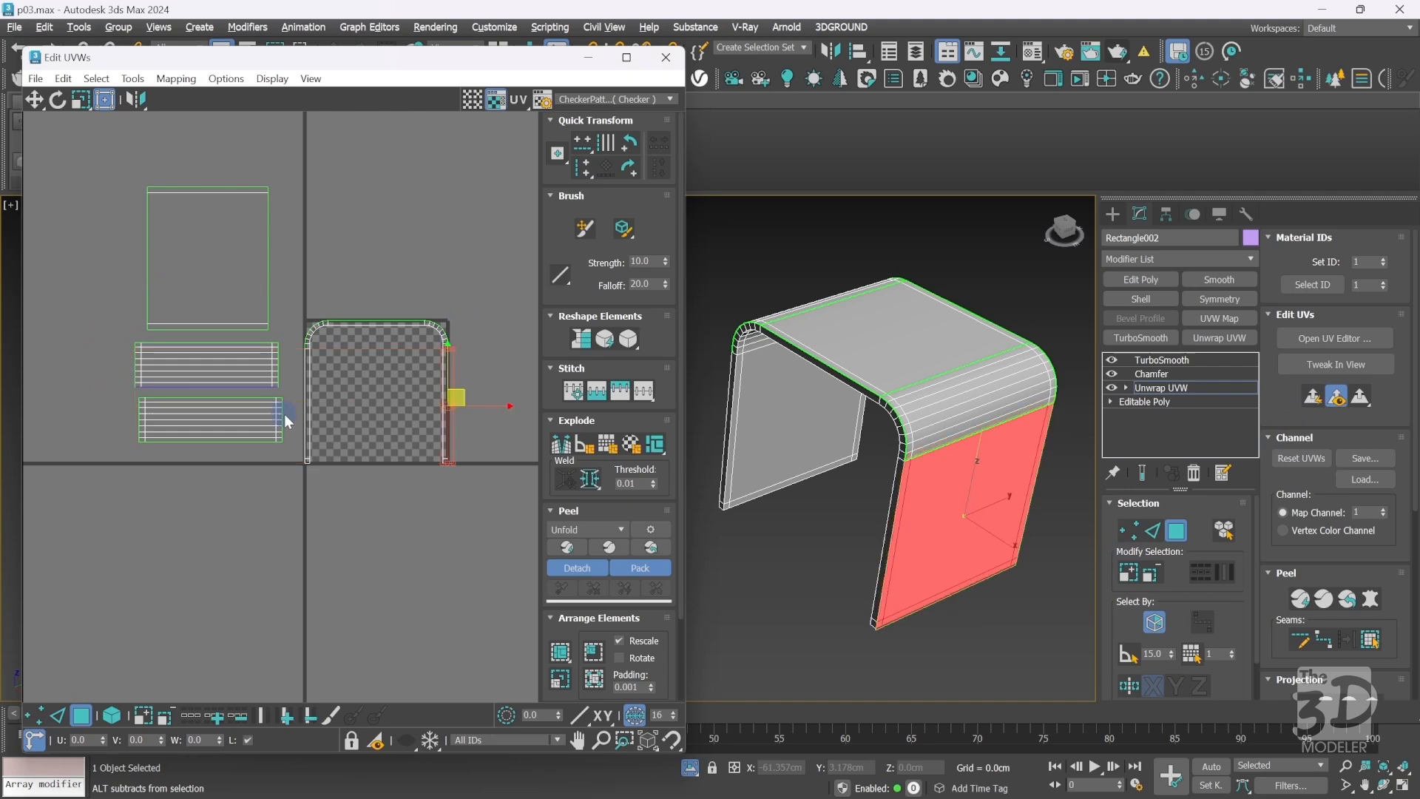
{"action": "left_click", "coordinate": [1313, 400]}
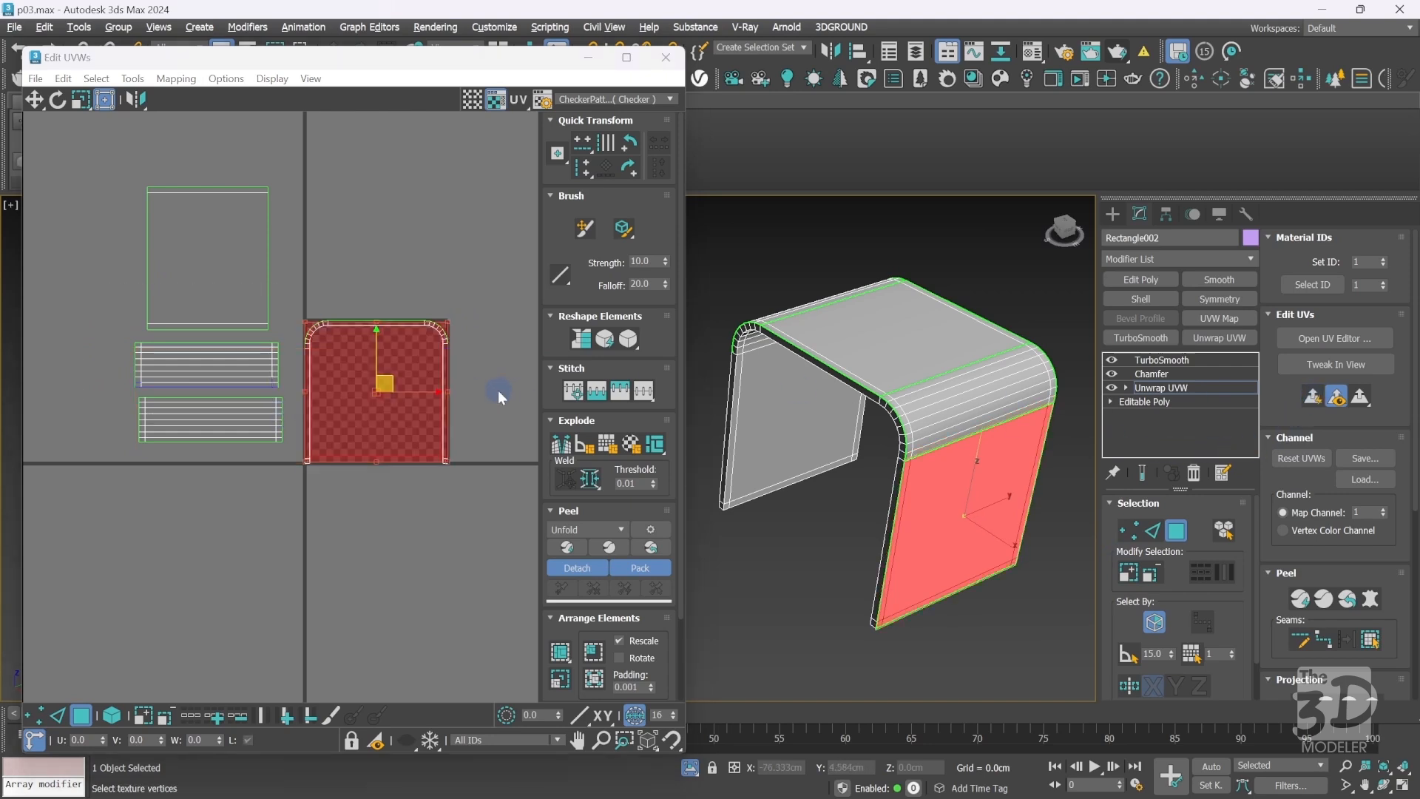
{"action": "left_click_drag", "start_coordinate": [392, 377], "coordinate": [229, 524]}
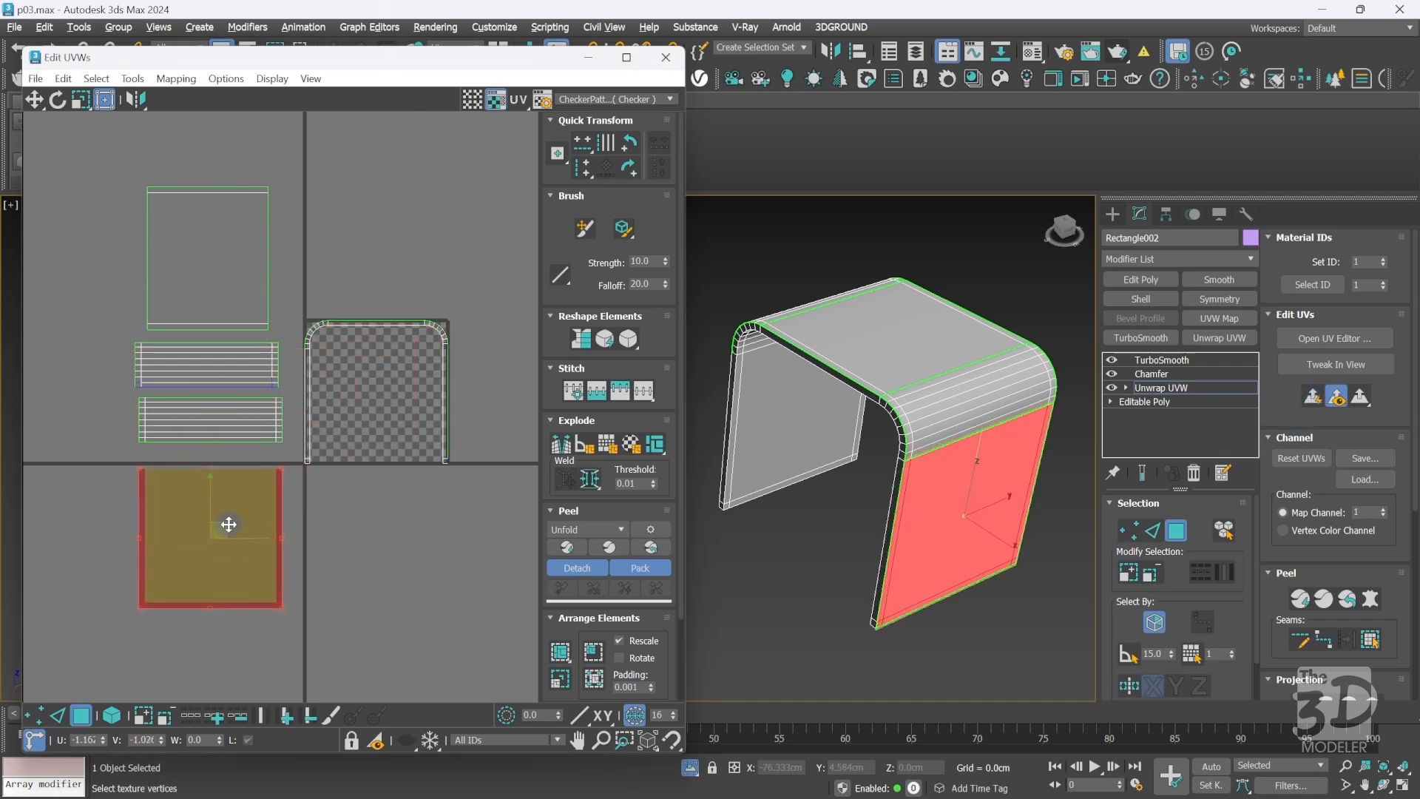
Quick planar map the opposite side panel with its border faces, excluding the corner strips, and place the UV piece below the checker tile.
{"action": "left_click_drag", "start_coordinate": [1064, 237], "coordinate": [165, 216]}
{"action": "left_click", "coordinate": [818, 468]}
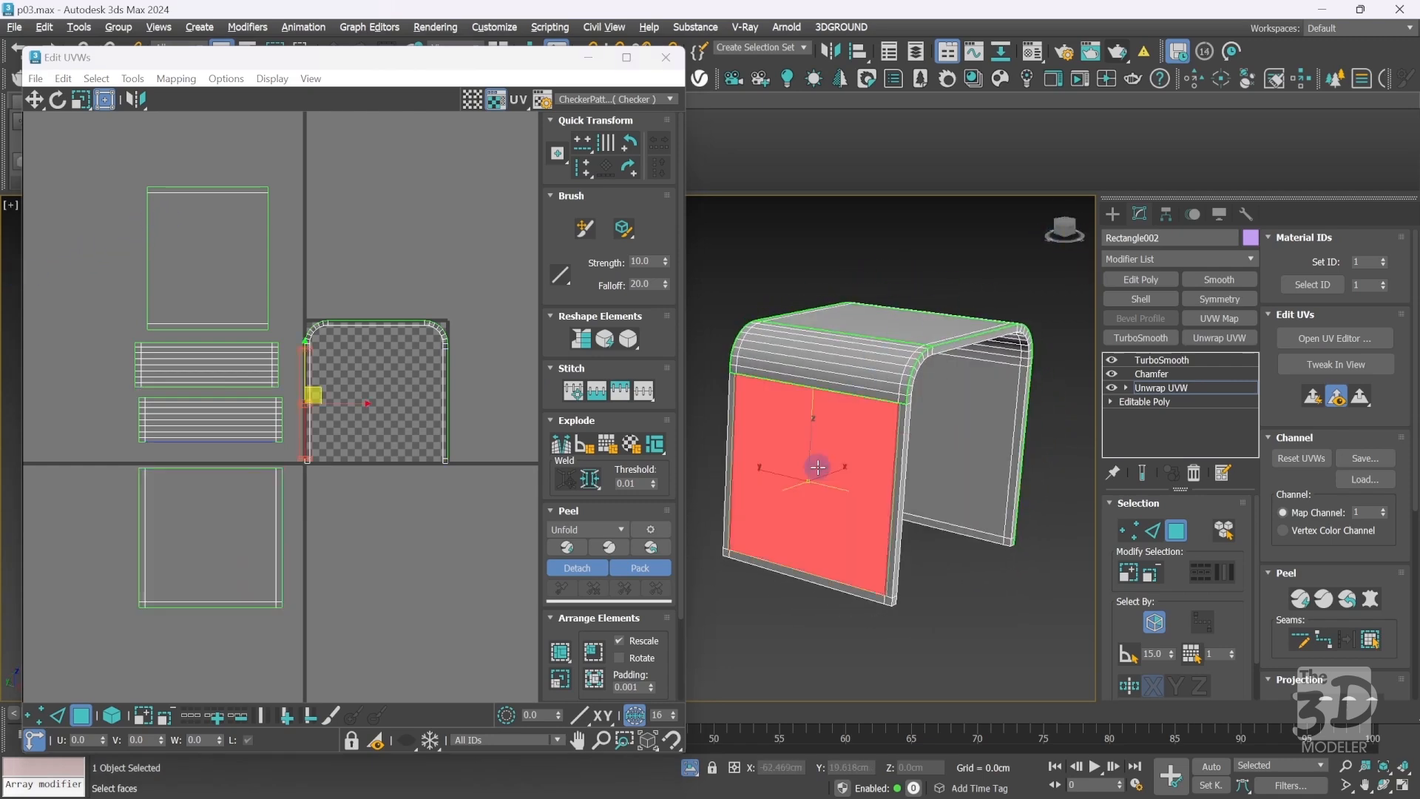
{"action": "left_click", "coordinate": [1129, 572]}
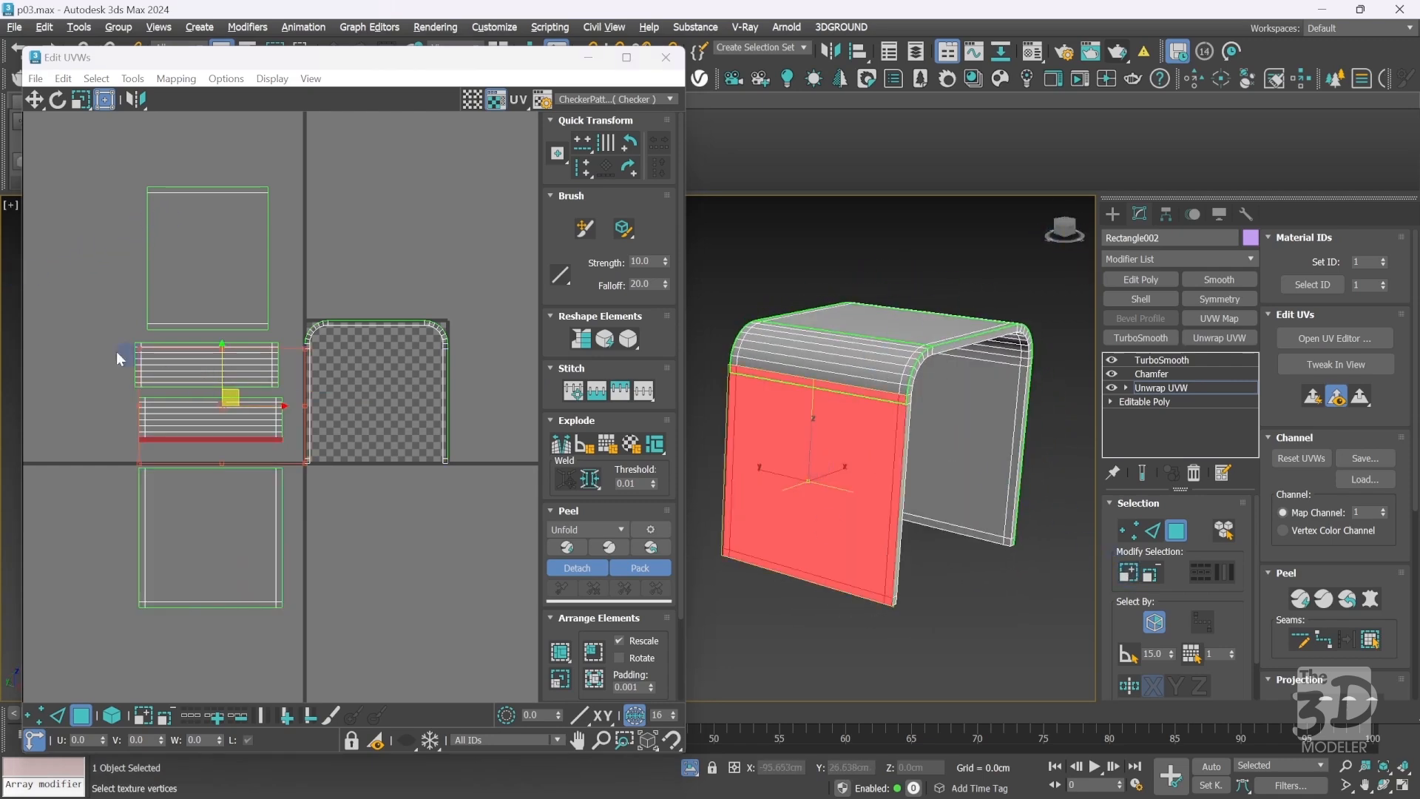
{"action": "left_click_drag", "start_coordinate": [109, 335], "coordinate": [292, 459], "text": "alt"}
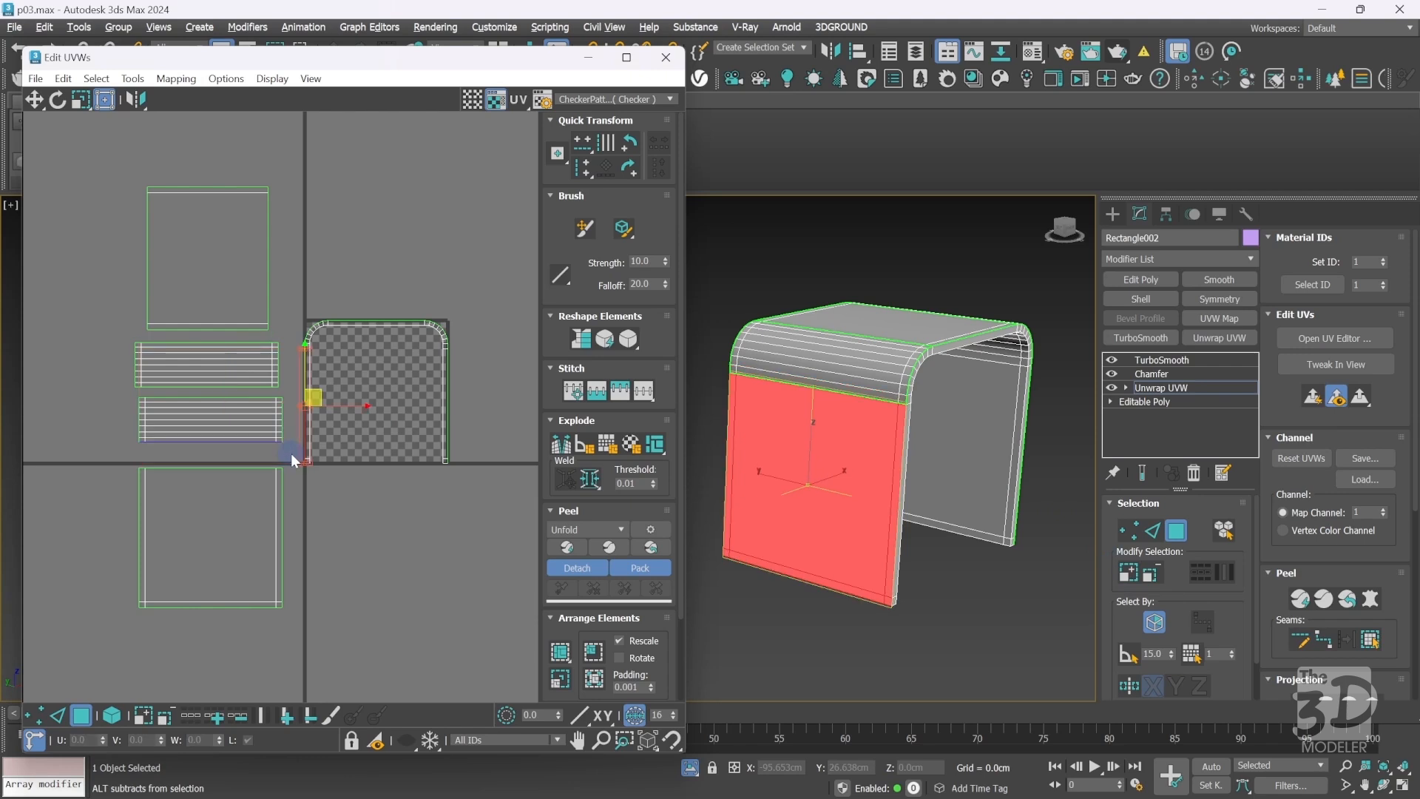
{"action": "left_click", "coordinate": [1312, 400]}
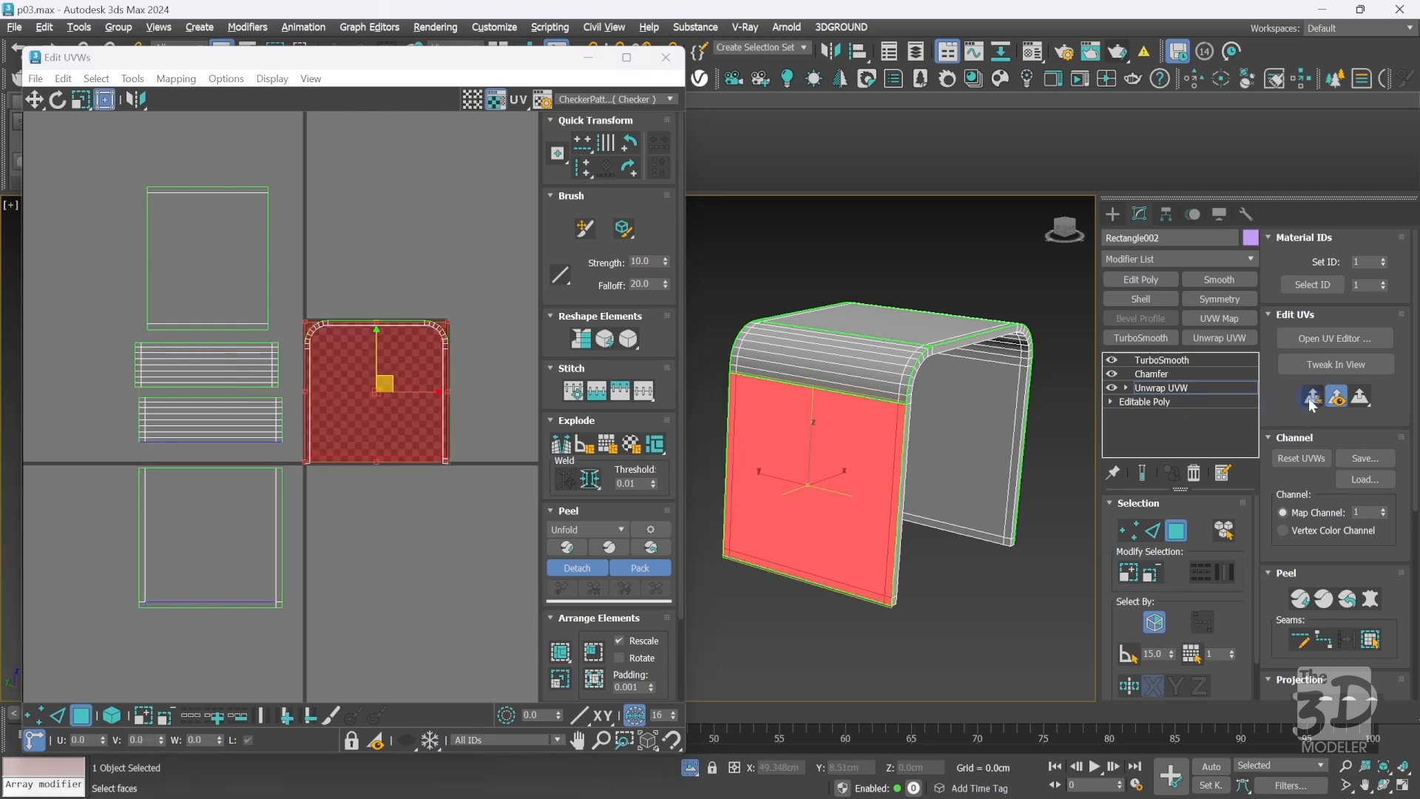
{"action": "left_click_drag", "start_coordinate": [390, 384], "coordinate": [392, 542]}
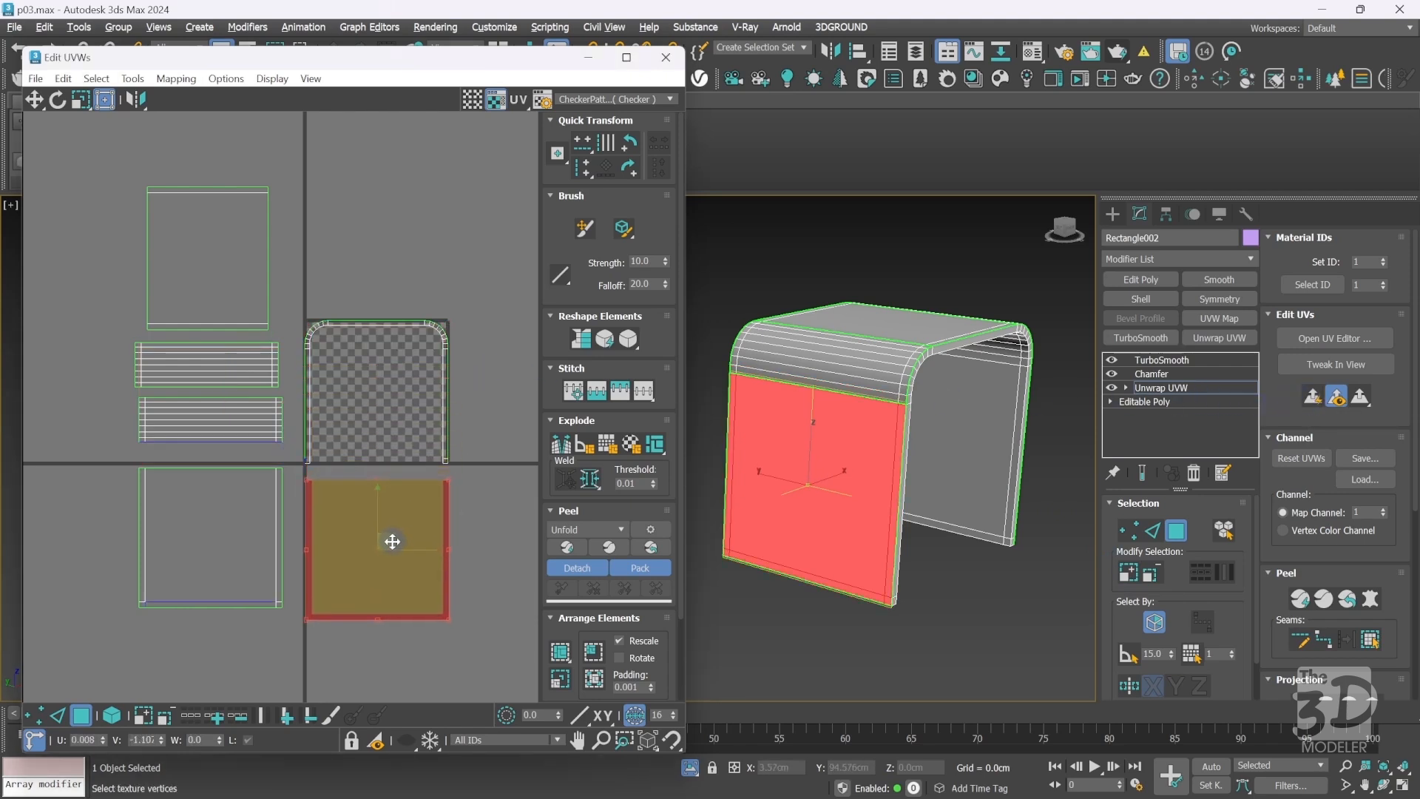
{"action": "left_click", "coordinate": [905, 280]}
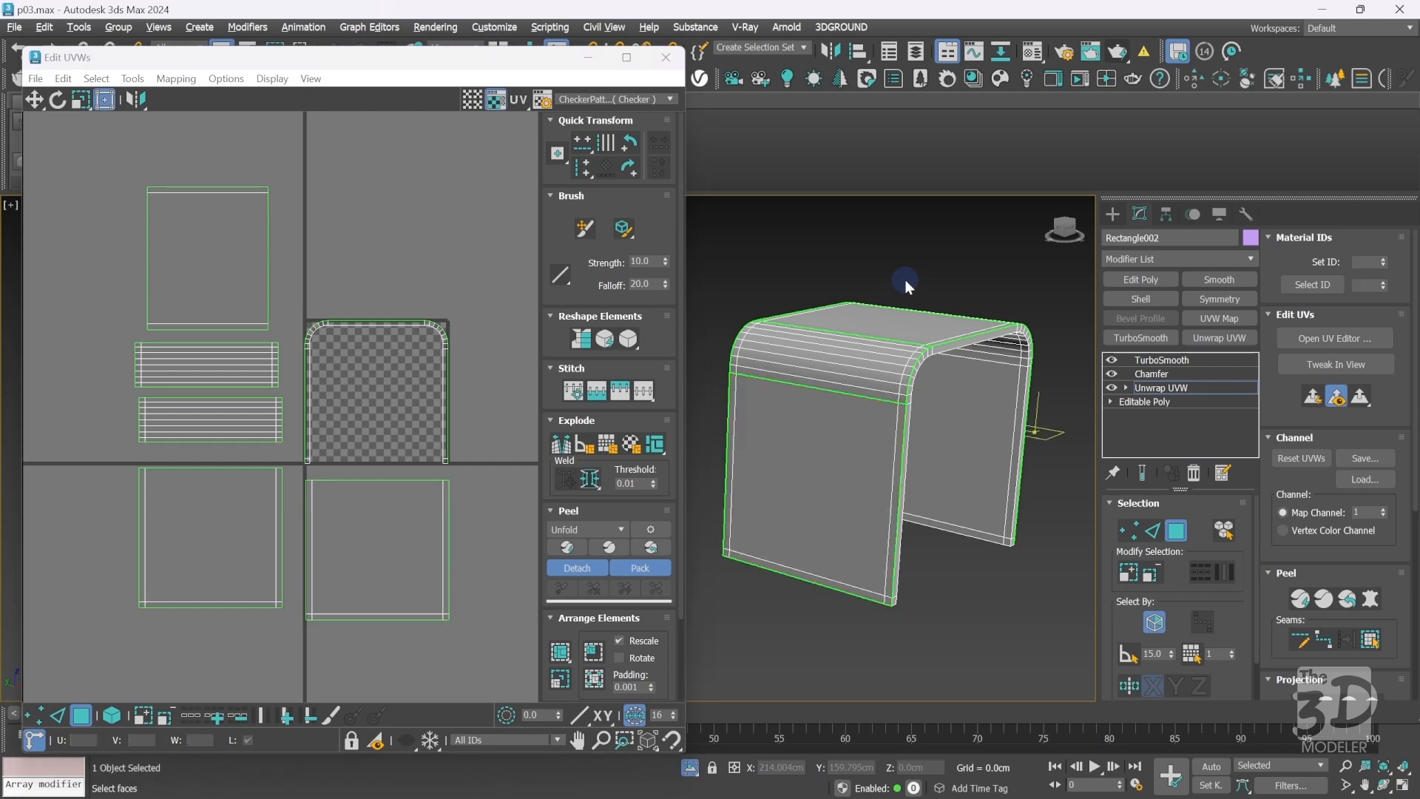
Relax both rounded corner UV strips until flat, selecting each as a whole UV element.
{"action": "left_click_drag", "start_coordinate": [1065, 230], "coordinate": [1036, 242]}
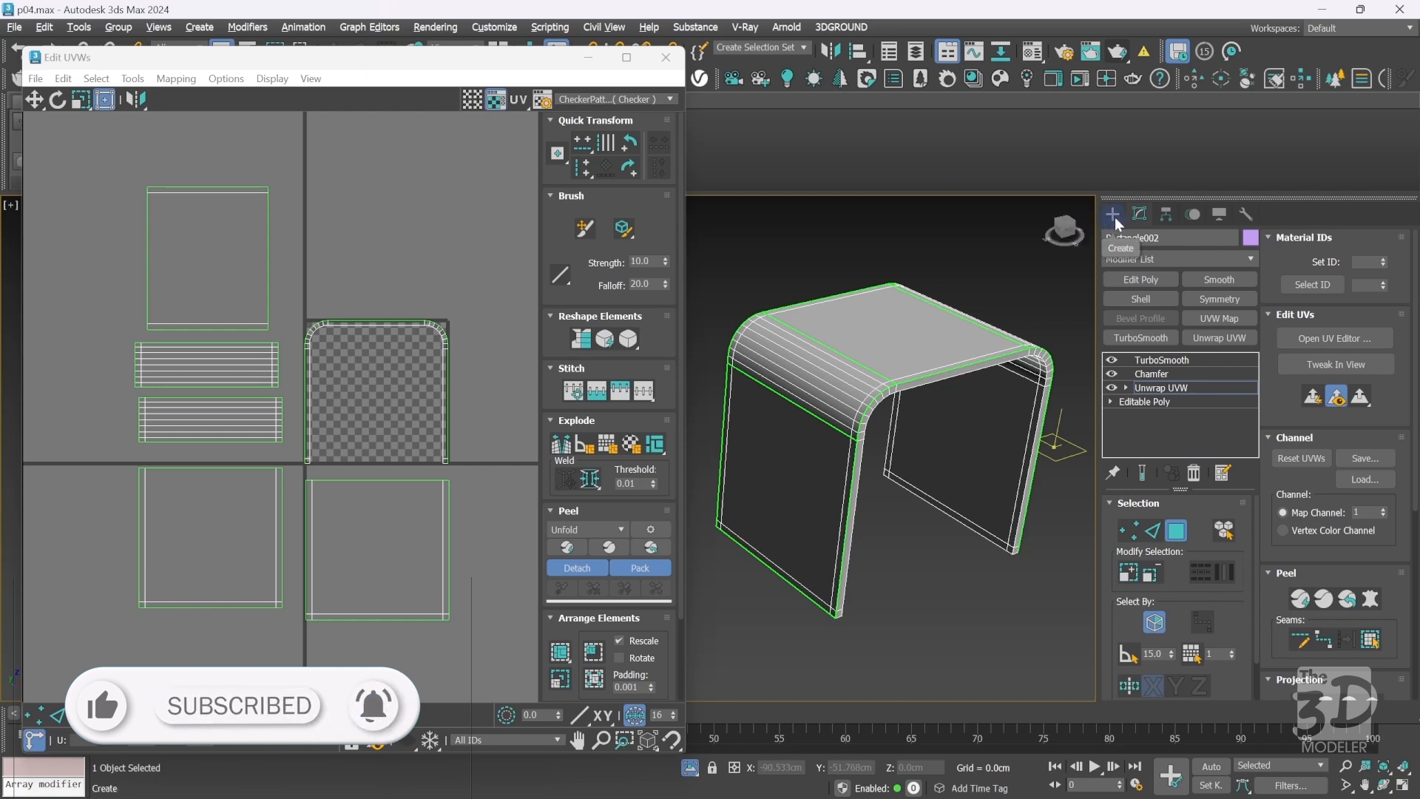
{"action": "left_click", "coordinate": [205, 419]}
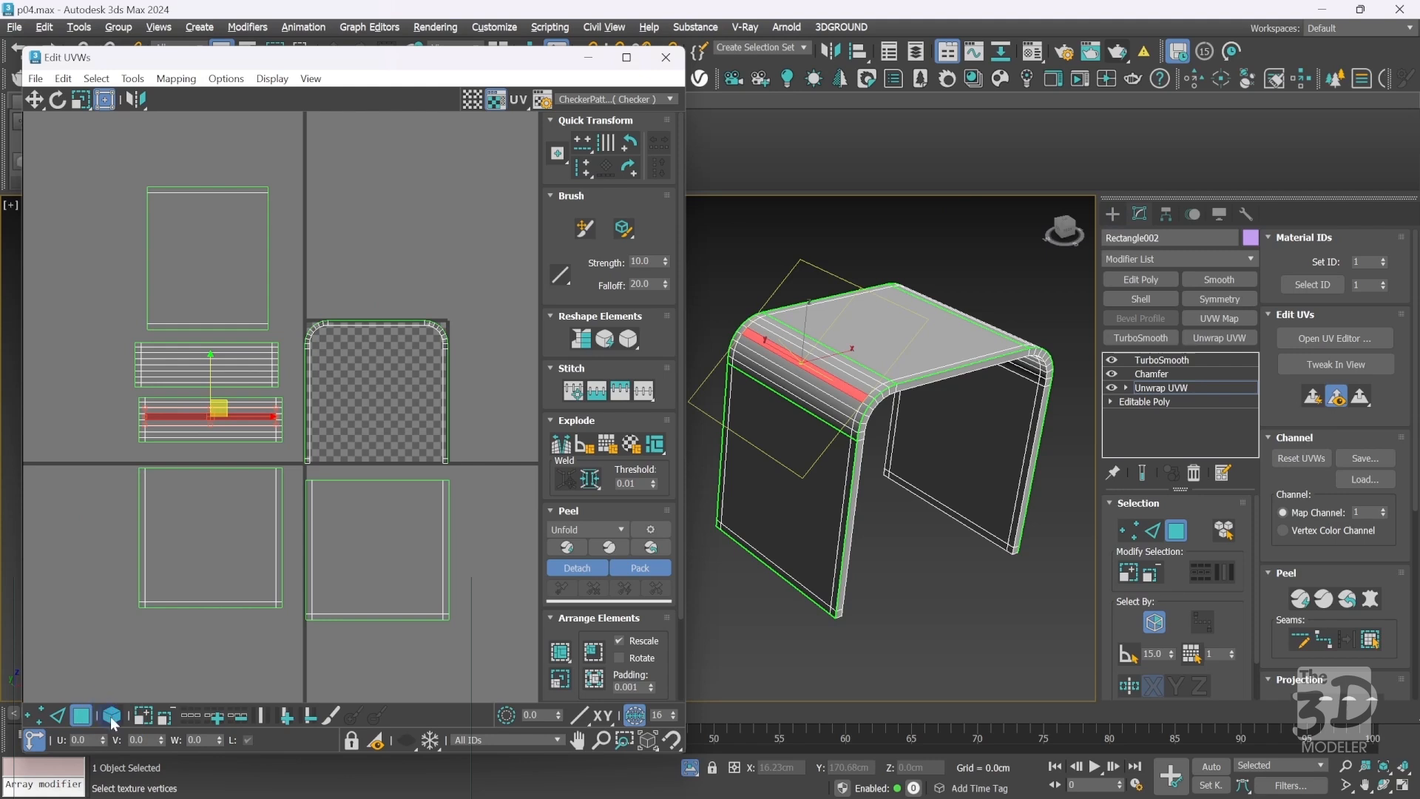
{"action": "double_click", "coordinate": [186, 428]}
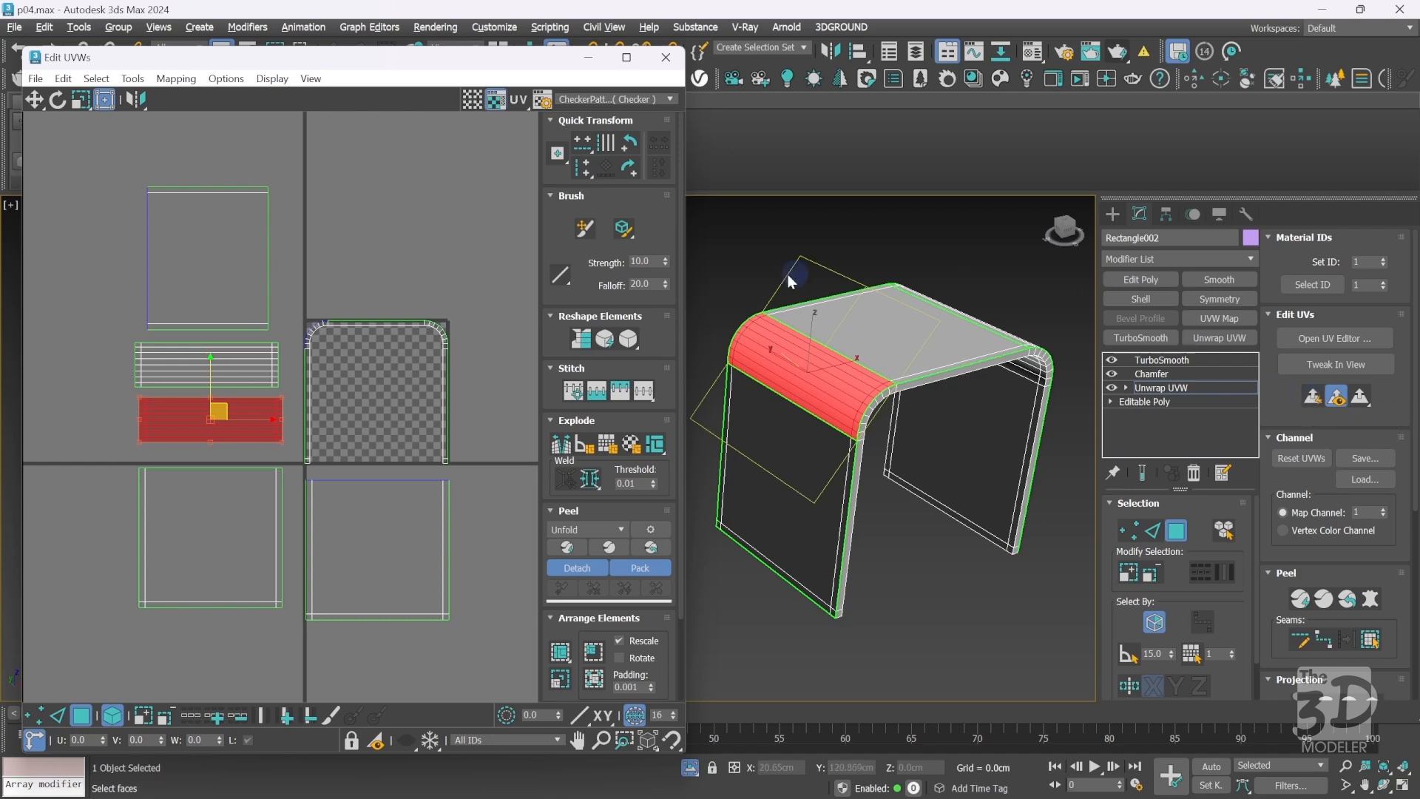
{"action": "left_click", "coordinate": [608, 346]}
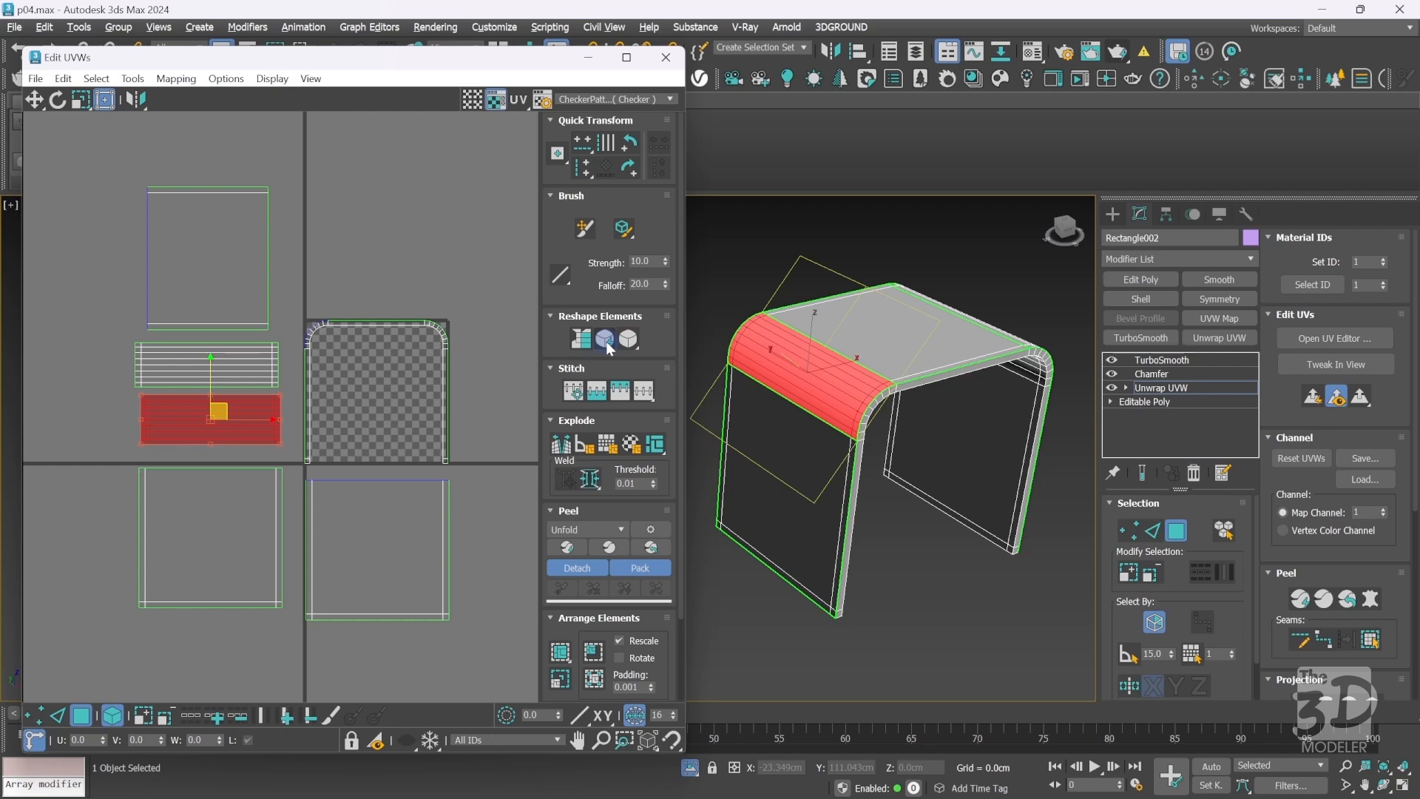
{"action": "left_click", "coordinate": [169, 364]}
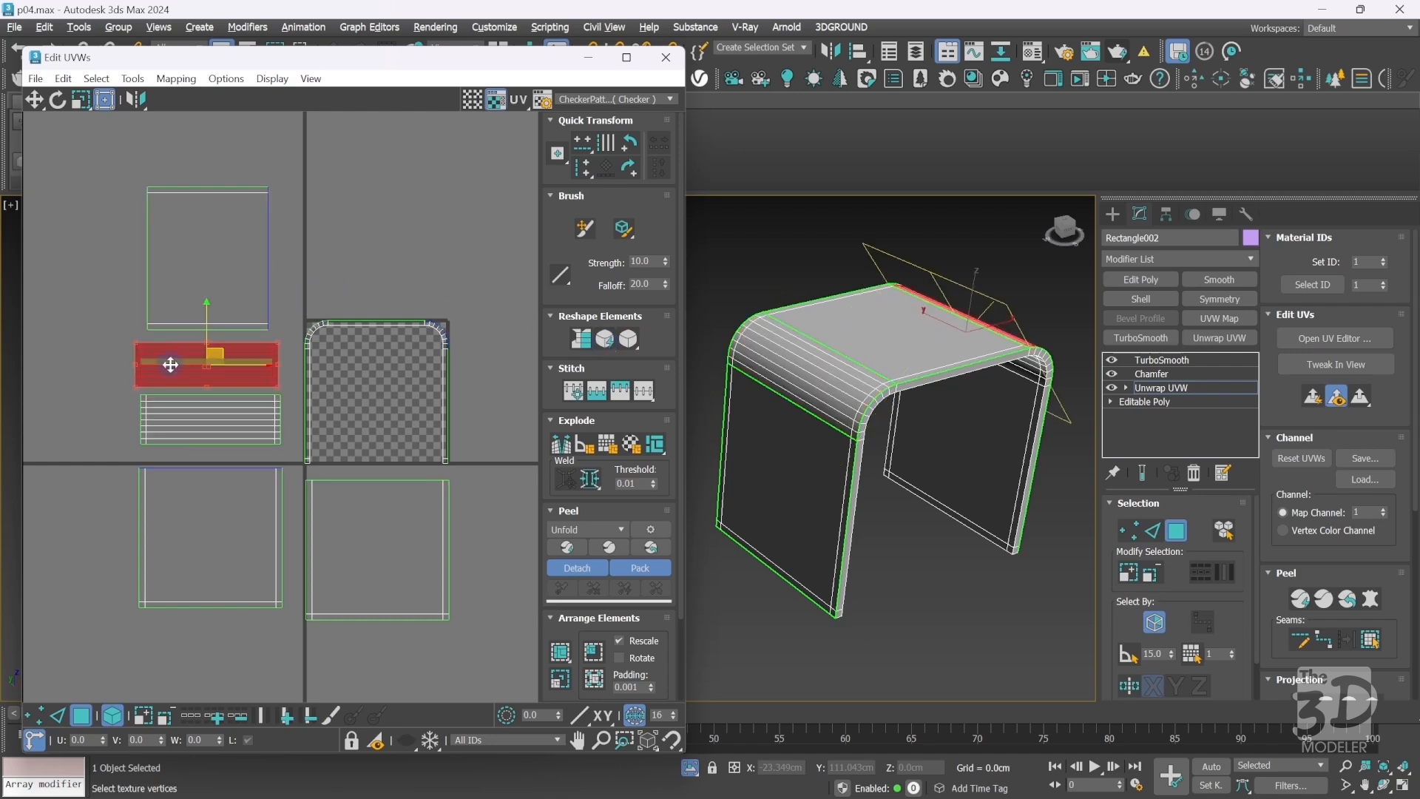
{"action": "left_click", "coordinate": [604, 340]}
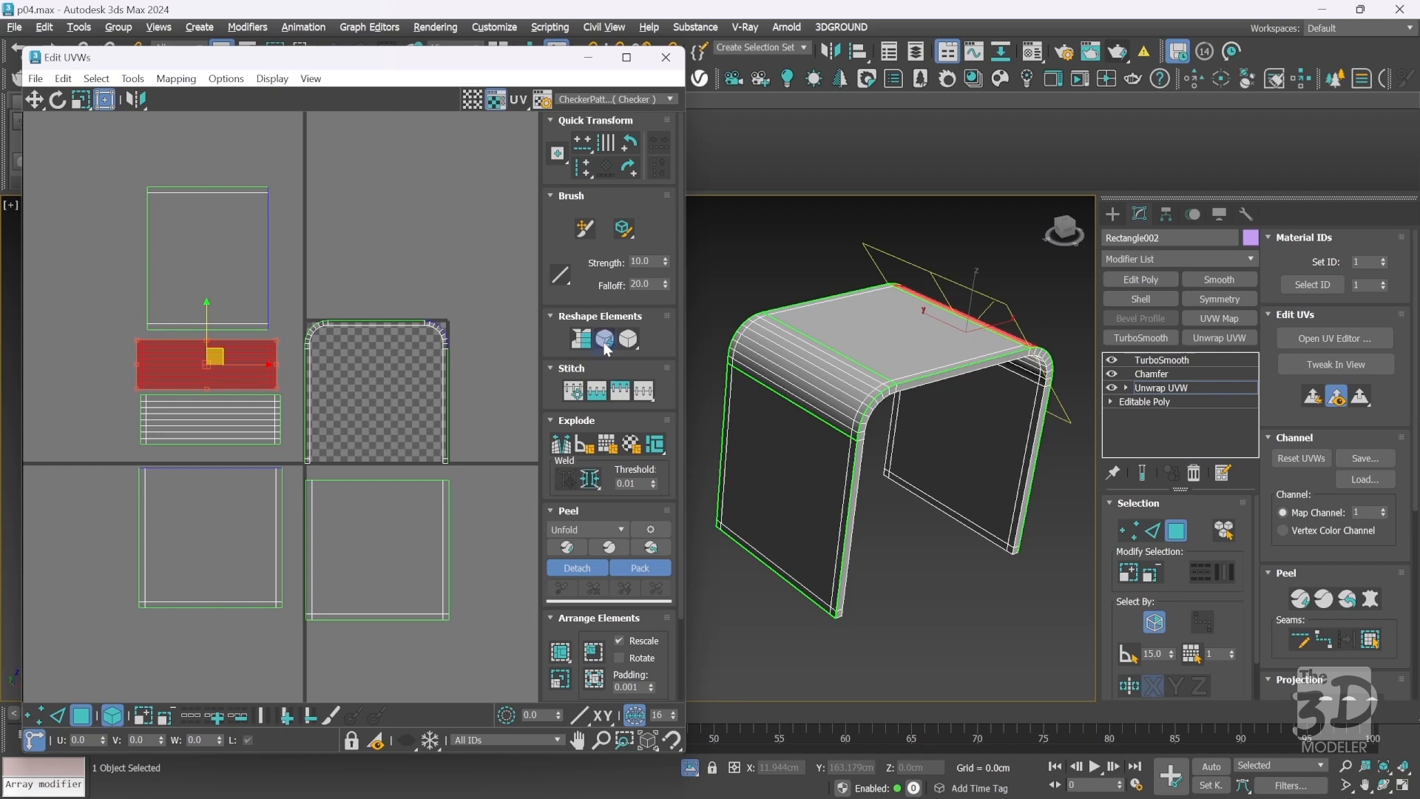
{"action": "left_click", "coordinate": [374, 274]}
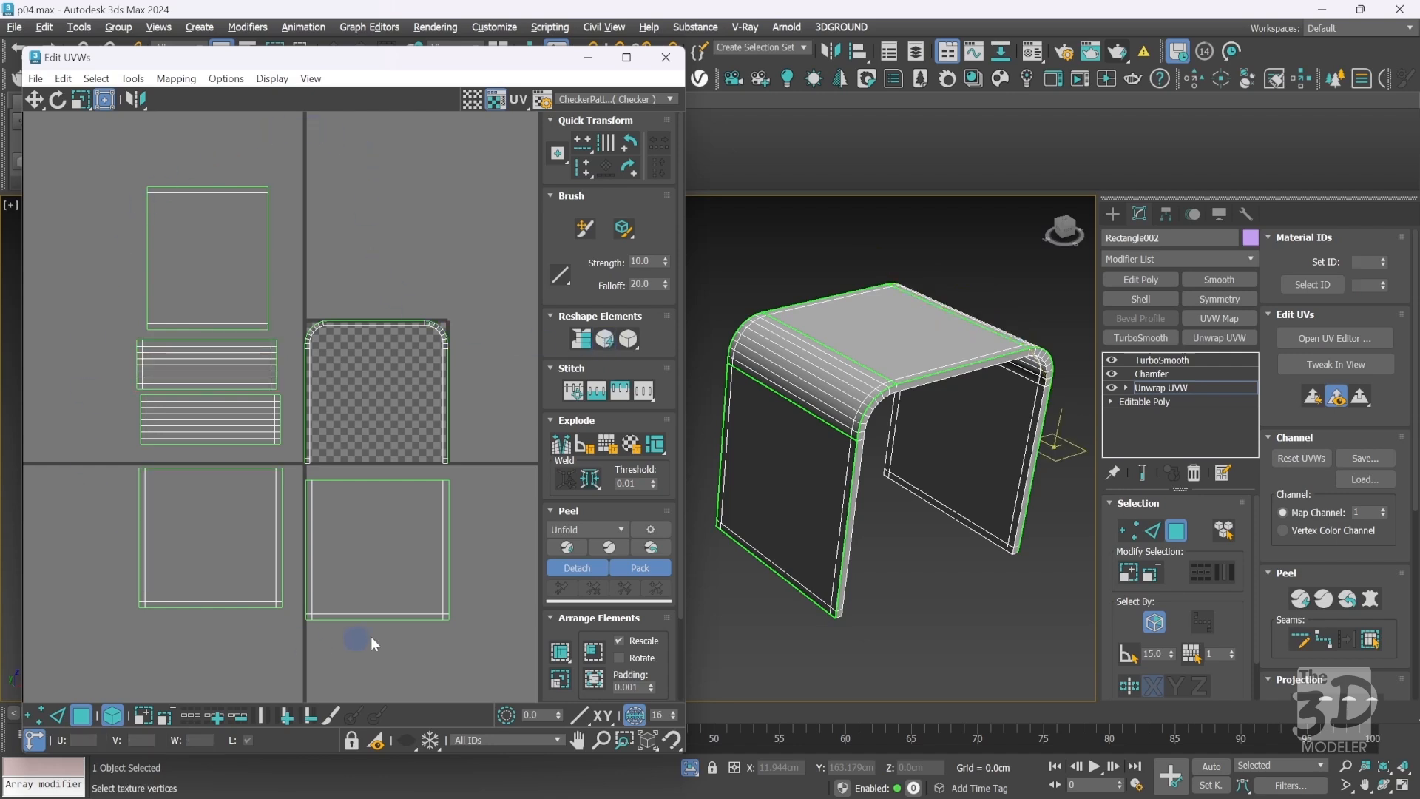
Select all of the shell's UV faces and pack the elements into the checker tile with rescaling.
{"action": "left_click", "coordinate": [1112, 214]}
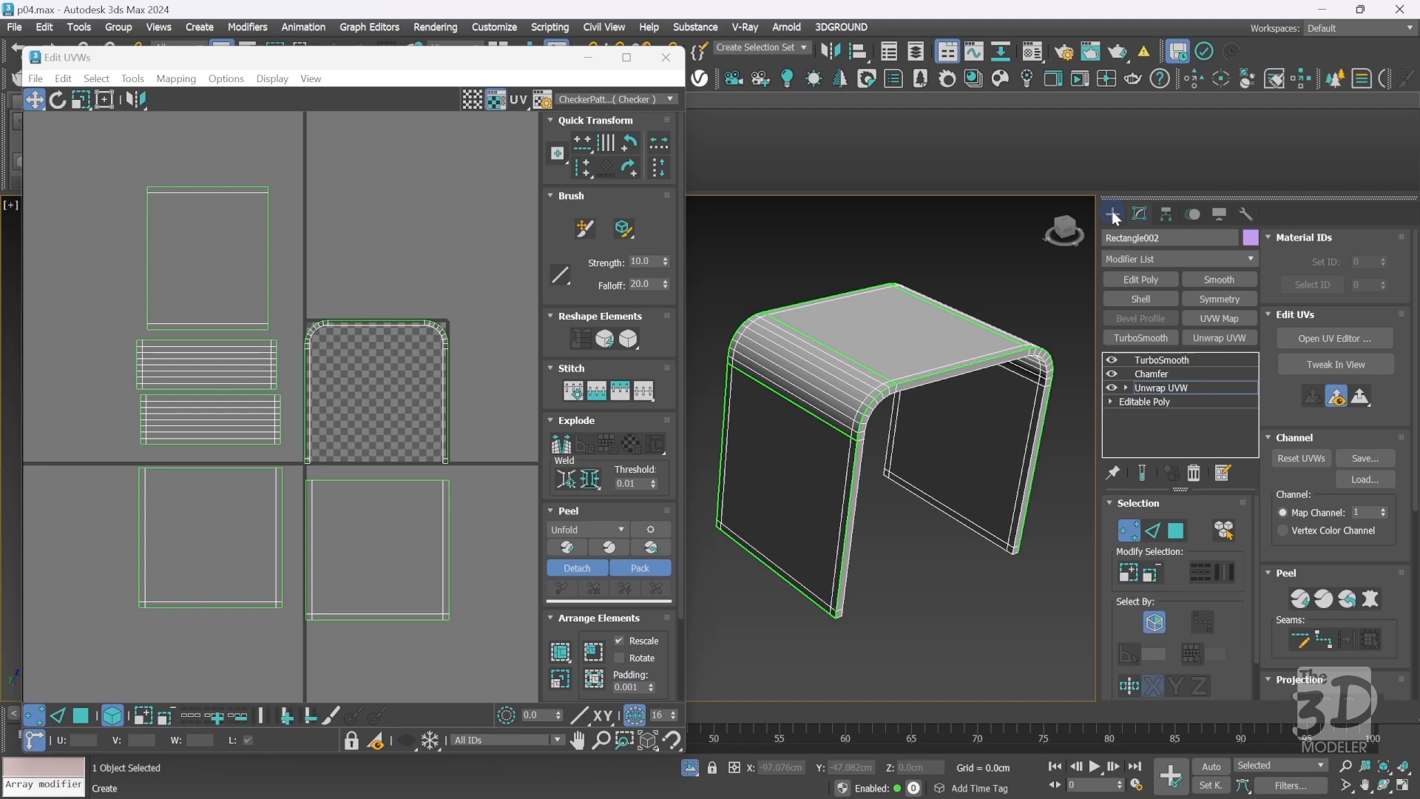
{"action": "left_click", "coordinate": [80, 715]}
{"action": "key", "text": "ctrl+a"}
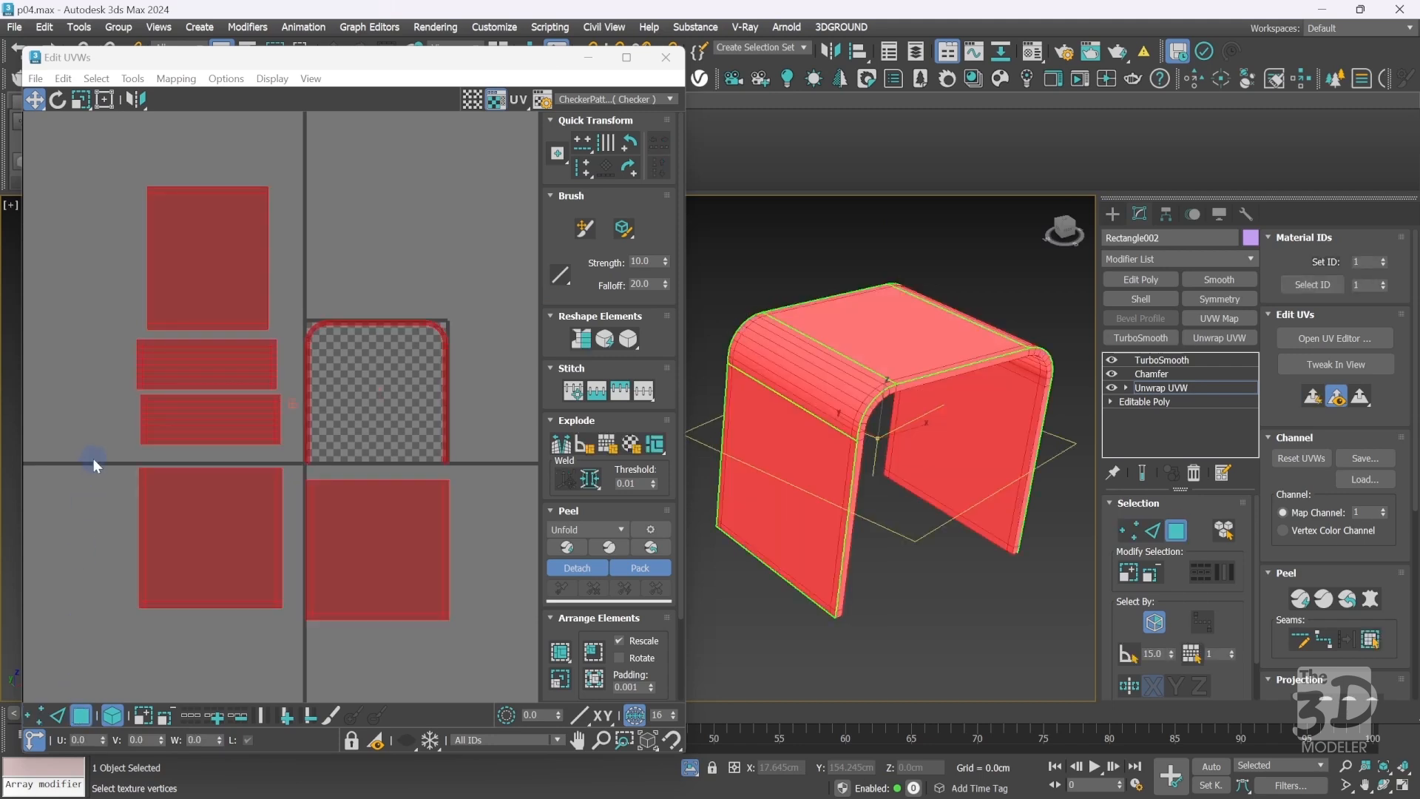
{"action": "left_click", "coordinate": [594, 679]}
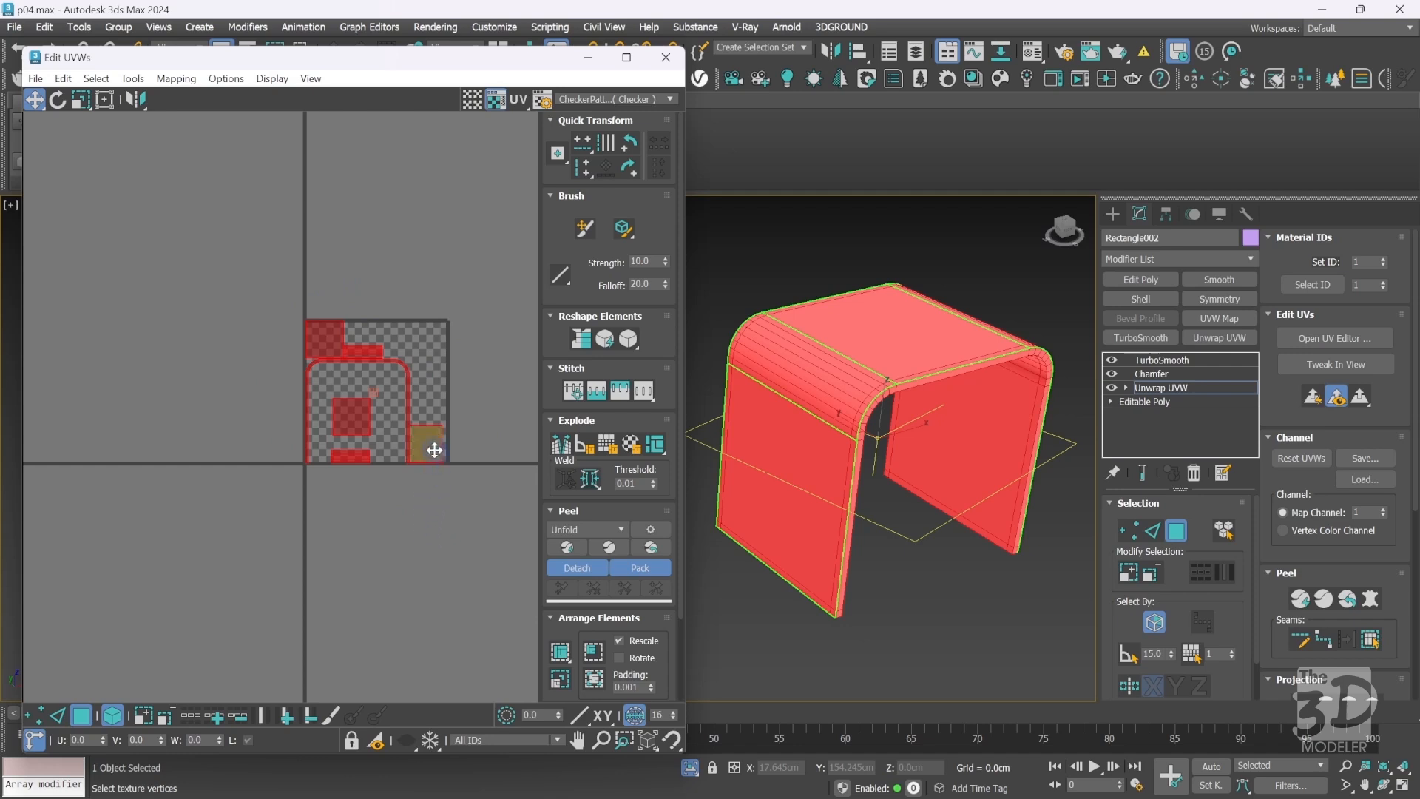
Move the top, both side panels and both corner strips out of the checker tile together, leaving the U-shaped rim pieces inside.
{"action": "left_click", "coordinate": [448, 480]}
{"action": "left_click", "coordinate": [428, 443]}
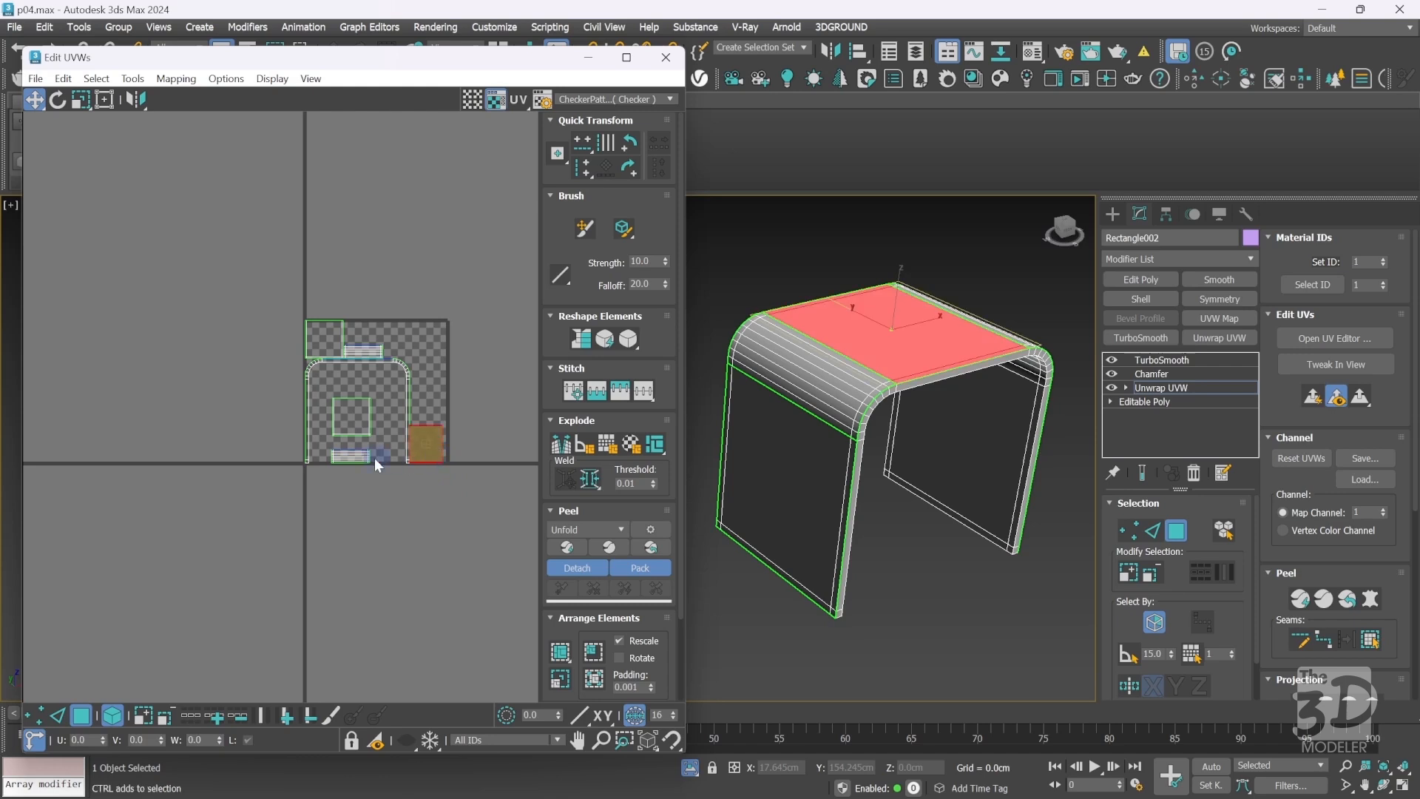
{"action": "left_click", "coordinate": [358, 458], "text": "ctrl"}
{"action": "left_click", "coordinate": [353, 414], "text": "ctrl"}
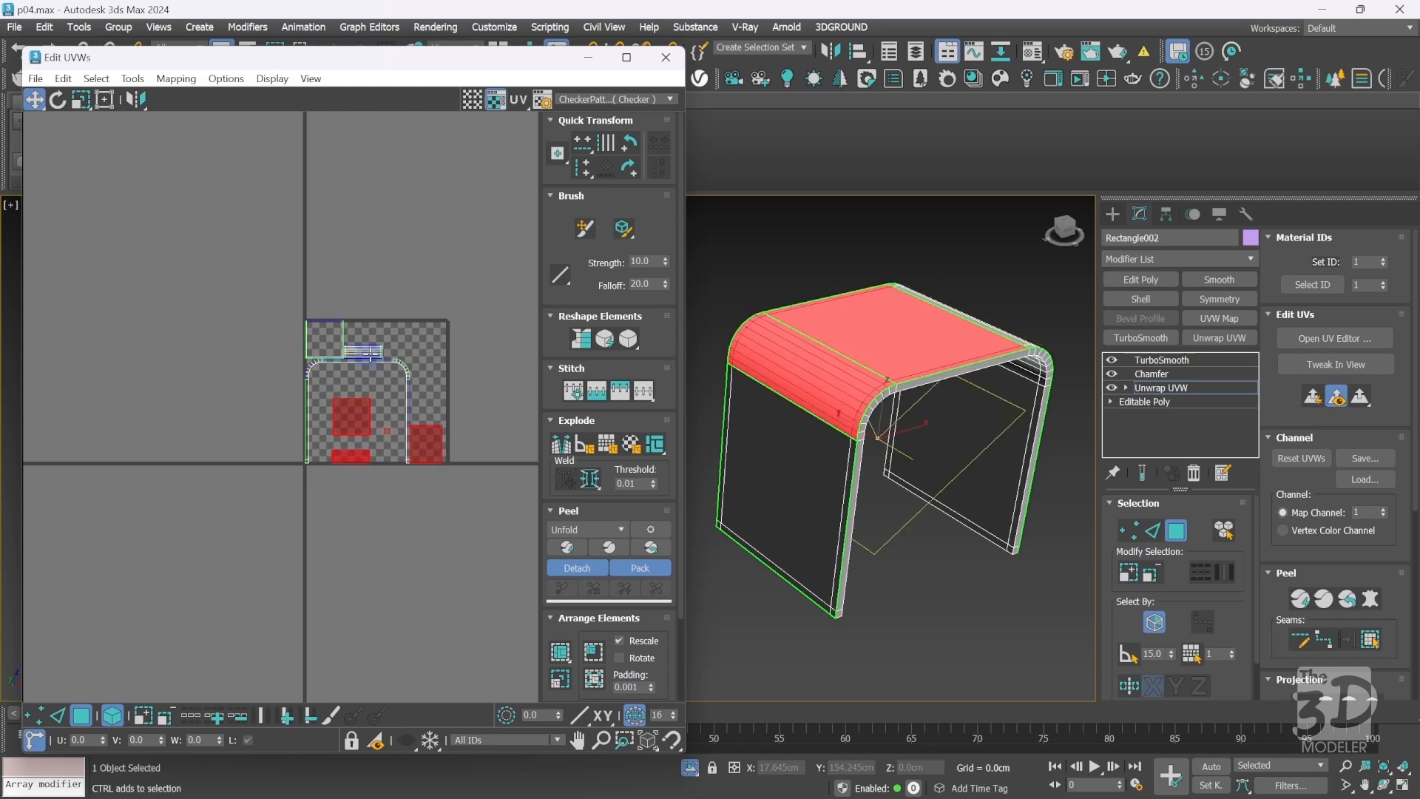
{"action": "left_click", "coordinate": [369, 353], "text": "ctrl"}
{"action": "left_click", "coordinate": [324, 339], "text": "ctrl"}
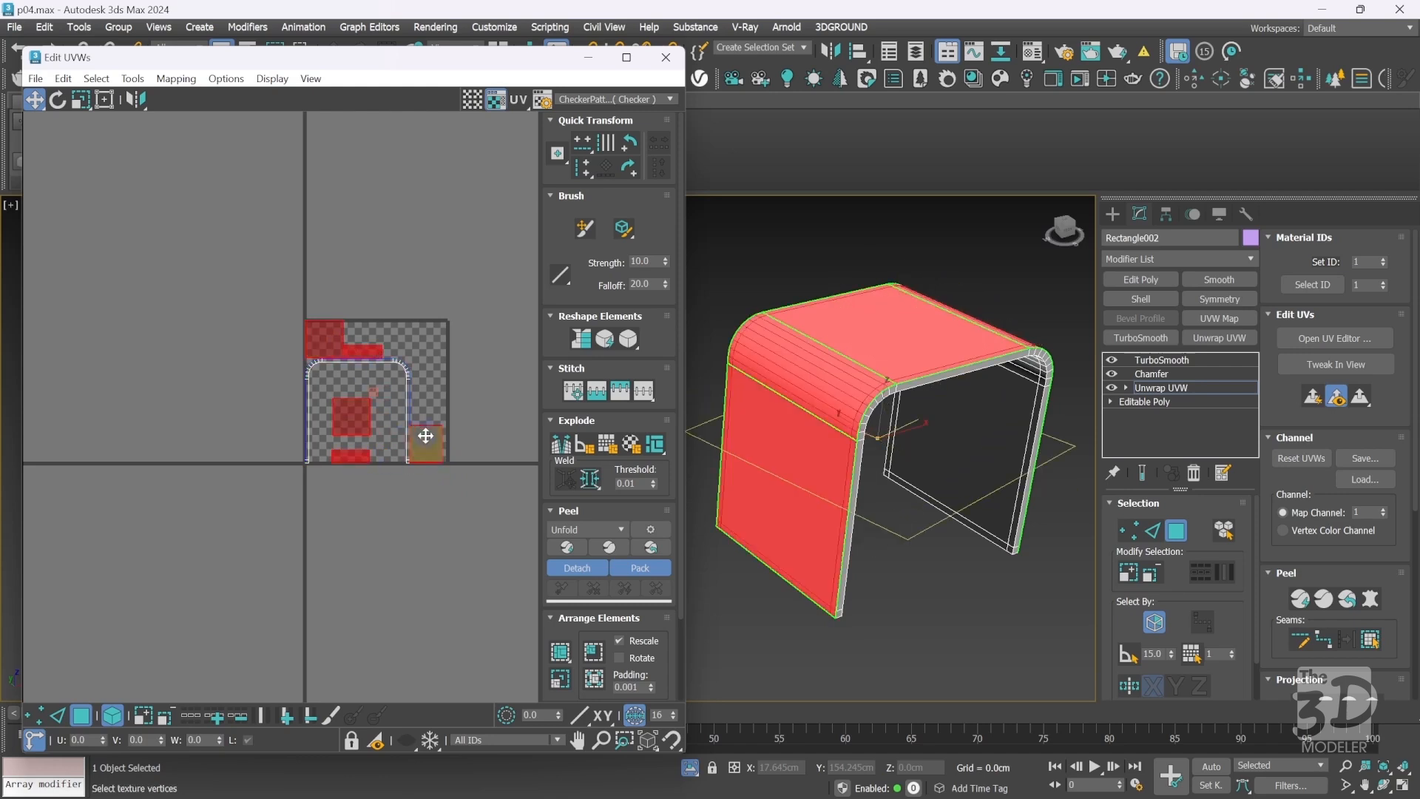
{"action": "left_click_drag", "start_coordinate": [419, 436], "coordinate": [191, 387]}
{"action": "key", "text": "z"}
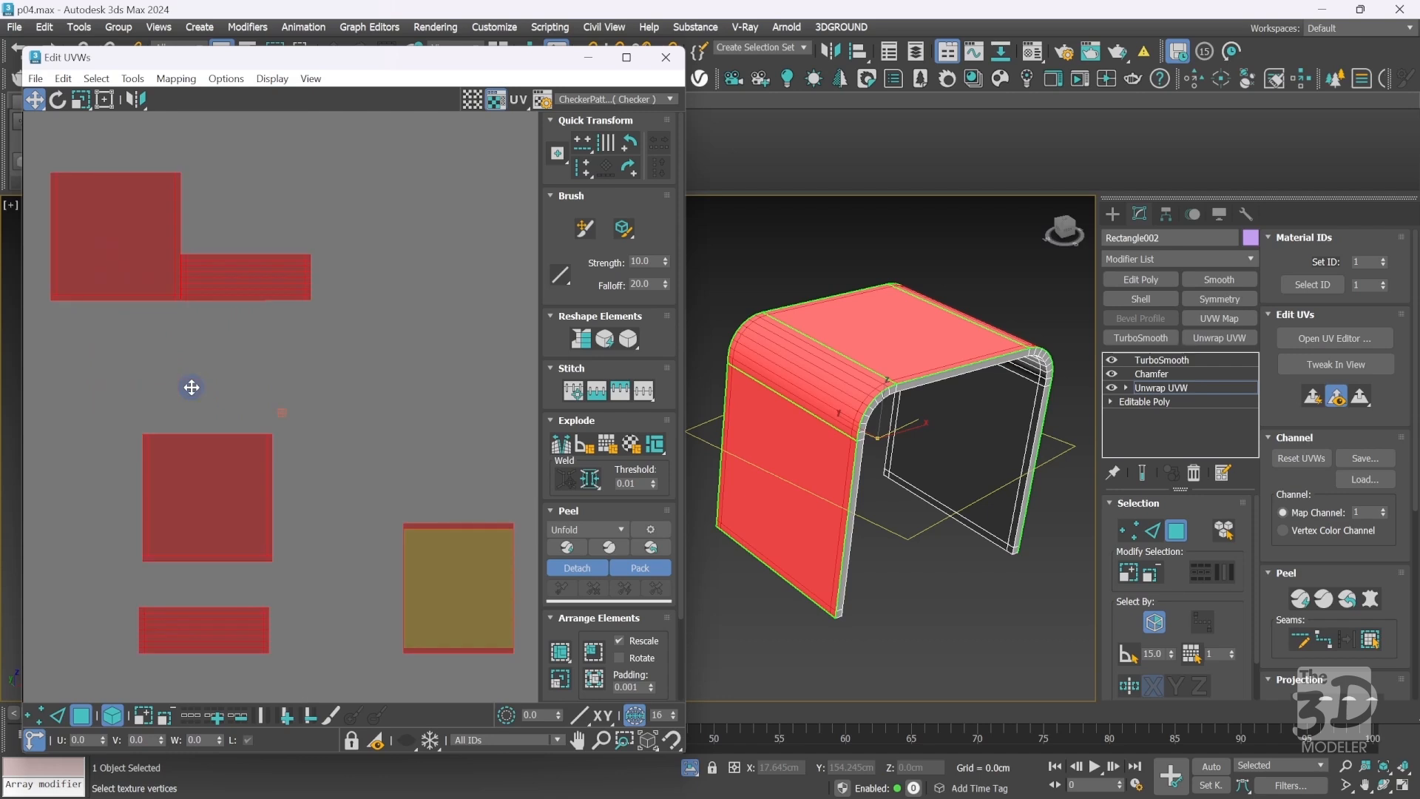
{"action": "left_click", "coordinate": [340, 429]}
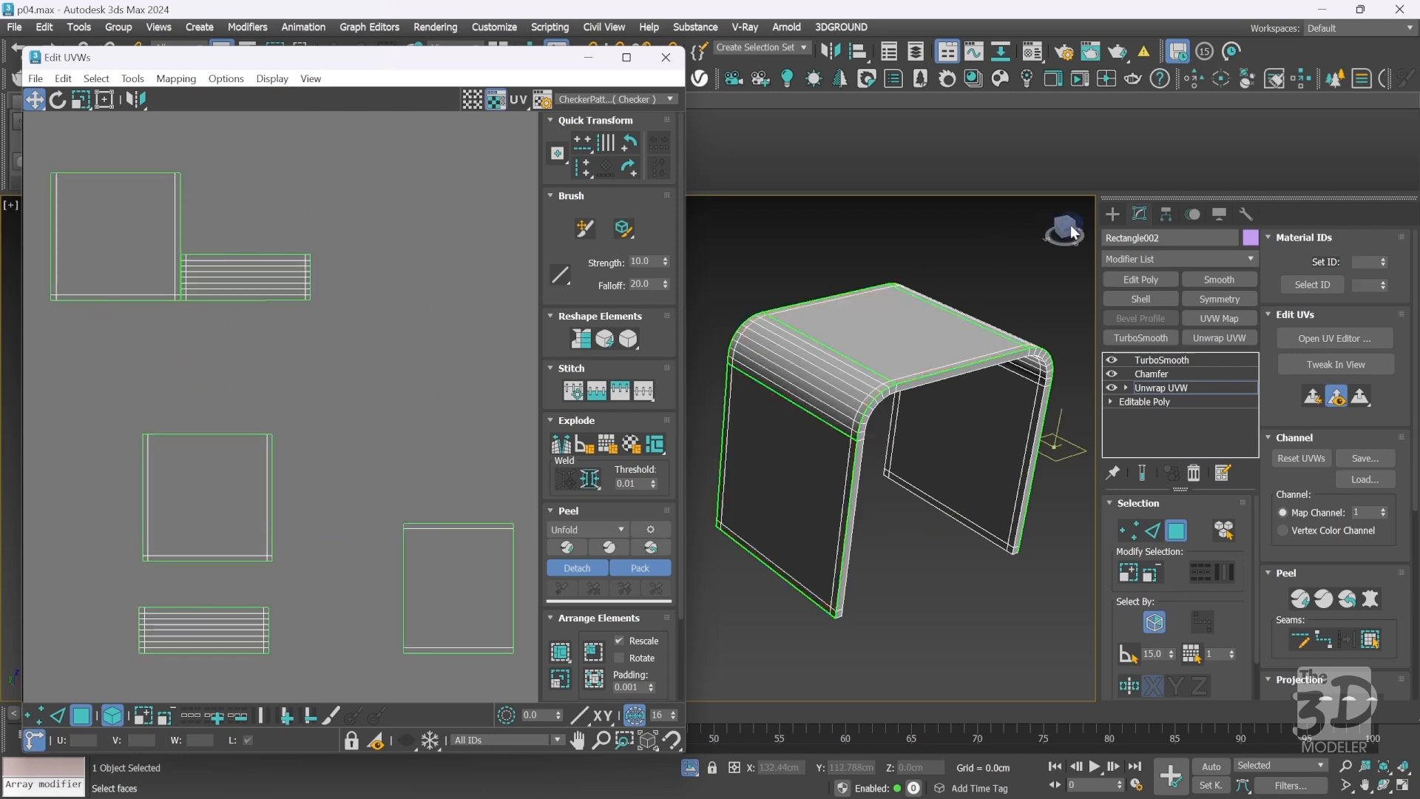
Stitch the matching rounded corner strip onto the upper edge of the first side panel's UV piece.
{"action": "left_click_drag", "start_coordinate": [1071, 230], "coordinate": [883, 226]}
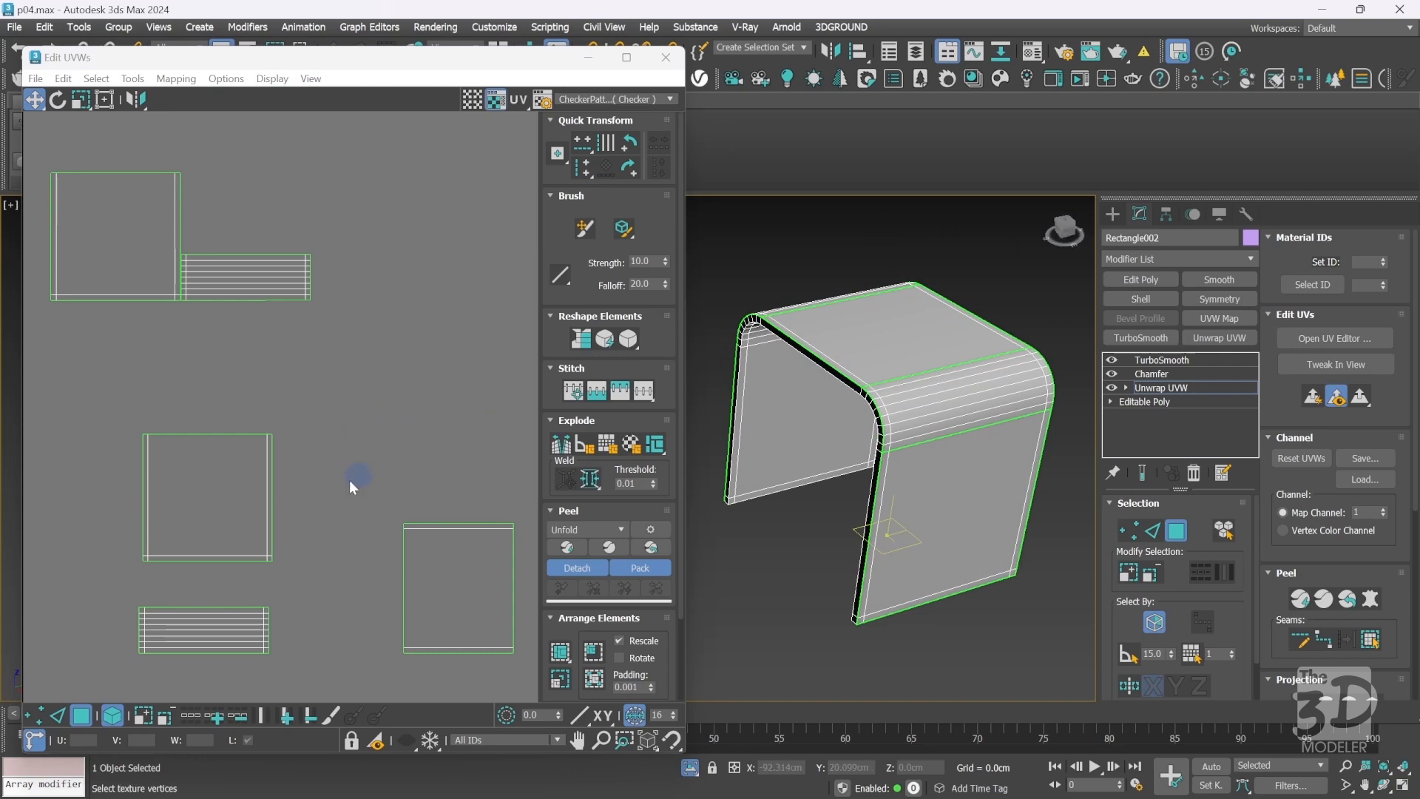
{"action": "left_click", "coordinate": [229, 484]}
{"action": "left_click", "coordinate": [261, 284]}
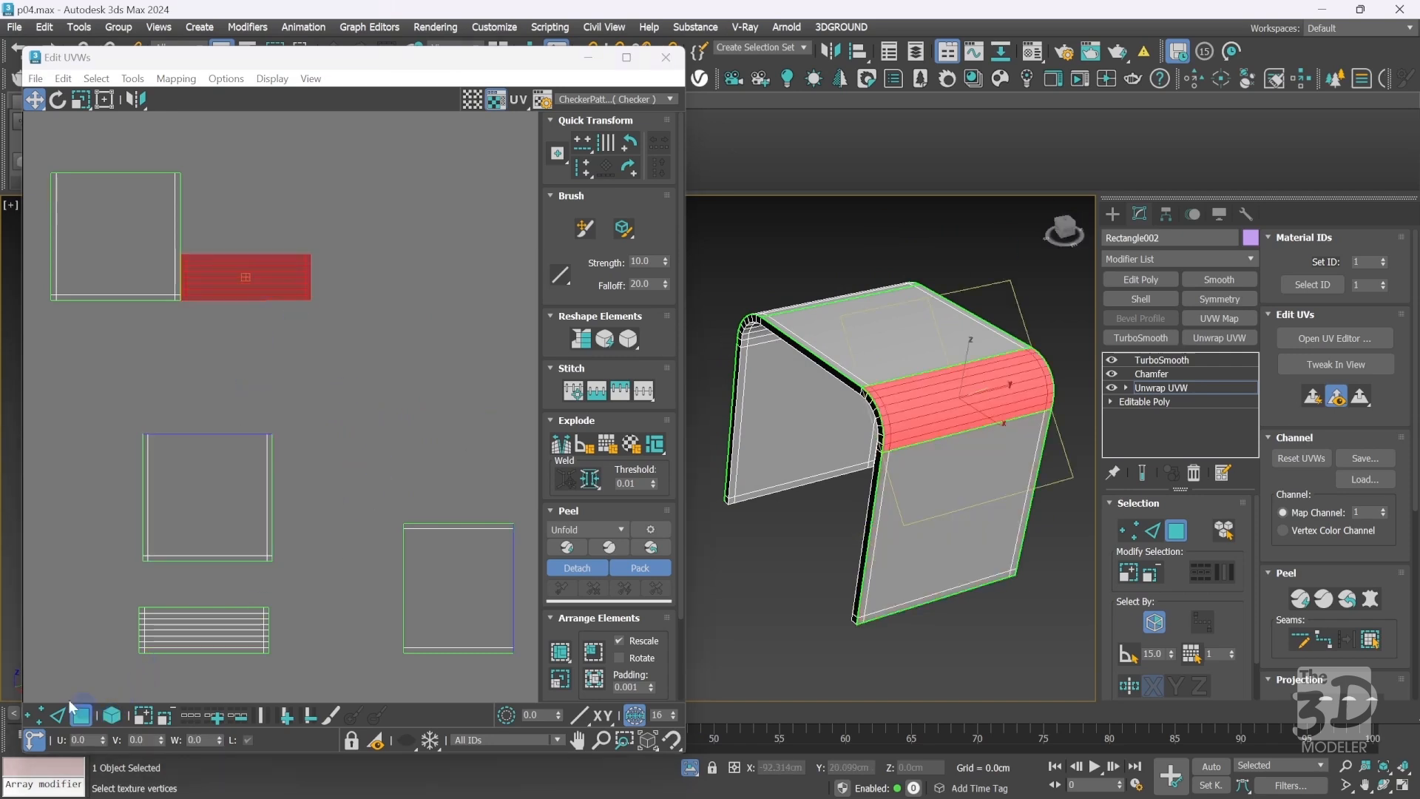
{"action": "left_click", "coordinate": [56, 712]}
{"action": "left_click_drag", "start_coordinate": [117, 385], "coordinate": [89, 486]}
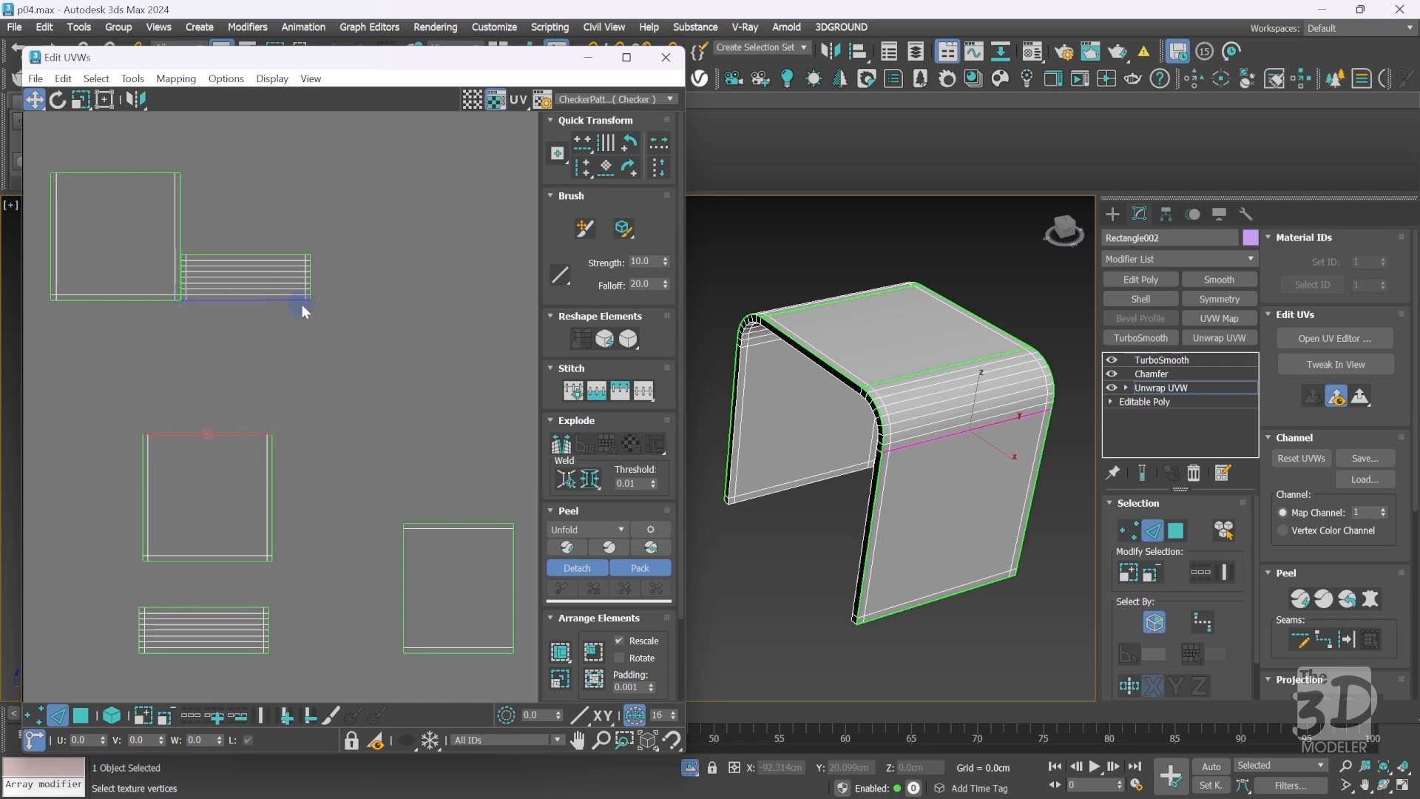
{"action": "left_click", "coordinate": [642, 396]}
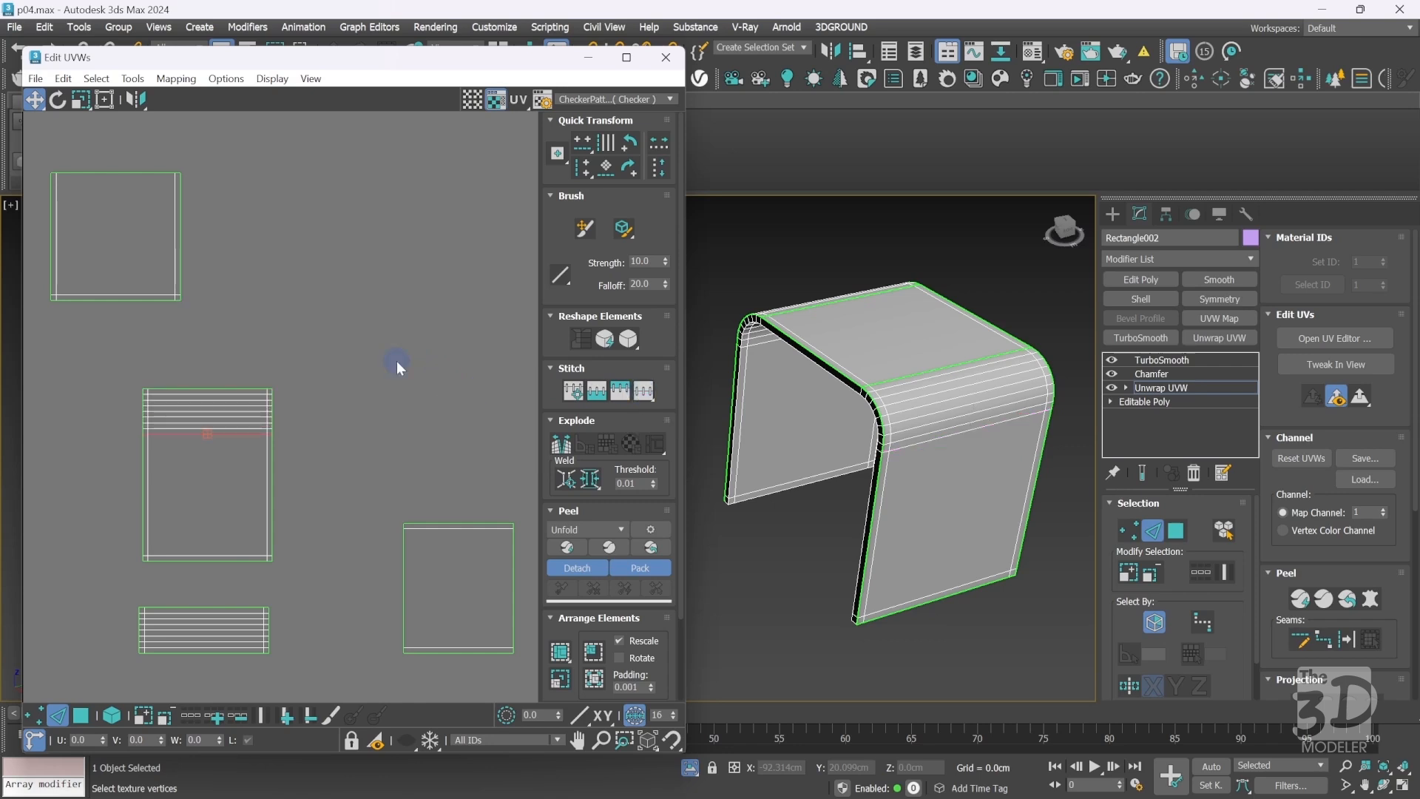
{"action": "left_click", "coordinate": [321, 396]}
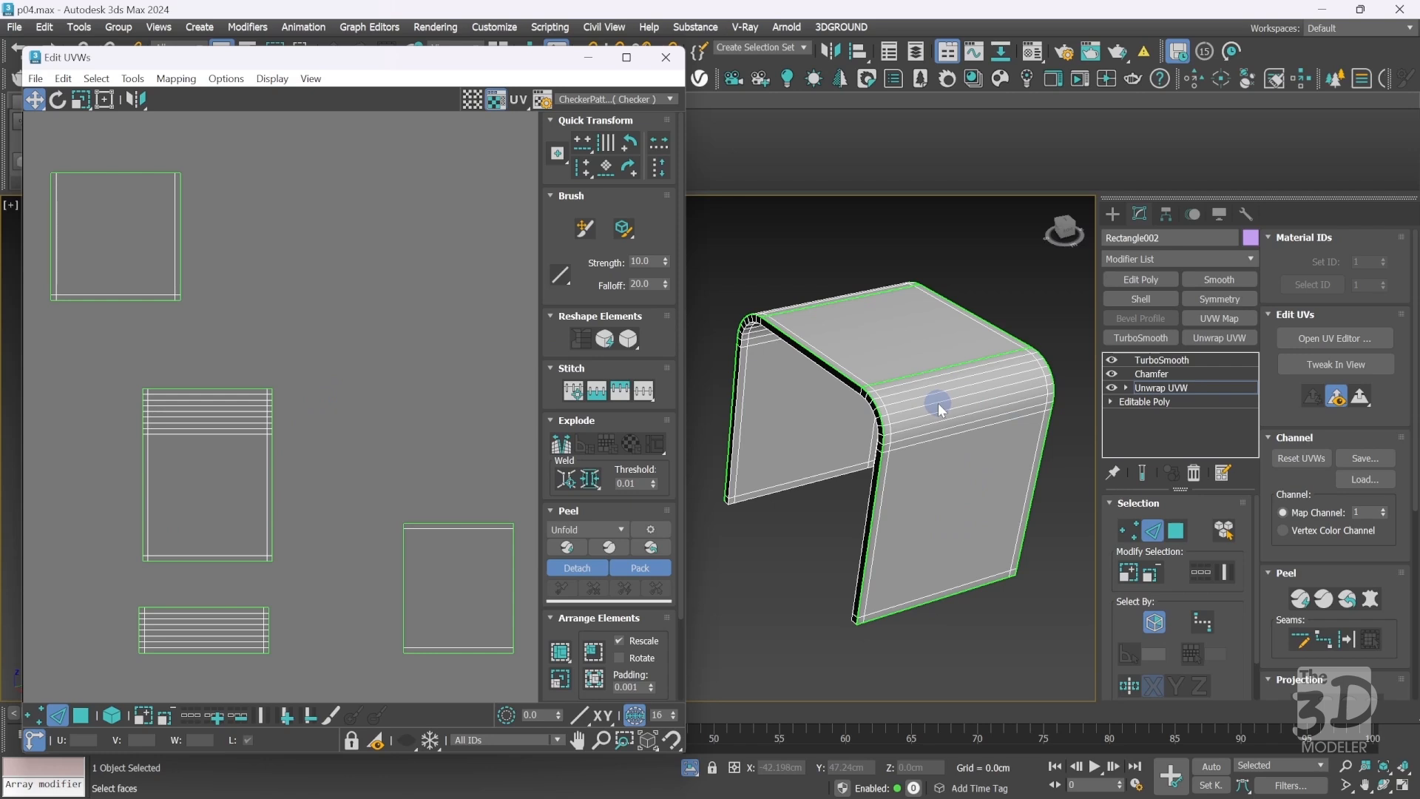
Stitch the joined side and corner piece to one end of the top's UV piece, and the remaining corner strip to its opposite end.
{"action": "left_click_drag", "start_coordinate": [481, 508], "coordinate": [538, 662]}
{"action": "left_click_drag", "start_coordinate": [388, 487], "coordinate": [457, 673], "text": "alt"}
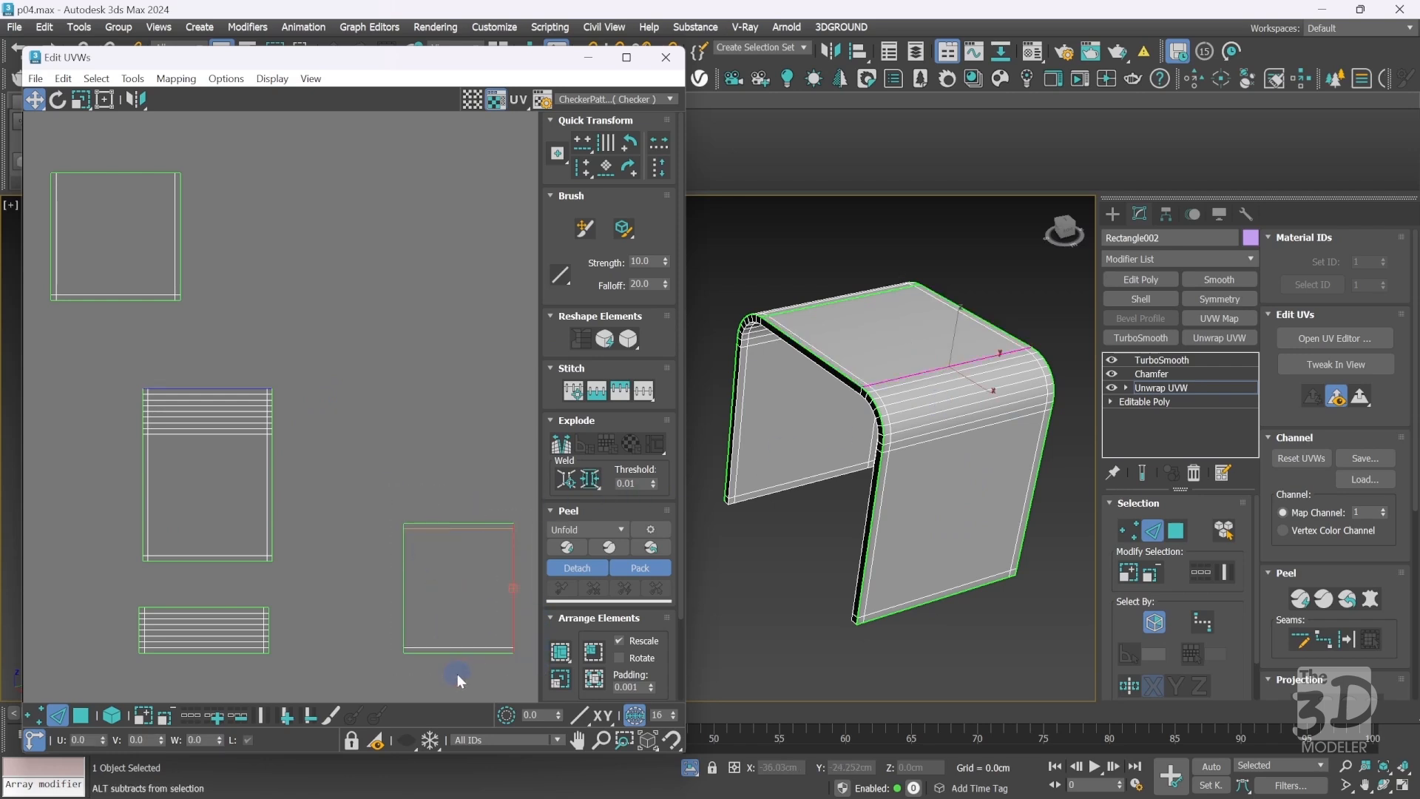
{"action": "left_click", "coordinate": [648, 390]}
{"action": "left_click_drag", "start_coordinate": [373, 490], "coordinate": [443, 679]}
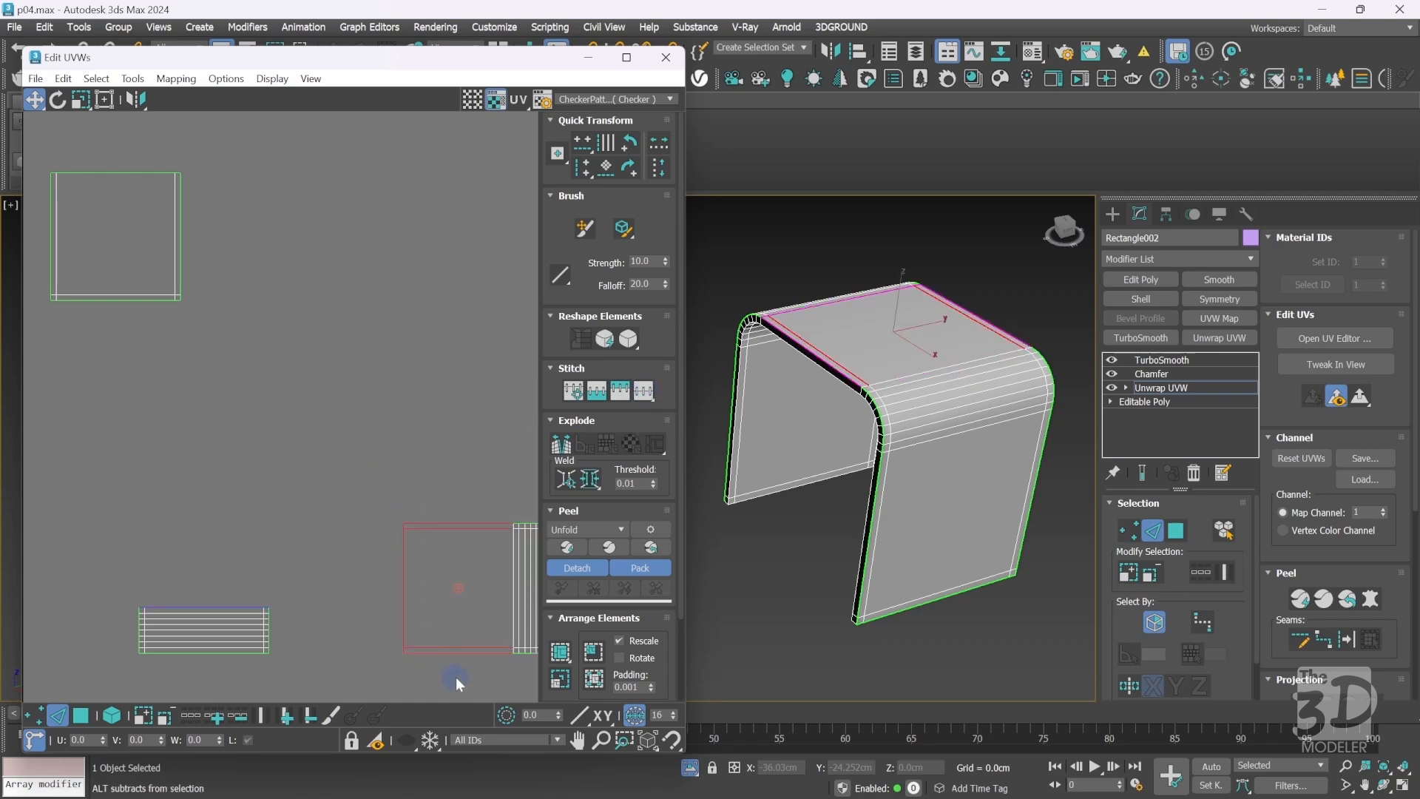
{"action": "left_click", "coordinate": [648, 391]}
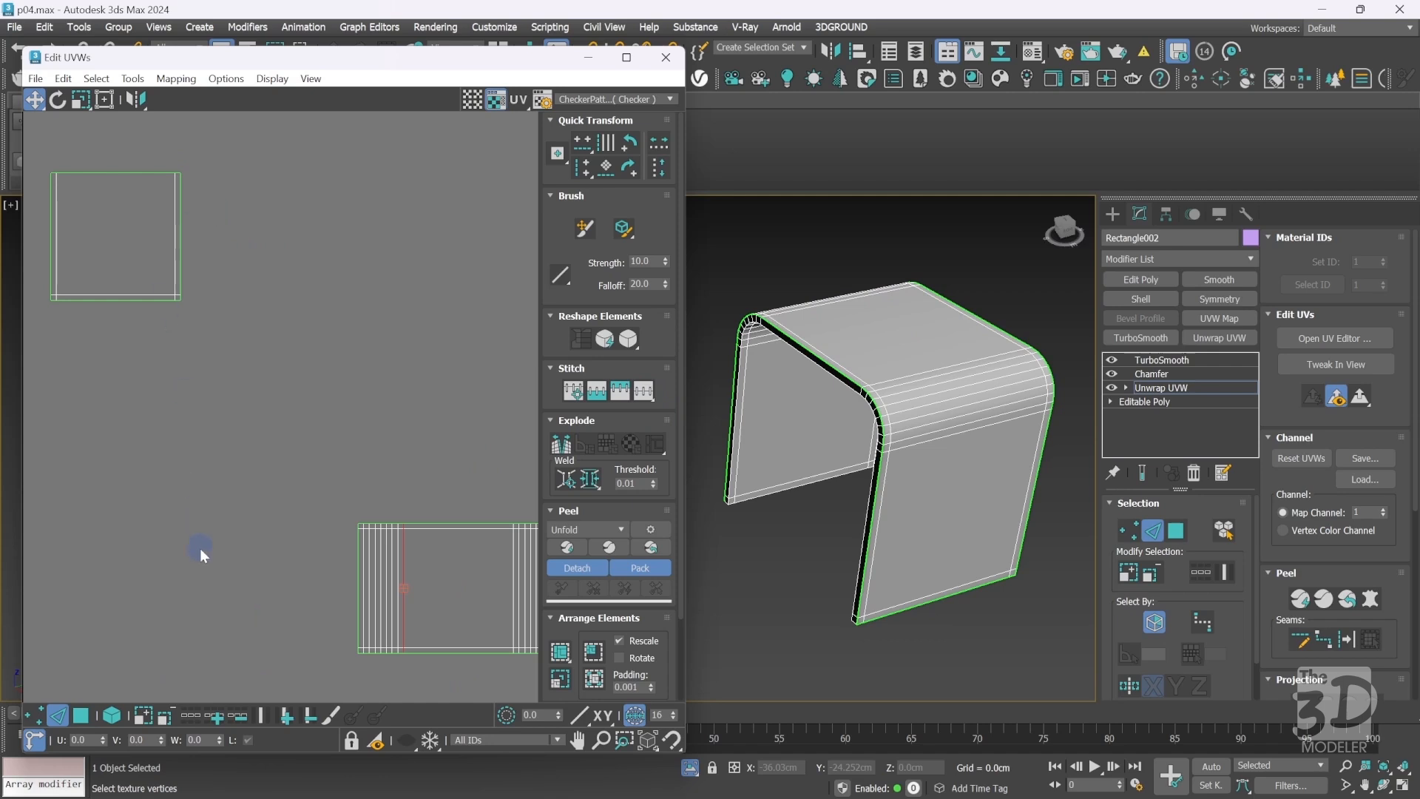
Stitch the long joined UV strip onto the upper edge of the remaining side panel's piece.
{"action": "scroll", "coordinate": [198, 590], "scroll_direction": "down", "scroll_amount": 4}
{"action": "left_click_drag", "start_coordinate": [104, 364], "coordinate": [90, 483]}
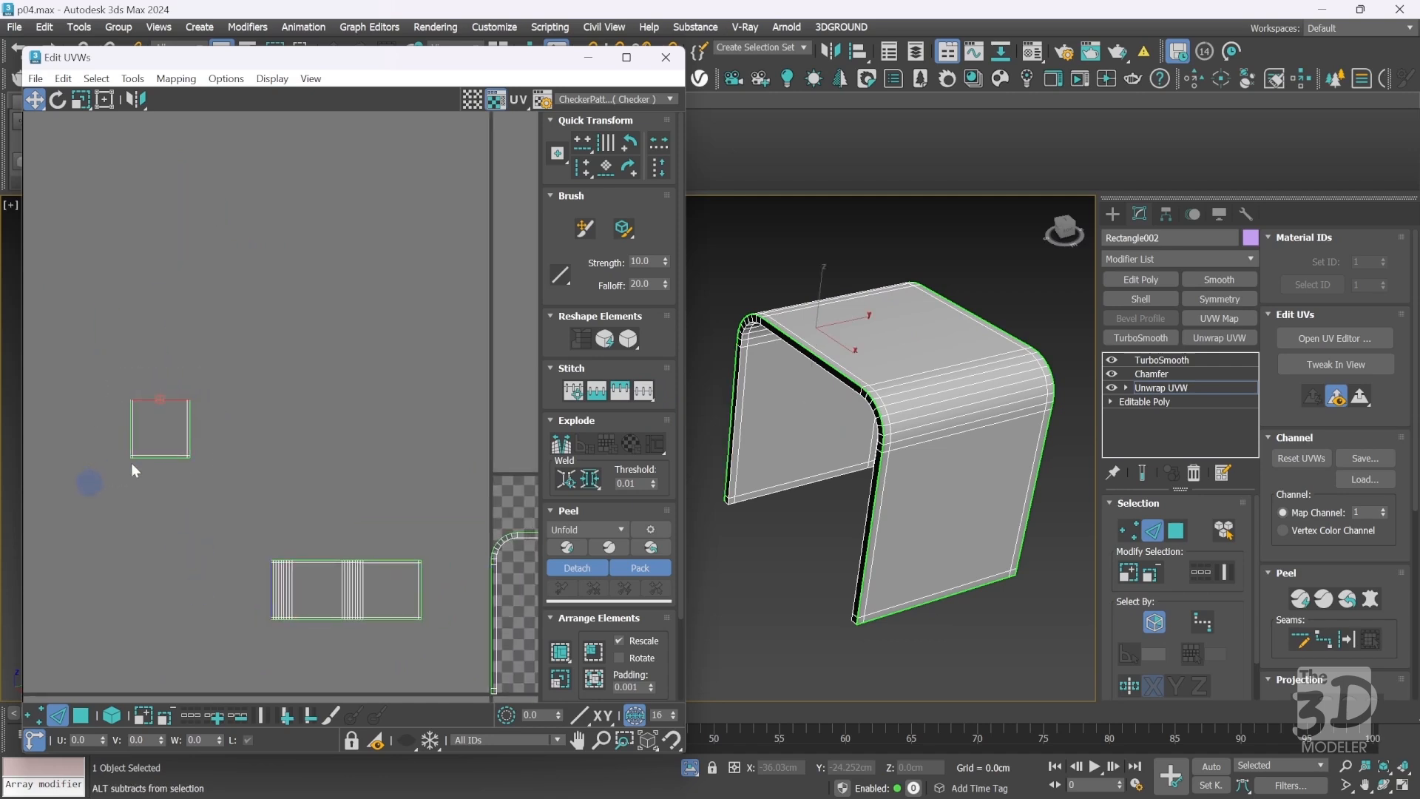
{"action": "left_click", "coordinate": [647, 392]}
{"action": "left_click", "coordinate": [167, 640]}
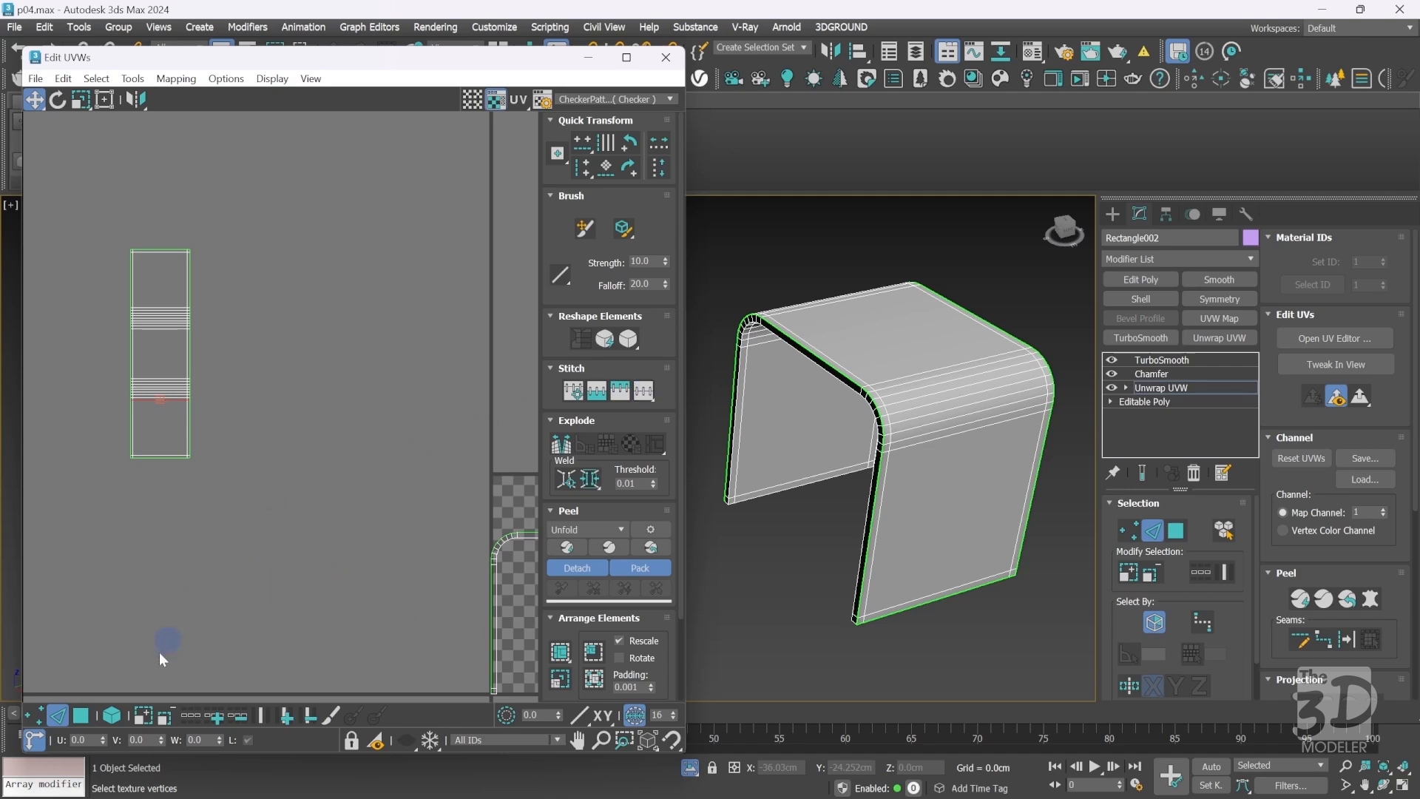
Select the whole stitched strip as a face element and move it close beside the checker tile.
{"action": "left_click", "coordinate": [115, 710]}
{"action": "left_click", "coordinate": [85, 714]}
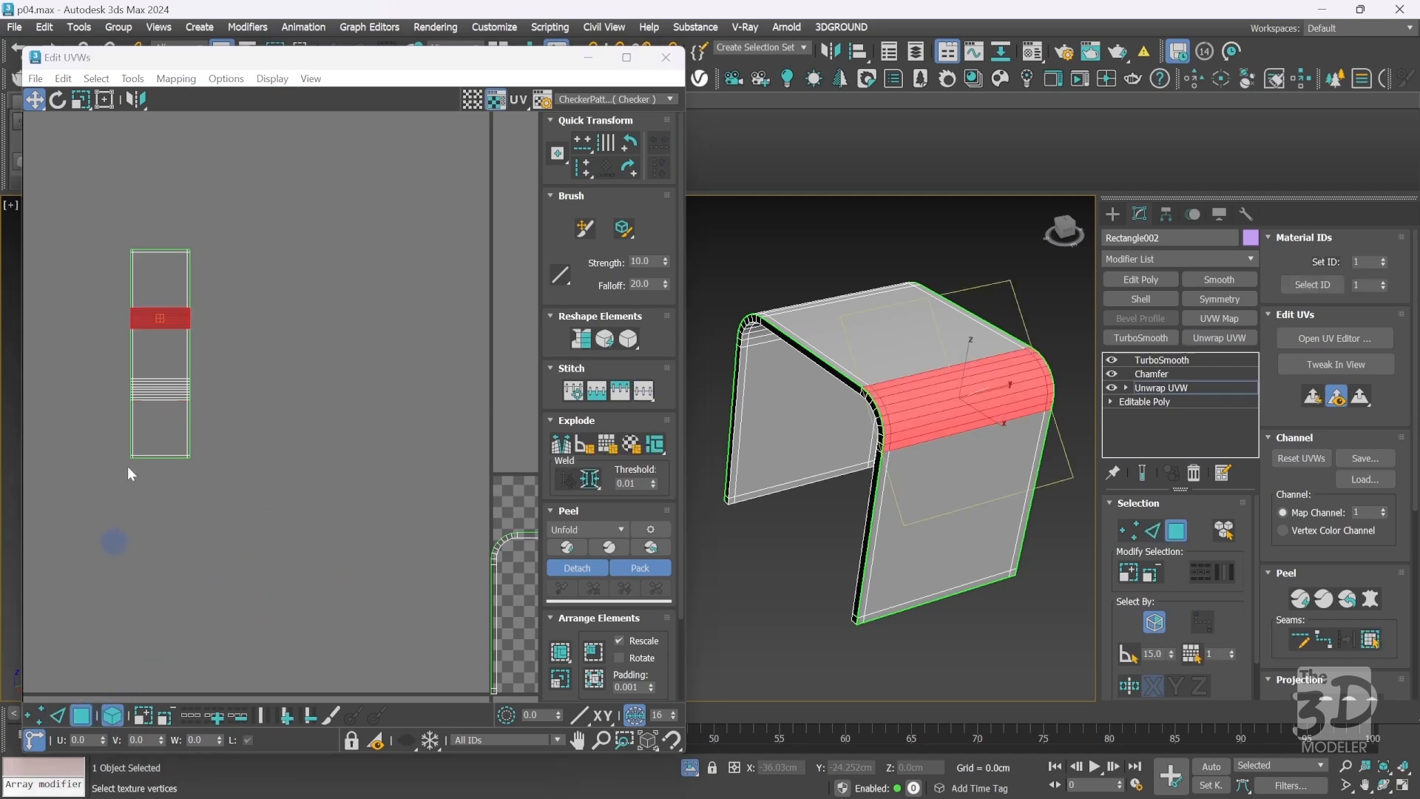
{"action": "left_click", "coordinate": [162, 368]}
{"action": "left_click_drag", "start_coordinate": [163, 367], "coordinate": [383, 562]}
{"action": "left_click_drag", "start_coordinate": [1065, 226], "coordinate": [108, 226]}
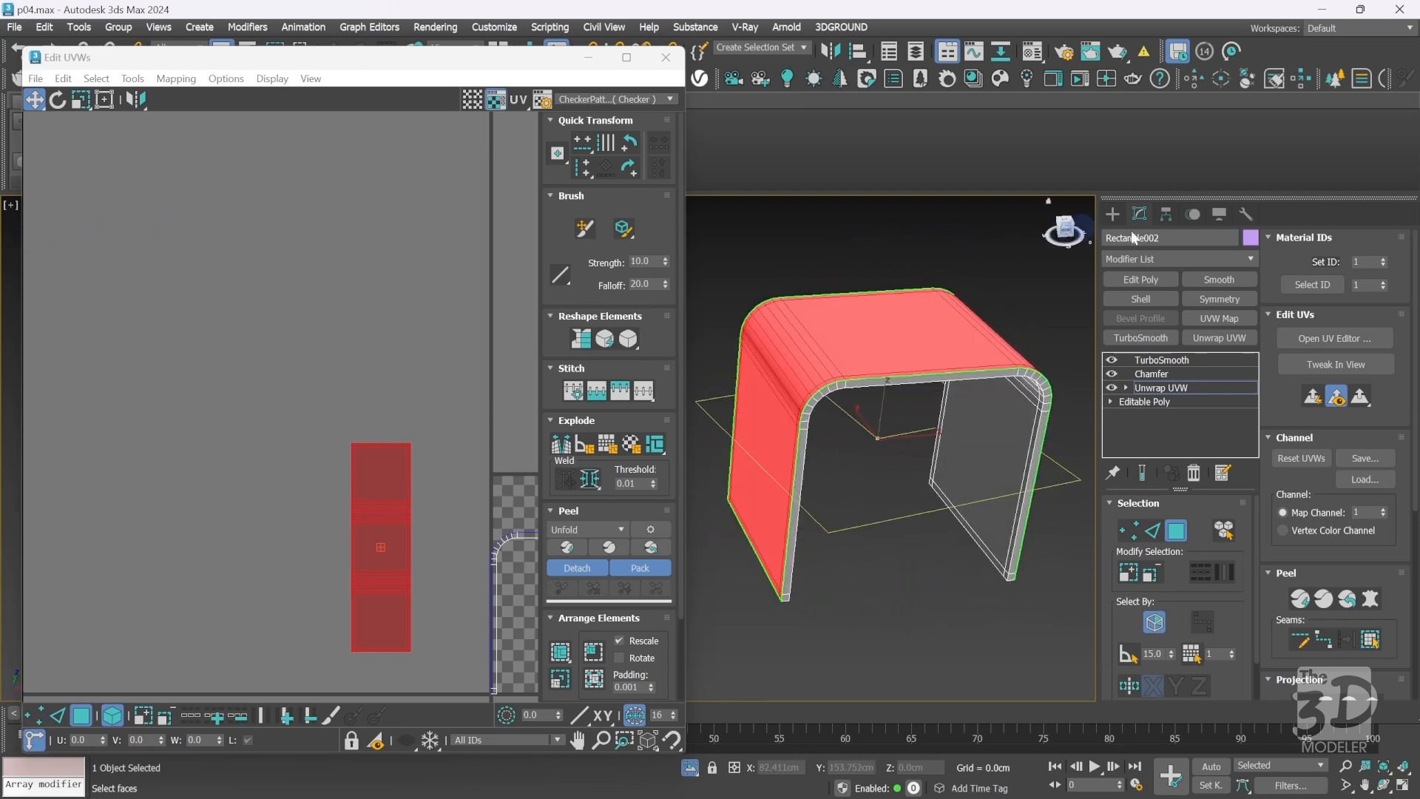
{"action": "left_click", "coordinate": [608, 345]}
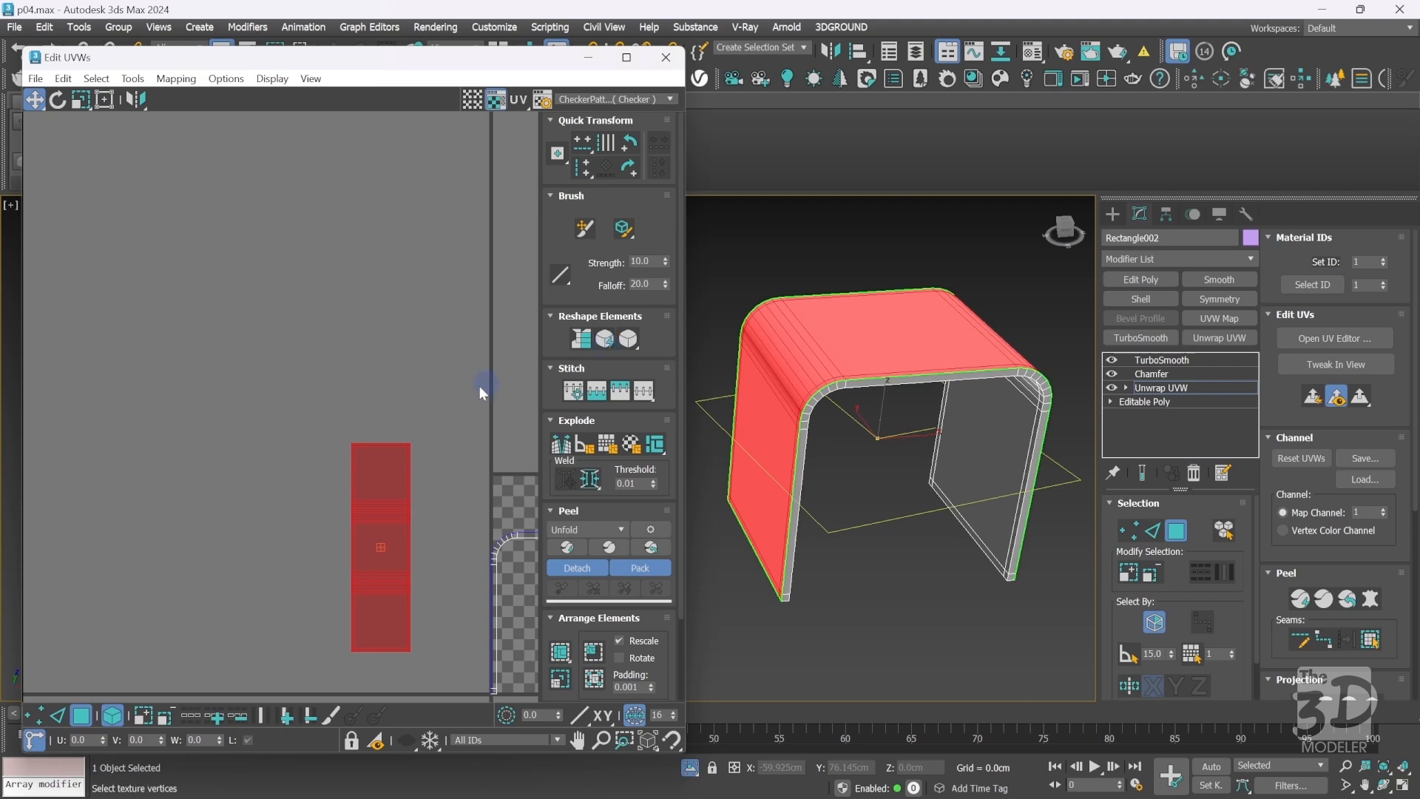
{"action": "left_click_drag", "start_coordinate": [384, 482], "coordinate": [454, 548]}
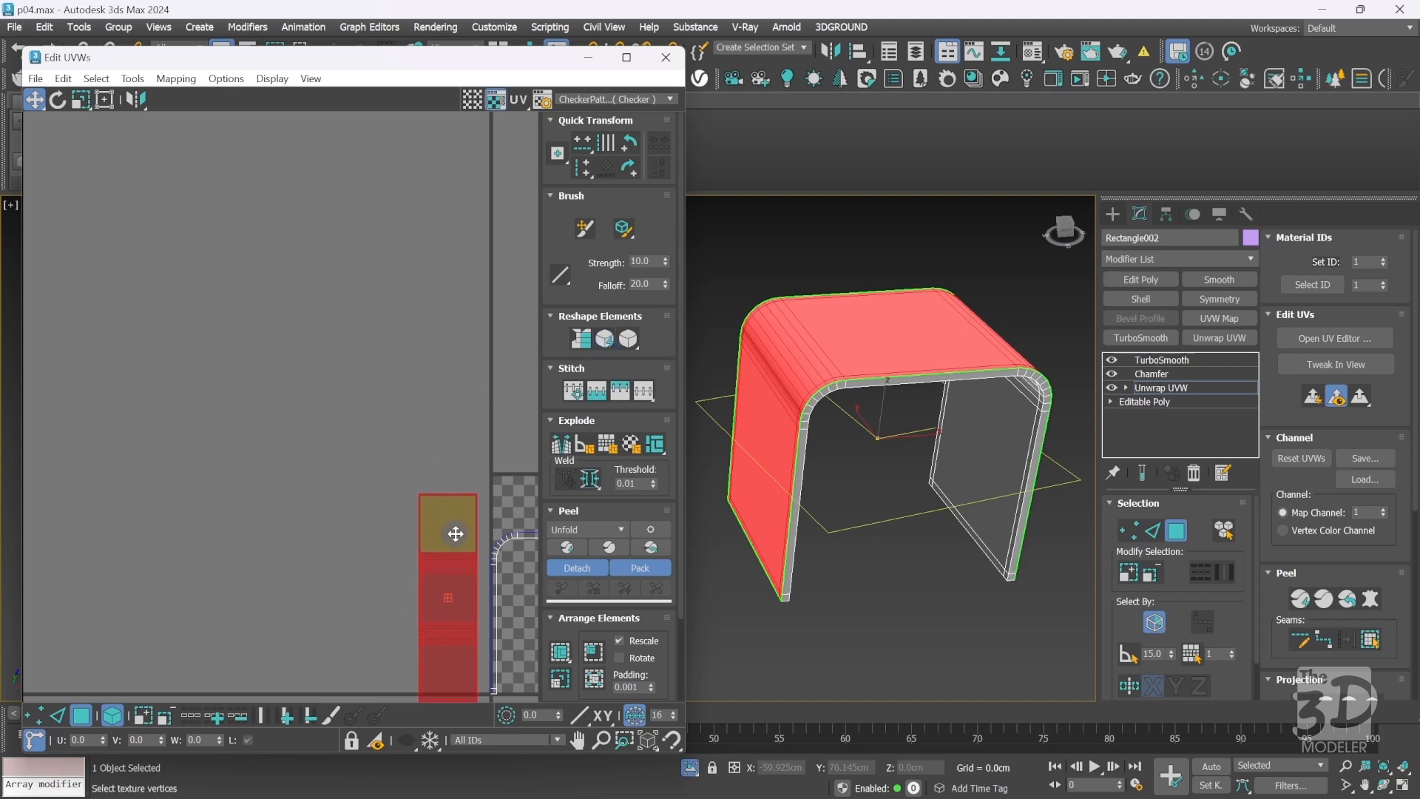
{"action": "left_click", "coordinate": [362, 479]}
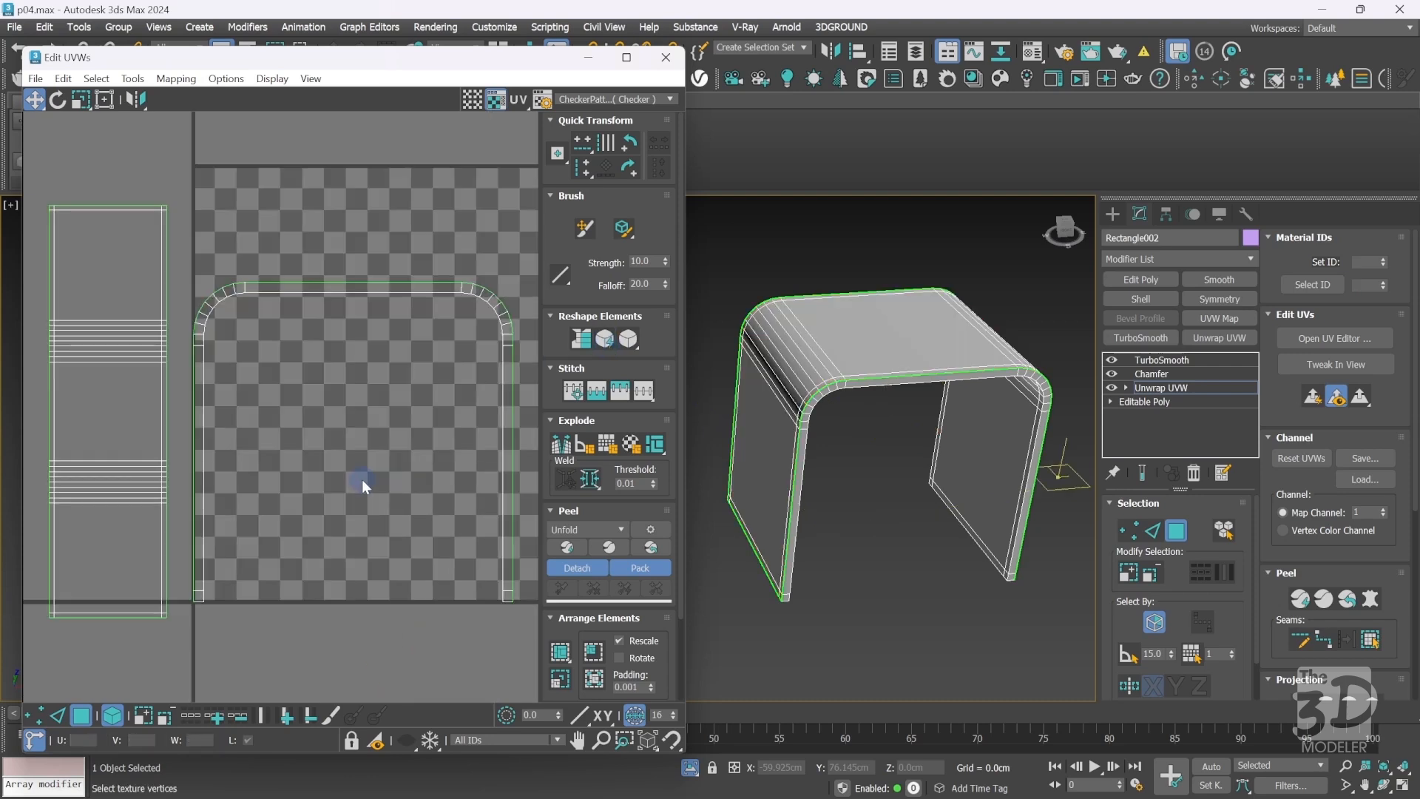
Reselect only the stitched strip and shift it slightly upward beside the checker tile.
{"action": "left_click", "coordinate": [146, 421]}
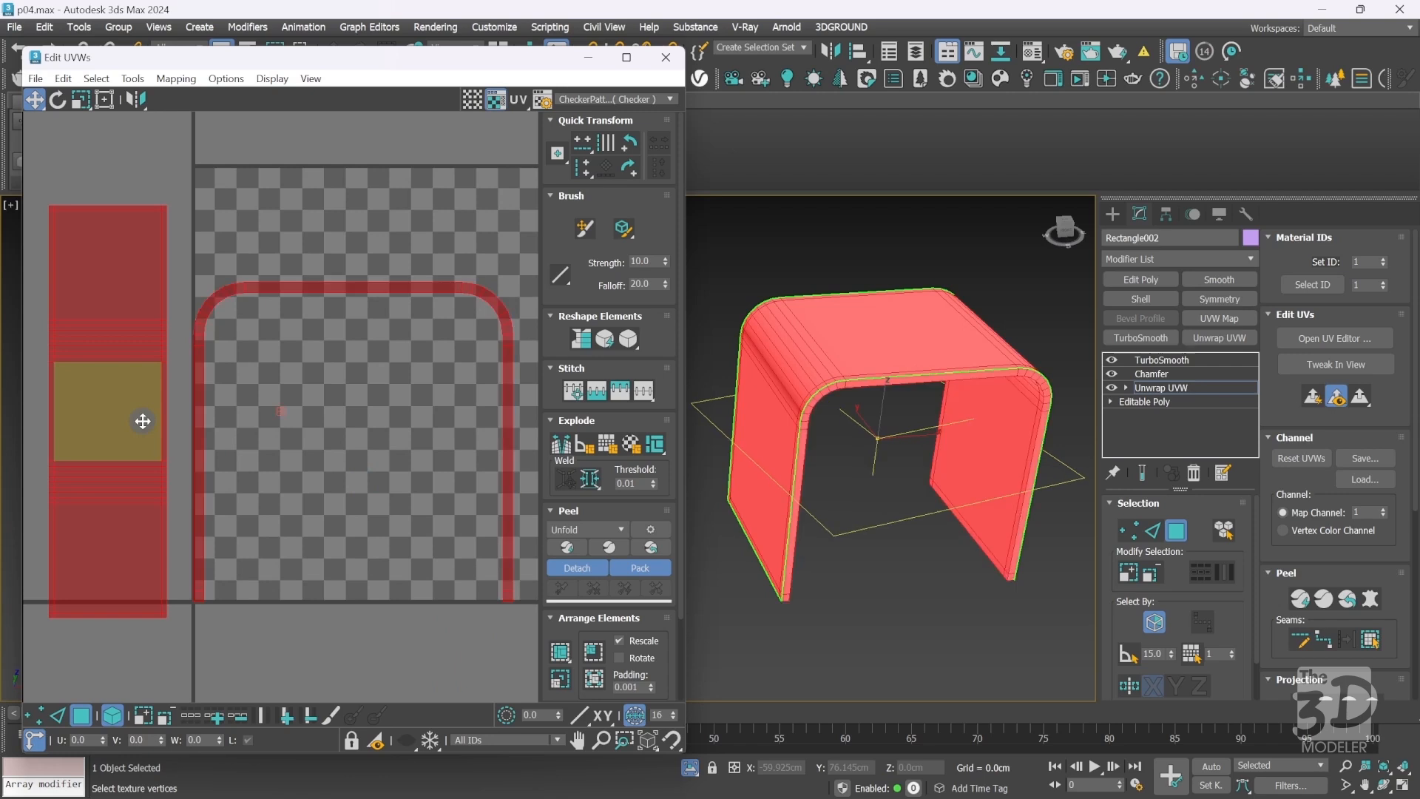
{"action": "left_click", "coordinate": [277, 420]}
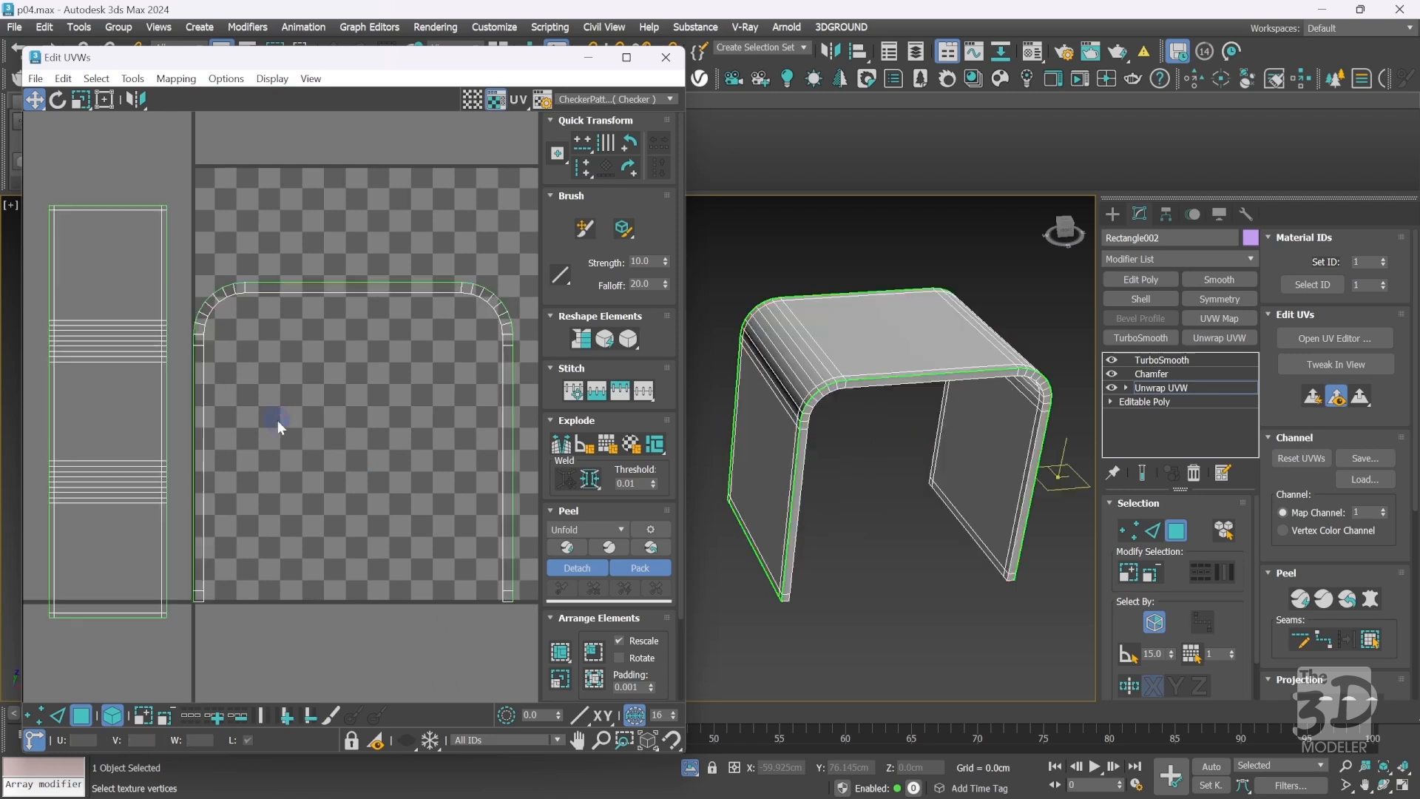
{"action": "left_click", "coordinate": [136, 418]}
{"action": "mouse_move", "coordinate": [136, 418]}
{"action": "left_mouse_down"}
{"action": "mouse_move", "coordinate": [139, 370]}
{"action": "mouse_move", "coordinate": [139, 391]}
{"action": "left_mouse_up"}
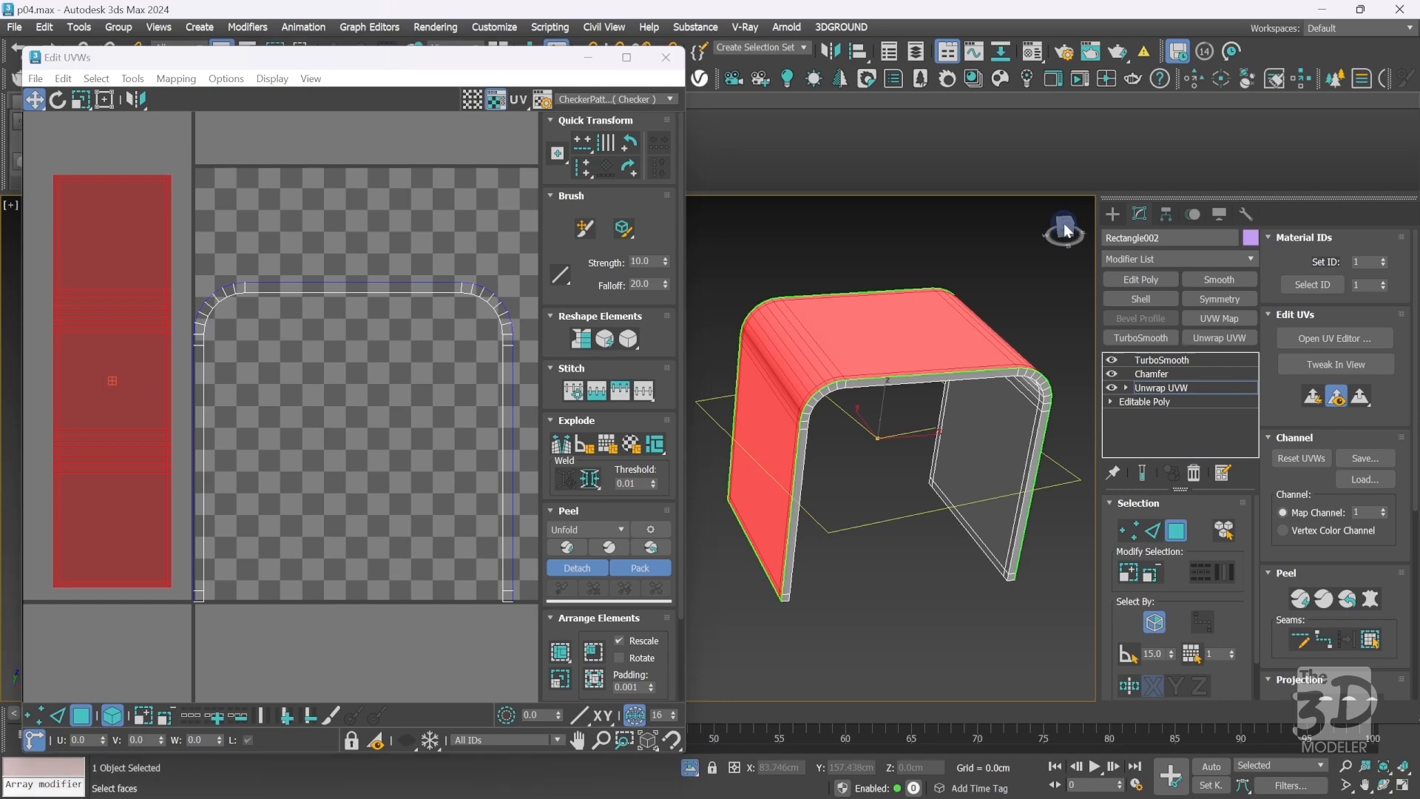
Save the scene as p05.max and leave the UV editor.
{"action": "mouse_move", "coordinate": [1064, 224]}
{"action": "left_mouse_down"}
{"action": "mouse_move", "coordinate": [1079, 245]}
{"action": "mouse_move", "coordinate": [45, 266]}
{"action": "mouse_move", "coordinate": [122, 229]}
{"action": "mouse_move", "coordinate": [152, 242]}
{"action": "mouse_move", "coordinate": [28, 225]}
{"action": "mouse_move", "coordinate": [1092, 217]}
{"action": "left_mouse_up"}
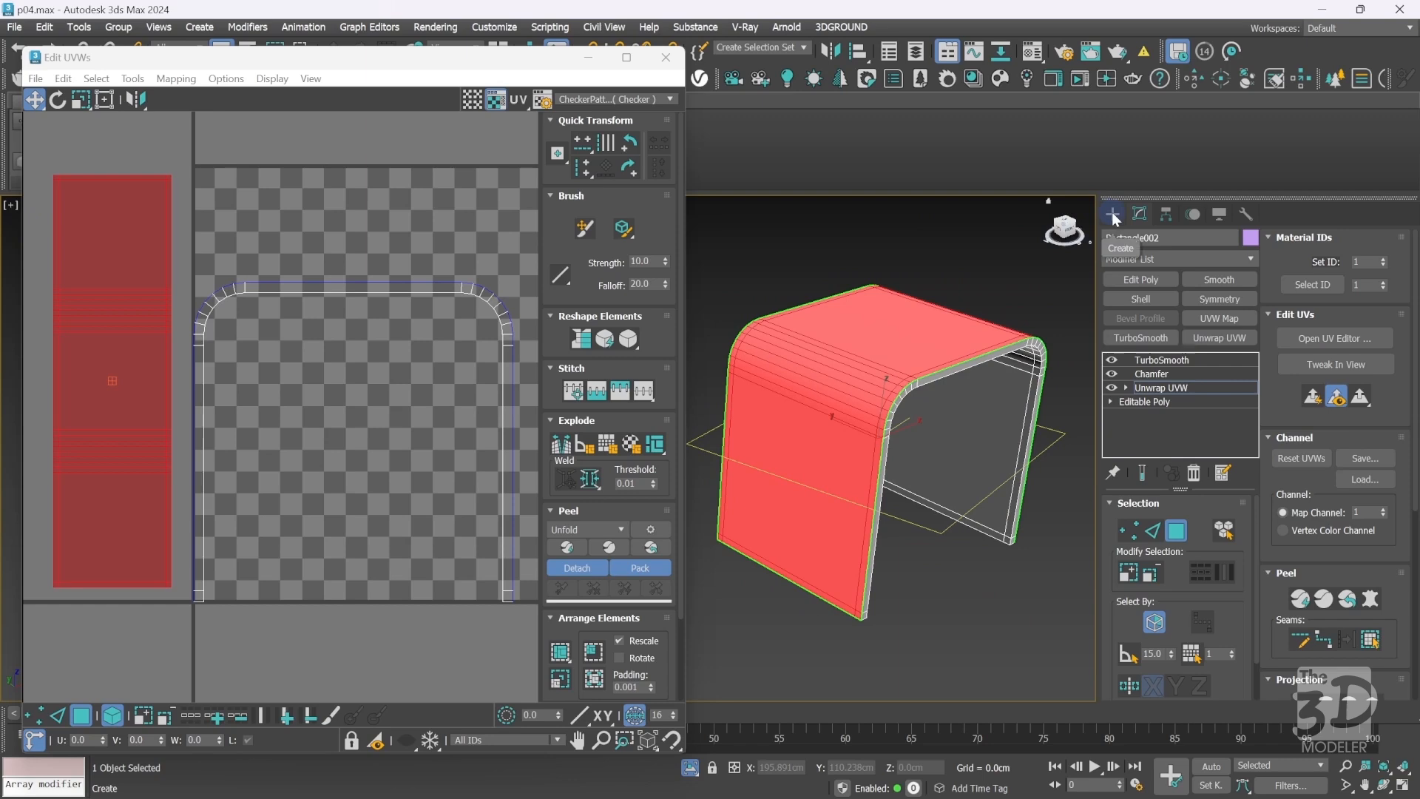
{"action": "key", "text": "ctrl+s"}
{"action": "left_click", "coordinate": [1109, 211]}
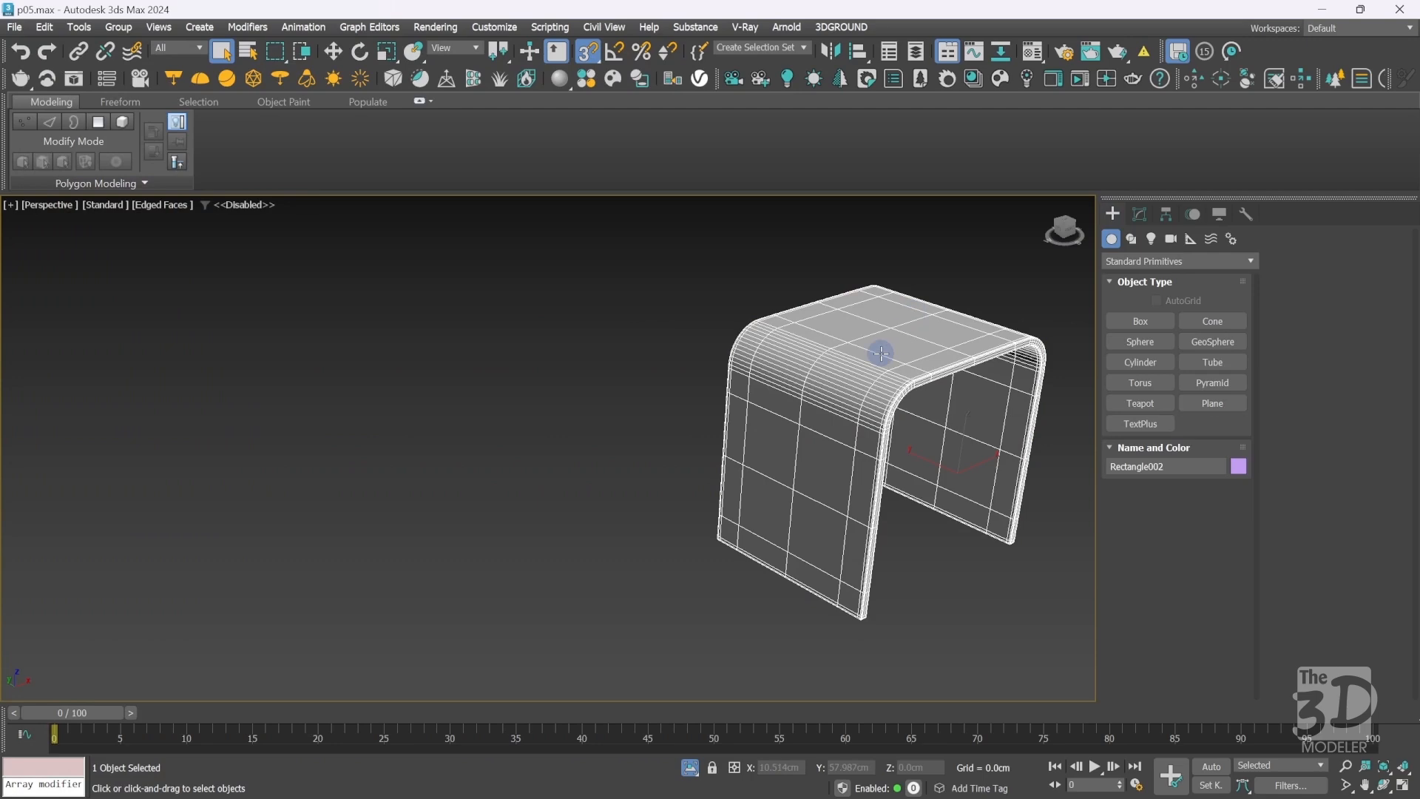
Turn the fourth sample slot of the Material Editor into a VRayMtl material.
{"action": "left_click", "coordinate": [1033, 51]}
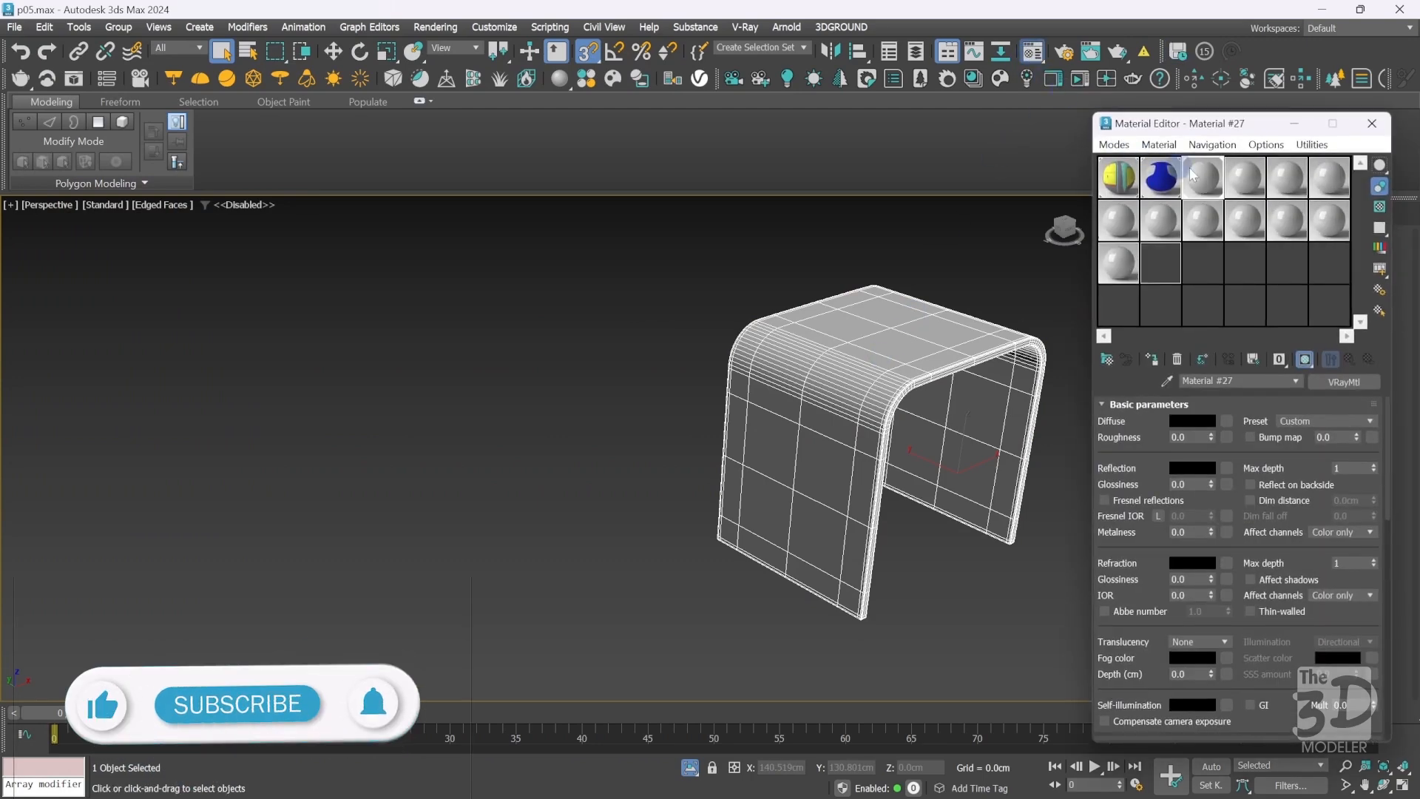
{"action": "left_click", "coordinate": [1247, 180]}
{"action": "left_click", "coordinate": [1108, 359]}
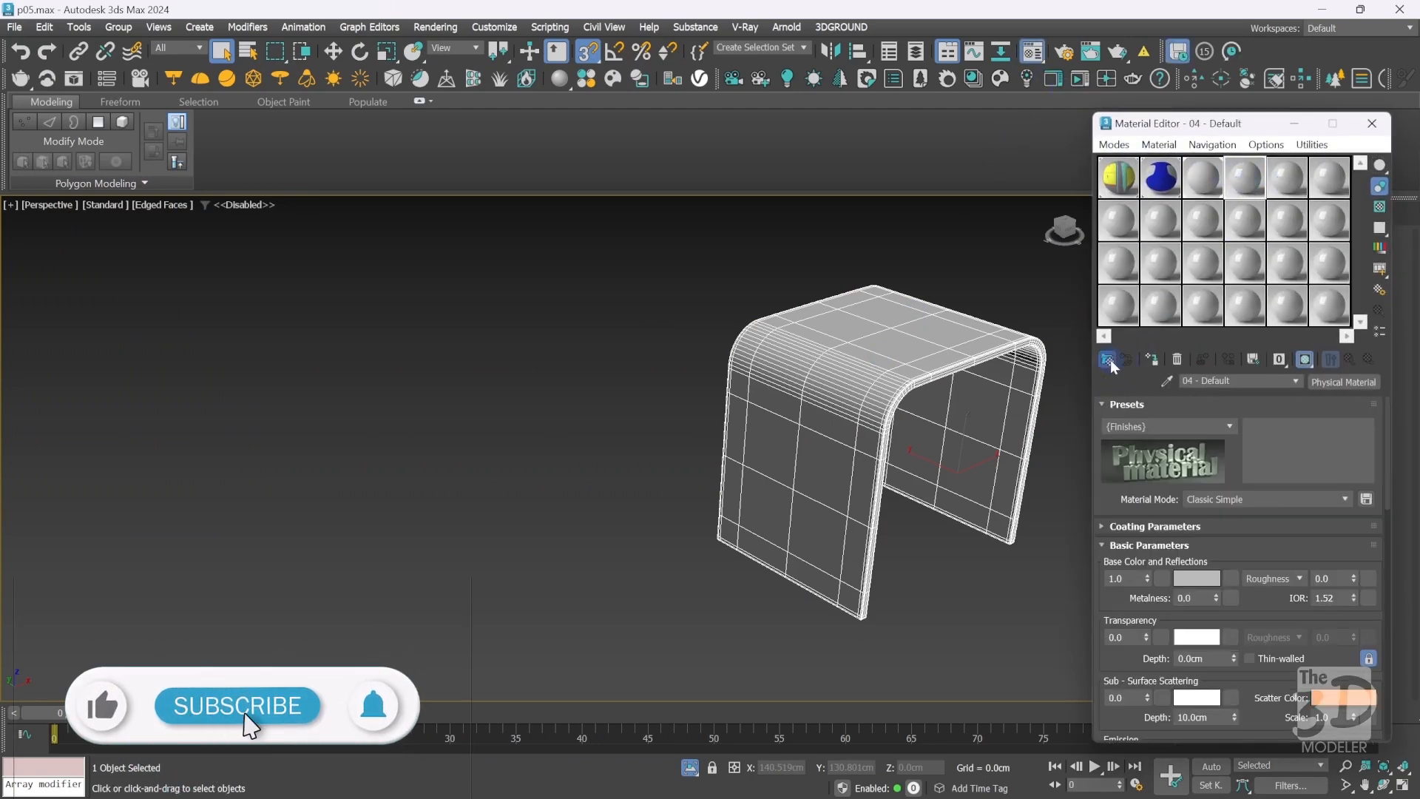
{"action": "double_click", "coordinate": [564, 609]}
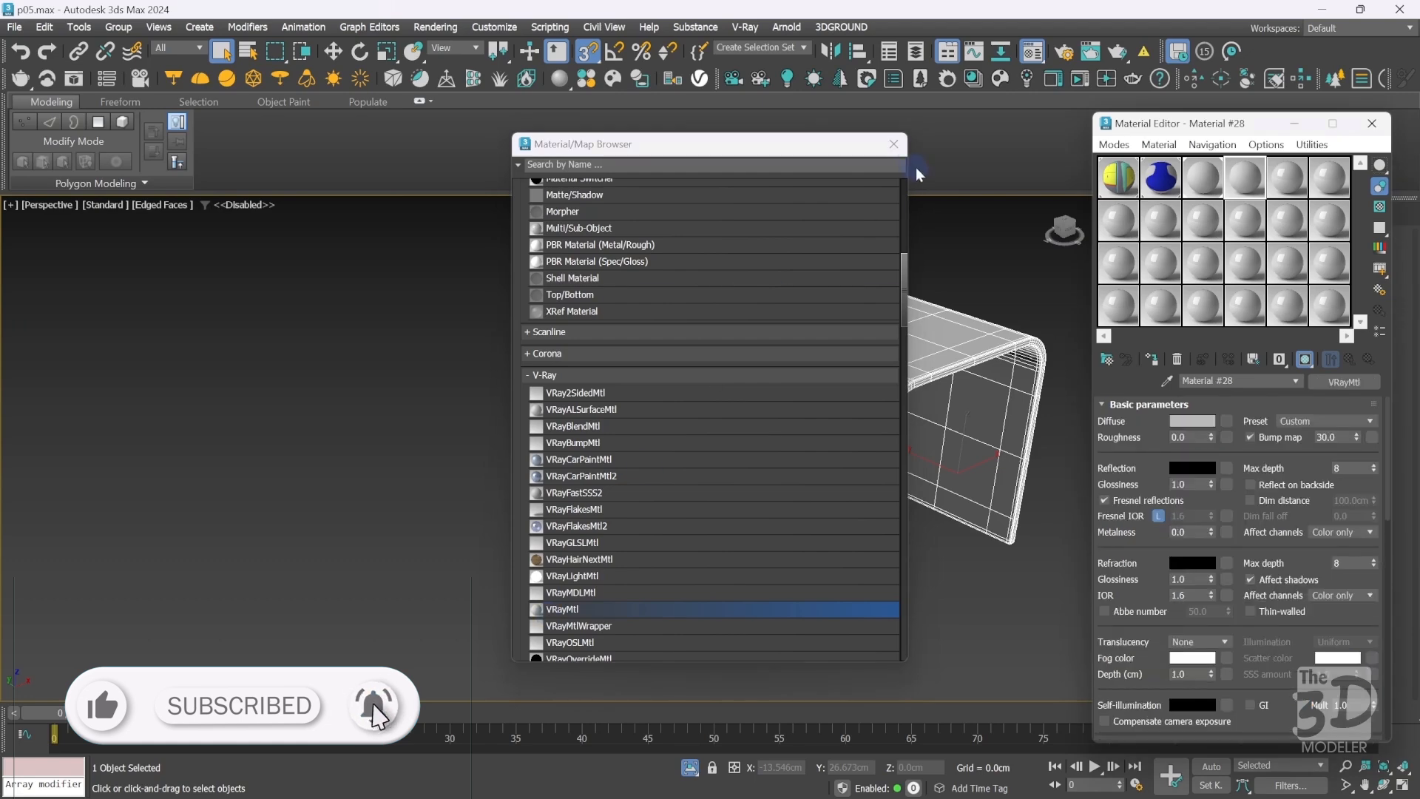
{"action": "left_click", "coordinate": [893, 144]}
Add a Checker map to the material's diffuse channel with U and V tiling set to 25.
{"action": "left_click", "coordinate": [1227, 421]}
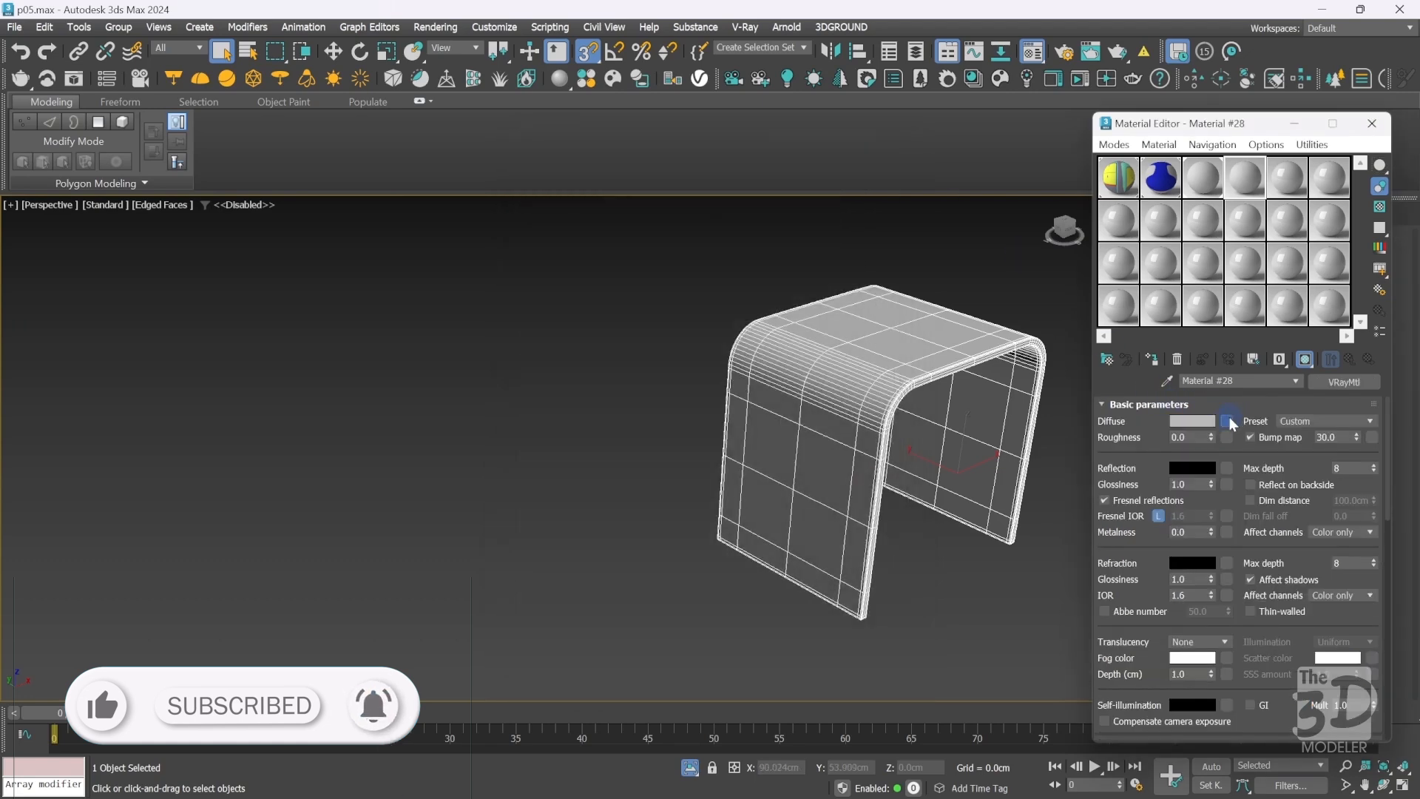
{"action": "double_click", "coordinate": [570, 458]}
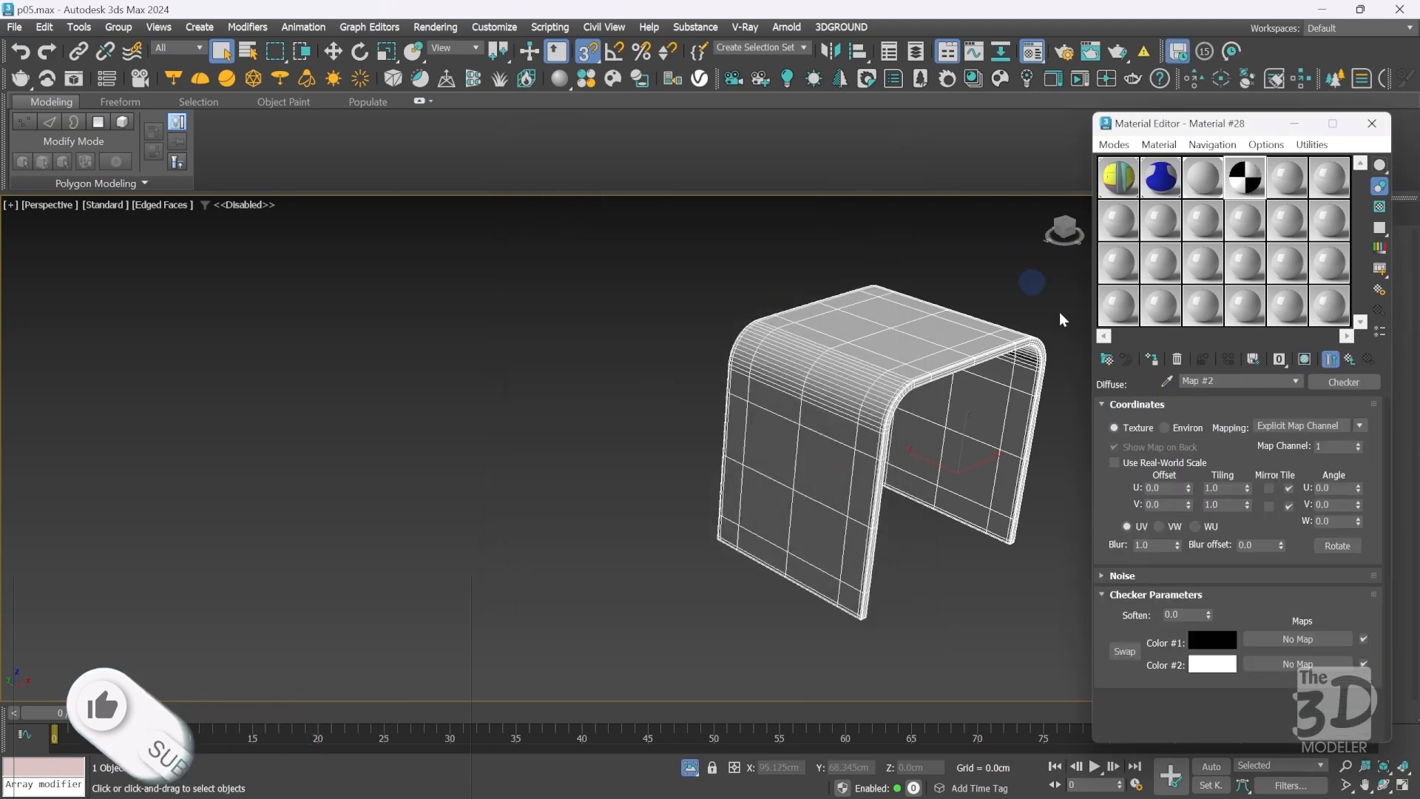
{"action": "double_click", "coordinate": [1222, 488]}
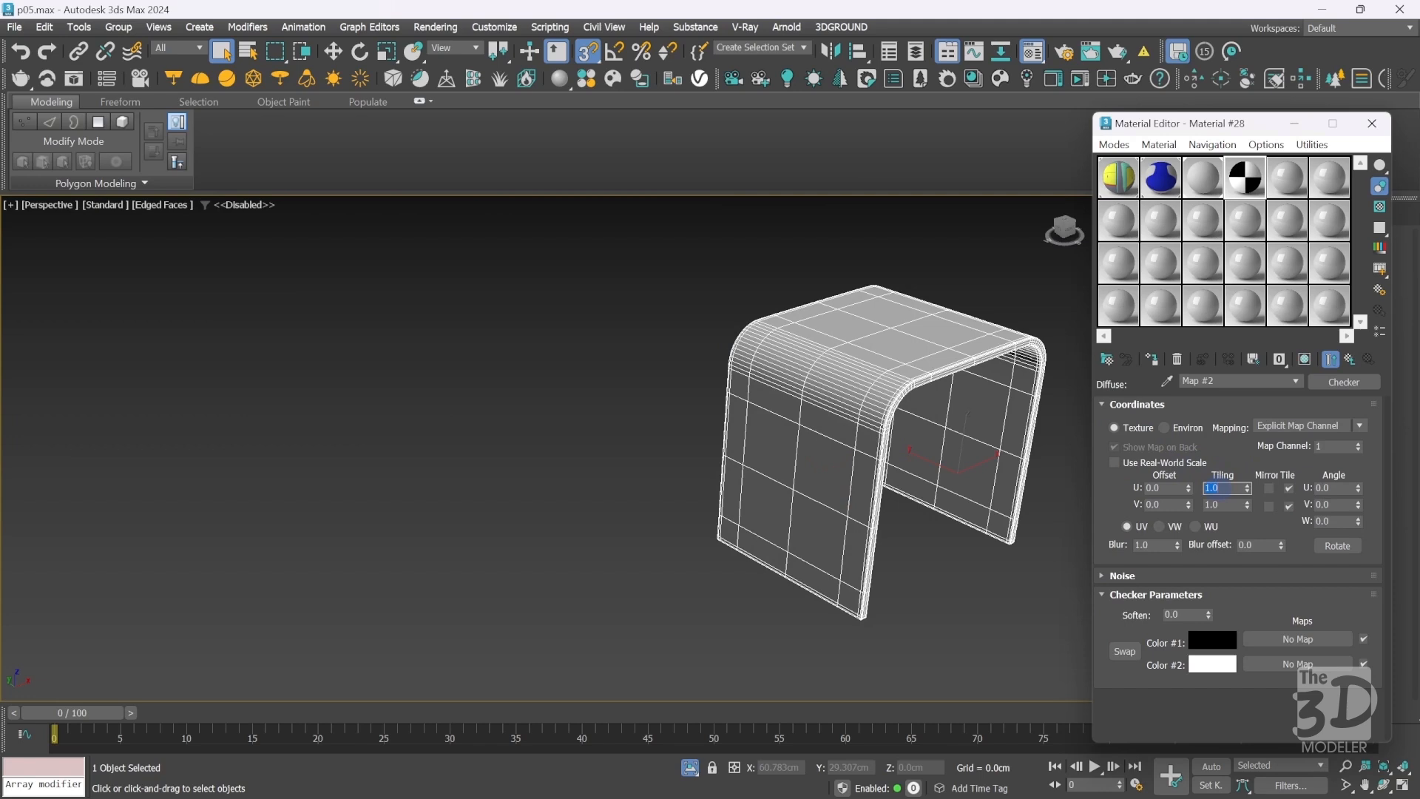
{"action": "type", "text": "25"}
{"action": "key", "text": "Tab"}
{"action": "type", "text": "25"}
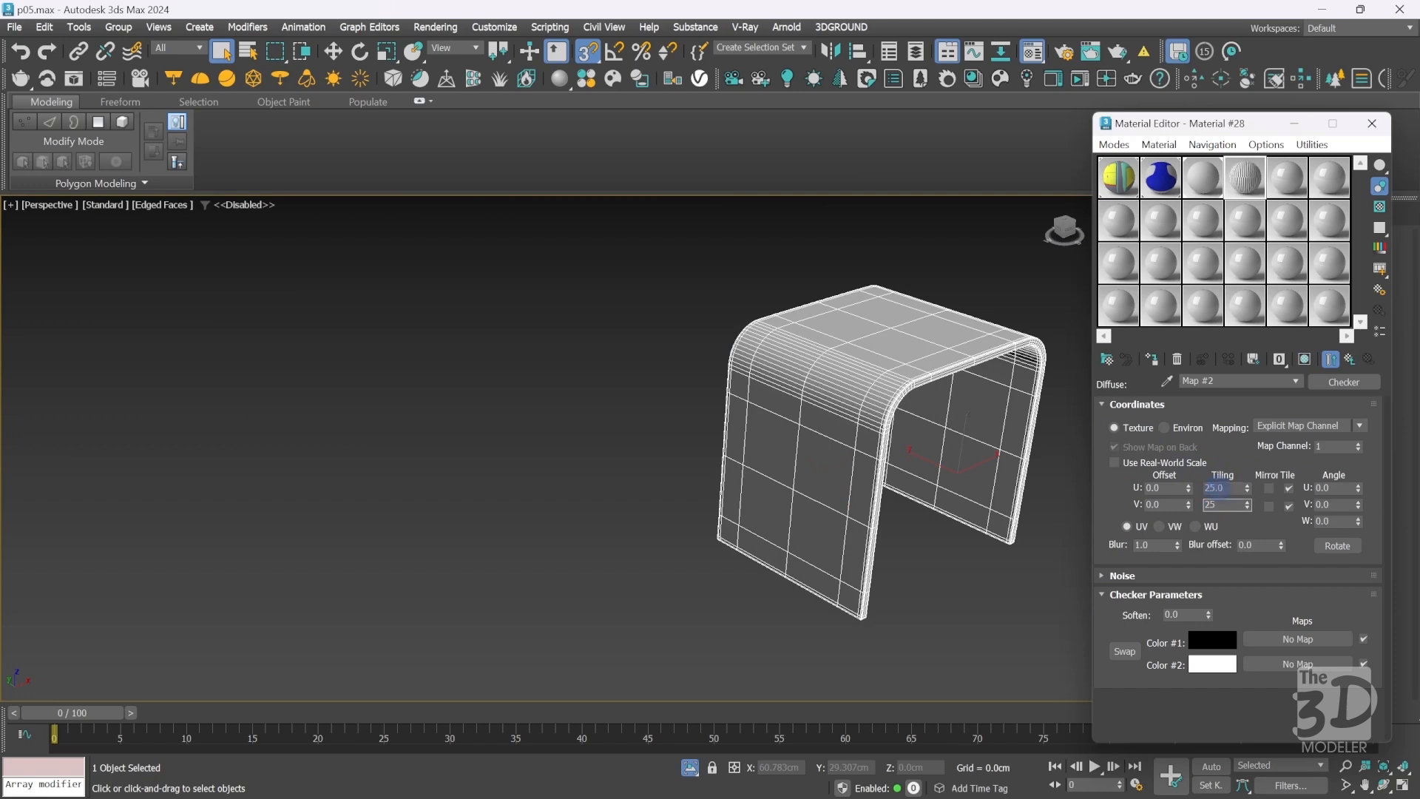
{"action": "key", "text": "Return"}
Assign the checker material to the shell and turn off edged faces to inspect the texture.
{"action": "left_click", "coordinate": [1151, 360]}
{"action": "left_click", "coordinate": [1372, 123]}
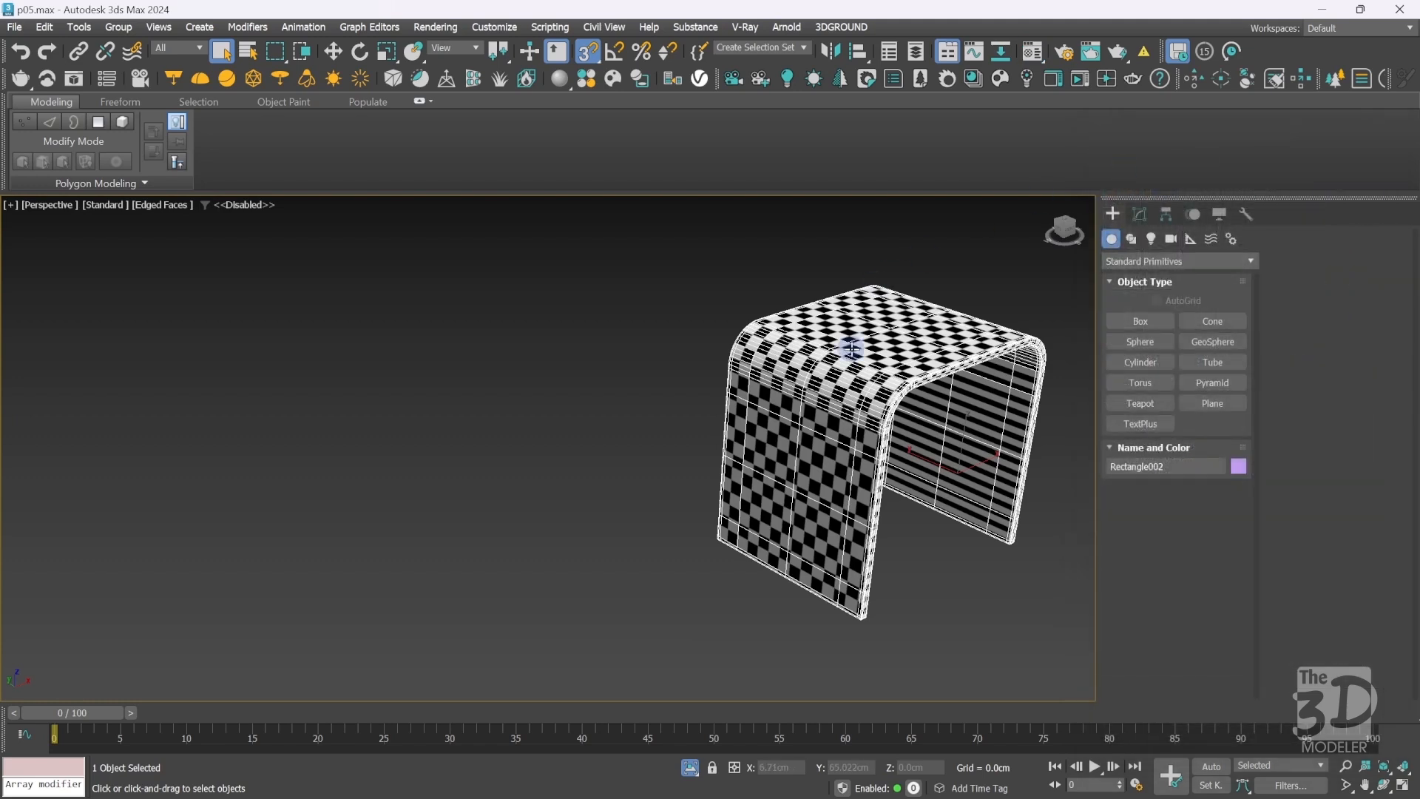
{"action": "key", "text": "F4"}
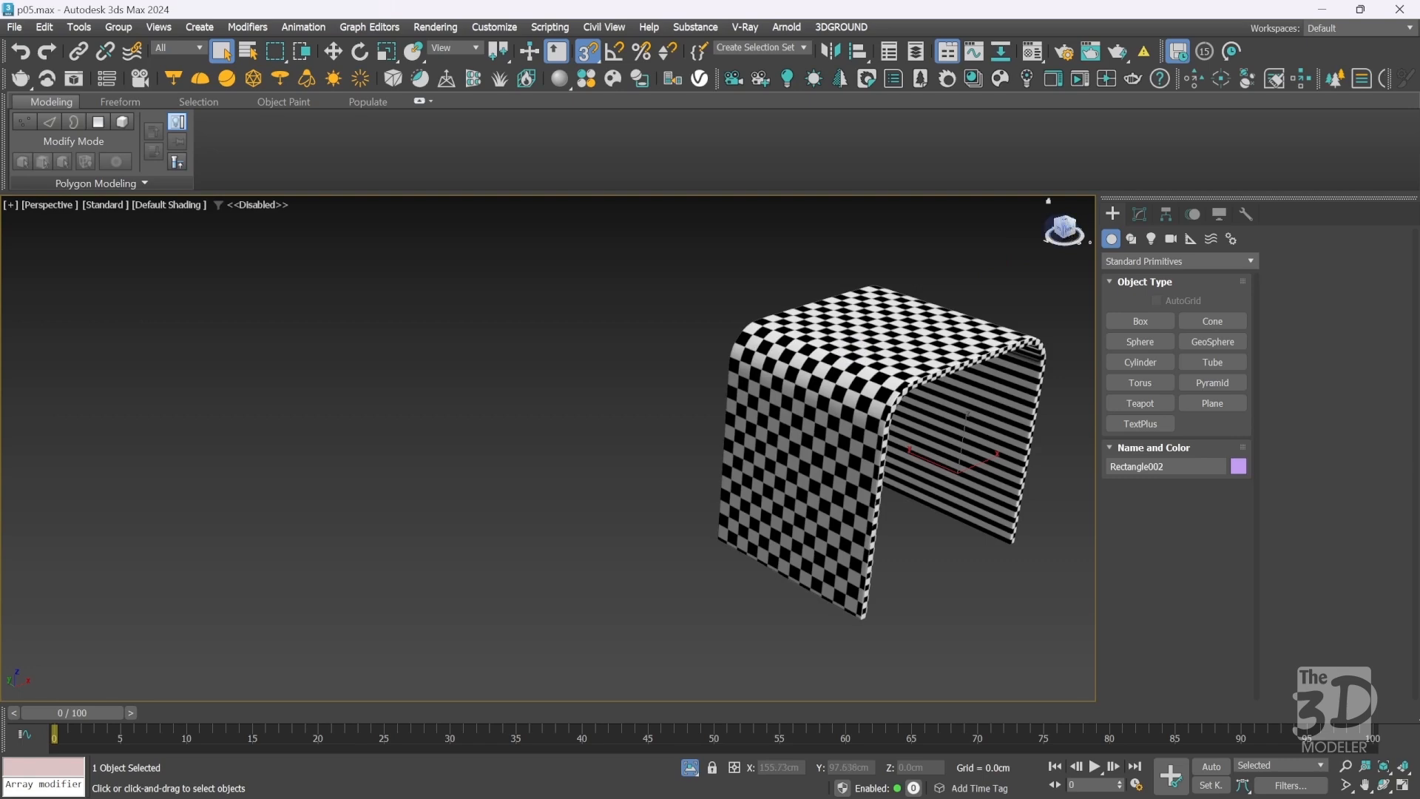
{"action": "mouse_move", "coordinate": [1064, 229]}
{"action": "left_mouse_down"}
{"action": "mouse_move", "coordinate": [867, 230]}
{"action": "mouse_move", "coordinate": [966, 258]}
{"action": "mouse_move", "coordinate": [1072, 220]}
{"action": "mouse_move", "coordinate": [20, 217]}
{"action": "mouse_move", "coordinate": [91, 230]}
{"action": "mouse_move", "coordinate": [44, 240]}
{"action": "mouse_move", "coordinate": [1062, 230]}
{"action": "left_mouse_up"}
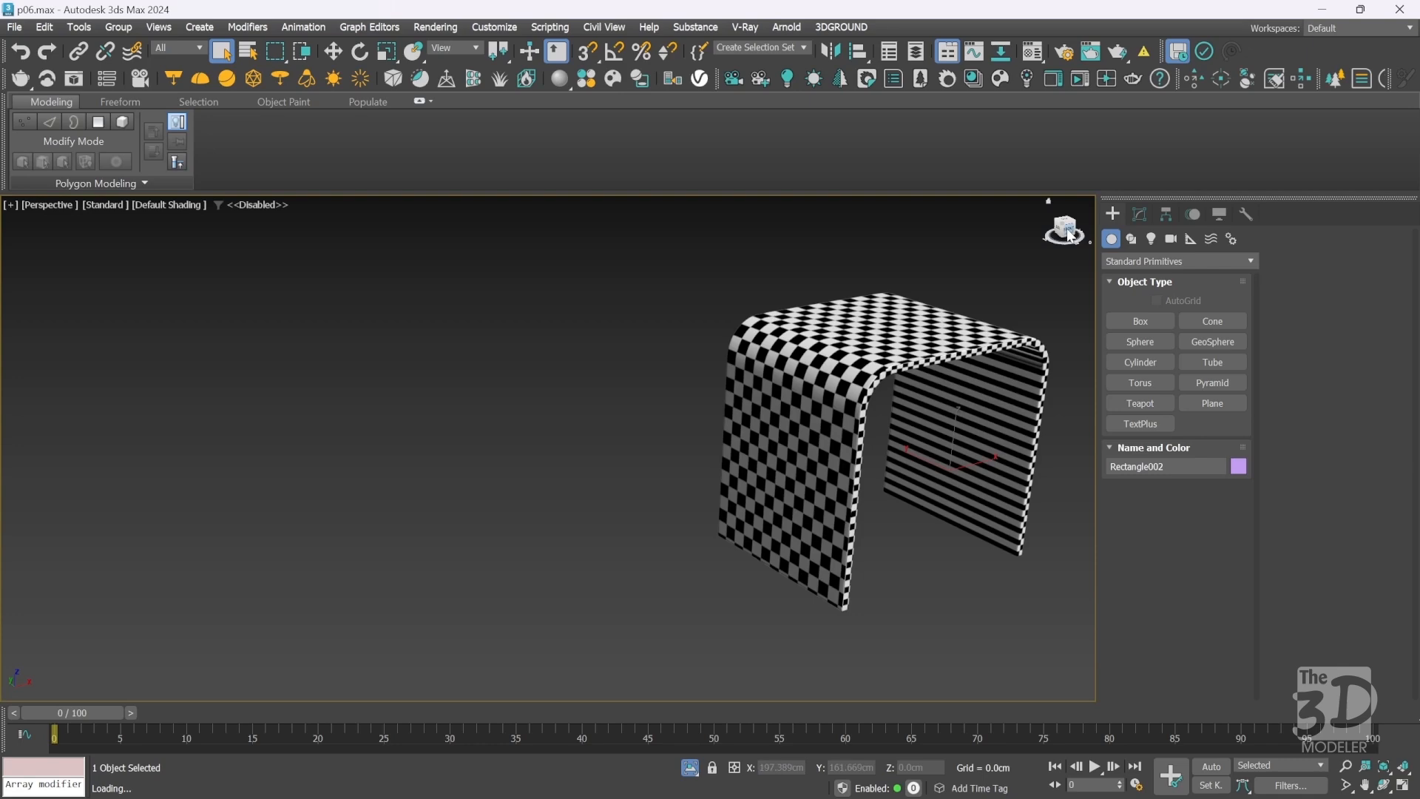
{"action": "mouse_move", "coordinate": [878, 438]}
{"action": "middle_mouse_down", "text": "alt"}
{"action": "mouse_move", "coordinate": [799, 441]}
{"action": "mouse_move", "coordinate": [790, 403]}
{"action": "mouse_move", "coordinate": [862, 429]}
{"action": "mouse_move", "coordinate": [868, 412]}
{"action": "middle_mouse_up", "text": "alt"}
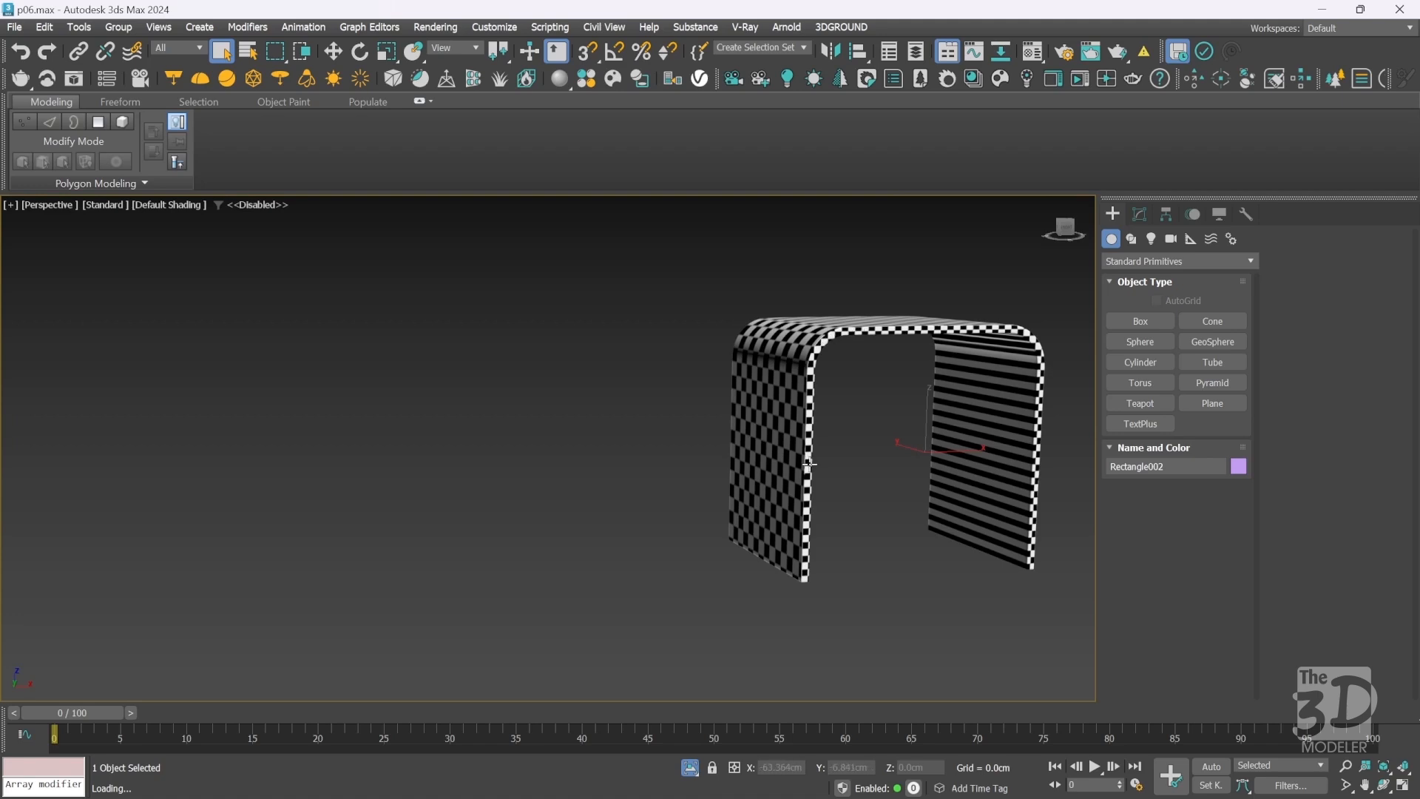
Reopen the UV editor from the shell's Unwrap UVW modifier and switch to face selection.
{"action": "left_click", "coordinate": [1140, 215]}
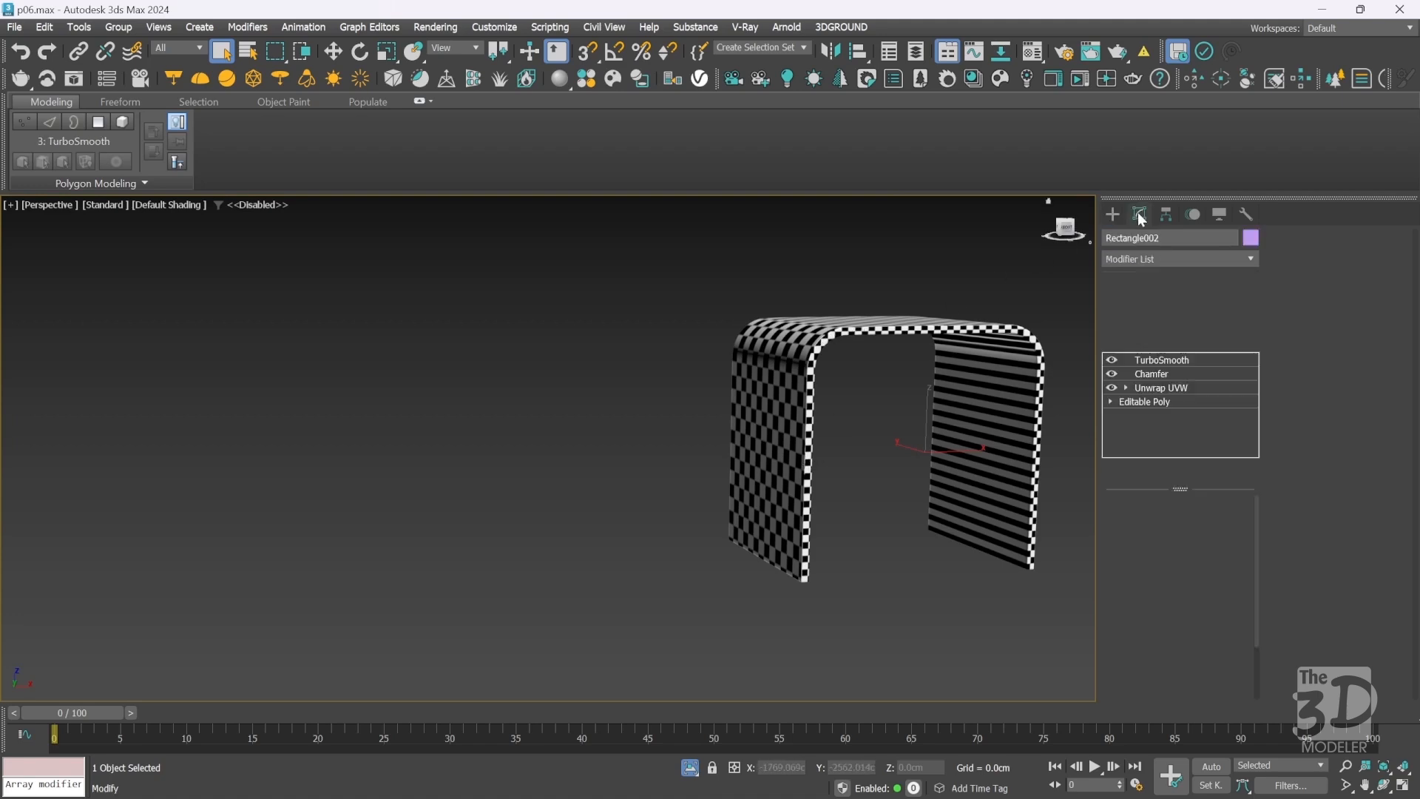
{"action": "left_click", "coordinate": [1163, 388]}
{"action": "left_click", "coordinate": [1332, 337]}
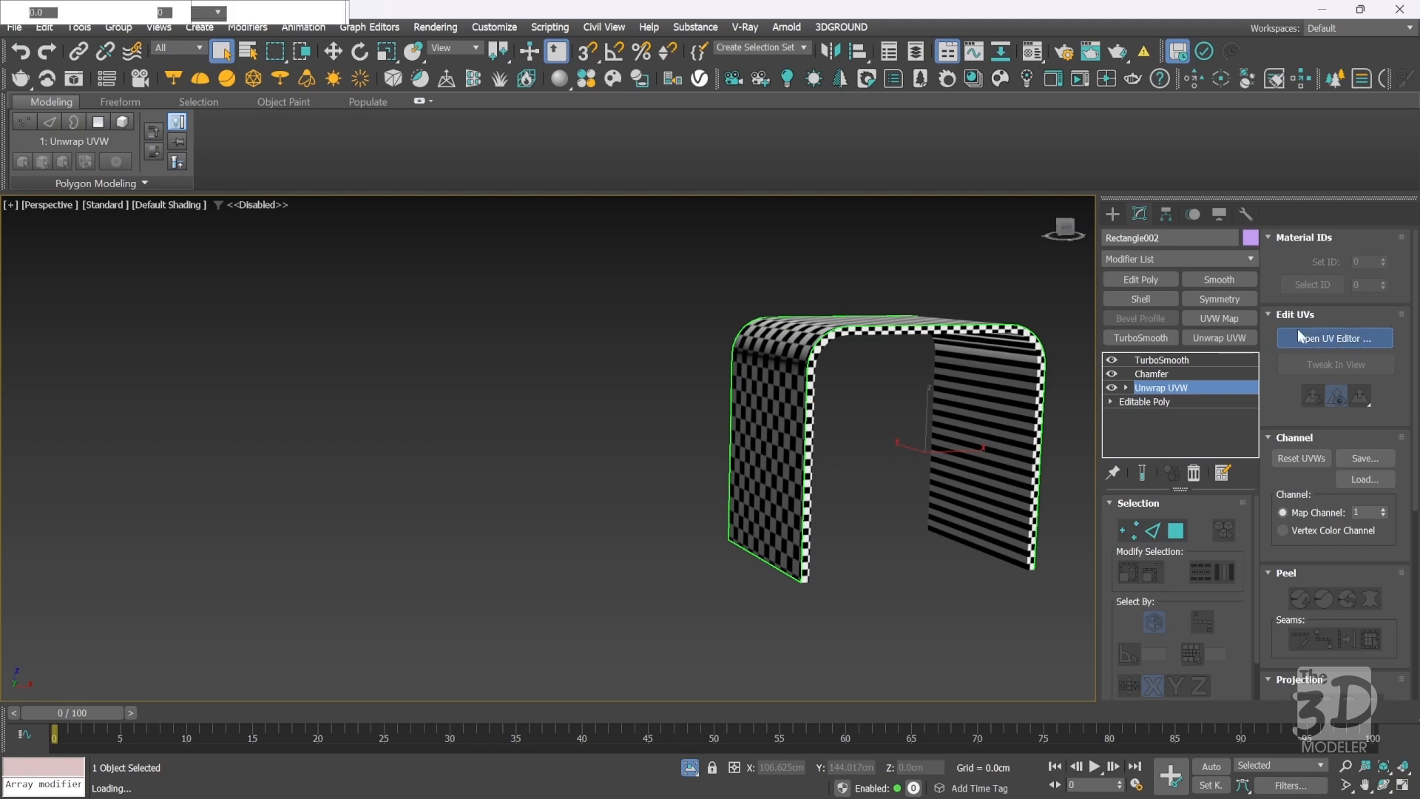
{"action": "left_click", "coordinate": [1175, 531]}
Apply a quick planar map to all front rim faces, from one foot over both rounded corners to the other foot.
{"action": "left_click", "coordinate": [1031, 563]}
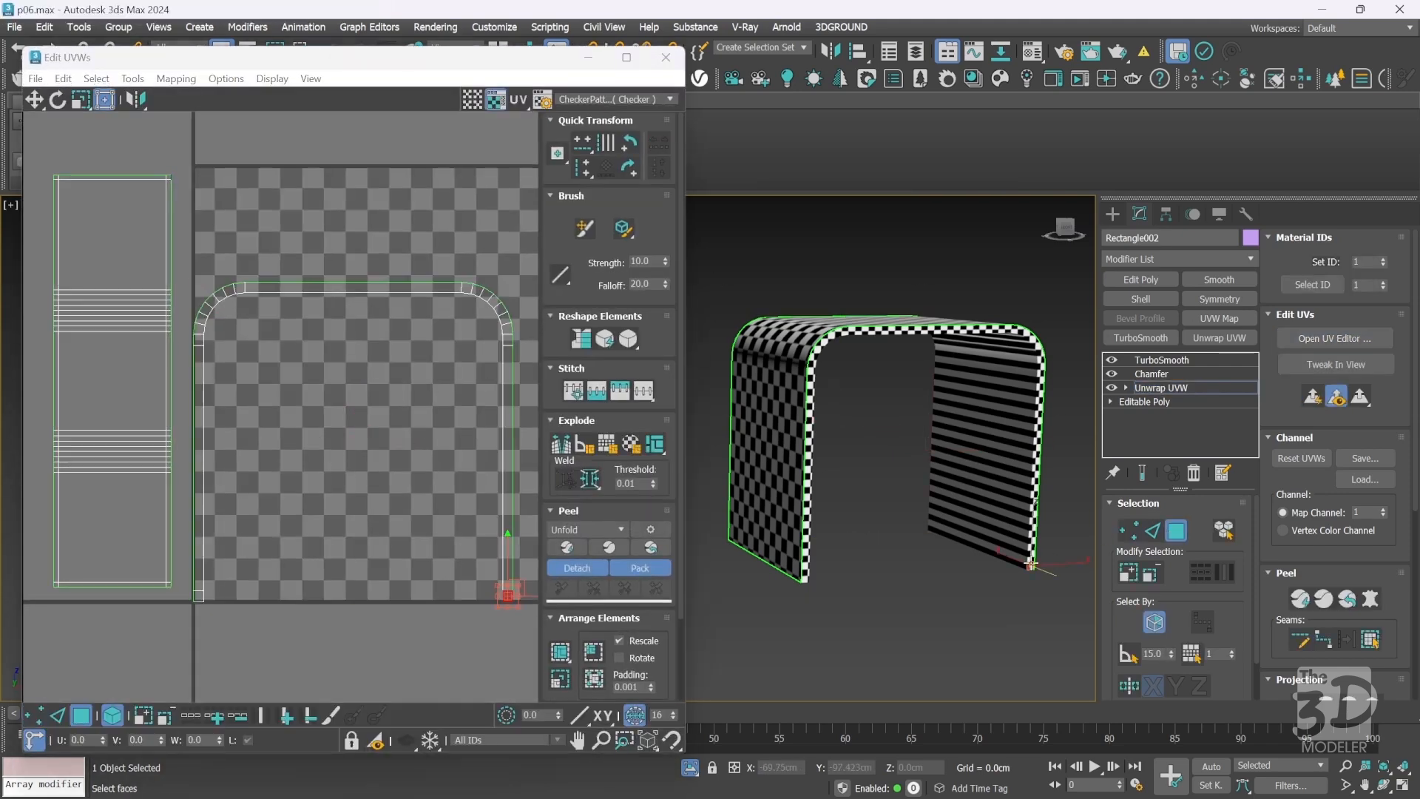
{"action": "left_click", "coordinate": [1031, 552], "text": "ctrl"}
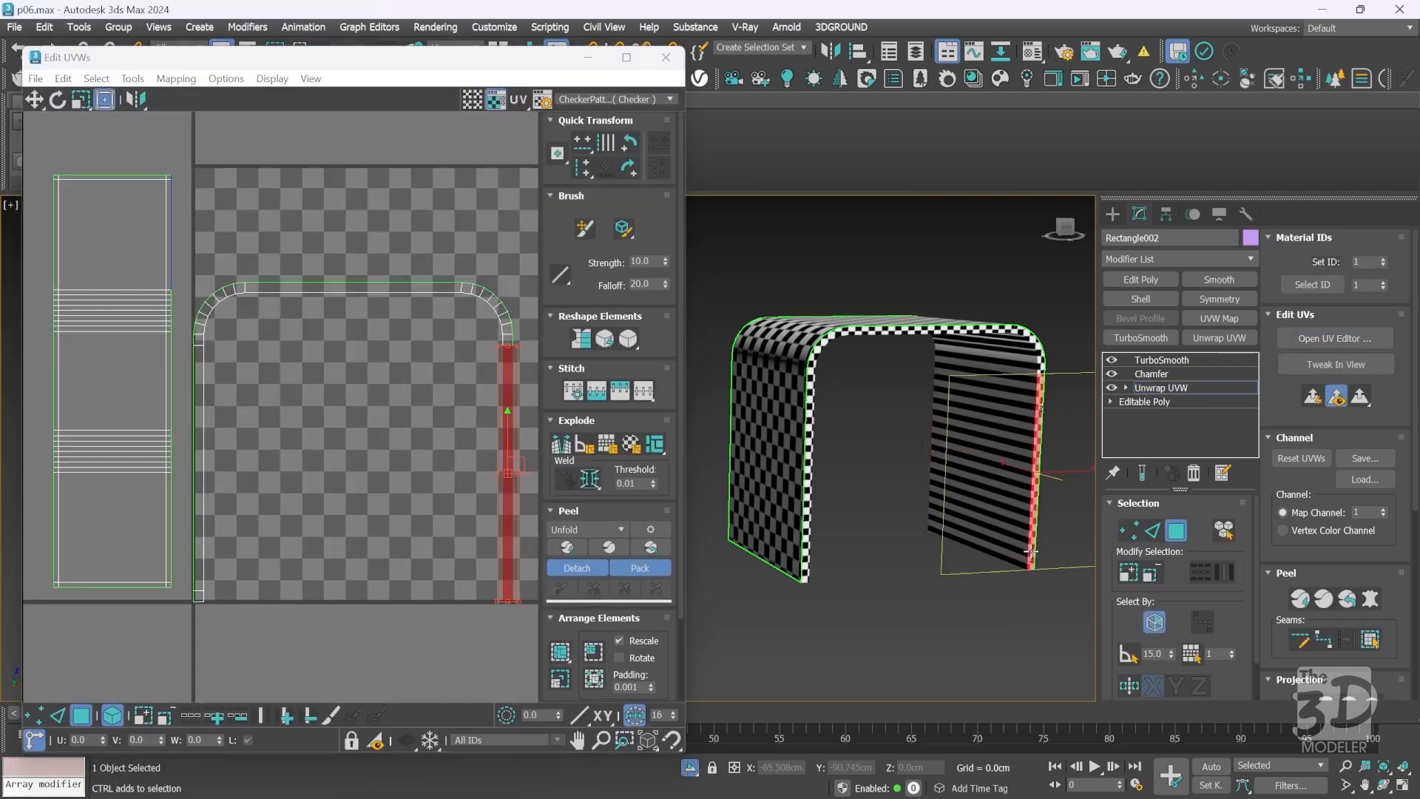
{"action": "left_click", "coordinate": [1042, 367], "text": "ctrl"}
{"action": "left_click", "coordinate": [1041, 361], "text": "ctrl"}
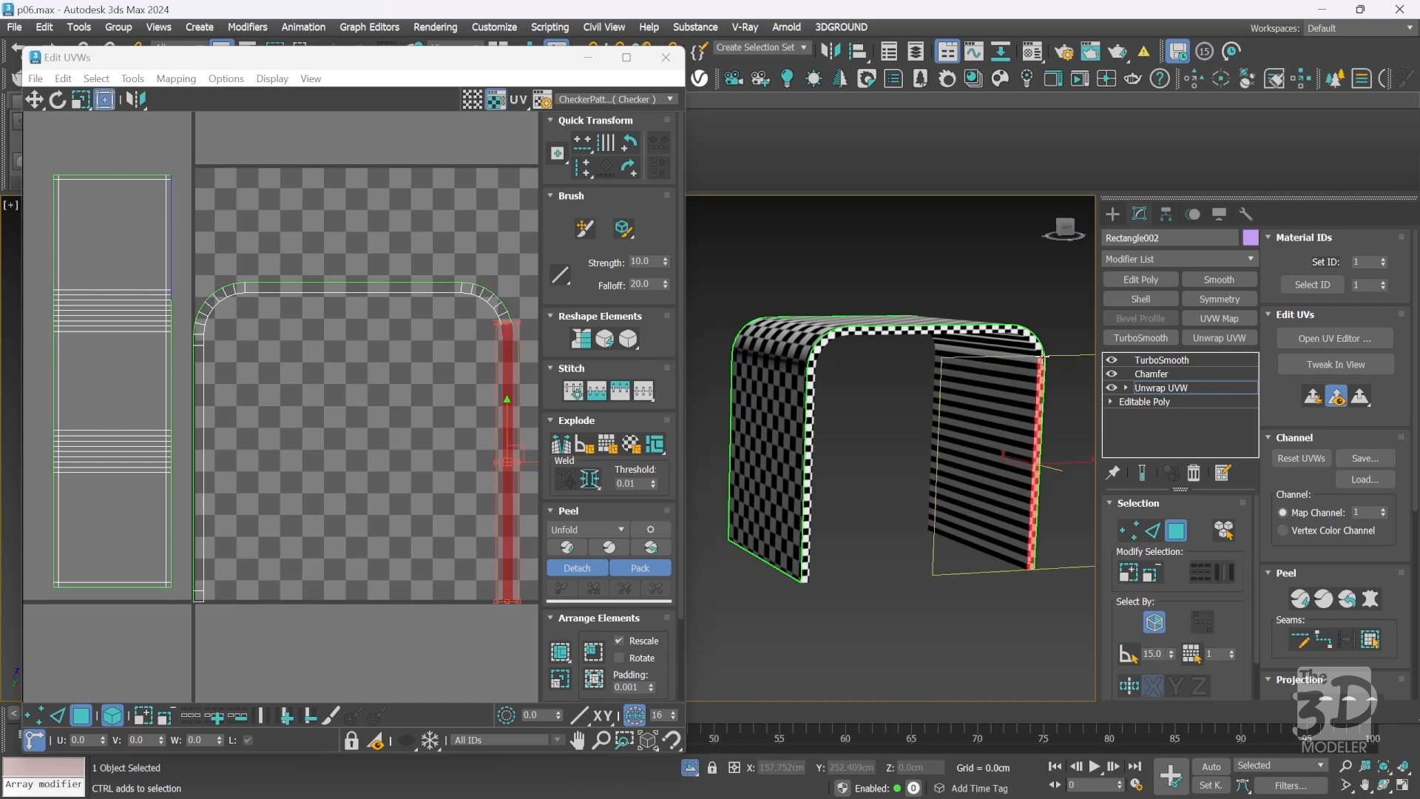
{"action": "left_click", "coordinate": [1040, 354], "text": "ctrl"}
{"action": "left_click", "coordinate": [1038, 347], "text": "ctrl"}
{"action": "left_click", "coordinate": [1034, 341], "text": "ctrl"}
{"action": "left_click", "coordinate": [1028, 335], "text": "ctrl"}
{"action": "key", "text": "ctrl+z"}
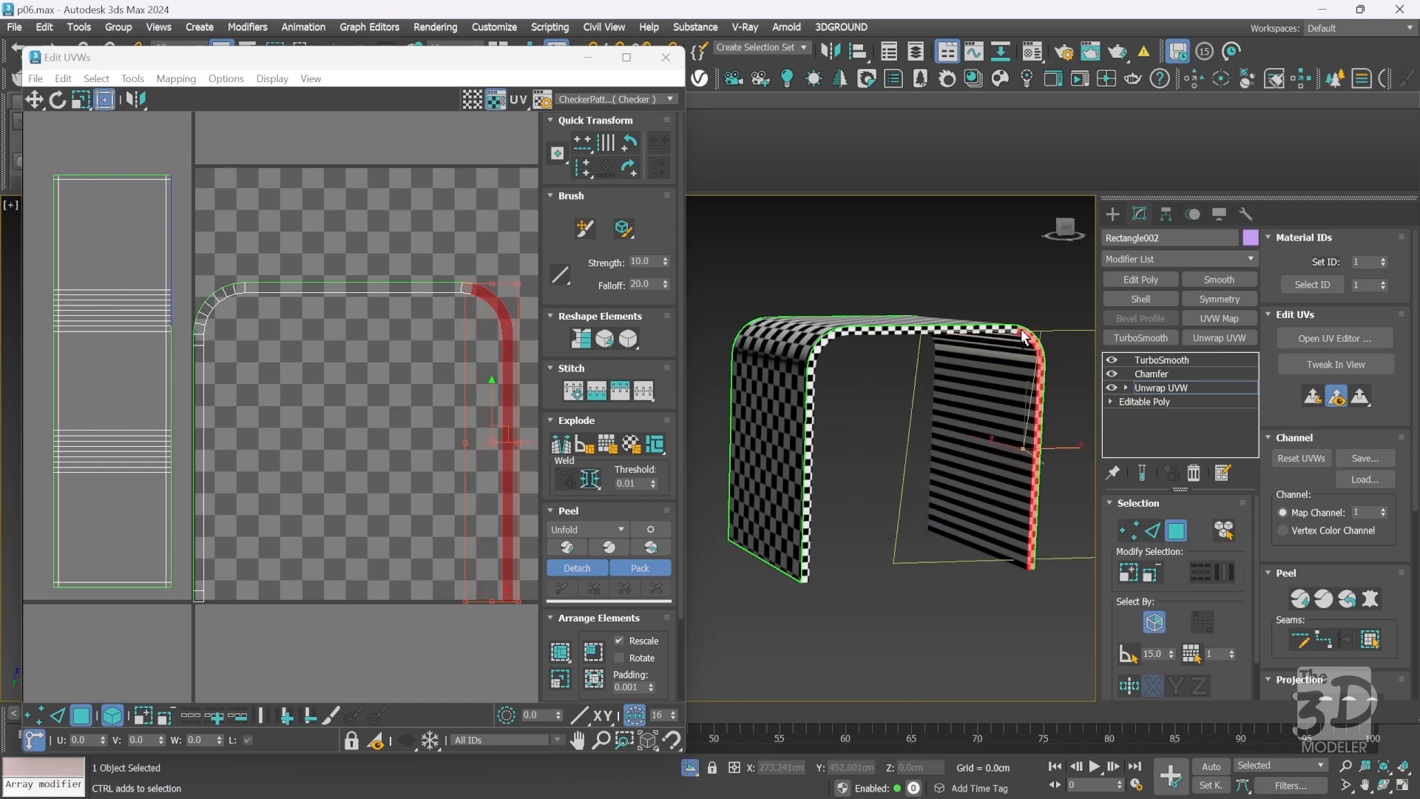
{"action": "left_click", "coordinate": [871, 331], "text": "ctrl"}
{"action": "left_click", "coordinate": [843, 332], "text": "ctrl"}
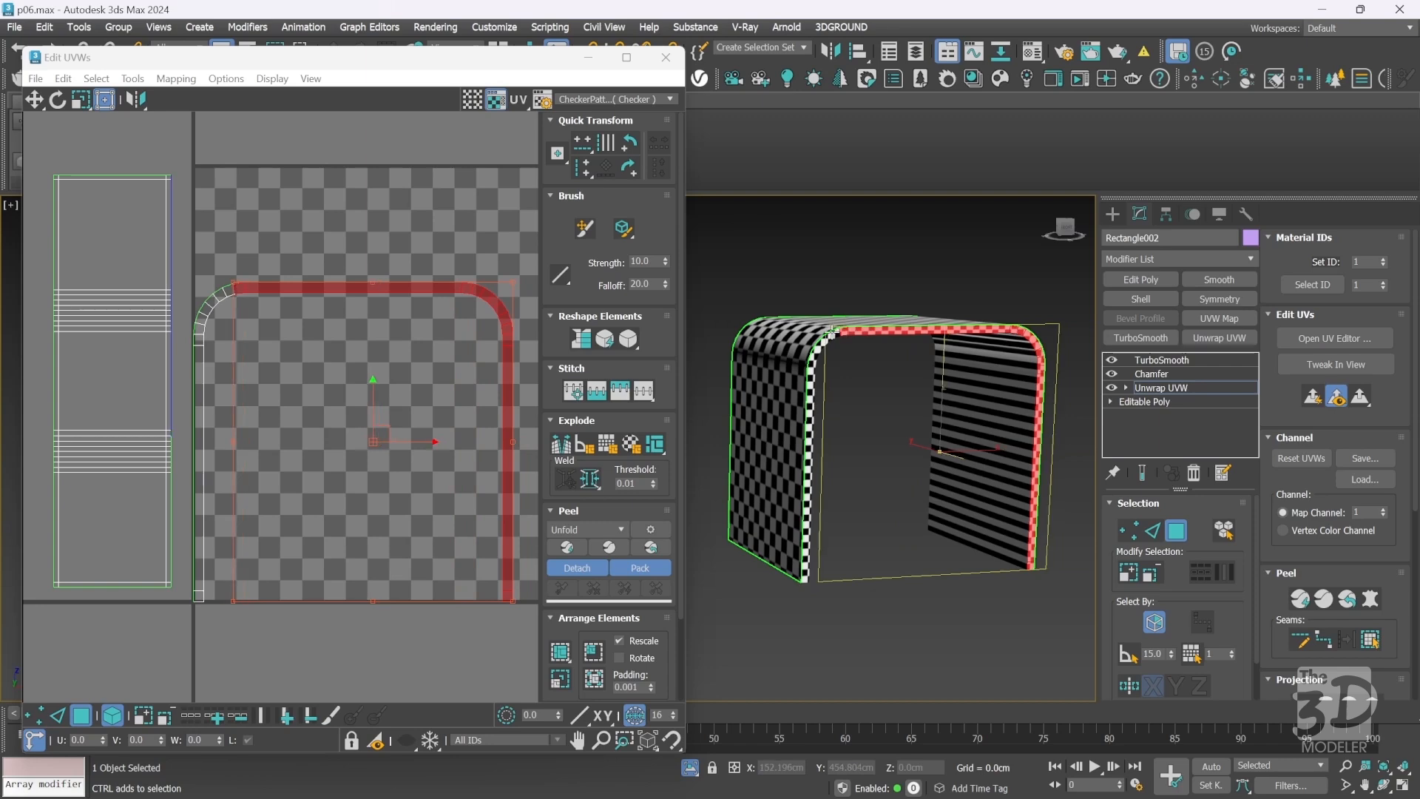
{"action": "left_click", "coordinate": [836, 334], "text": "ctrl"}
{"action": "left_click", "coordinate": [829, 338], "text": "ctrl"}
{"action": "left_click", "coordinate": [822, 343], "text": "ctrl"}
{"action": "left_click", "coordinate": [817, 350], "text": "ctrl"}
{"action": "left_click", "coordinate": [814, 358], "text": "ctrl"}
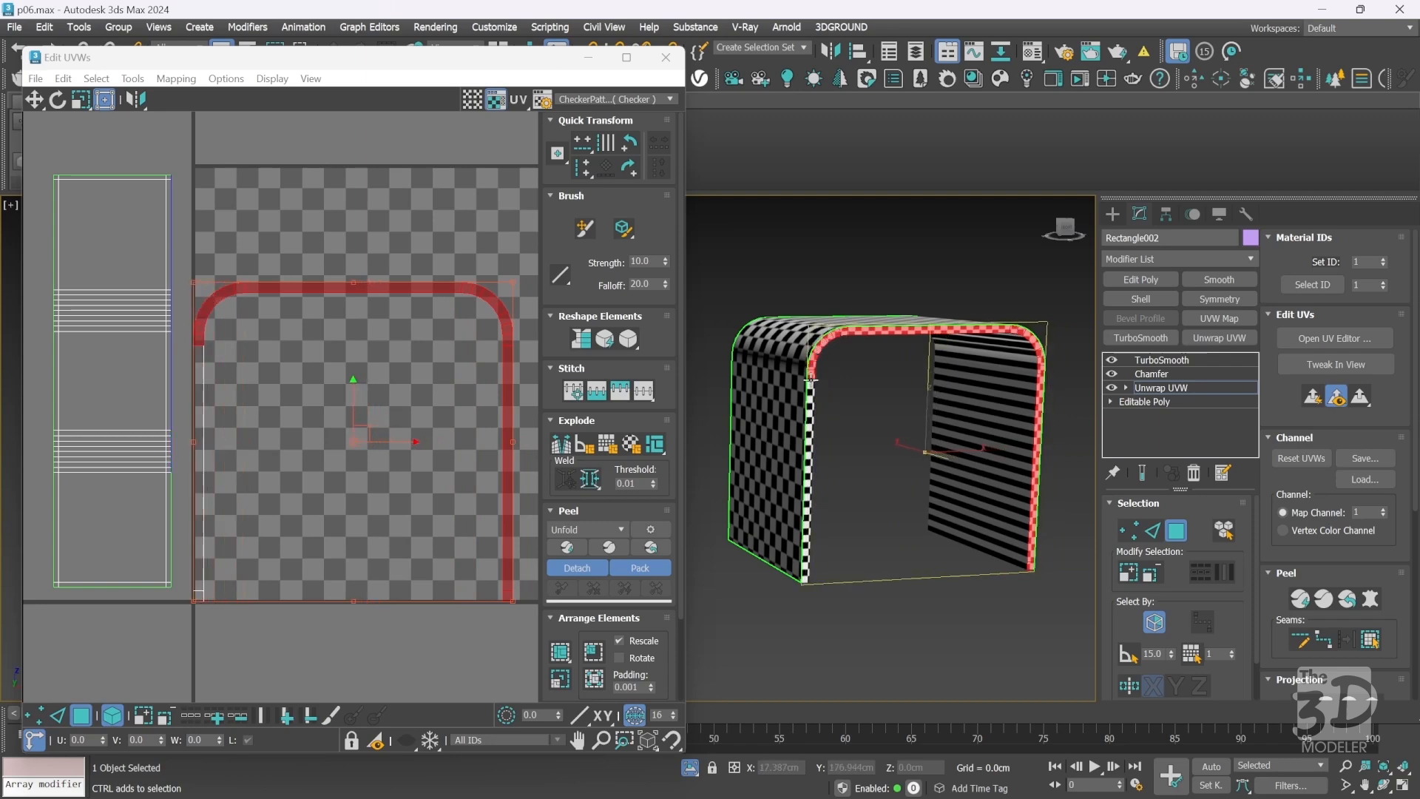
{"action": "left_click", "coordinate": [811, 374], "text": "ctrl"}
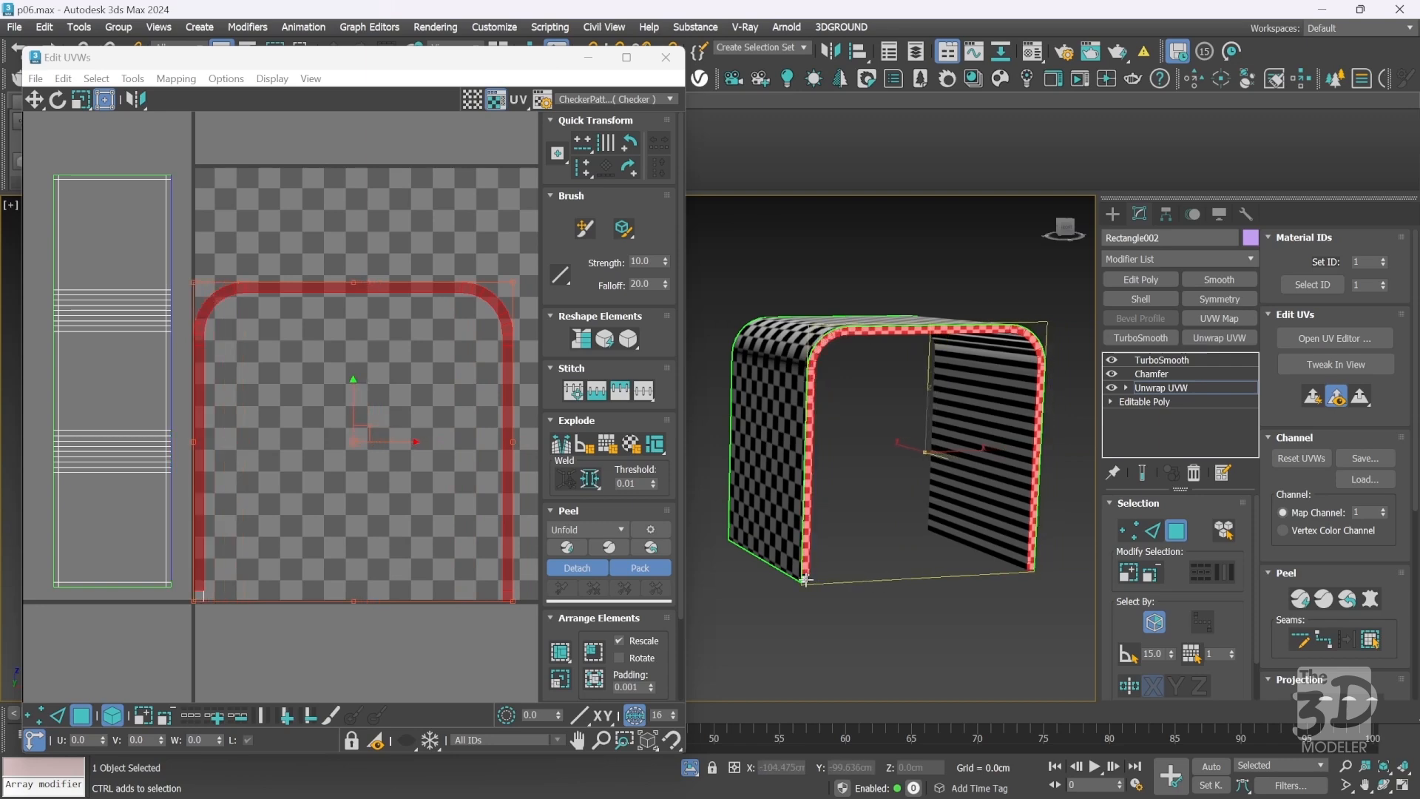
{"action": "left_click", "coordinate": [1313, 399]}
Move the remapped U-shaped rim piece out of the checker tile to empty UV space and deselect it.
{"action": "scroll", "coordinate": [522, 467], "scroll_direction": "down", "scroll_amount": 4}
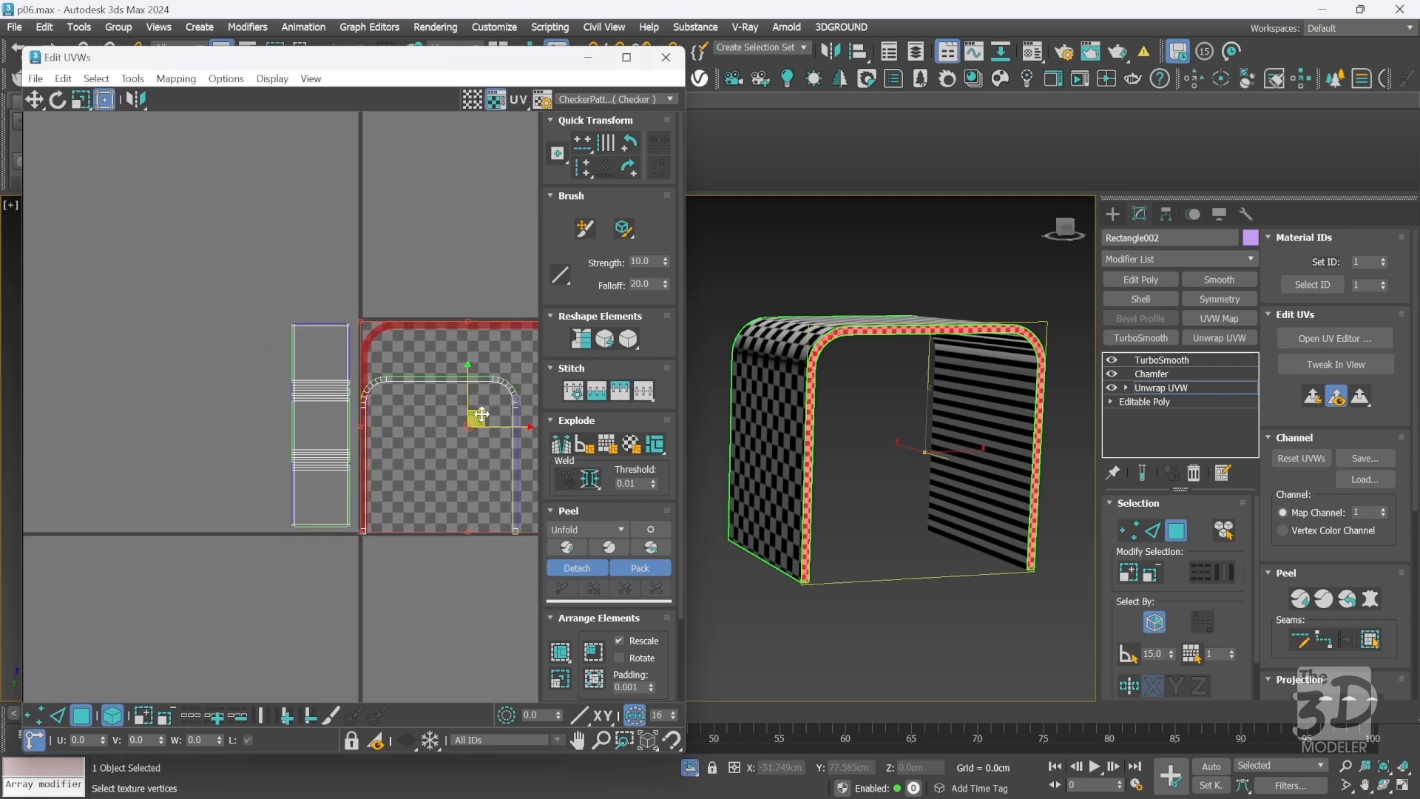
{"action": "left_click_drag", "start_coordinate": [481, 415], "coordinate": [153, 412]}
{"action": "key", "text": "z"}
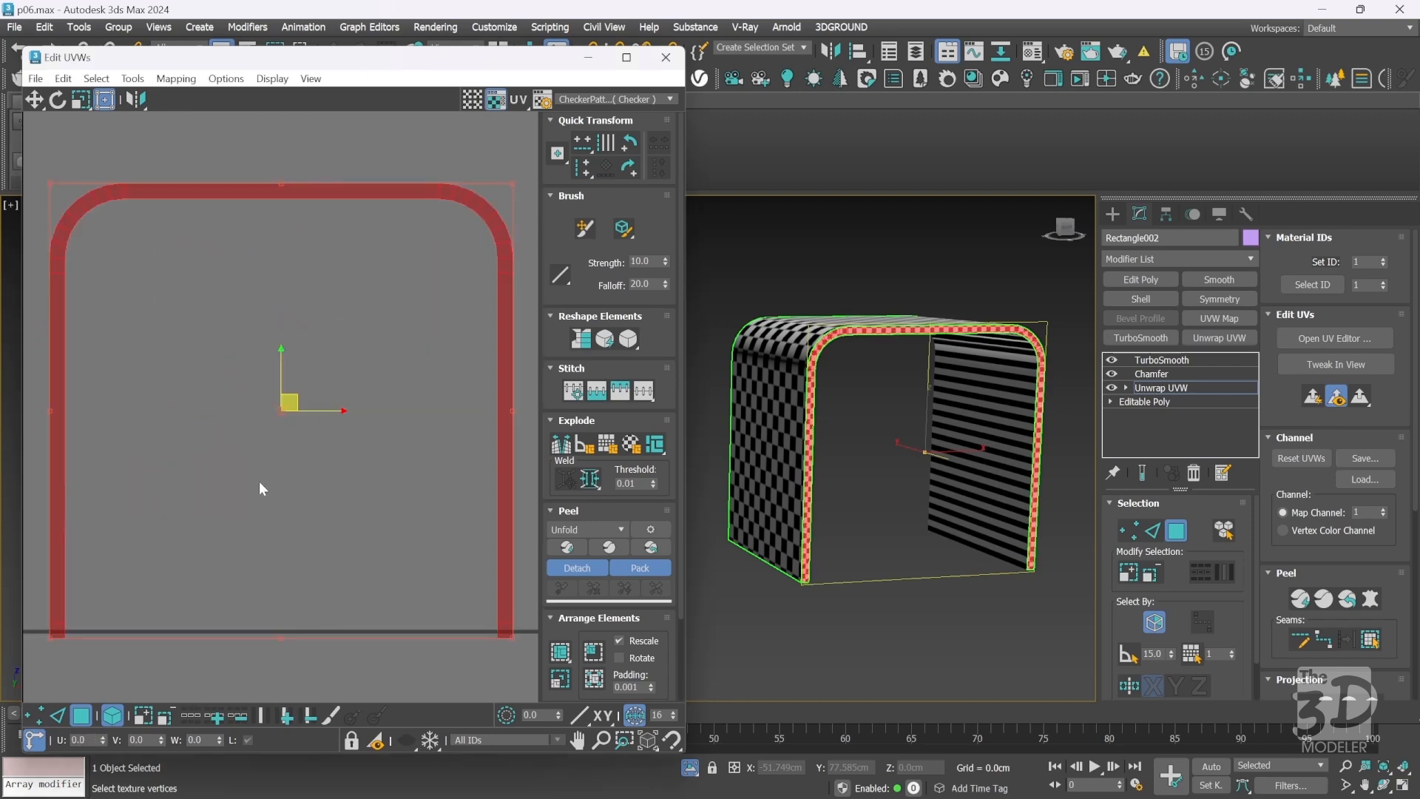
{"action": "left_click", "coordinate": [265, 494]}
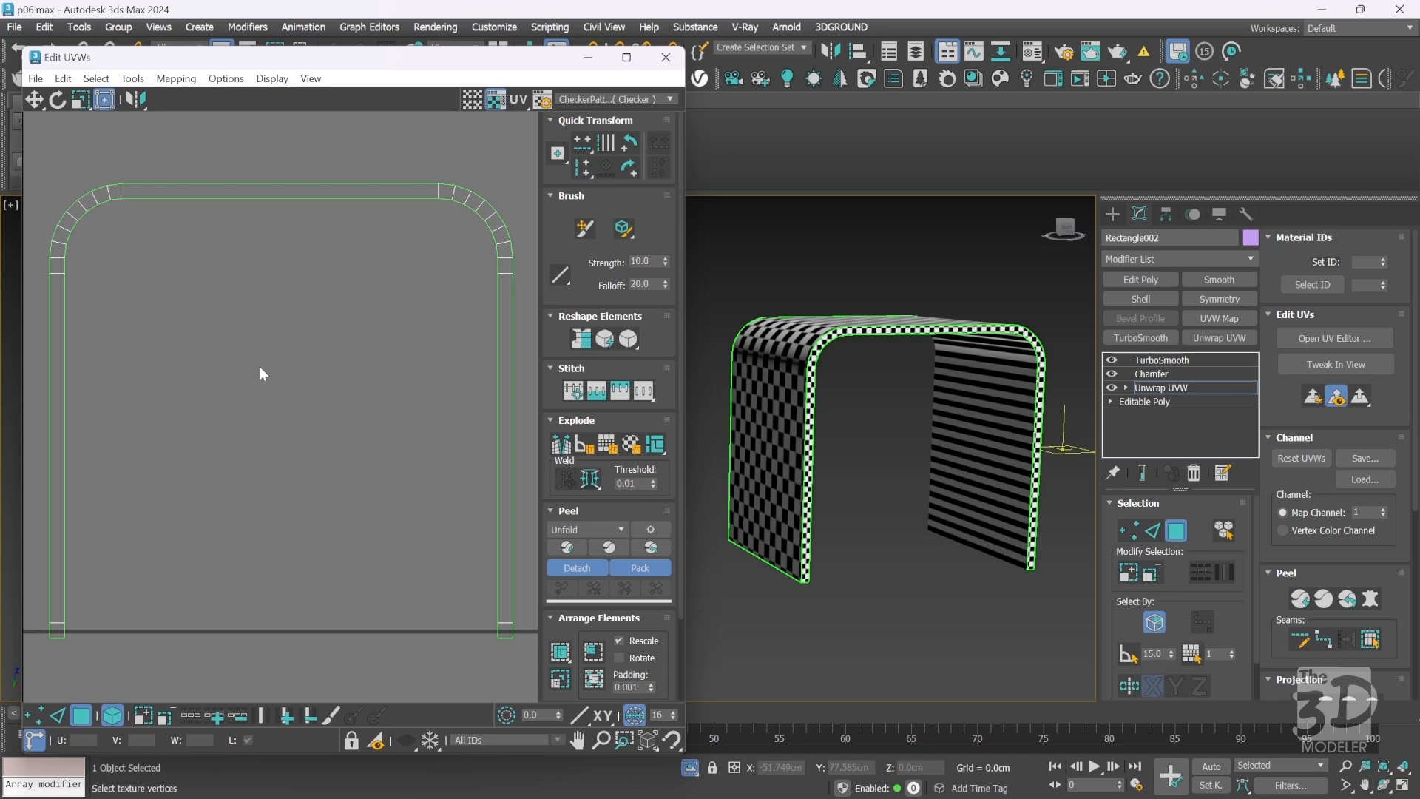
Break the right corner faces off the U-shaped rim piece, straighten them into a vertical strip and move it clear above the piece.
{"action": "scroll", "coordinate": [259, 366], "scroll_direction": "down", "scroll_amount": 4}
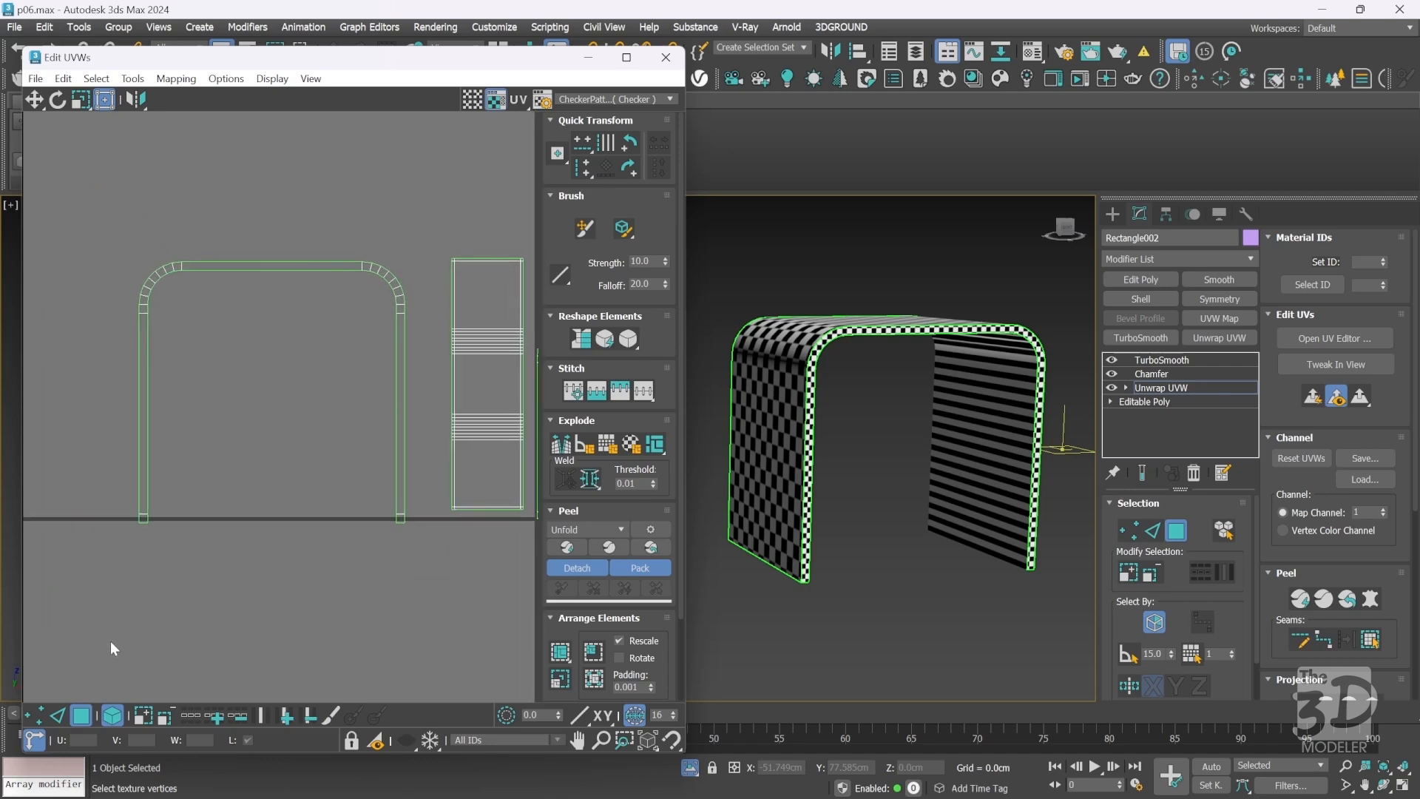
{"action": "left_click", "coordinate": [113, 715]}
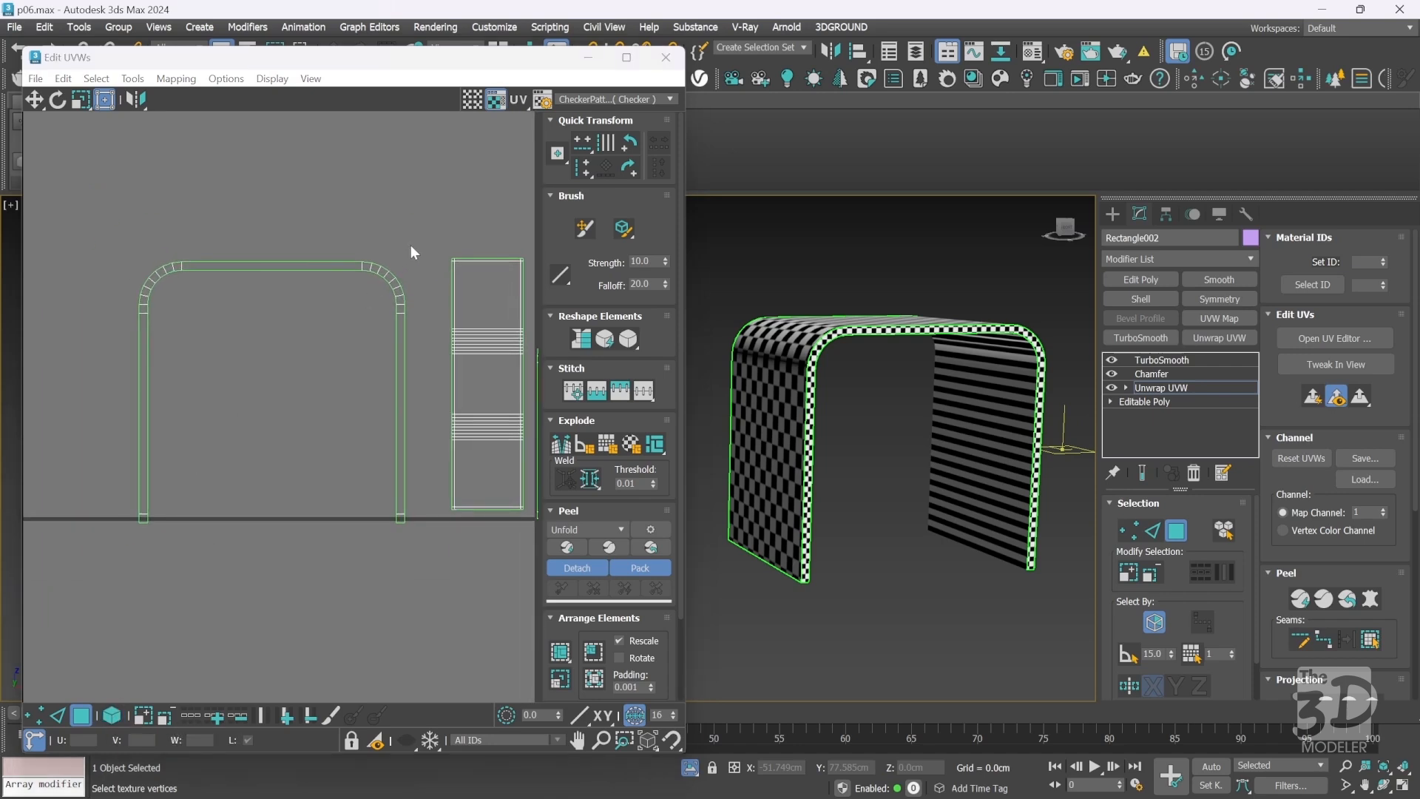
{"action": "left_click_drag", "start_coordinate": [424, 237], "coordinate": [367, 309]}
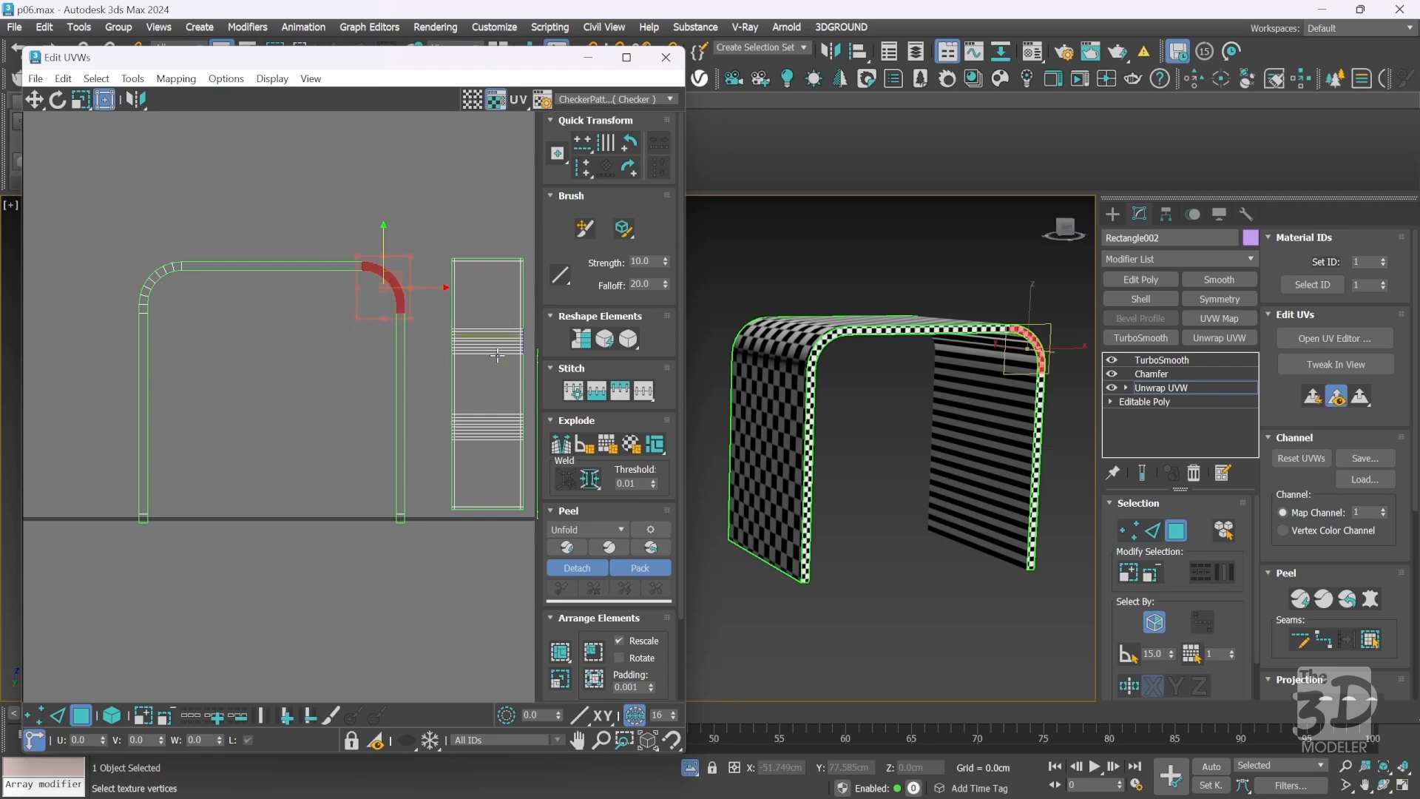
{"action": "left_click", "coordinate": [560, 444]}
{"action": "left_click_drag", "start_coordinate": [390, 275], "coordinate": [385, 219]}
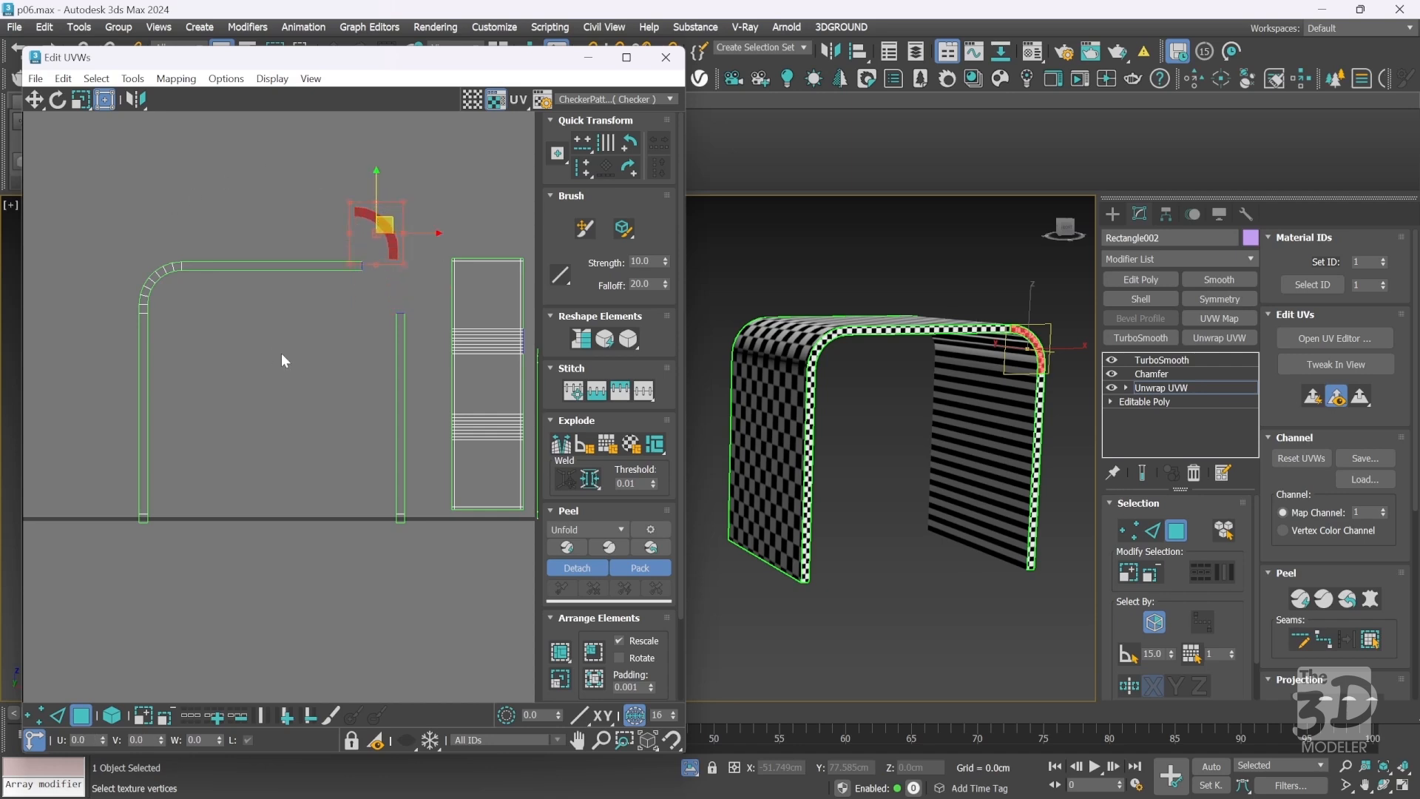
{"action": "left_click", "coordinate": [581, 340]}
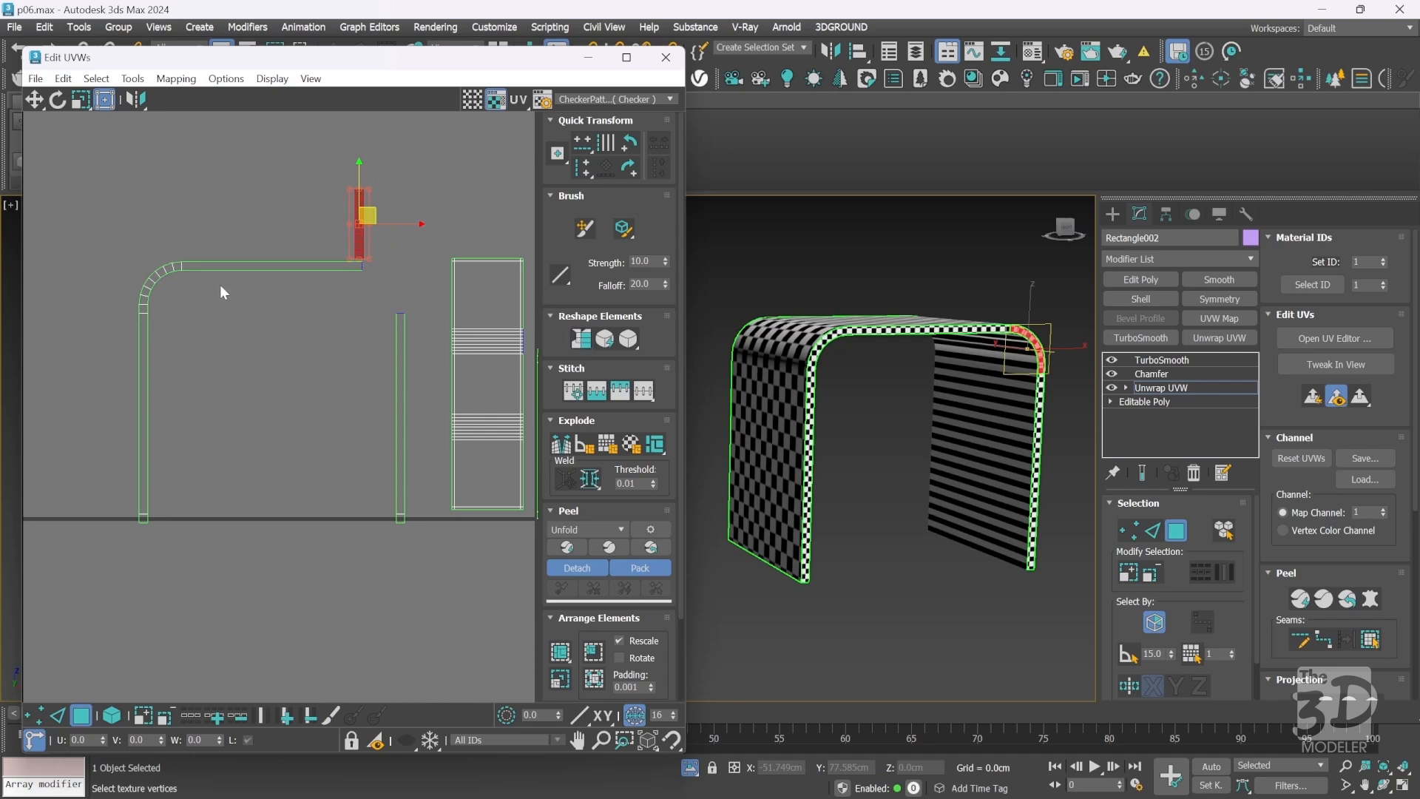
{"action": "left_click_drag", "start_coordinate": [372, 210], "coordinate": [407, 210]}
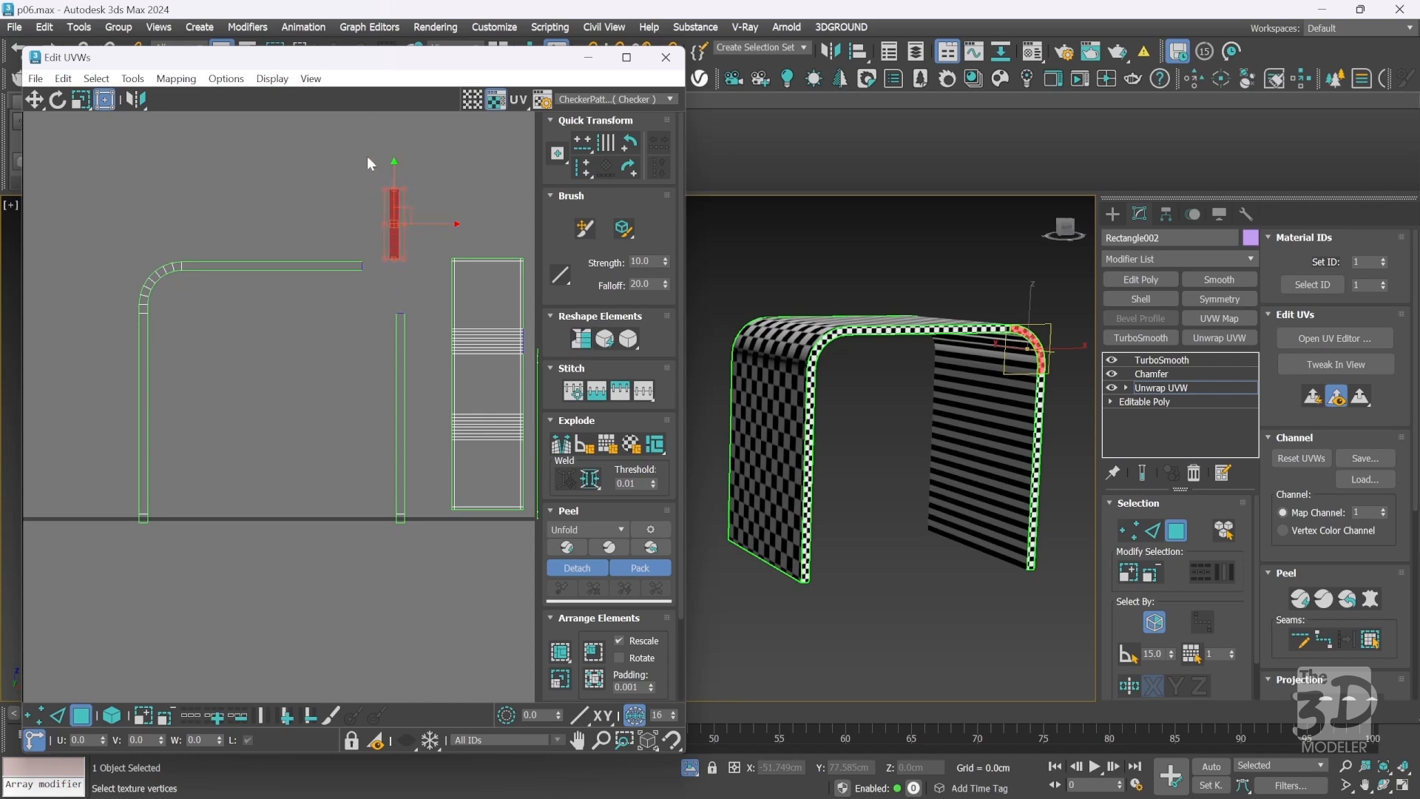
Straighten the left corner faces of the rim into a horizontal strip and move it above the top piece.
{"action": "left_click", "coordinate": [120, 242]}
{"action": "left_click_drag", "start_coordinate": [101, 240], "coordinate": [171, 305]}
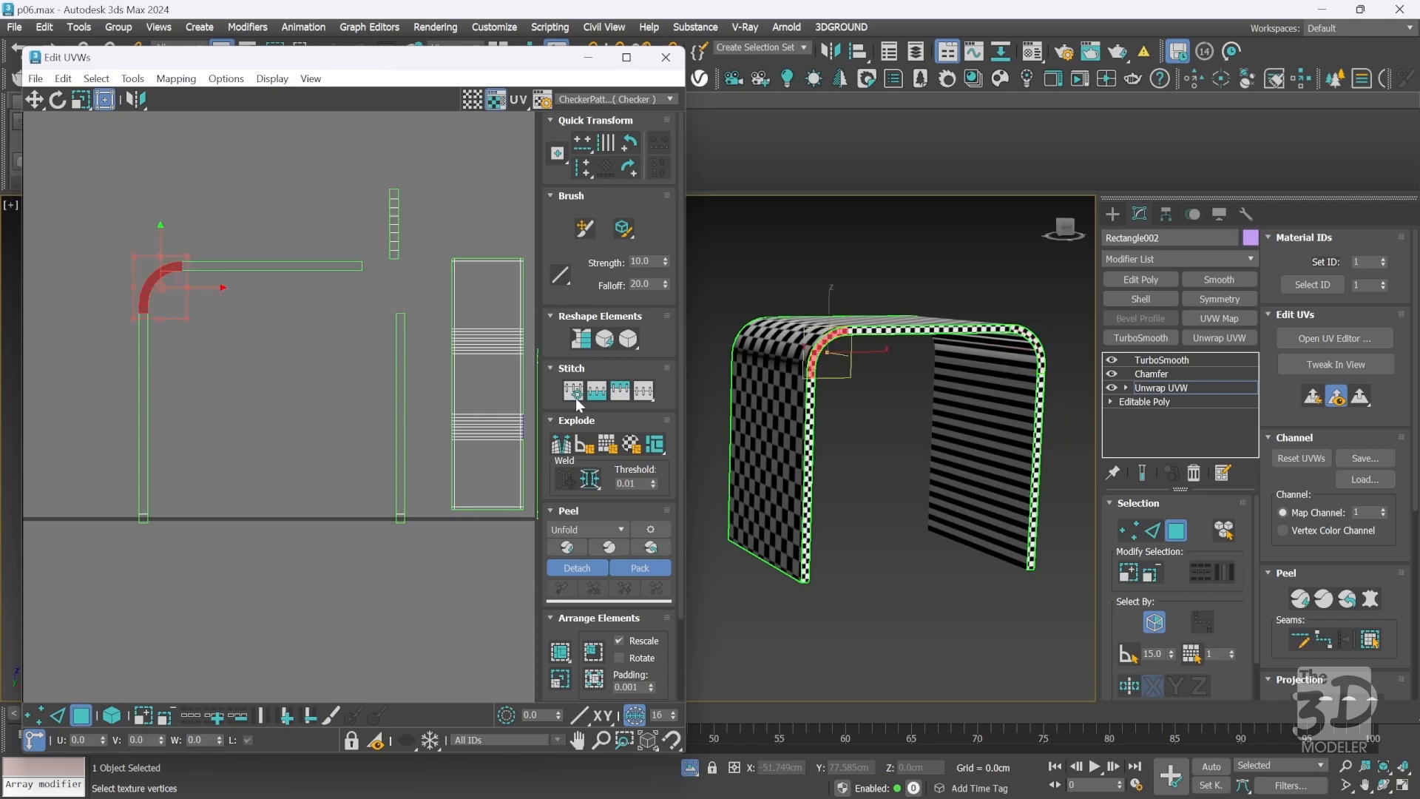
{"action": "left_click", "coordinate": [580, 339]}
{"action": "left_click_drag", "start_coordinate": [184, 293], "coordinate": [210, 199]}
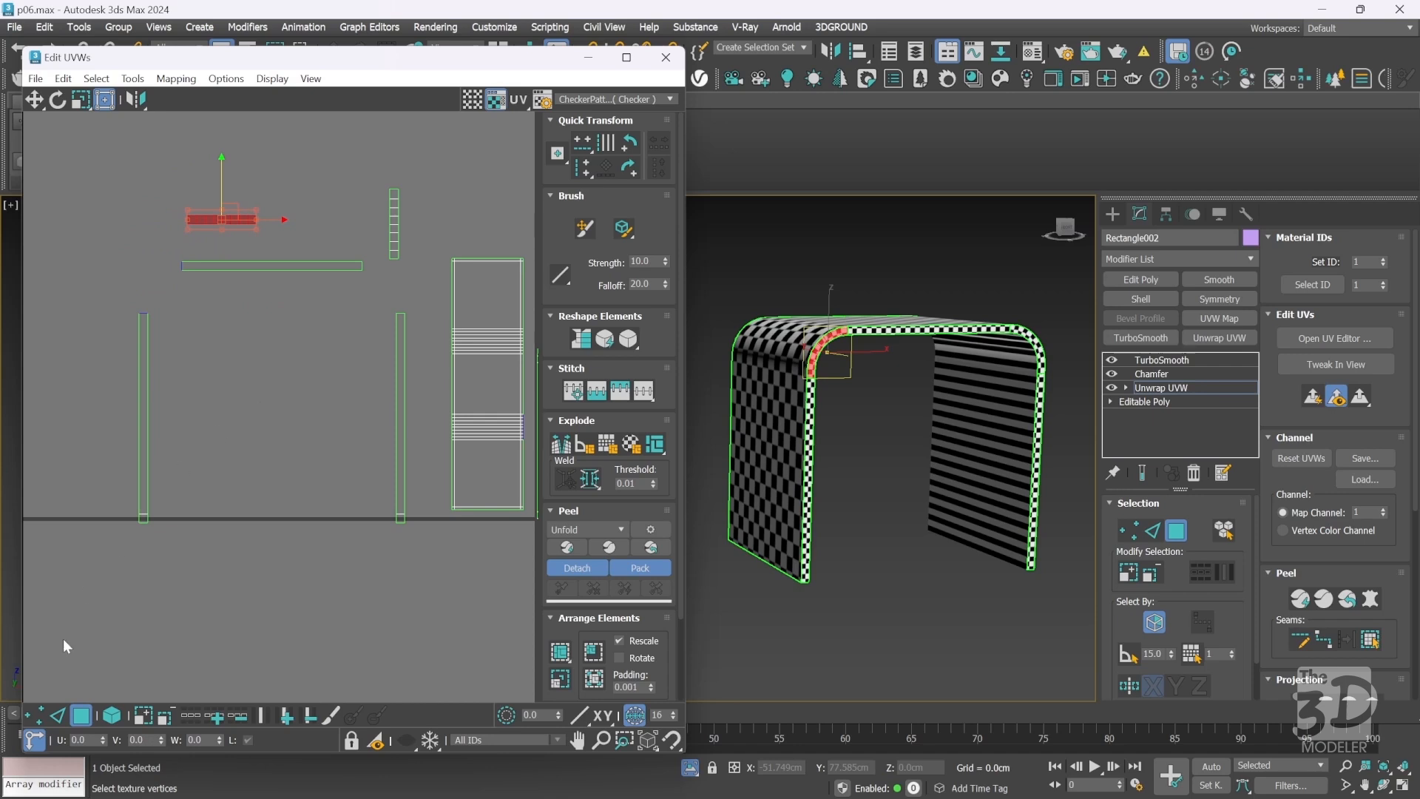
Align the upper end vertices of the left and right rim legs horizontally.
{"action": "left_click", "coordinate": [37, 716]}
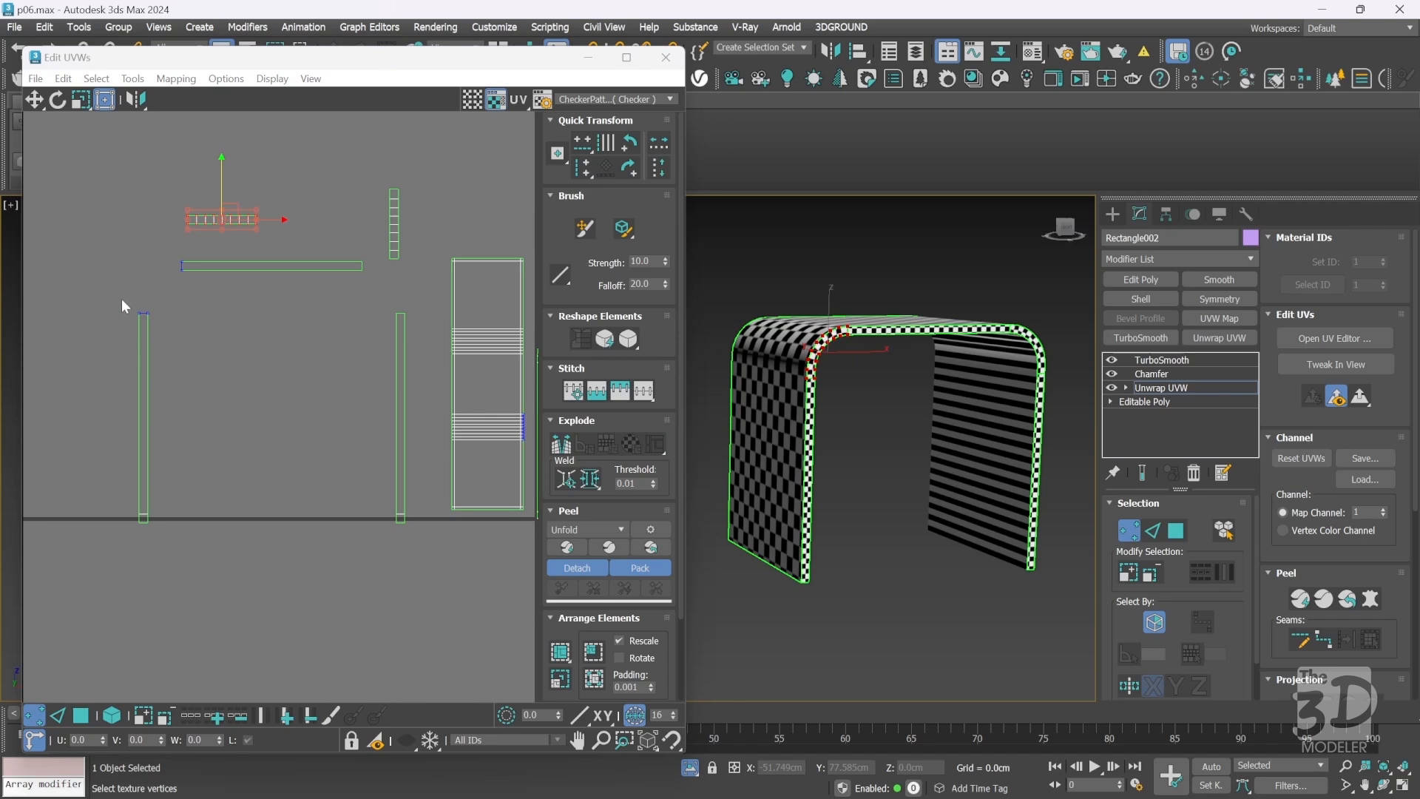
{"action": "left_click_drag", "start_coordinate": [121, 299], "coordinate": [174, 324]}
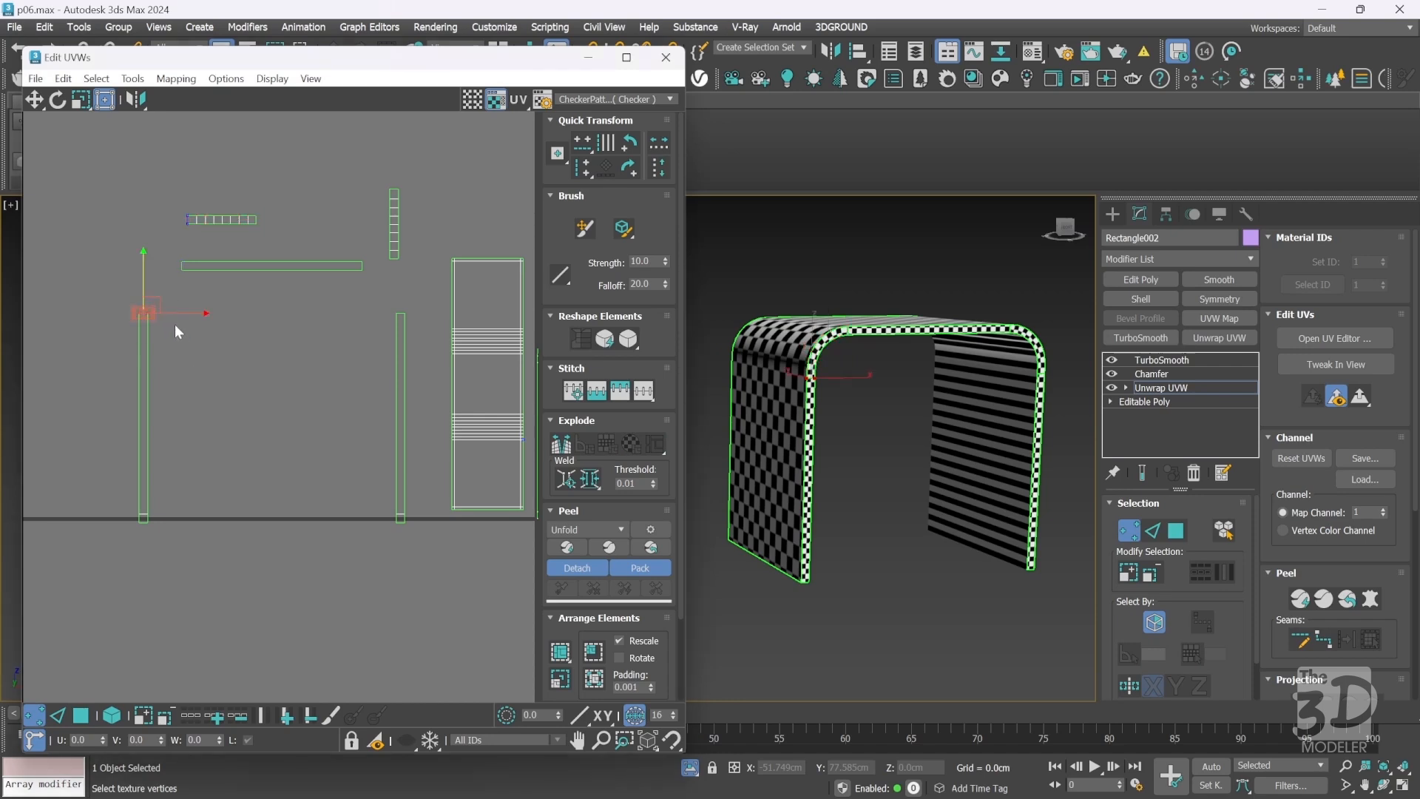
{"action": "left_click", "coordinate": [582, 147]}
{"action": "left_click_drag", "start_coordinate": [380, 301], "coordinate": [420, 325]}
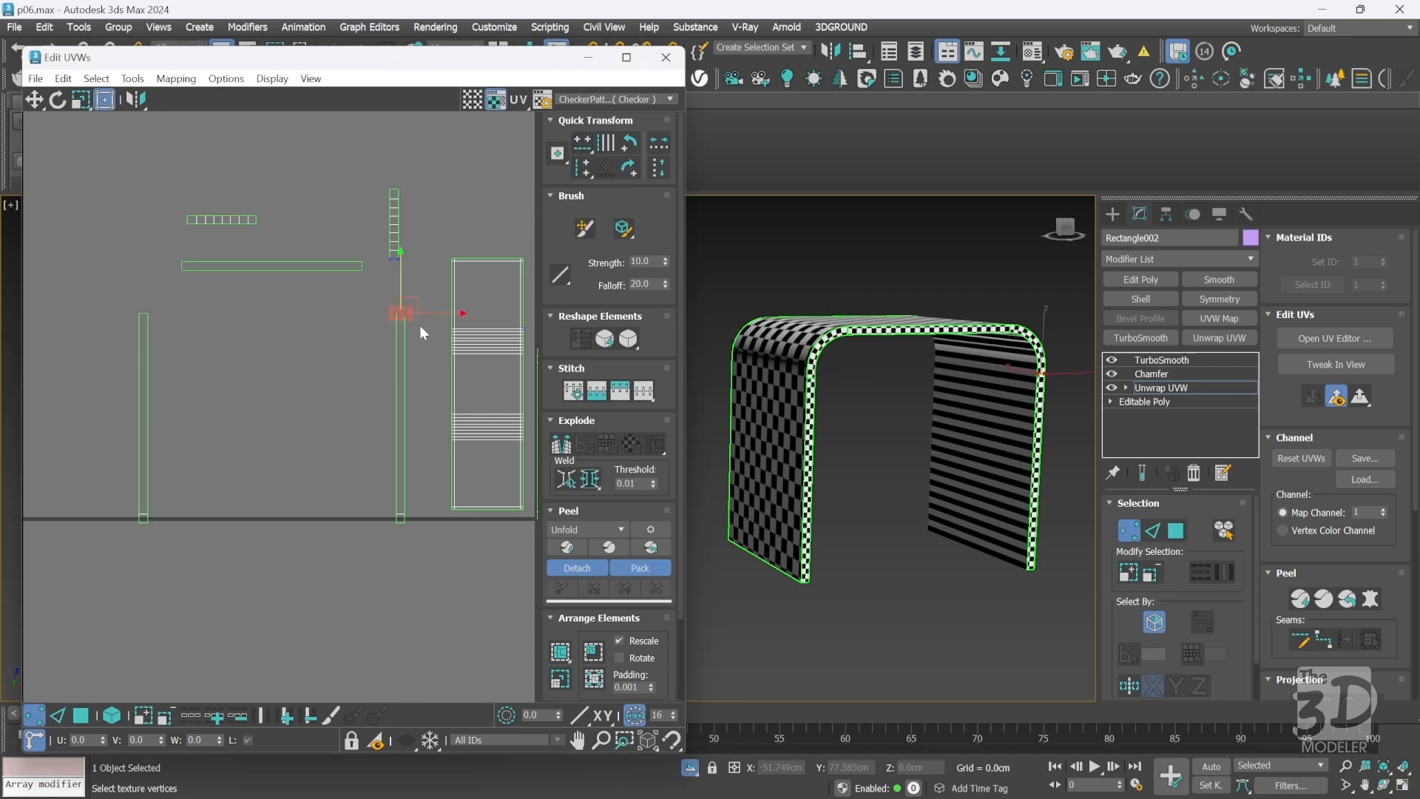
{"action": "left_click", "coordinate": [582, 144]}
Align the vertices at both ends of the horizontal top rim piece vertically and deselect them.
{"action": "left_click_drag", "start_coordinate": [184, 264], "coordinate": [193, 281]}
{"action": "left_click", "coordinate": [580, 171]}
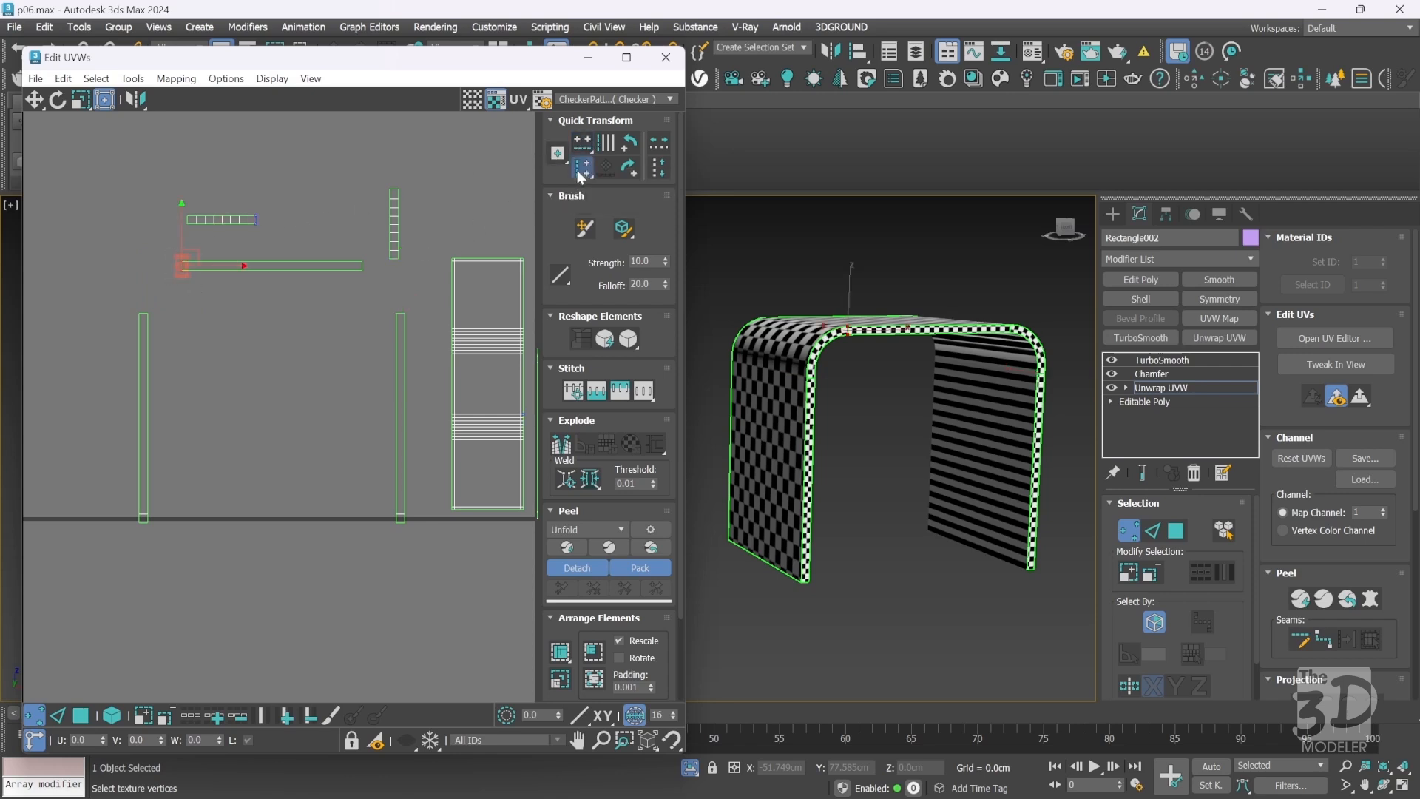
{"action": "left_click_drag", "start_coordinate": [370, 276], "coordinate": [371, 278]}
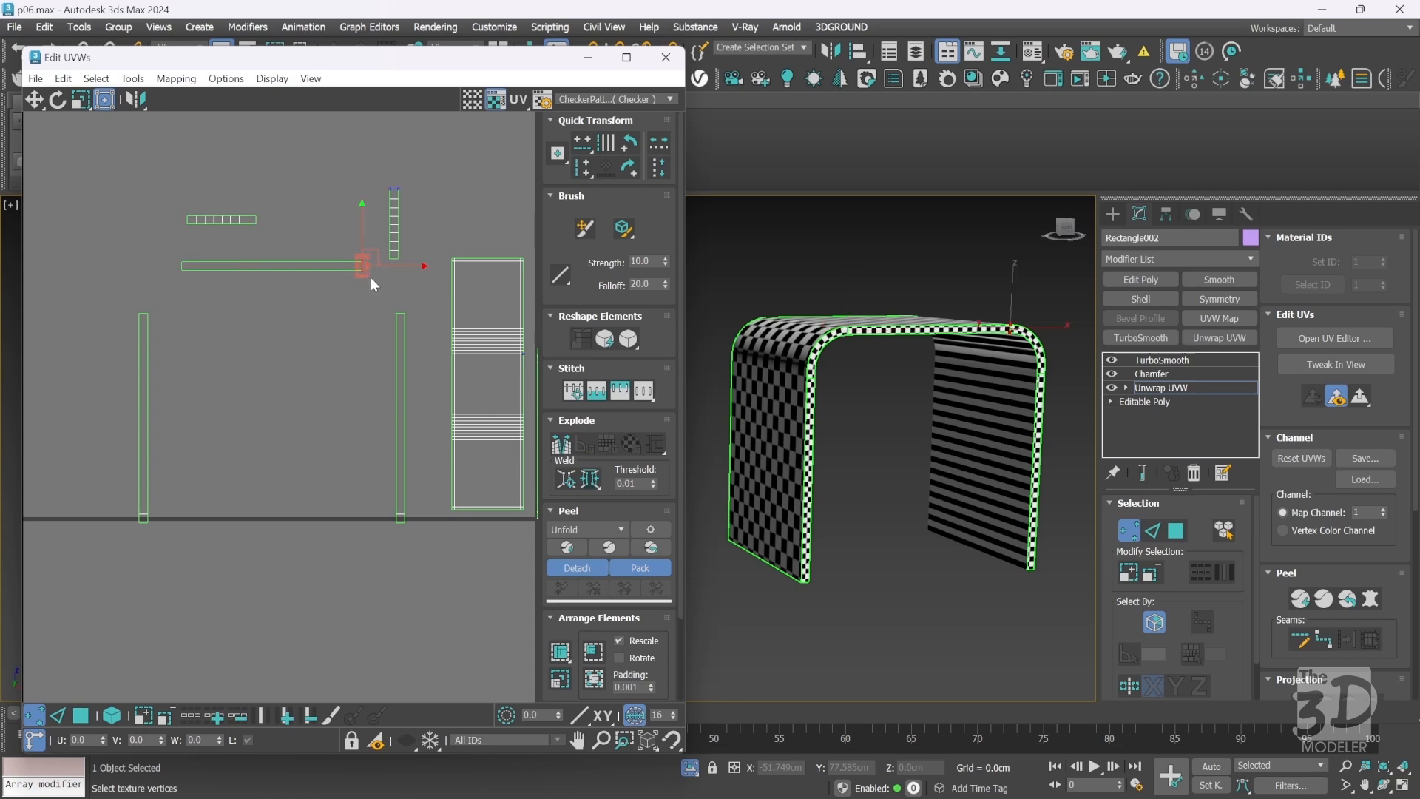
{"action": "left_click", "coordinate": [587, 169]}
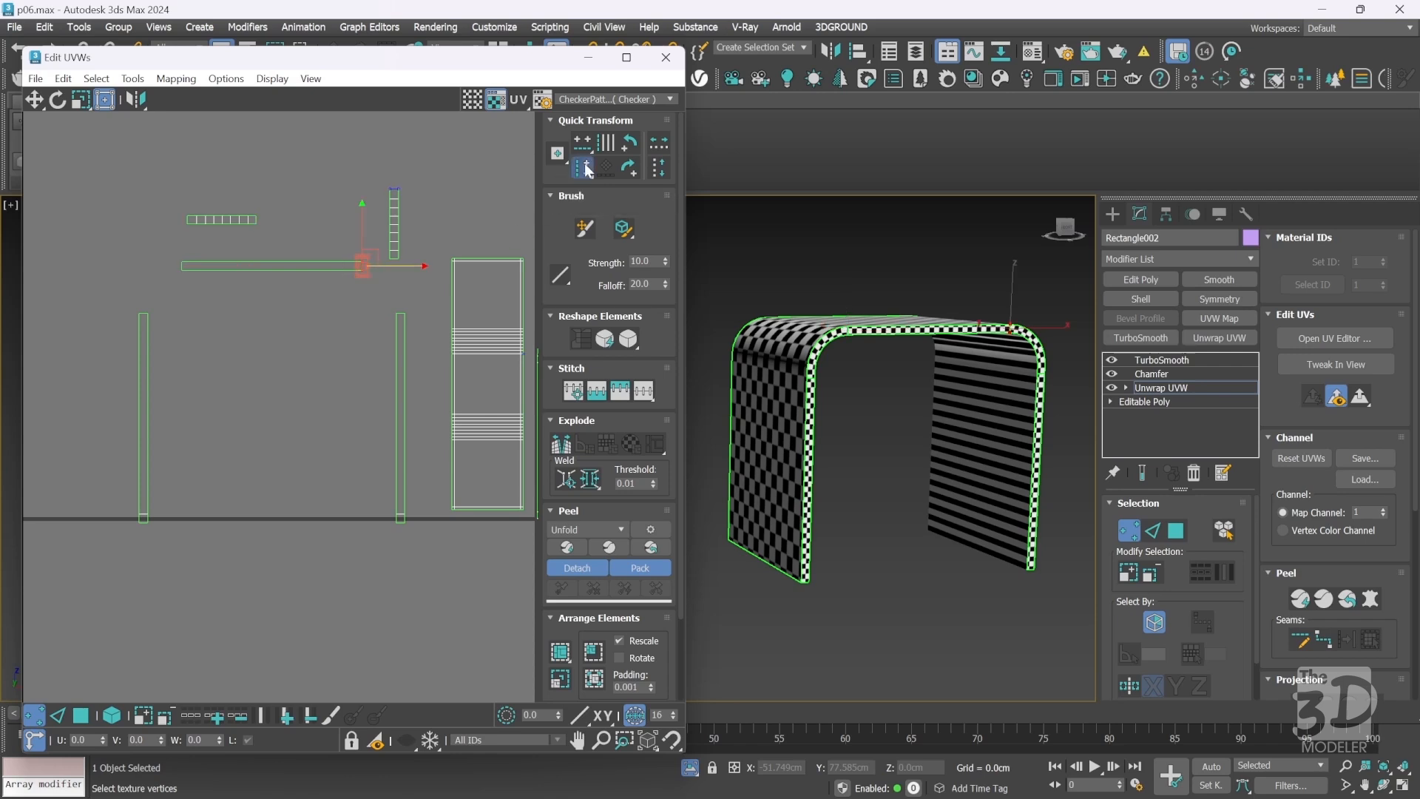
{"action": "left_click", "coordinate": [313, 305]}
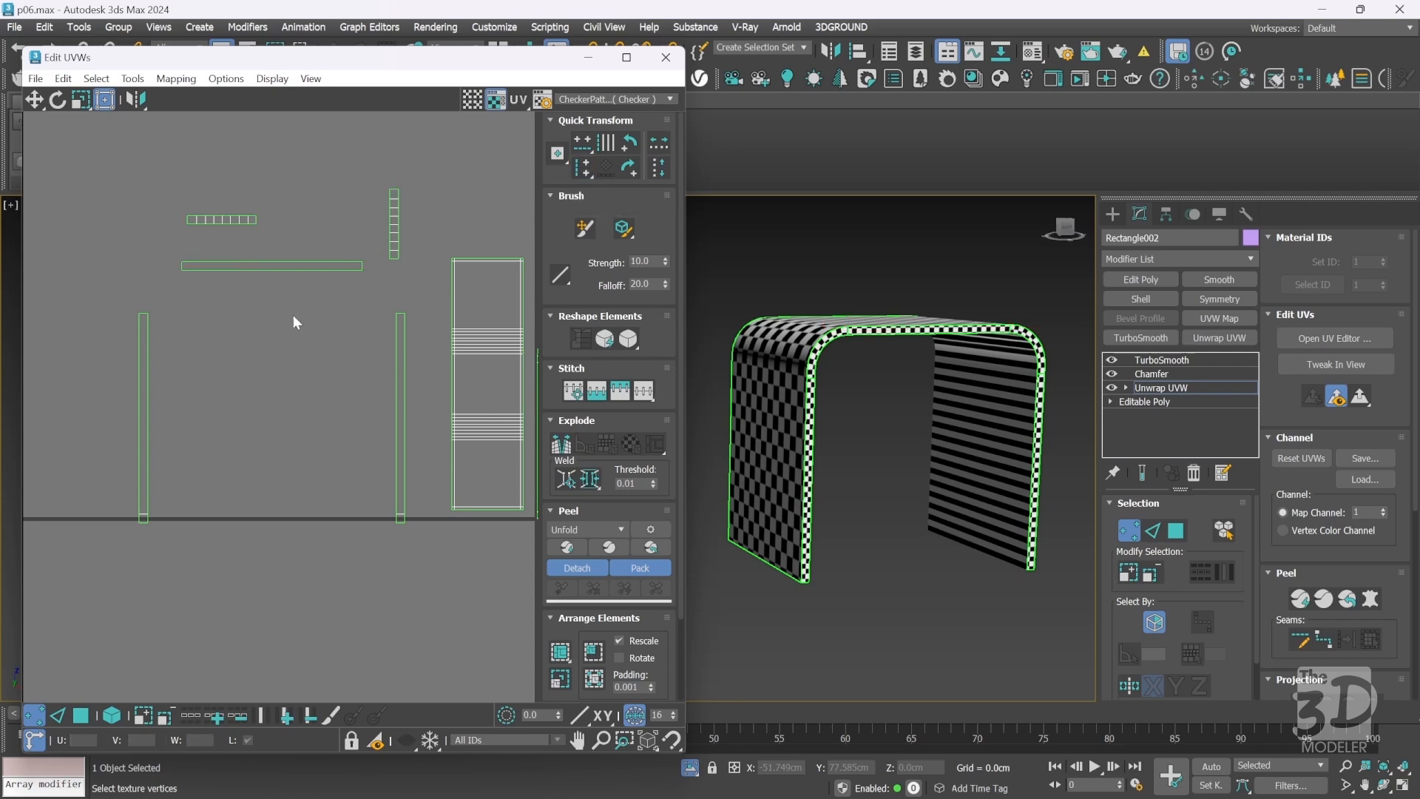
Stitch the left corner strip onto the left leg's upper edge, and the top rim piece onto the corner strip's free end.
{"action": "left_click", "coordinate": [59, 715]}
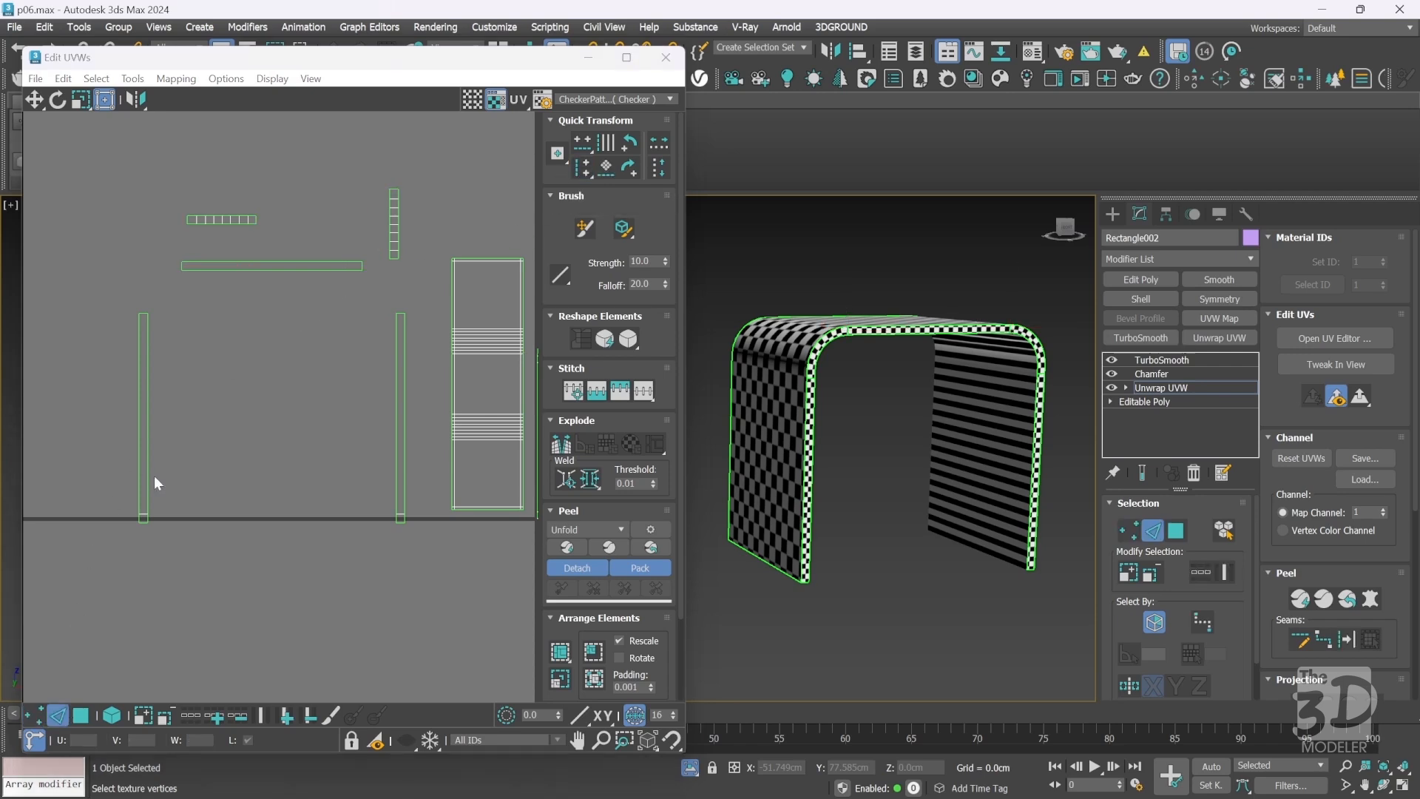
{"action": "left_click", "coordinate": [144, 314]}
{"action": "left_click", "coordinate": [640, 388]}
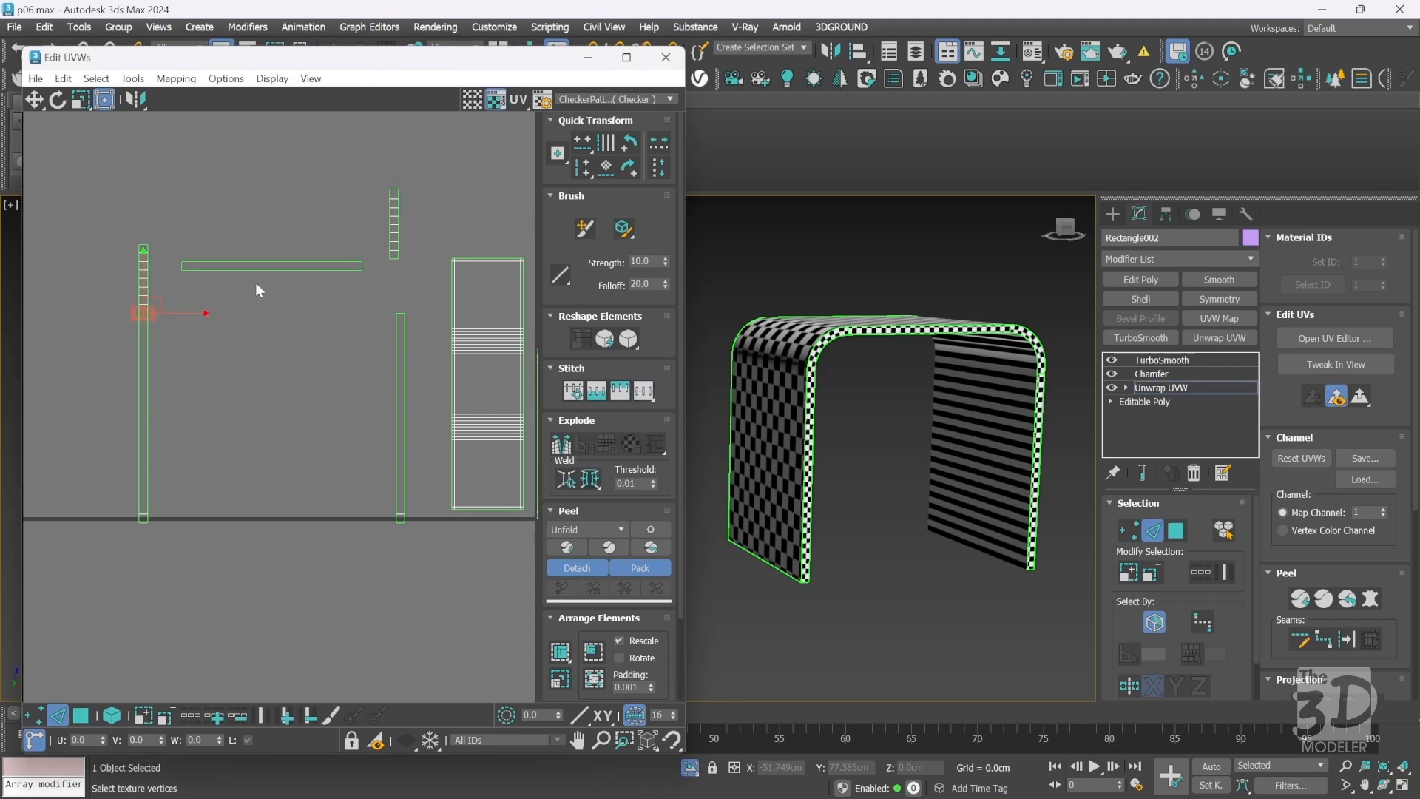
{"action": "left_click", "coordinate": [148, 231]}
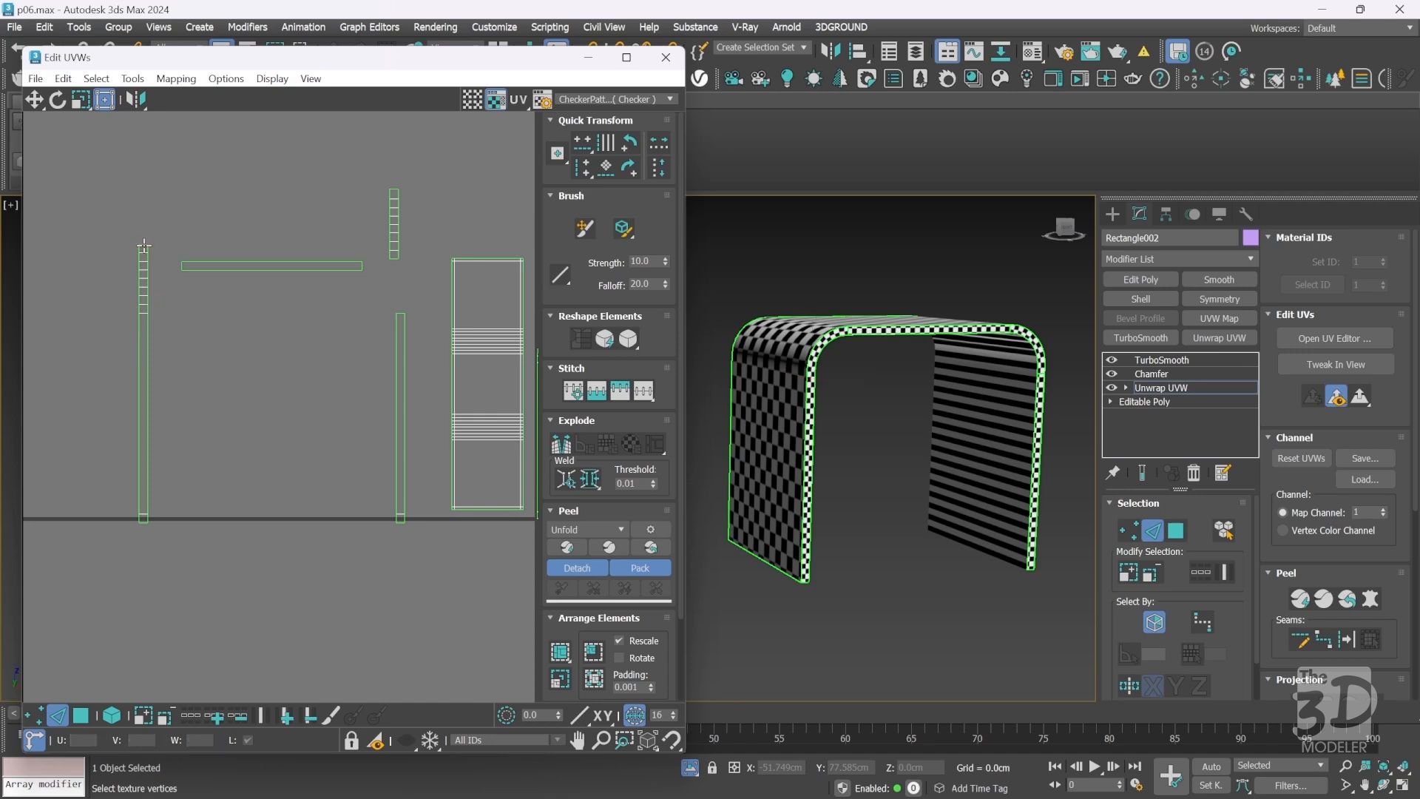
{"action": "left_click", "coordinate": [144, 244]}
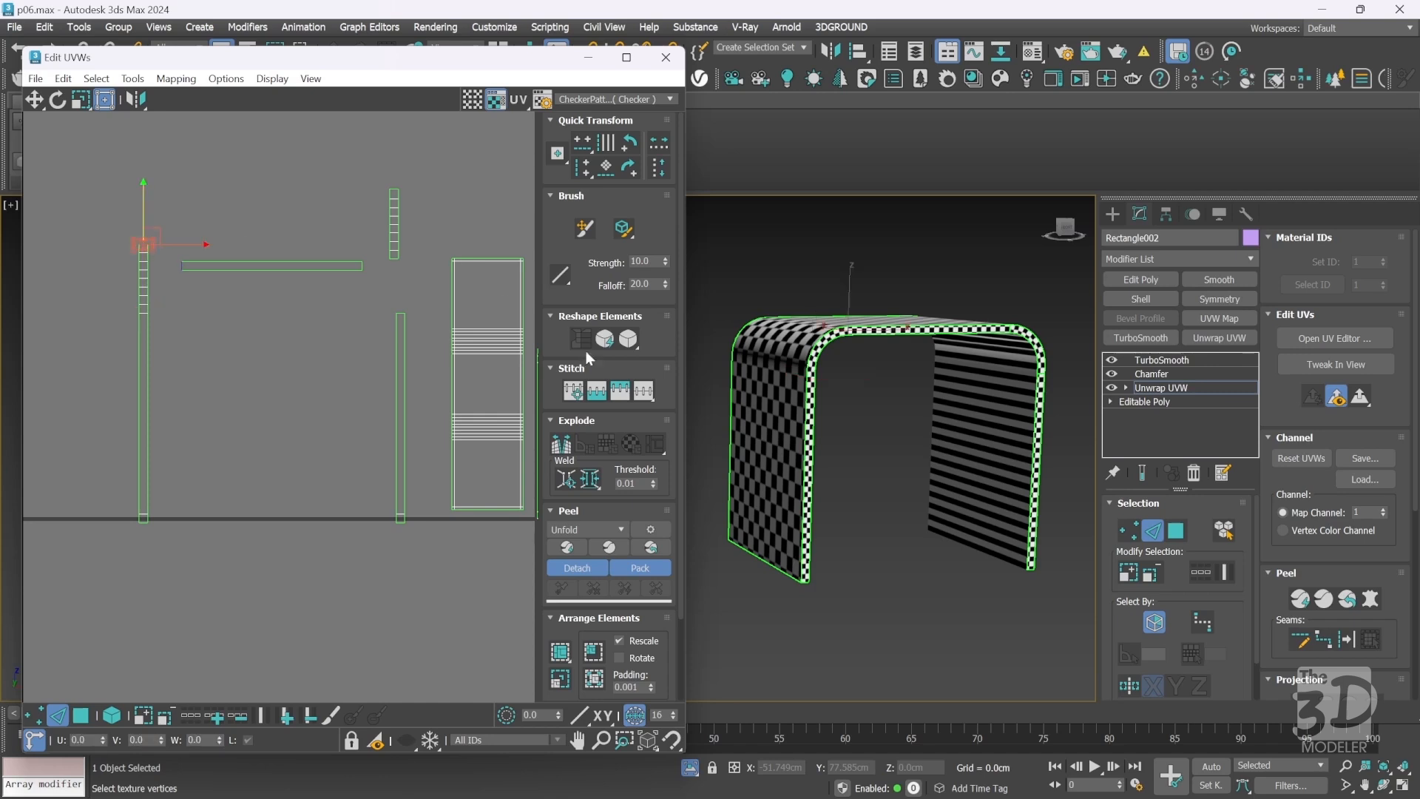
{"action": "left_click", "coordinate": [643, 392]}
Stitch the right corner strip and the right leg onto the upper end of the rim strip to complete it.
{"action": "scroll", "coordinate": [278, 367], "scroll_direction": "down", "scroll_amount": 2}
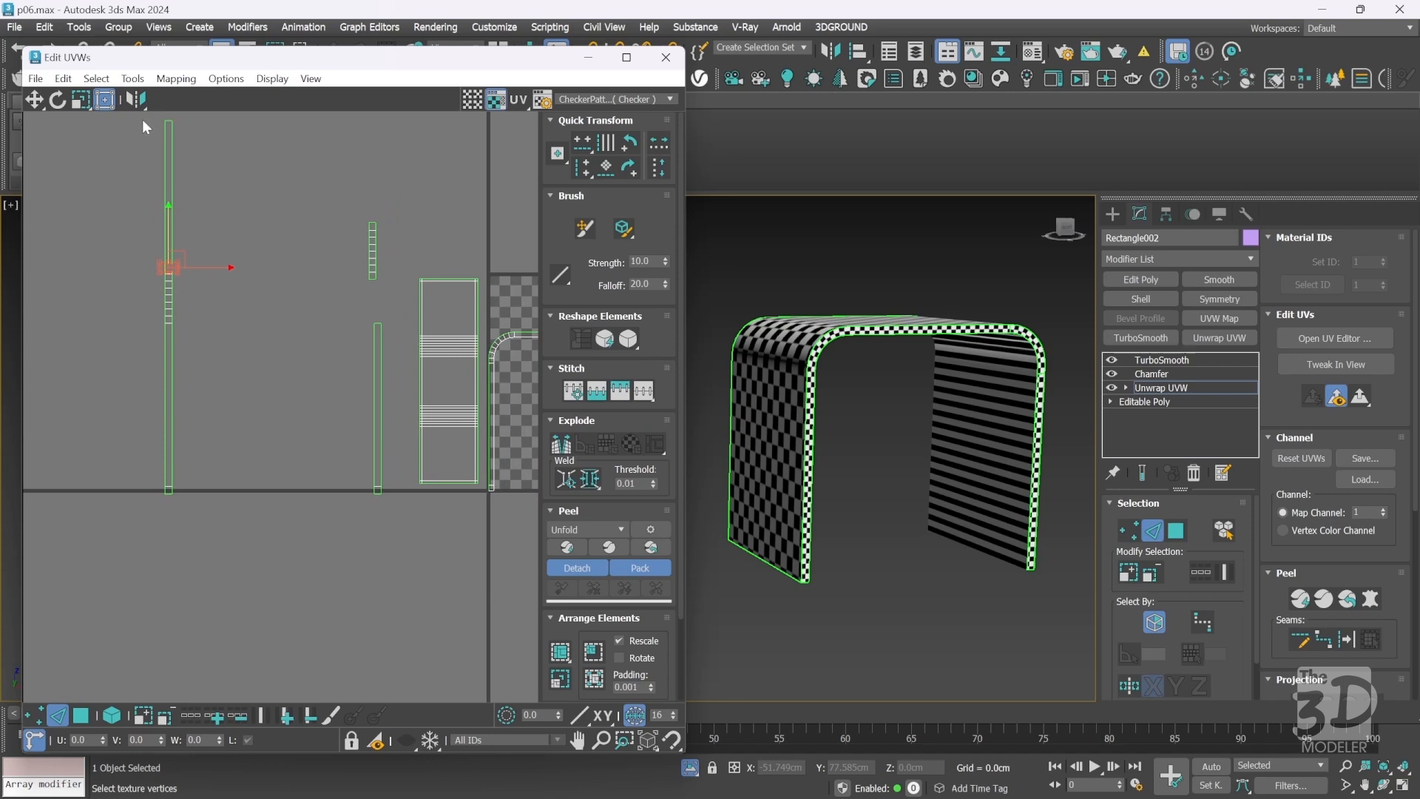
{"action": "left_click_drag", "start_coordinate": [145, 118], "coordinate": [151, 178], "text": "ctrl"}
{"action": "left_click", "coordinate": [643, 392]}
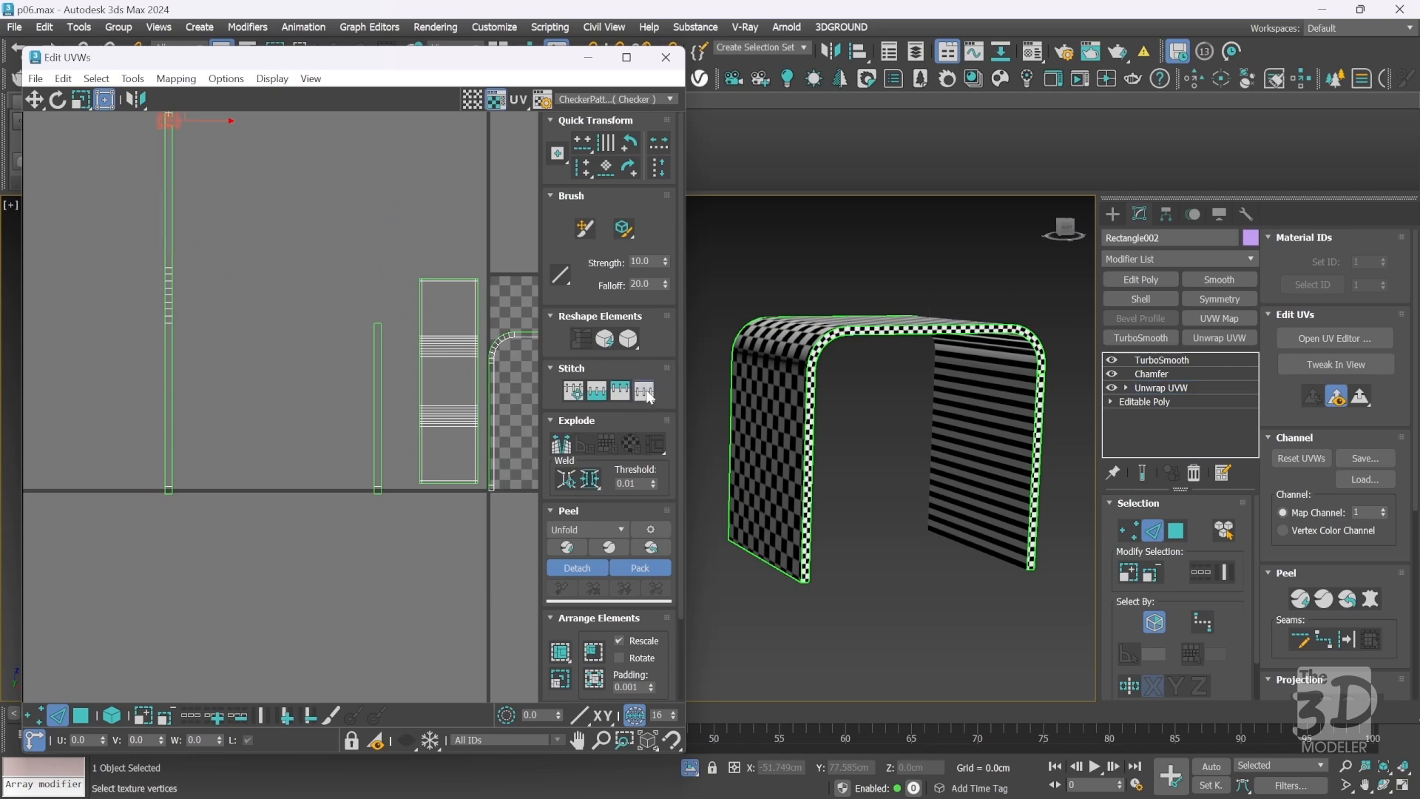
{"action": "scroll", "coordinate": [213, 232], "scroll_direction": "down", "scroll_amount": 3}
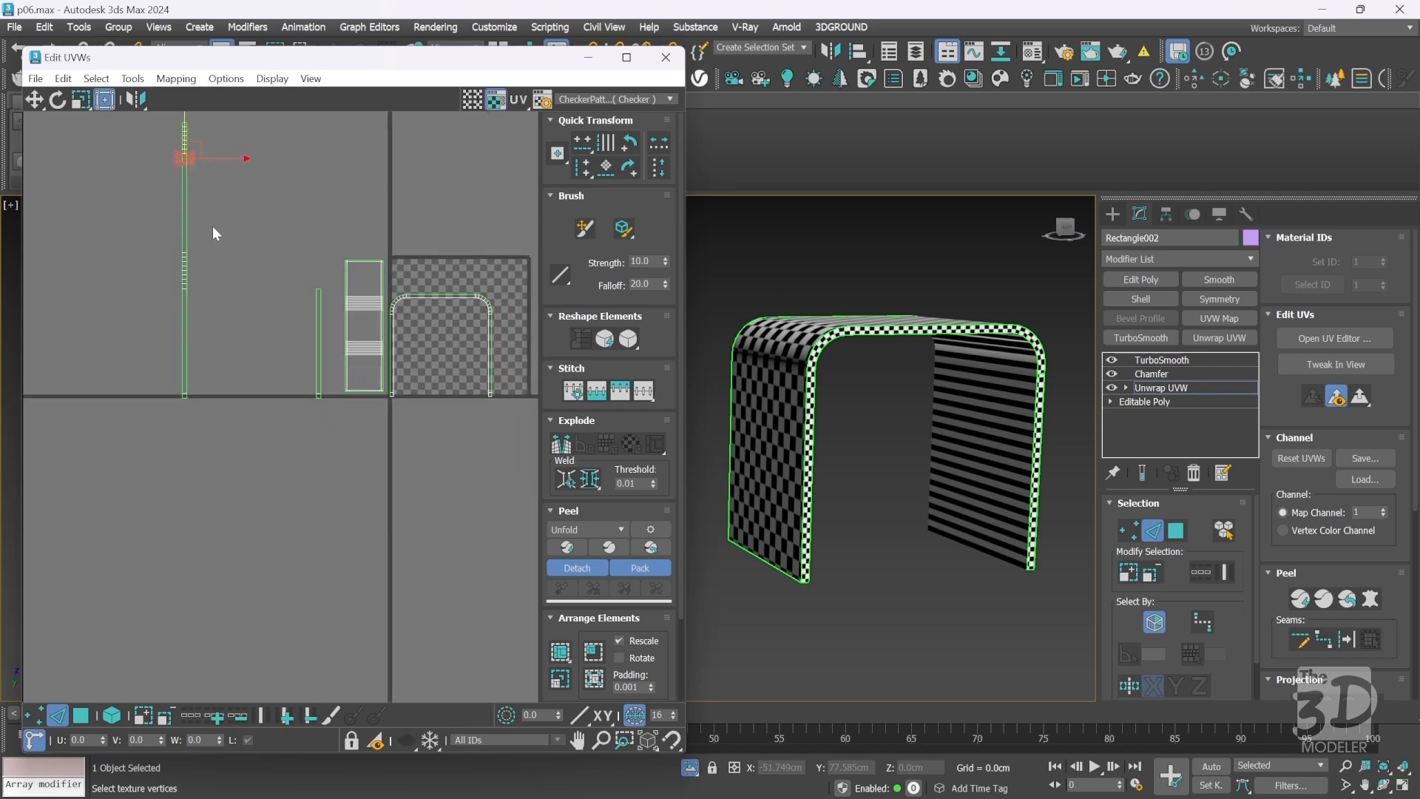
{"action": "scroll", "coordinate": [186, 136], "scroll_direction": "up", "scroll_amount": 6}
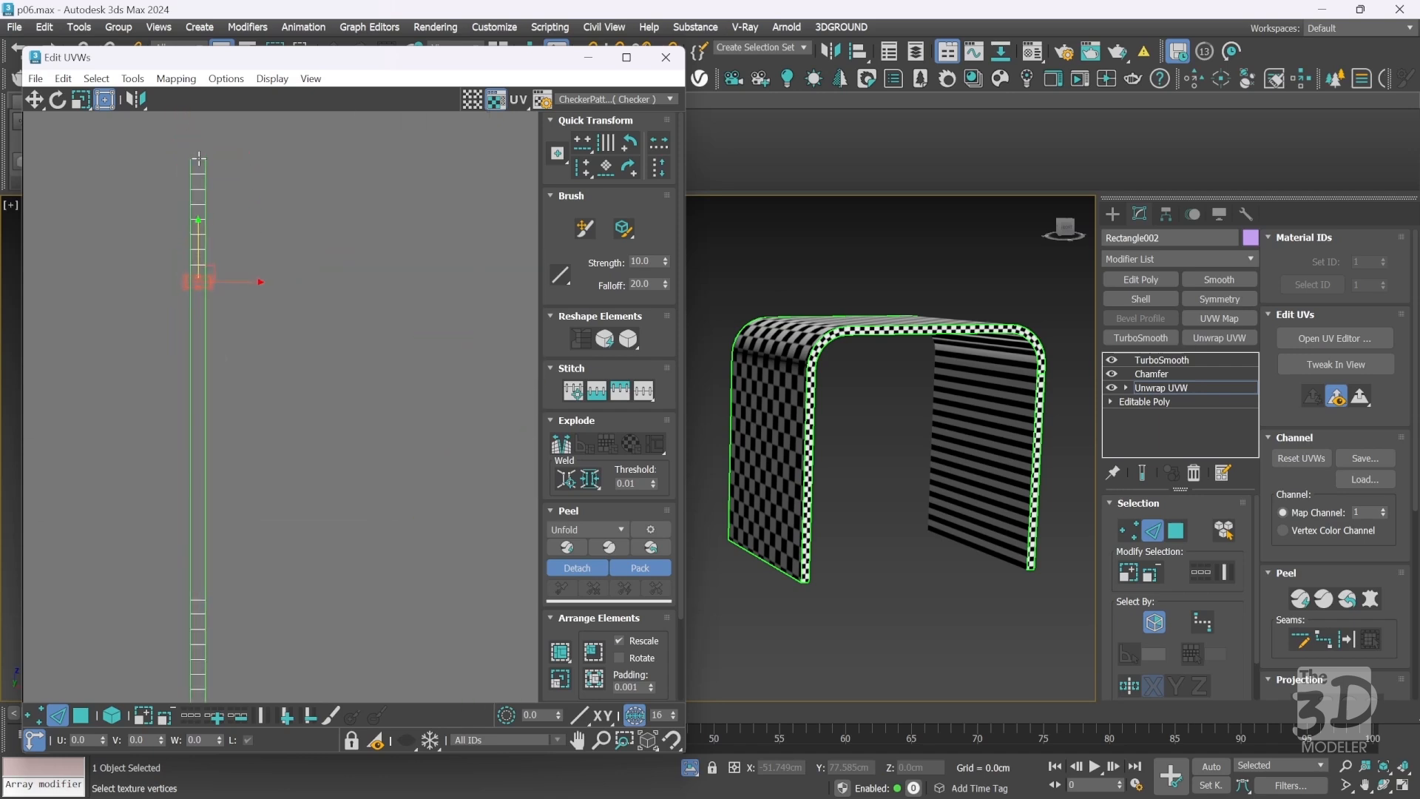
{"action": "left_click_drag", "start_coordinate": [196, 281], "coordinate": [196, 158]}
{"action": "left_click", "coordinate": [339, 440]}
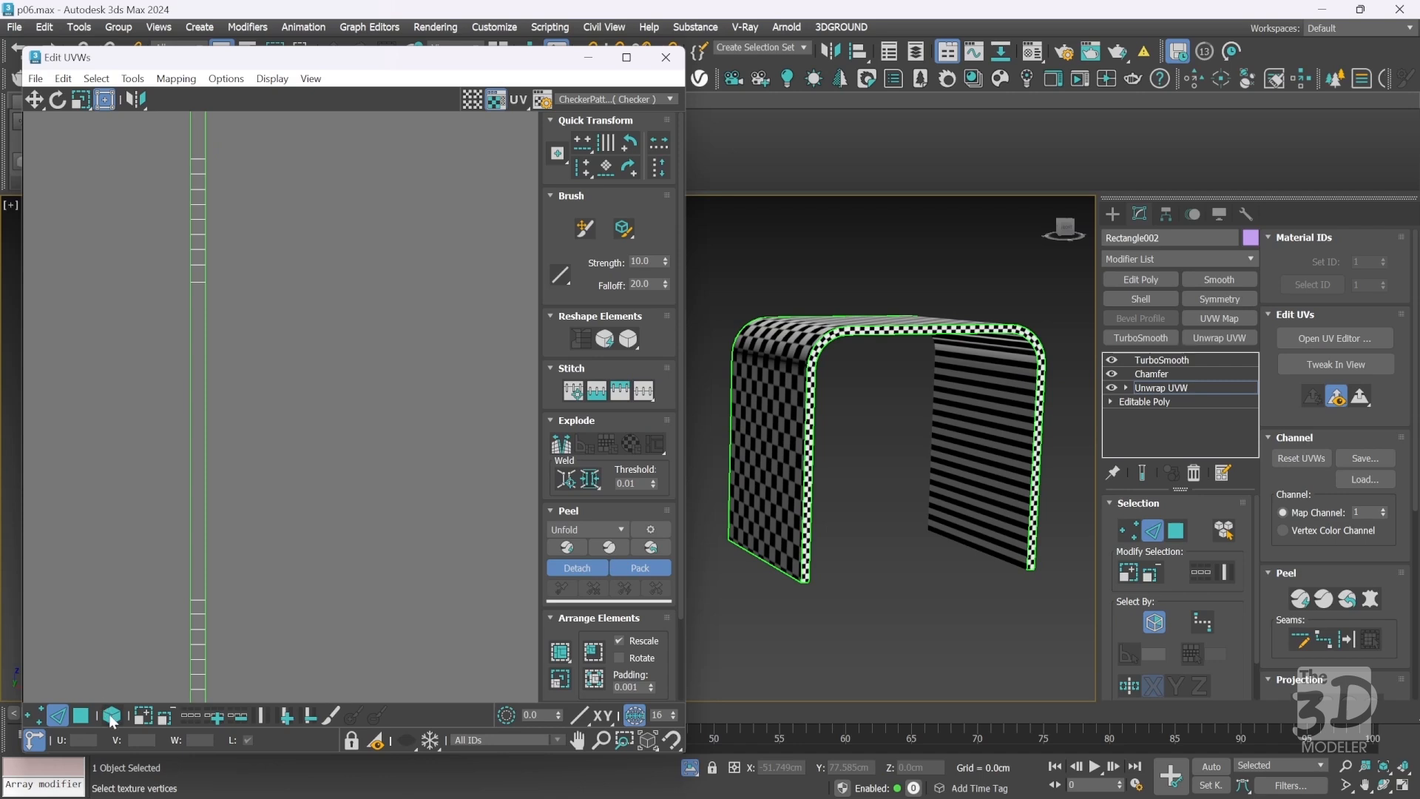
Select the whole rim strip as one element and frame it to check that it is continuous.
{"action": "left_click", "coordinate": [111, 713]}
{"action": "left_click", "coordinate": [86, 714]}
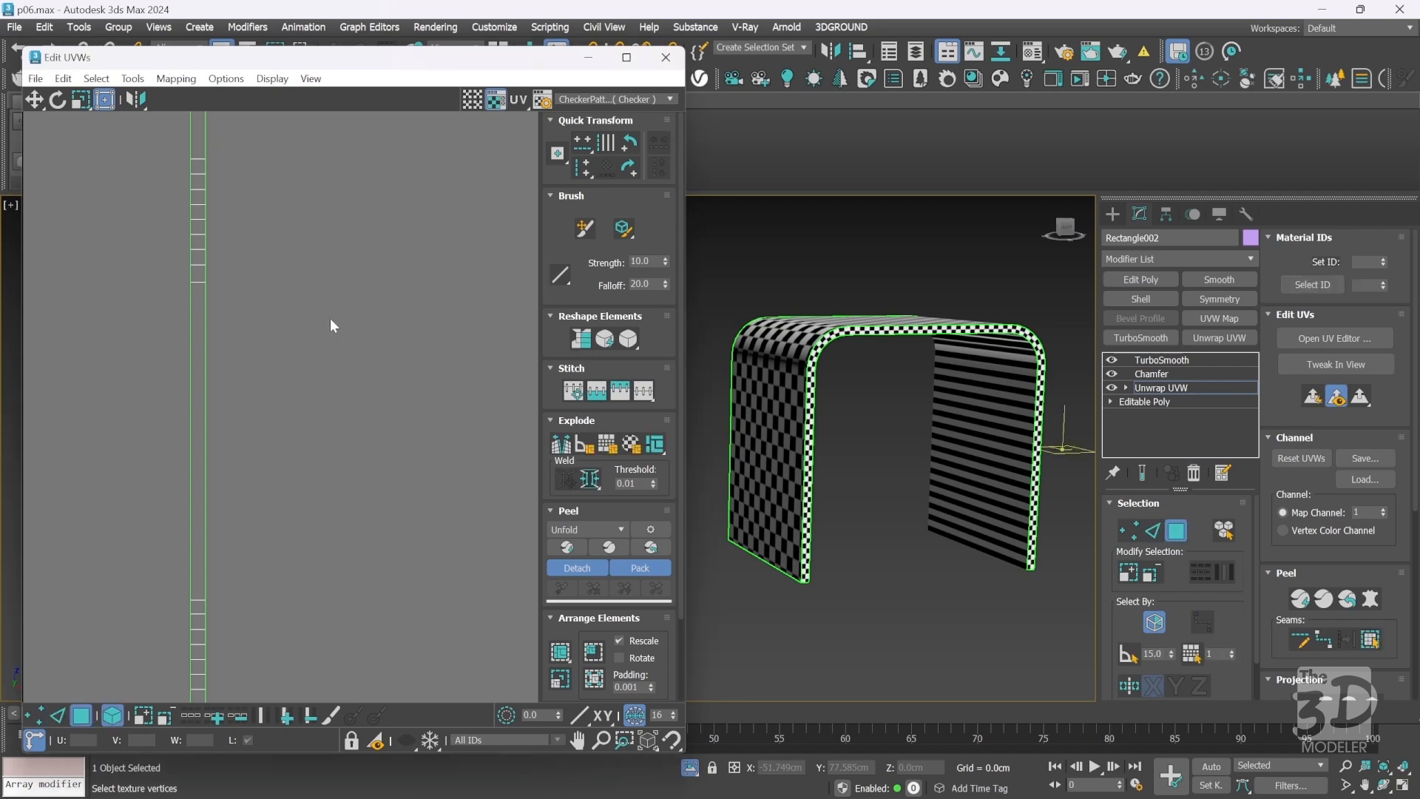
{"action": "left_click_drag", "start_coordinate": [330, 318], "coordinate": [158, 473]}
{"action": "key", "text": "z"}
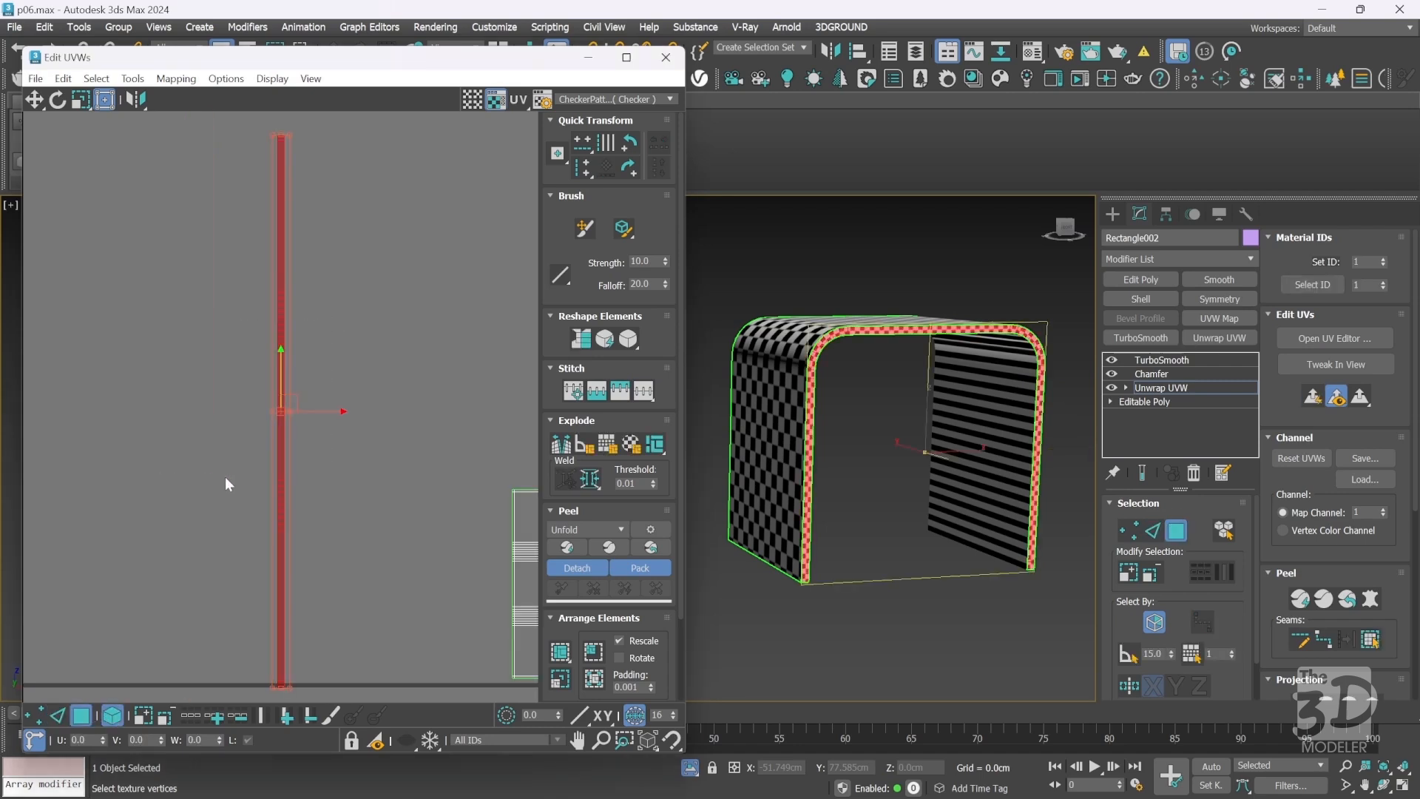
{"action": "left_click", "coordinate": [343, 482]}
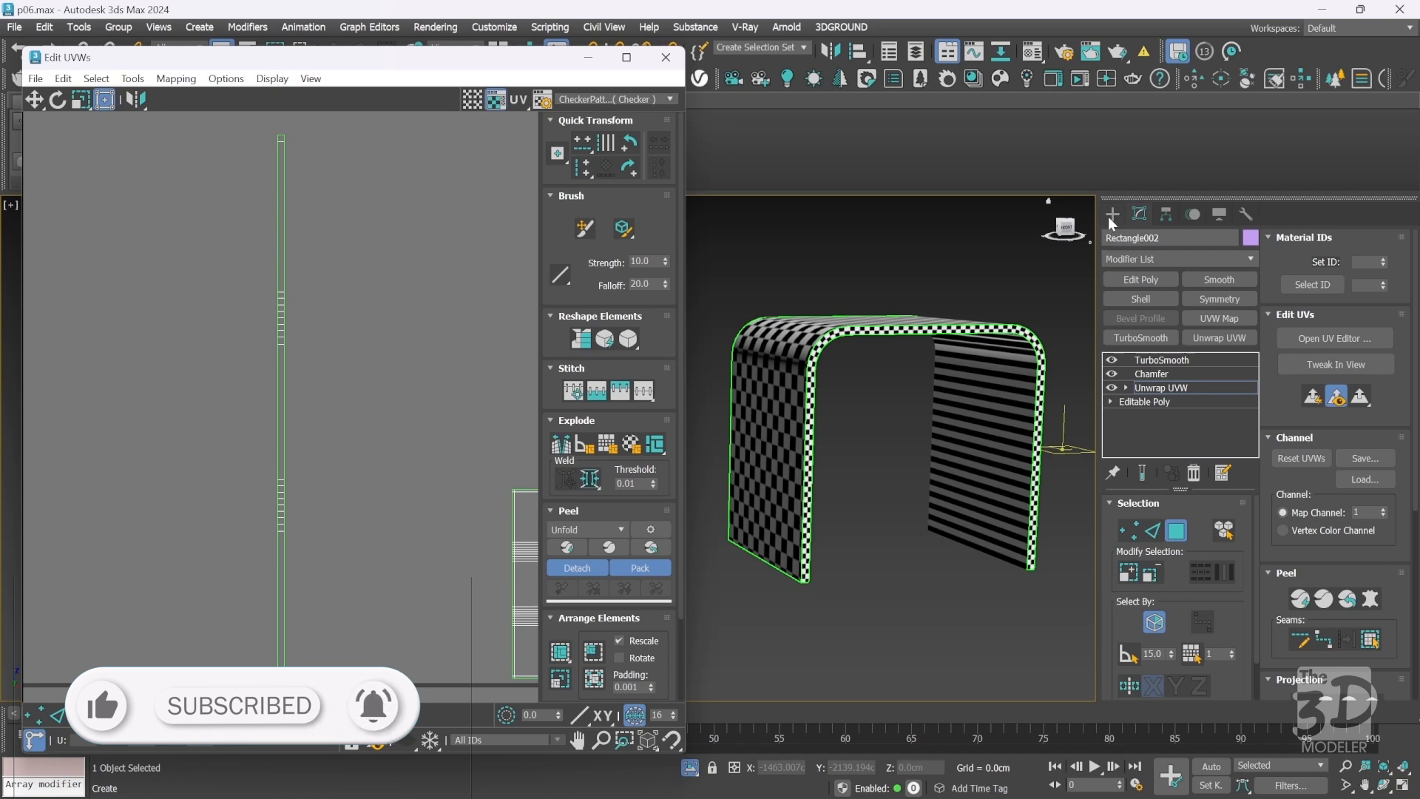
Select all UV pieces of the shell and pack them into the checker tile.
{"action": "left_click_drag", "start_coordinate": [1067, 230], "coordinate": [1030, 231]}
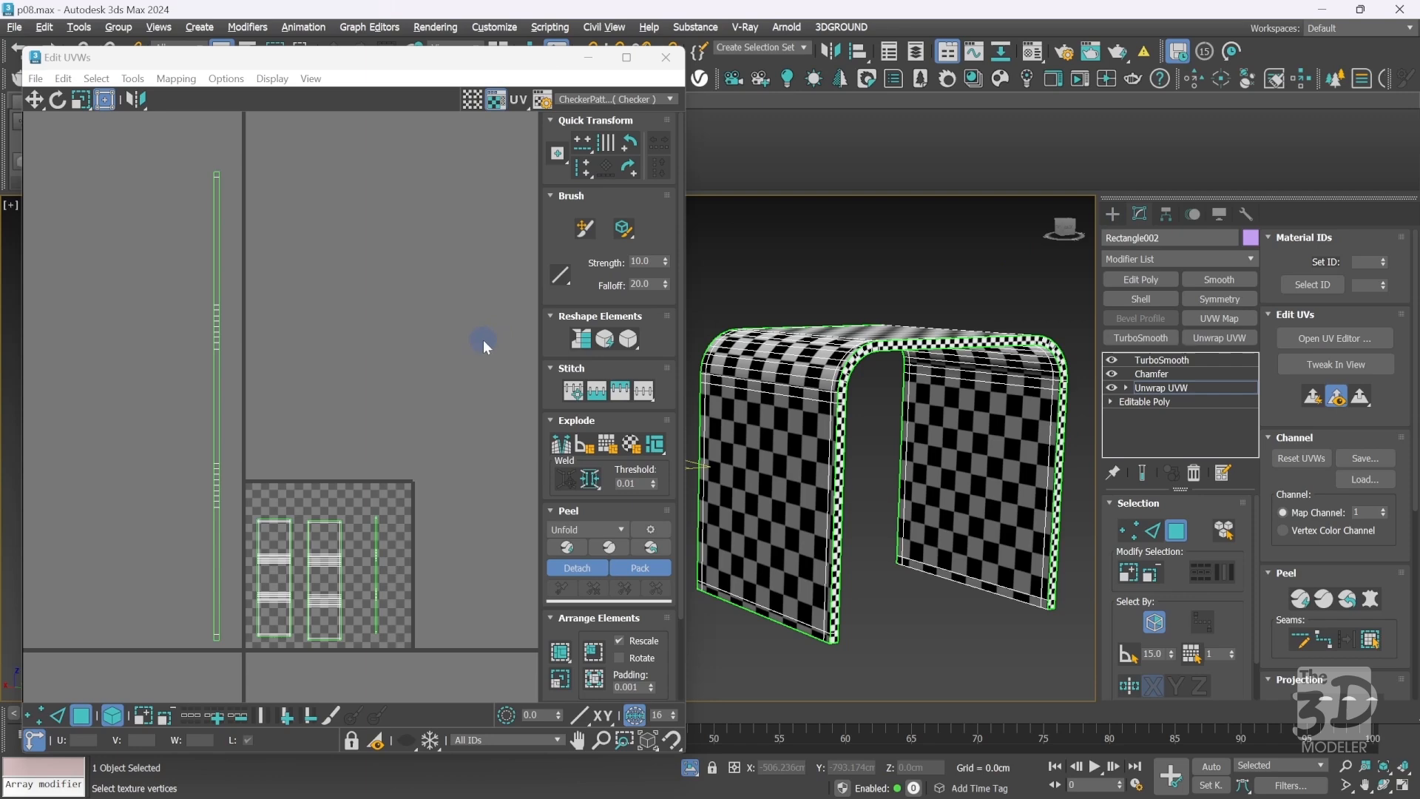
{"action": "key", "text": "ctrl+a"}
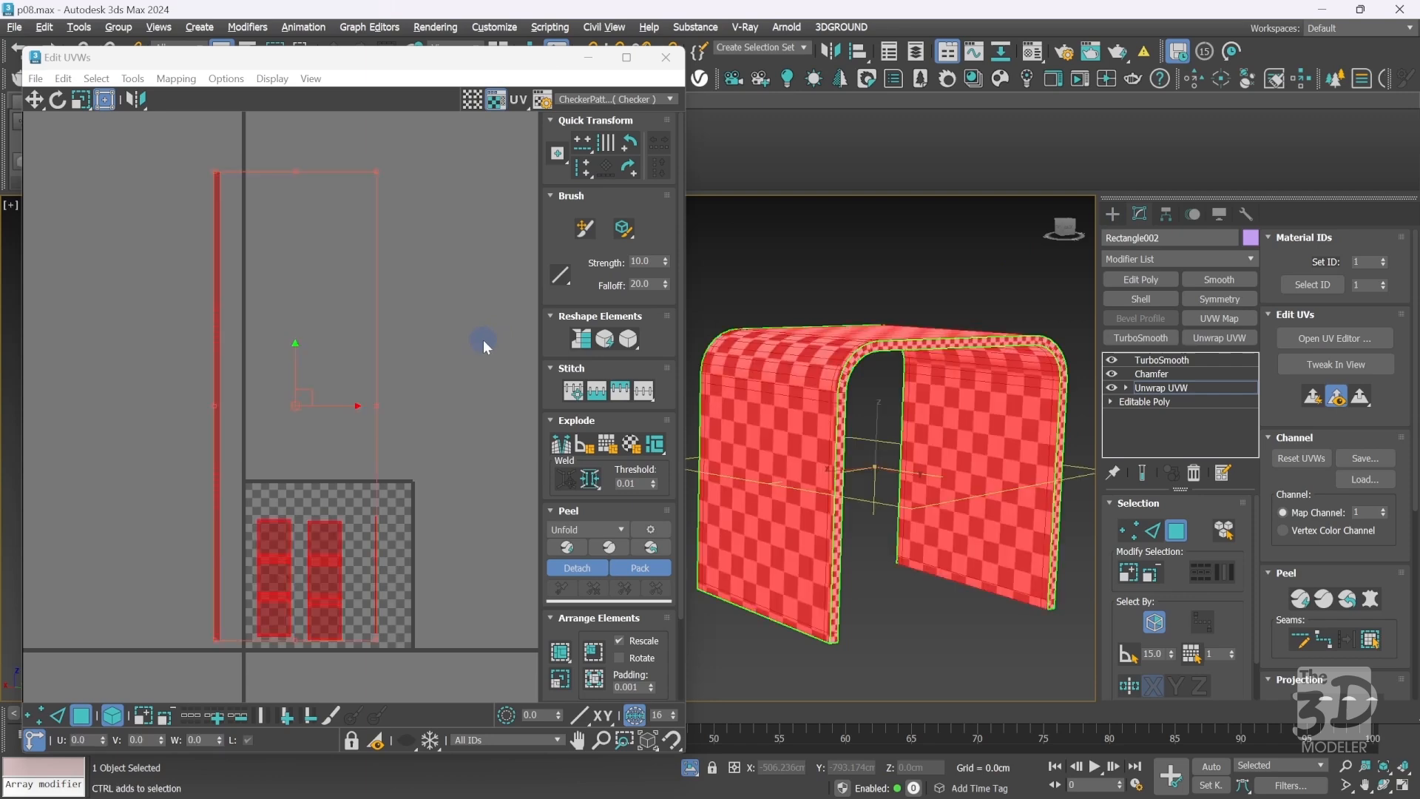
{"action": "left_click", "coordinate": [594, 679]}
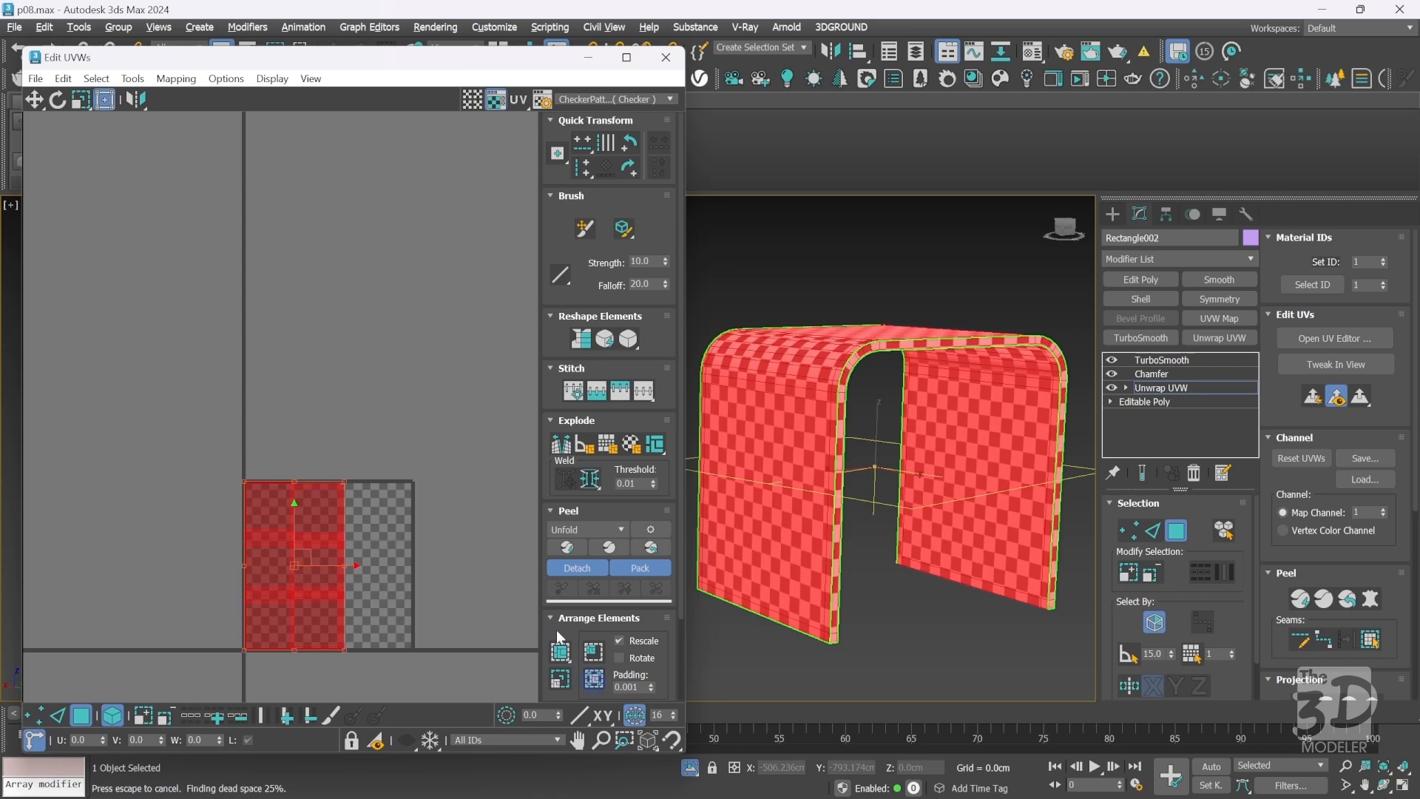
{"action": "left_click", "coordinate": [472, 433]}
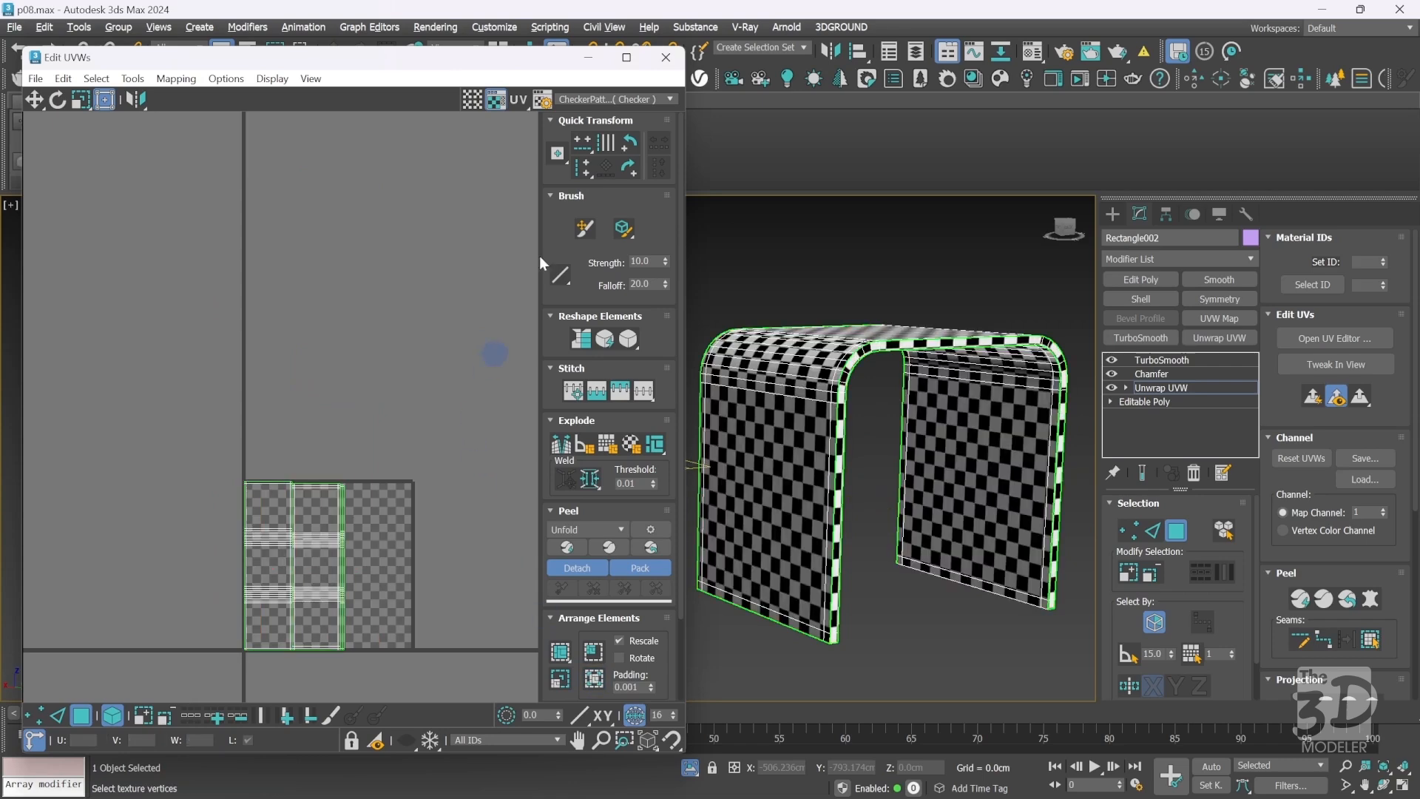
Close the UV editor, return to the TurboSmooth level and hide the edged faces to inspect the checker pattern on the shell.
{"action": "left_click", "coordinate": [664, 62]}
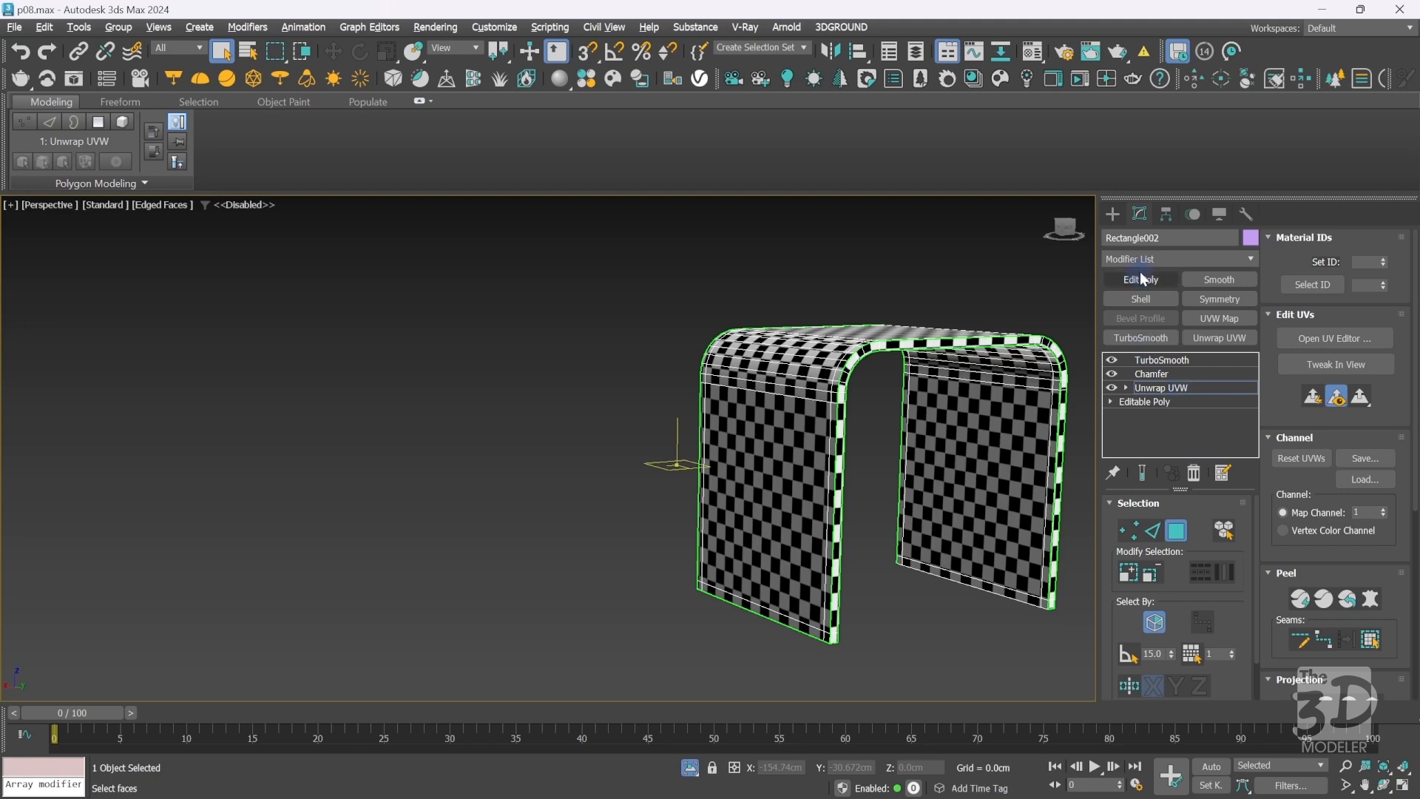
{"action": "left_click", "coordinate": [1163, 359]}
{"action": "left_click", "coordinate": [1112, 213]}
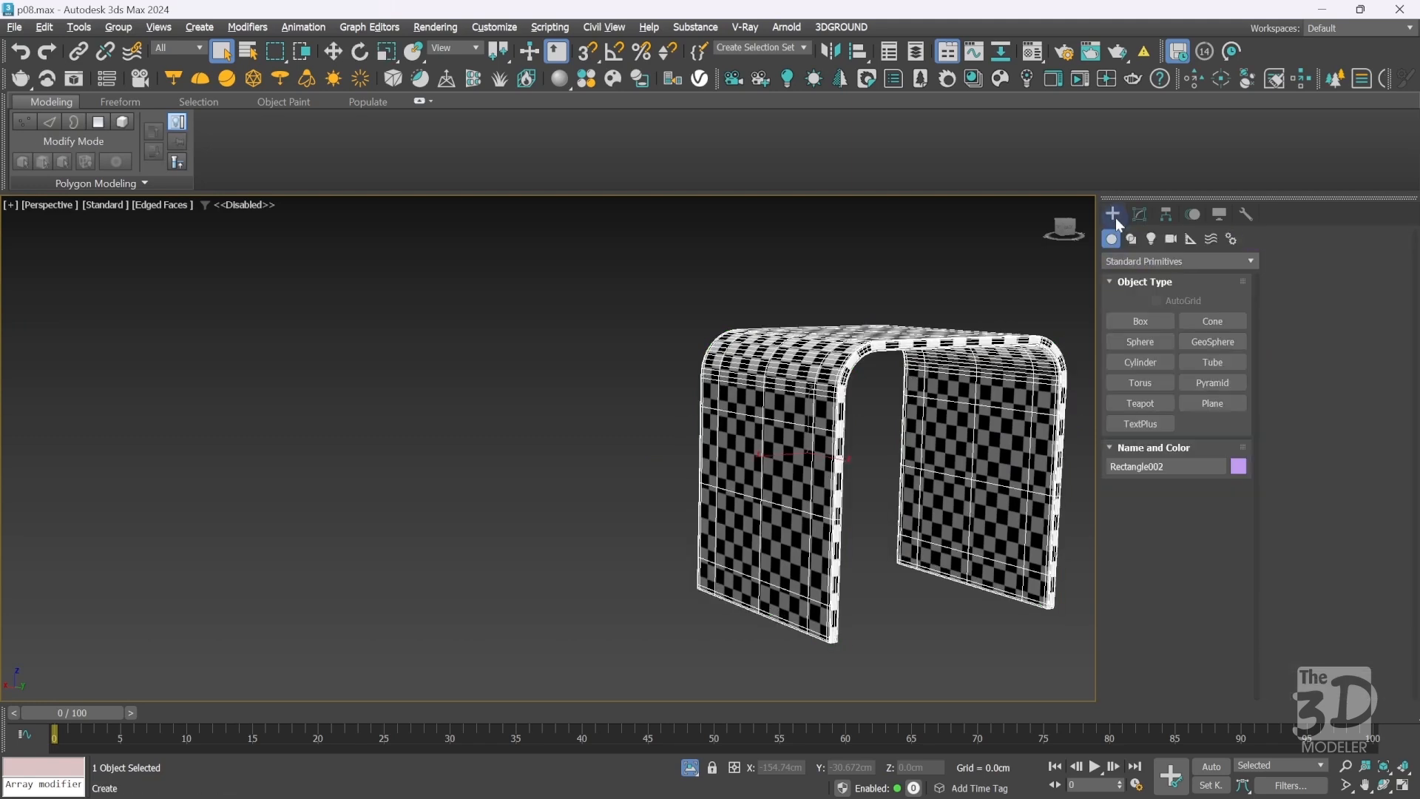
{"action": "key", "text": "F4"}
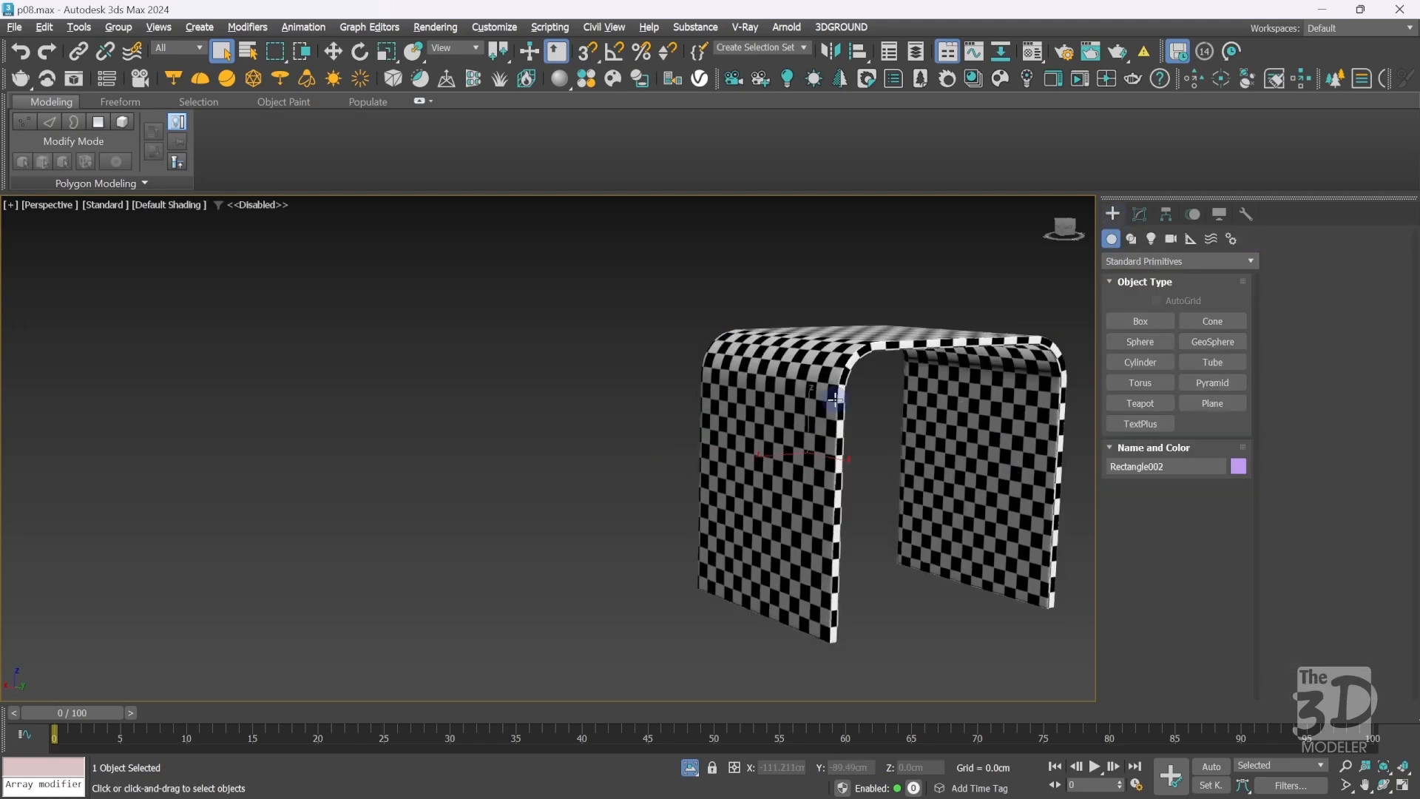
{"action": "left_click_drag", "start_coordinate": [1062, 224], "coordinate": [1011, 238]}
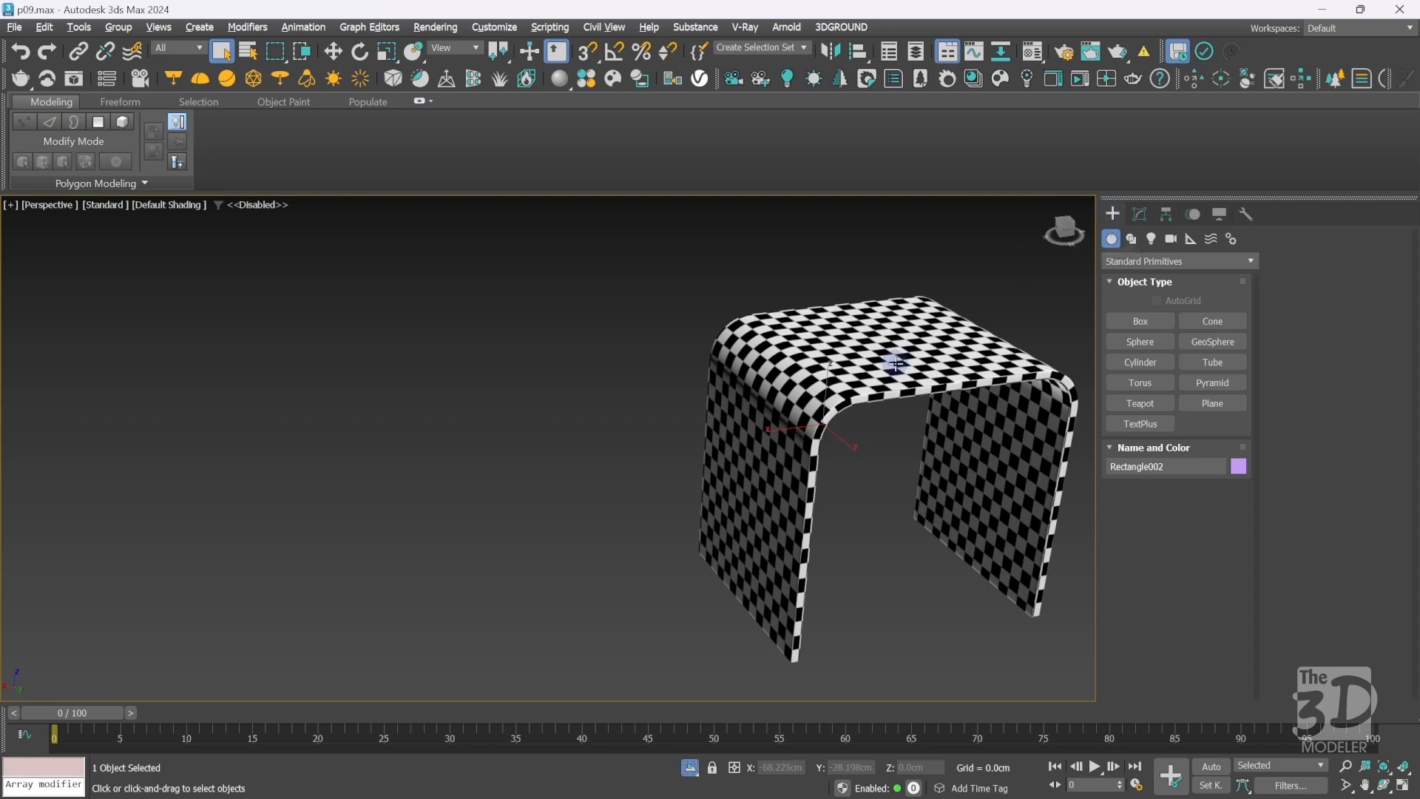
Exit isolation of the shell, select the inner carcass and its bottom panel from the front, and isolate the two together.
{"action": "left_click", "coordinate": [691, 767]}
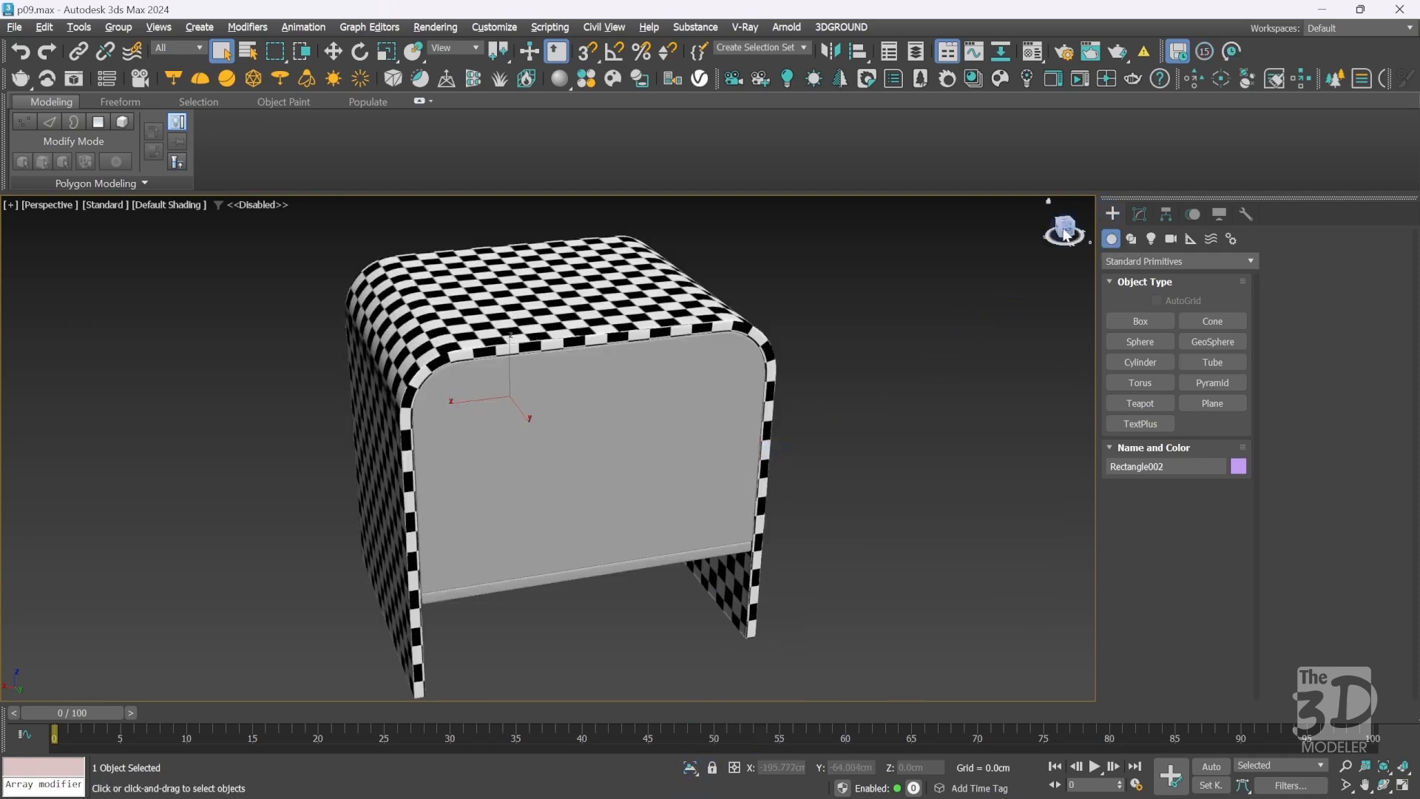
{"action": "left_click_drag", "start_coordinate": [1065, 235], "coordinate": [739, 222]}
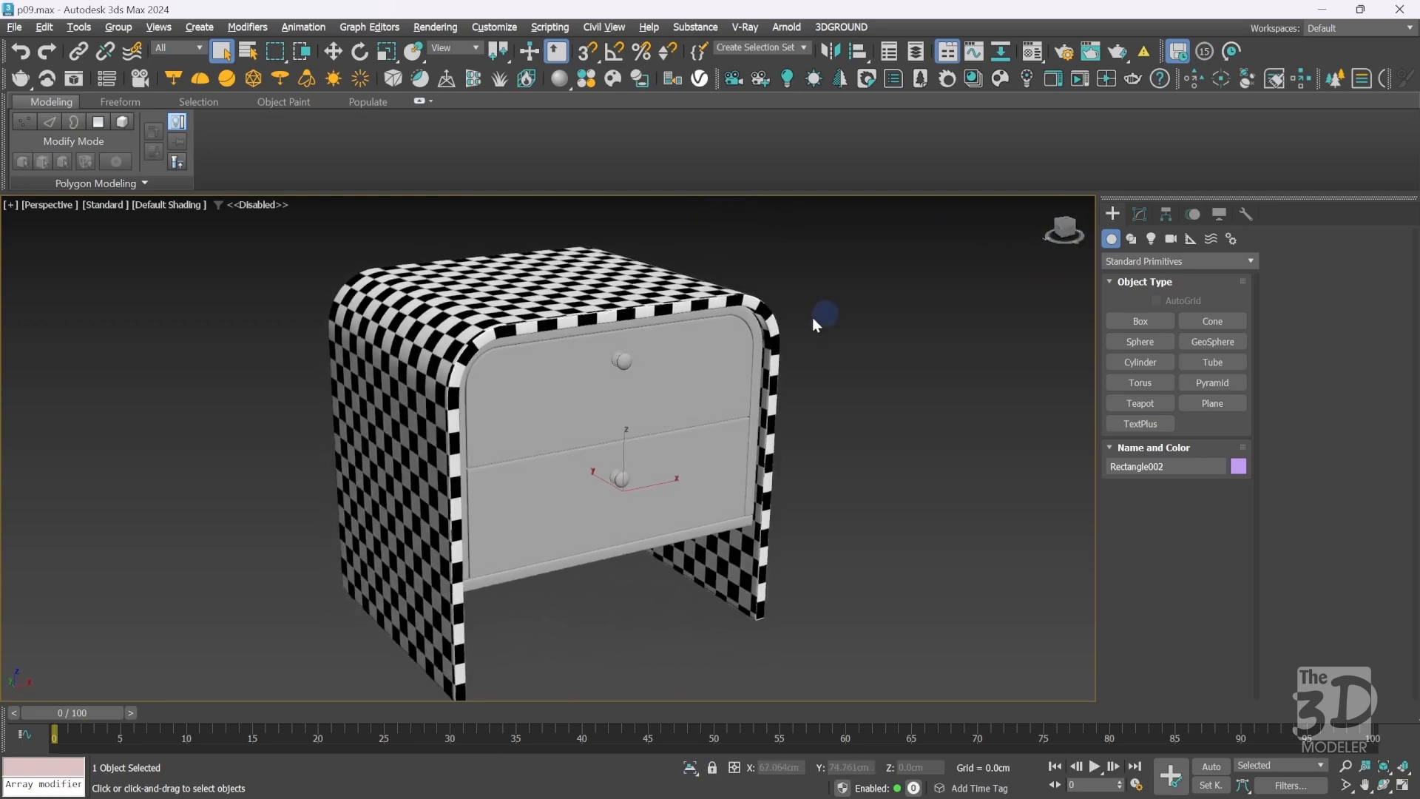
{"action": "left_click", "coordinate": [755, 354]}
{"action": "left_click", "coordinate": [635, 558]}
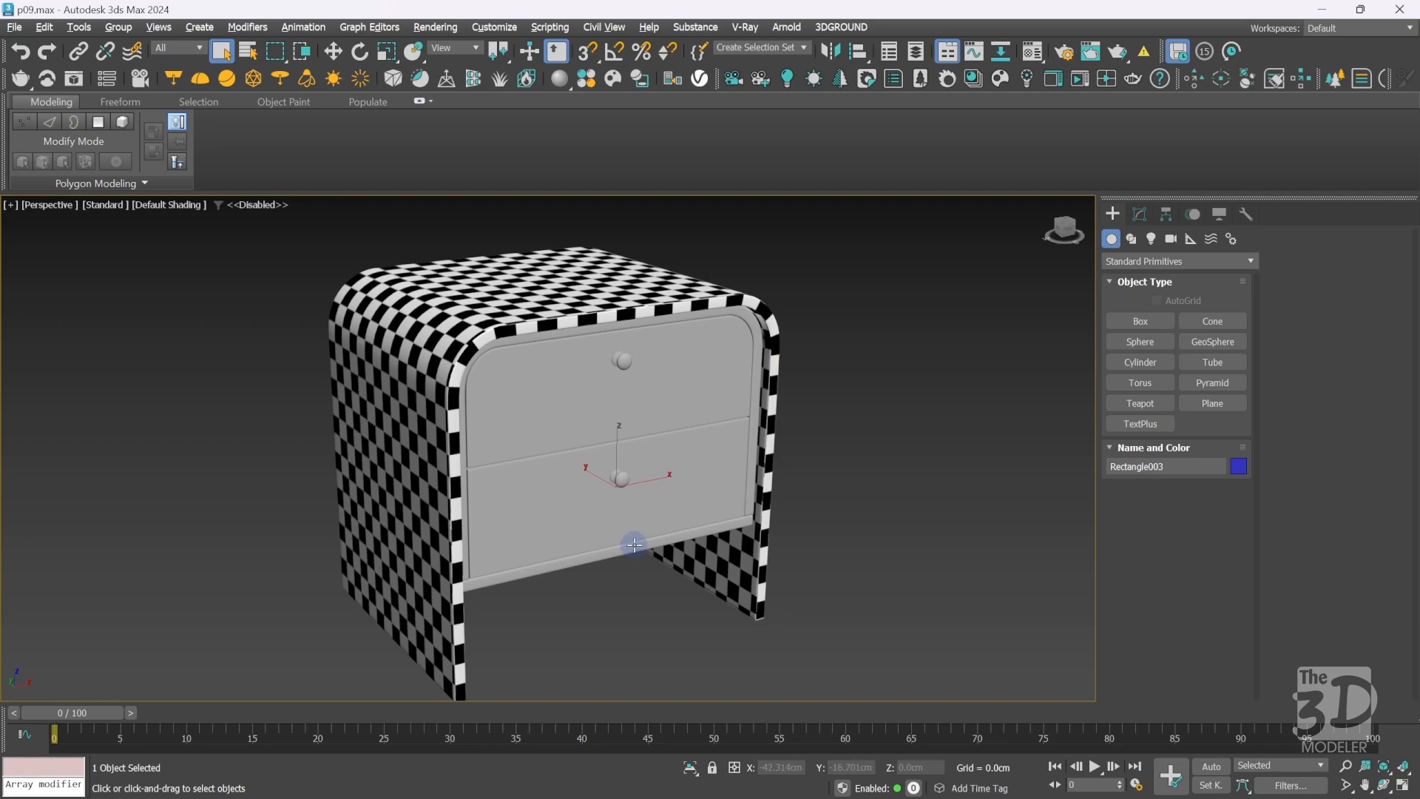
{"action": "left_click", "coordinate": [635, 545], "text": "ctrl"}
{"action": "key", "text": "alt+q"}
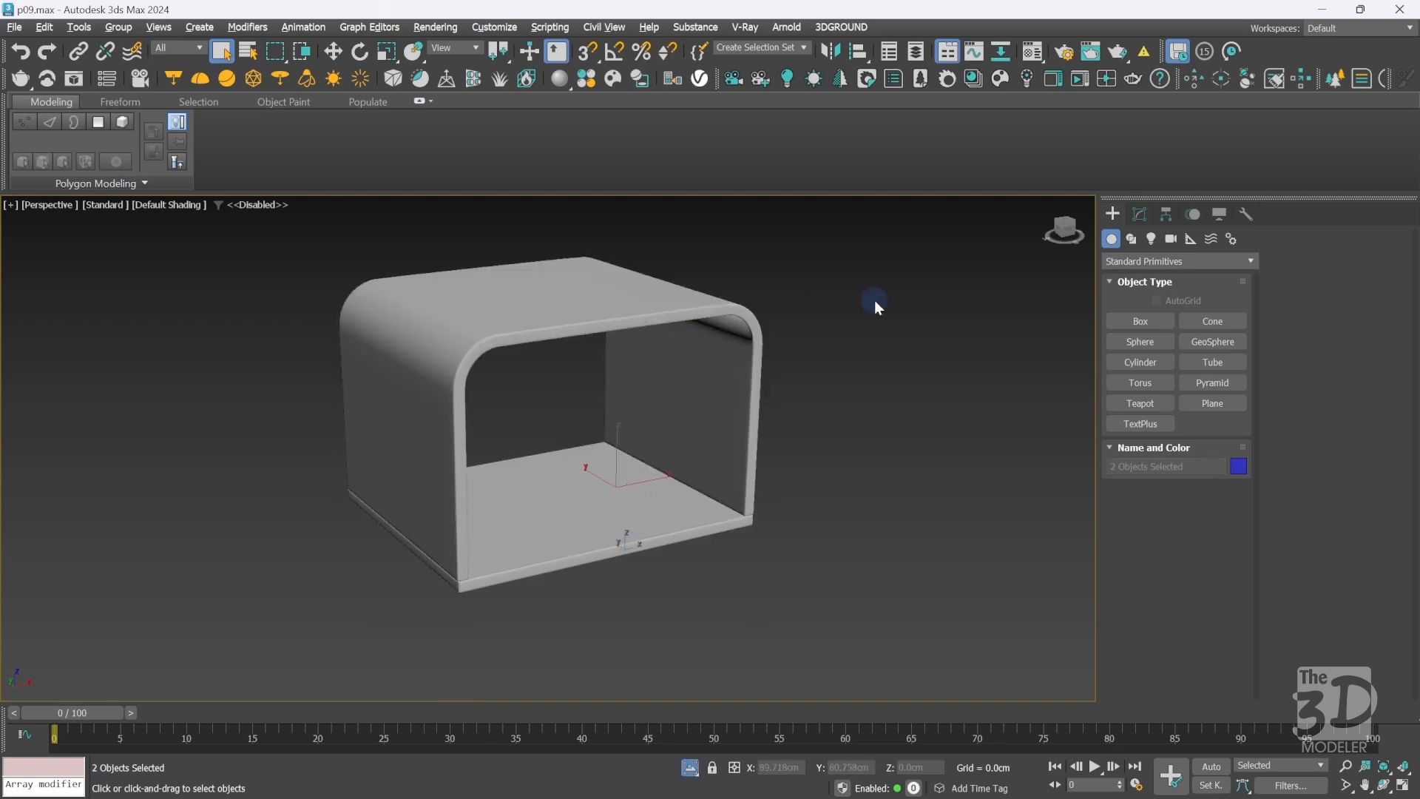
{"action": "left_click_drag", "start_coordinate": [1067, 235], "coordinate": [1034, 231]}
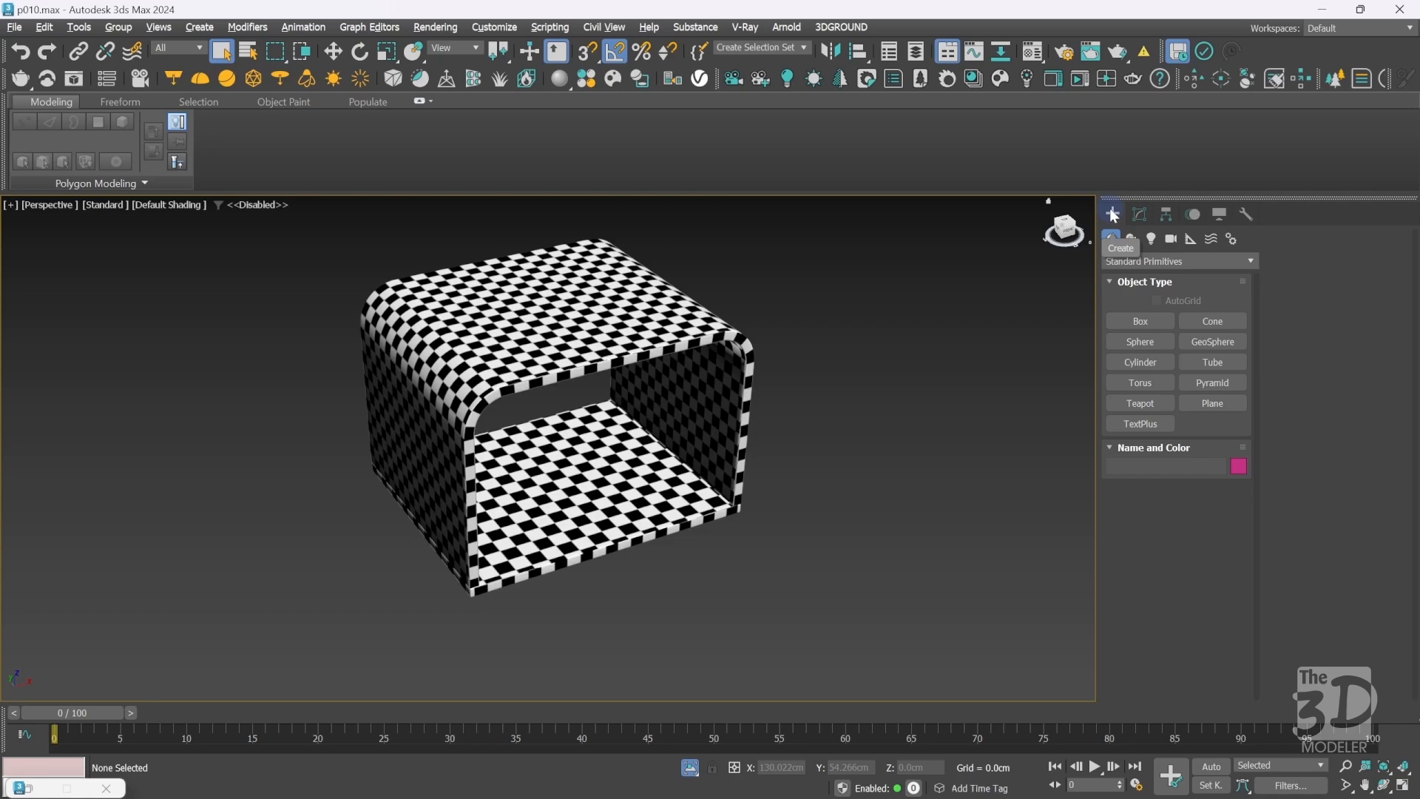
Exit isolation of the inner carcass and isolate the nightstand's back panel.
{"action": "mouse_move", "coordinate": [1069, 236]}
{"action": "left_mouse_down"}
{"action": "mouse_move", "coordinate": [758, 218]}
{"action": "mouse_move", "coordinate": [786, 237]}
{"action": "mouse_move", "coordinate": [1065, 225]}
{"action": "mouse_move", "coordinate": [1033, 220]}
{"action": "mouse_move", "coordinate": [730, 229]}
{"action": "mouse_move", "coordinate": [892, 251]}
{"action": "mouse_move", "coordinate": [1063, 228]}
{"action": "left_mouse_up"}
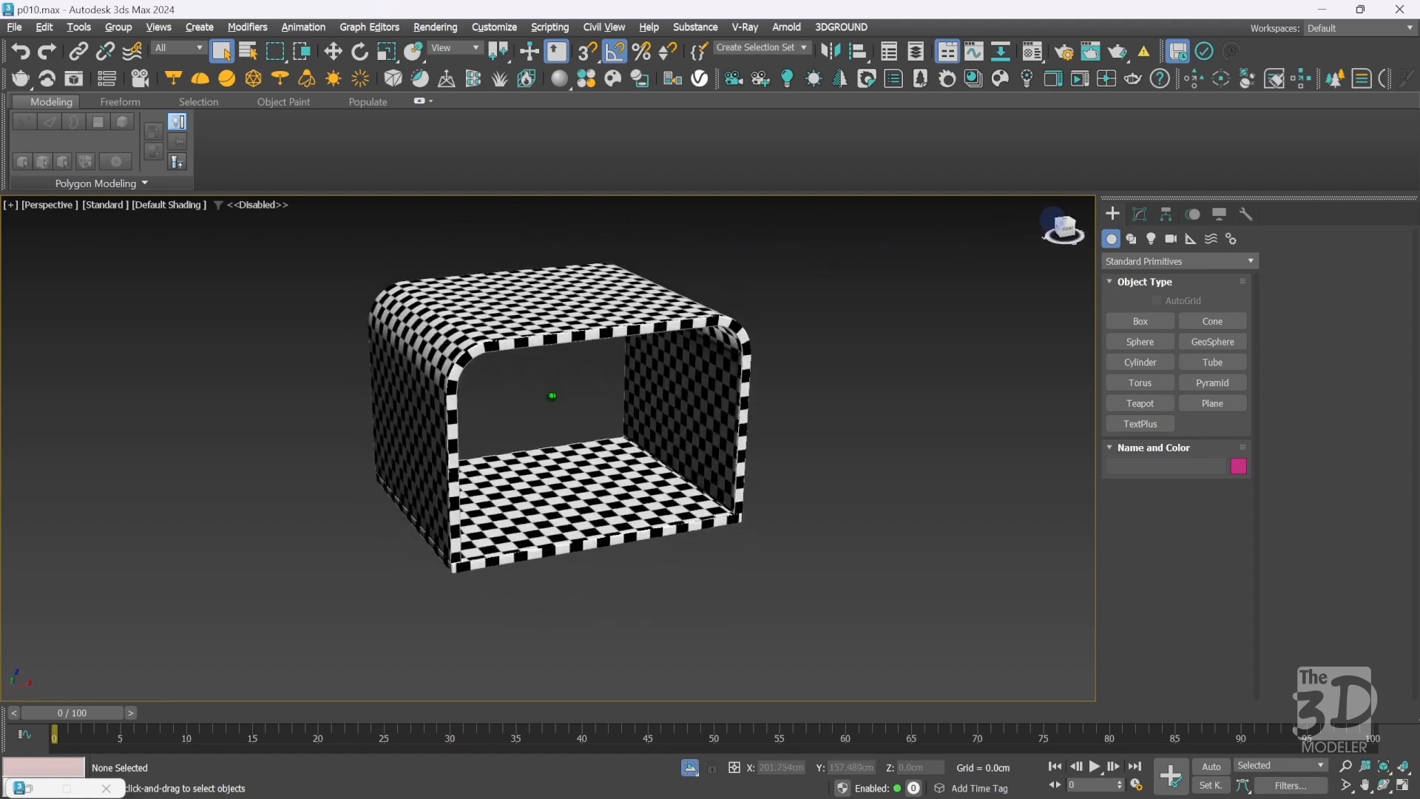
{"action": "left_click", "coordinate": [689, 764]}
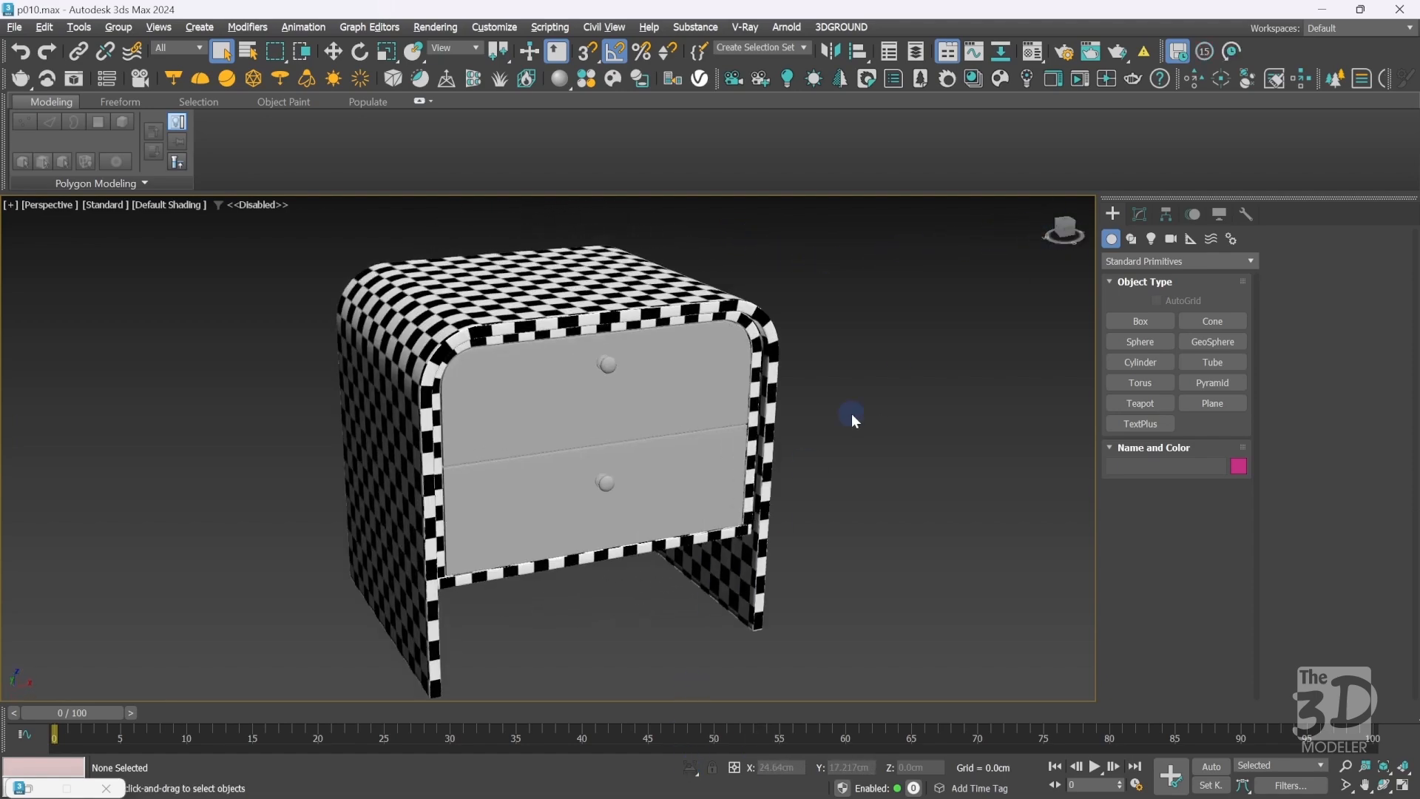
{"action": "mouse_move", "coordinate": [1065, 232]}
{"action": "left_mouse_down"}
{"action": "mouse_move", "coordinate": [916, 205]}
{"action": "mouse_move", "coordinate": [992, 227]}
{"action": "mouse_move", "coordinate": [1068, 215]}
{"action": "left_mouse_up"}
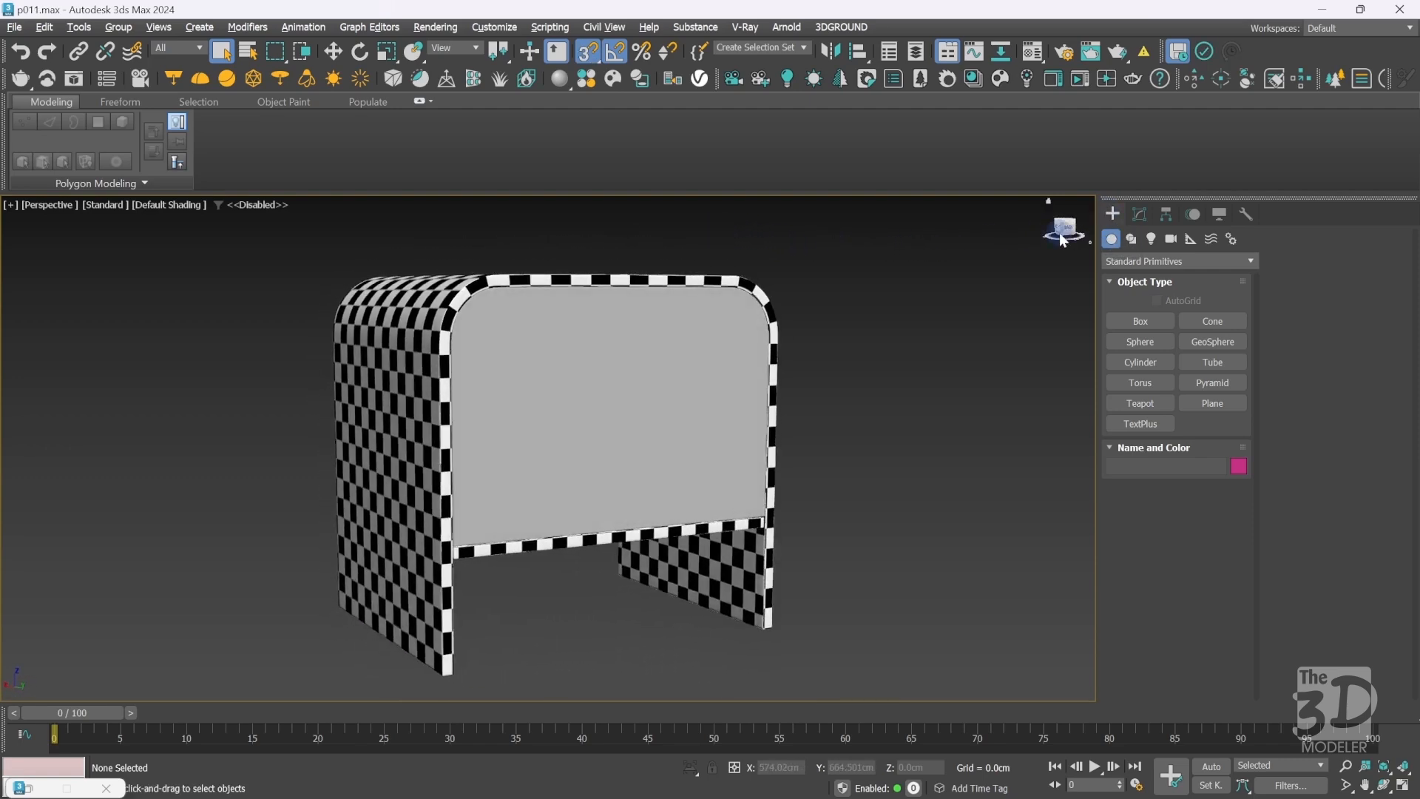
{"action": "left_click", "coordinate": [624, 357]}
{"action": "left_click_drag", "start_coordinate": [1066, 236], "coordinate": [1037, 235]}
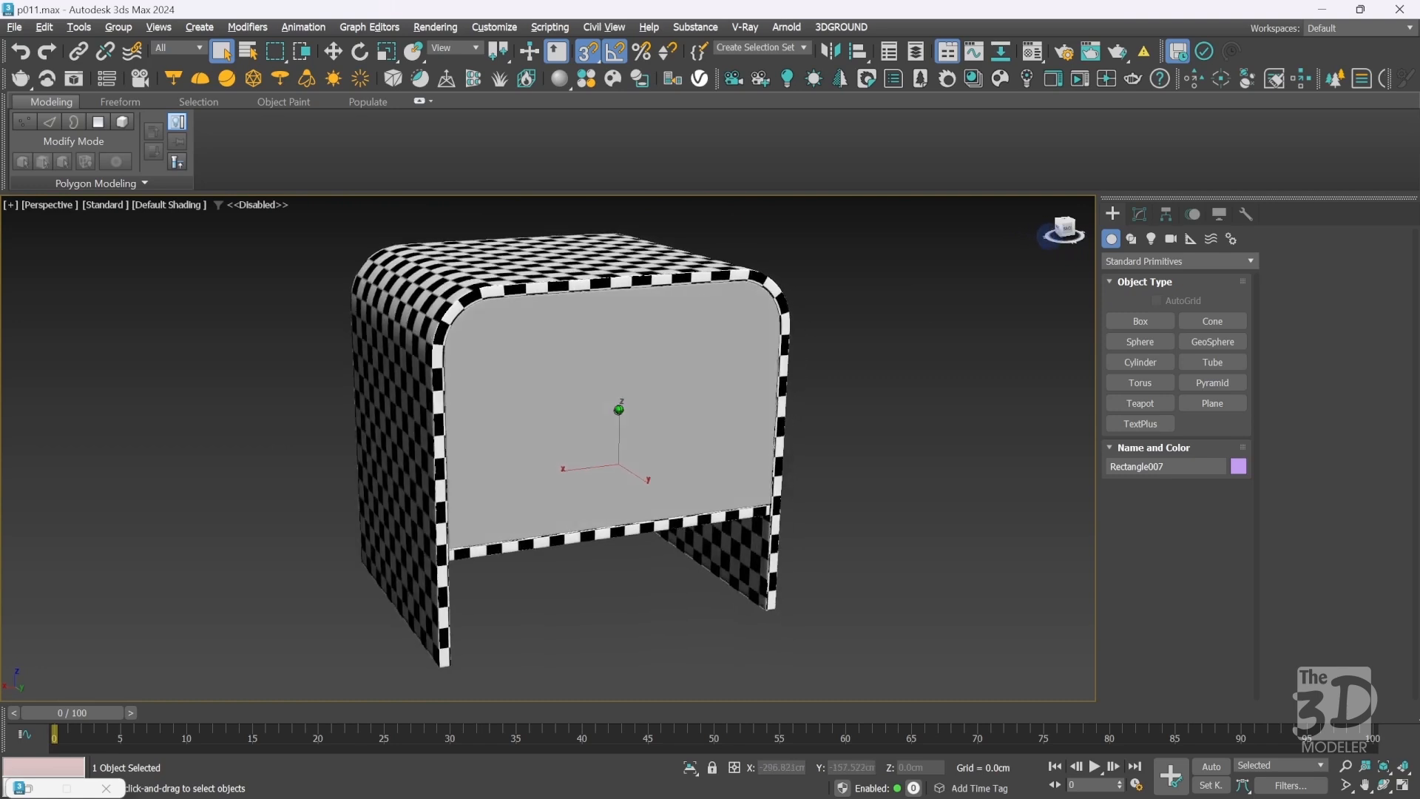
{"action": "key", "text": "alt+q"}
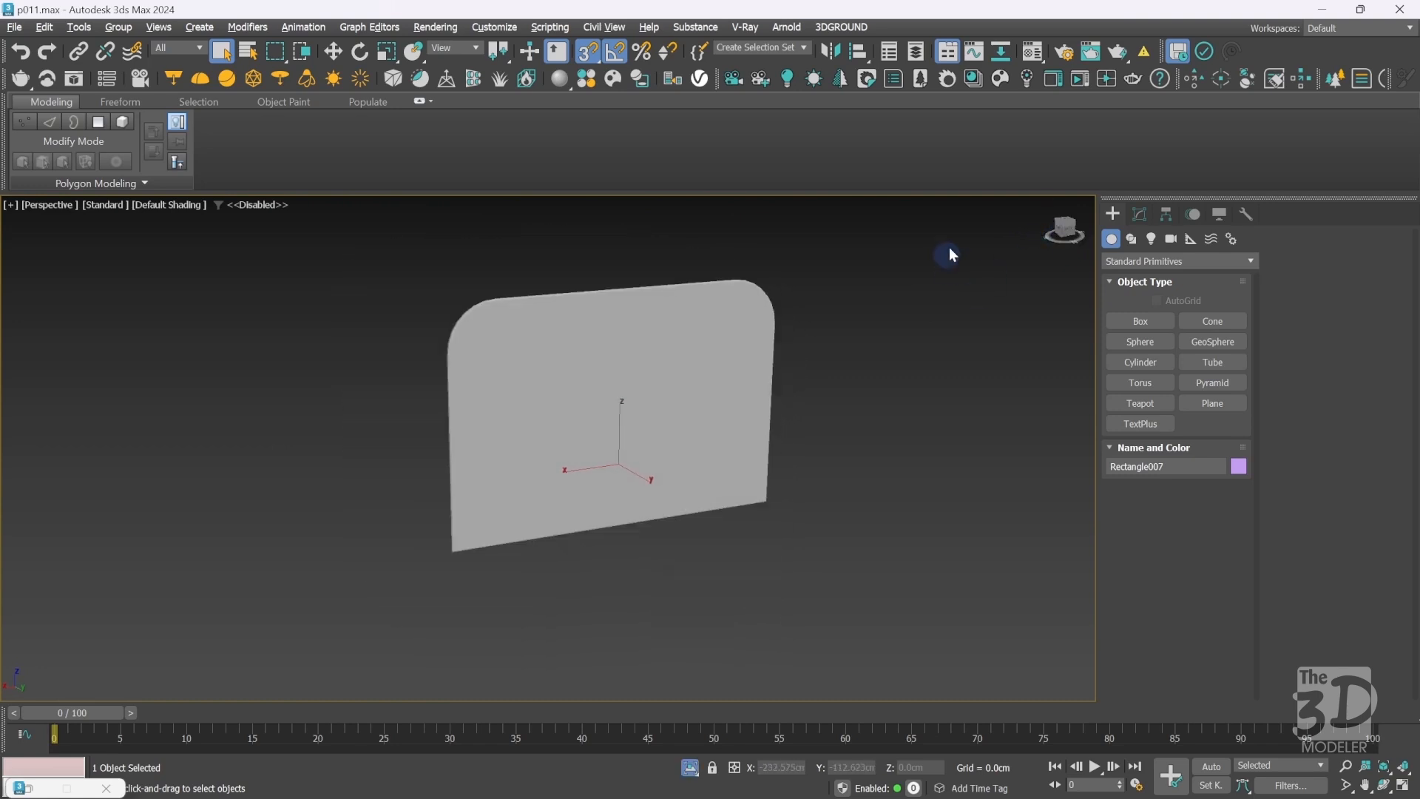
Collapse the back panel's modifier stack down to Shell, keeping Chamfer above it.
{"action": "left_click", "coordinate": [1139, 214]}
{"action": "left_click", "coordinate": [1149, 375]}
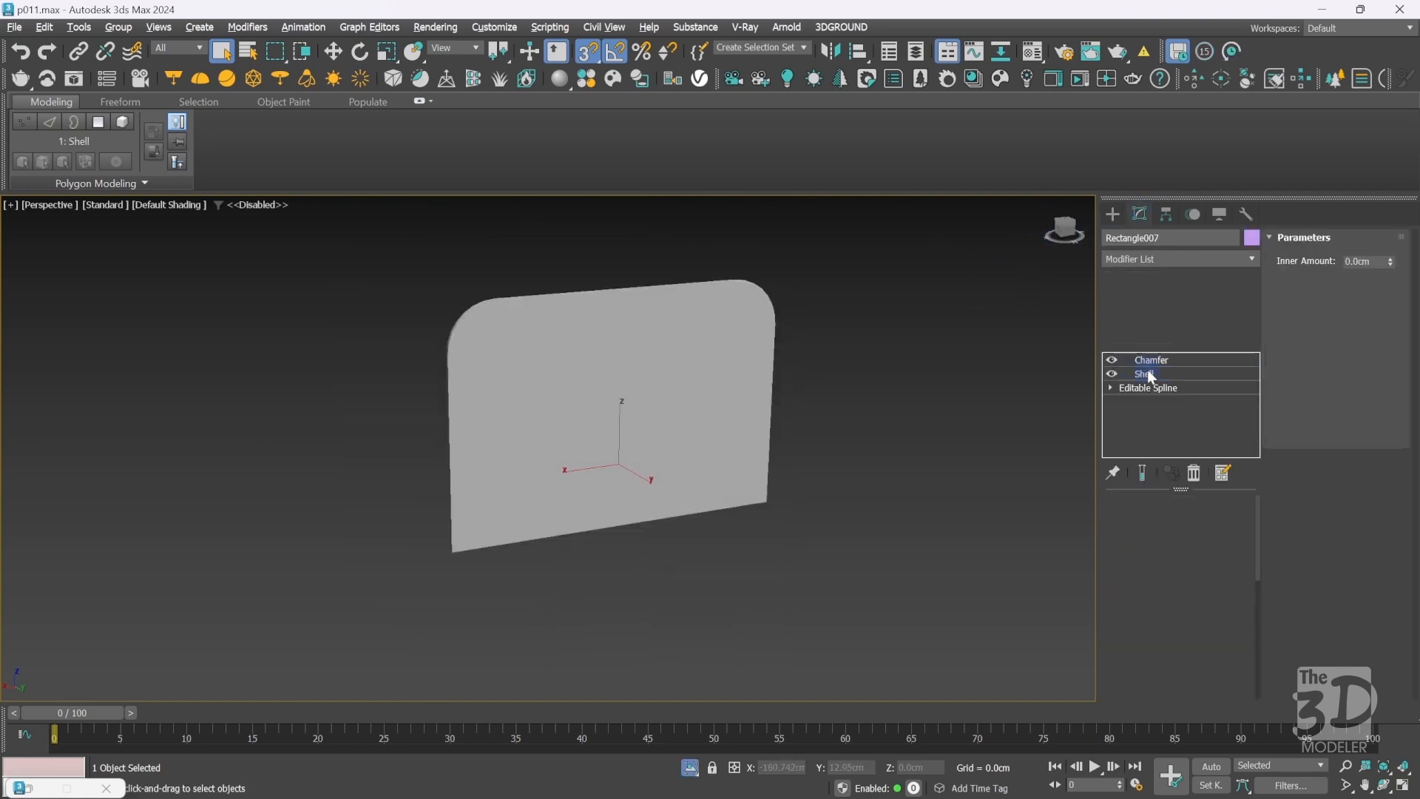
{"action": "right_click", "coordinate": [1149, 375]}
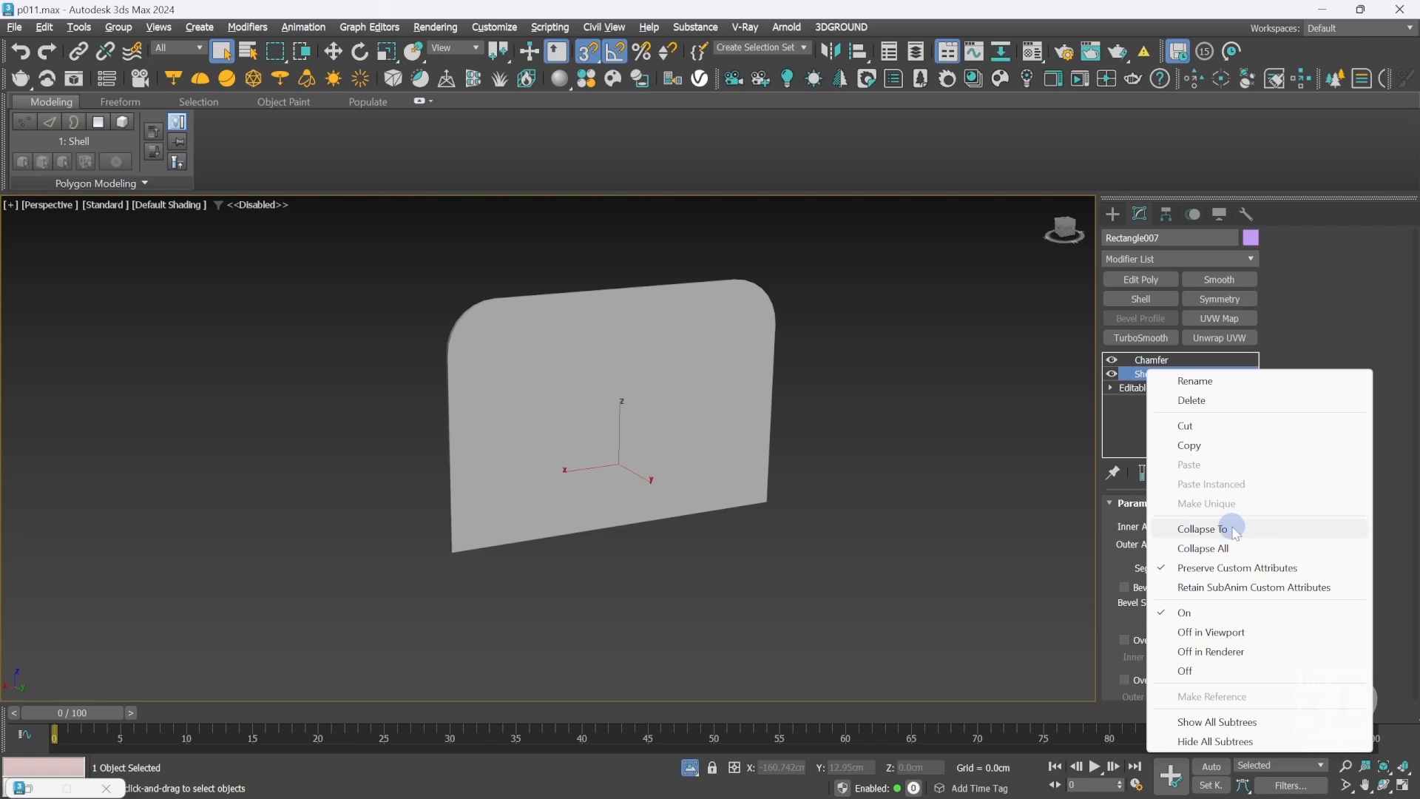
{"action": "left_click", "coordinate": [1235, 530]}
Add an Unwrap UVW modifier between the back panel's Editable Mesh and Chamfer and open its UV editor beside the model.
{"action": "left_click", "coordinate": [1171, 374]}
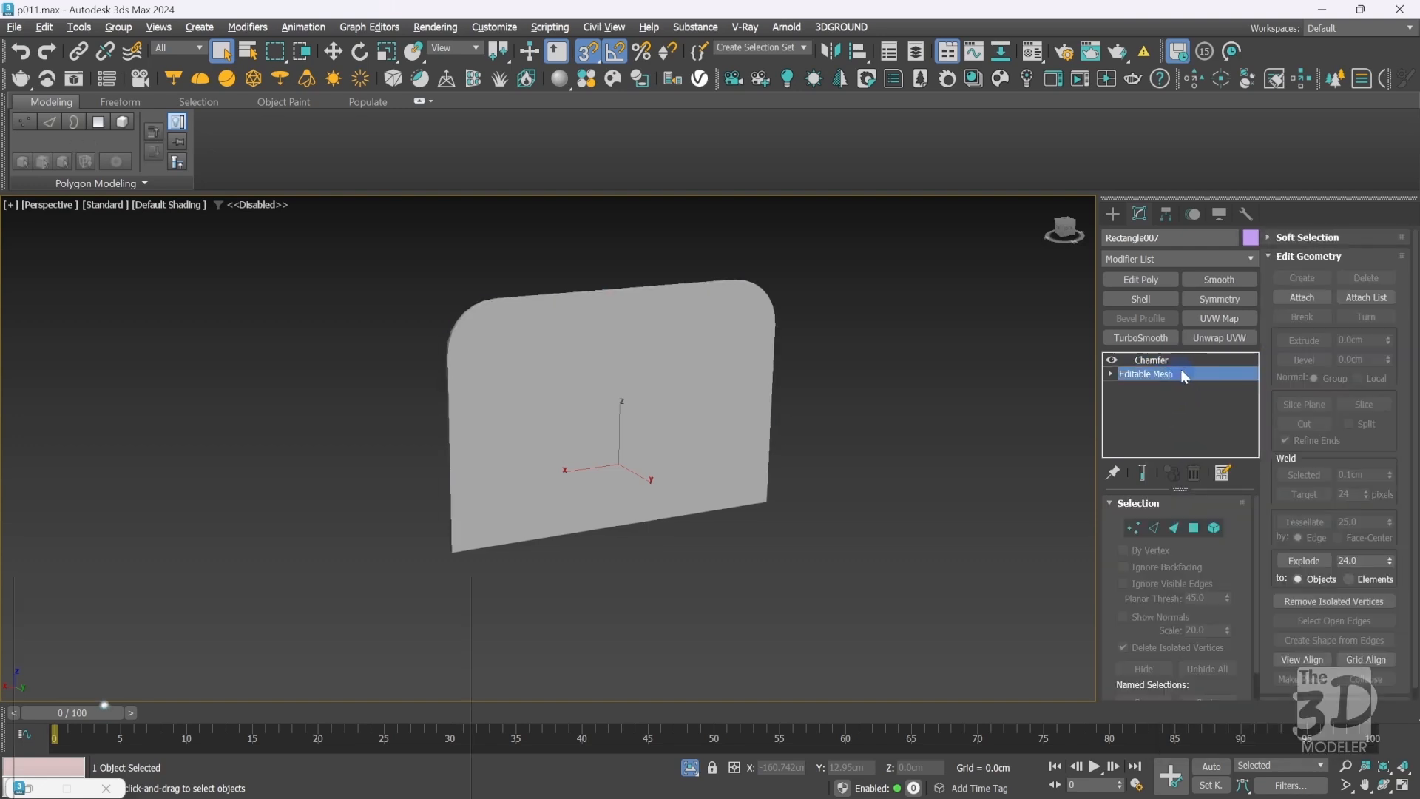
{"action": "left_click", "coordinate": [1228, 341]}
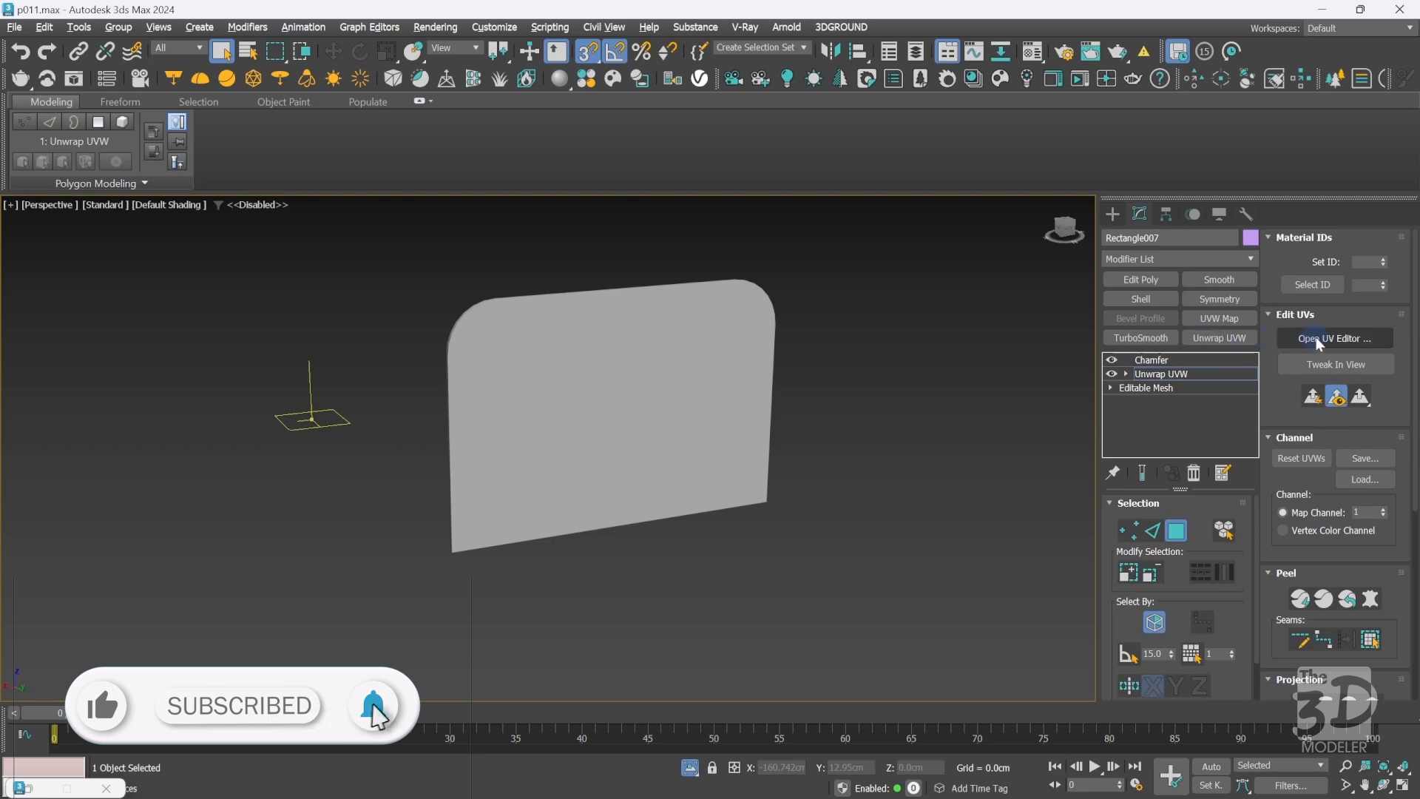
{"action": "left_click", "coordinate": [1335, 338]}
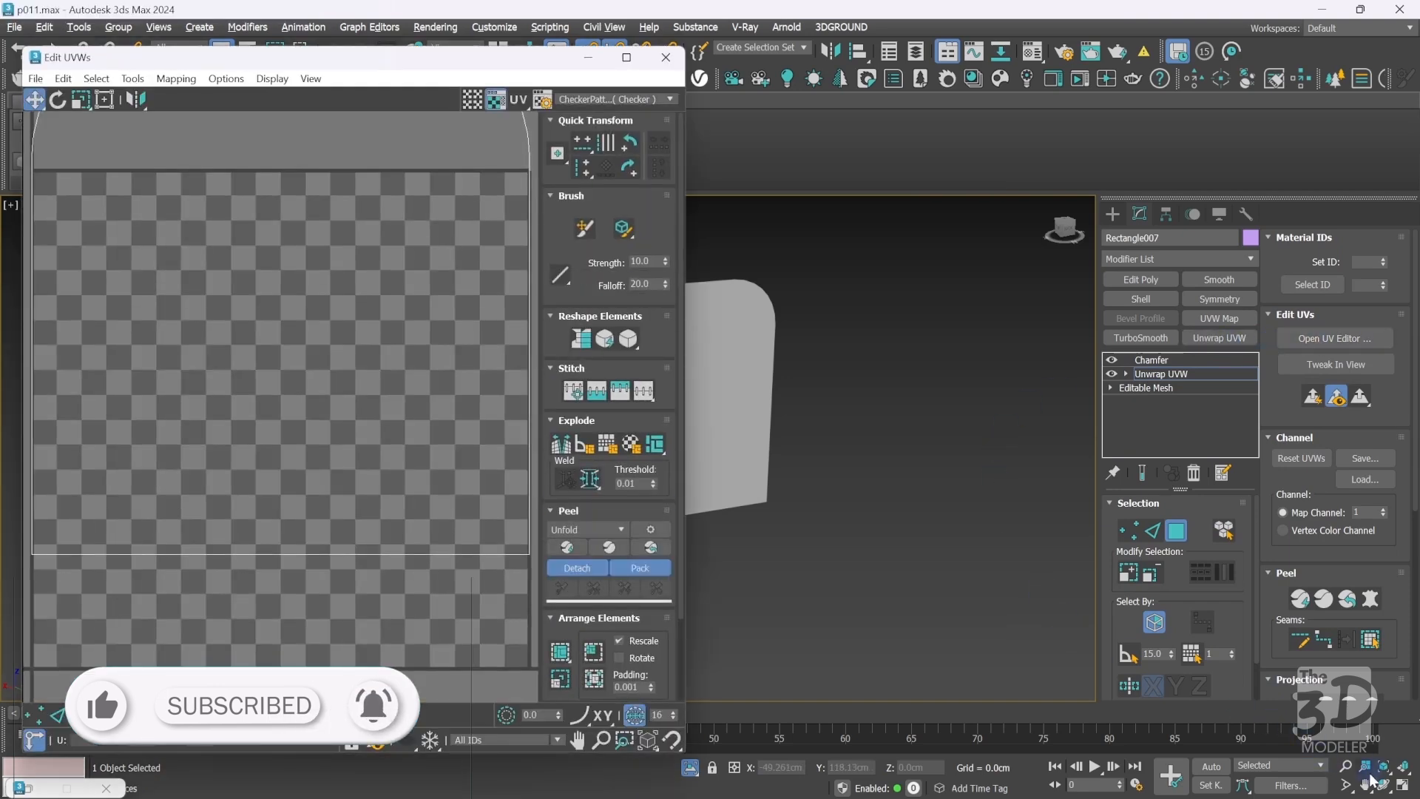
{"action": "left_click", "coordinate": [1364, 784]}
{"action": "left_click_drag", "start_coordinate": [767, 412], "coordinate": [1008, 421]}
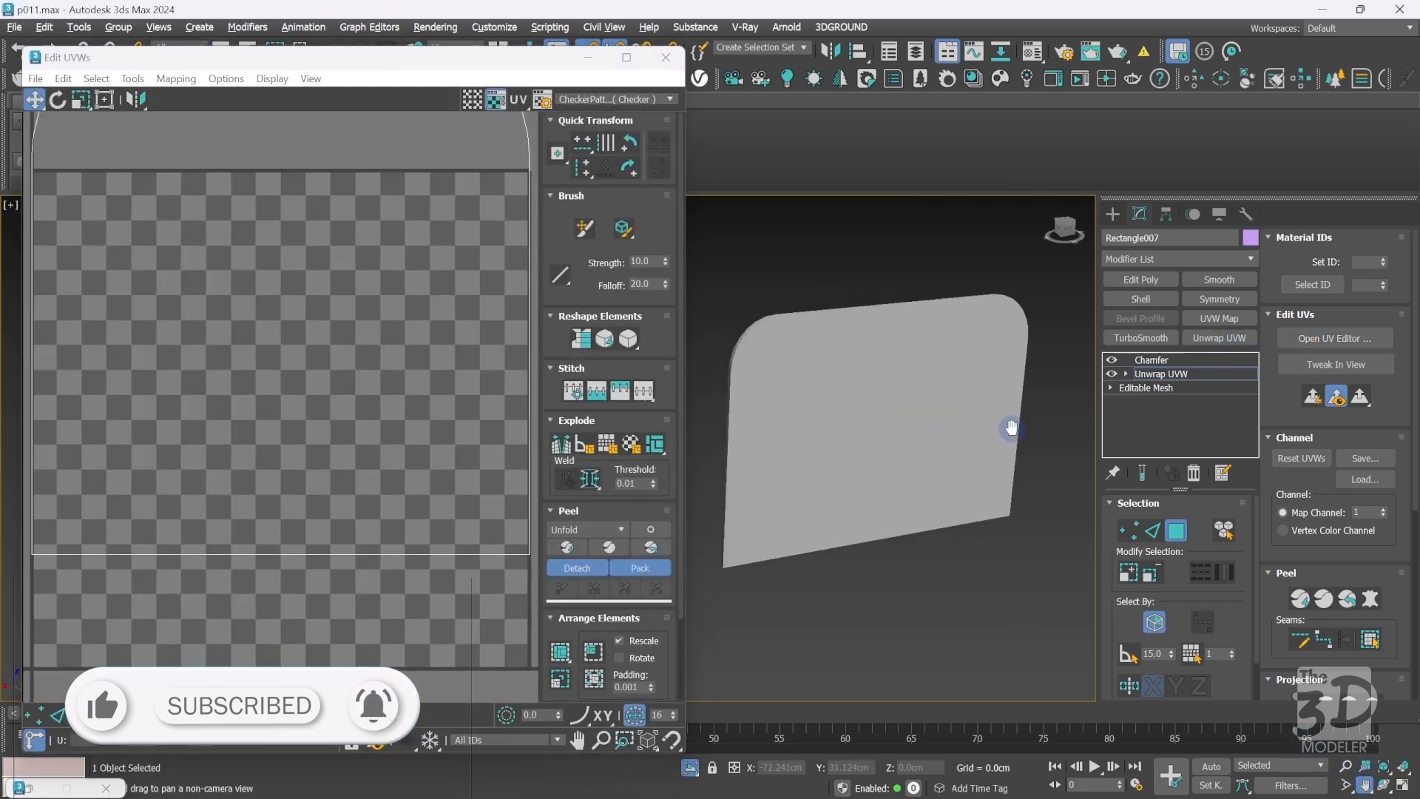
Select all UV polygons of the back panel and apply Flatten Mapping with a 45.0 angle threshold and 0.001 spacing.
{"action": "scroll", "coordinate": [254, 402], "scroll_direction": "down", "scroll_amount": 5}
{"action": "left_click", "coordinate": [259, 411]}
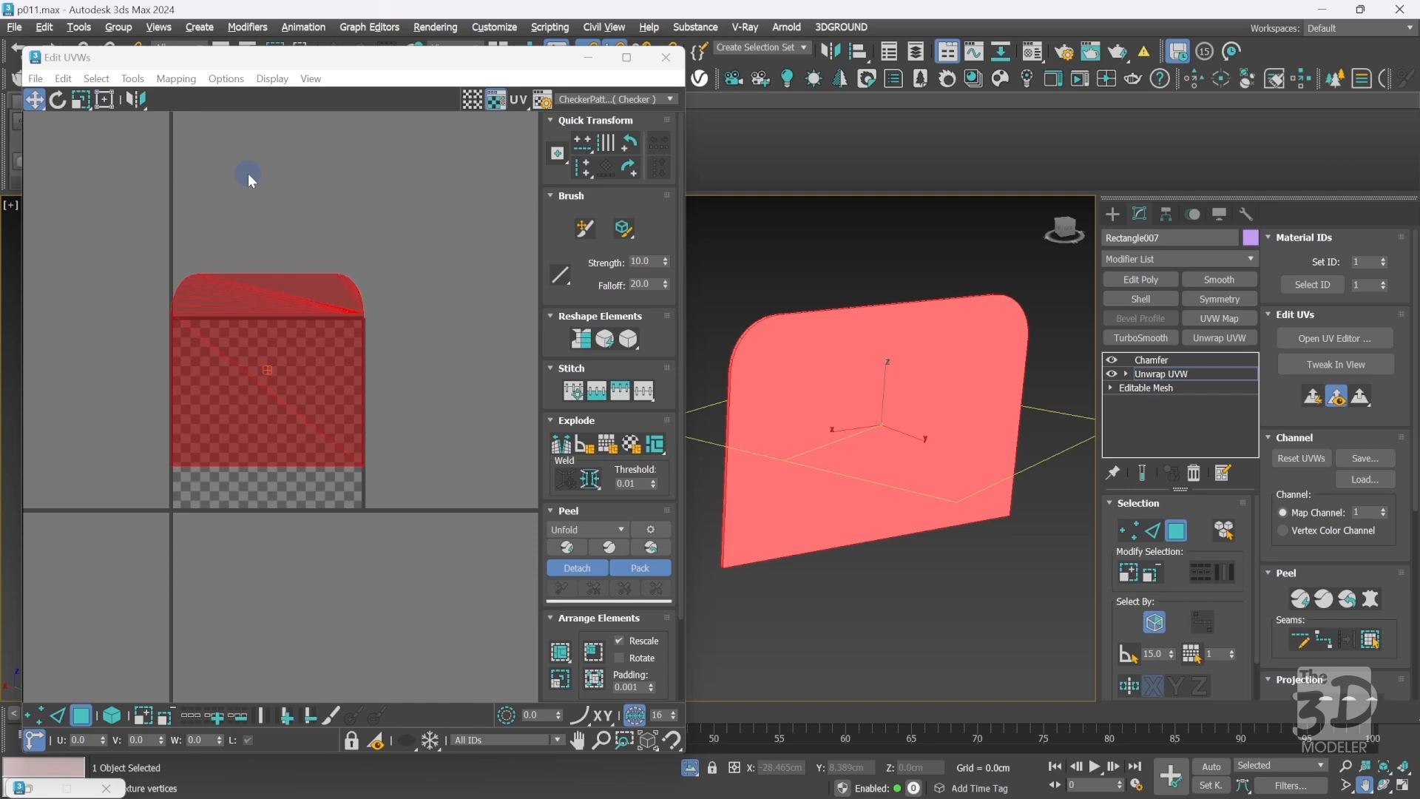
{"action": "left_click", "coordinate": [176, 78]}
{"action": "left_click", "coordinate": [197, 99]}
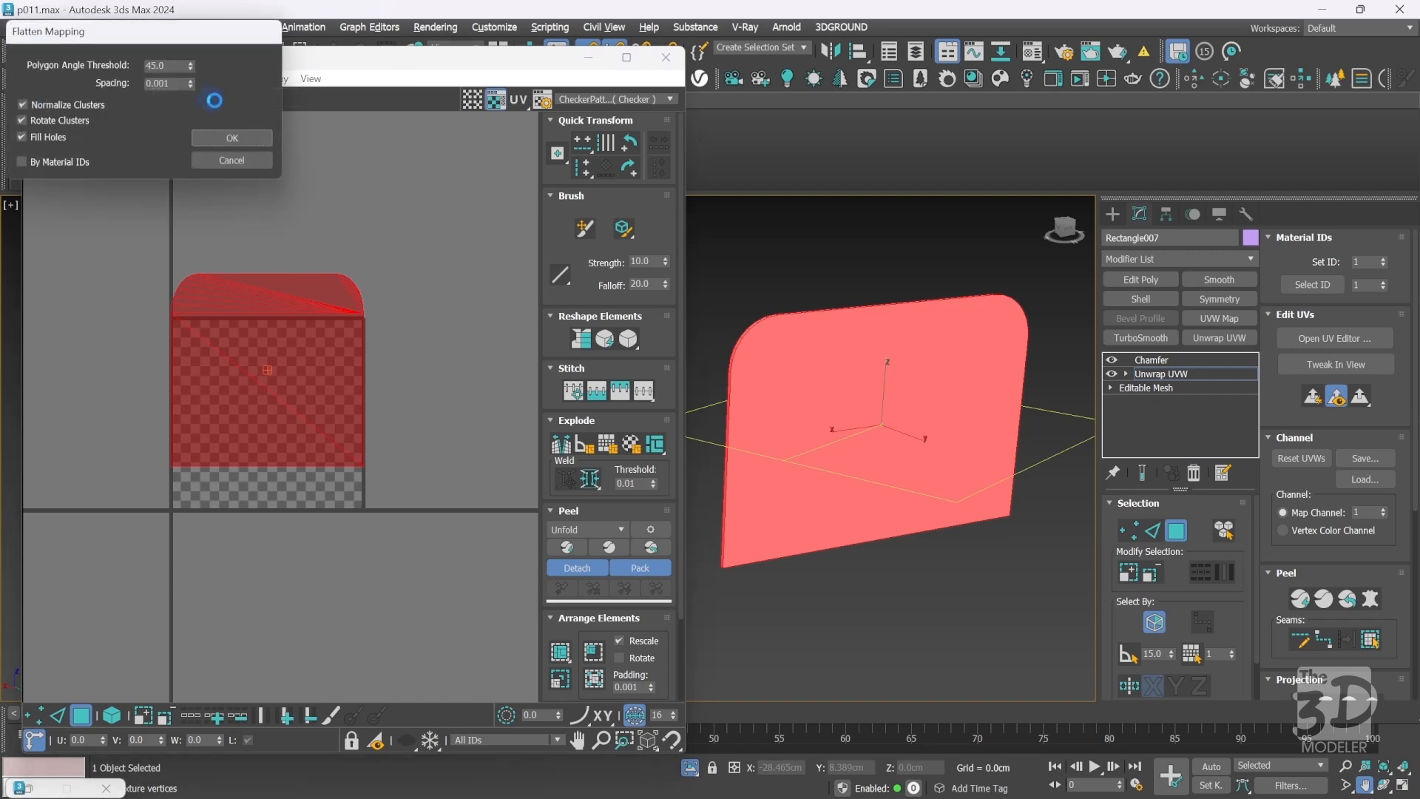
{"action": "left_click", "coordinate": [231, 138]}
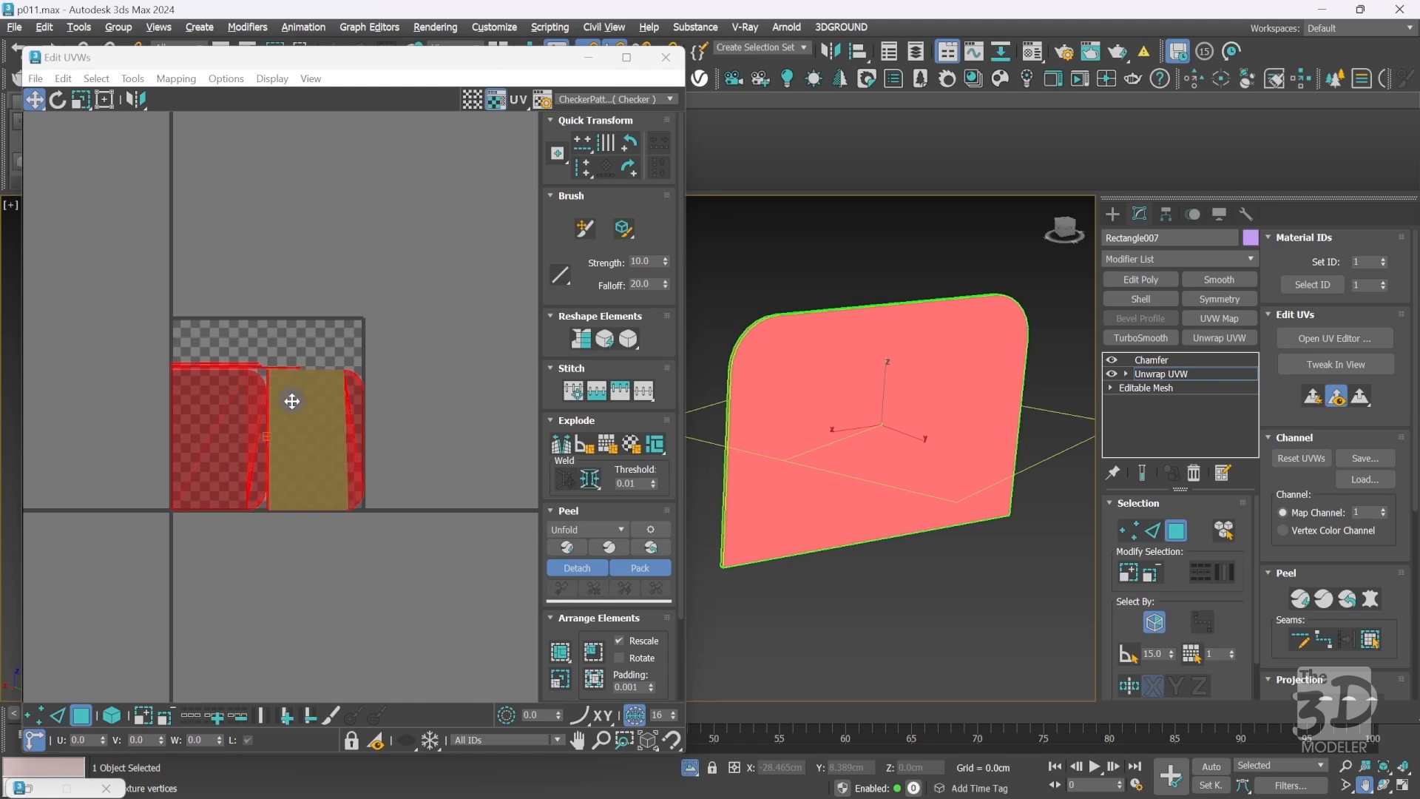
Rotate the flattened back-panel pieces 90 degrees counterclockwise, scale them down slightly and move them inside the checker tile.
{"action": "left_click", "coordinate": [58, 99]}
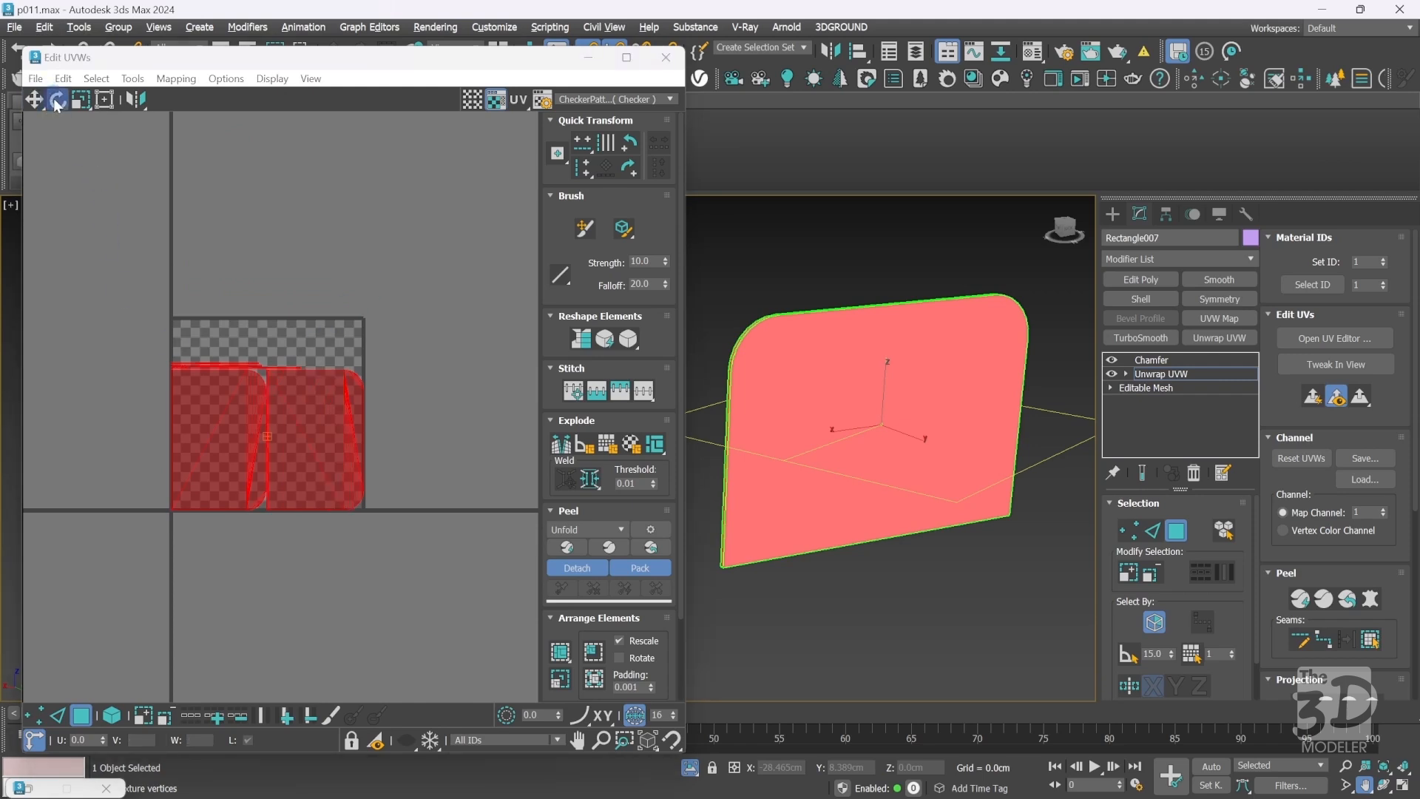
{"action": "mouse_move", "coordinate": [297, 404]}
{"action": "left_mouse_down"}
{"action": "mouse_move", "coordinate": [222, 400]}
{"action": "mouse_move", "coordinate": [272, 401]}
{"action": "left_mouse_up"}
{"action": "left_click", "coordinate": [81, 99]}
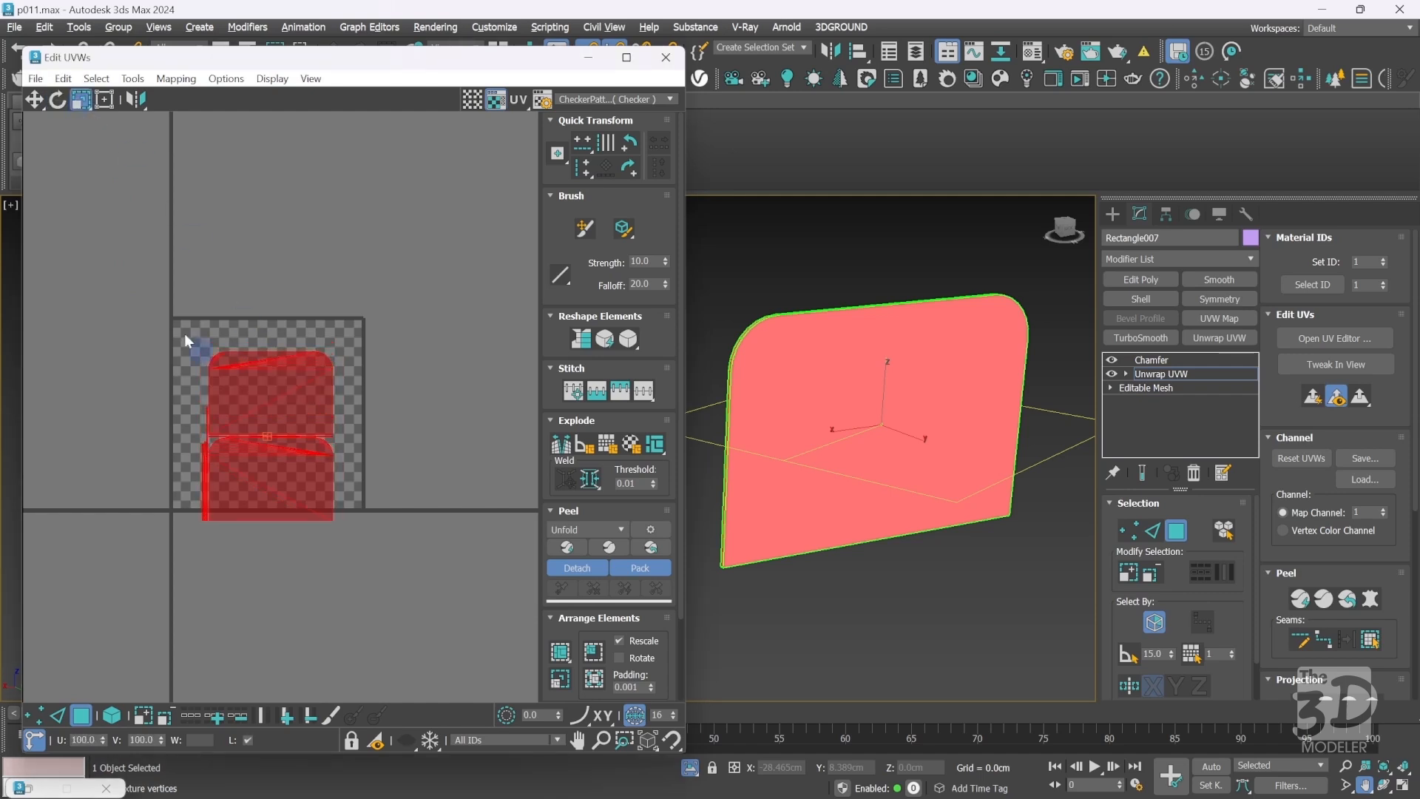
{"action": "left_click", "coordinate": [35, 101]}
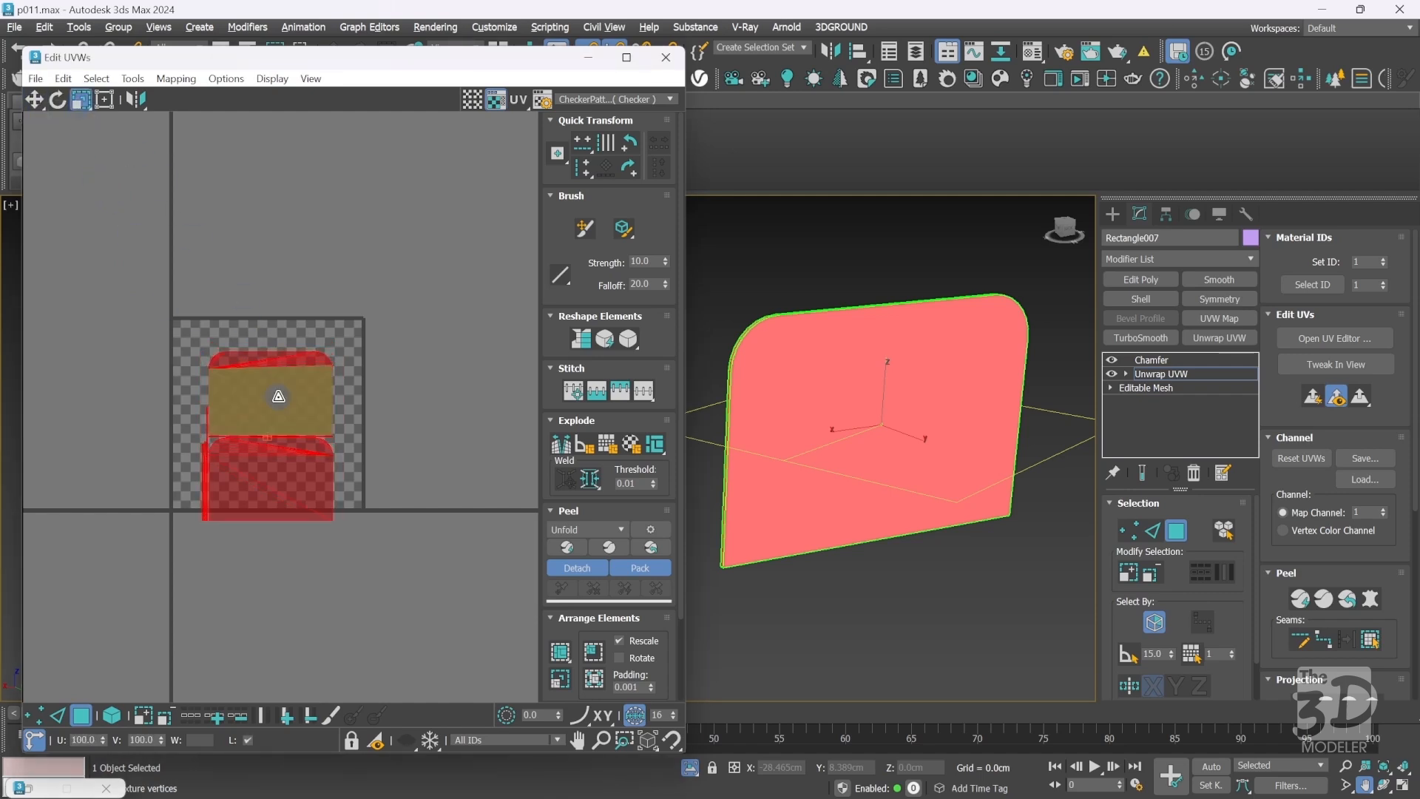
{"action": "key", "text": "w"}
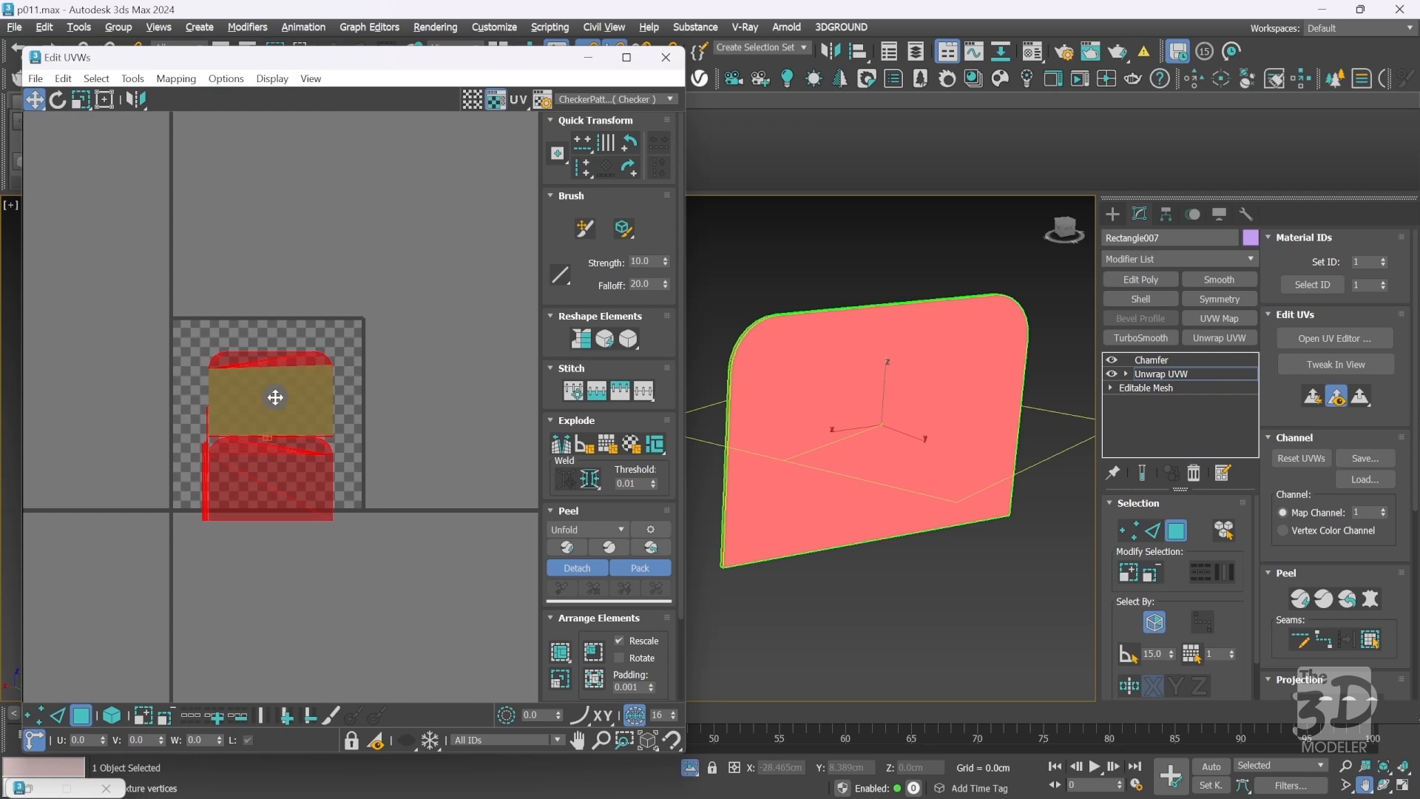
{"action": "left_click_drag", "start_coordinate": [275, 385], "coordinate": [271, 368]}
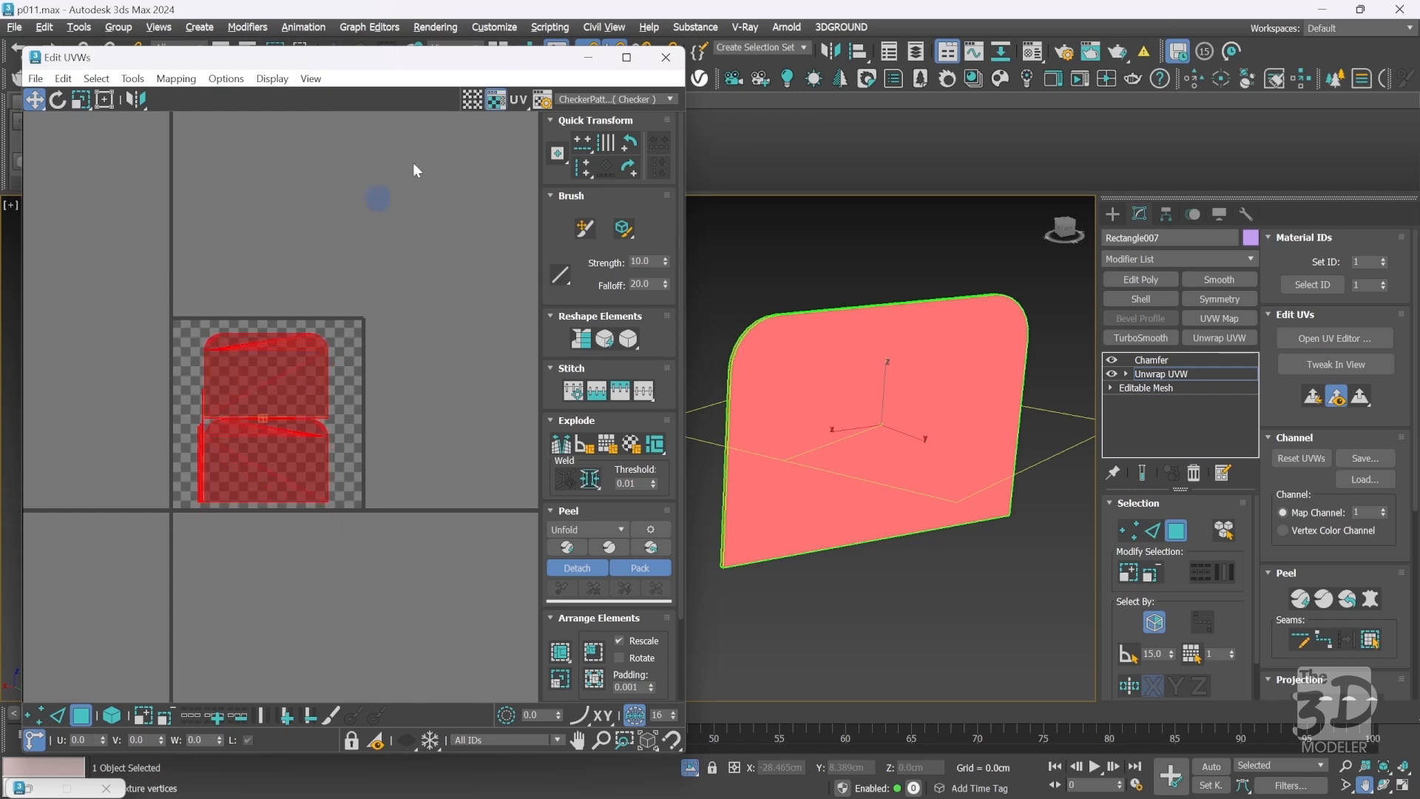
Close the UV editor and assign the checker material, Material #28, to the back panel.
{"action": "left_click", "coordinate": [666, 58]}
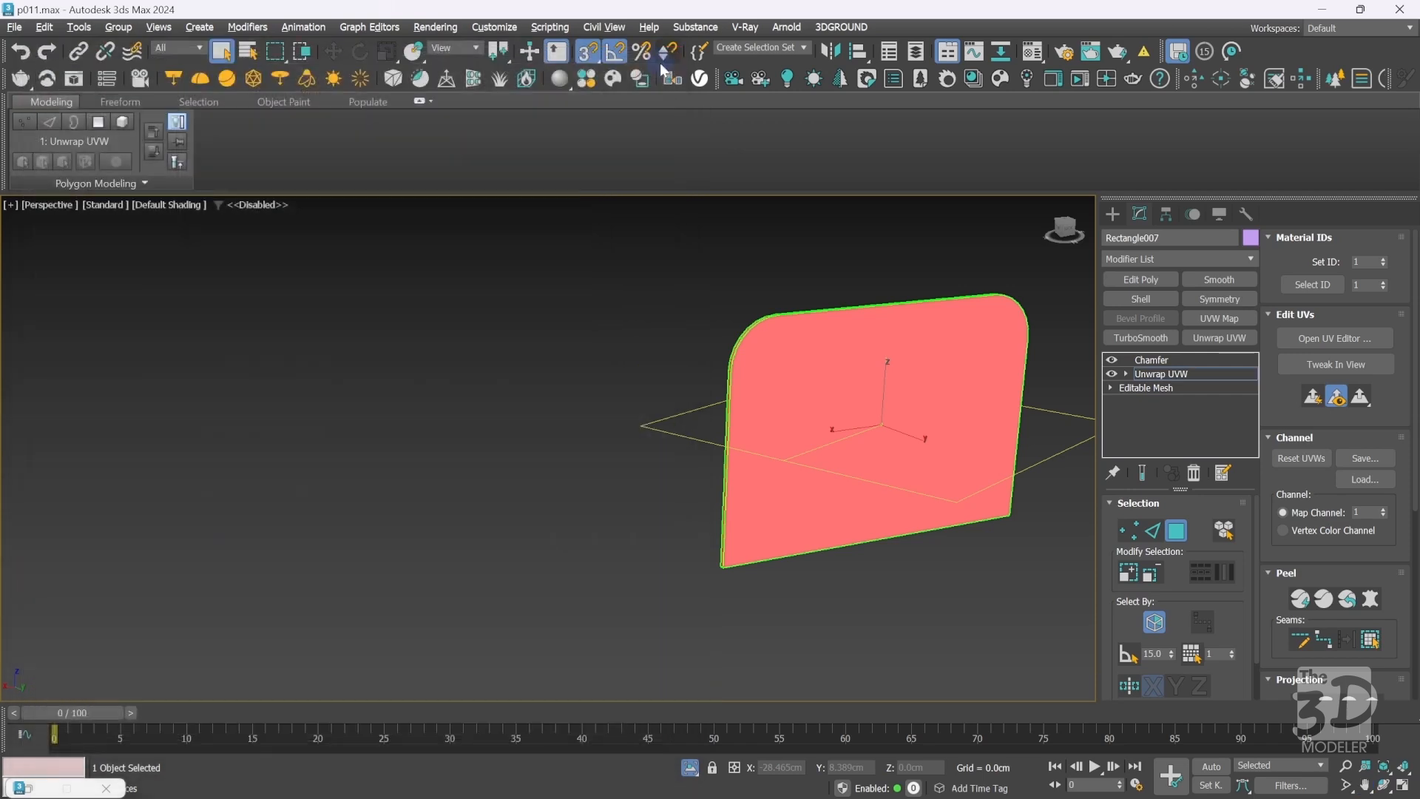
{"action": "left_click", "coordinate": [1112, 215]}
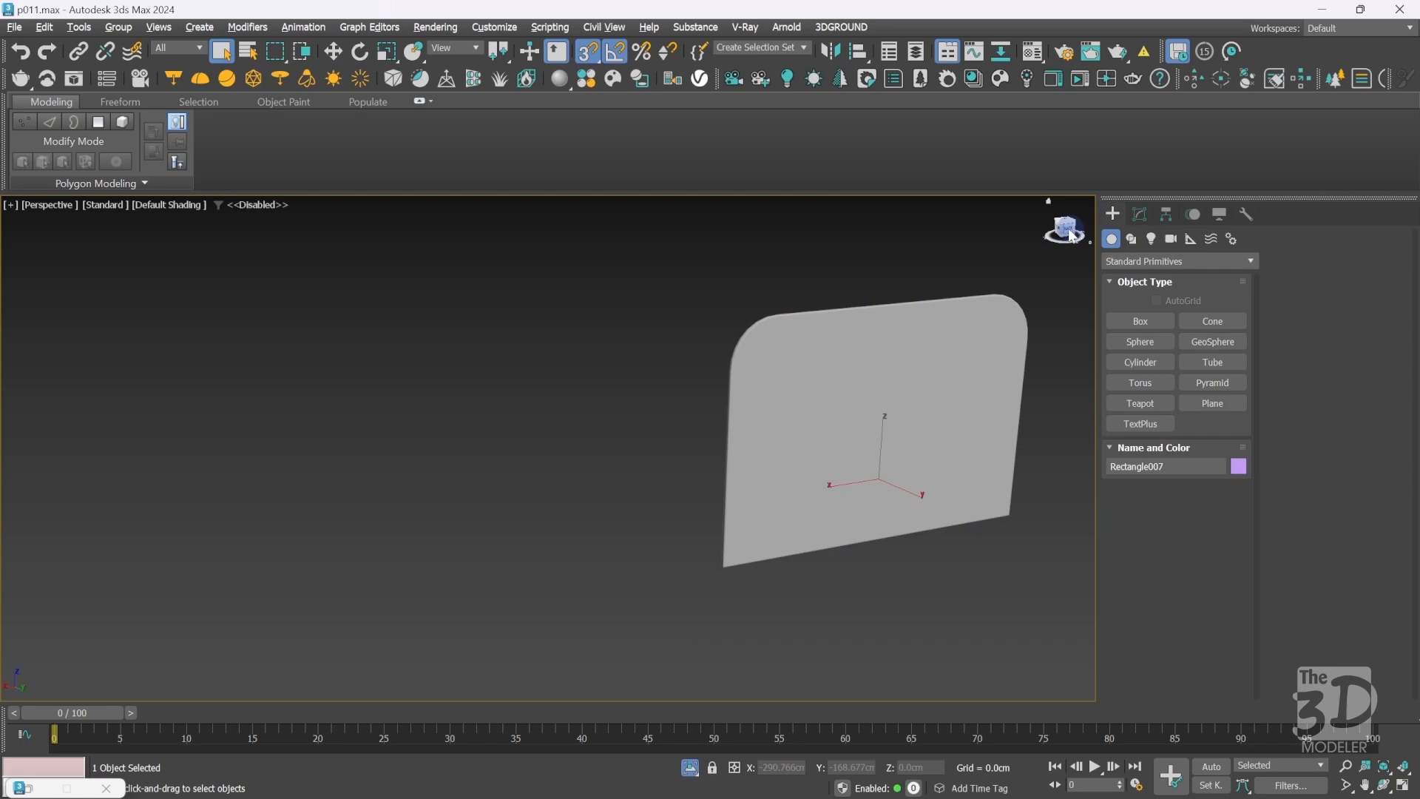
{"action": "left_click_drag", "start_coordinate": [1071, 235], "coordinate": [1053, 222]}
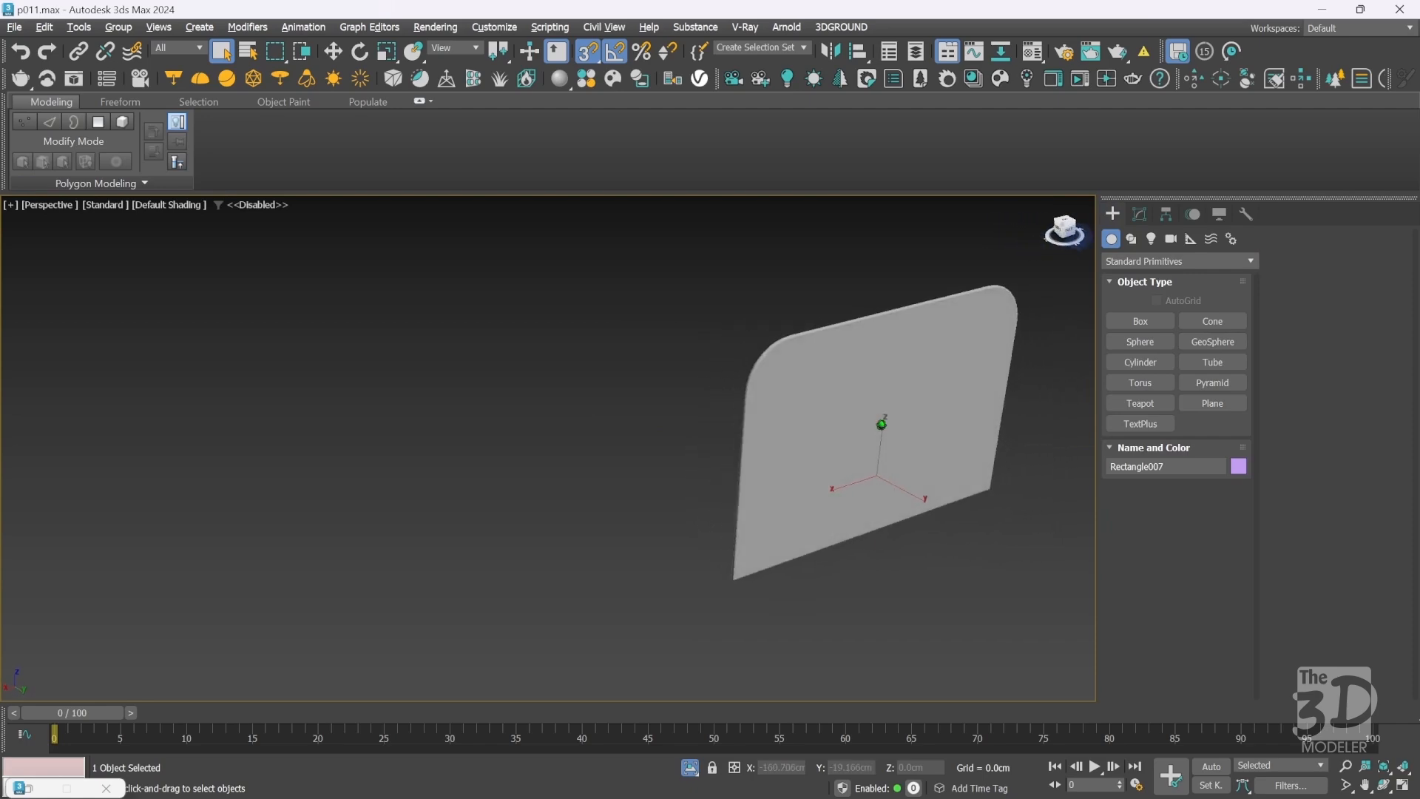
{"action": "left_click", "coordinate": [1034, 52]}
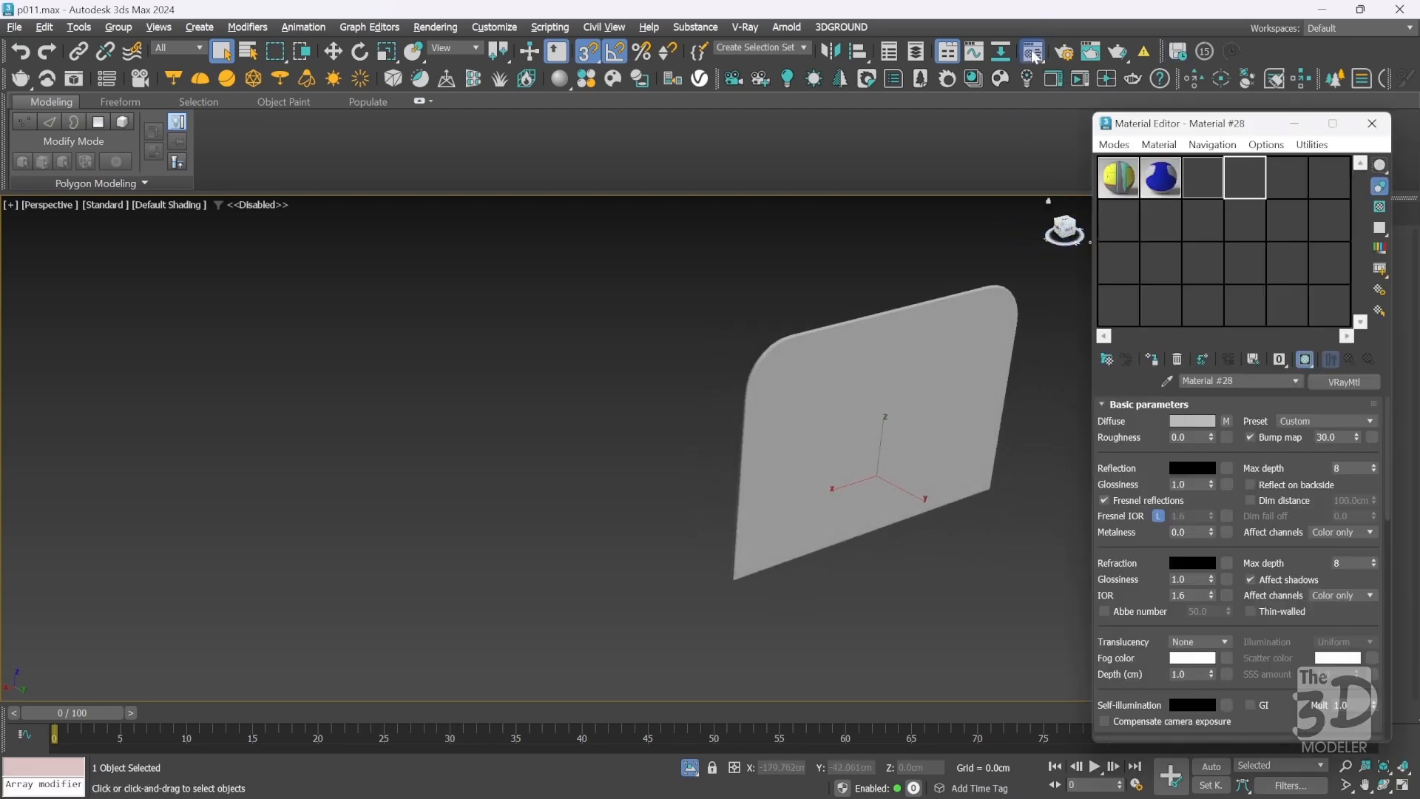
{"action": "left_click", "coordinate": [1152, 360]}
{"action": "left_click", "coordinate": [1295, 123]}
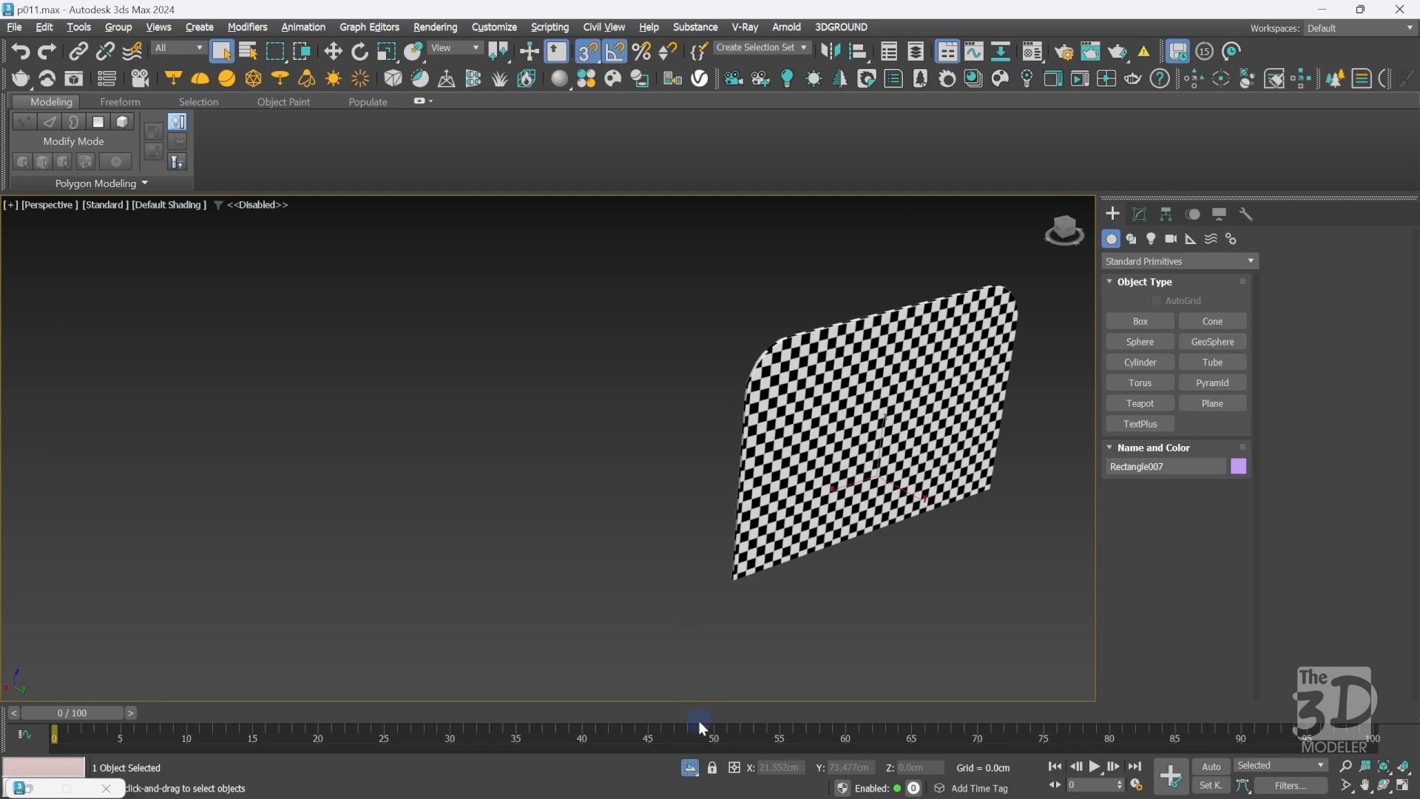
Exit isolation and compare the back panel's checker pattern with the shell's from several sides.
{"action": "left_click", "coordinate": [690, 767]}
{"action": "left_click", "coordinate": [670, 361]}
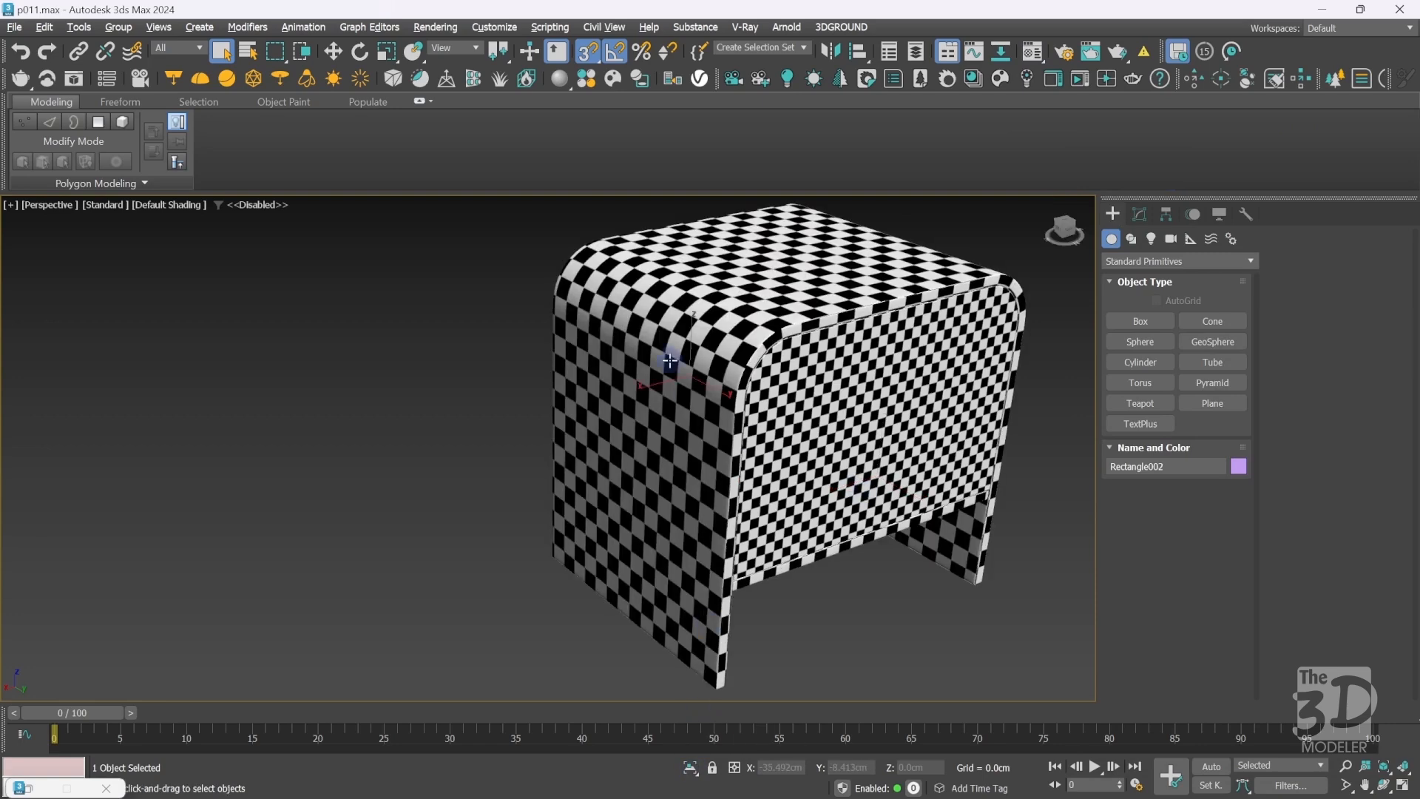
{"action": "key", "text": "z"}
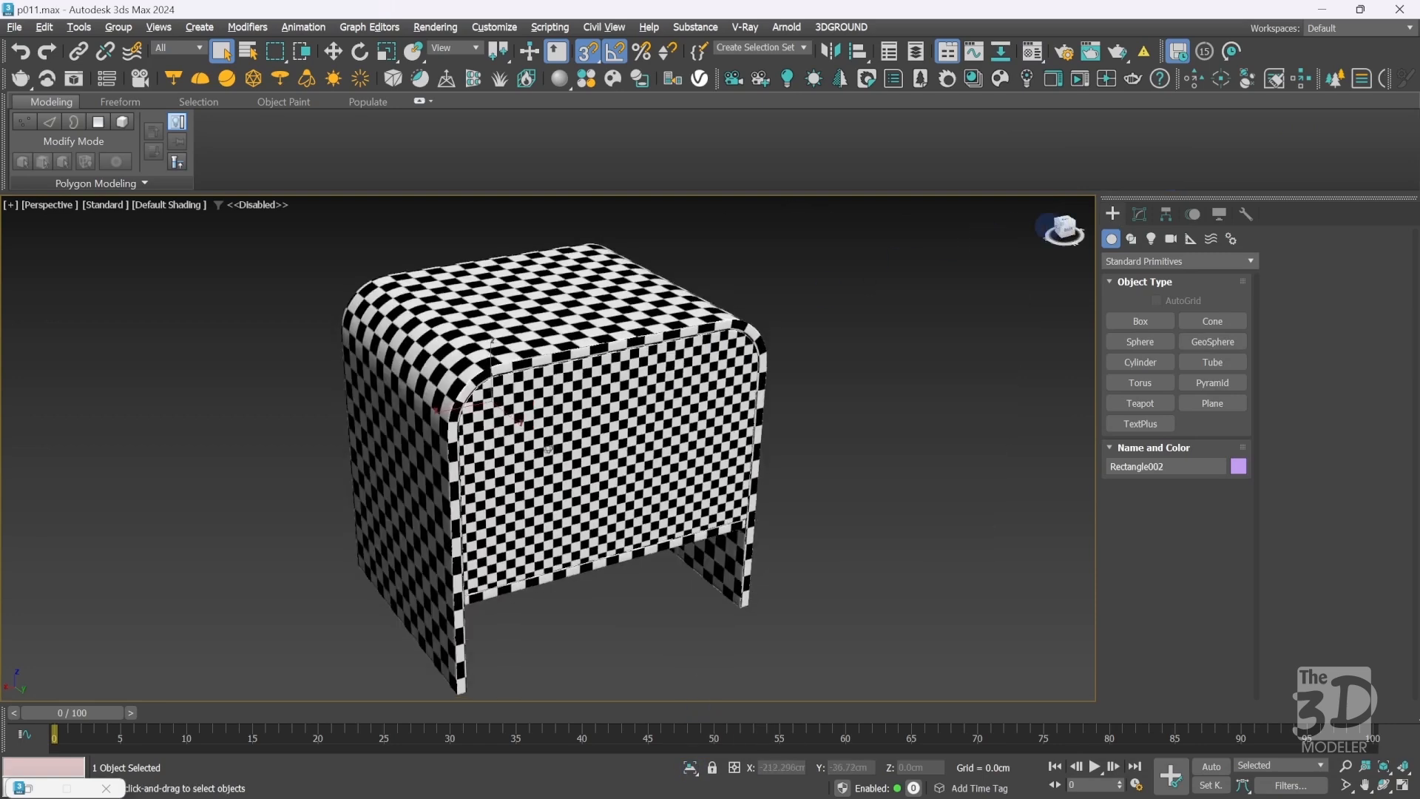
{"action": "left_click_drag", "start_coordinate": [1063, 229], "coordinate": [692, 212]}
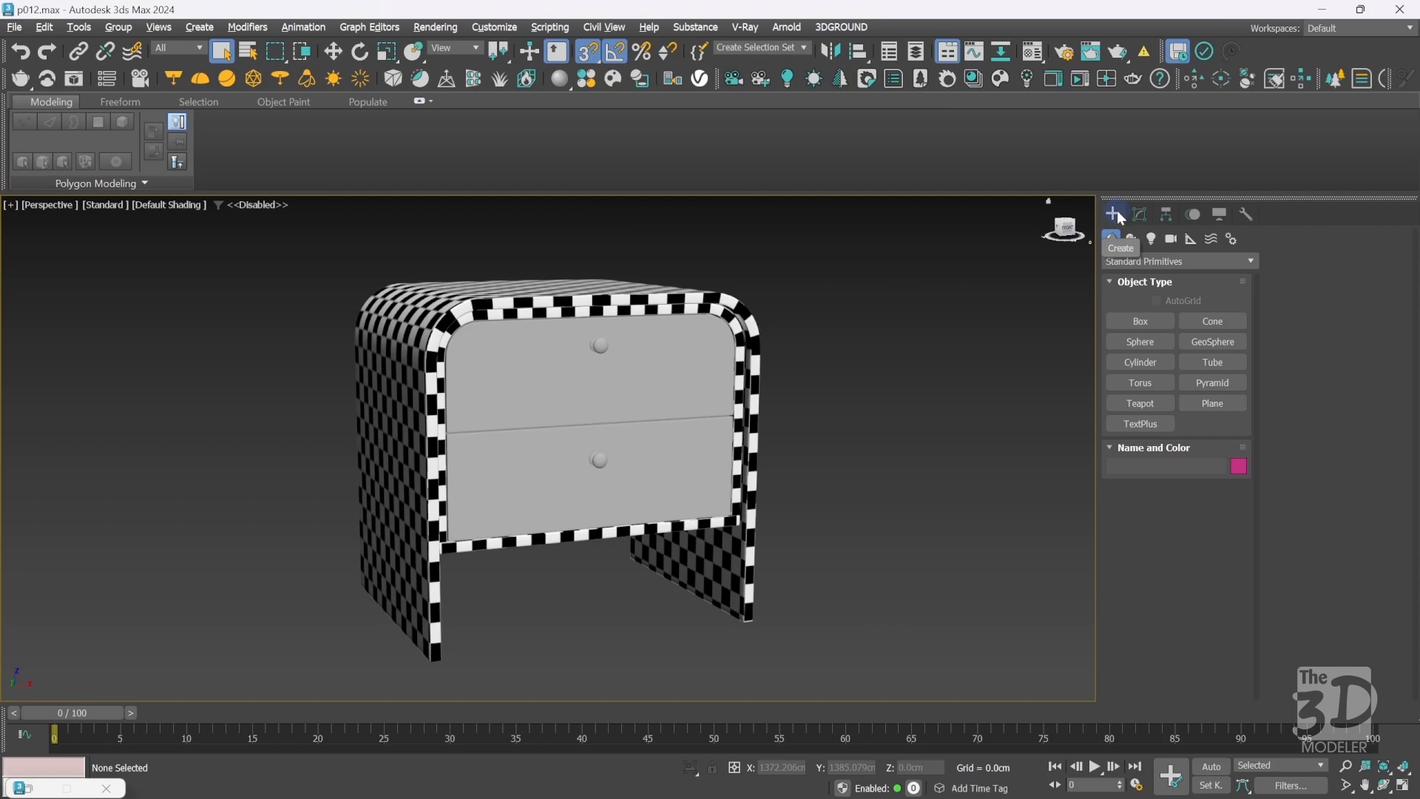
Select the drawer fronts without their knobs and isolate them.
{"action": "left_click", "coordinate": [695, 379]}
{"action": "key", "text": "alt+q"}
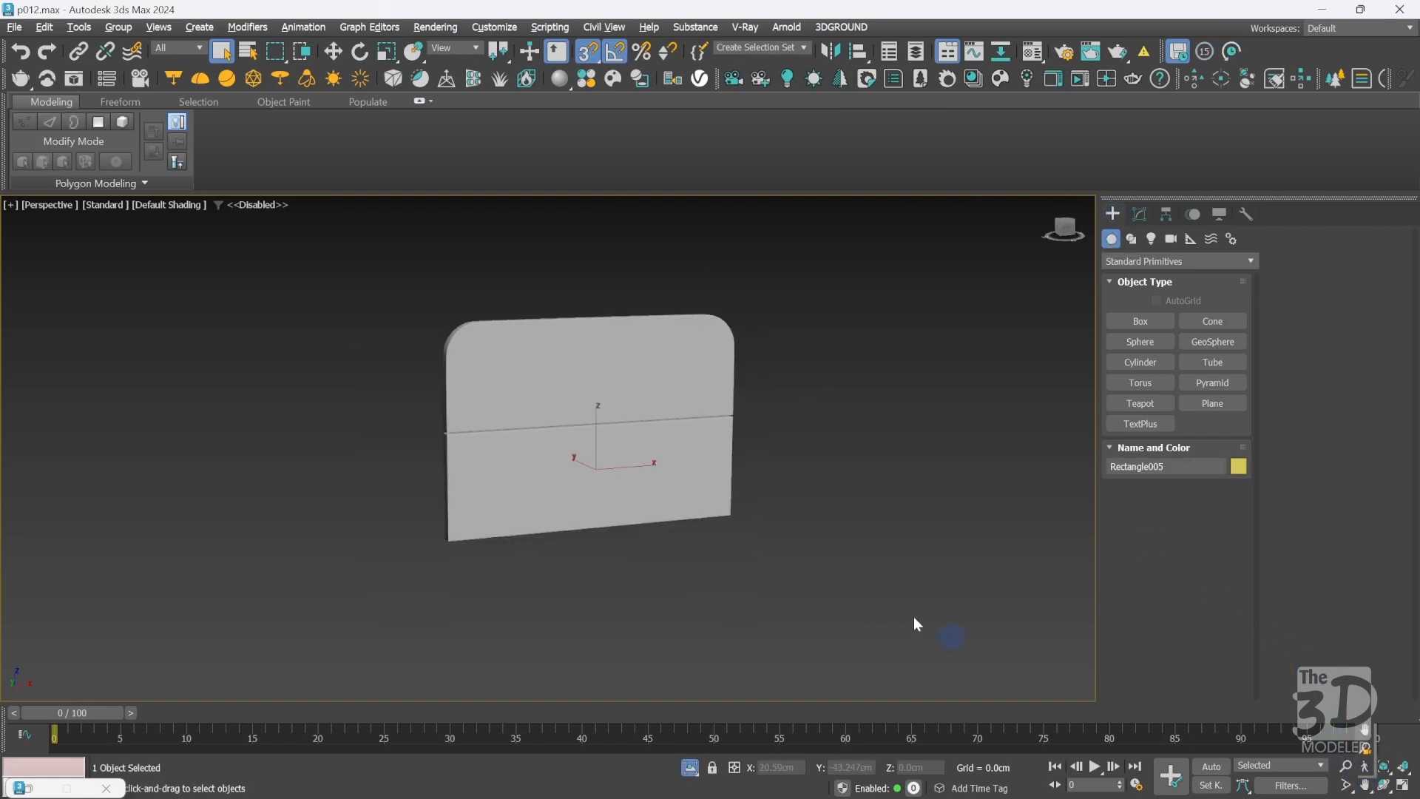
{"action": "left_click_drag", "start_coordinate": [687, 453], "coordinate": [763, 474]}
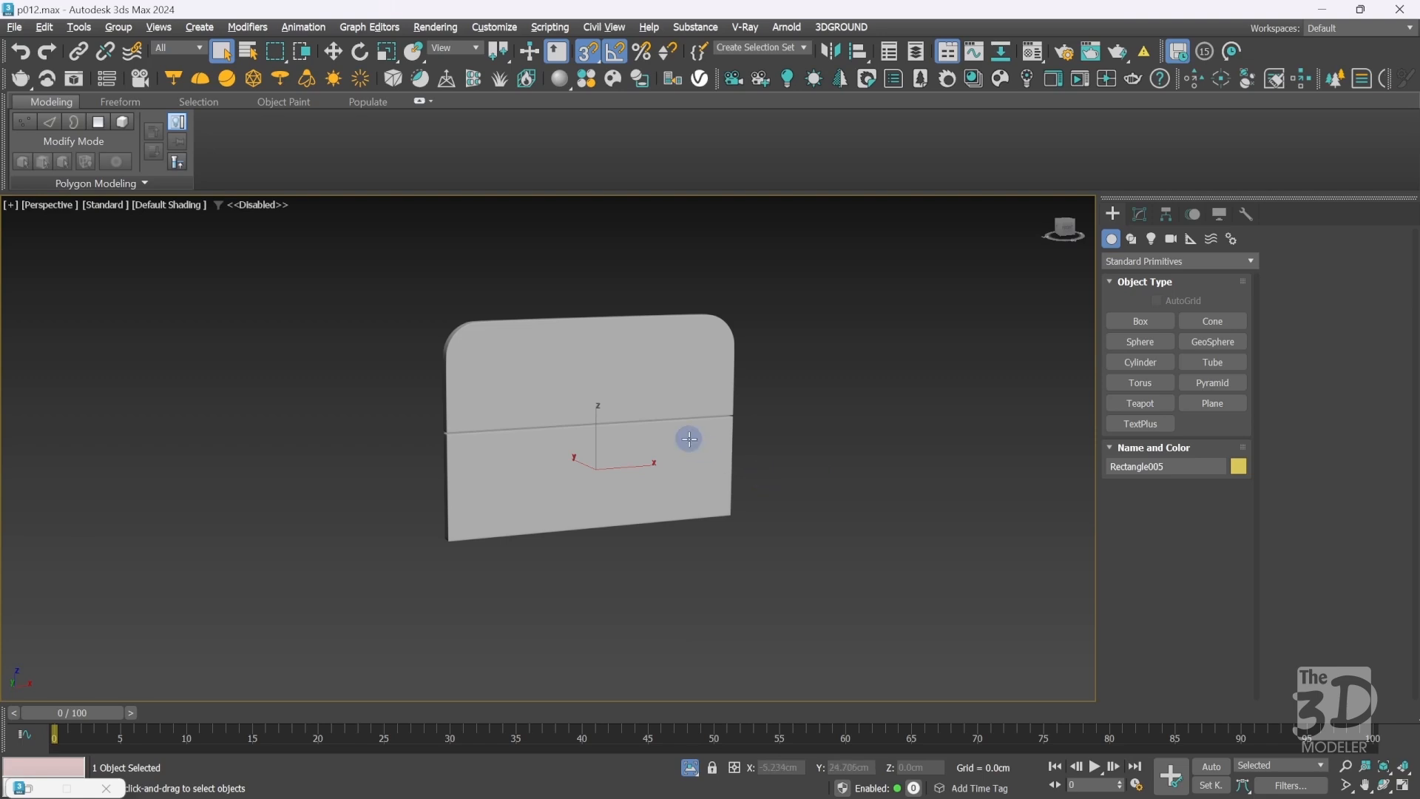
{"action": "left_click", "coordinate": [1365, 784]}
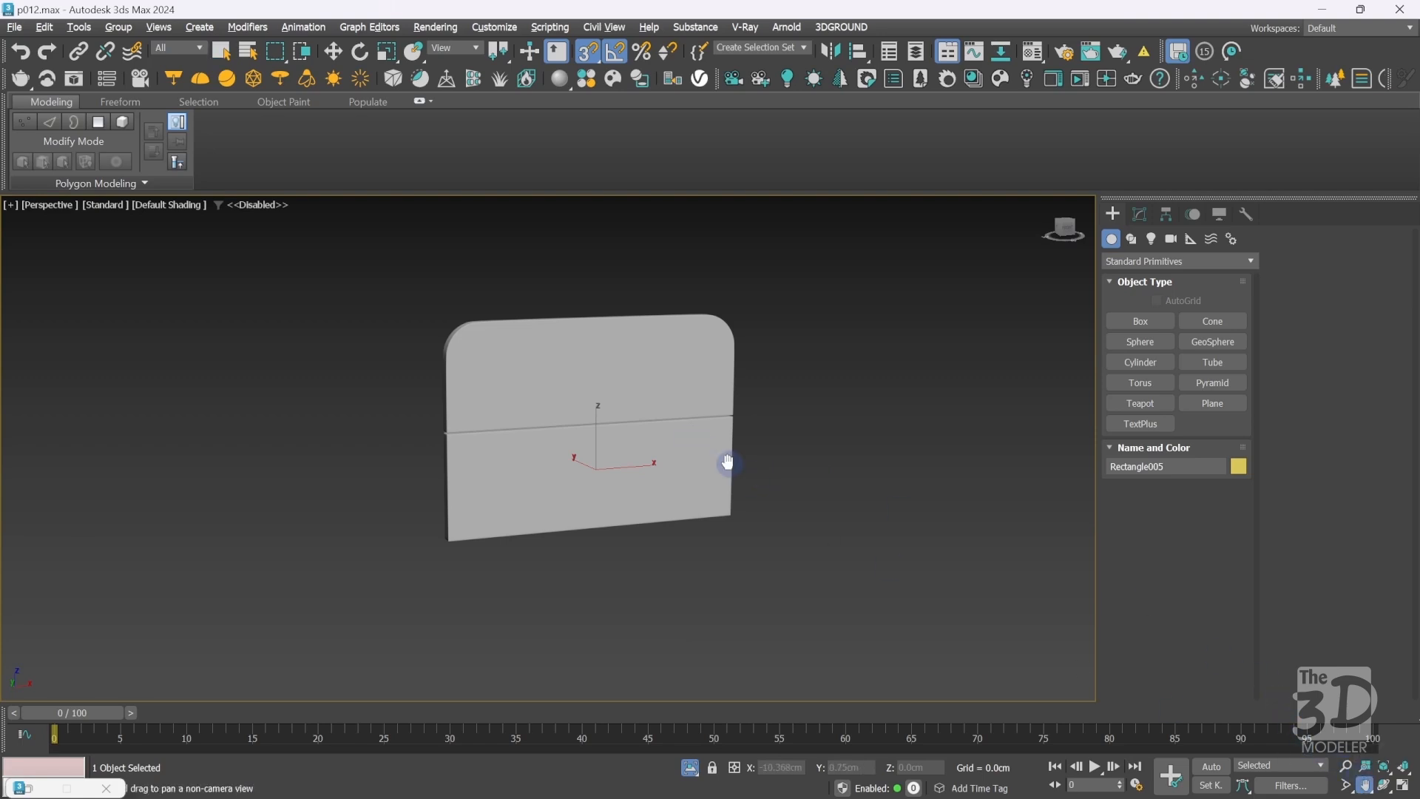
Collapse the drawer fronts' modifier stack down from the Edit Poly just below Chamfer, keeping Chamfer and TurboSmooth above it.
{"action": "left_click_drag", "start_coordinate": [683, 442], "coordinate": [1002, 459]}
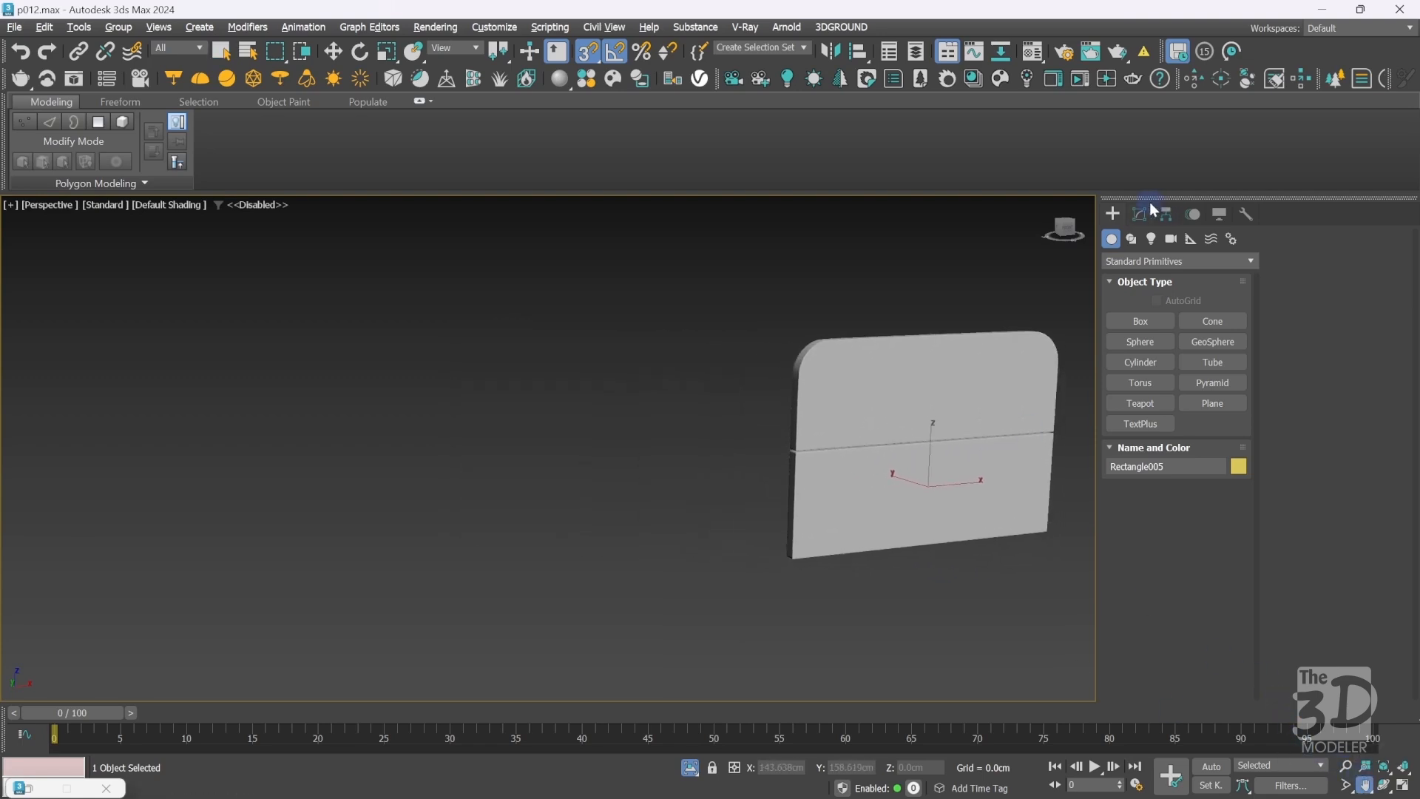
{"action": "left_click", "coordinate": [1140, 214]}
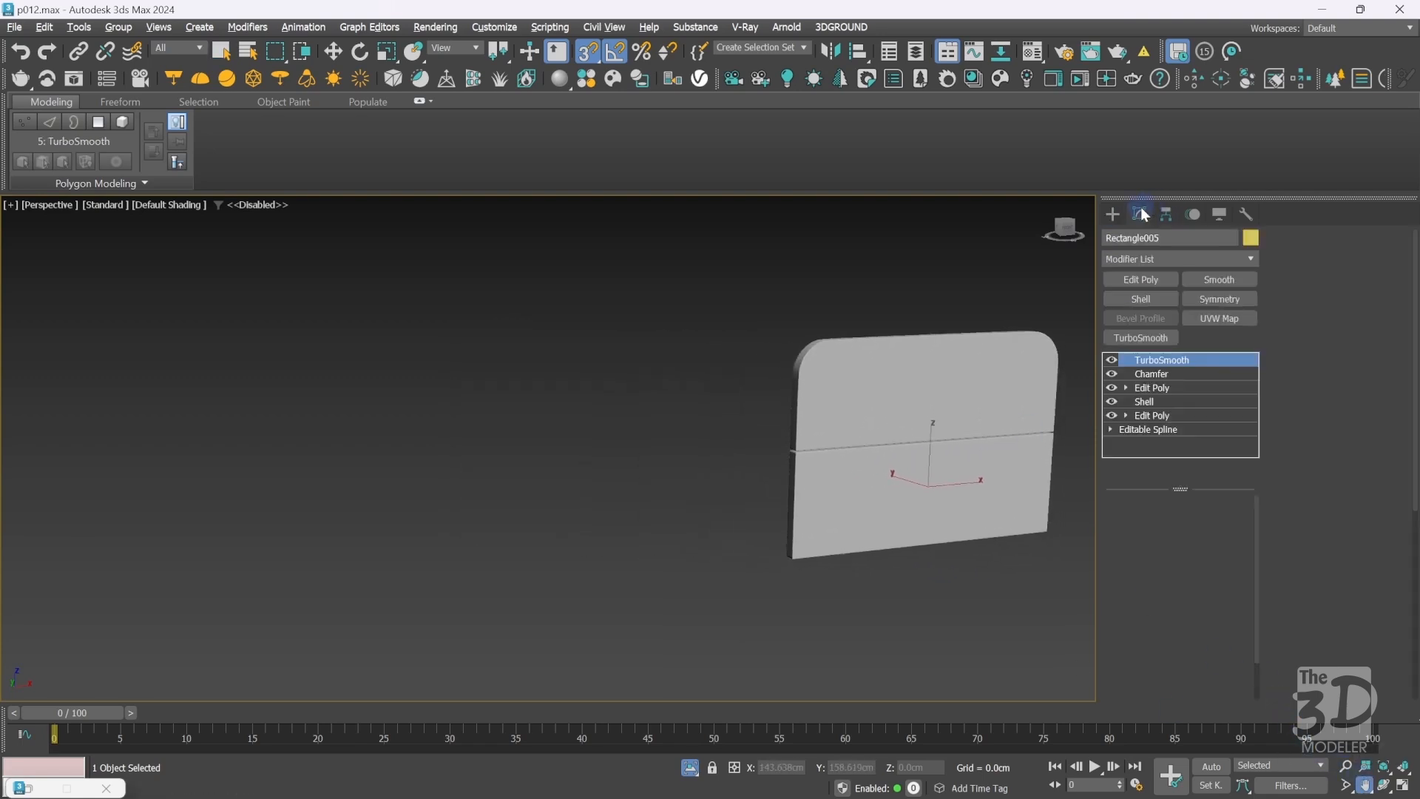
{"action": "left_click", "coordinate": [1171, 388]}
{"action": "right_click", "coordinate": [1170, 385]}
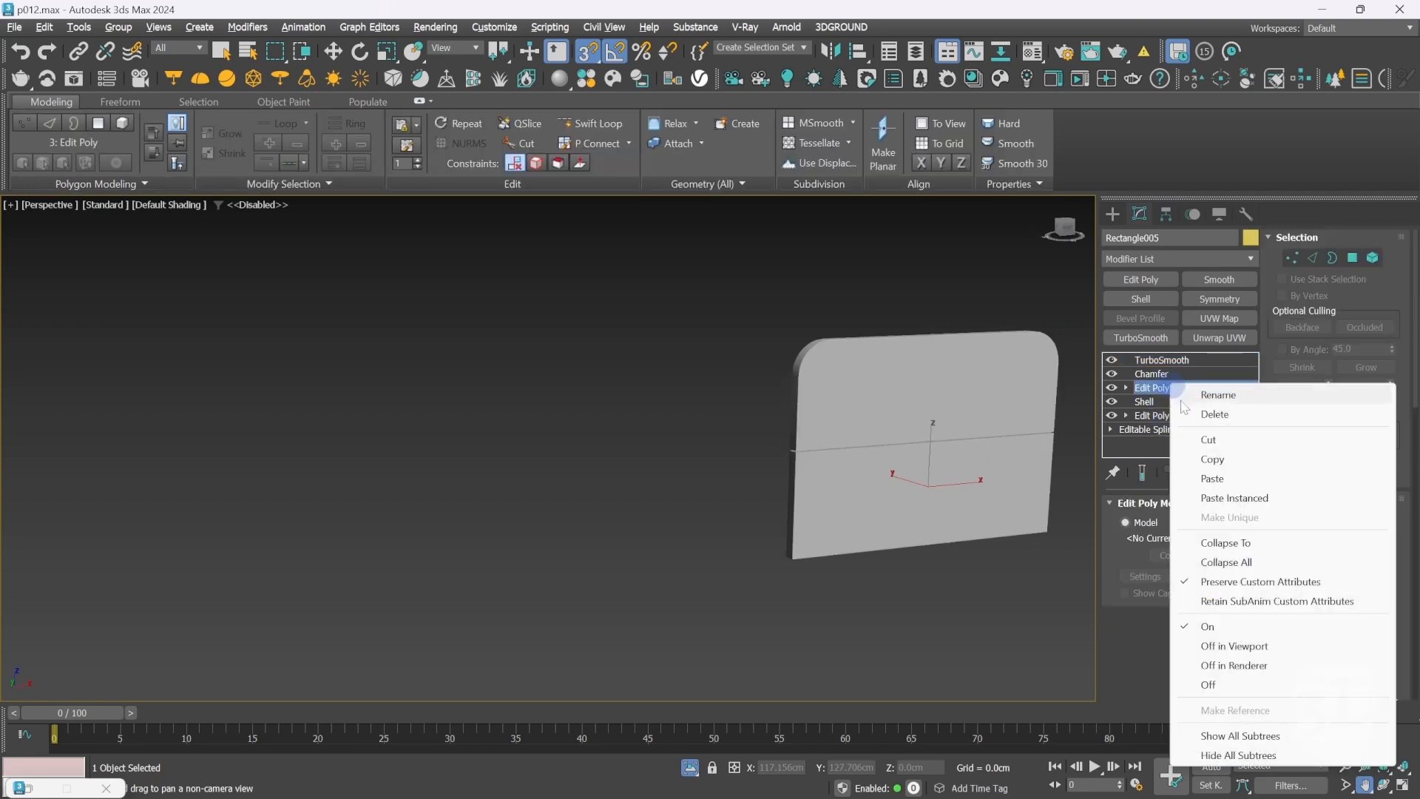
{"action": "left_click", "coordinate": [1226, 542]}
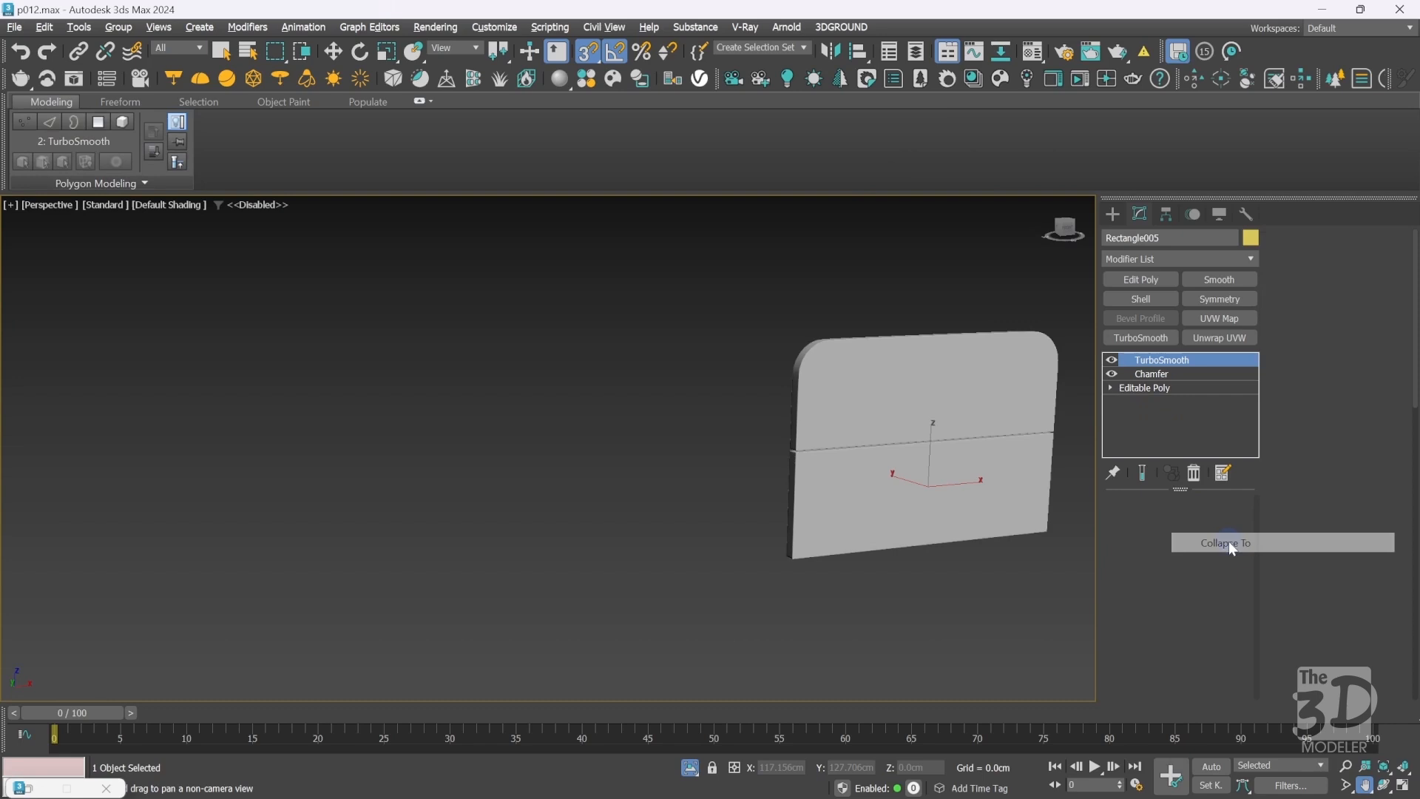
Show edged faces, add an Unwrap UVW modifier directly above the drawer fronts' Editable Poly and open the UV editor.
{"action": "left_click", "coordinate": [1151, 386]}
{"action": "key", "text": "F4"}
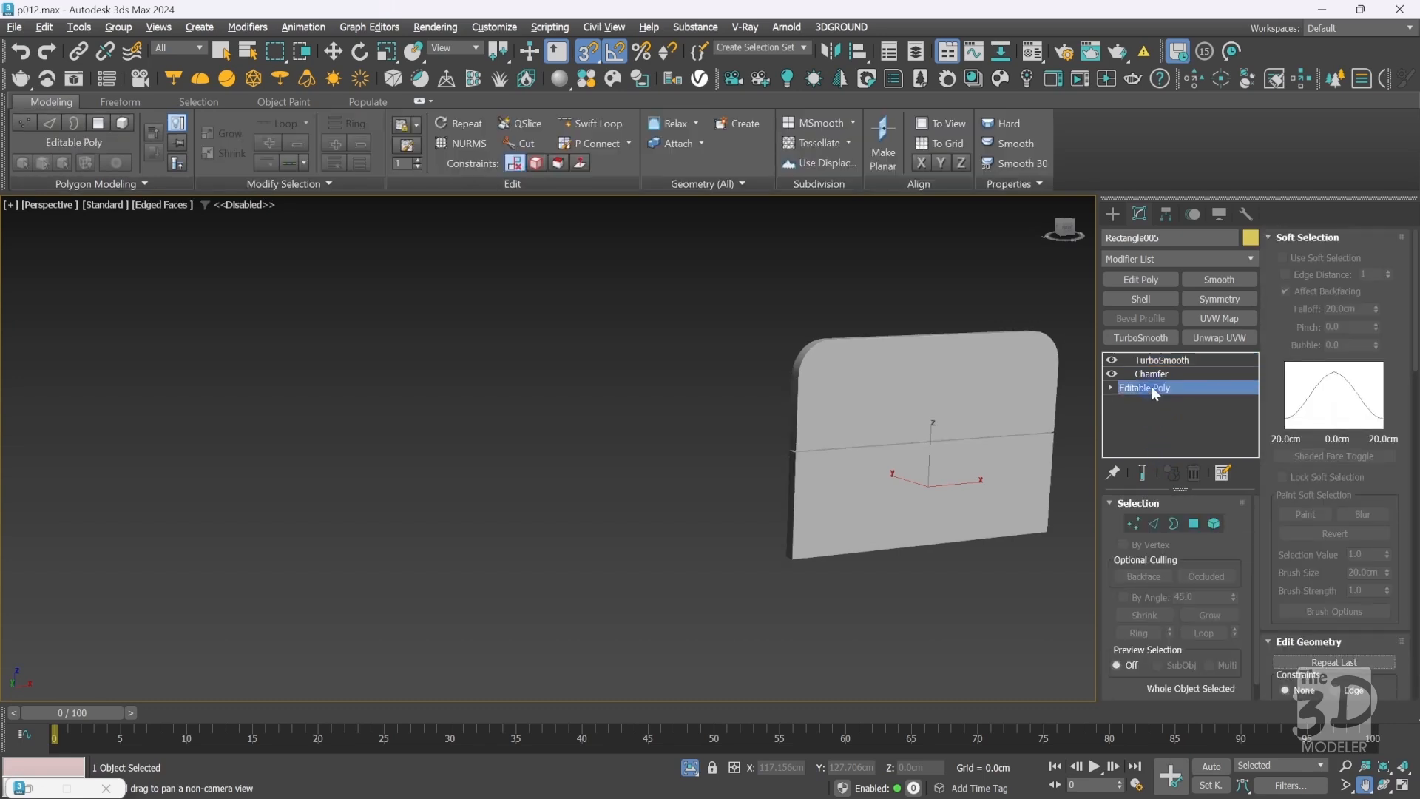
{"action": "left_click", "coordinate": [1223, 337]}
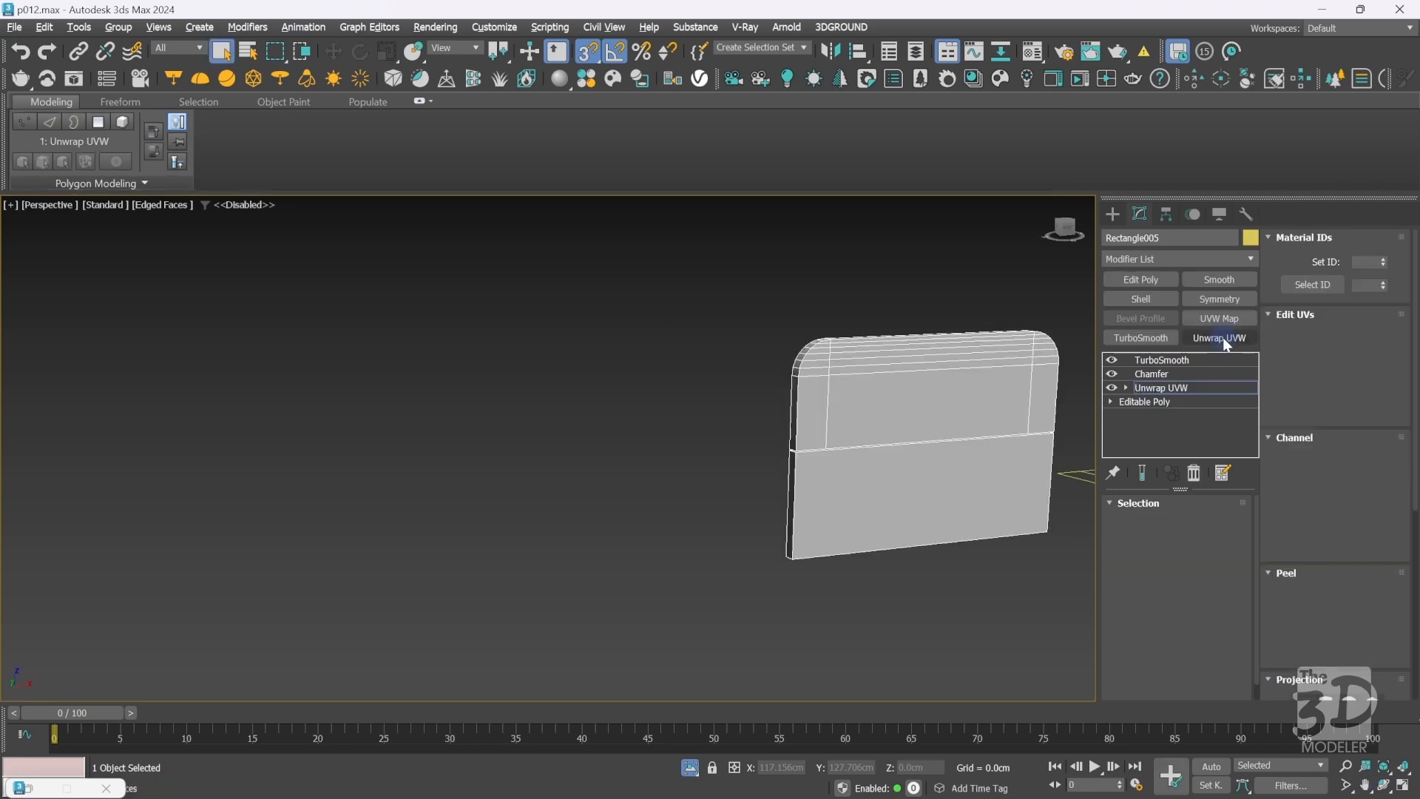
{"action": "left_click", "coordinate": [1337, 339]}
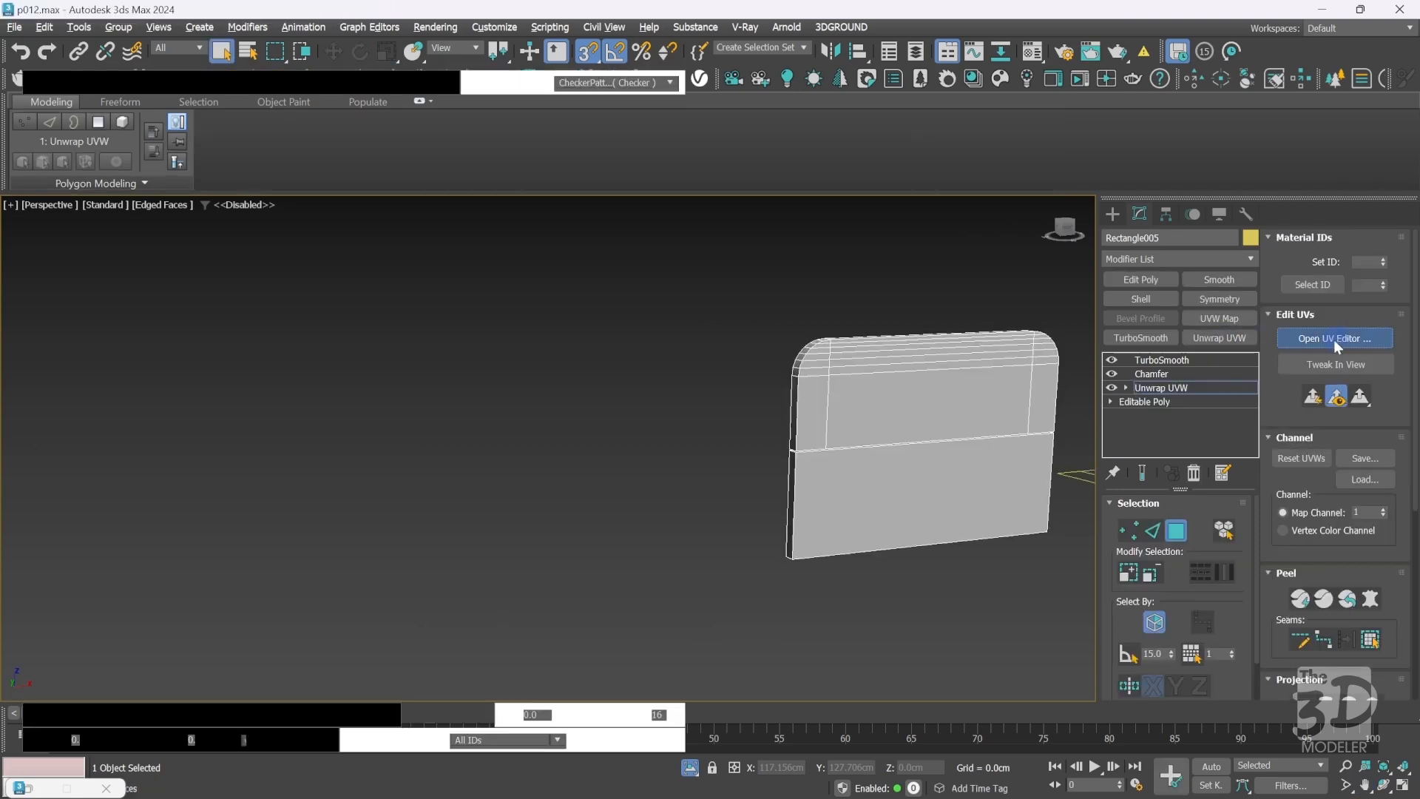
{"action": "scroll", "coordinate": [413, 246], "scroll_direction": "down", "scroll_amount": 6}
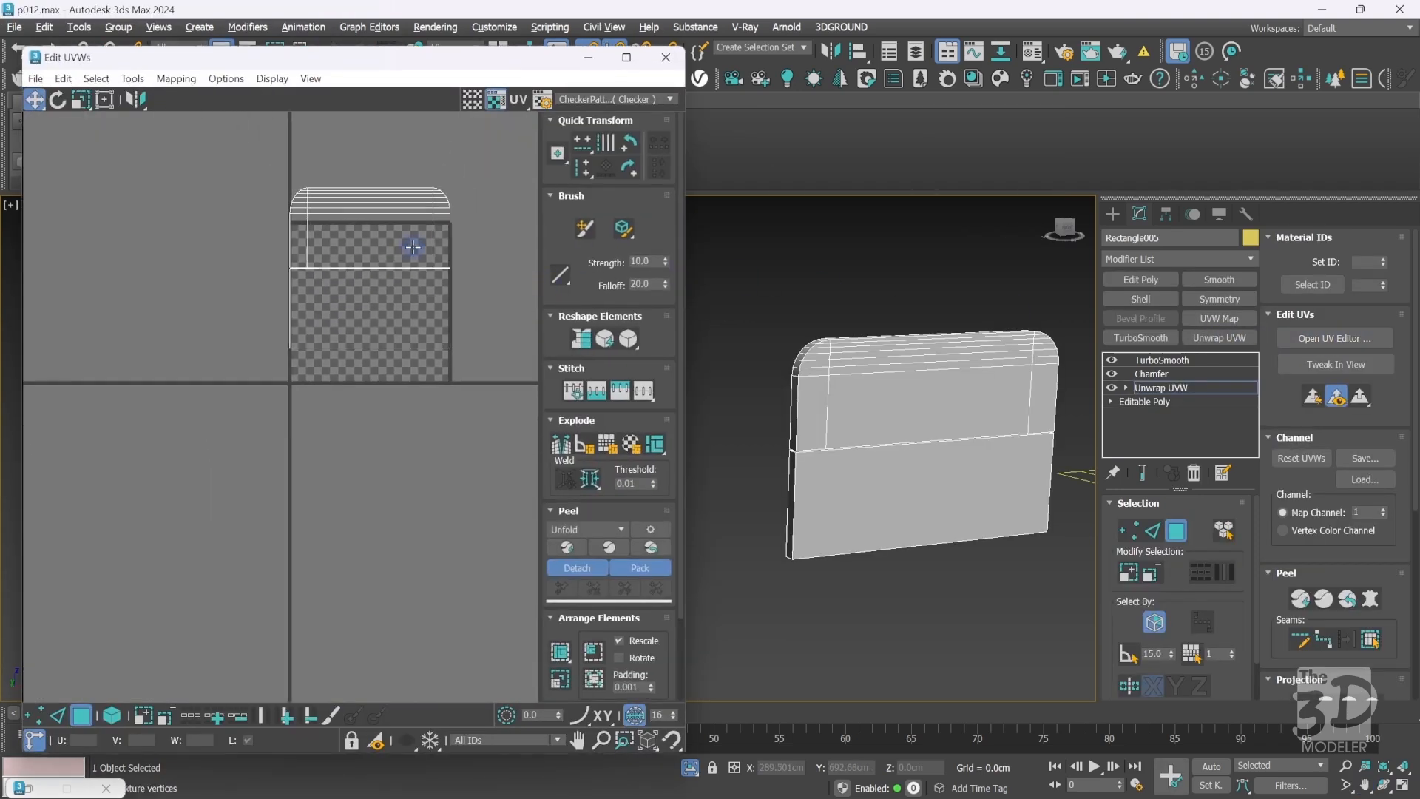
{"action": "scroll", "coordinate": [451, 144], "scroll_direction": "up", "scroll_amount": 4}
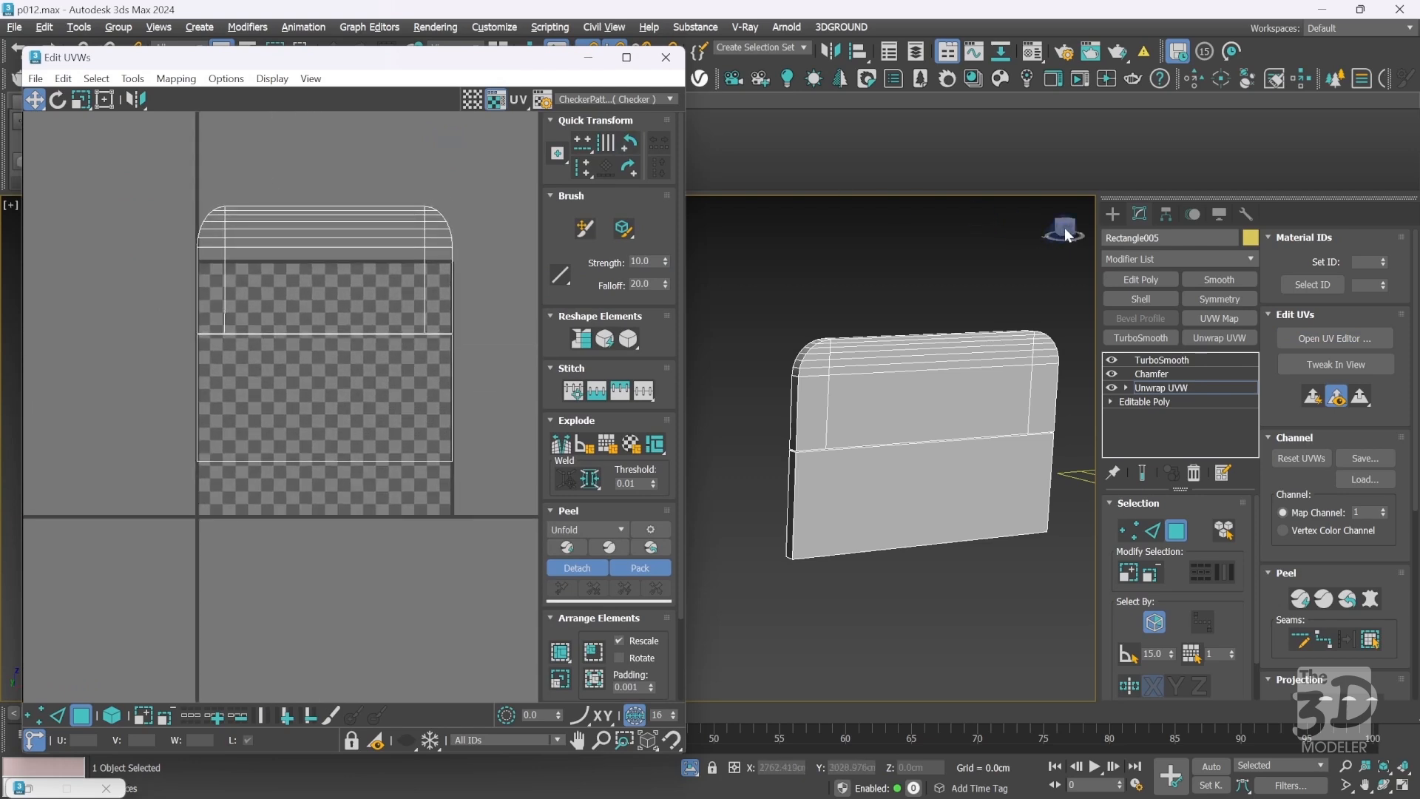
{"action": "mouse_move", "coordinate": [1065, 234]}
{"action": "left_mouse_down"}
{"action": "mouse_move", "coordinate": [941, 217]}
{"action": "mouse_move", "coordinate": [1117, 230]}
{"action": "mouse_move", "coordinate": [945, 223]}
{"action": "mouse_move", "coordinate": [1080, 223]}
{"action": "mouse_move", "coordinate": [1067, 235]}
{"action": "left_mouse_up"}
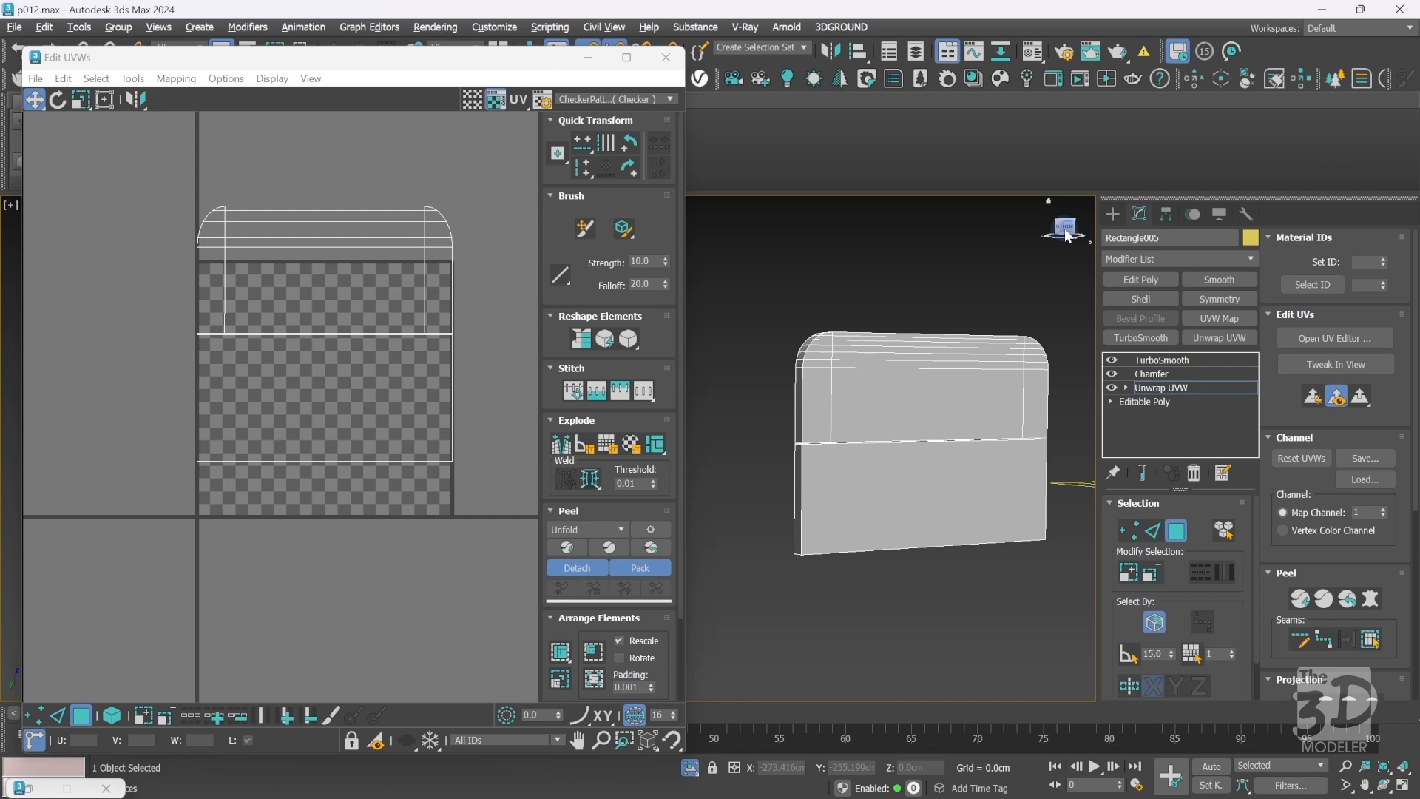
Flatten-map all UV faces of the drawer fronts with a polygon angle threshold of 45 and spacing of 0.001.
{"action": "left_click_drag", "start_coordinate": [163, 177], "coordinate": [473, 524]}
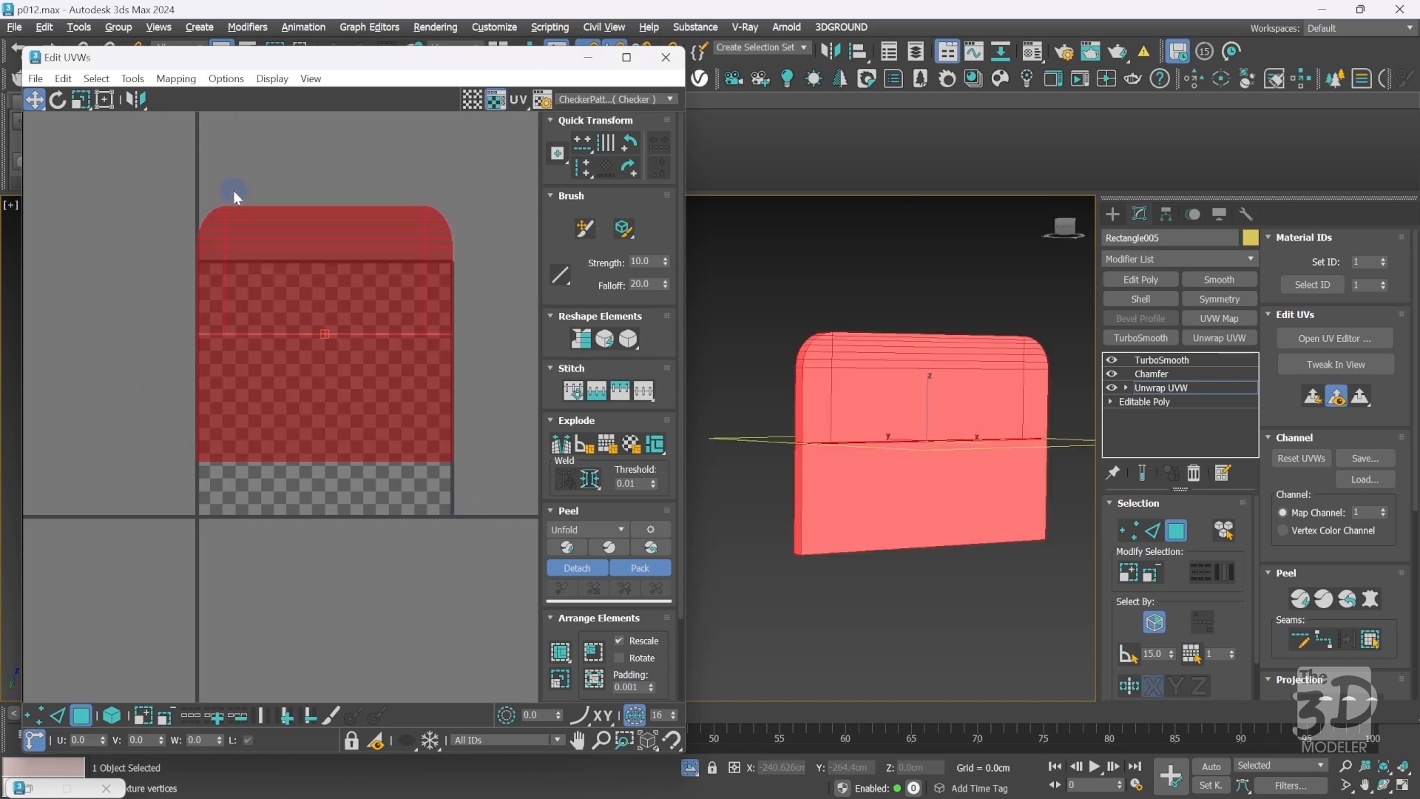
{"action": "left_click", "coordinate": [176, 79]}
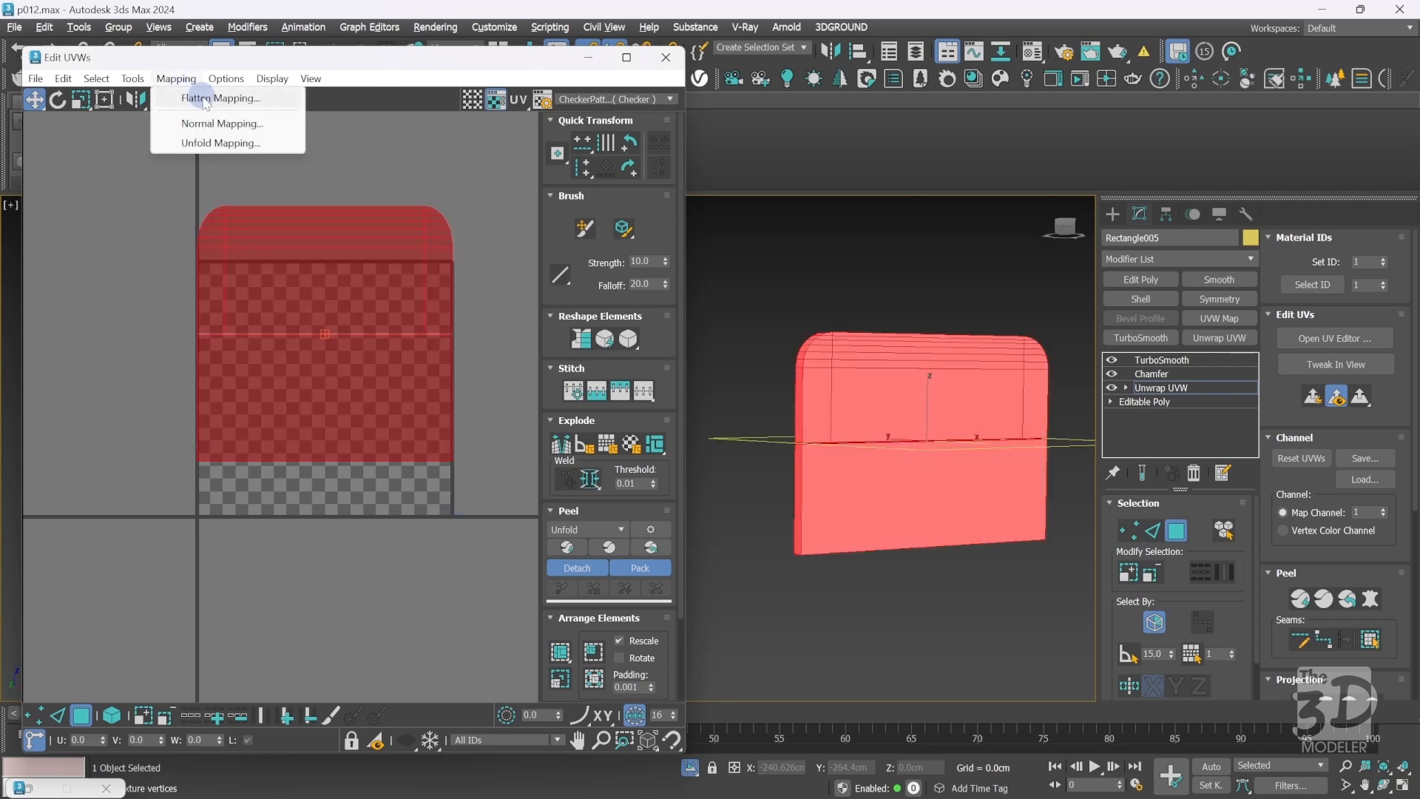
{"action": "left_click", "coordinate": [205, 100]}
{"action": "left_click", "coordinate": [223, 141]}
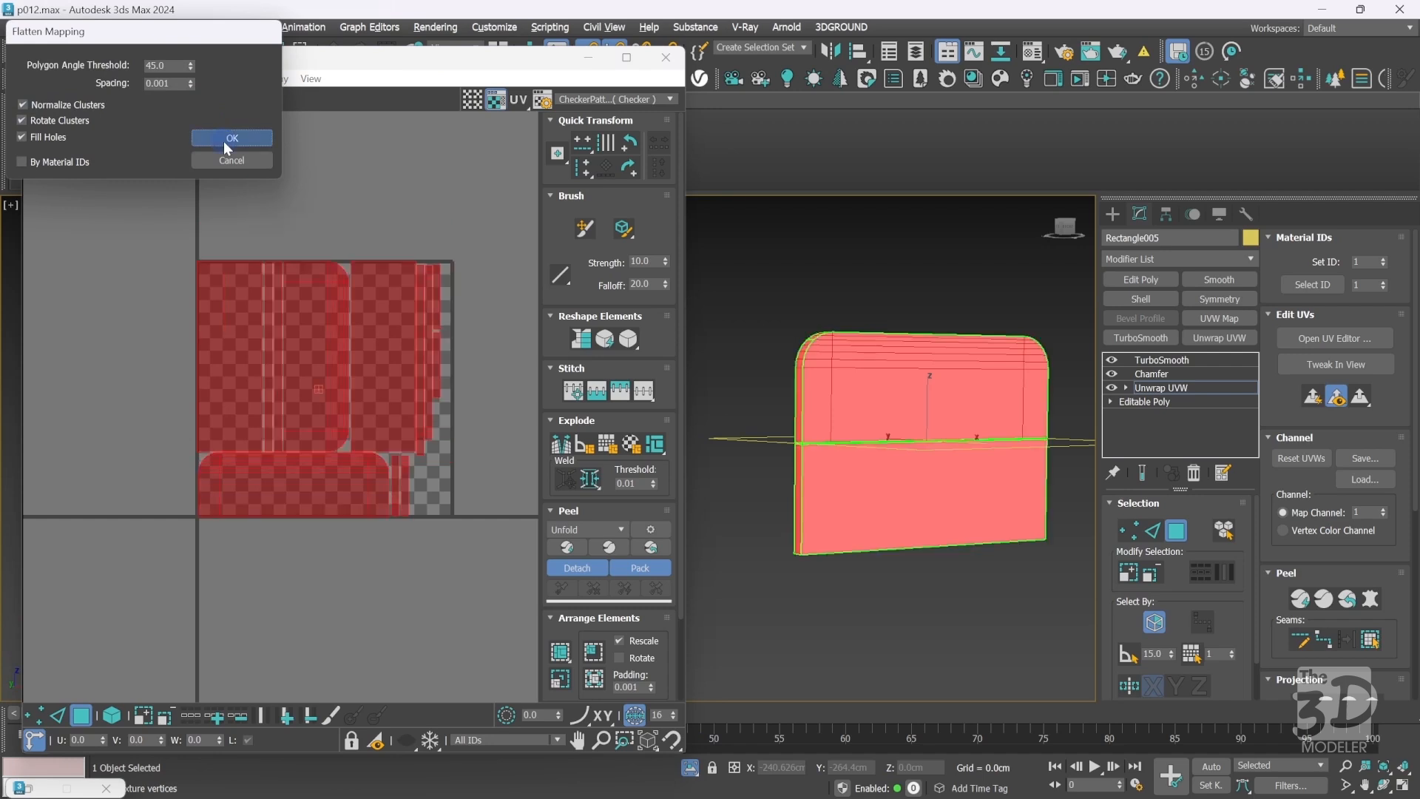
{"action": "left_click", "coordinate": [497, 258]}
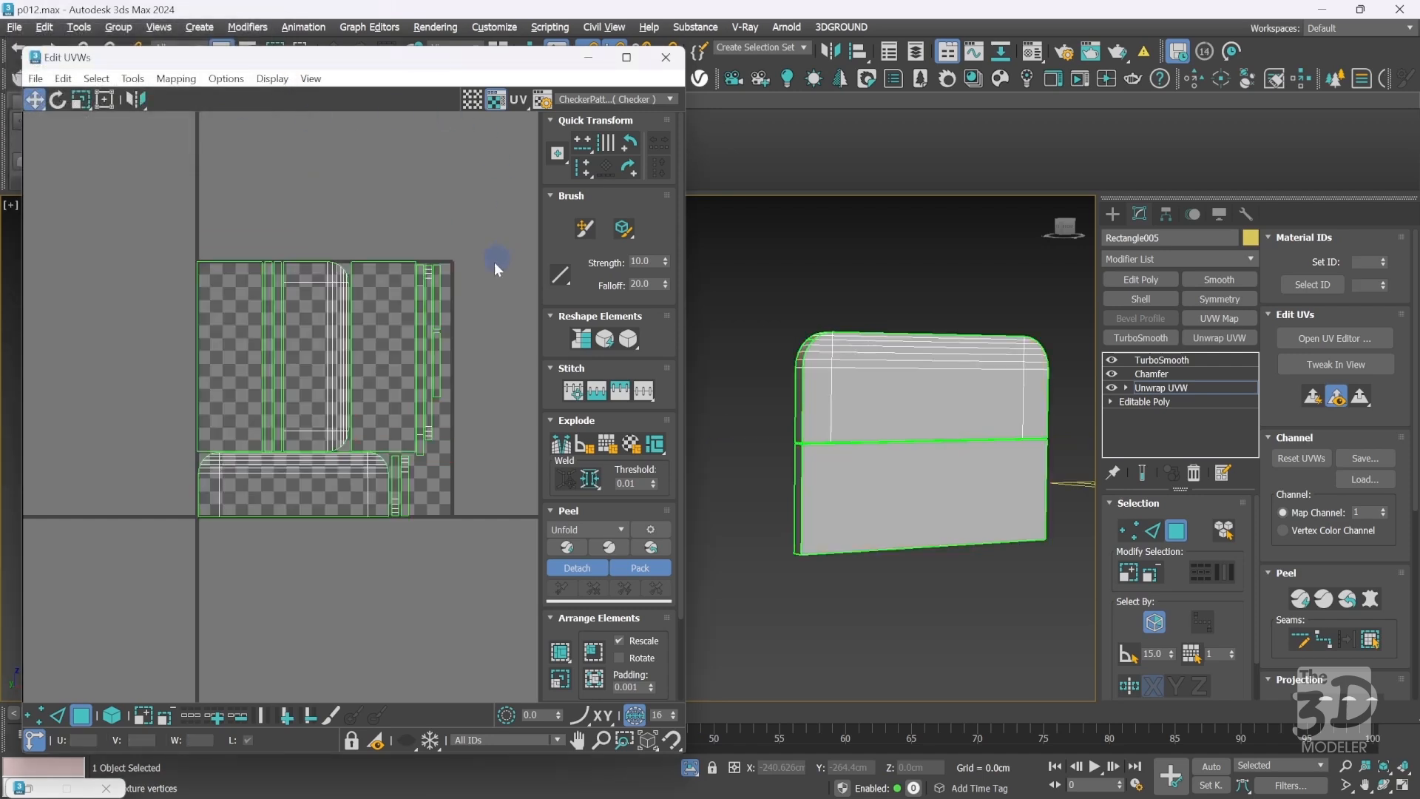
Identify the front-face UV pieces of both drawers and move them outside the checker tile, with the upper and lower pieces side by side.
{"action": "left_click", "coordinate": [917, 405]}
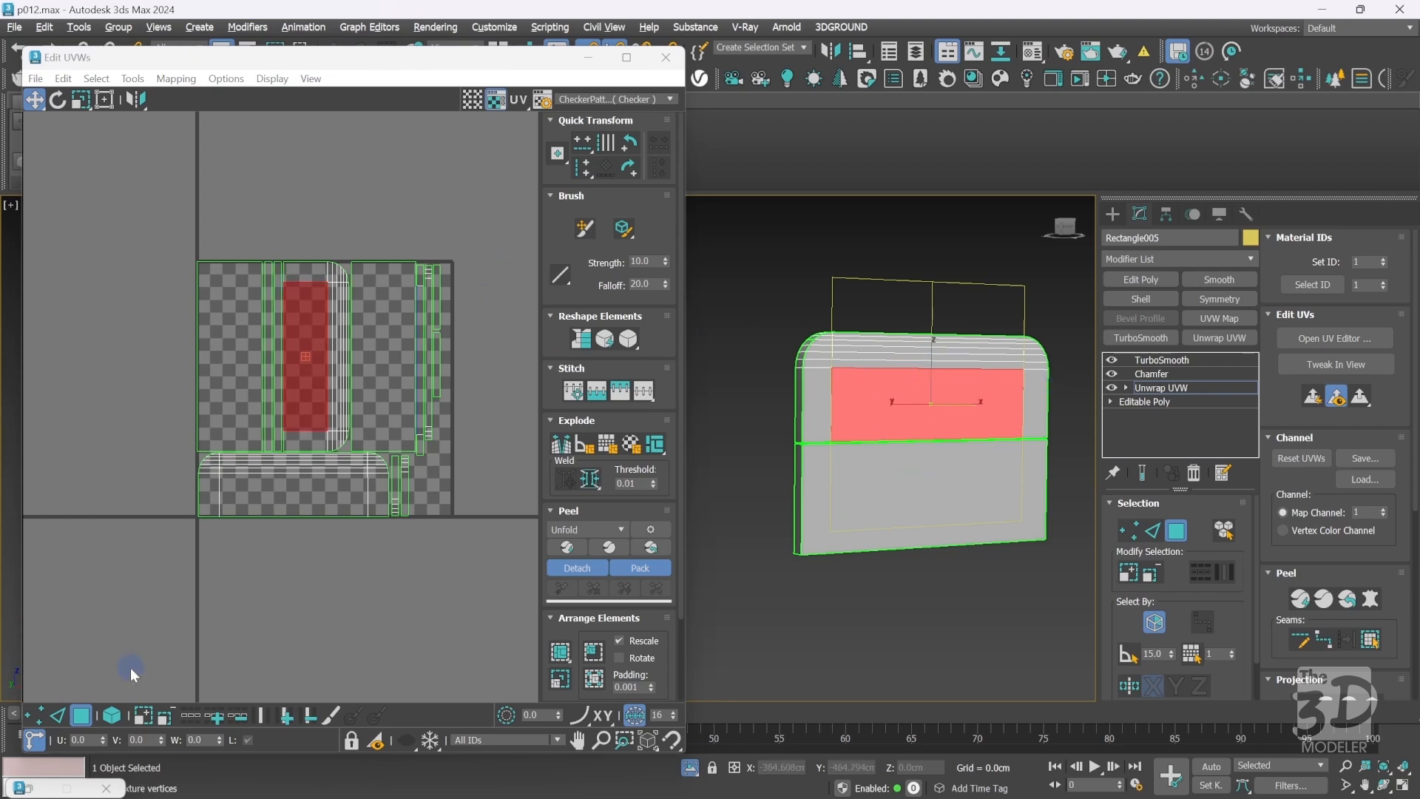
{"action": "left_click", "coordinate": [112, 716]}
{"action": "left_click", "coordinate": [319, 269]}
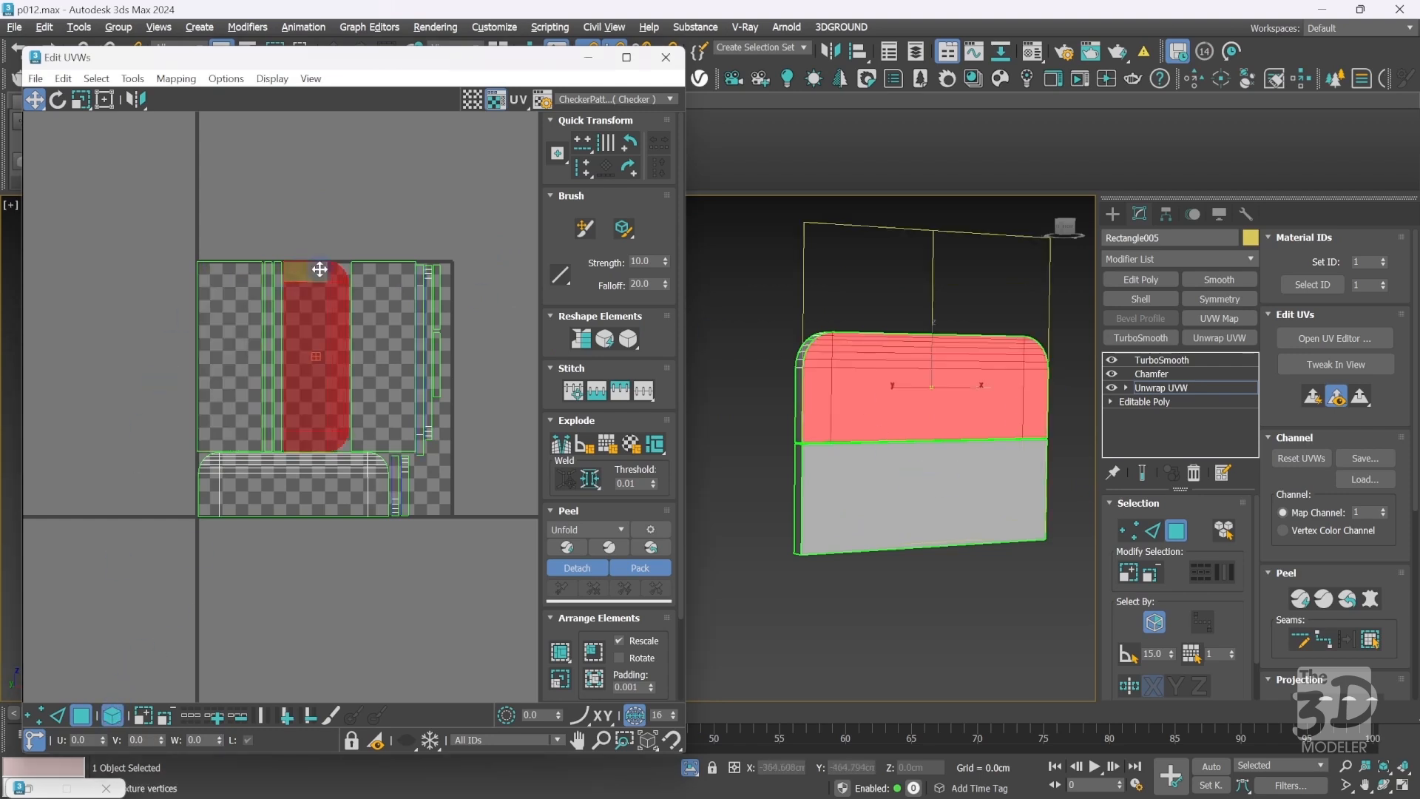
{"action": "left_click_drag", "start_coordinate": [323, 275], "coordinate": [147, 249]}
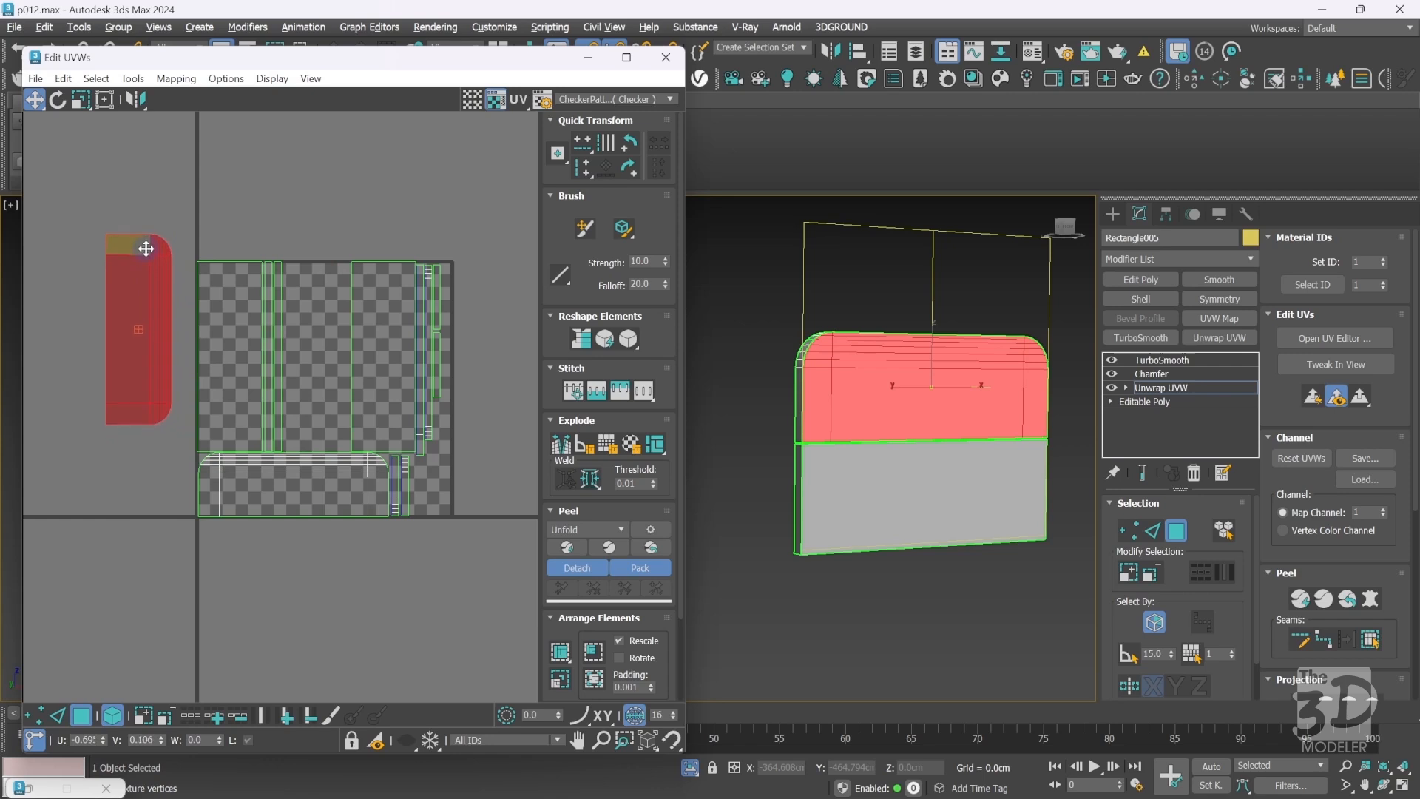
{"action": "left_click", "coordinate": [260, 290]}
{"action": "left_click_drag", "start_coordinate": [261, 288], "coordinate": [81, 256]}
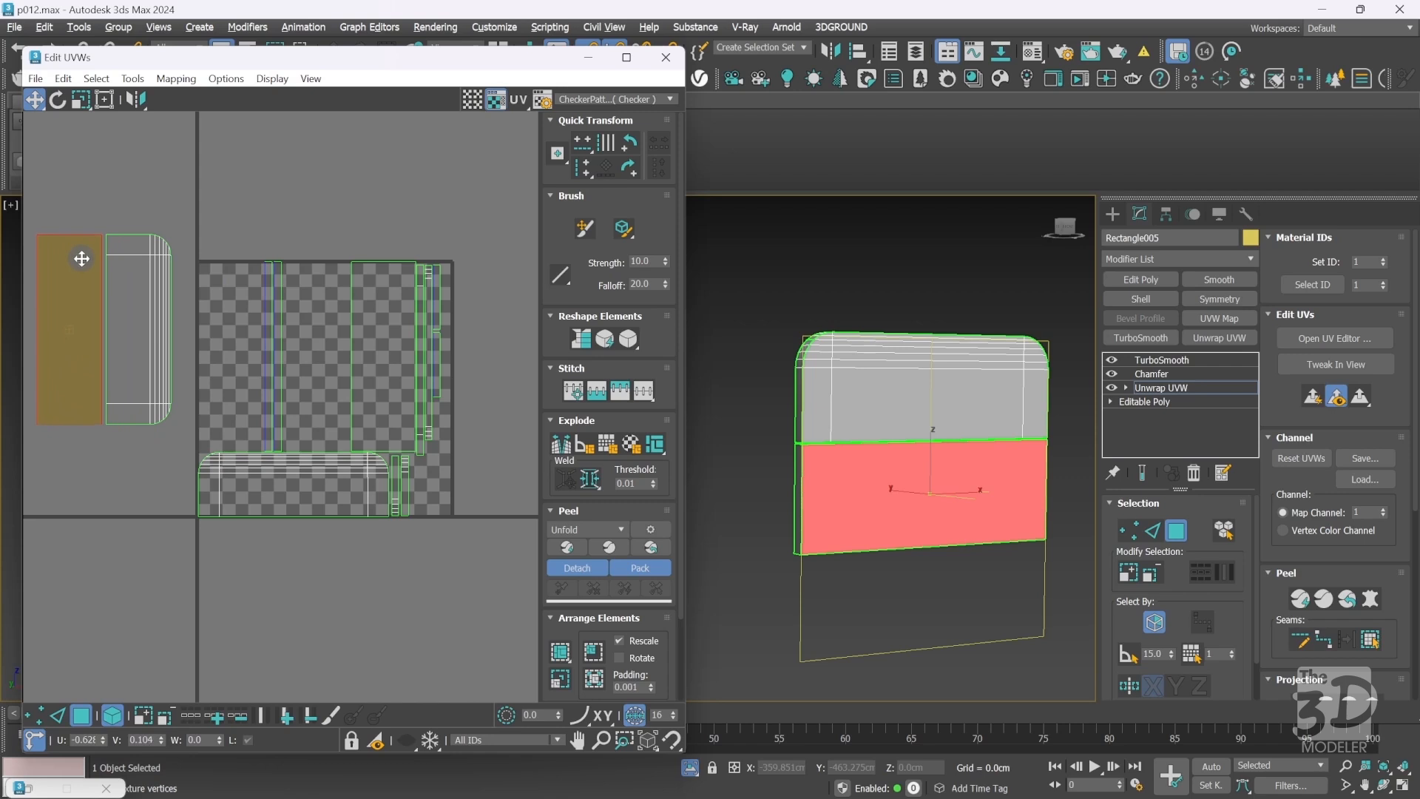
Gather the upright UV pieces left in the tile, rotate them 90 degrees counterclockwise and move them just above the rounded back piece.
{"action": "left_click_drag", "start_coordinate": [250, 245], "coordinate": [318, 336]}
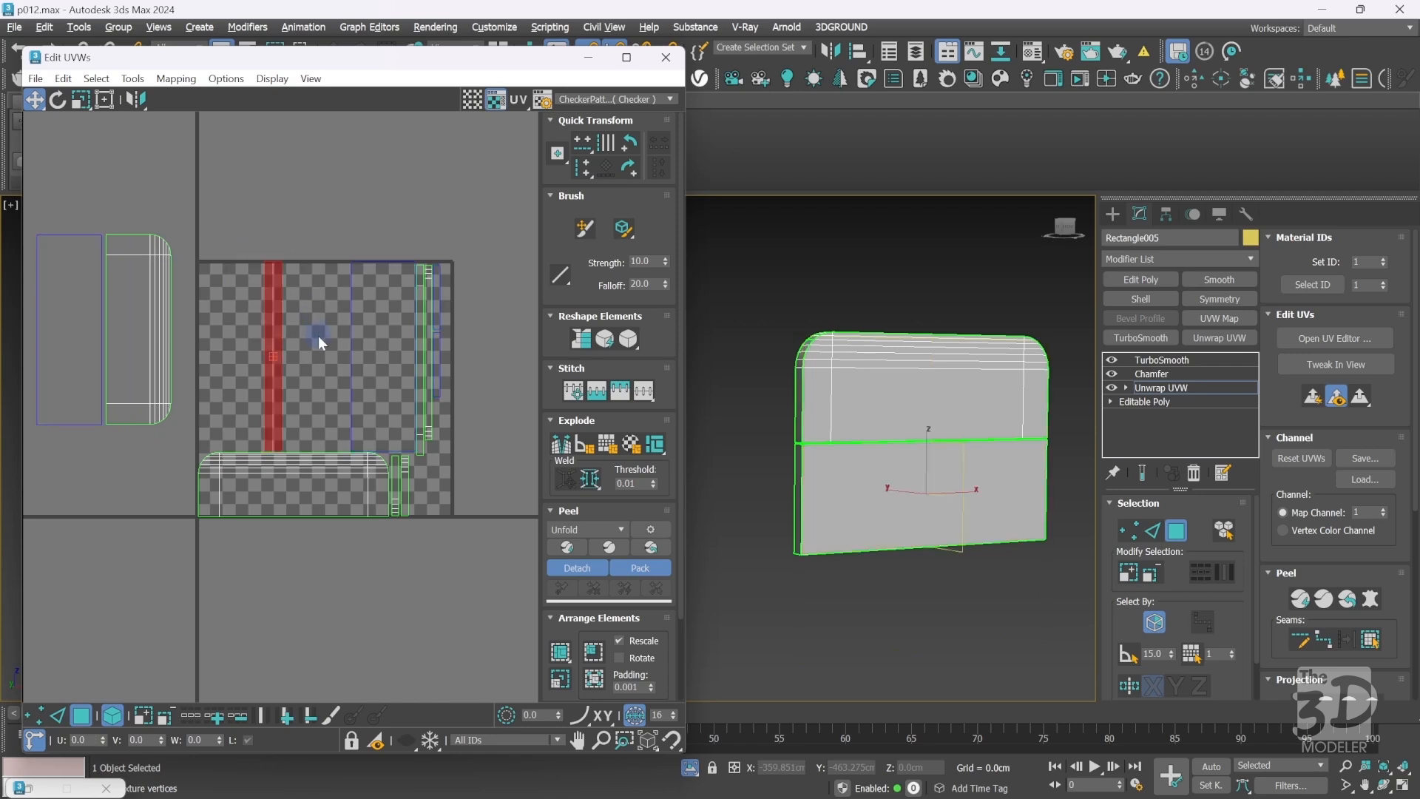
{"action": "left_click_drag", "start_coordinate": [275, 287], "coordinate": [341, 286]}
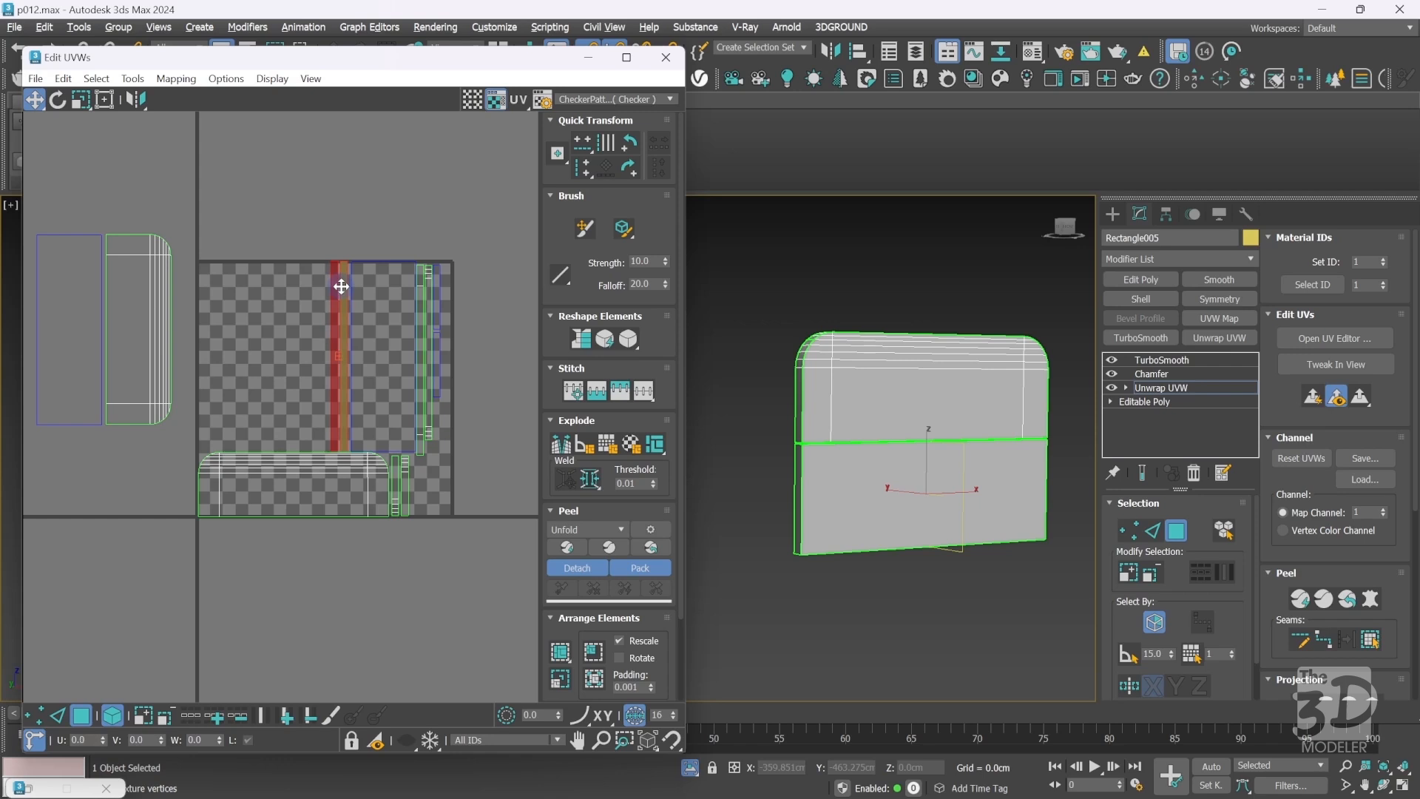
{"action": "left_click_drag", "start_coordinate": [296, 221], "coordinate": [464, 445]}
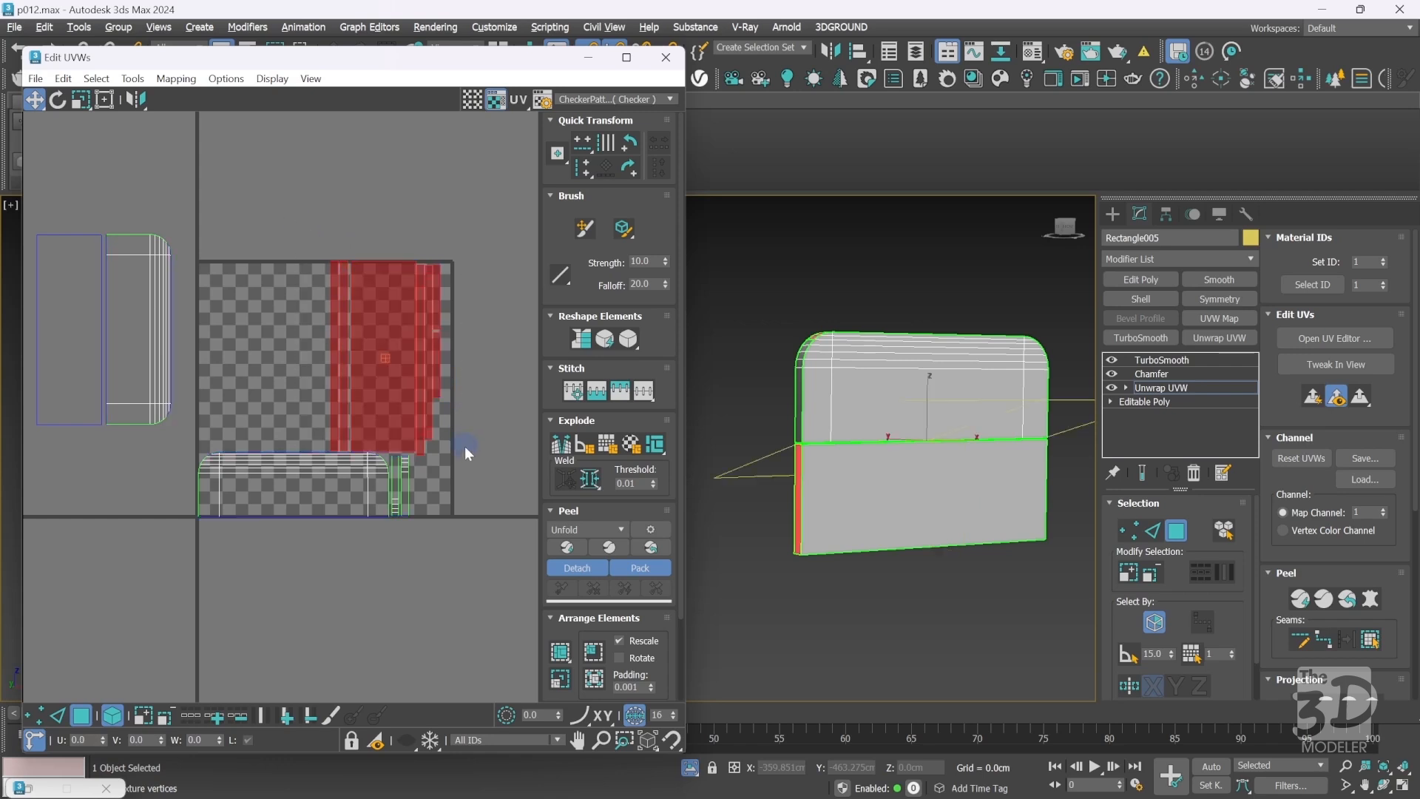
{"action": "left_click", "coordinate": [62, 100]}
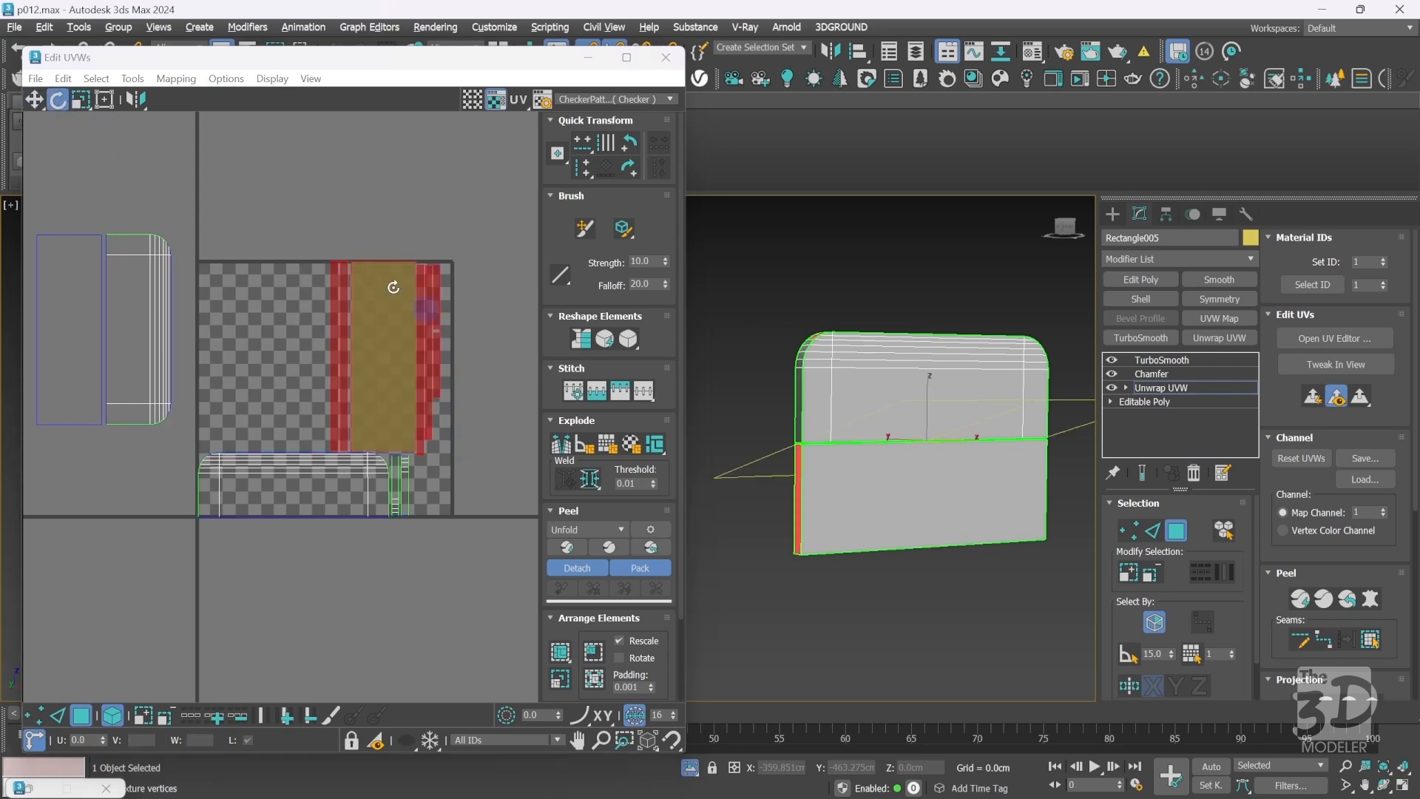
{"action": "left_click_drag", "start_coordinate": [394, 281], "coordinate": [247, 367]}
{"action": "left_click", "coordinate": [81, 101]}
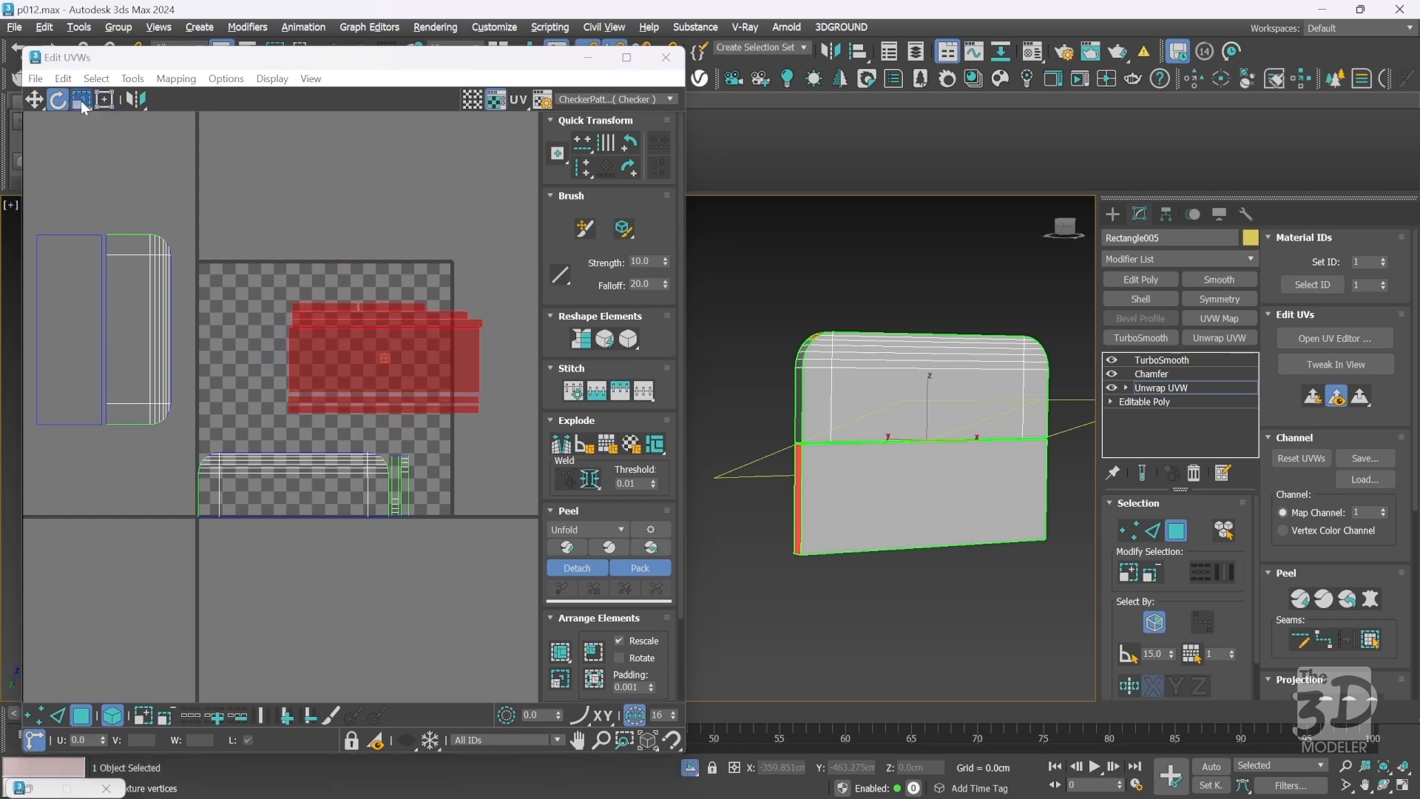
{"action": "left_click_drag", "start_coordinate": [425, 354], "coordinate": [311, 423]}
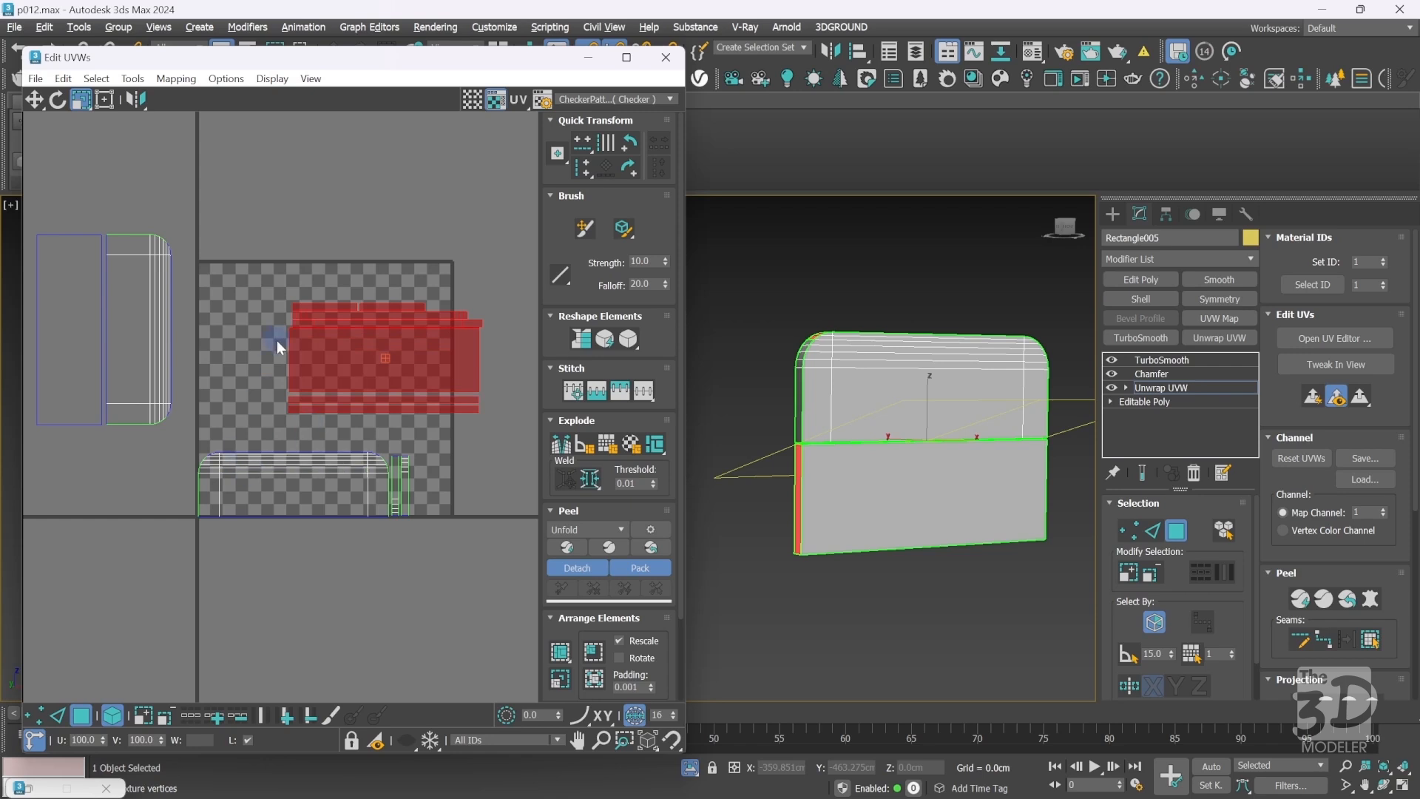
{"action": "key", "text": "w"}
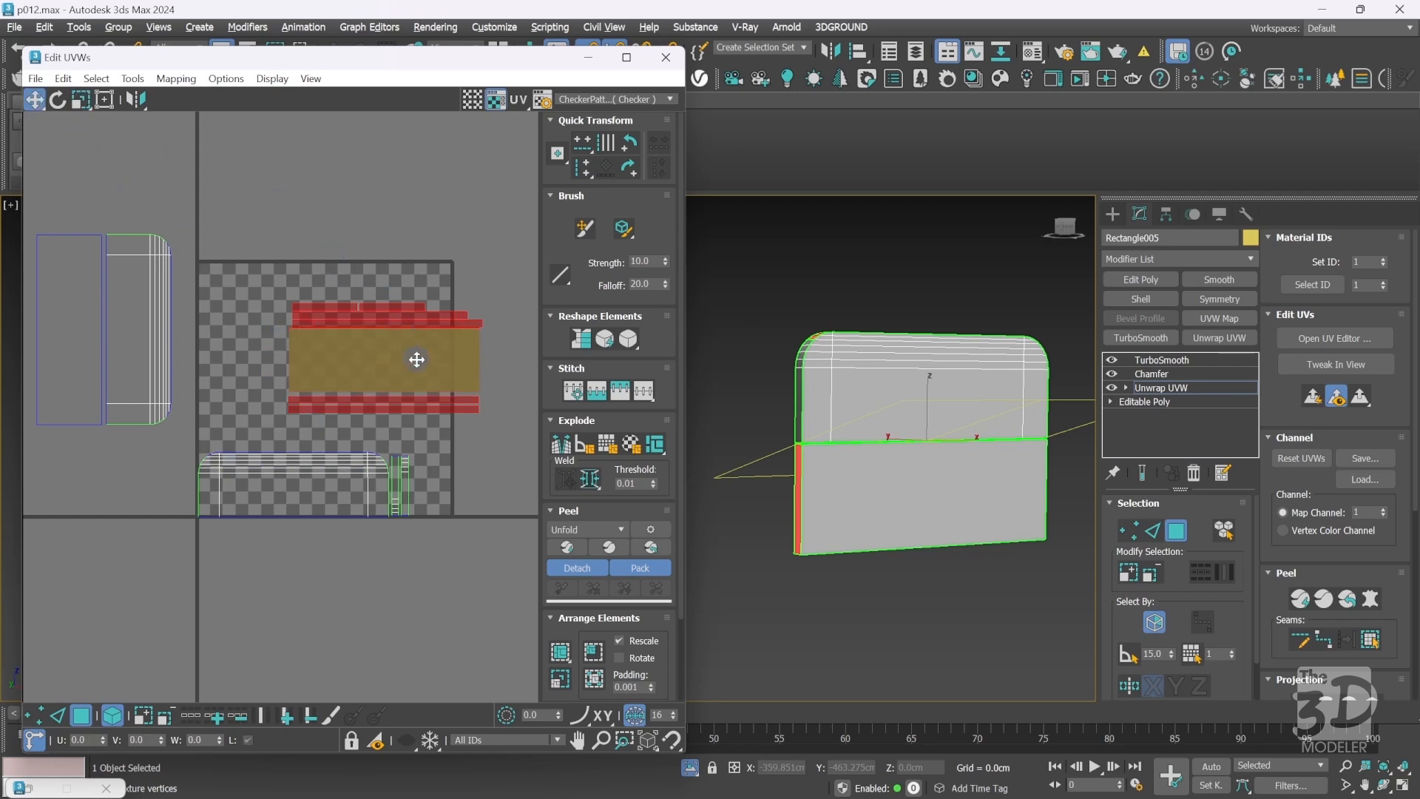
{"action": "left_click_drag", "start_coordinate": [422, 363], "coordinate": [335, 395]}
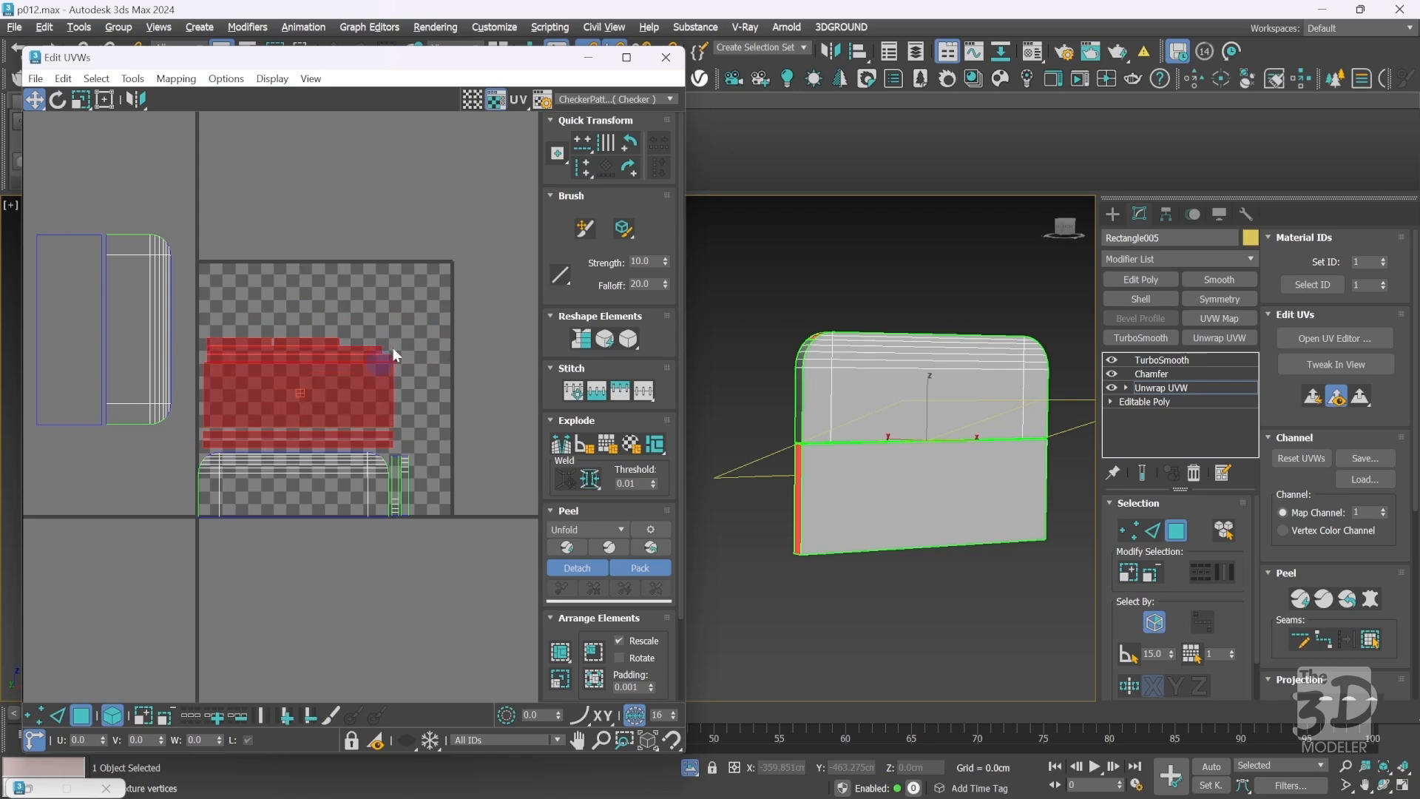
Scale all the remaining pieces inside the tile to about half size and place them in its lower-right corner.
{"action": "left_click_drag", "start_coordinate": [433, 312], "coordinate": [188, 547]}
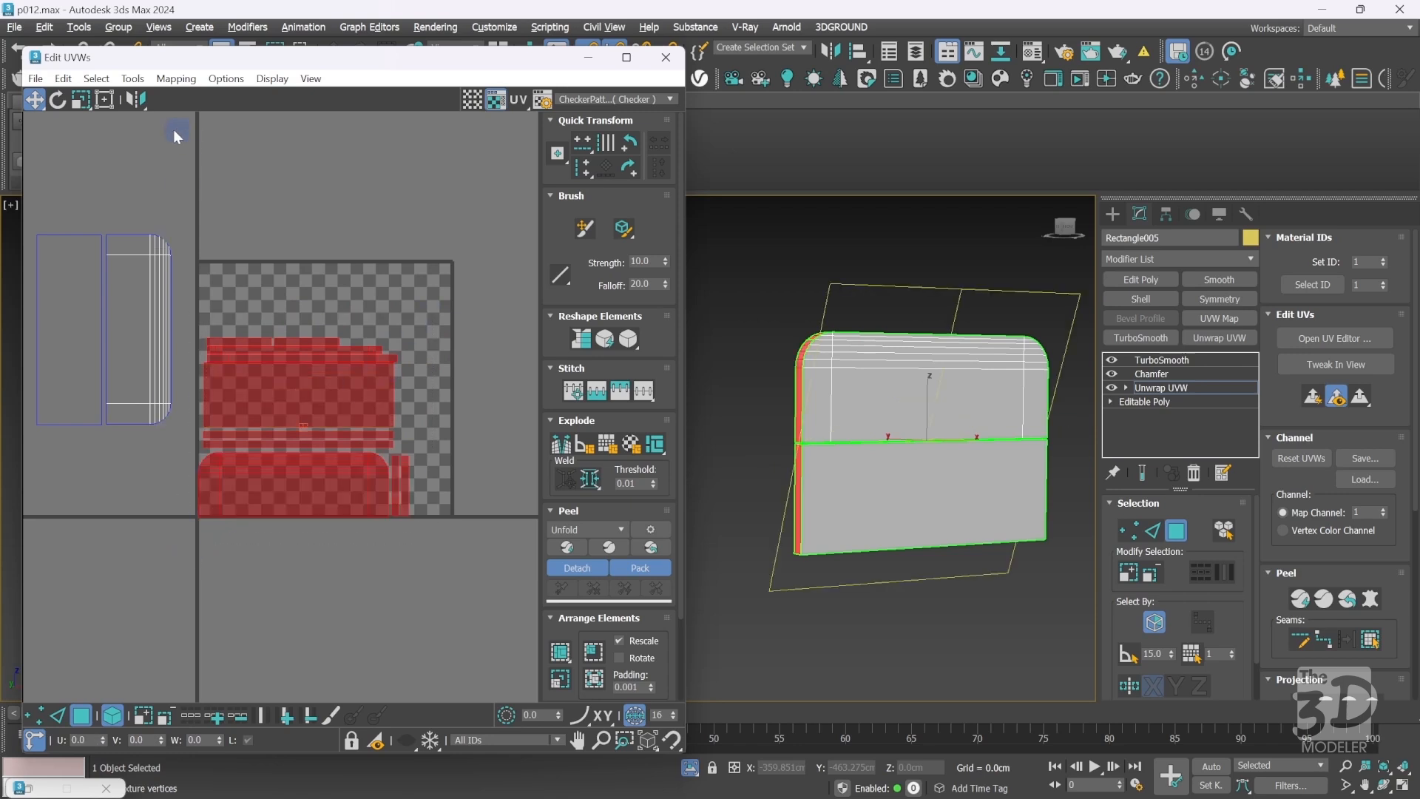
{"action": "left_click", "coordinate": [80, 99]}
{"action": "left_click_drag", "start_coordinate": [344, 364], "coordinate": [403, 451]}
Rotate the two front-face UV pieces 90 degrees counterclockwise and move them into the upper part of the checker tile.
{"action": "left_click", "coordinate": [35, 99]}
{"action": "left_click_drag", "start_coordinate": [236, 179], "coordinate": [77, 359]}
{"action": "left_click", "coordinate": [57, 99]}
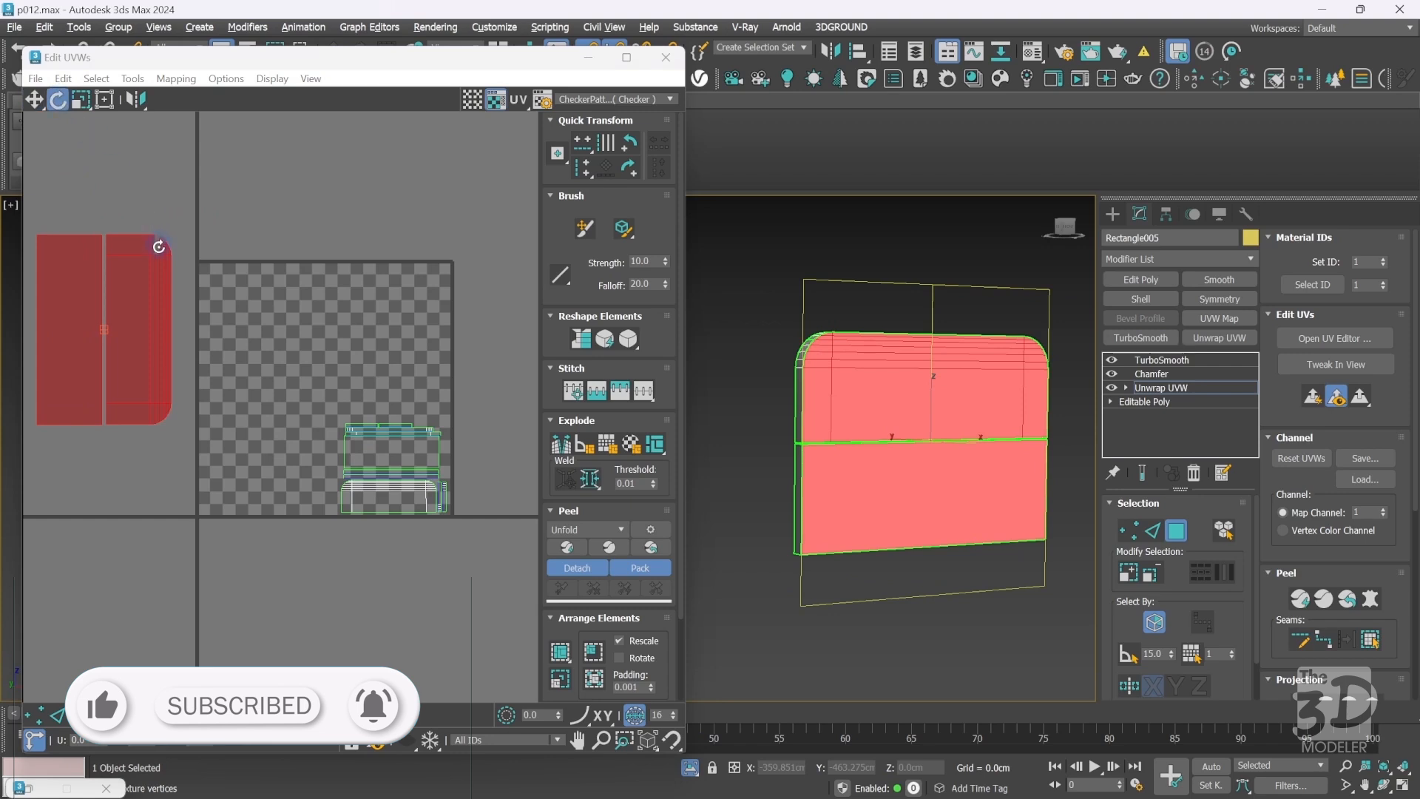
{"action": "left_click_drag", "start_coordinate": [159, 253], "coordinate": [322, 304]}
{"action": "left_click", "coordinate": [34, 100]}
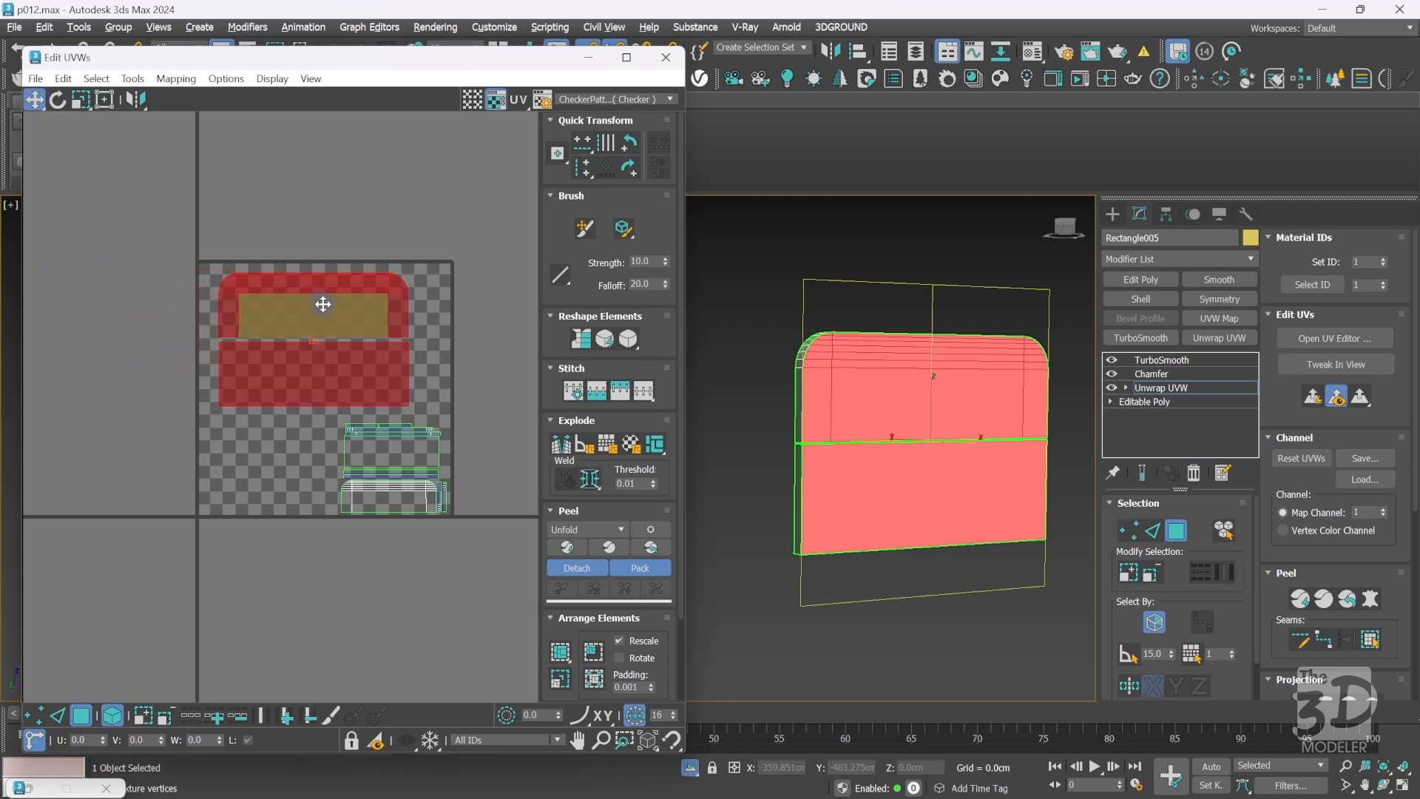
{"action": "left_click", "coordinate": [501, 179]}
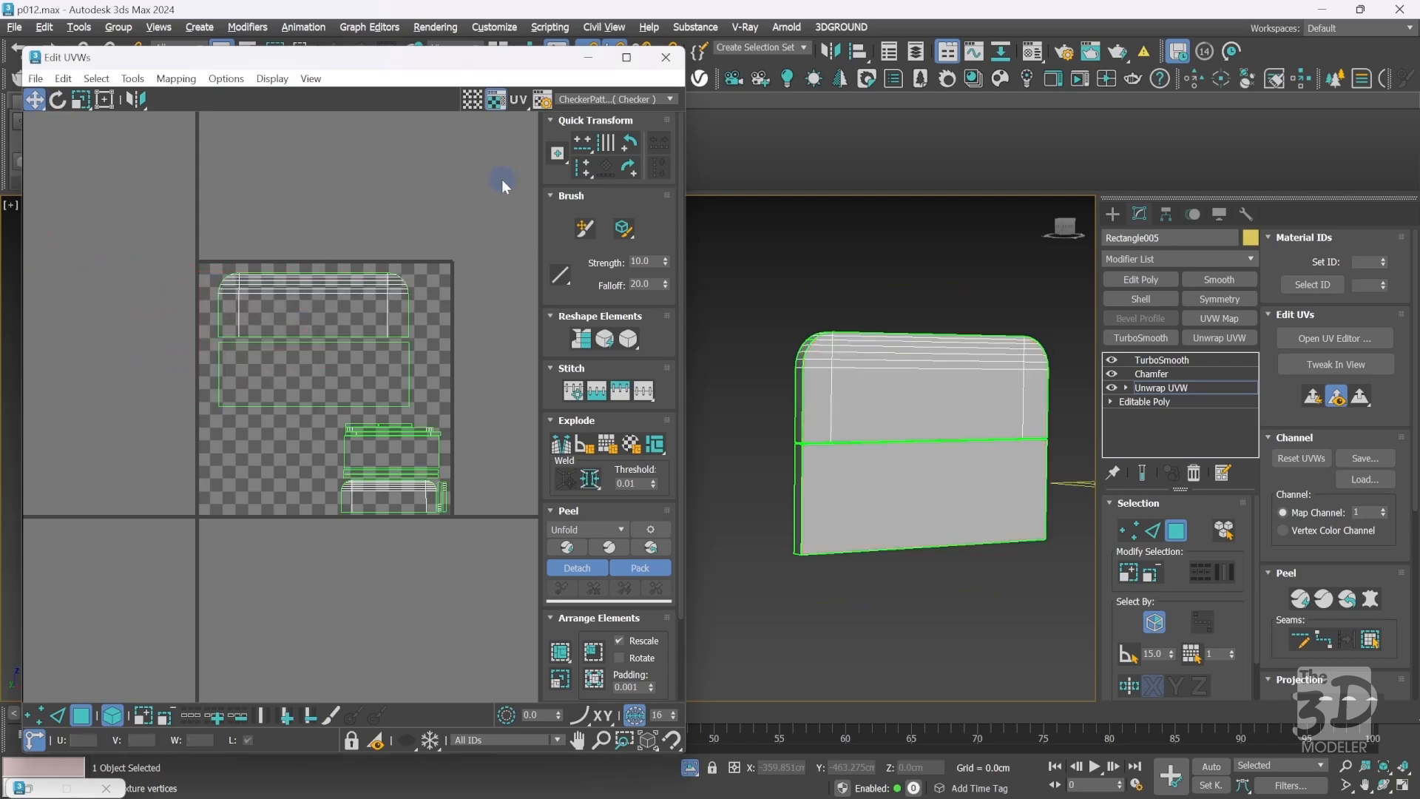
Close the UV editor and assign the checker material, Material #28, to the drawer fronts.
{"action": "left_click", "coordinate": [677, 65]}
{"action": "left_click", "coordinate": [1112, 213]}
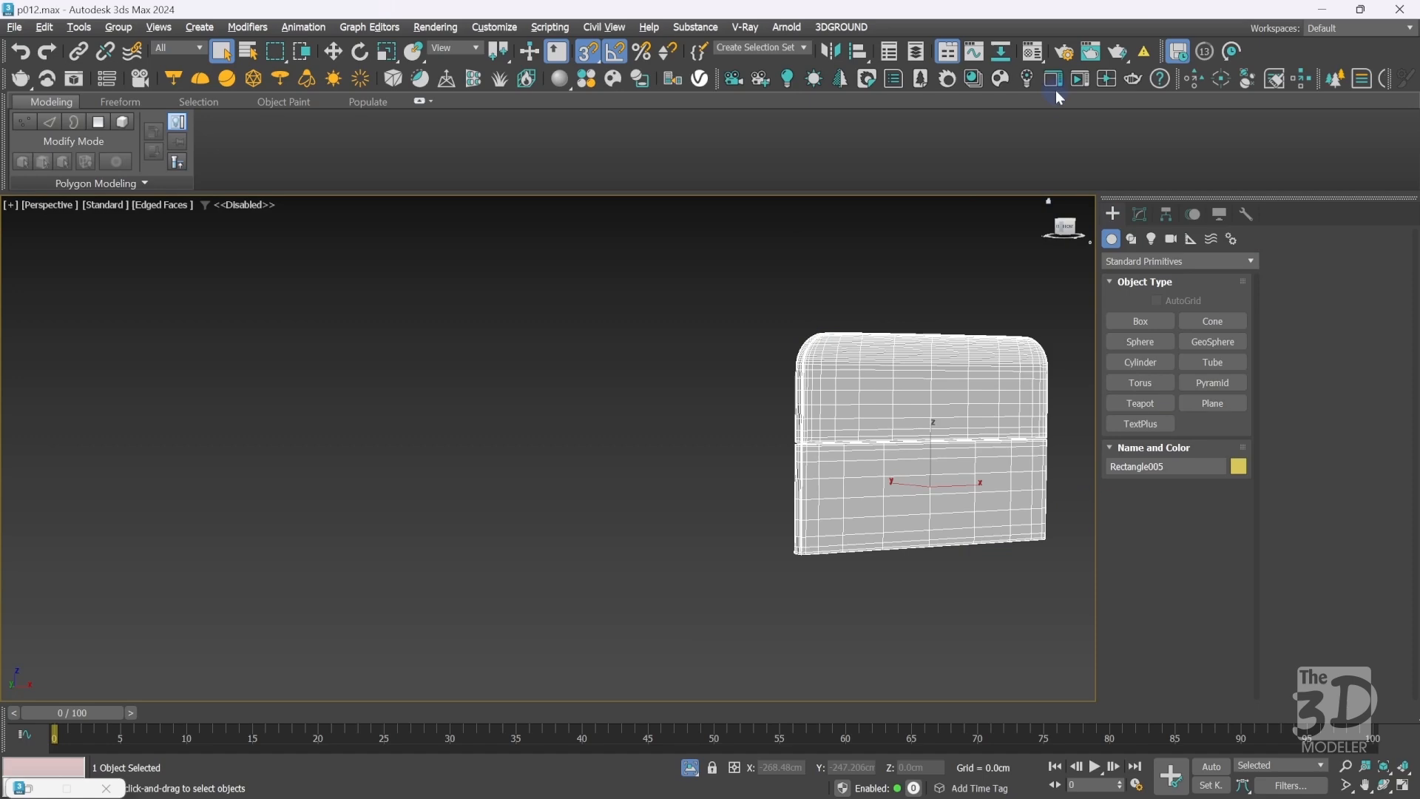
{"action": "left_click", "coordinate": [1035, 52]}
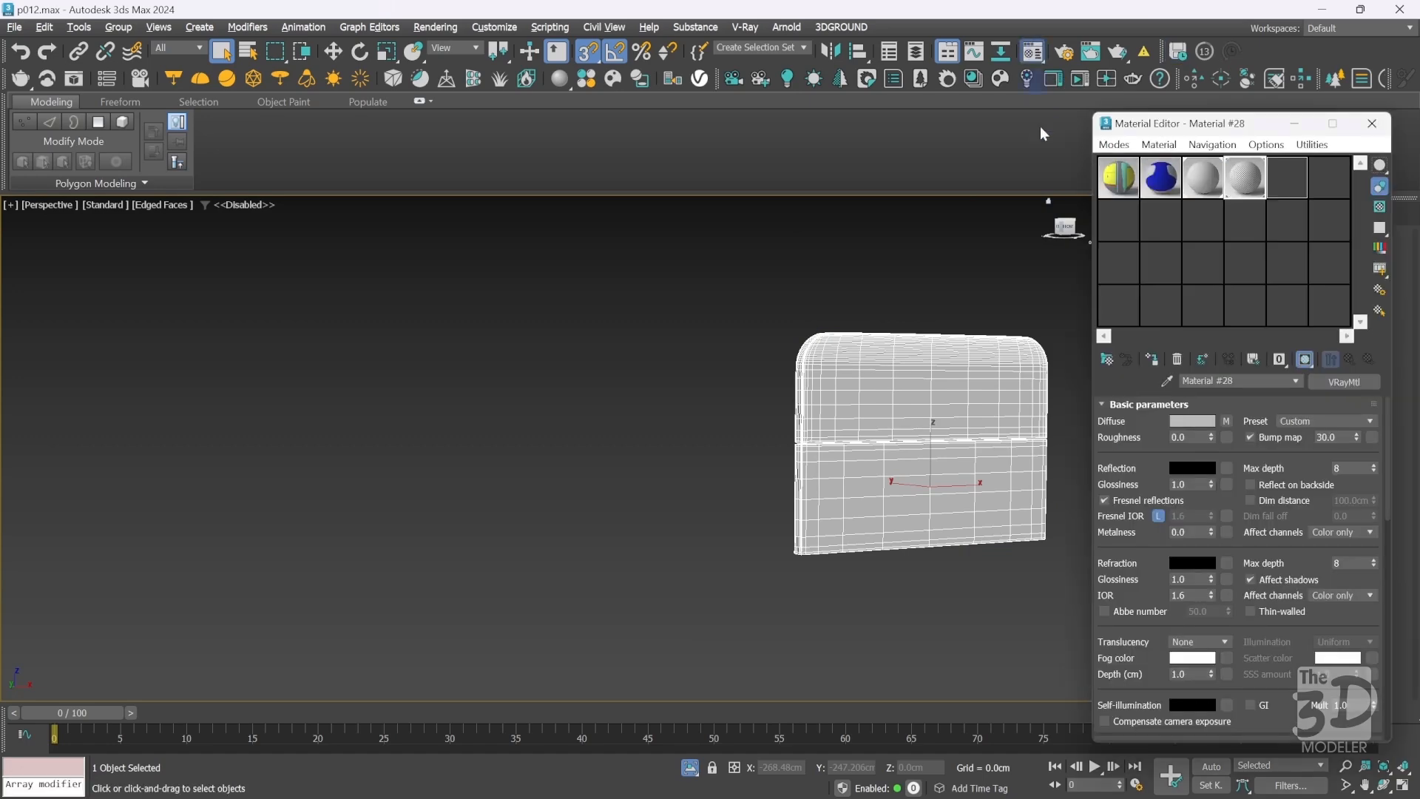
{"action": "left_click", "coordinate": [1152, 359]}
{"action": "left_click", "coordinate": [1294, 123]}
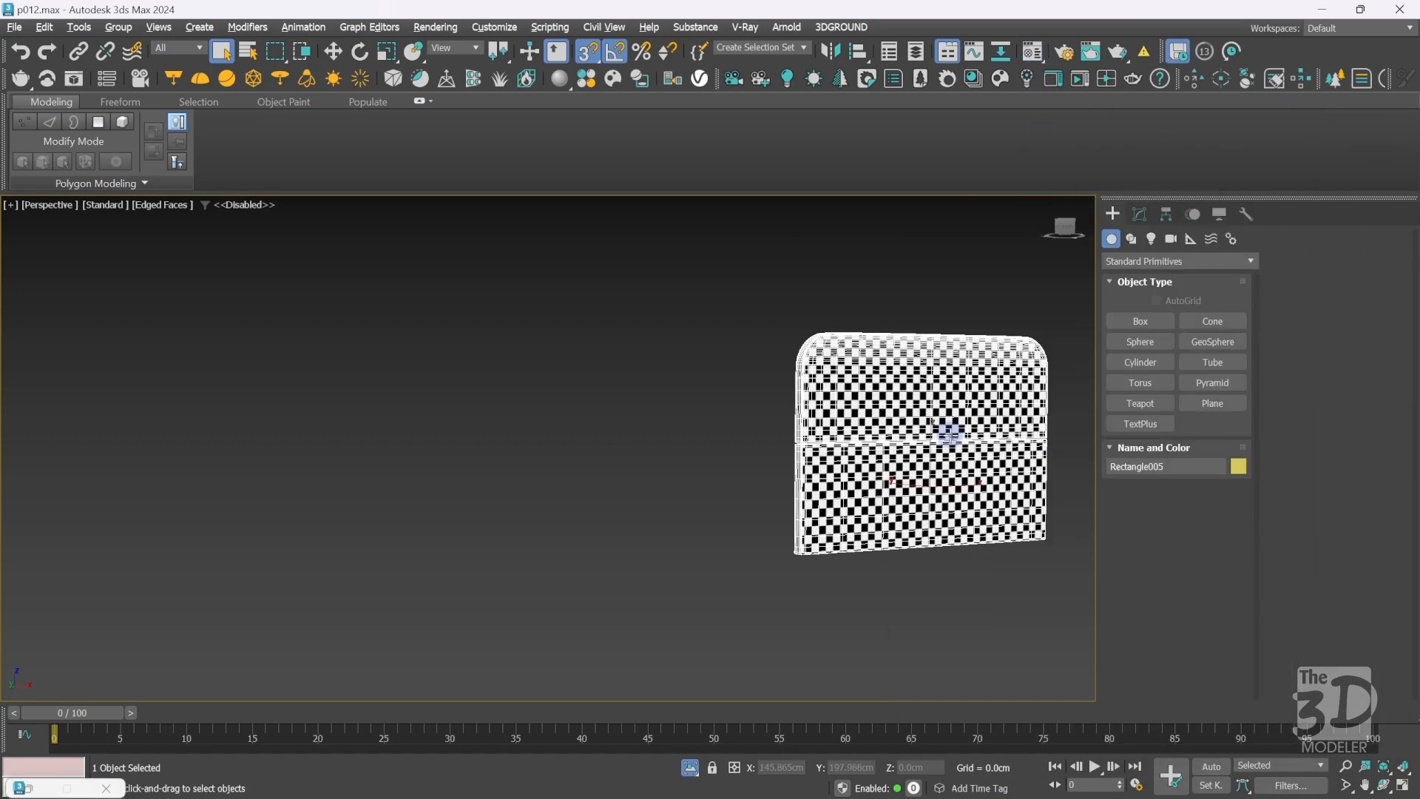
Hide the edged faces, exit isolation and frame the nightstand to compare the drawer fronts' checker pattern with the shell's.
{"action": "key", "text": "F3"}
{"action": "key", "text": "F3"}
{"action": "key", "text": "F4"}
{"action": "left_click", "coordinate": [689, 768]}
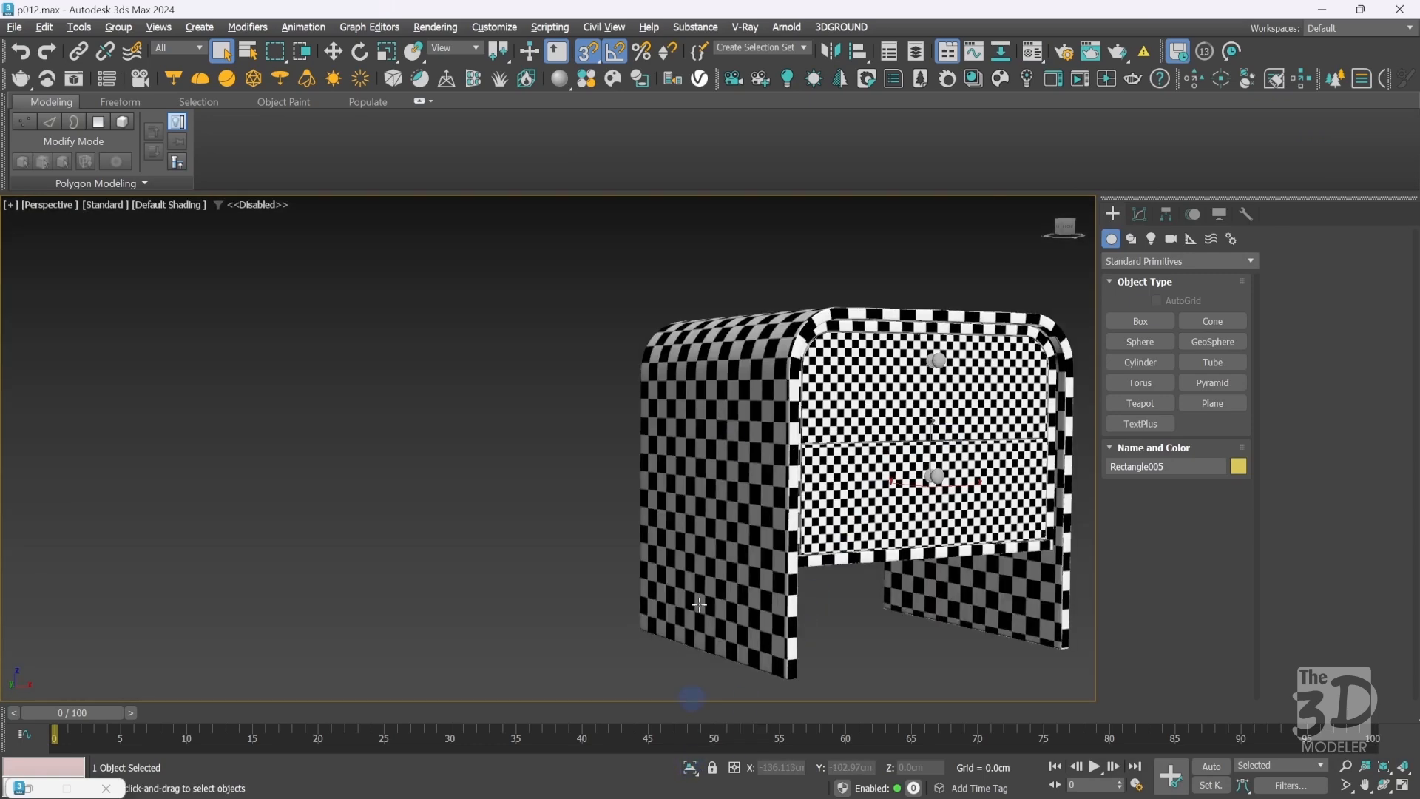
{"action": "left_click", "coordinate": [735, 444]}
{"action": "key", "text": "z"}
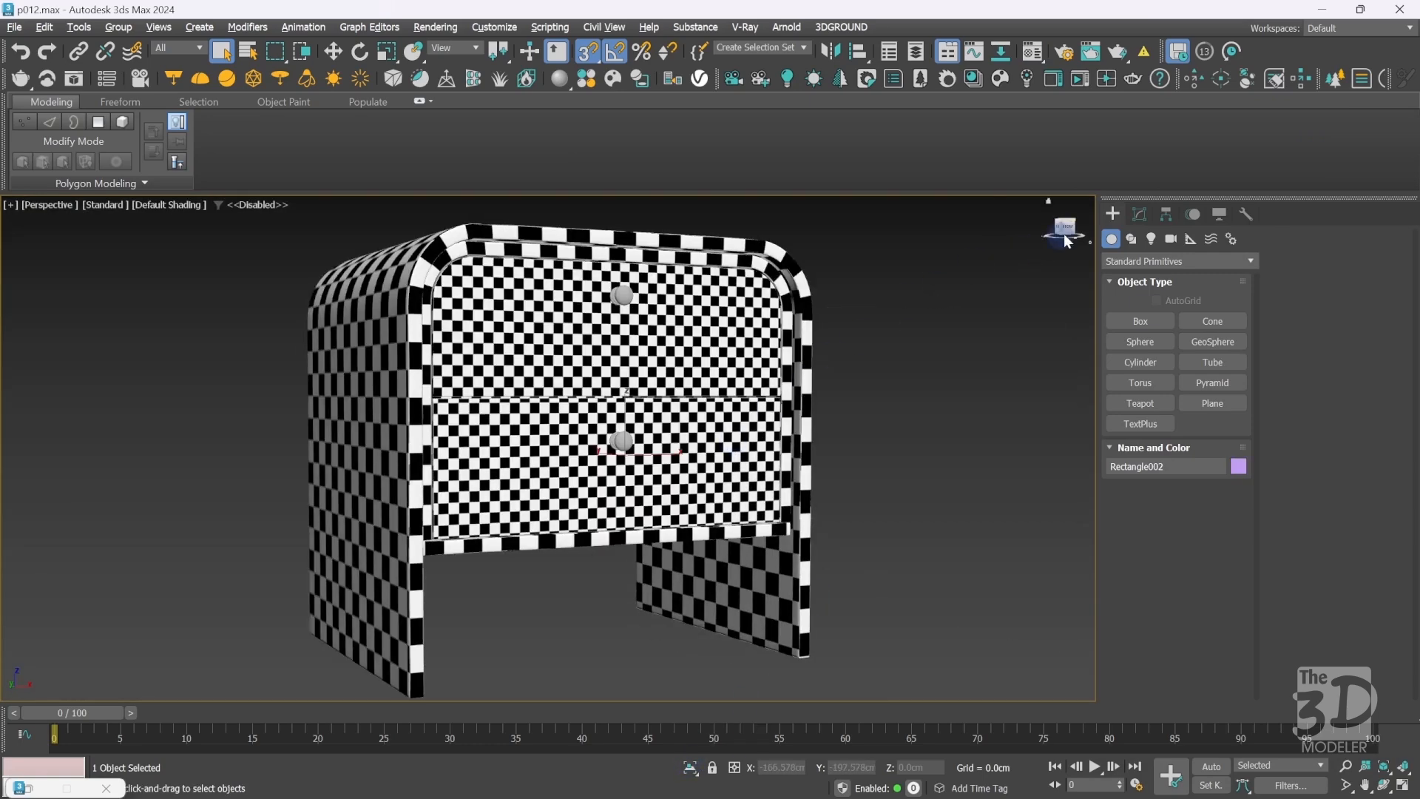
Isolate the upper drawer's knob and show its edged faces to inspect the mesh density.
{"action": "mouse_move", "coordinate": [1068, 235]}
{"action": "left_mouse_down"}
{"action": "mouse_move", "coordinate": [933, 226]}
{"action": "mouse_move", "coordinate": [1065, 225]}
{"action": "left_mouse_up"}
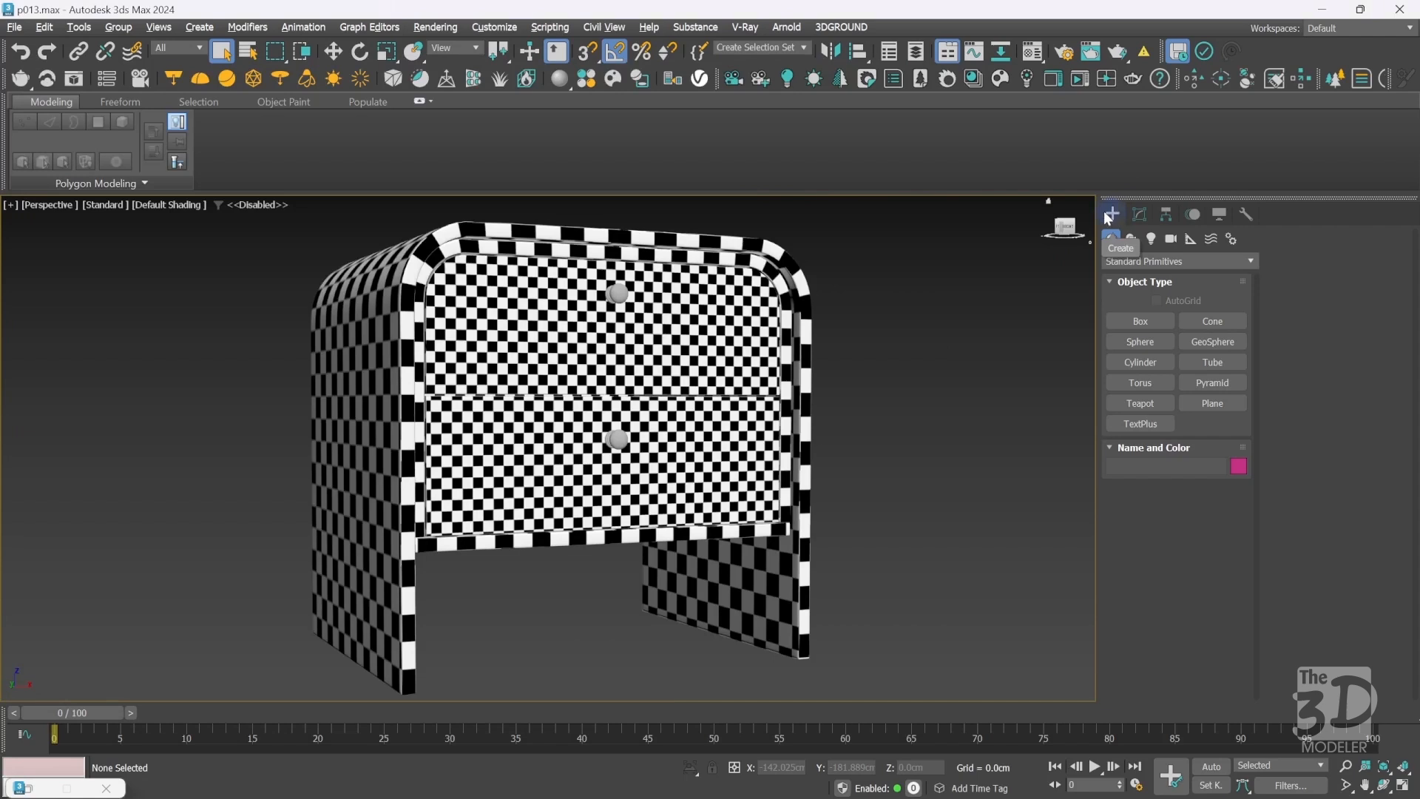
{"action": "left_click", "coordinate": [619, 294]}
{"action": "key", "text": "alt+q"}
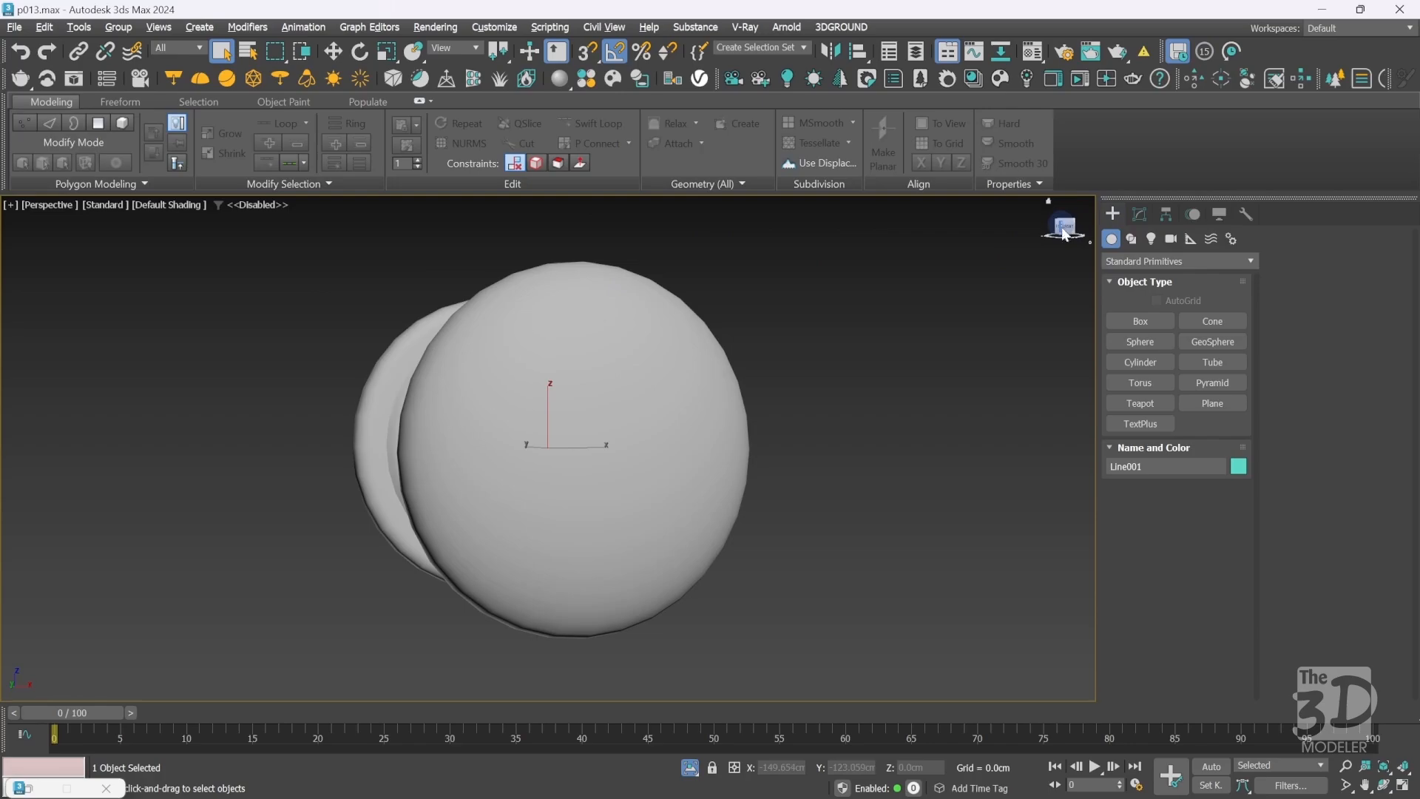
{"action": "left_click", "coordinate": [1064, 234]}
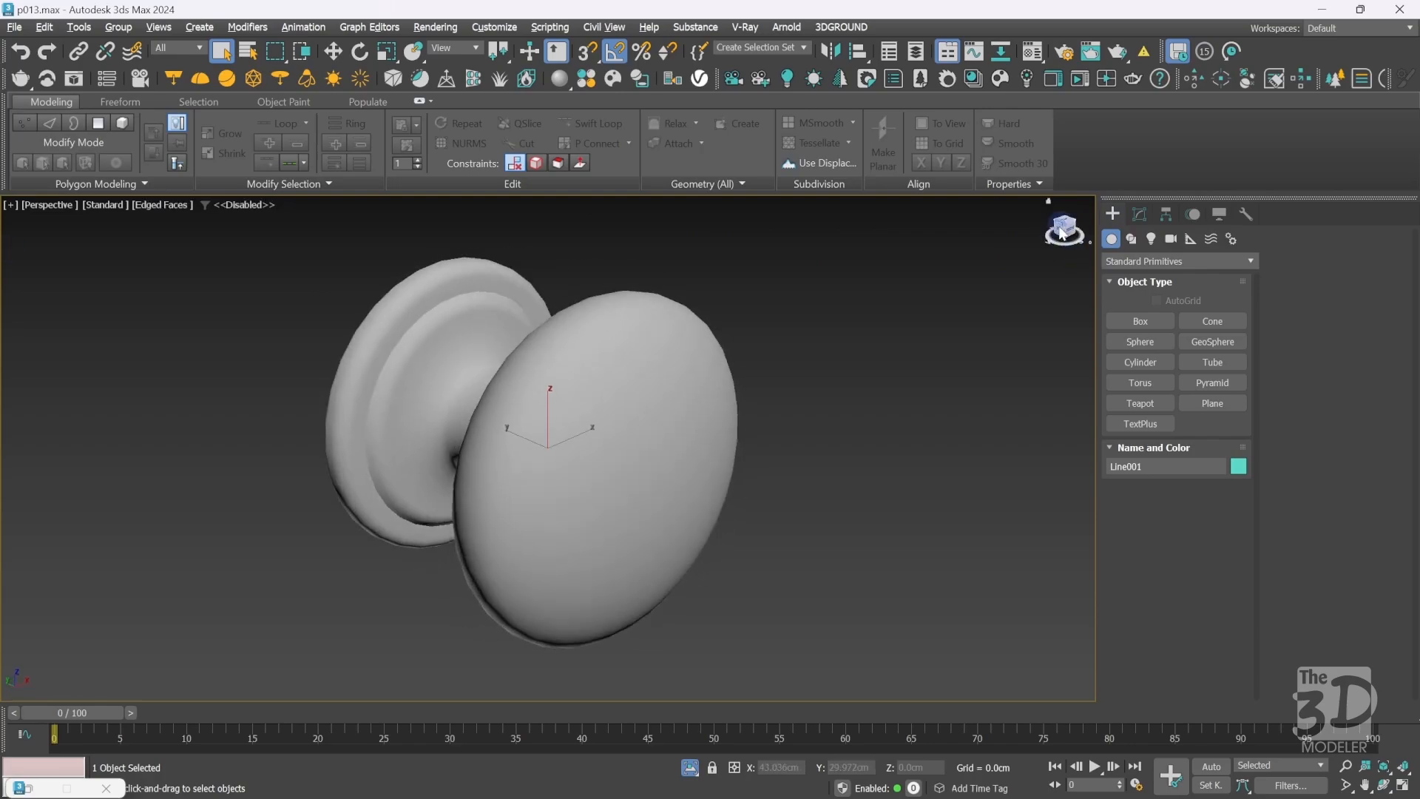
{"action": "mouse_move", "coordinate": [1061, 233]}
{"action": "left_mouse_down"}
{"action": "mouse_move", "coordinate": [873, 228]}
{"action": "mouse_move", "coordinate": [884, 242]}
{"action": "mouse_move", "coordinate": [1086, 212]}
{"action": "mouse_move", "coordinate": [928, 216]}
{"action": "mouse_move", "coordinate": [895, 256]}
{"action": "mouse_move", "coordinate": [1054, 221]}
{"action": "left_mouse_up"}
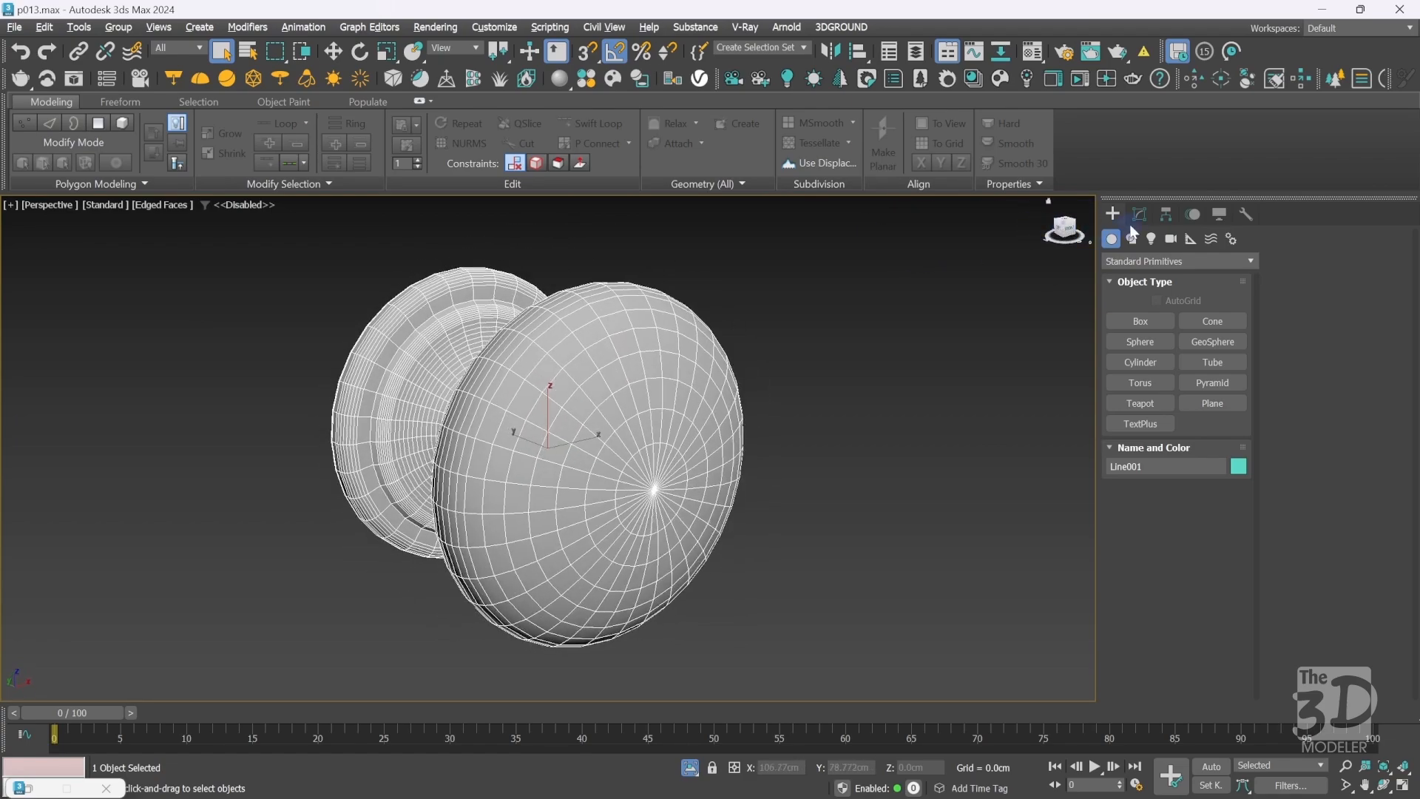
Reduce the knob's base Line interpolation to 2 steps while showing the end result of the modifier stack.
{"action": "left_click", "coordinate": [1136, 219]}
{"action": "left_click", "coordinate": [1145, 386]}
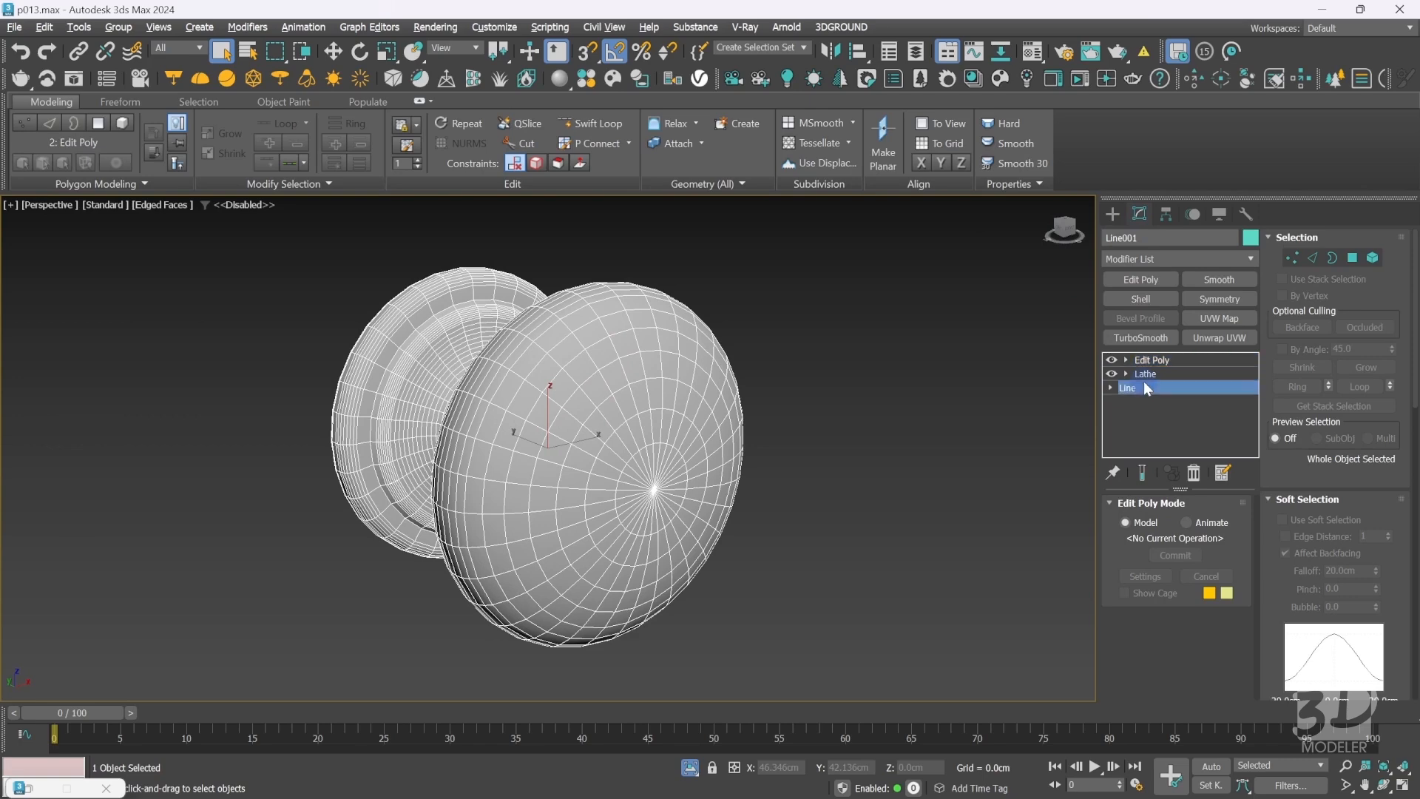
{"action": "left_click", "coordinate": [1142, 473]}
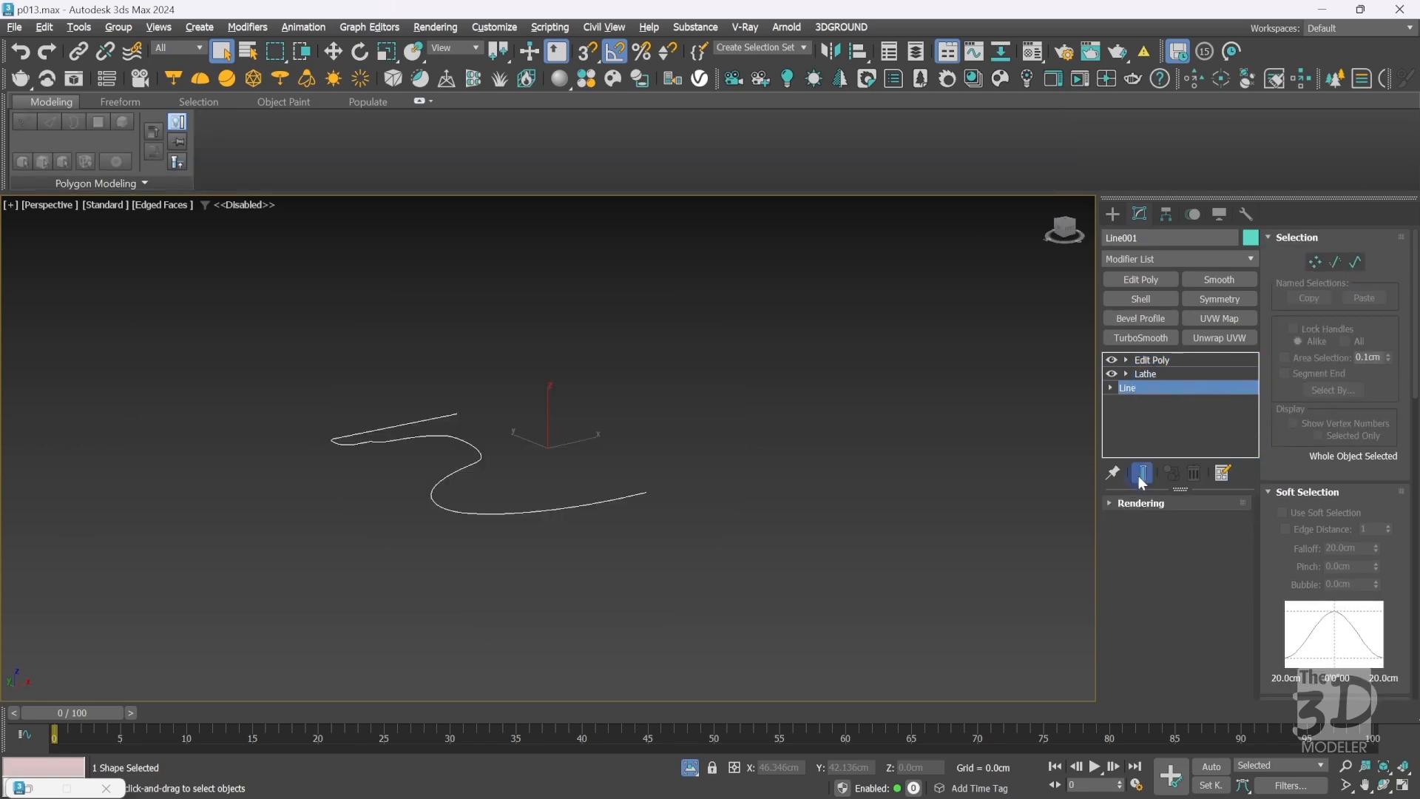
{"action": "left_click_drag", "start_coordinate": [1414, 326], "coordinate": [1414, 643]}
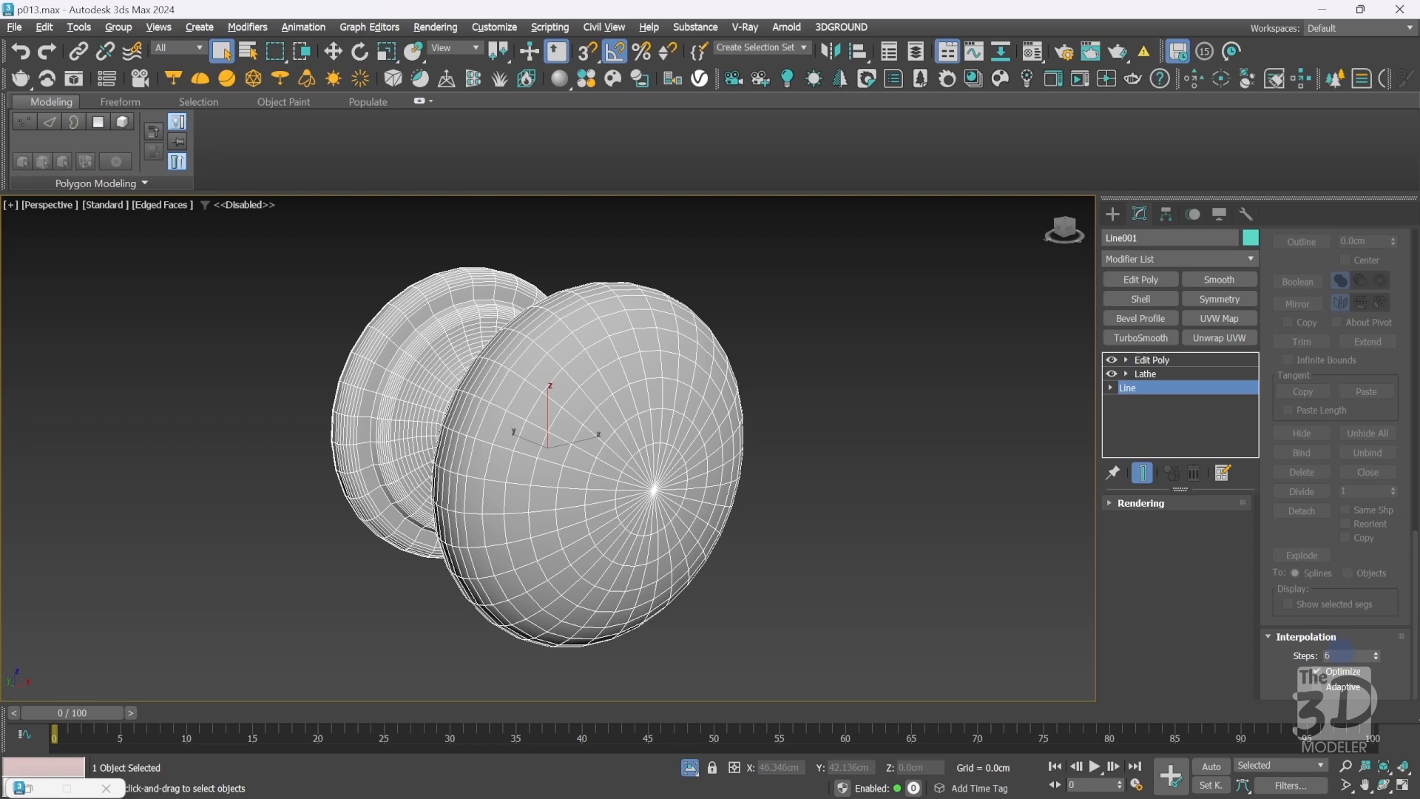
{"action": "key", "text": "Return"}
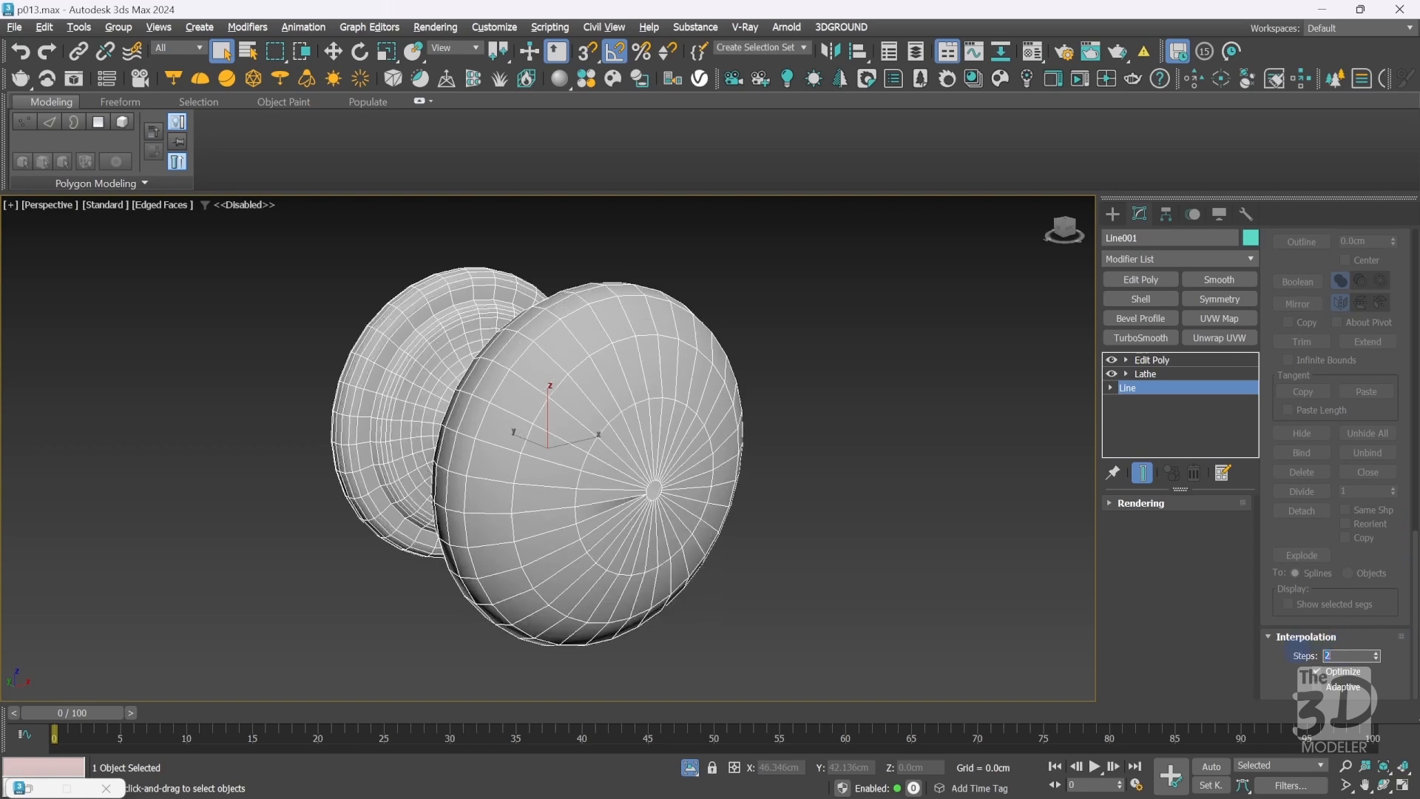
Set the knob's Lathe modifier to 16 segments.
{"action": "left_click", "coordinate": [1160, 374]}
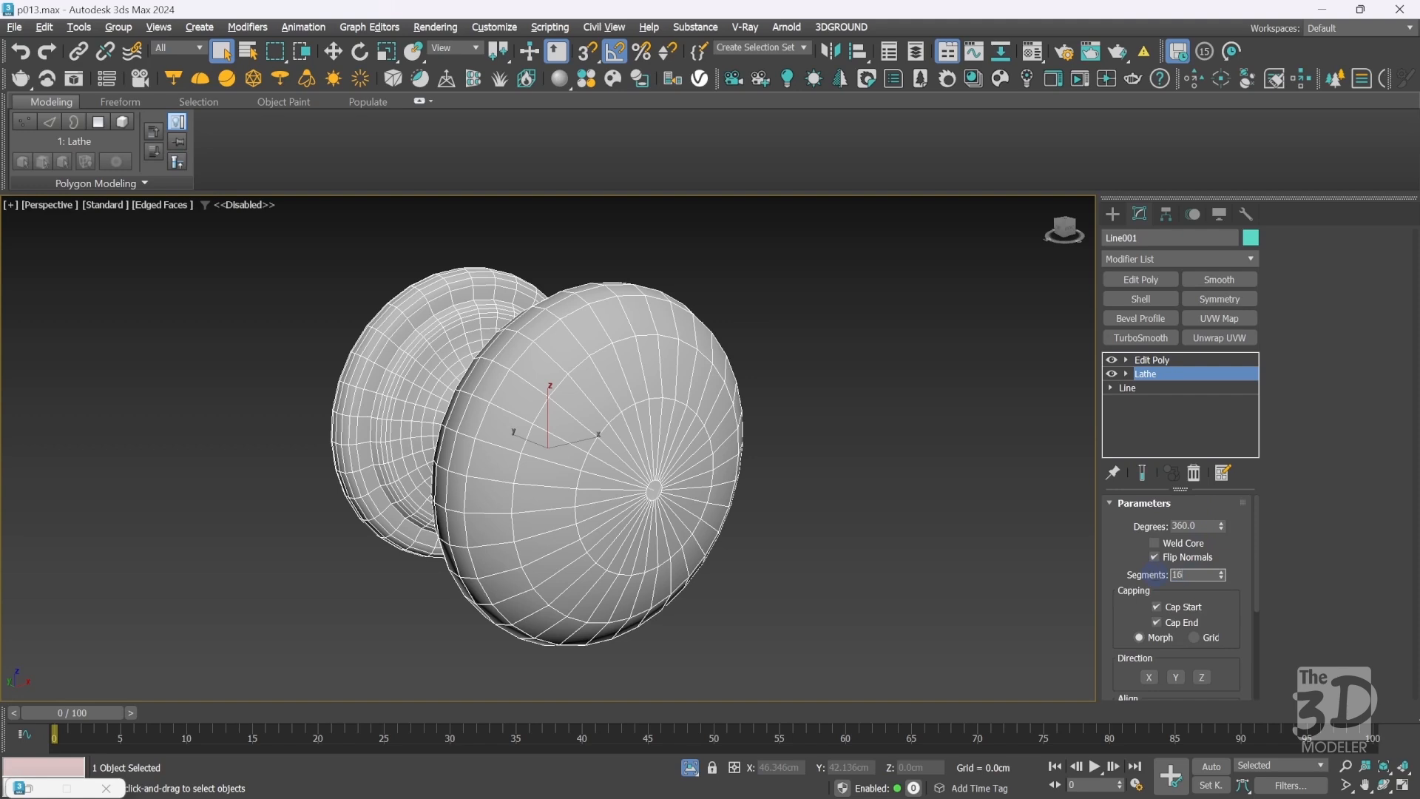
{"action": "type", "text": "16"}
{"action": "key", "text": "Return"}
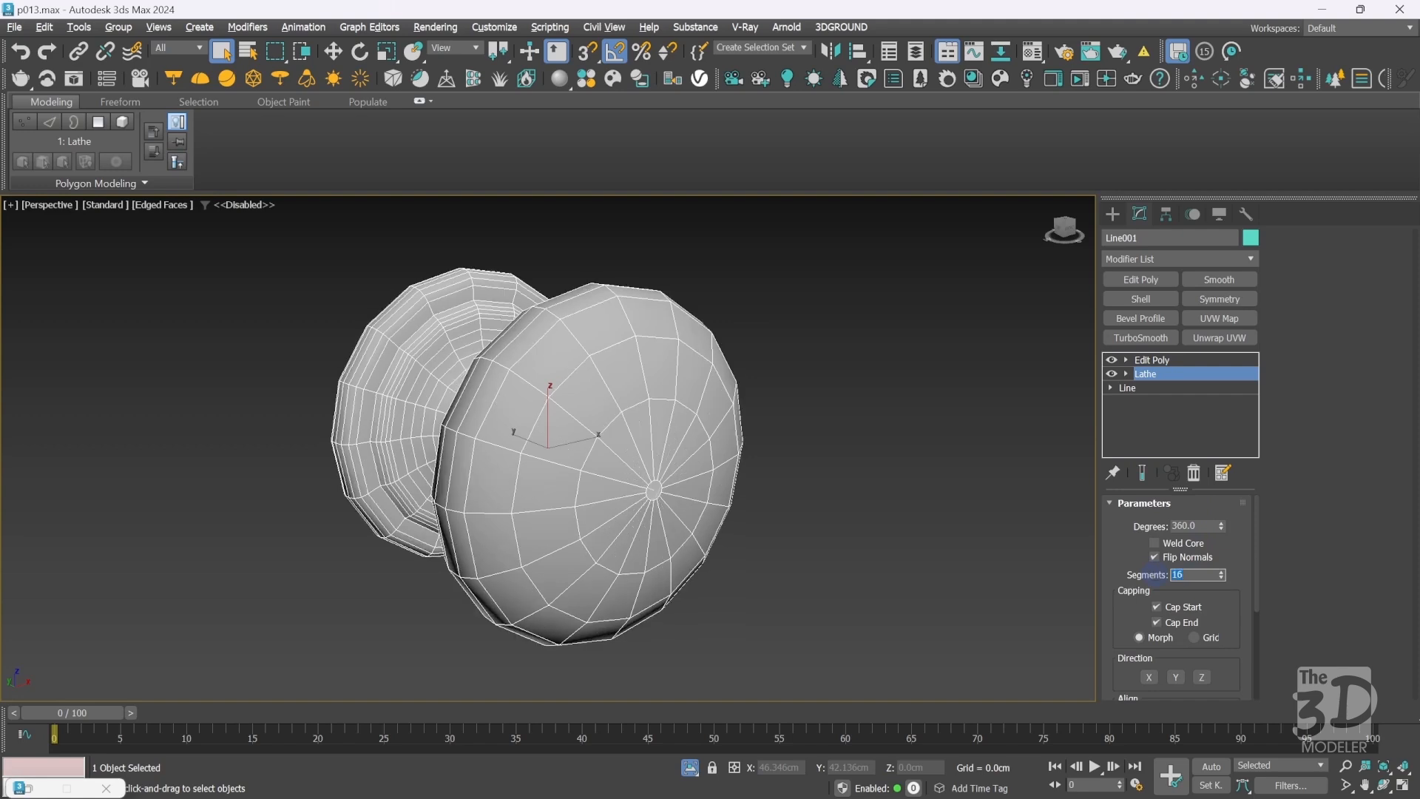
Remove the knob's existing Edit Poly modifier and add a fresh Edit Poly above the Lathe.
{"action": "left_click", "coordinate": [1152, 360]}
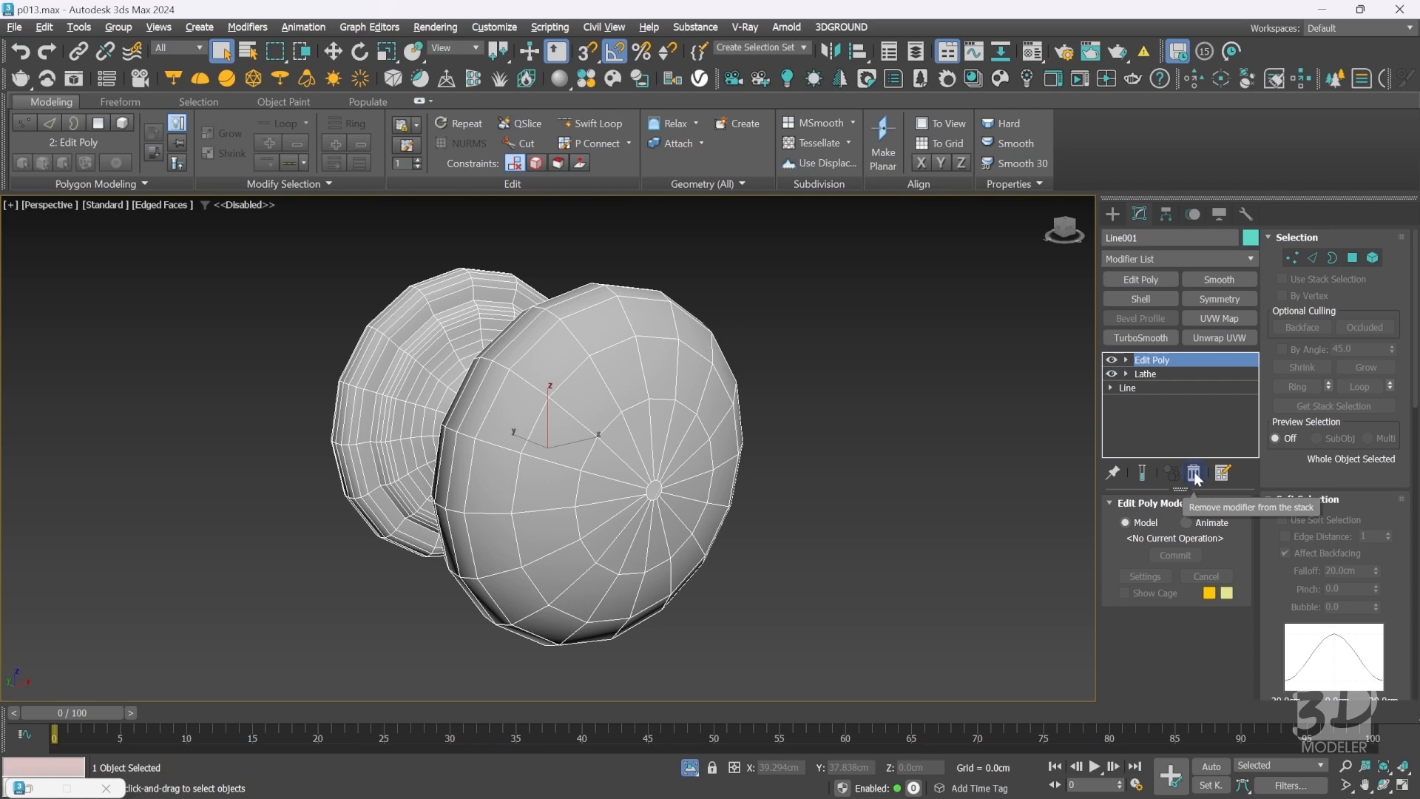
{"action": "left_click", "coordinate": [1194, 473]}
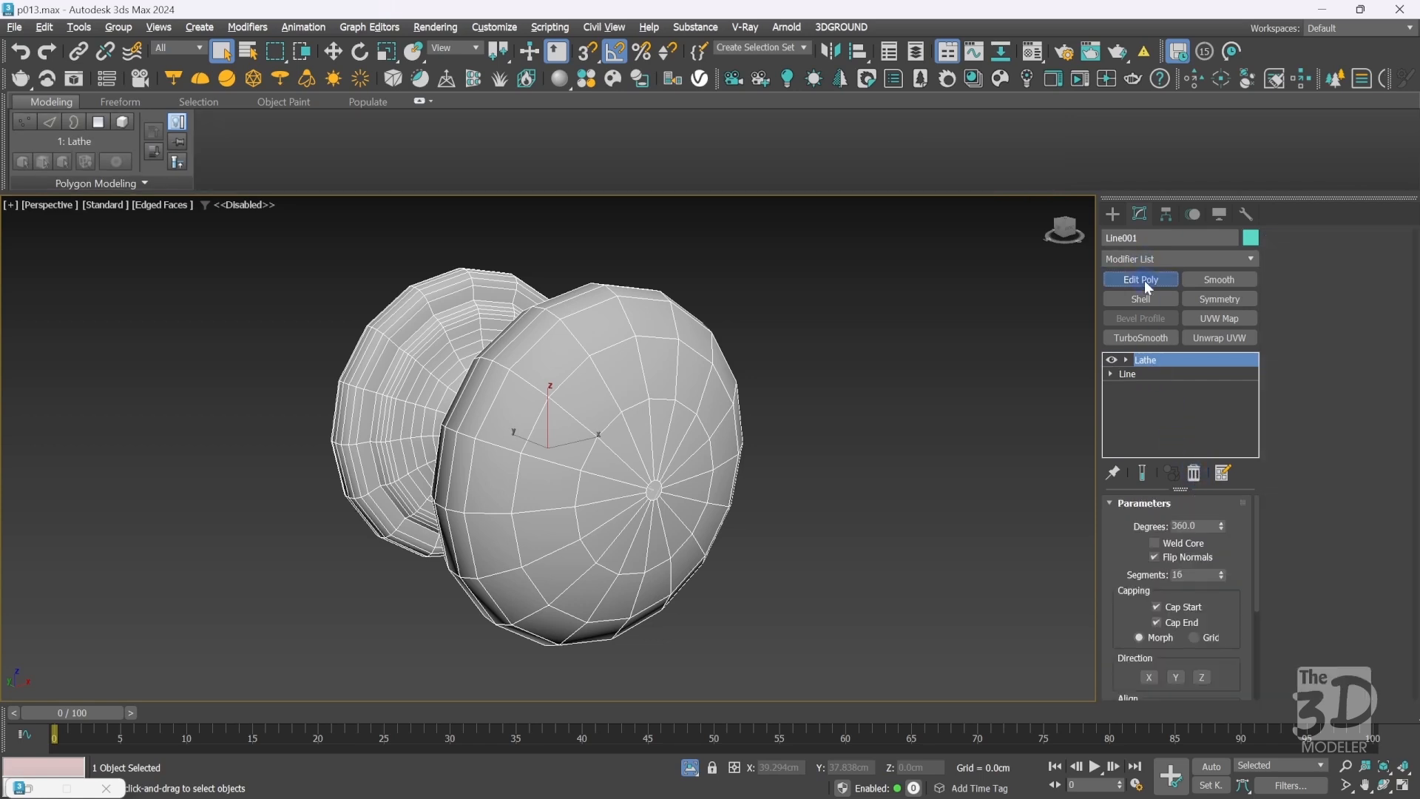
{"action": "left_click", "coordinate": [1146, 281]}
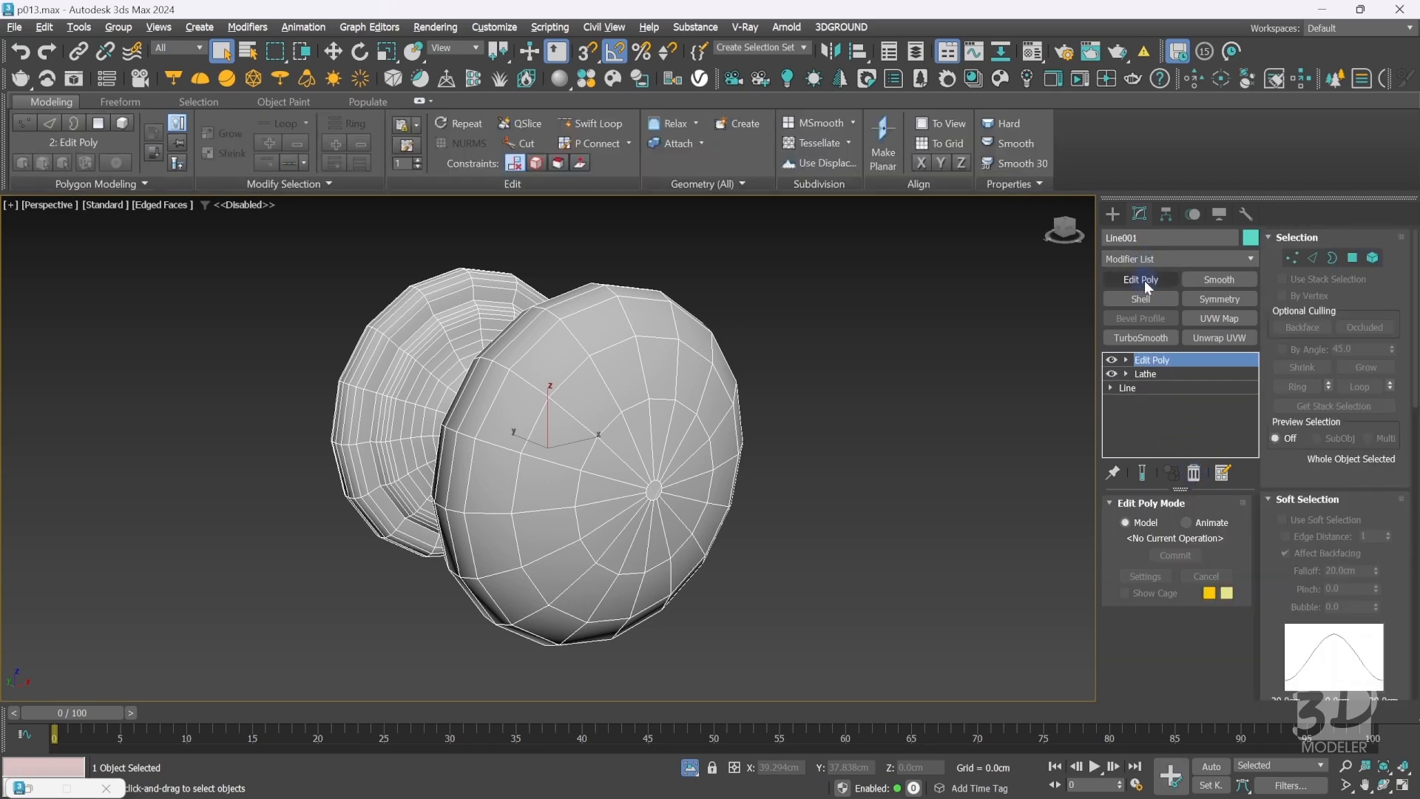
Select the small open border at the centre of the knob's front face and collapse it into a single vertex.
{"action": "left_click", "coordinate": [1332, 257]}
{"action": "left_click", "coordinate": [657, 490]}
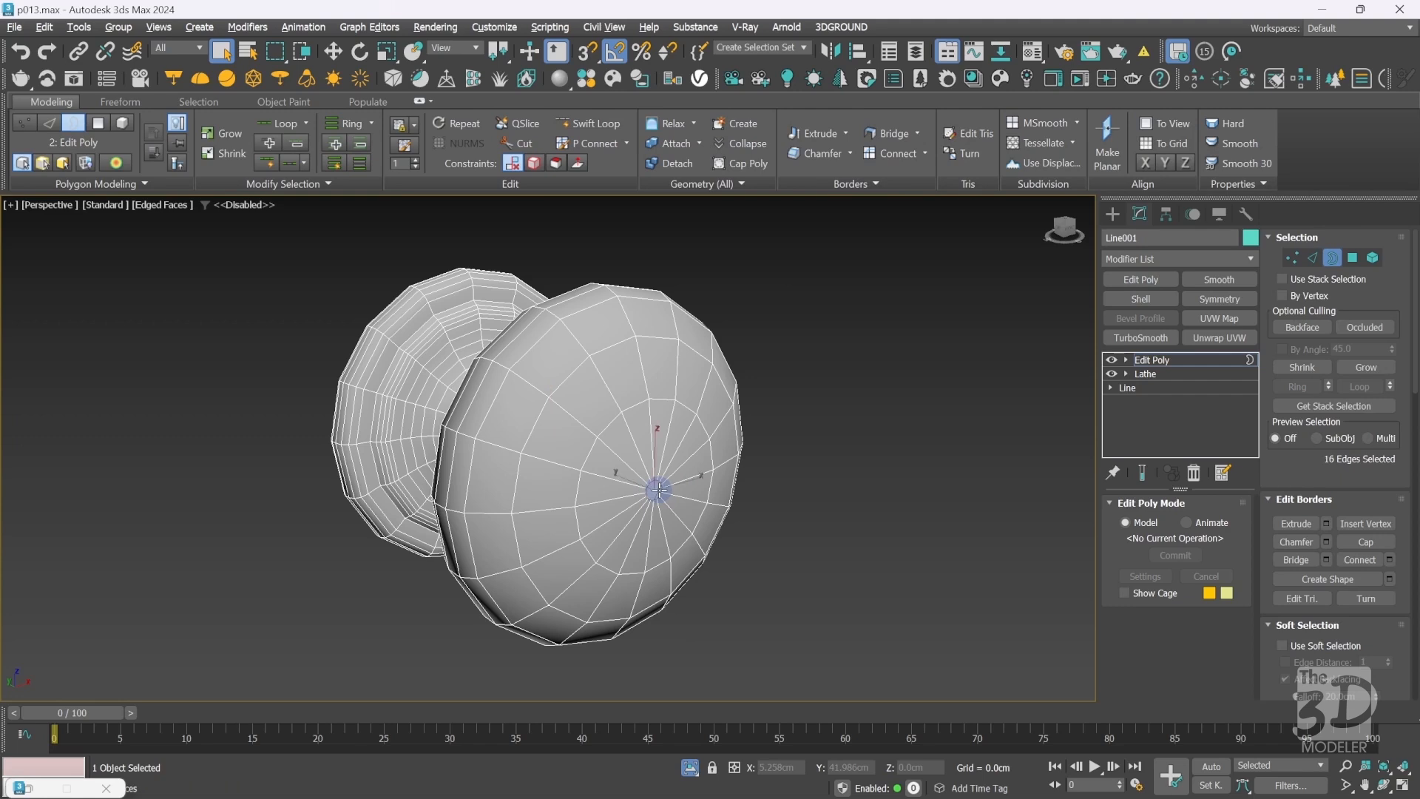
{"action": "left_click", "coordinate": [1293, 256]}
{"action": "left_click", "coordinate": [752, 142]}
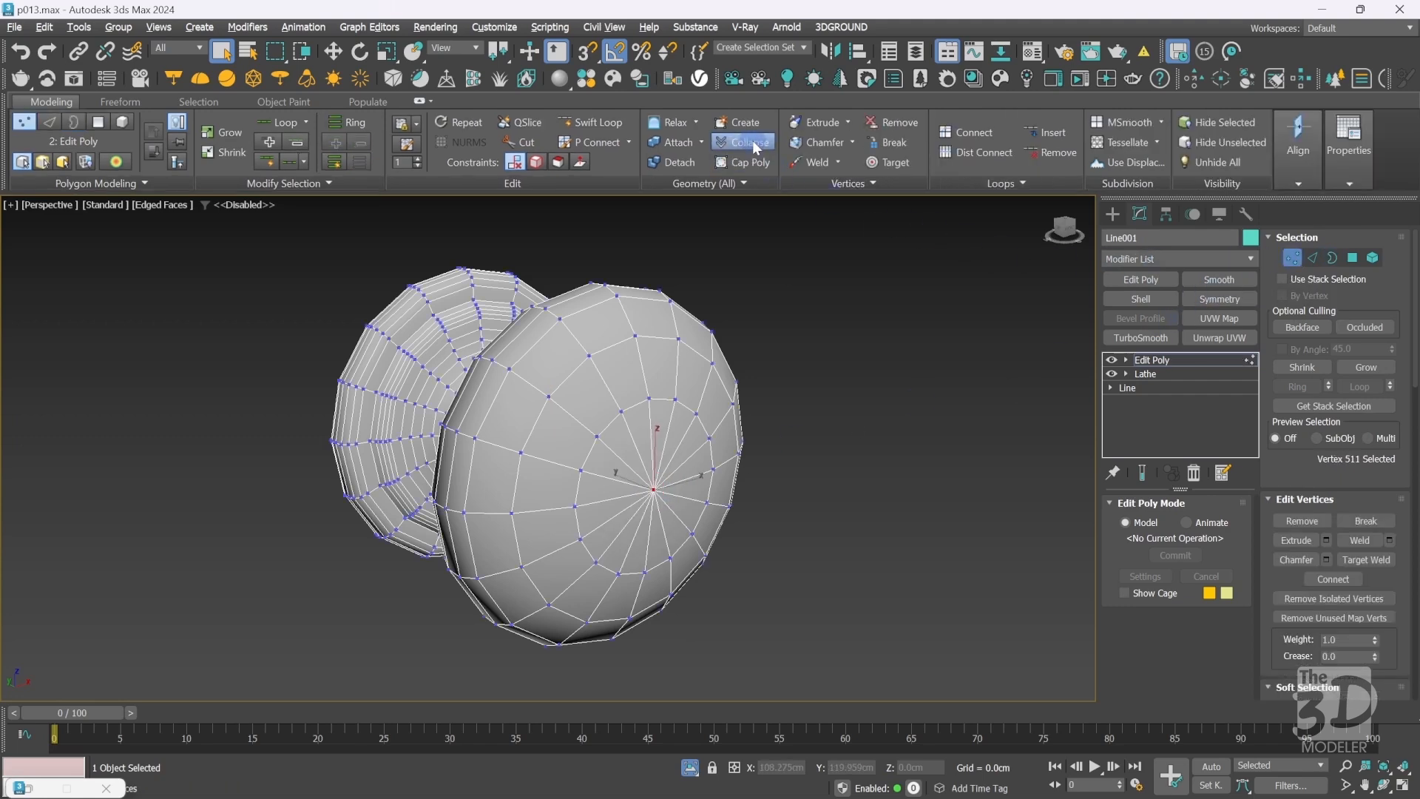
Delete the flat cap on the back of the knob by removing its central border.
{"action": "middle_click_drag", "start_coordinate": [562, 442], "coordinate": [481, 450], "text": "alt"}
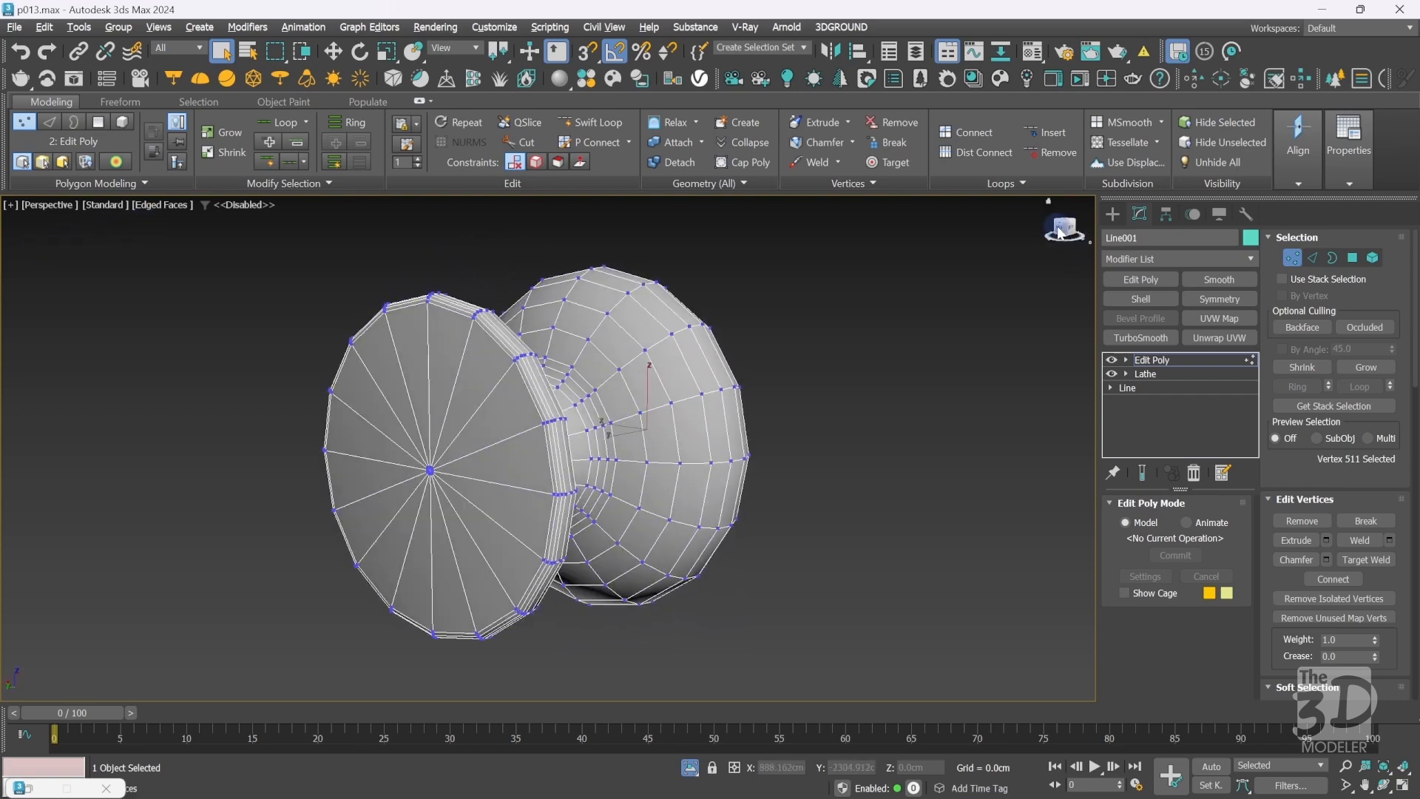
{"action": "left_click", "coordinate": [1332, 258]}
{"action": "left_click", "coordinate": [434, 471]}
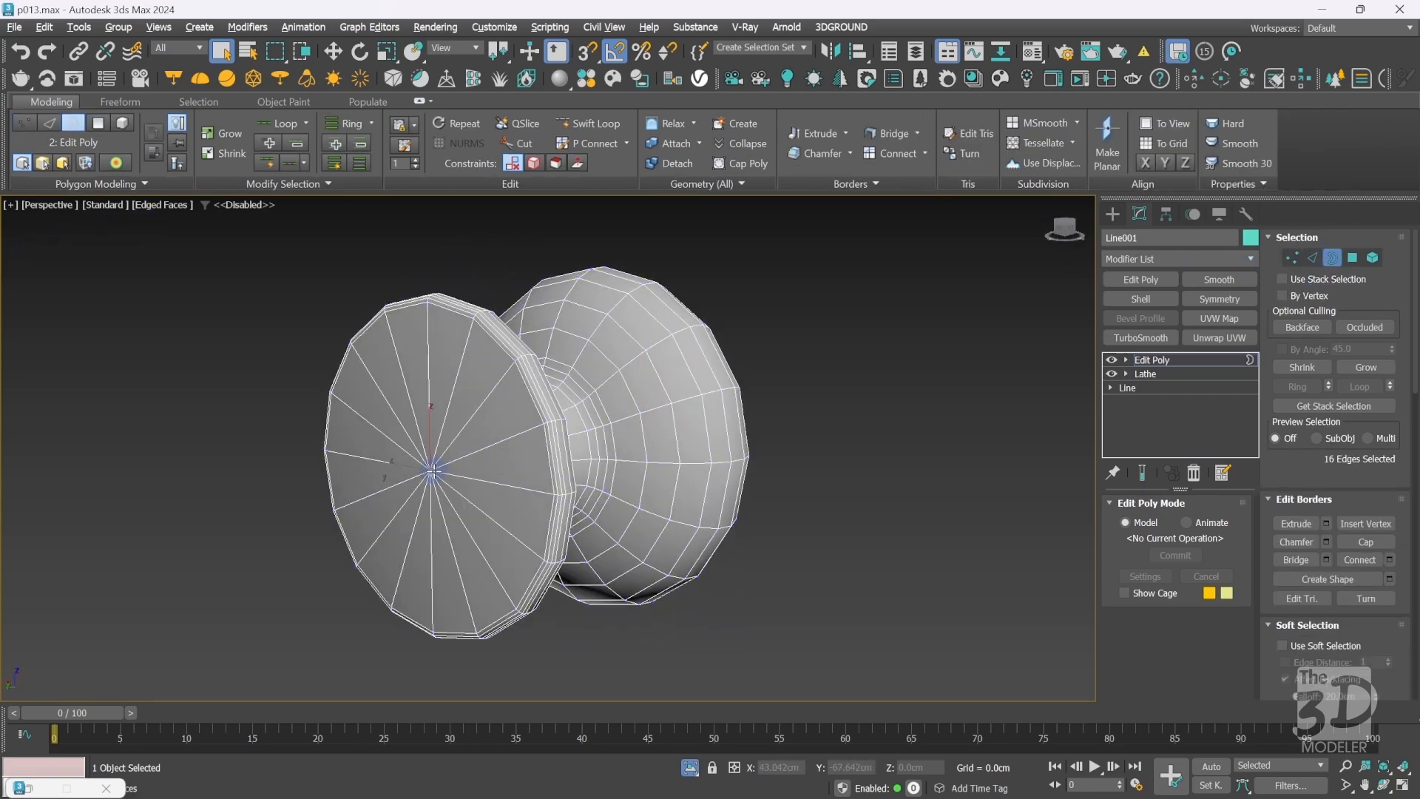
{"action": "key", "text": "Delete"}
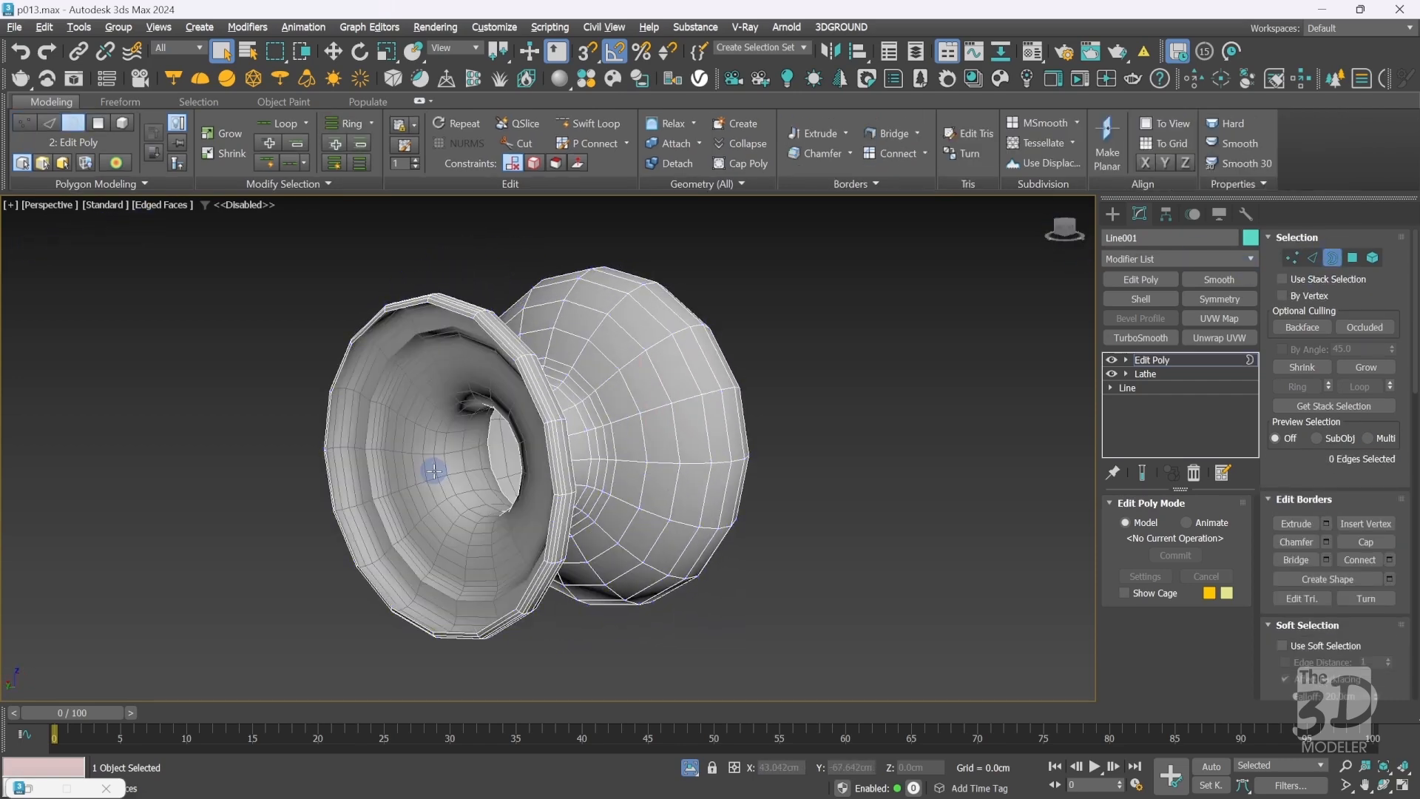
{"action": "left_click", "coordinate": [1065, 236]}
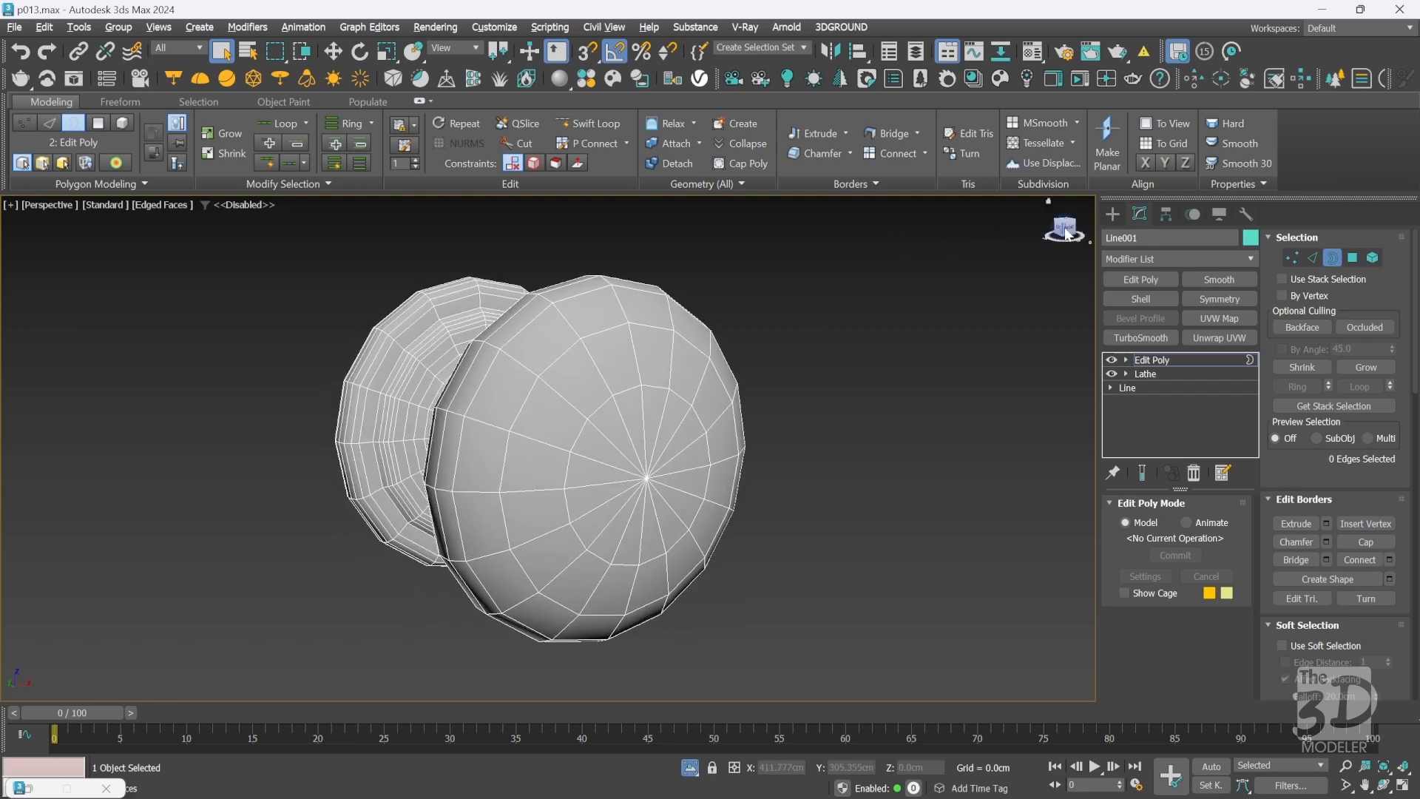
Apply TurboSmooth with 1 iteration to the knob and check the smoothed shape without and with edged faces.
{"action": "left_click", "coordinate": [1165, 360]}
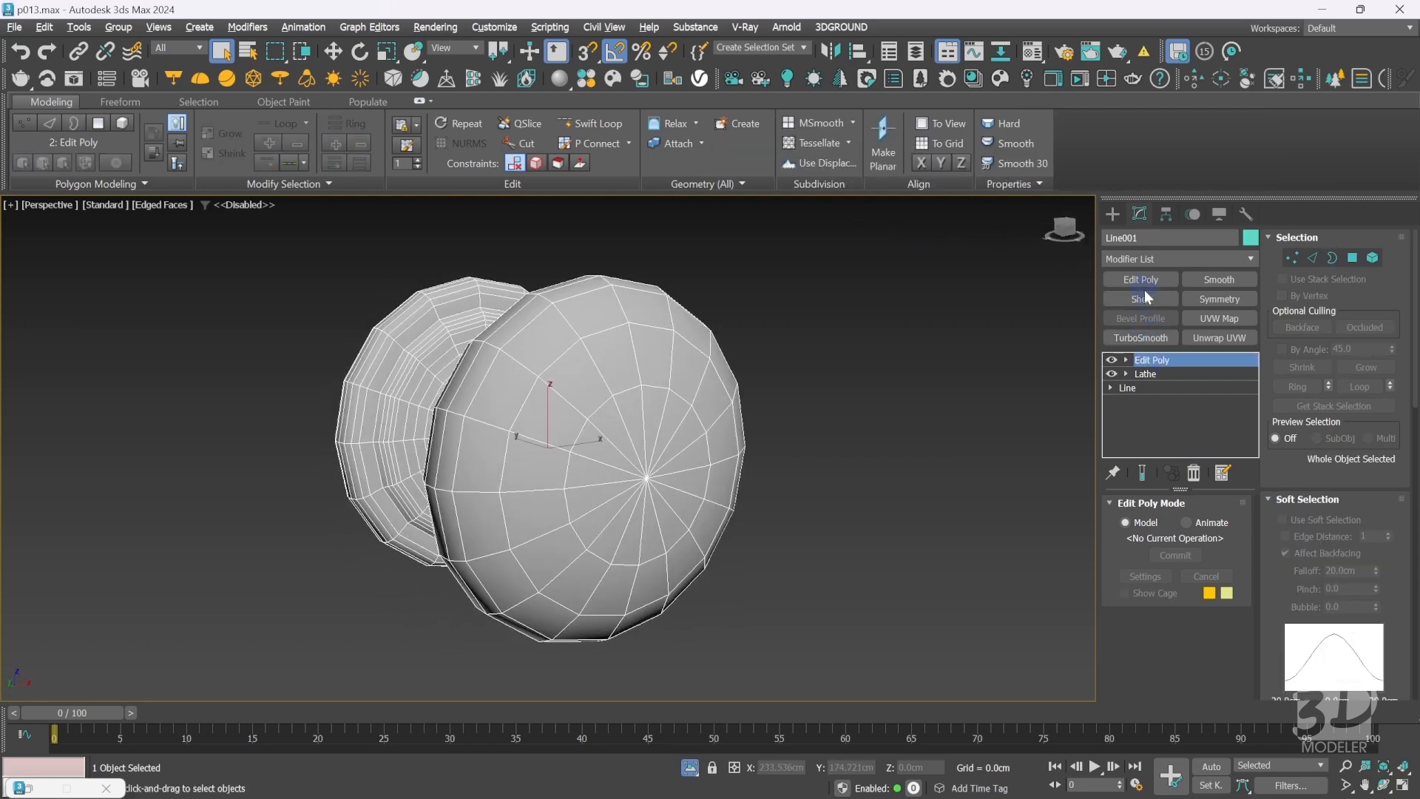
{"action": "left_click", "coordinate": [1143, 337]}
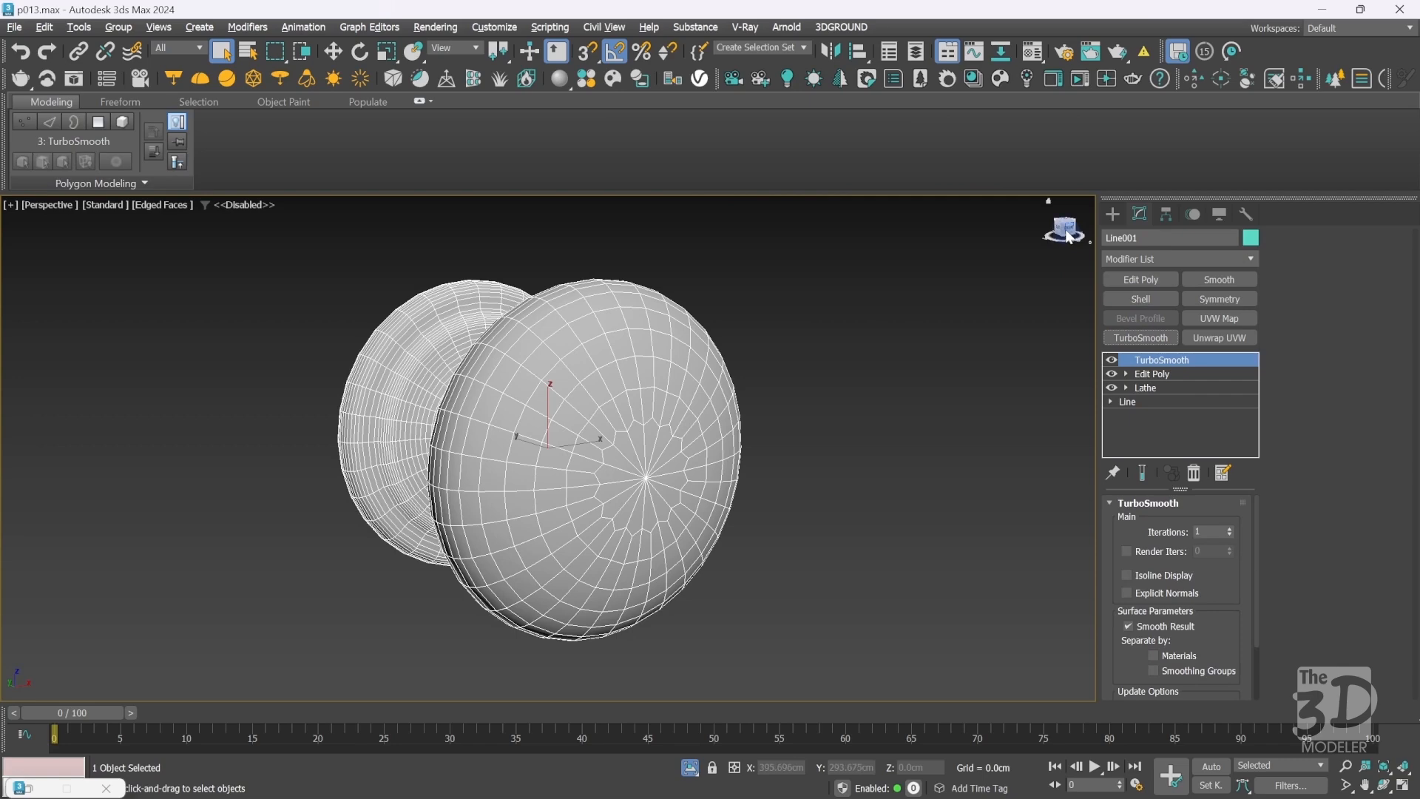
{"action": "left_click", "coordinate": [1065, 233]}
{"action": "key", "text": "F4"}
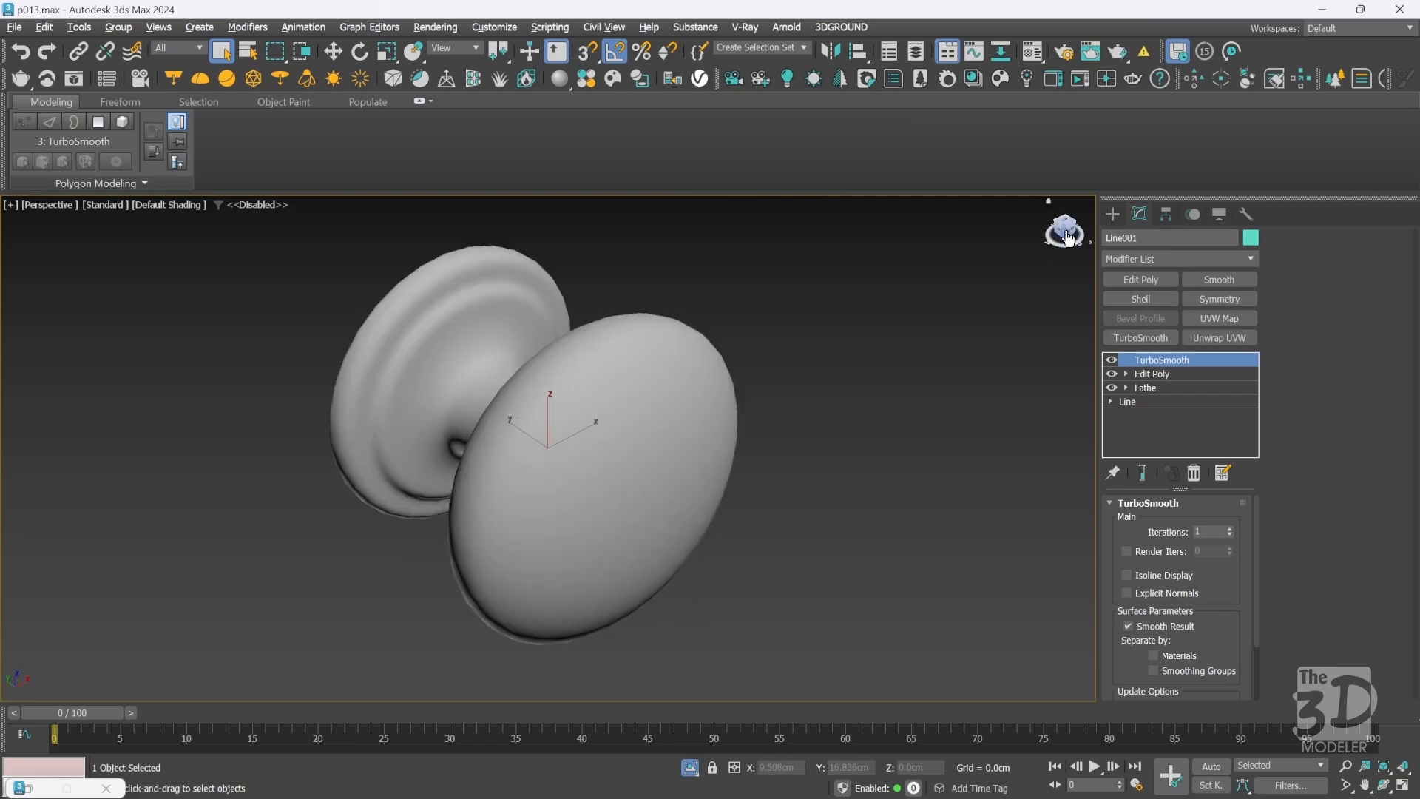
{"action": "mouse_move", "coordinate": [1067, 236]}
{"action": "left_mouse_down"}
{"action": "mouse_move", "coordinate": [891, 219]}
{"action": "mouse_move", "coordinate": [942, 236]}
{"action": "mouse_move", "coordinate": [1064, 226]}
{"action": "left_mouse_up"}
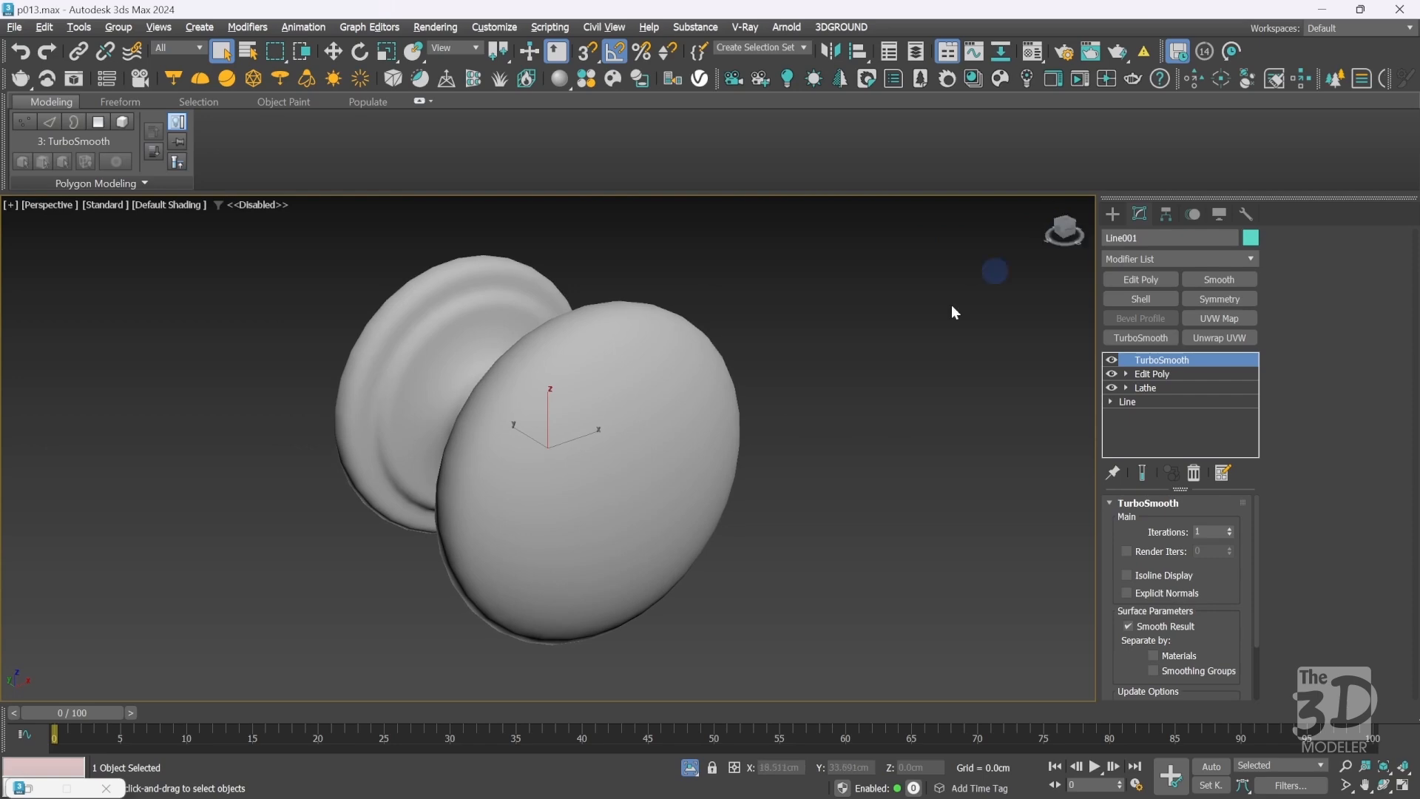
{"action": "key", "text": "F4"}
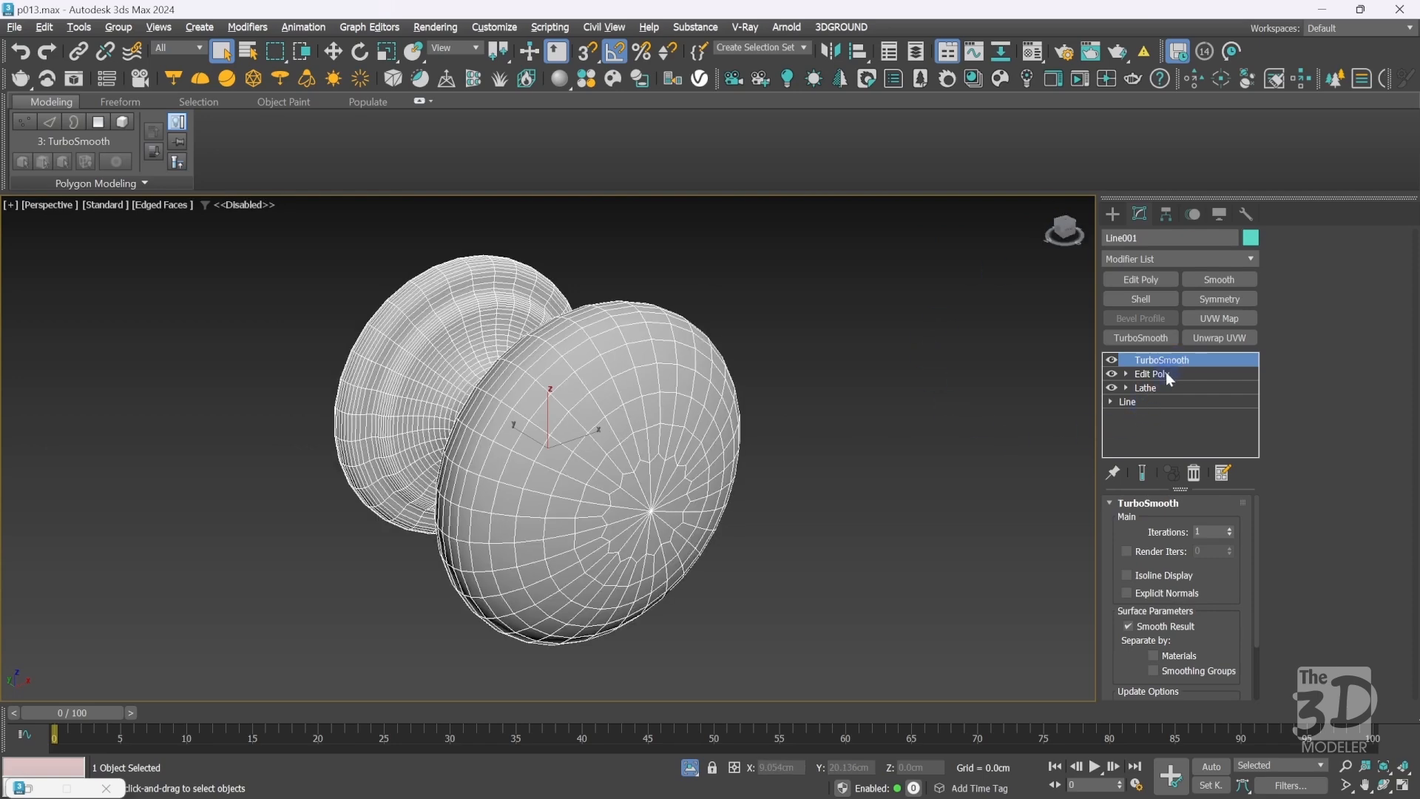
Collapse the knob's stack up to Edit Poly and insert an Unwrap UVW modifier beneath TurboSmooth.
{"action": "left_click", "coordinate": [1150, 373]}
{"action": "right_click", "coordinate": [1167, 376]}
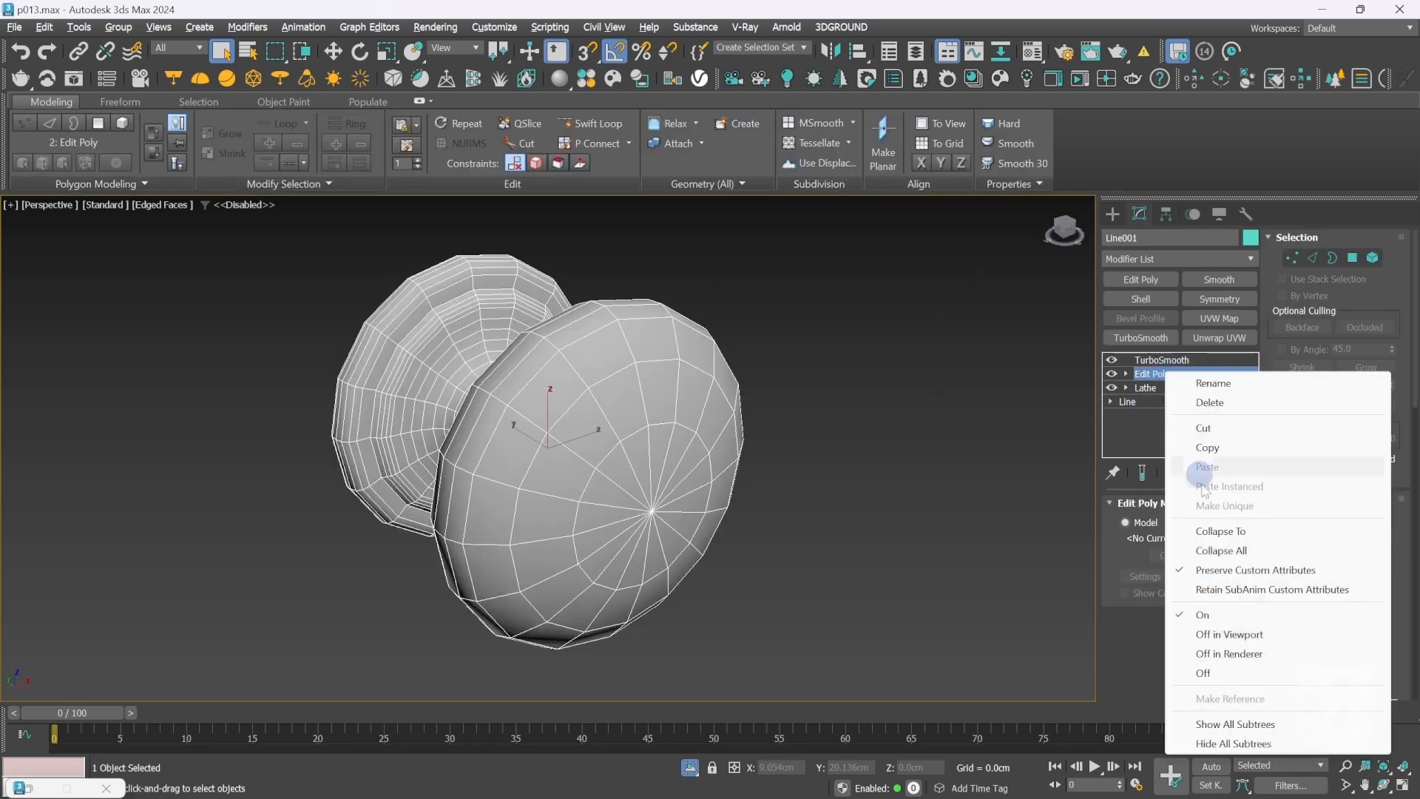
{"action": "left_click", "coordinate": [1220, 531]}
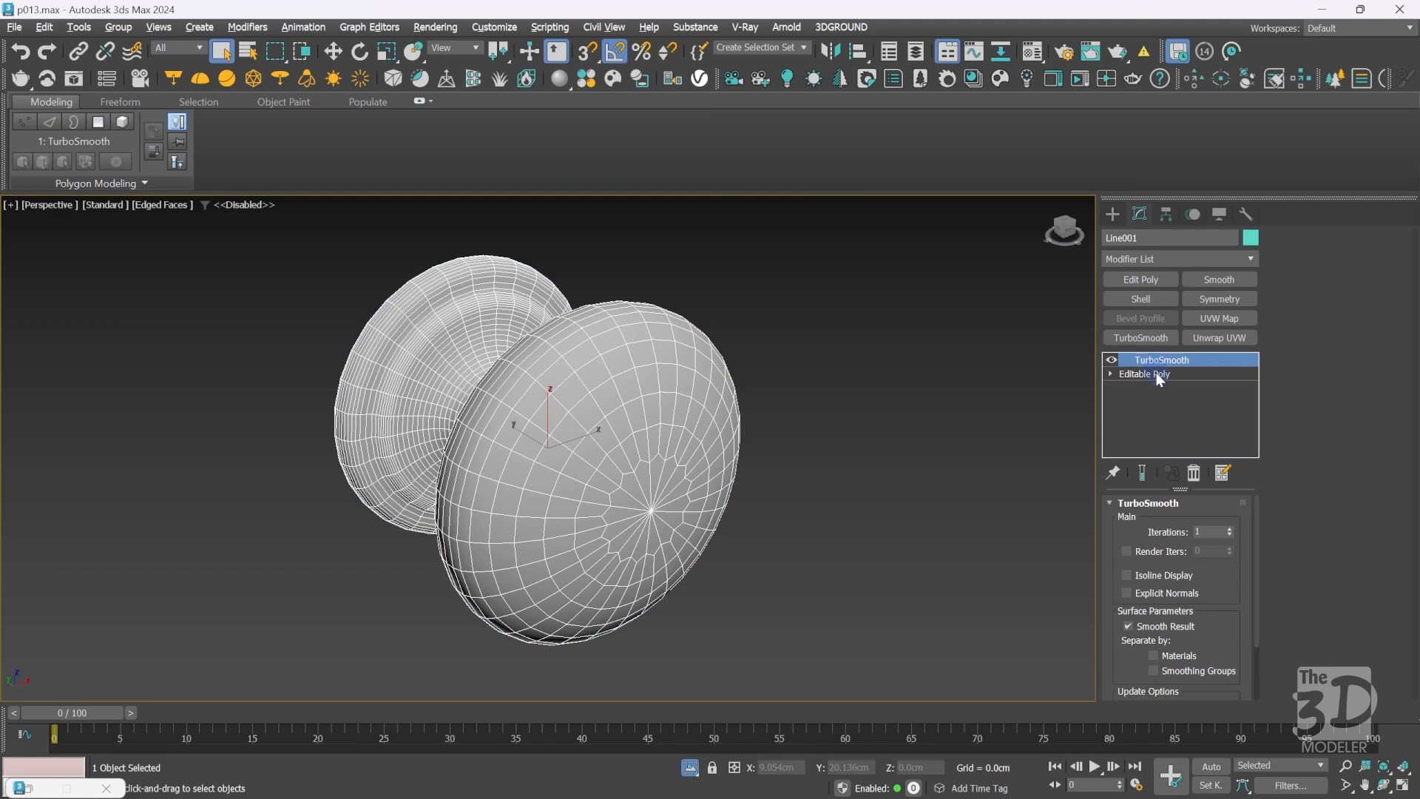
{"action": "left_click", "coordinate": [1166, 376]}
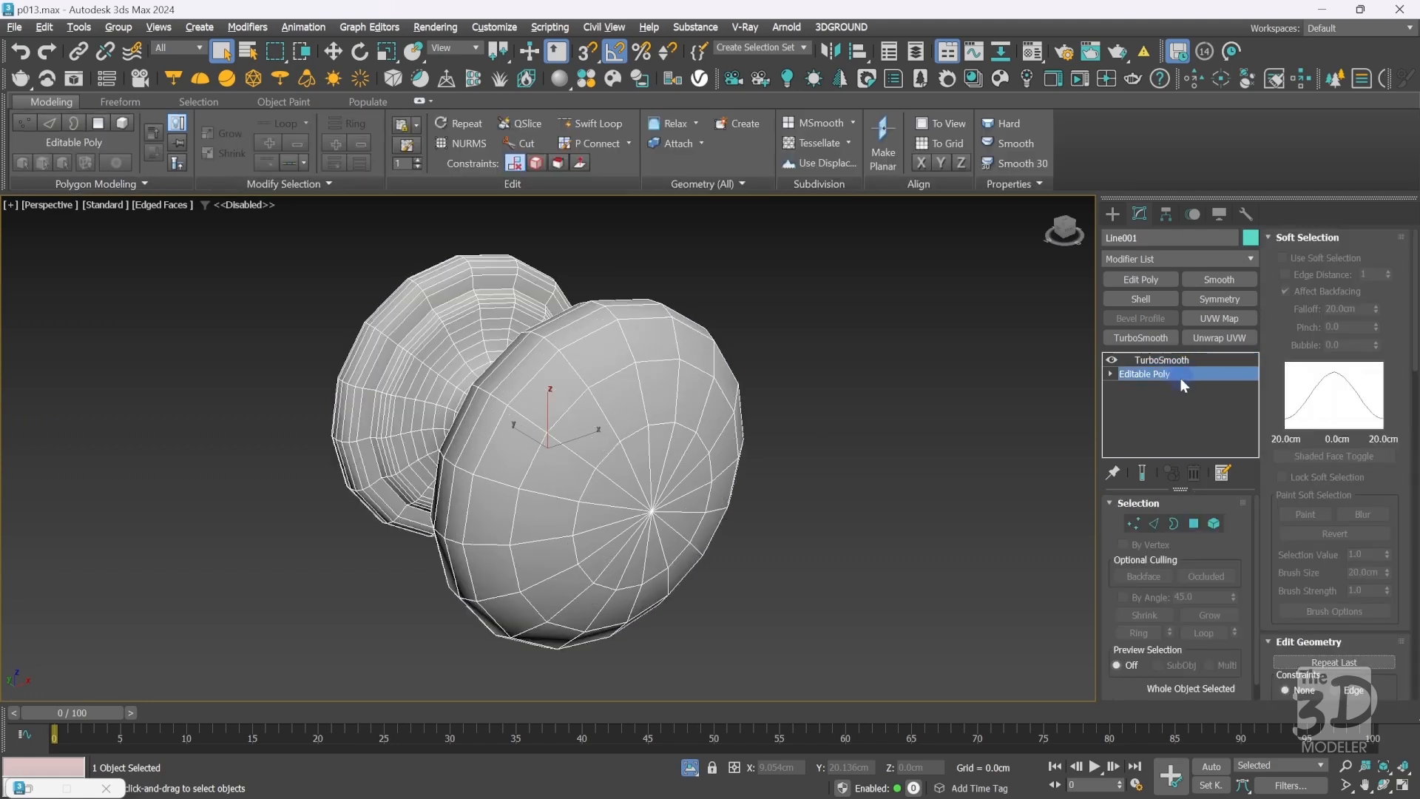
{"action": "left_click", "coordinate": [1222, 338]}
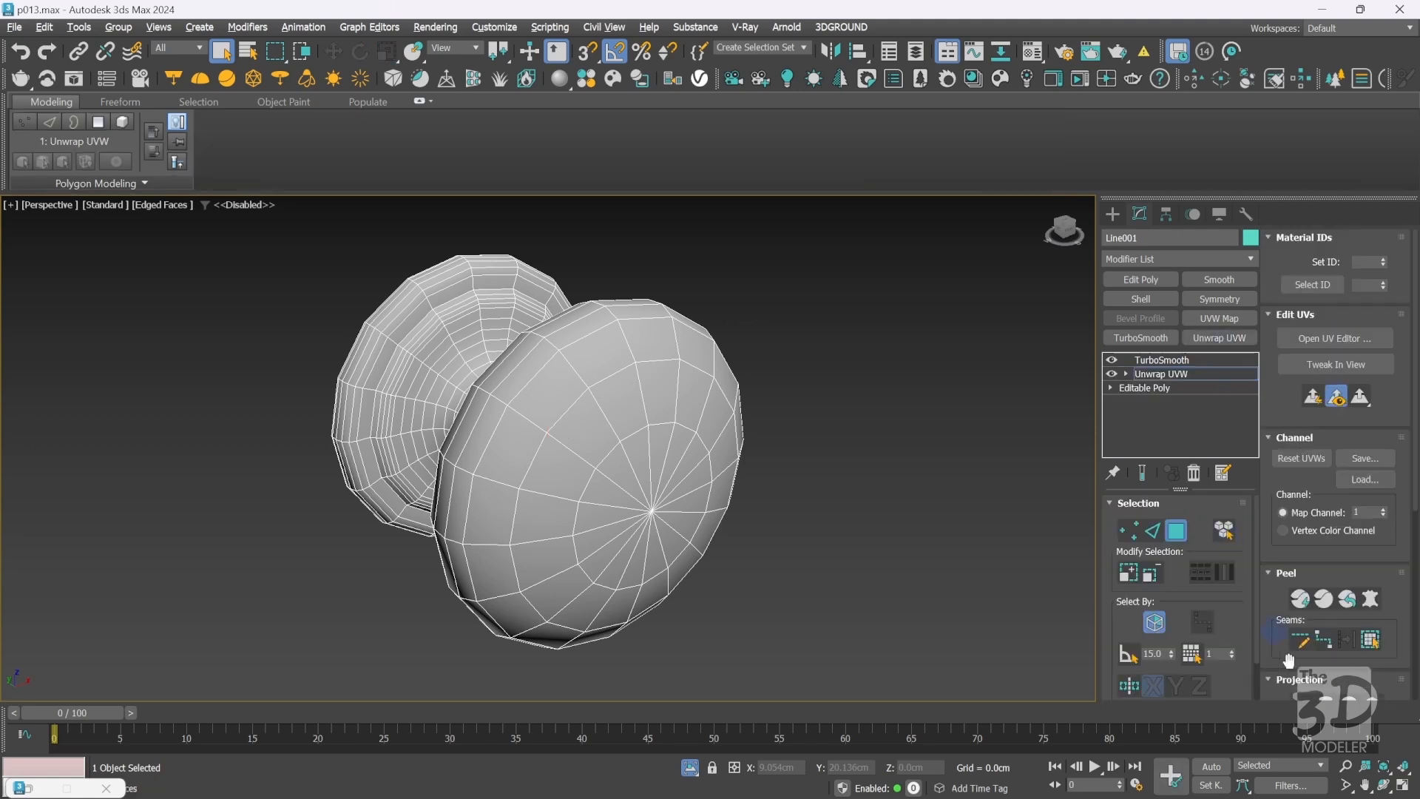
Open the UV editor for the knob's Unwrap UVW modifier, keeping the knob visible beside it.
{"action": "left_click", "coordinate": [1364, 785]}
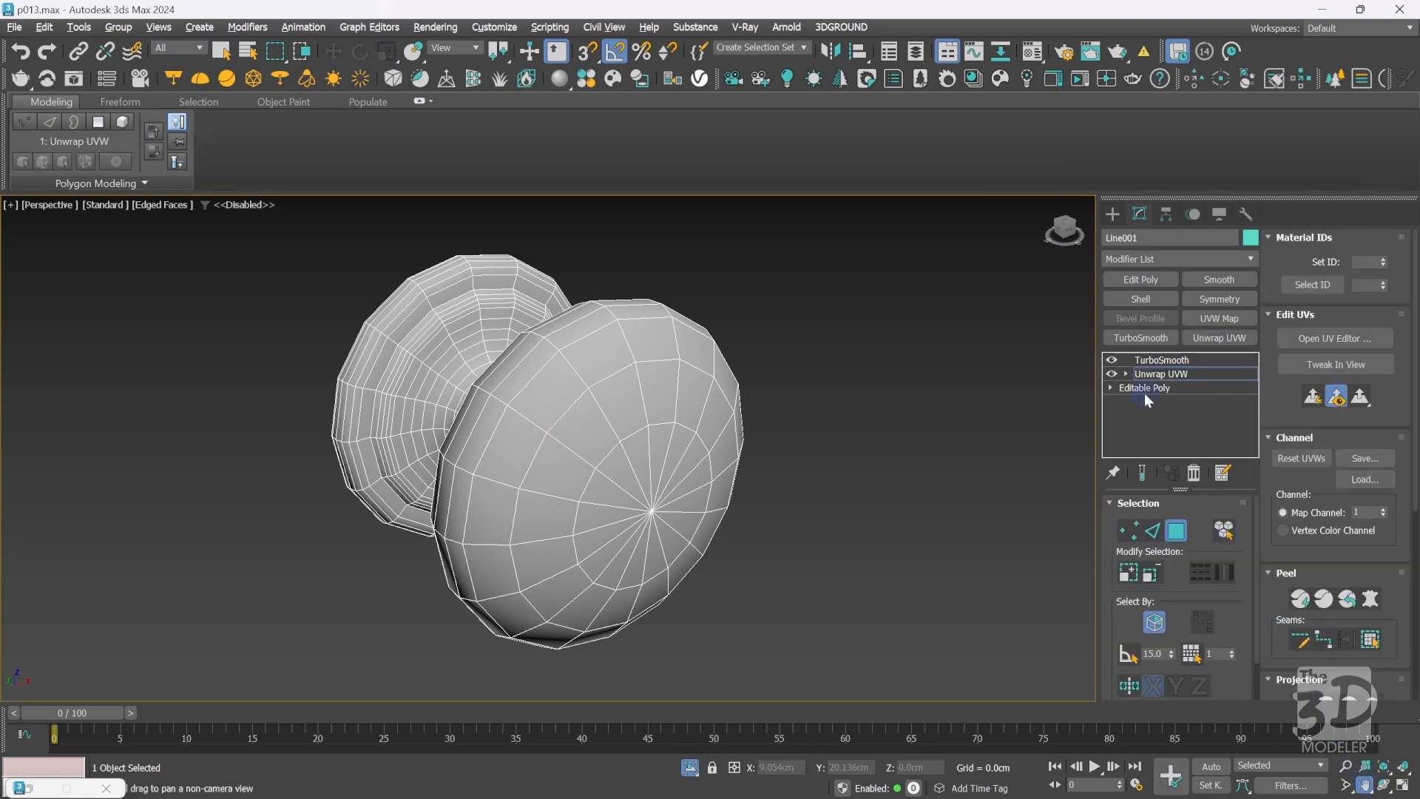
{"action": "left_click", "coordinate": [1157, 360]}
{"action": "right_click", "coordinate": [656, 428]}
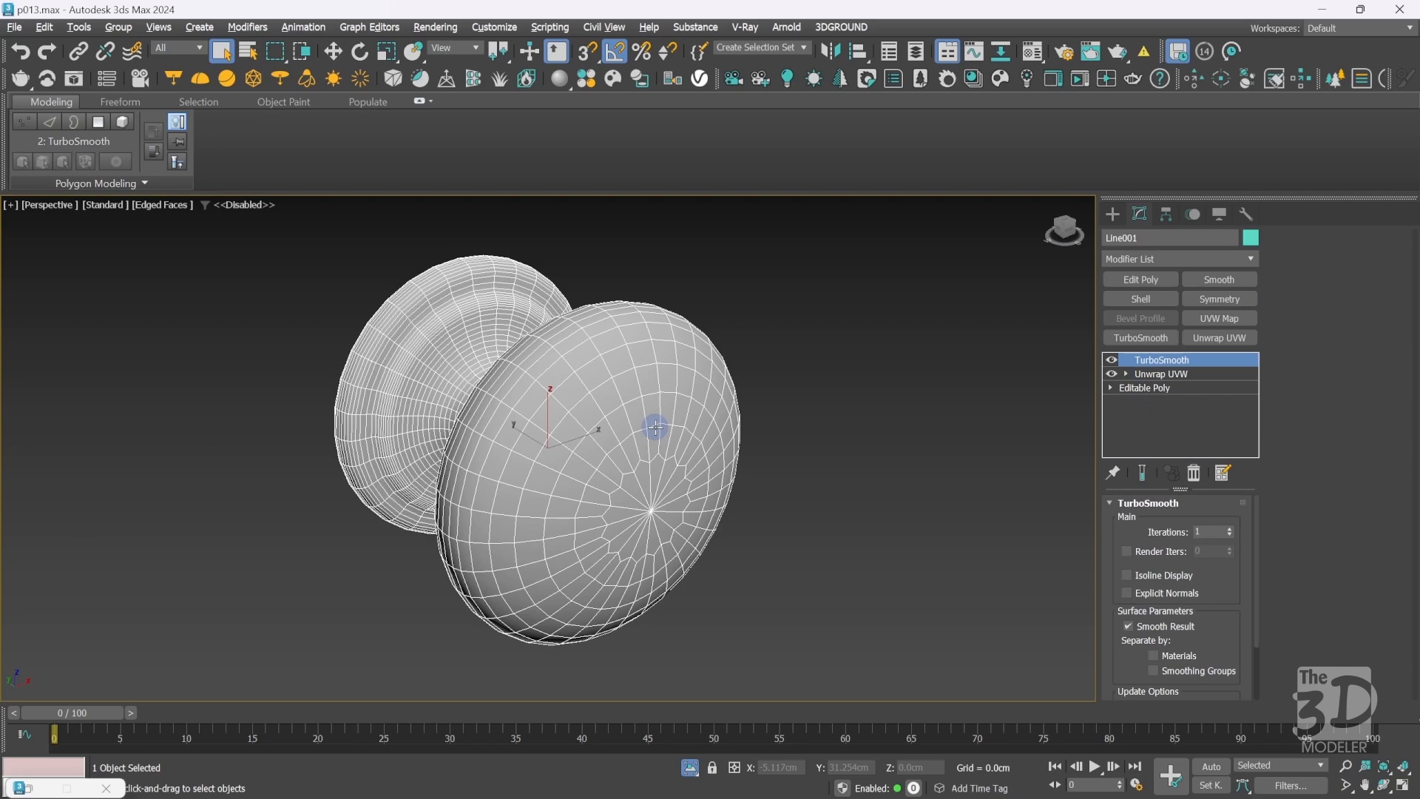
{"action": "left_click", "coordinate": [1364, 784]}
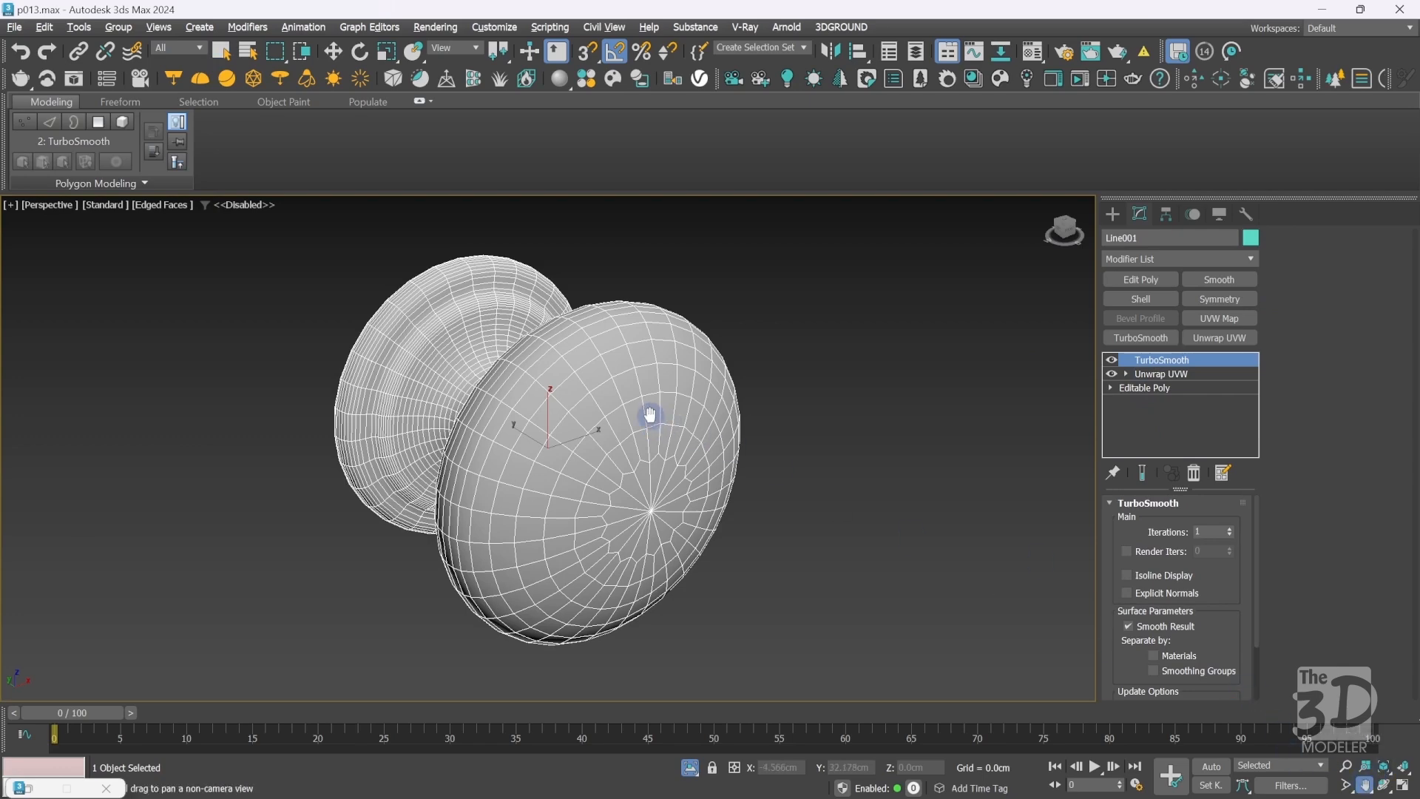
{"action": "left_click_drag", "start_coordinate": [650, 415], "coordinate": [1024, 399]}
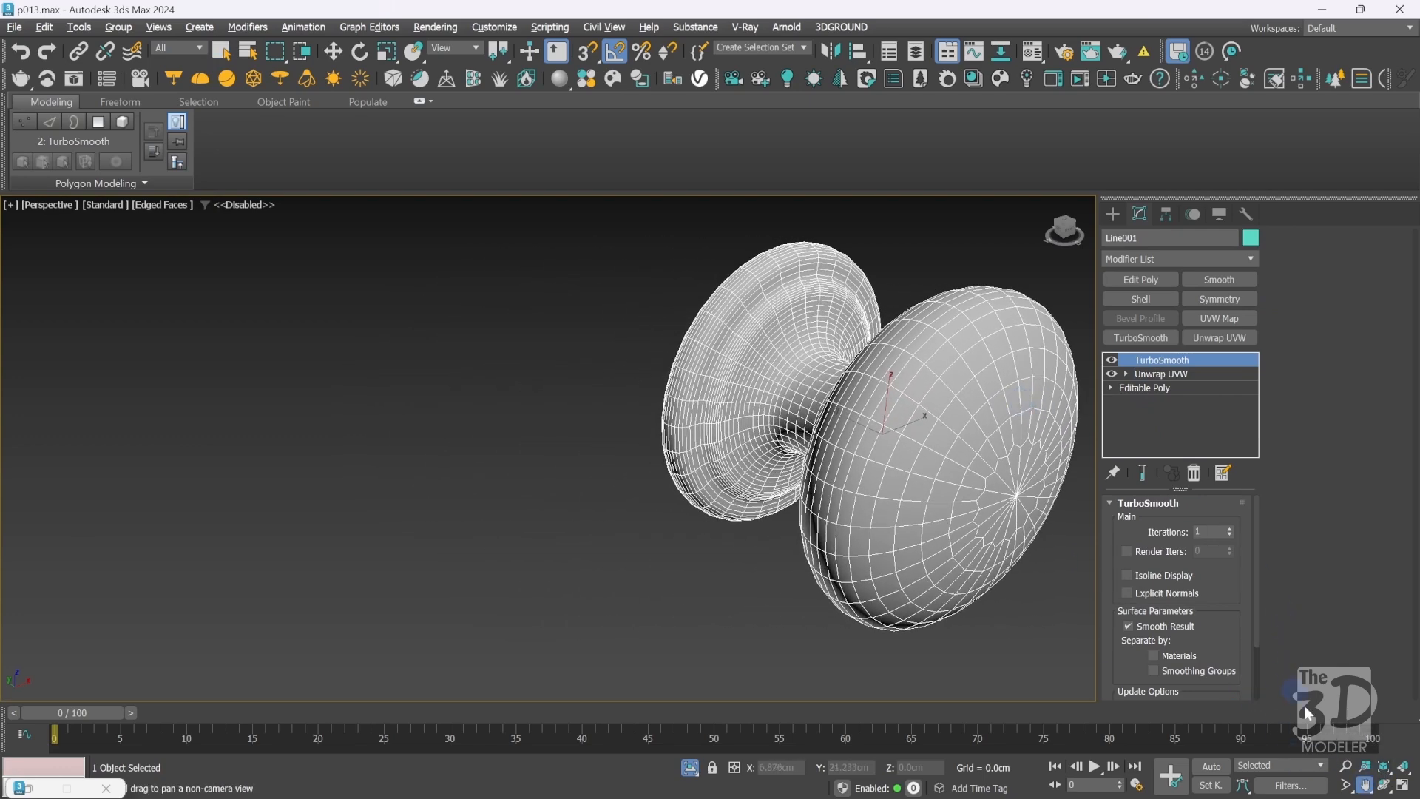
{"action": "left_click", "coordinate": [1345, 767]}
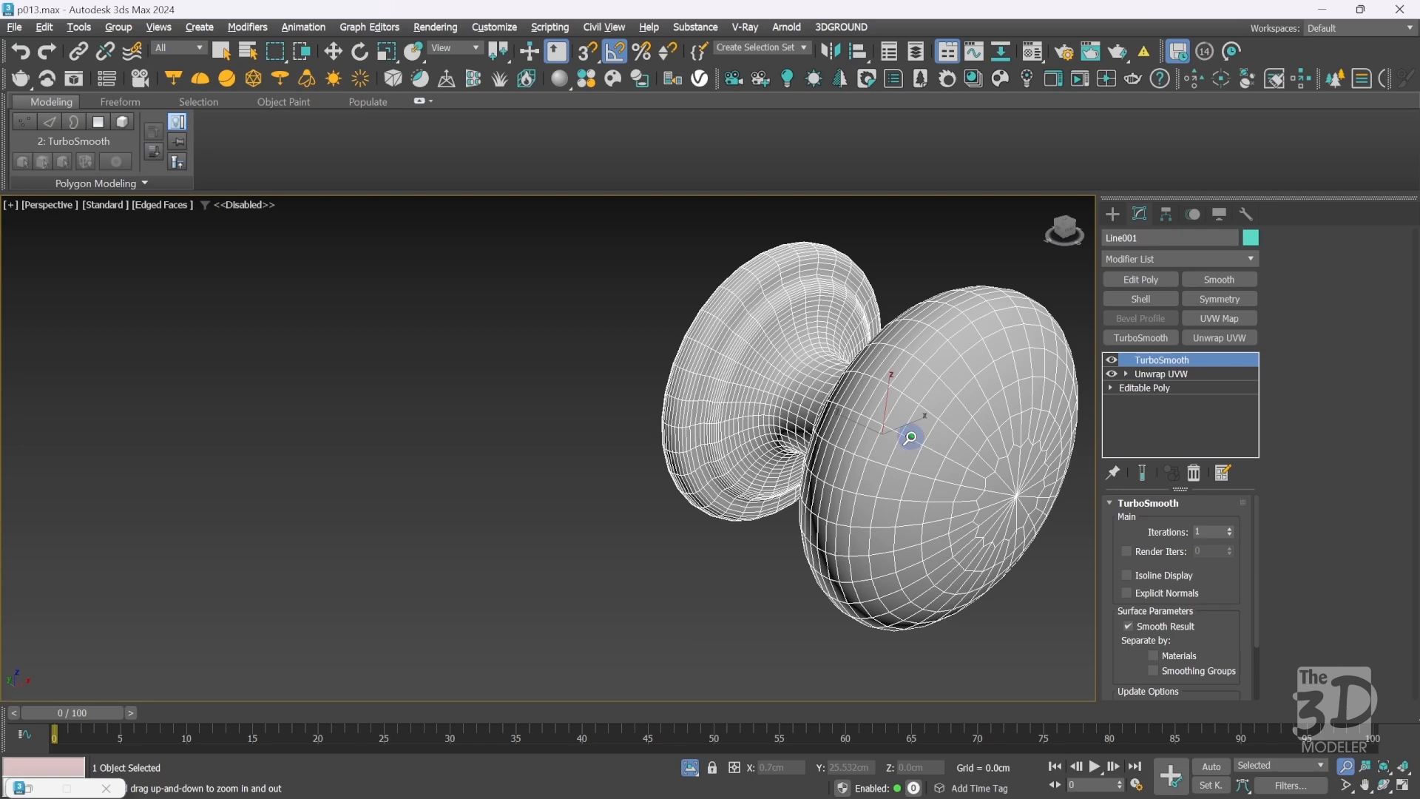
{"action": "scroll", "coordinate": [911, 437], "scroll_direction": "down", "scroll_amount": 3}
{"action": "left_click", "coordinate": [1165, 375]}
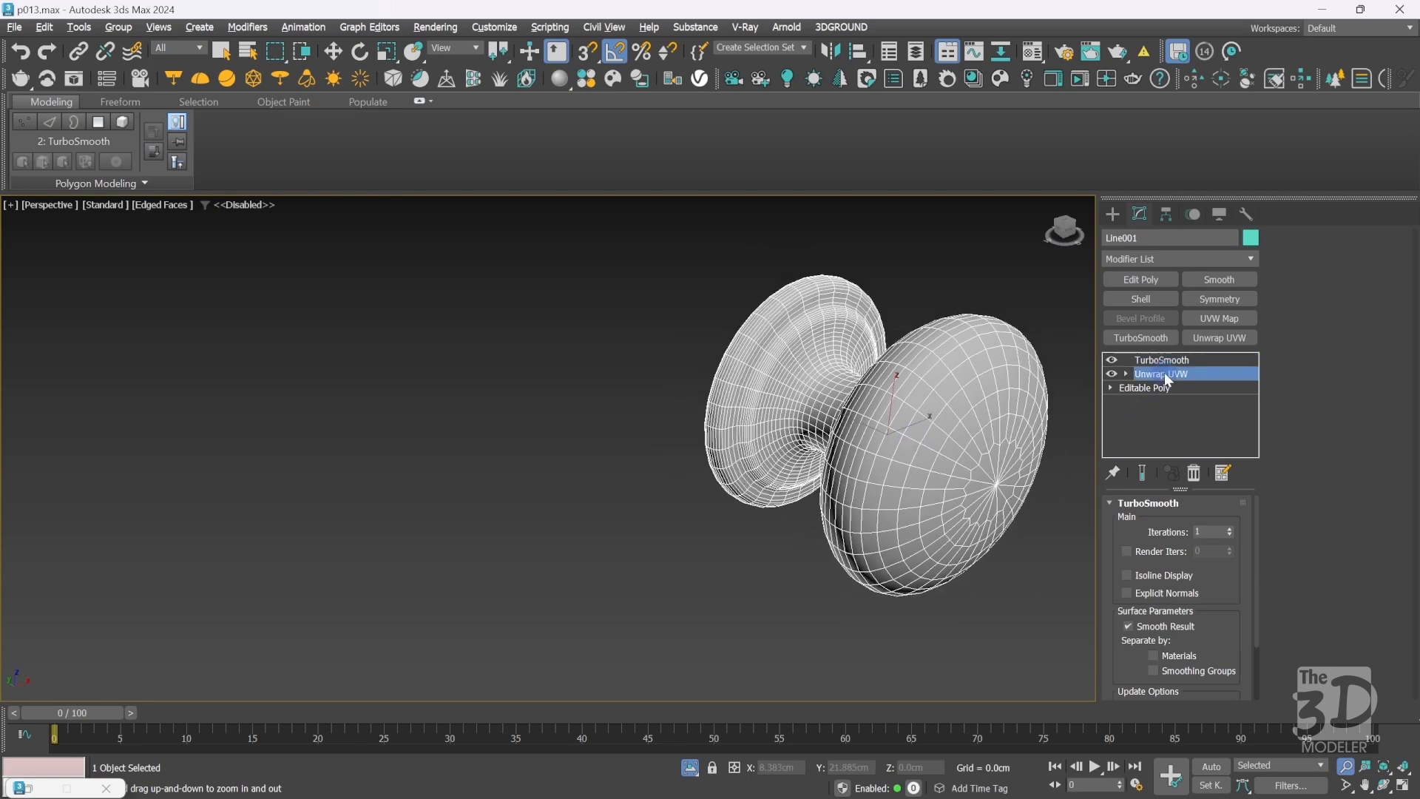
{"action": "left_click", "coordinate": [1328, 337]}
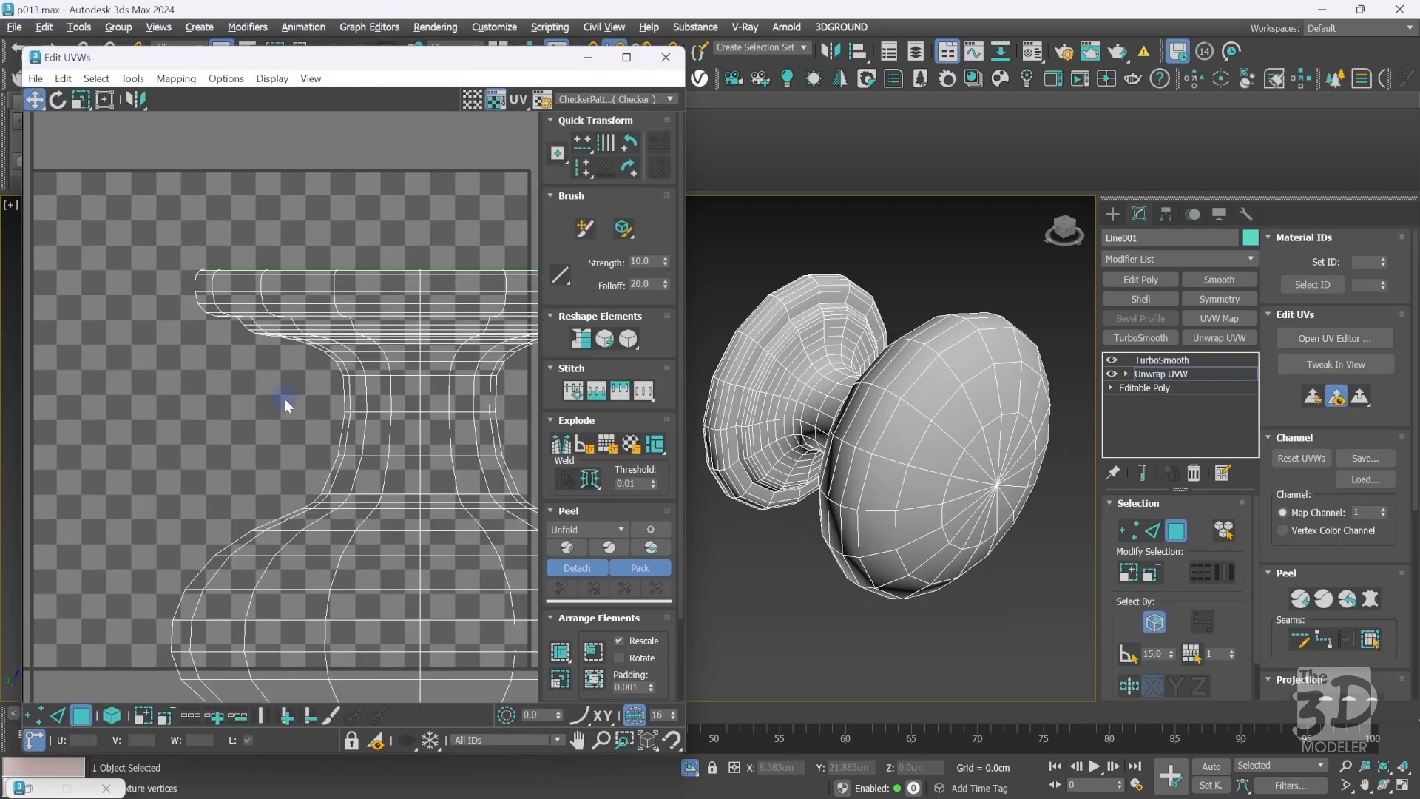
Save the scene and mark the edge loop around the widest part of the knob's head as a peel seam.
{"action": "scroll", "coordinate": [265, 391], "scroll_direction": "down", "scroll_amount": 3}
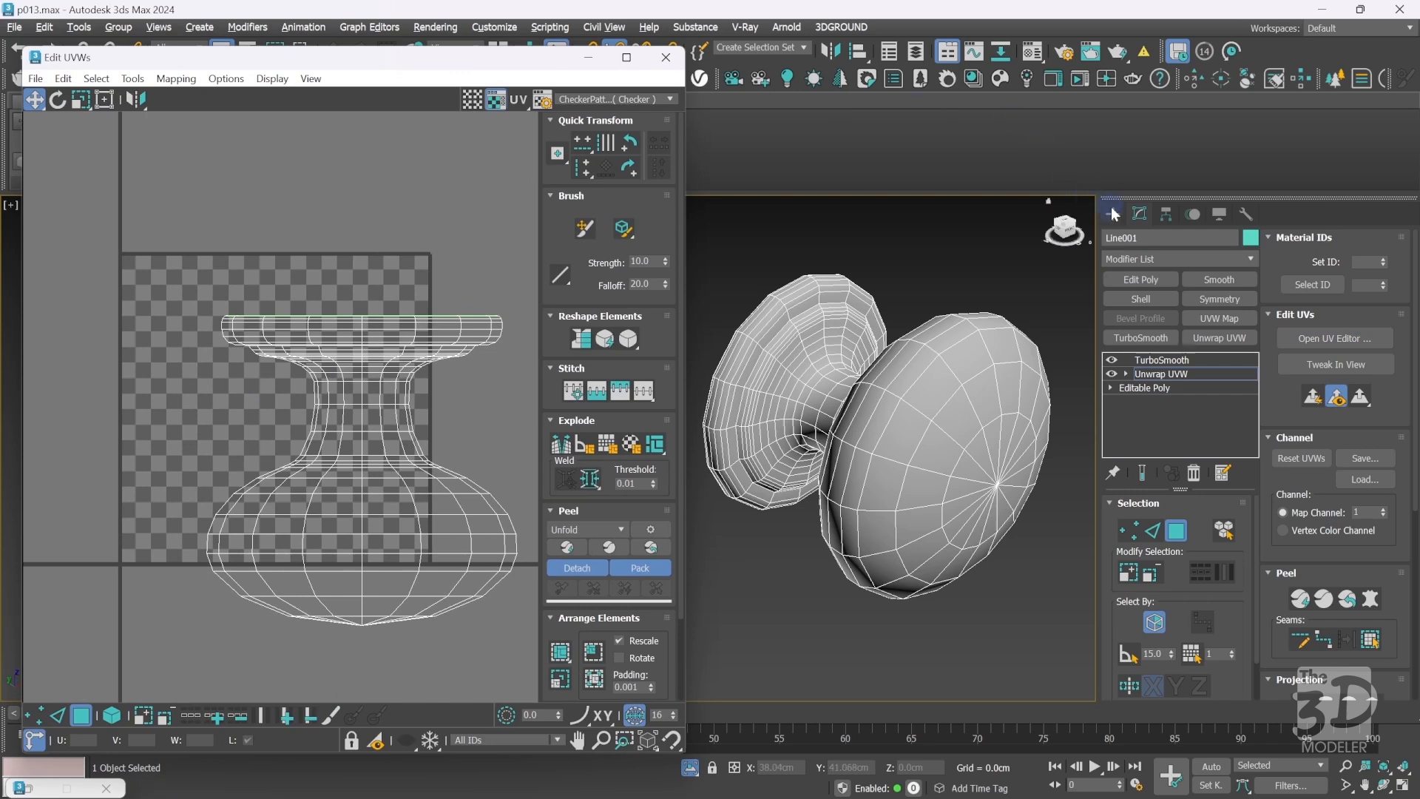
{"action": "key", "text": "ctrl+s"}
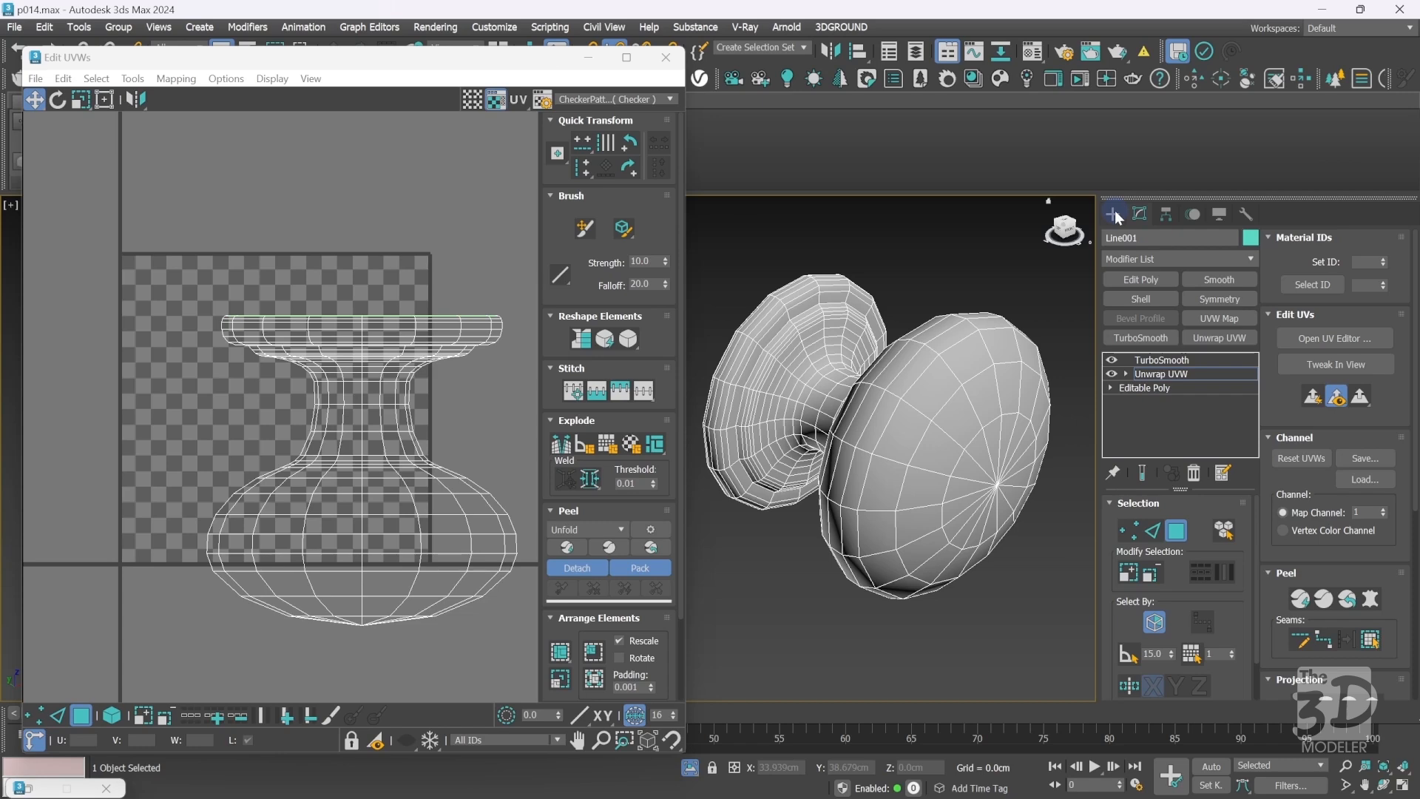
{"action": "left_click", "coordinate": [1151, 531]}
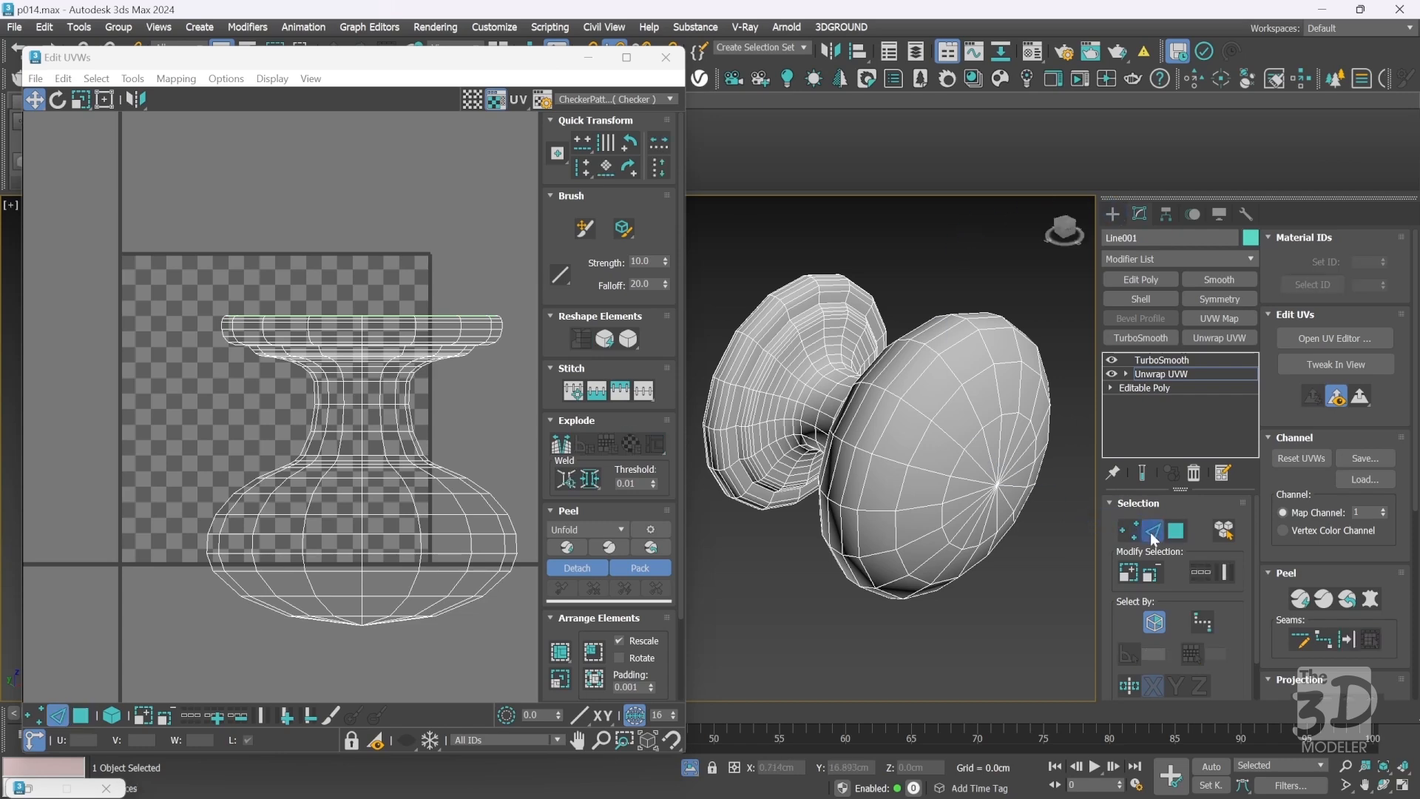
{"action": "left_click", "coordinate": [891, 362]}
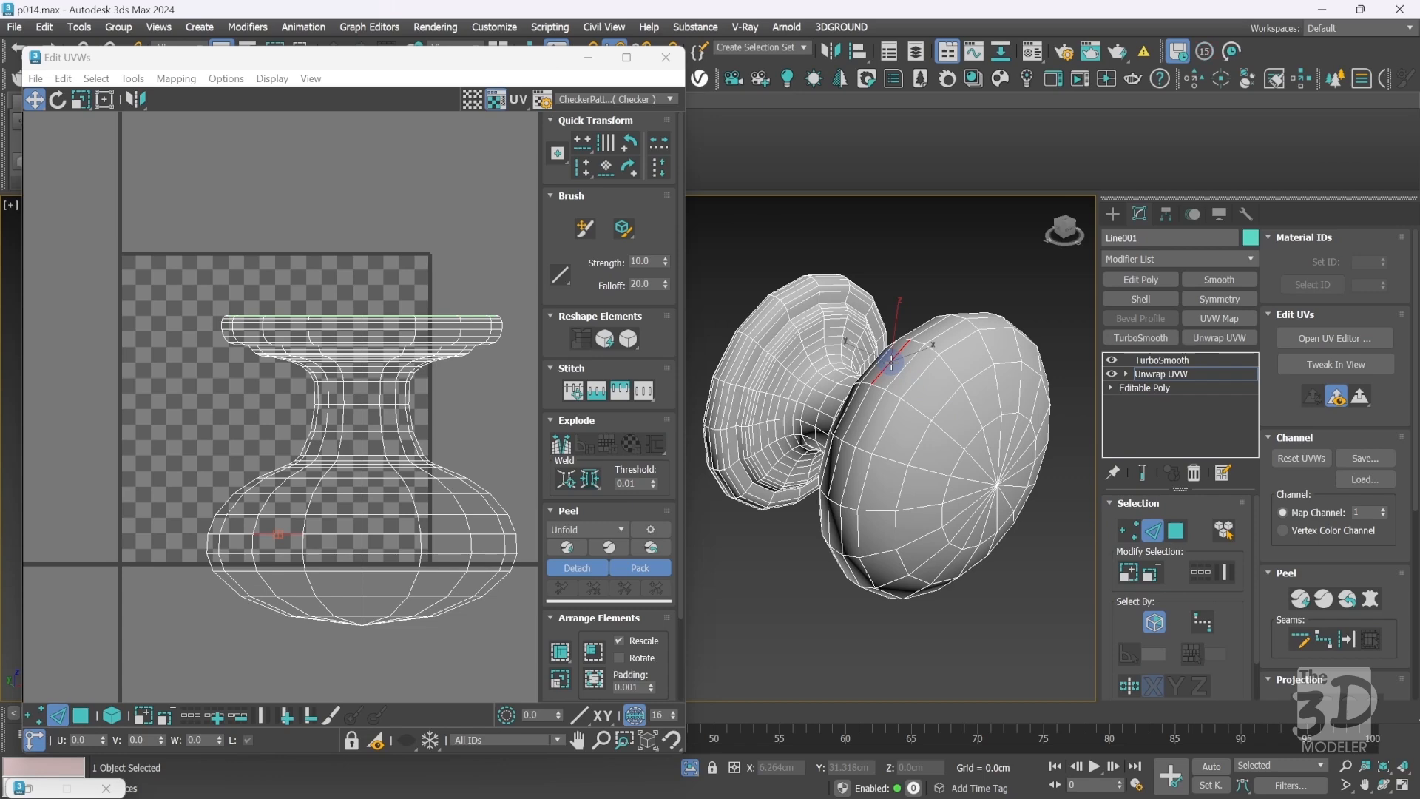
{"action": "double_click", "coordinate": [891, 363]}
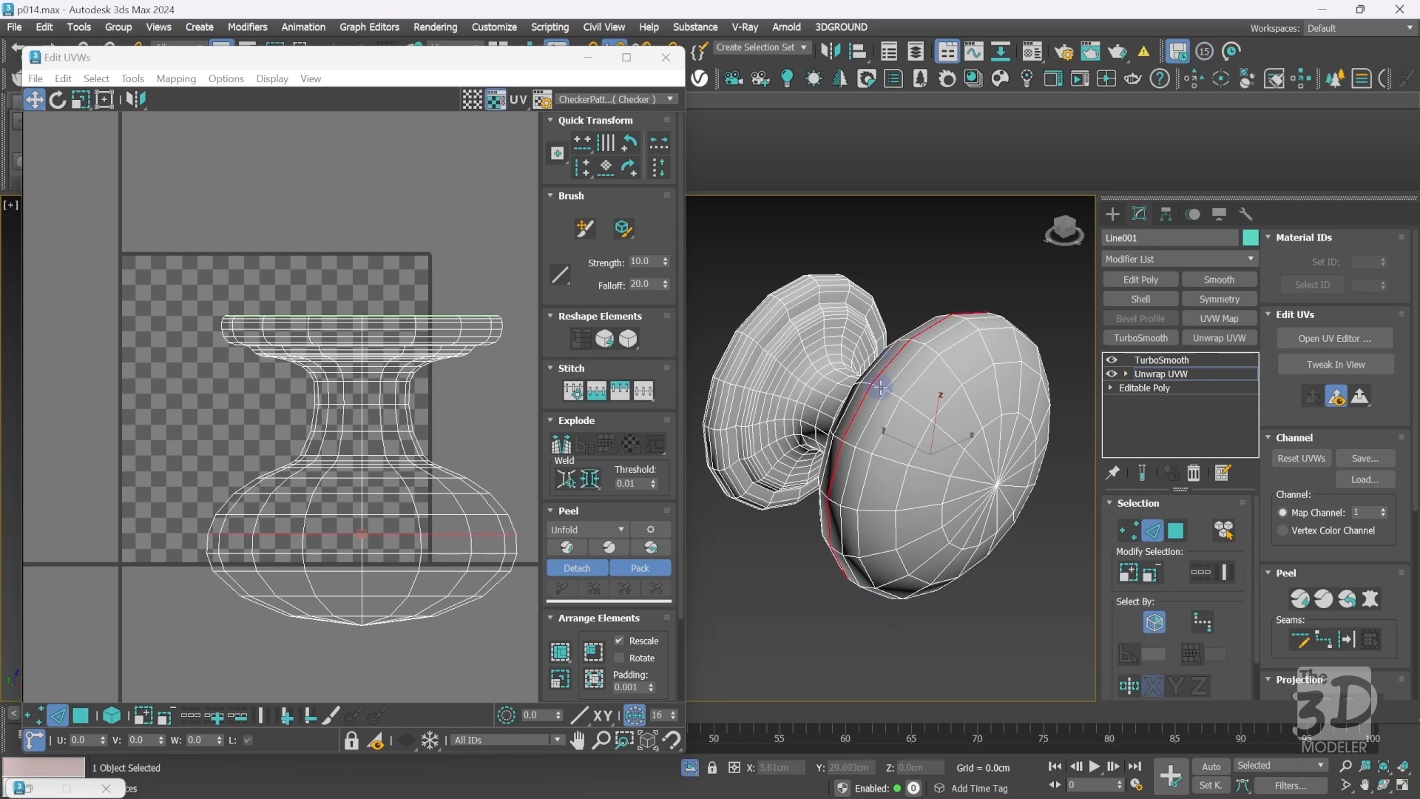
{"action": "left_click", "coordinate": [1347, 641]}
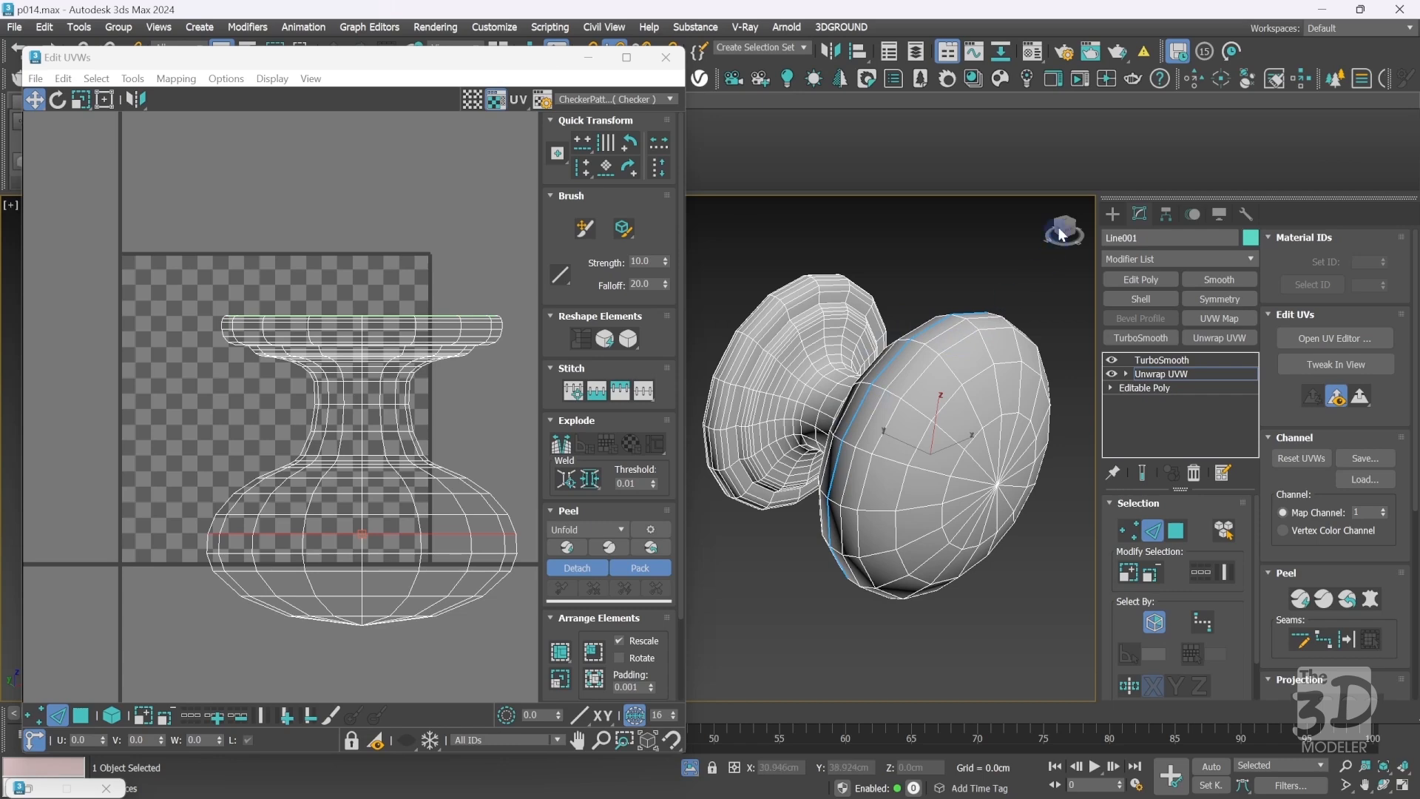
Mark the edge loops at both ends of the knob's neck, by the head and by the base, as peel seams.
{"action": "left_click_drag", "start_coordinate": [1065, 229], "coordinate": [79, 229]}
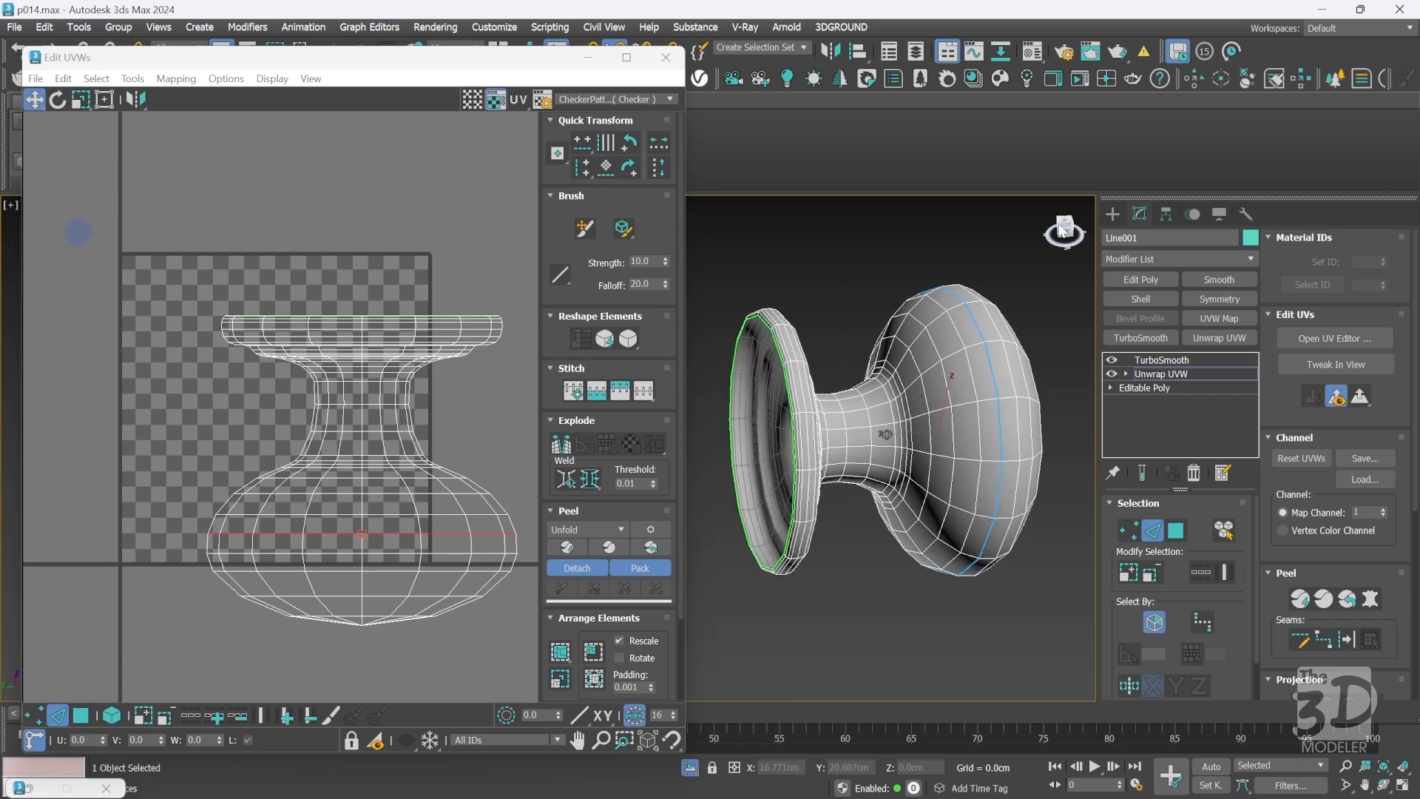
{"action": "double_click", "coordinate": [898, 406]}
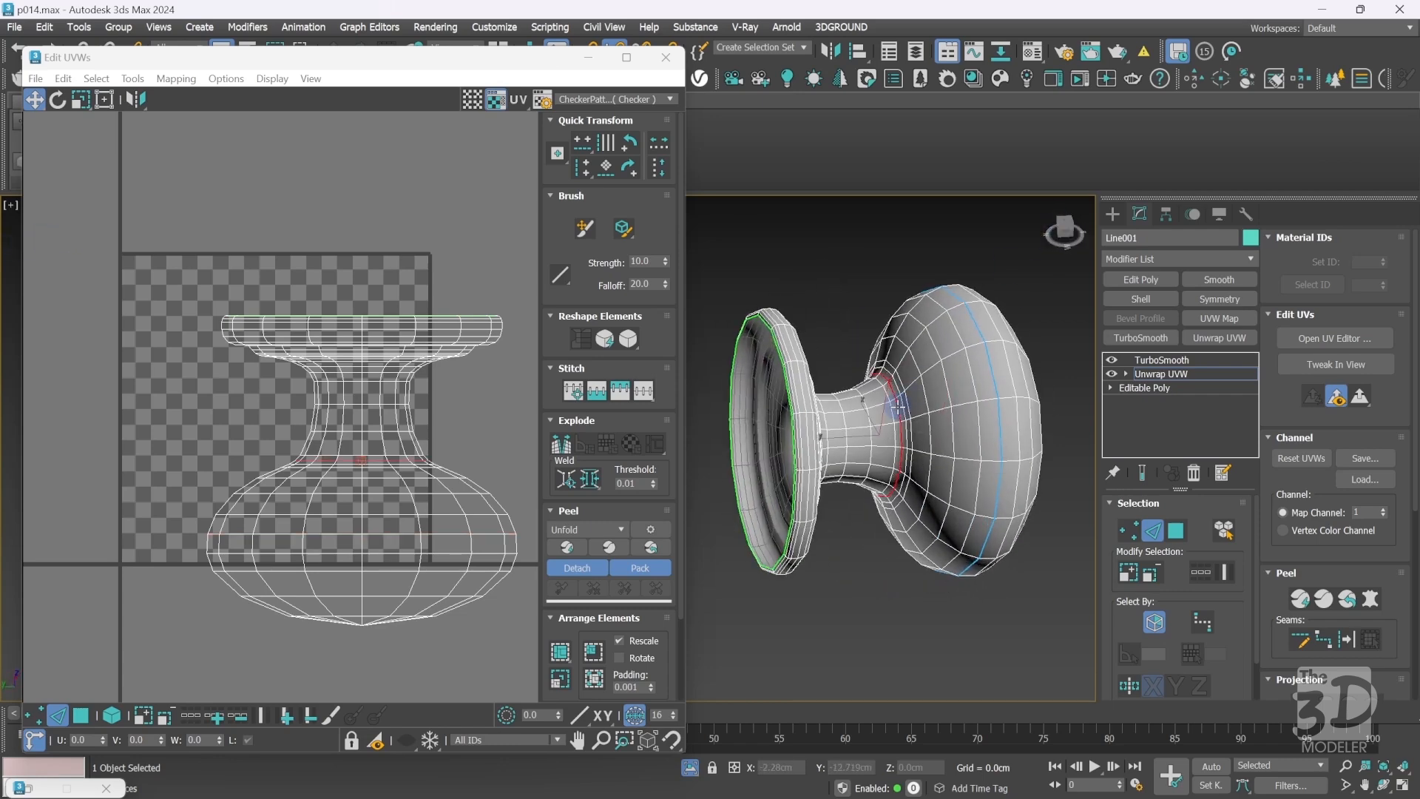
{"action": "left_click", "coordinate": [1344, 640]}
{"action": "left_click_drag", "start_coordinate": [1062, 236], "coordinate": [961, 232]}
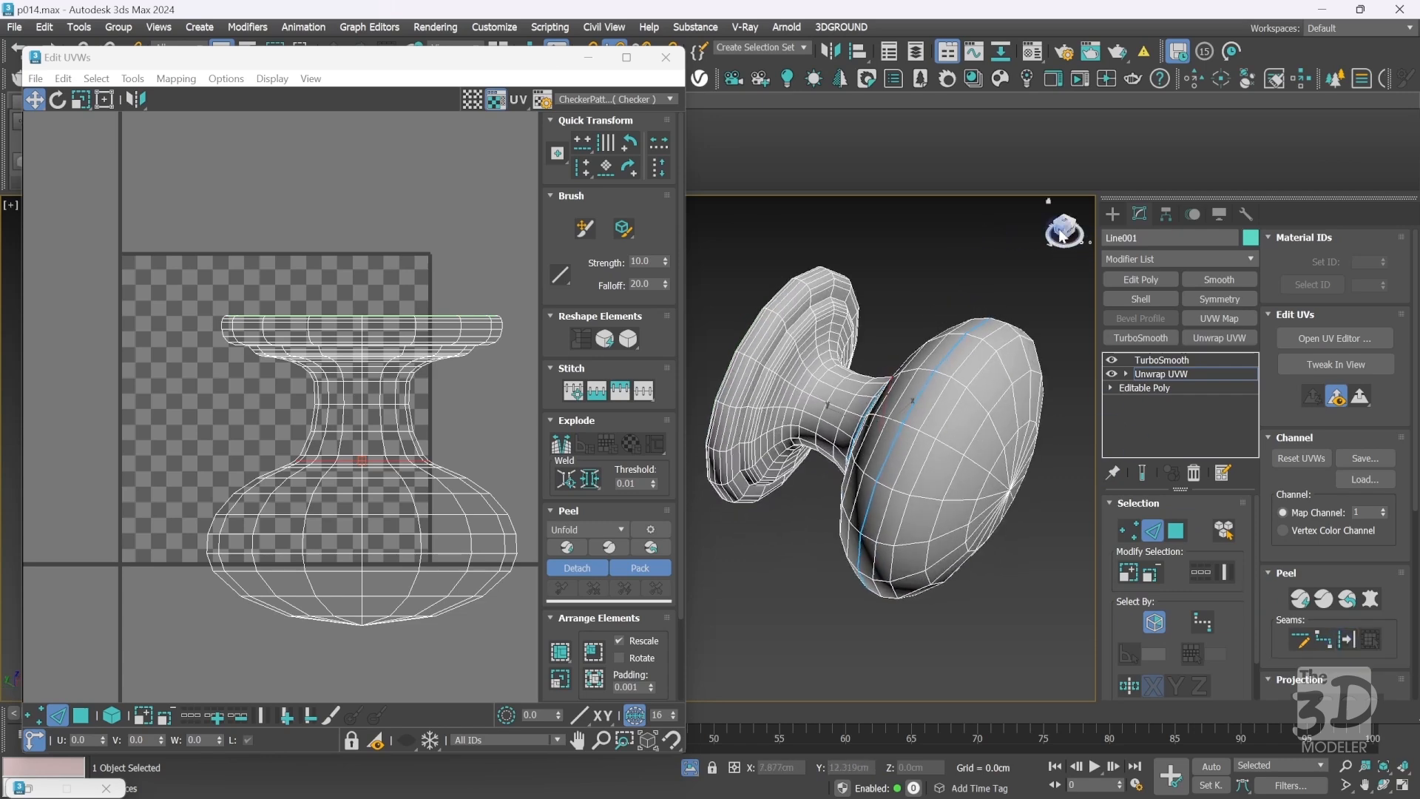
{"action": "double_click", "coordinate": [806, 383]}
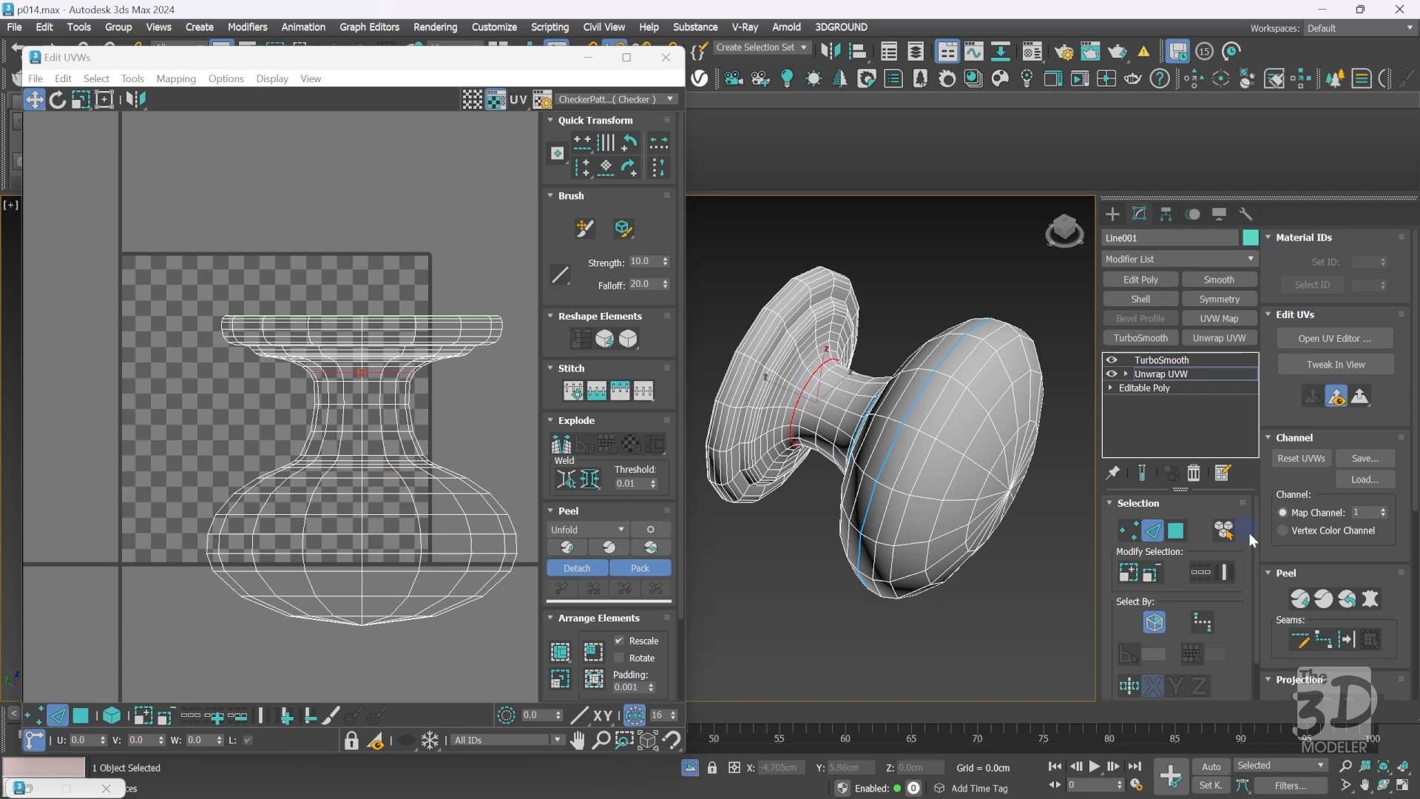
{"action": "left_click", "coordinate": [1352, 637]}
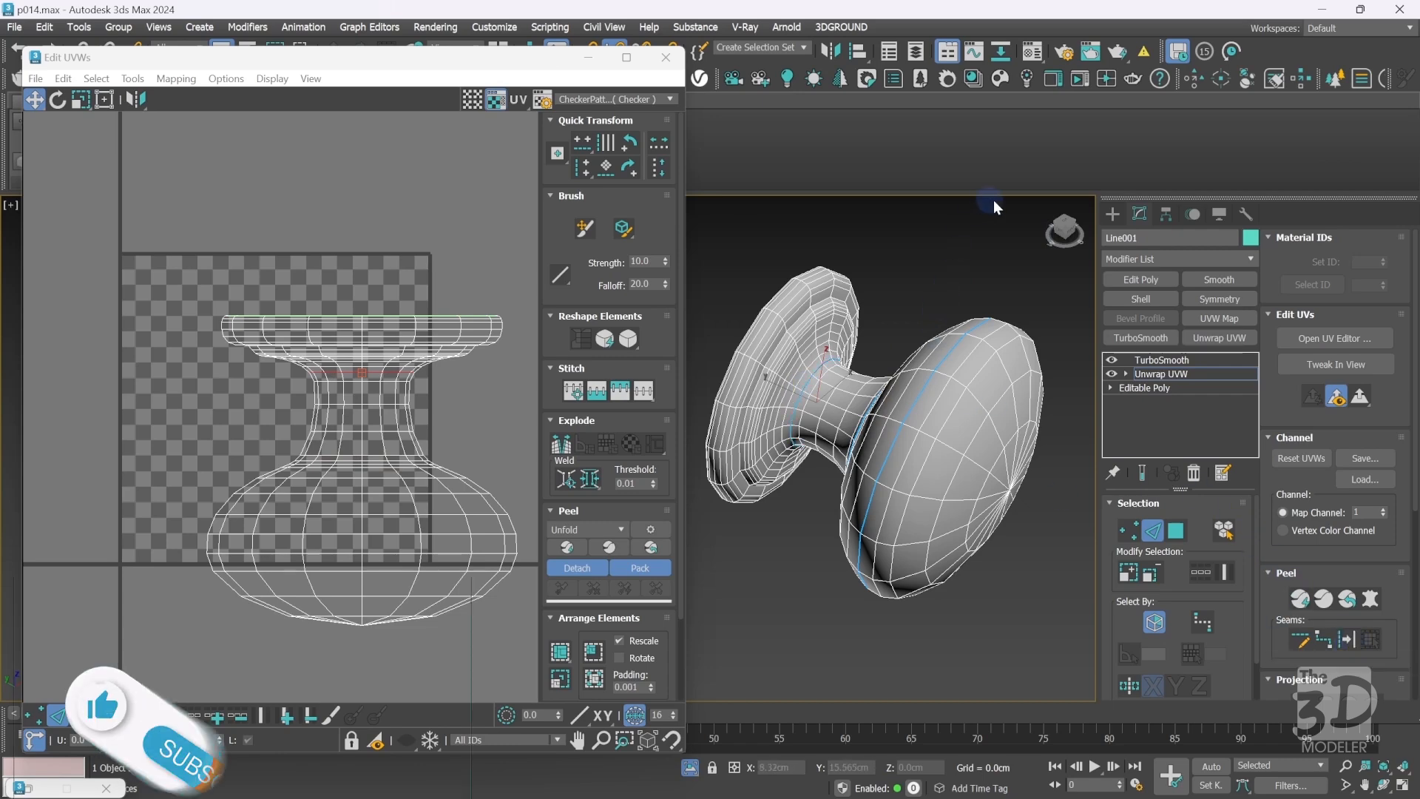
Mark the lengthwise edges on the knob's underside, from the base rim to the seam between neck and head, as a peel seam.
{"action": "left_click", "coordinate": [1065, 230]}
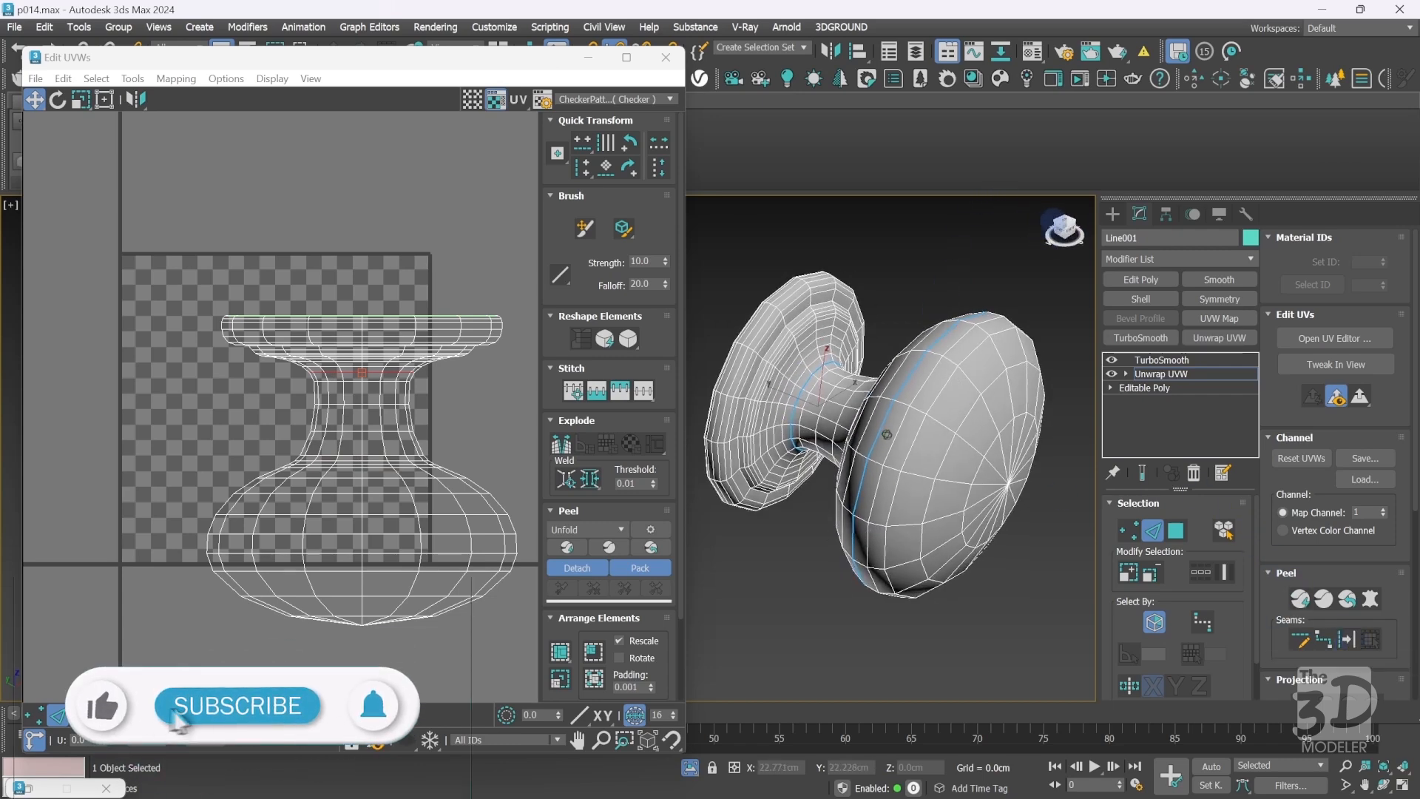
{"action": "left_click", "coordinate": [588, 57]}
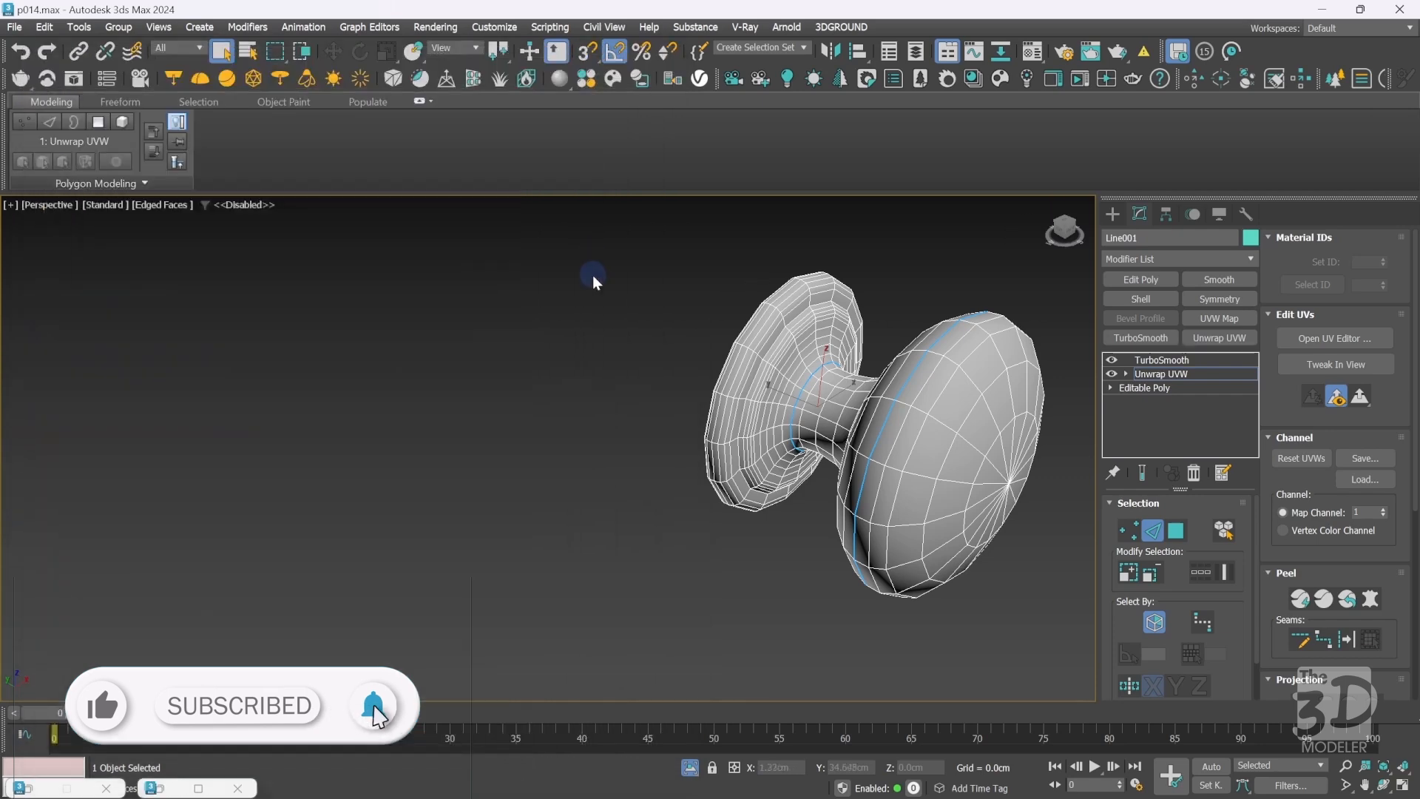
{"action": "key", "text": "l"}
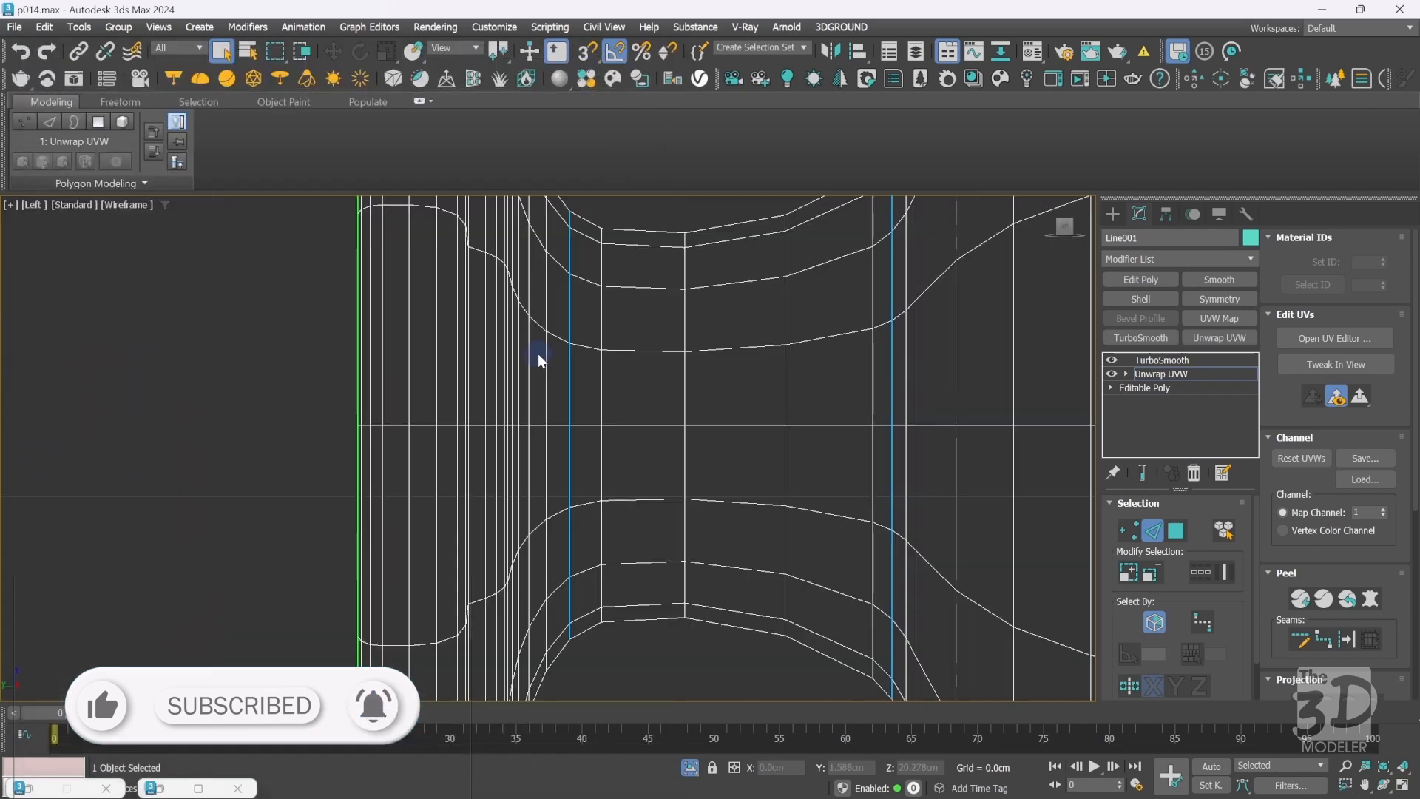
{"action": "key", "text": "z"}
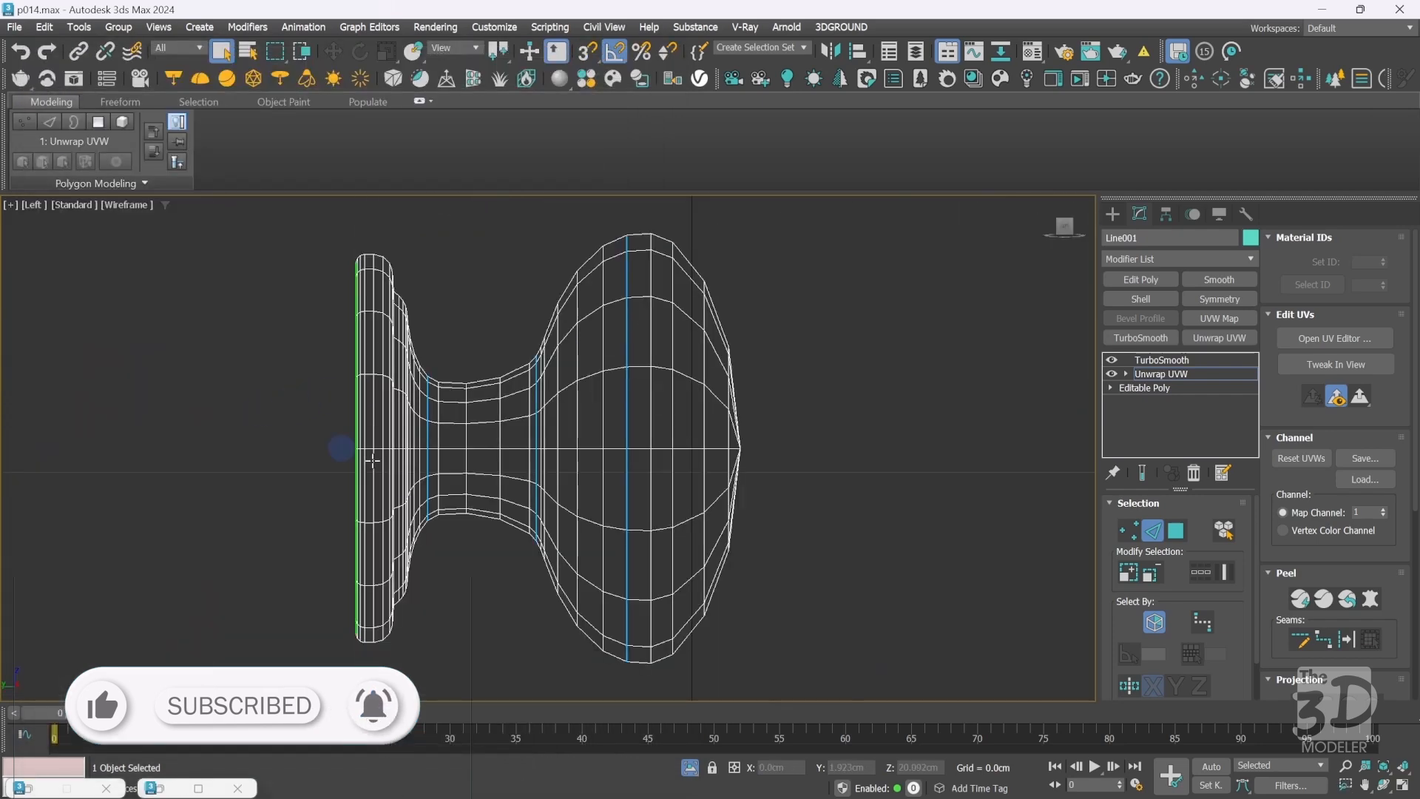
{"action": "double_click", "coordinate": [473, 516]}
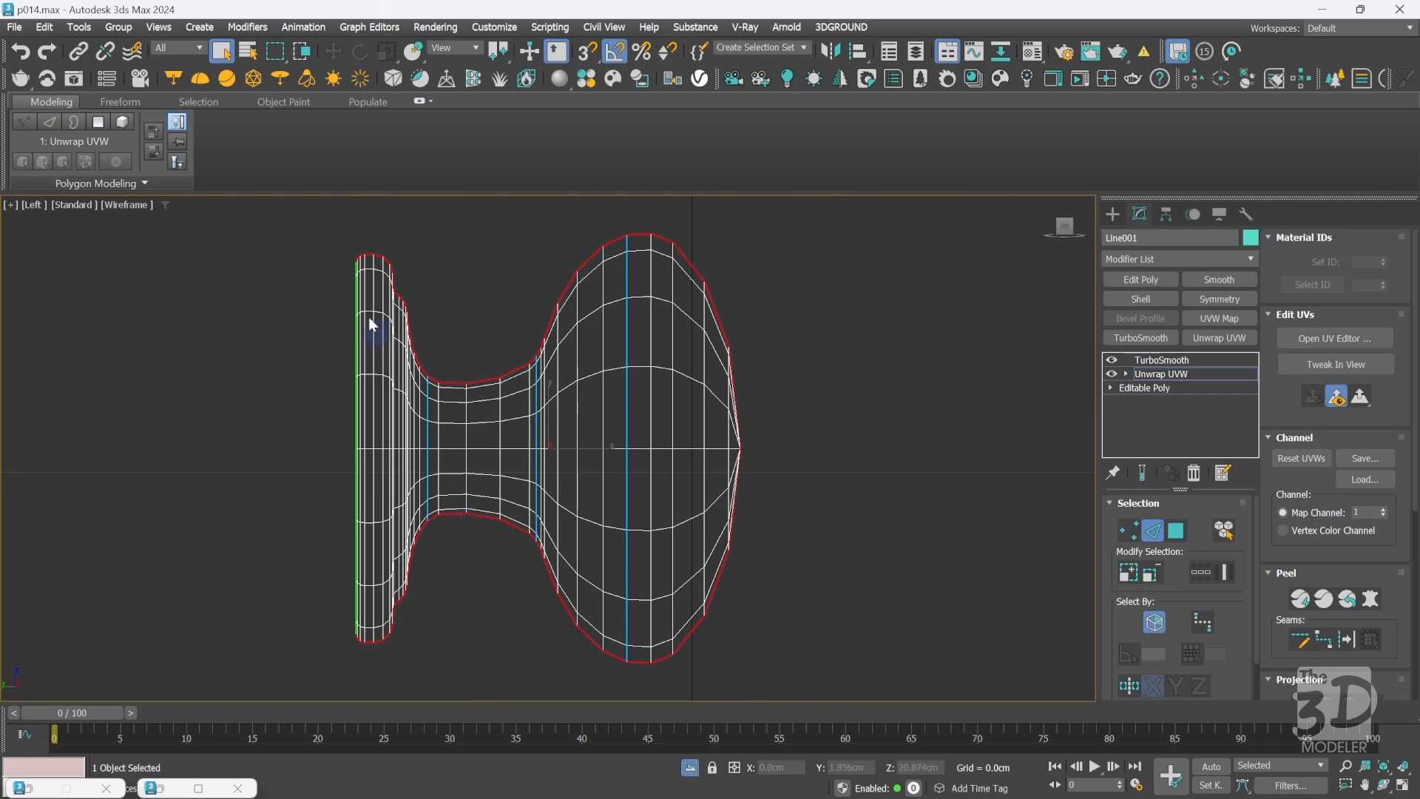
{"action": "left_click_drag", "start_coordinate": [315, 215], "coordinate": [571, 686], "text": "alt"}
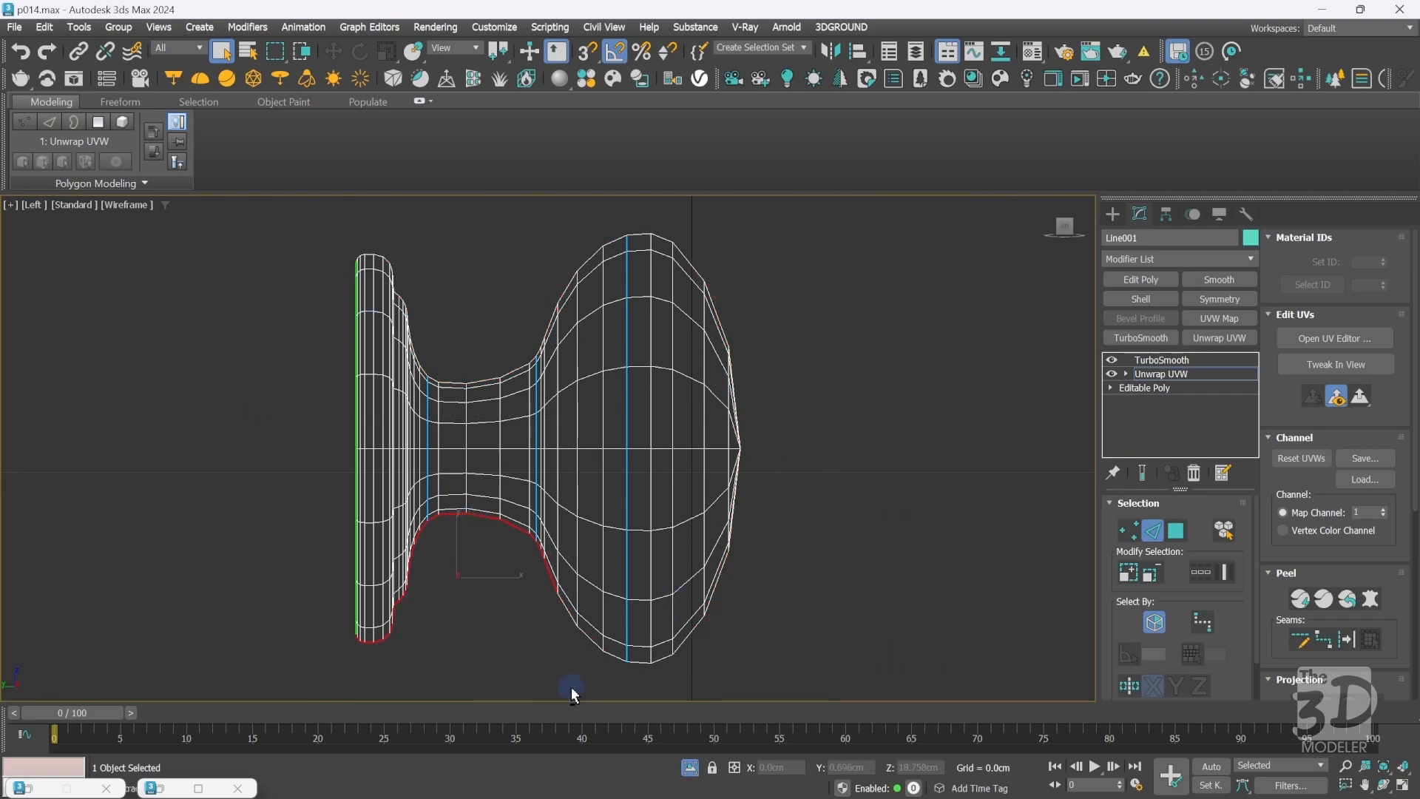
{"action": "key", "text": "z"}
{"action": "left_click_drag", "start_coordinate": [898, 584], "coordinate": [828, 266], "text": "alt"}
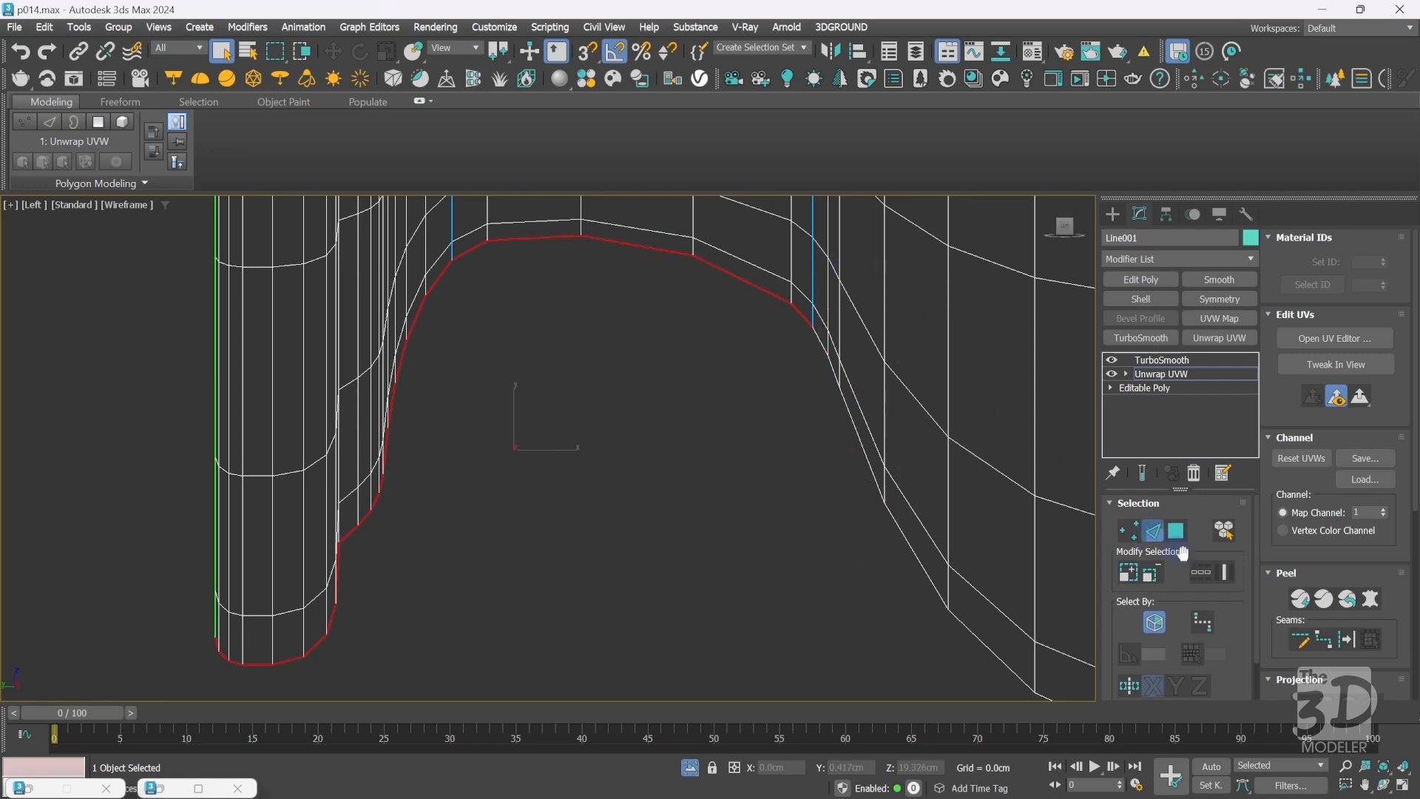
{"action": "left_click", "coordinate": [1346, 642]}
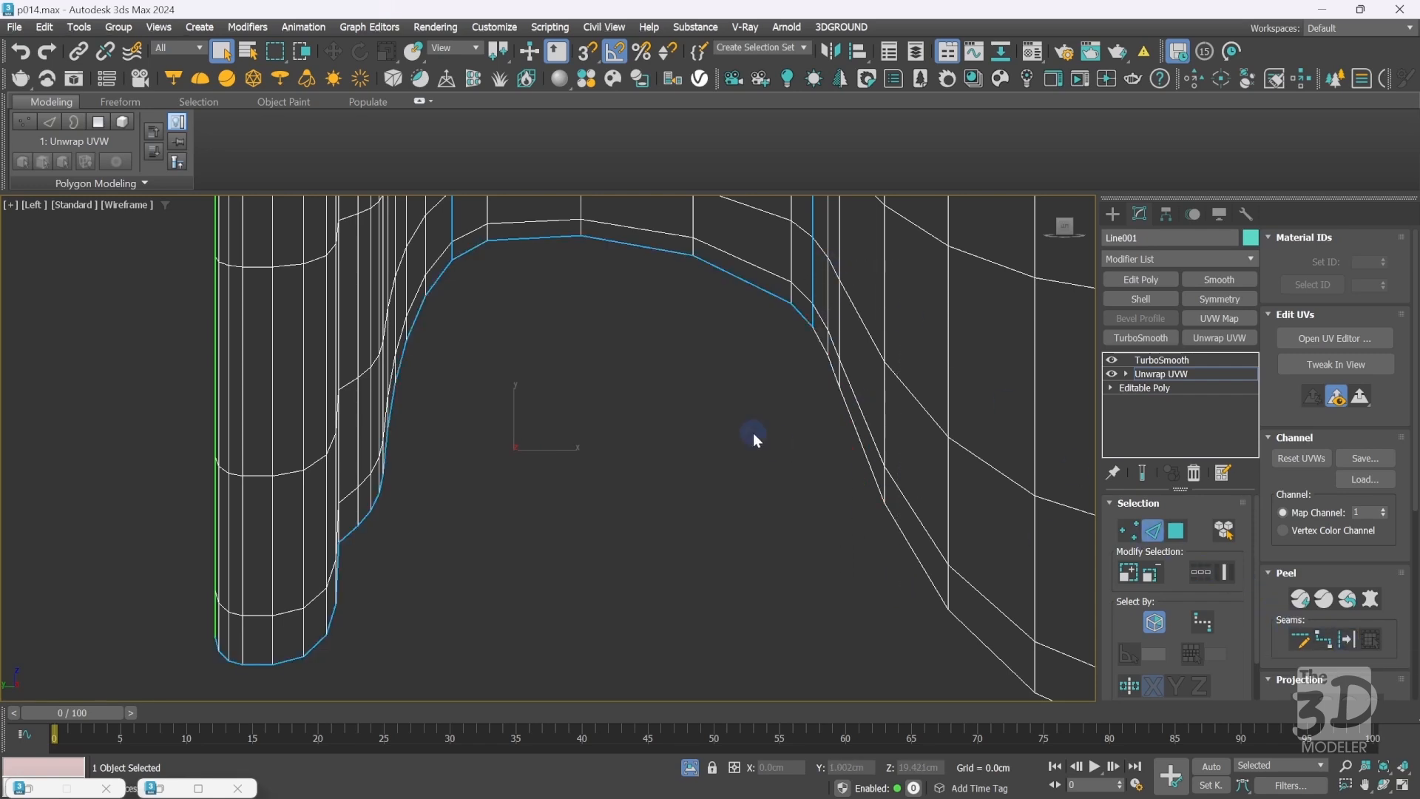
{"action": "key", "text": "p"}
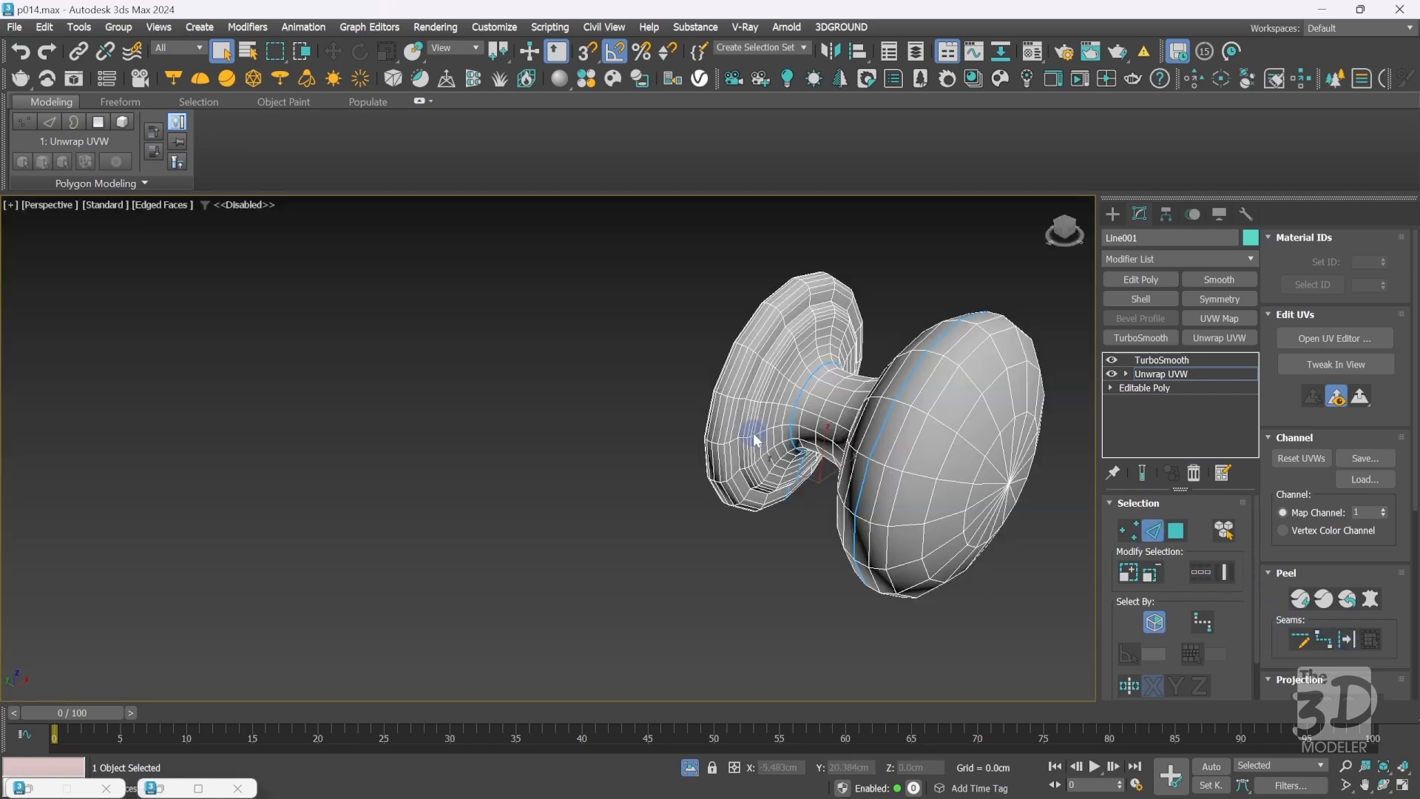
Reopen the UV editor from the Unwrap UVW modifier and assign the checker material to the knob.
{"action": "left_click", "coordinate": [1151, 360]}
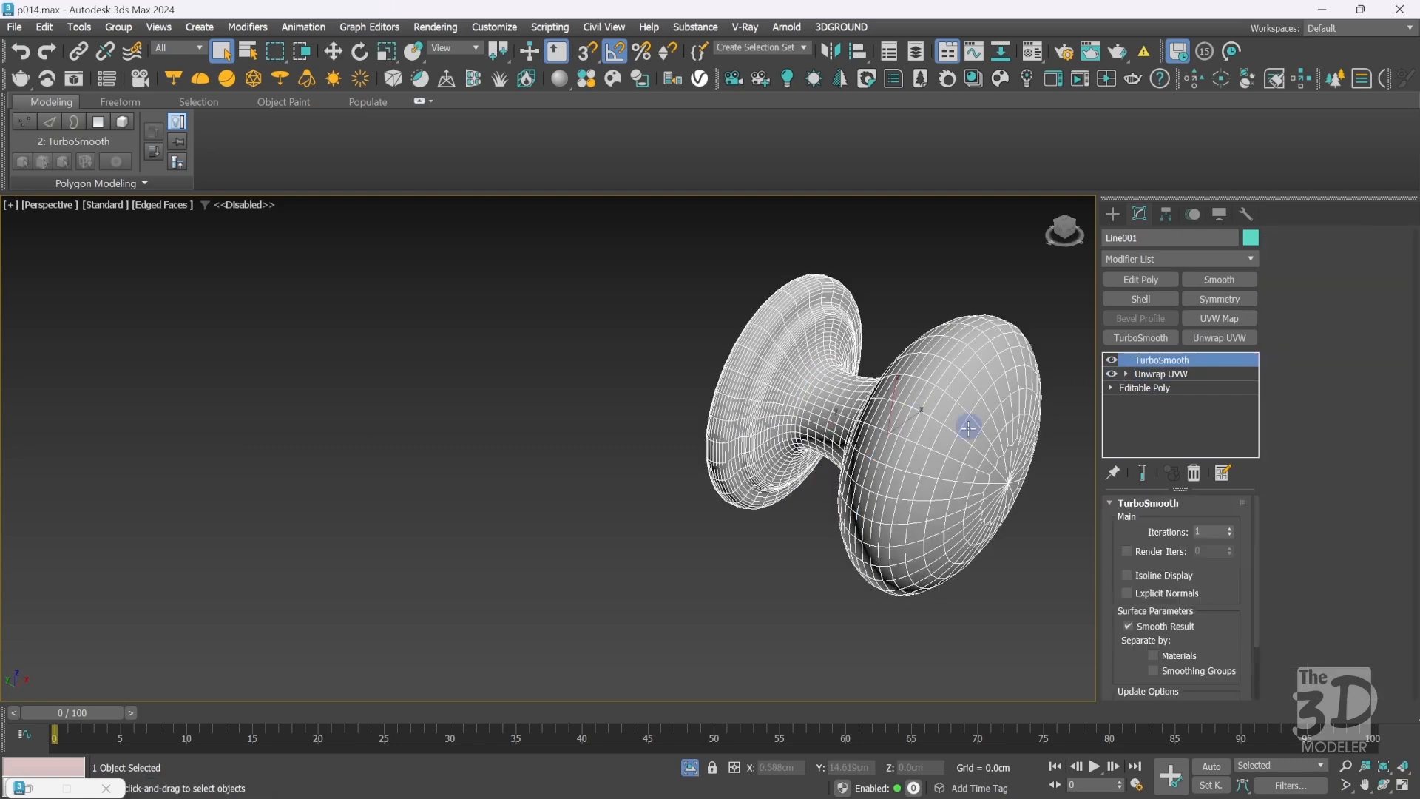
{"action": "left_click", "coordinate": [1187, 374]}
{"action": "left_click", "coordinate": [1328, 342]}
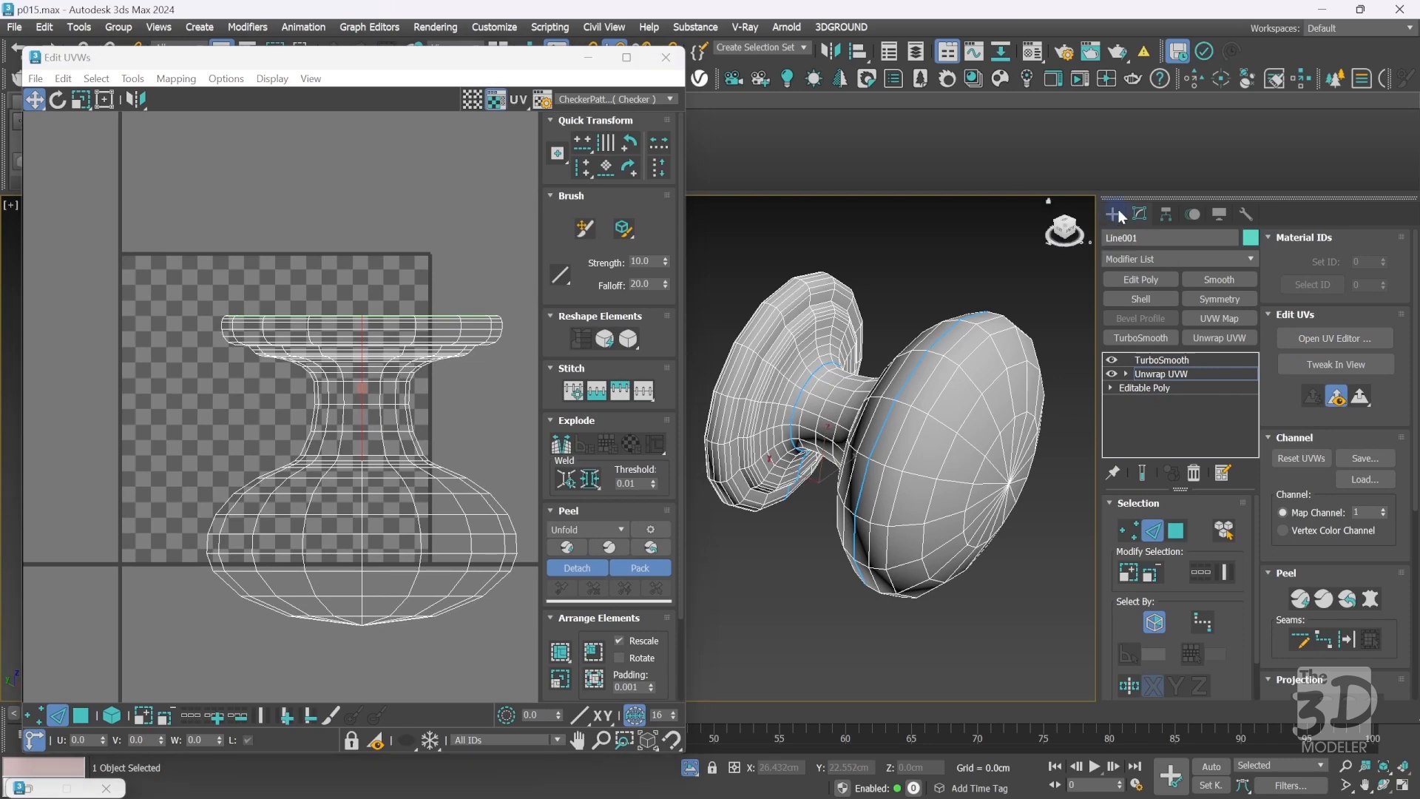
{"action": "left_click", "coordinate": [1033, 52]}
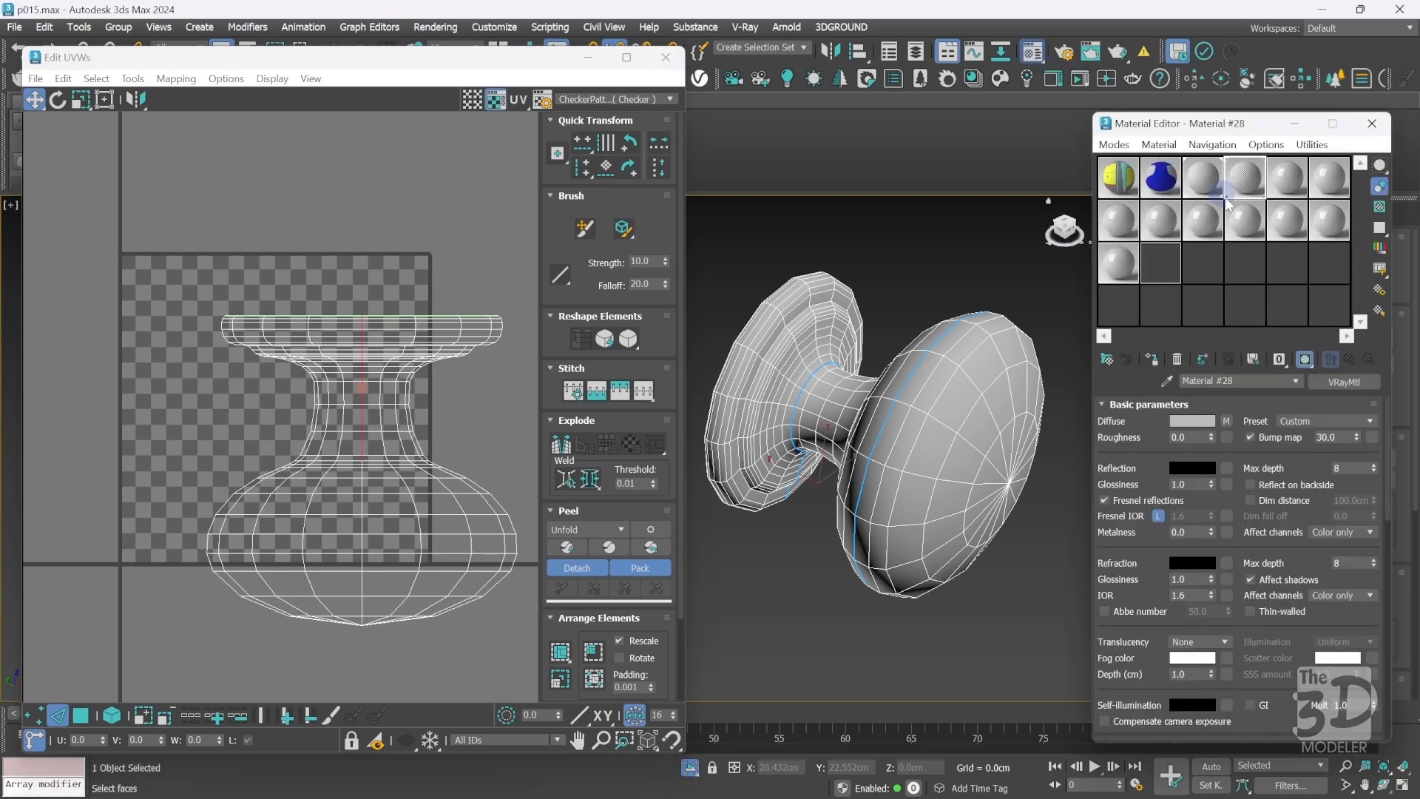
{"action": "left_click", "coordinate": [1153, 360]}
{"action": "left_click", "coordinate": [1293, 126]}
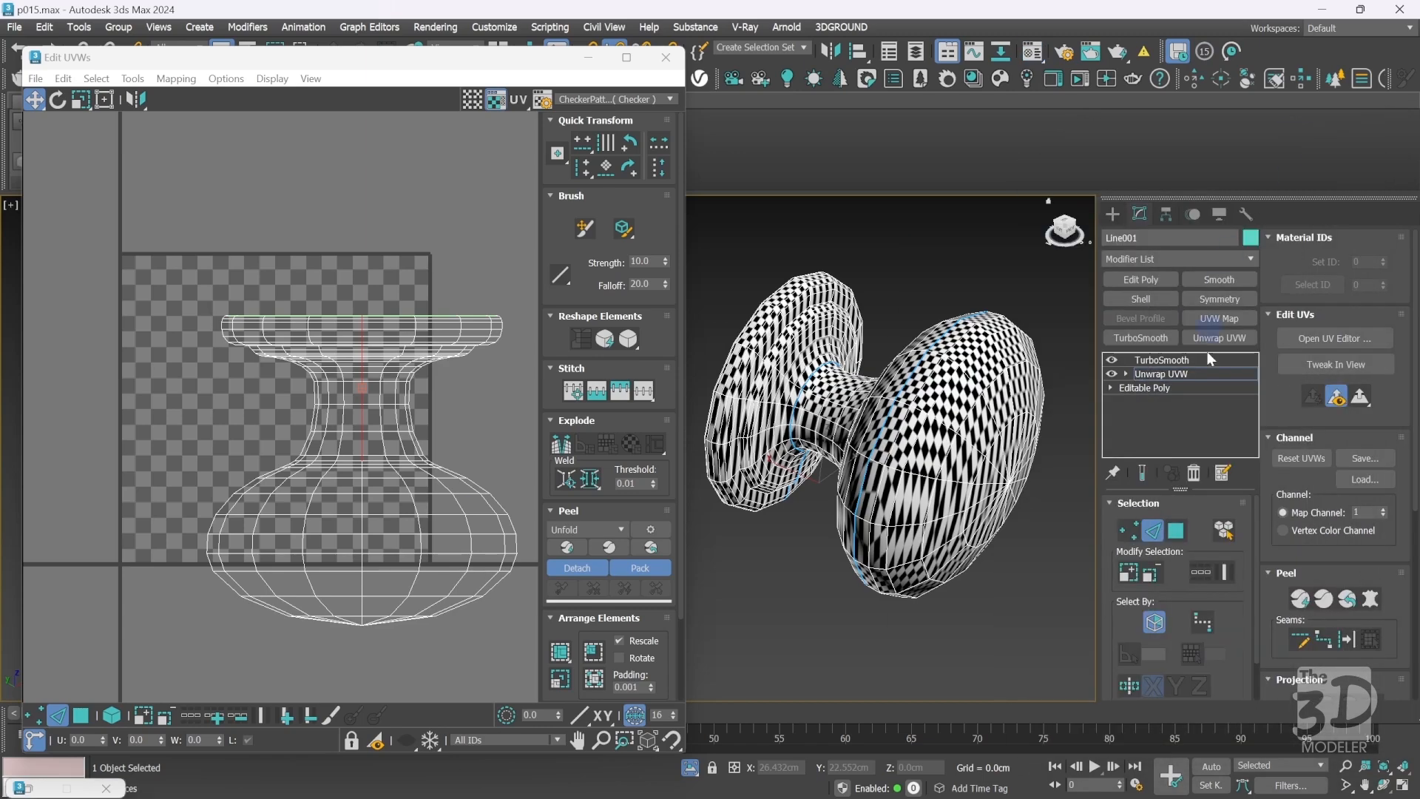
Quick-peel the knob along its seams and select the head's round front UV element to check its checker pattern.
{"action": "left_click", "coordinate": [1302, 601]}
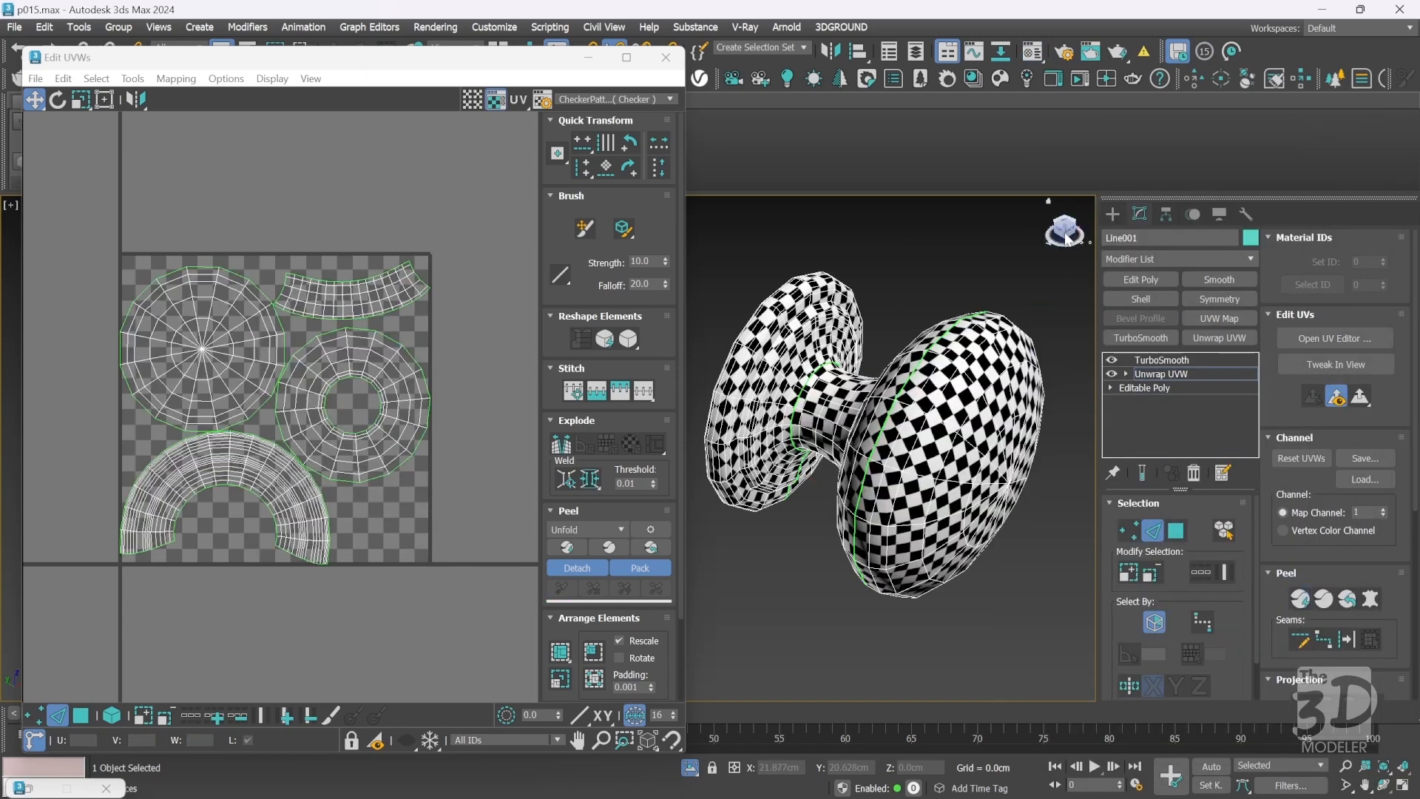
{"action": "left_click_drag", "start_coordinate": [1065, 235], "coordinate": [999, 218]}
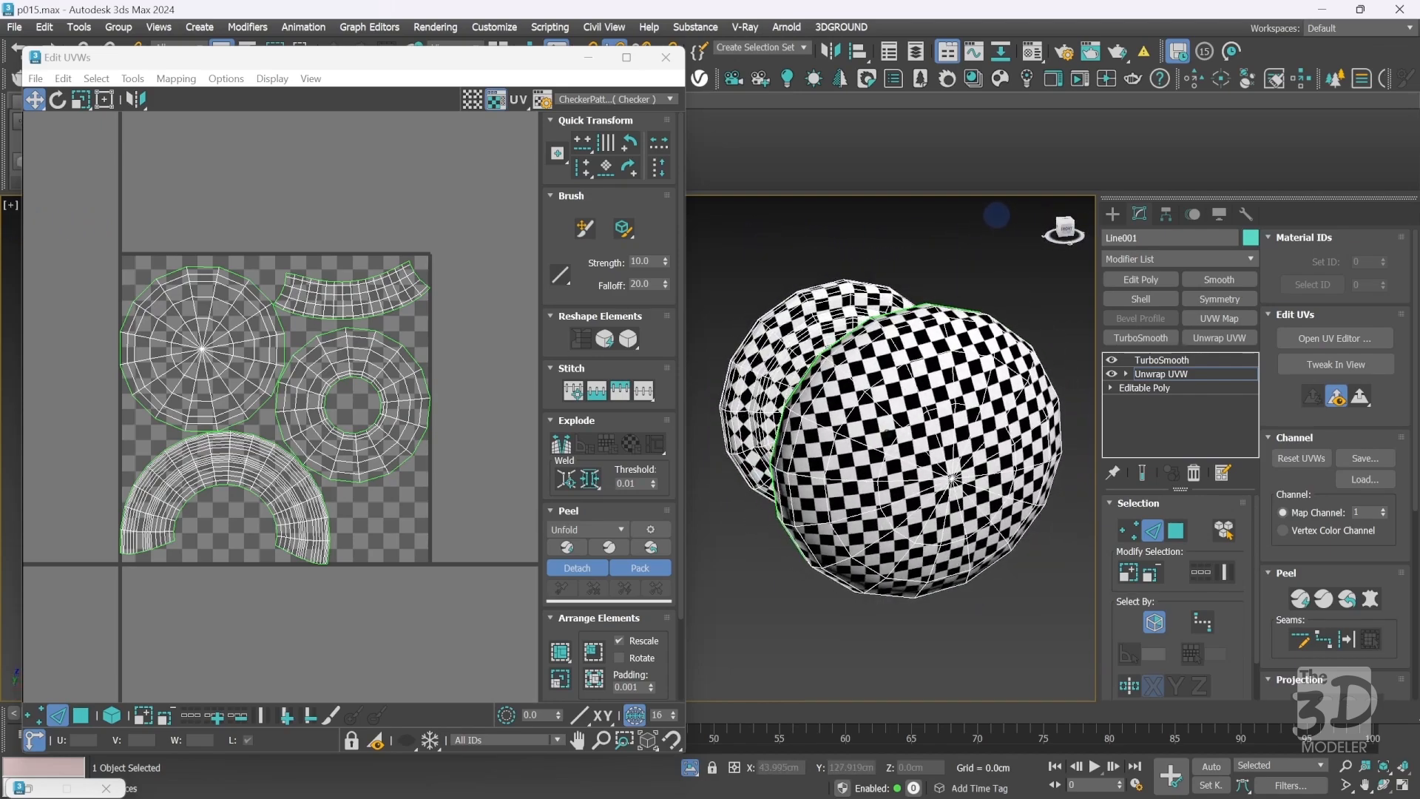
{"action": "left_click", "coordinate": [109, 717]}
{"action": "left_click", "coordinate": [184, 362]}
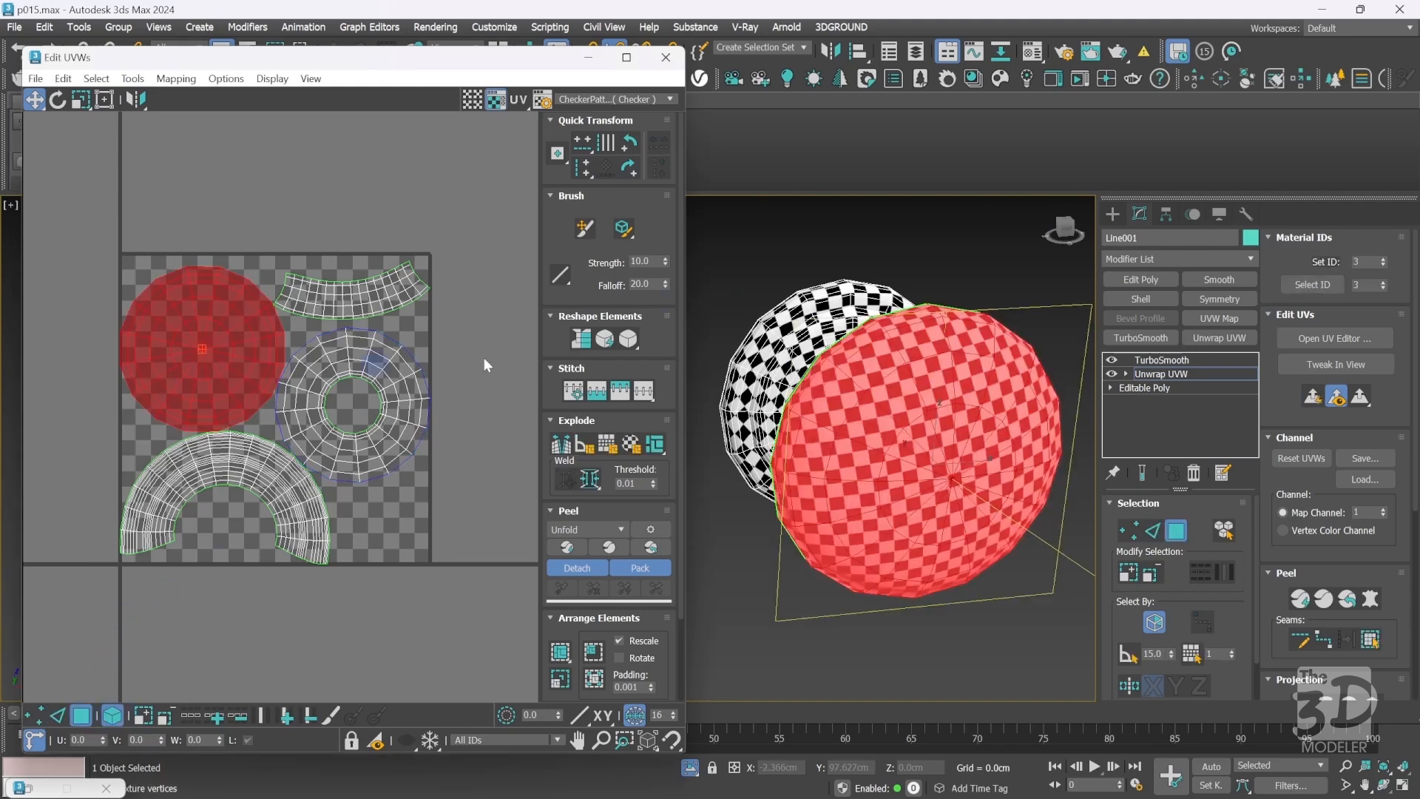
{"action": "mouse_move", "coordinate": [1065, 228]}
{"action": "left_mouse_down"}
{"action": "mouse_move", "coordinate": [941, 215]}
{"action": "mouse_move", "coordinate": [1071, 232]}
{"action": "mouse_move", "coordinate": [1062, 223]}
{"action": "left_mouse_up"}
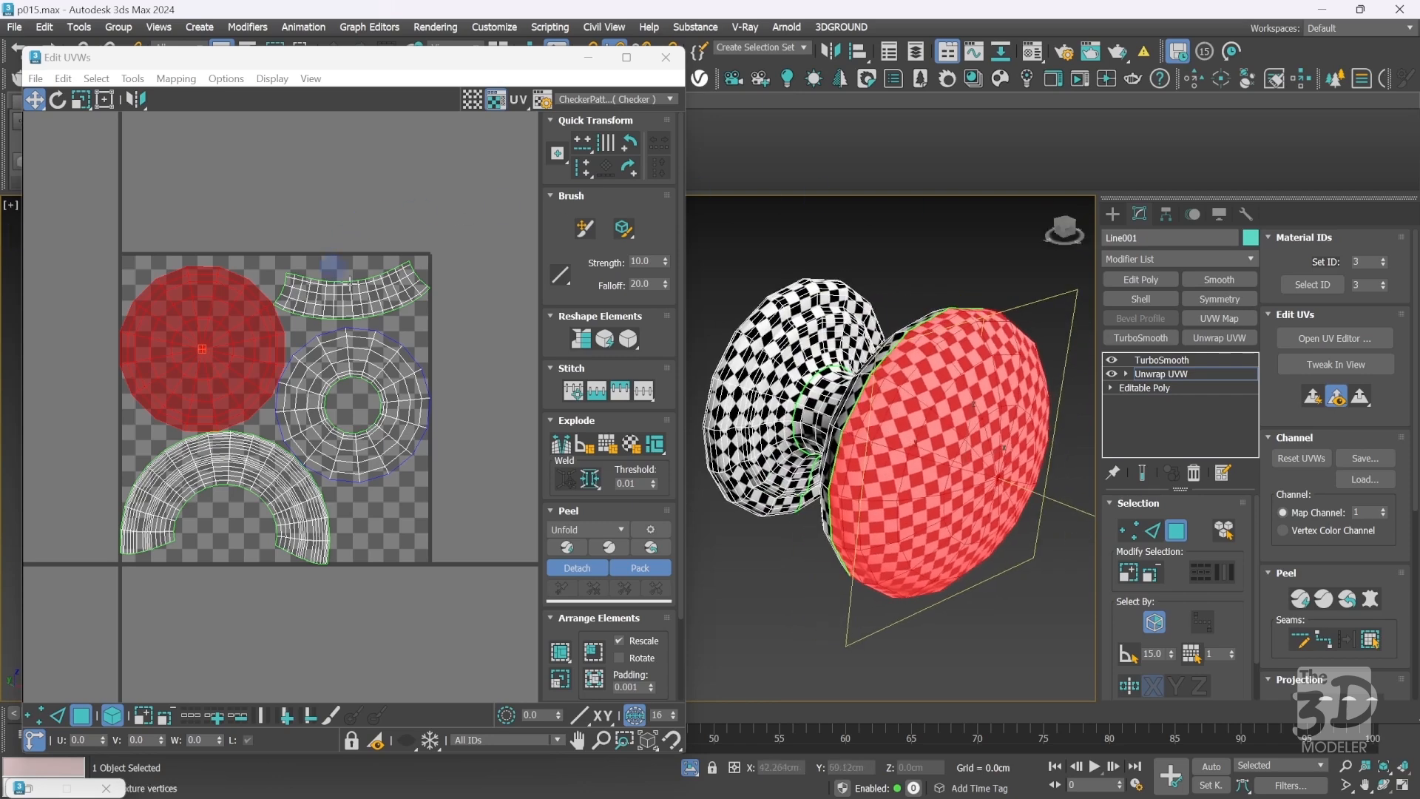
Straighten the curved UV elements of the knob's base and neck into rectangular strips.
{"action": "left_click", "coordinate": [276, 474]}
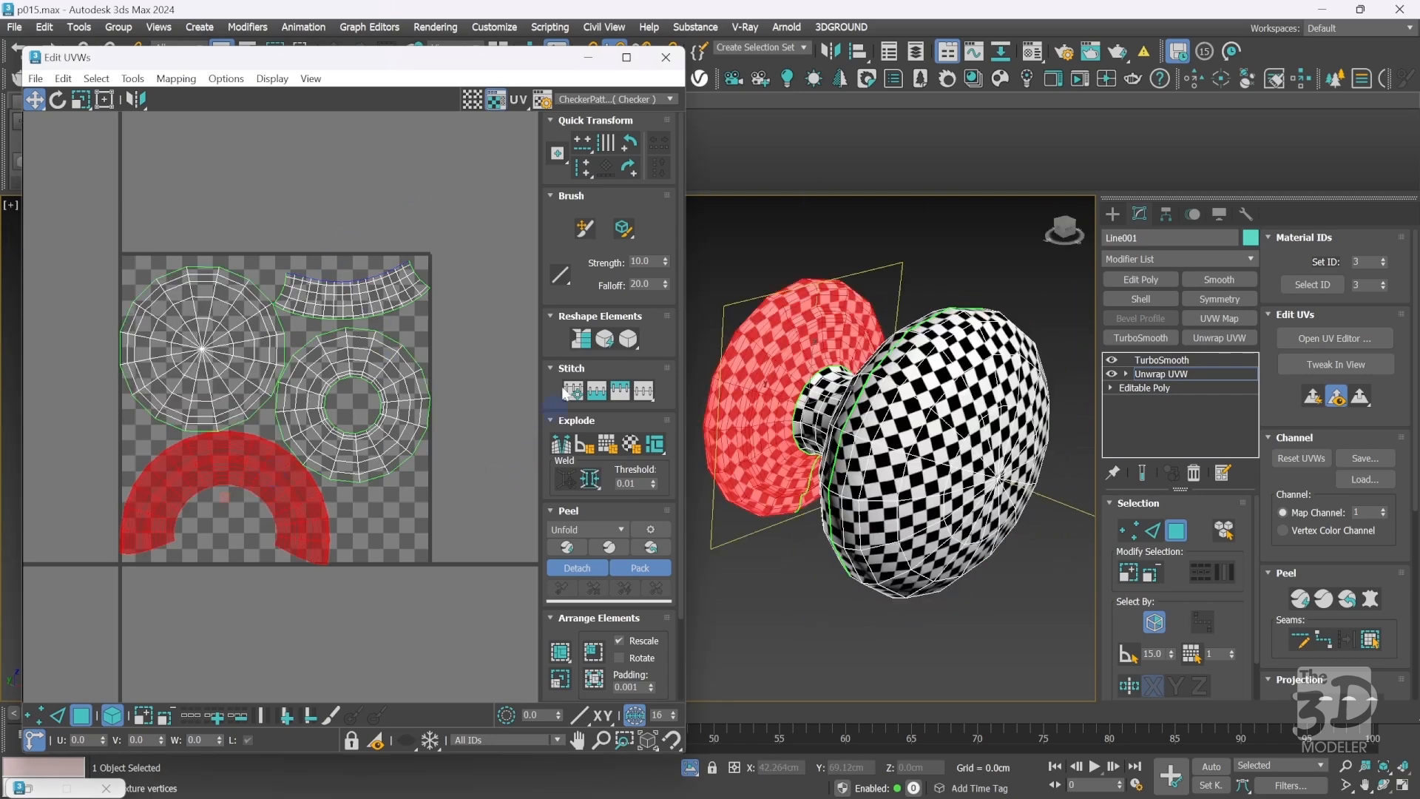
{"action": "left_click", "coordinate": [580, 340]}
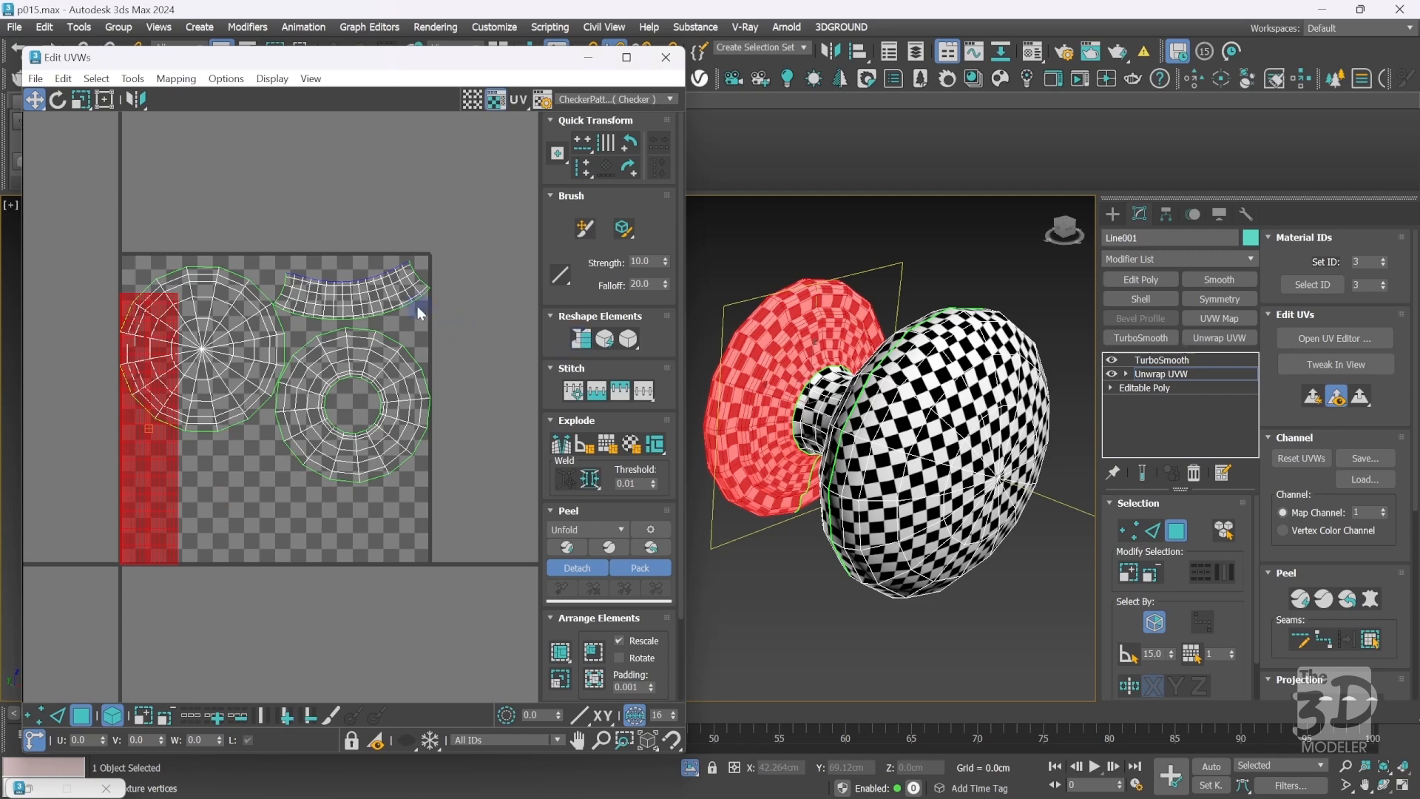
{"action": "left_click", "coordinate": [378, 300]}
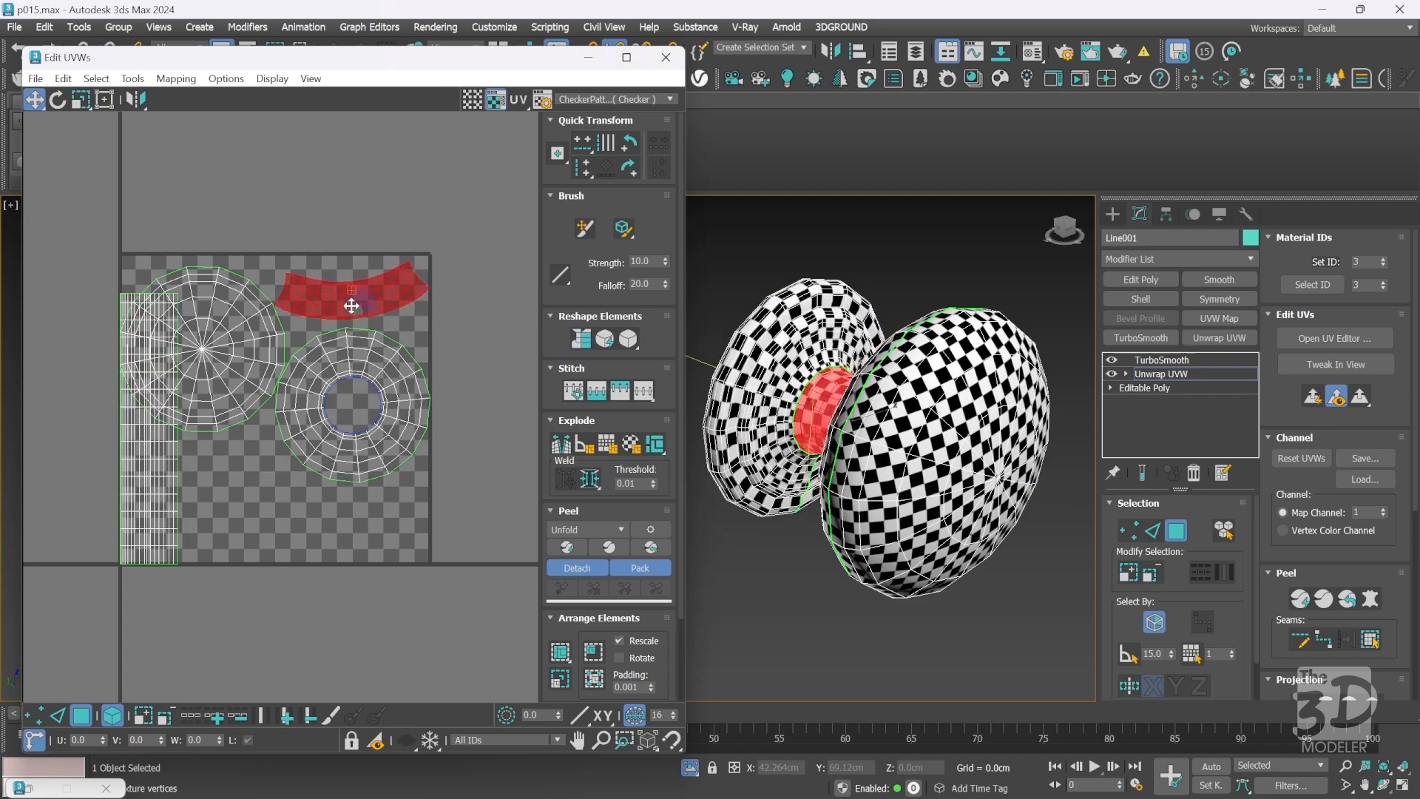
{"action": "left_click", "coordinate": [580, 340]}
{"action": "left_click", "coordinate": [446, 497]}
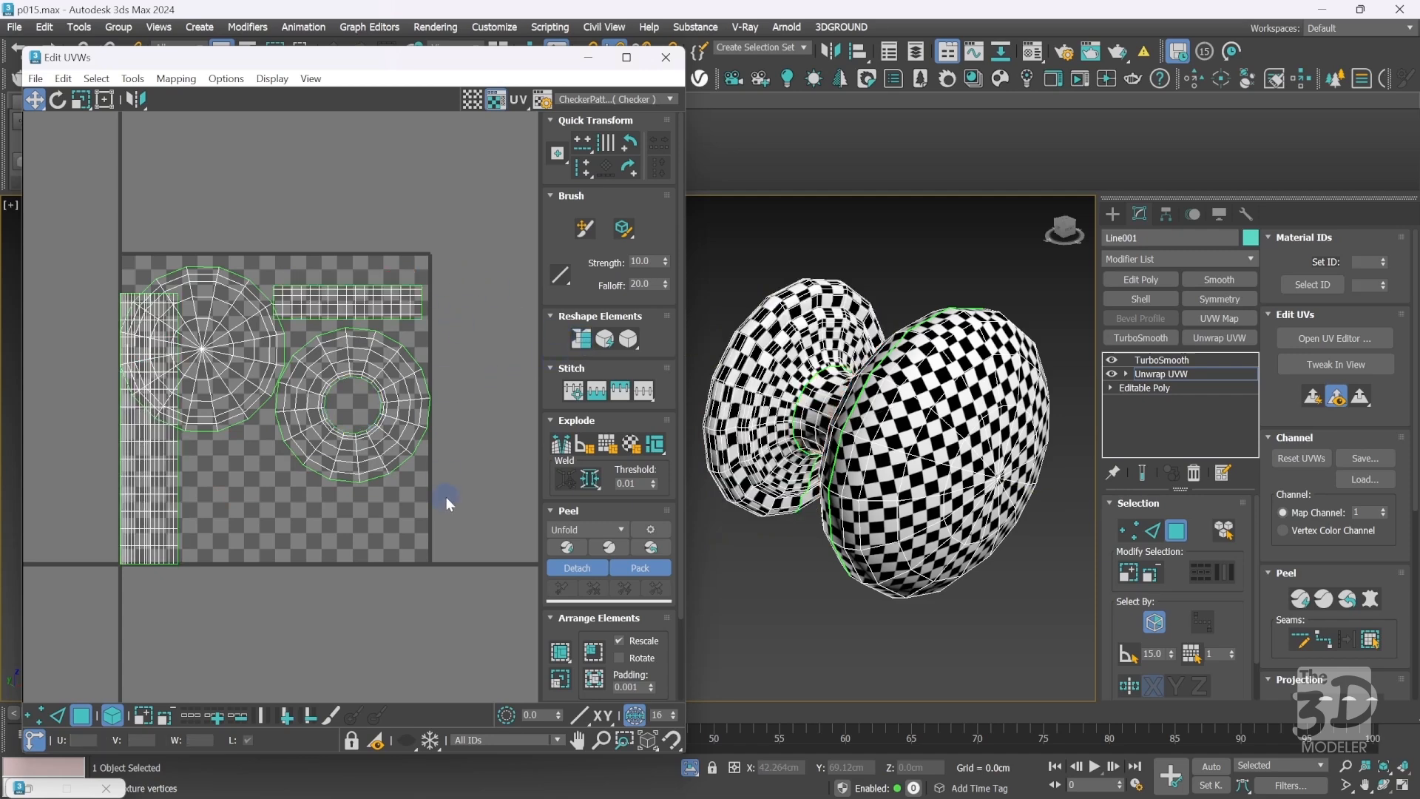
Pack all the knob's UV elements inside the UV square, and leave the unwrap to view the knob in wireframe.
{"action": "key", "text": "ctrl+a"}
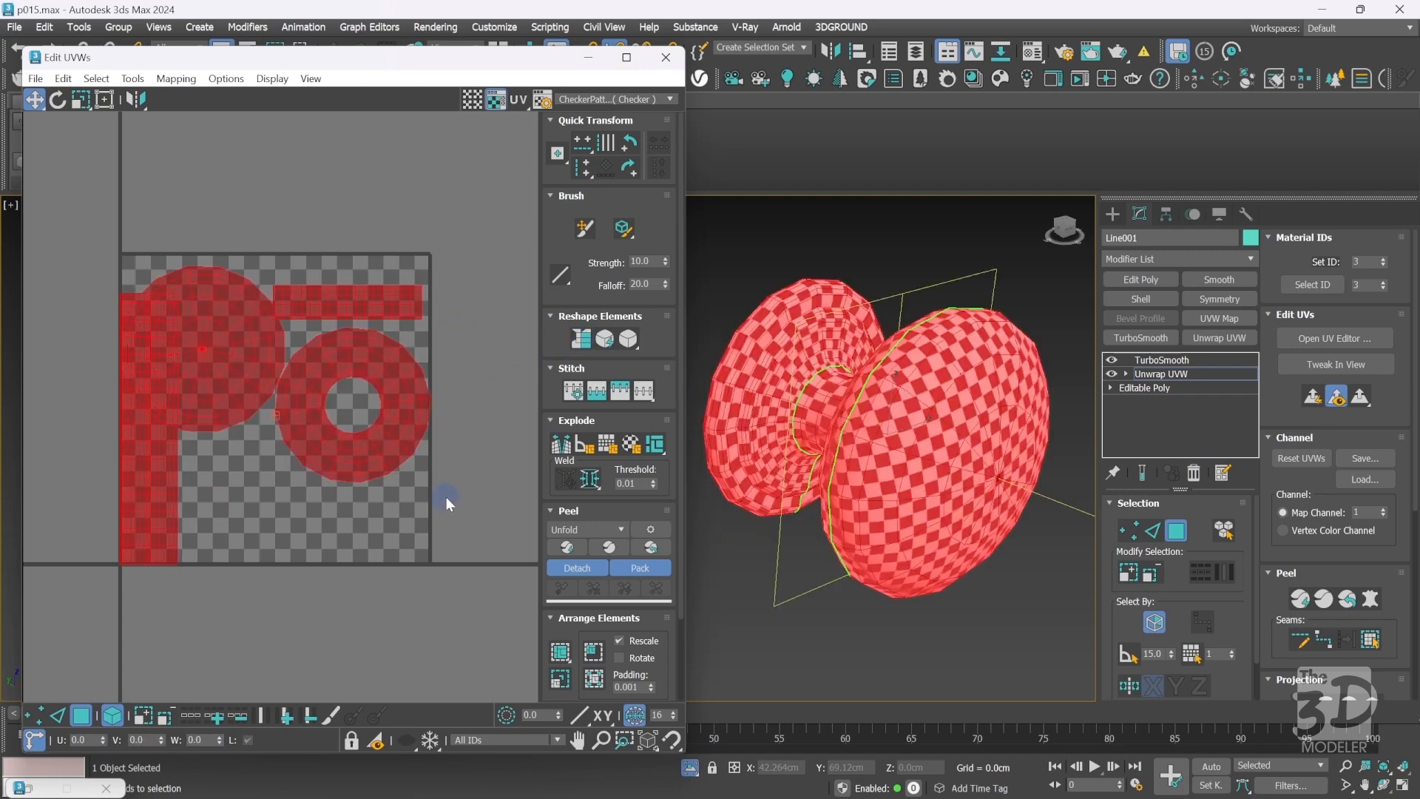
{"action": "left_click", "coordinate": [596, 679]}
{"action": "left_click", "coordinate": [1111, 214]}
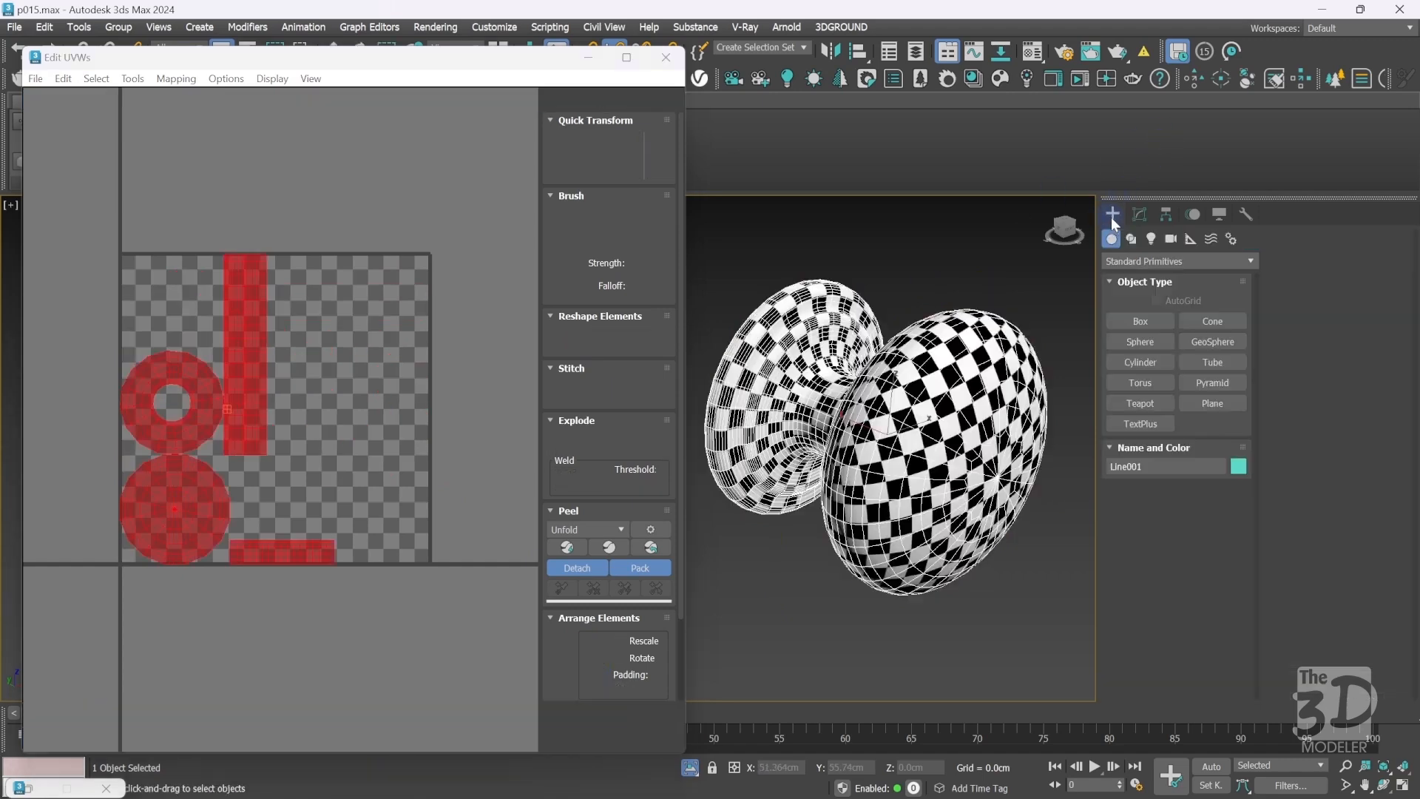
{"action": "key", "text": "F3"}
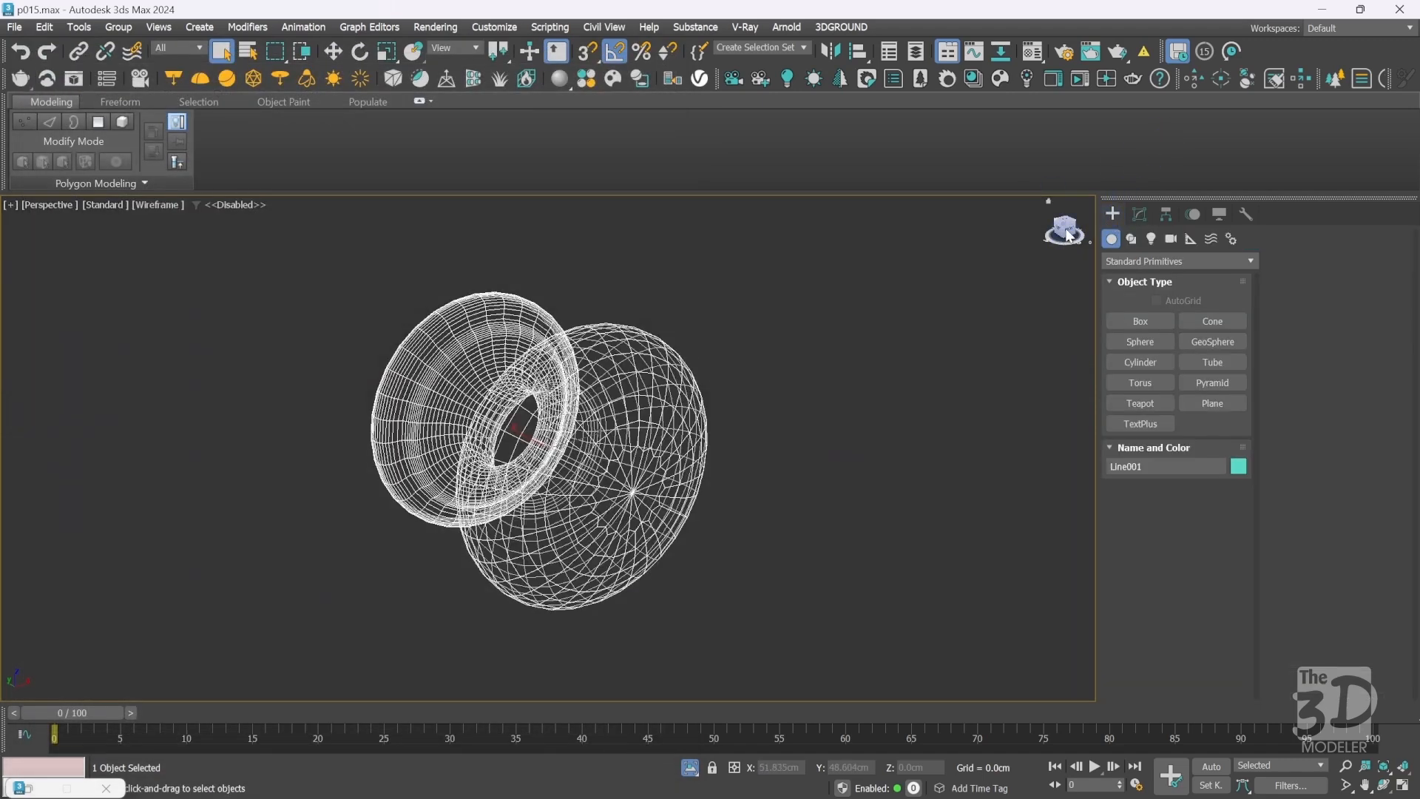
Switch the knob from wireframe to shaded display and examine its checker pattern from another angle.
{"action": "key", "text": "F3"}
{"action": "key", "text": "F4"}
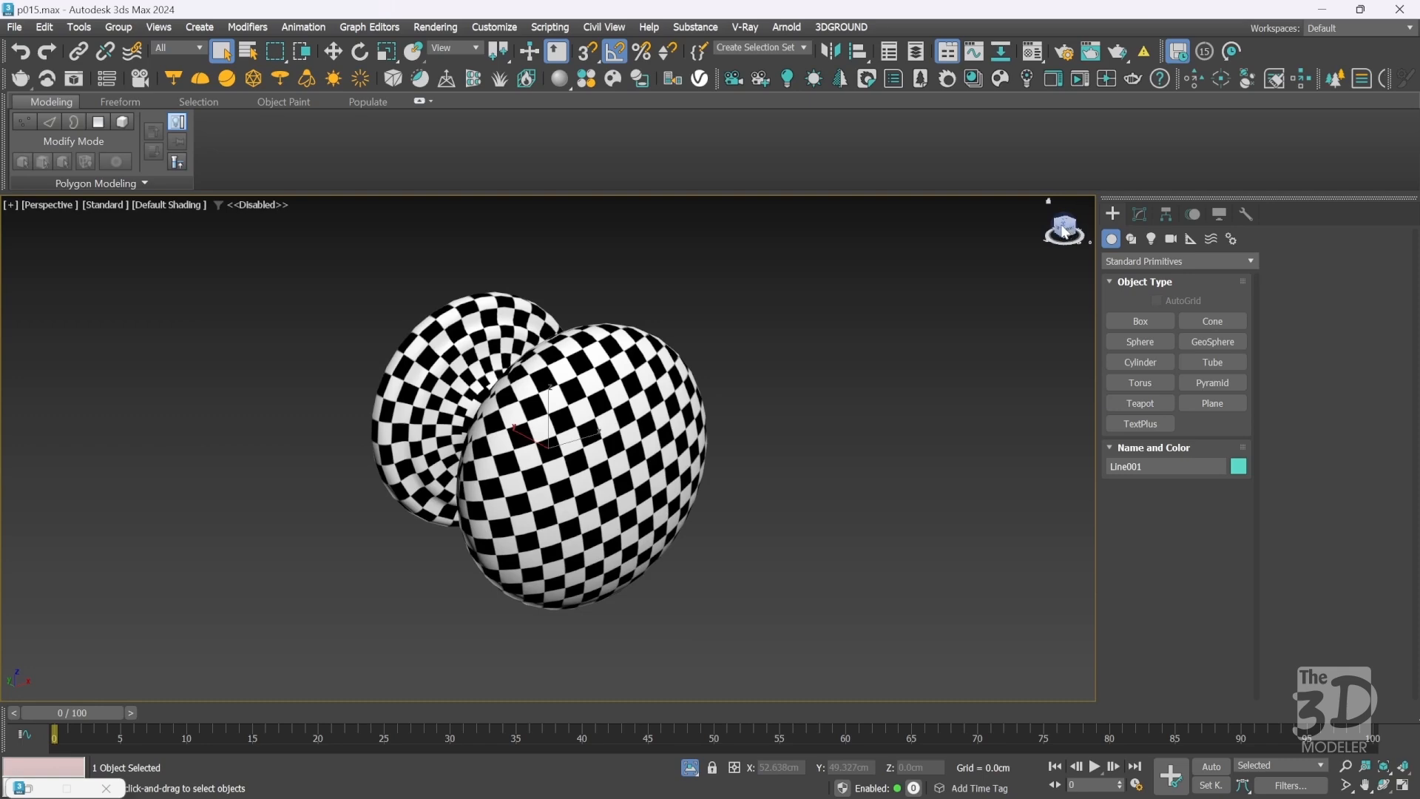
{"action": "mouse_move", "coordinate": [1063, 232]}
{"action": "left_mouse_down"}
{"action": "mouse_move", "coordinate": [966, 207]}
{"action": "mouse_move", "coordinate": [968, 236]}
{"action": "mouse_move", "coordinate": [1077, 243]}
{"action": "left_mouse_up"}
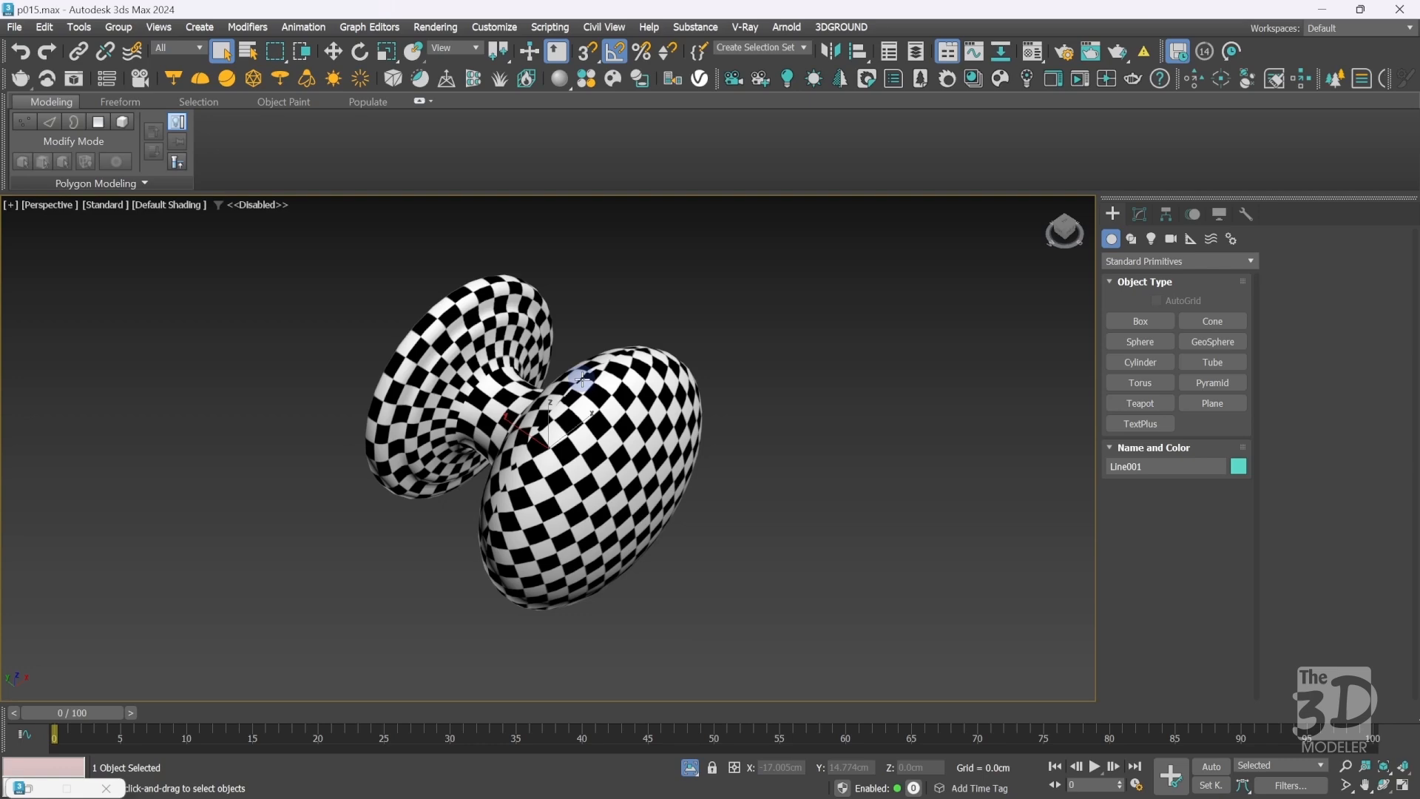
Bring back the rest of the nightstand in the front view and copy the unwrapped knob down to the lower drawer.
{"action": "key", "text": "f"}
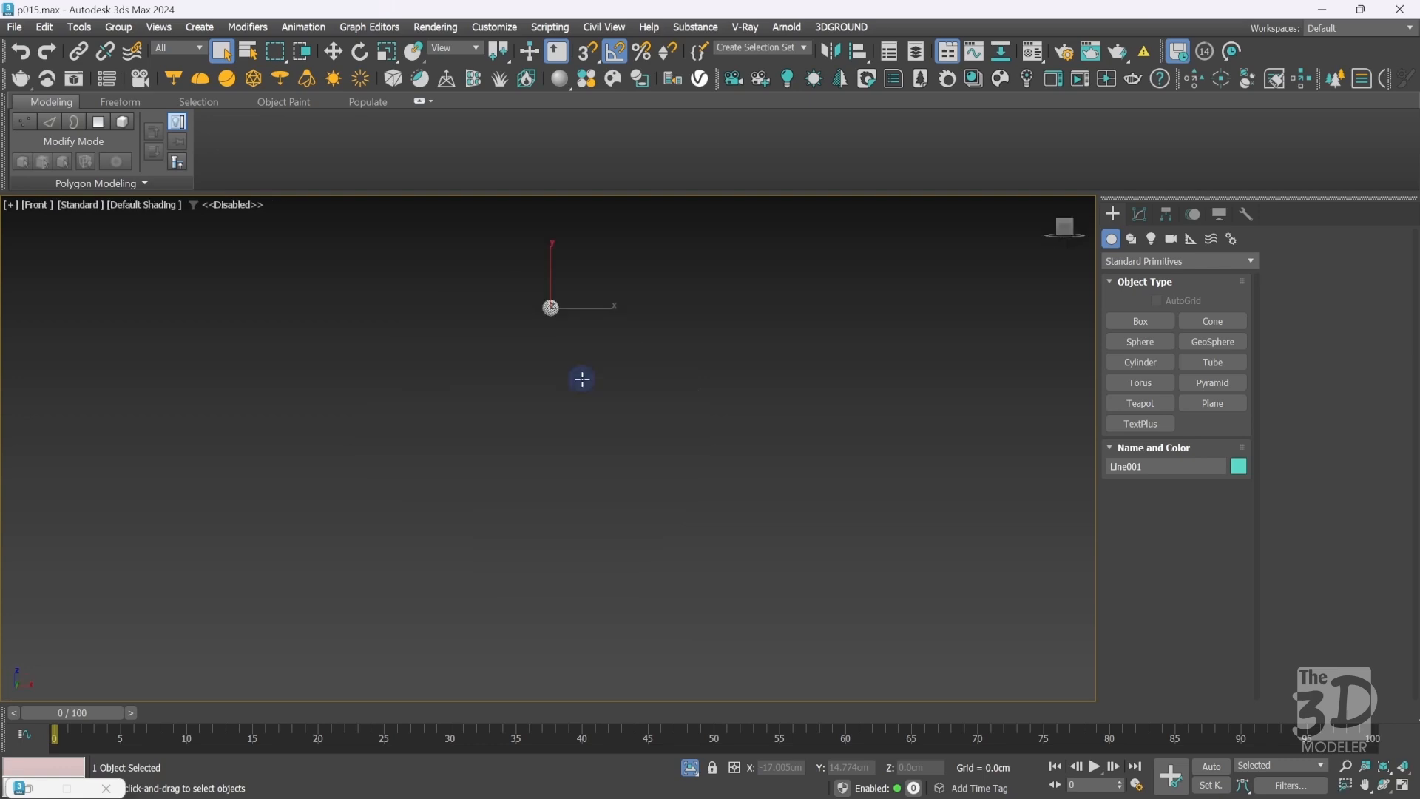
{"action": "left_click", "coordinate": [692, 769]}
{"action": "key", "text": "w"}
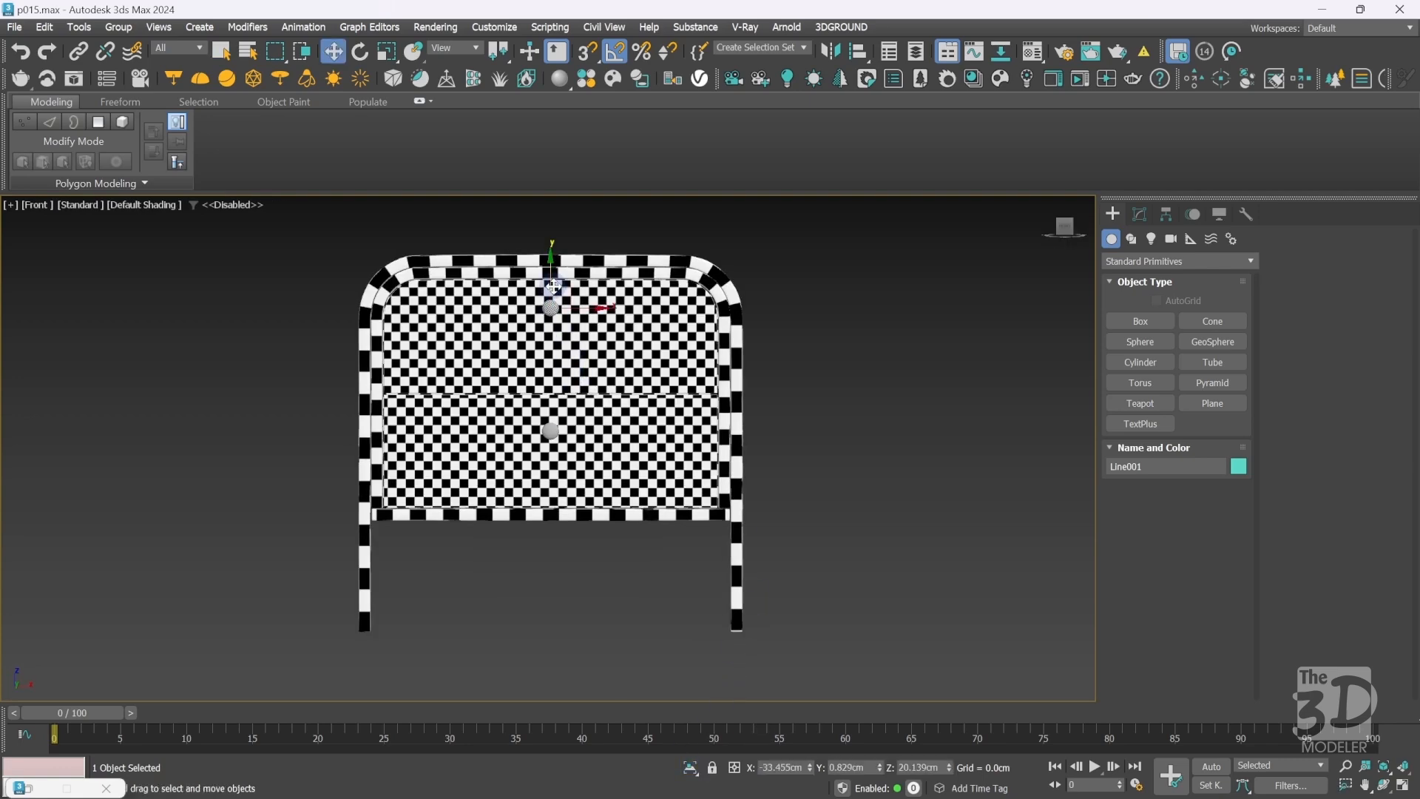
{"action": "left_click_drag", "start_coordinate": [549, 274], "coordinate": [551, 396], "text": "shift"}
{"action": "left_click", "coordinate": [711, 479]}
Align the copied knob with the old lower knob, delete the old one, and show the whole nightstand in perspective.
{"action": "key", "text": "z"}
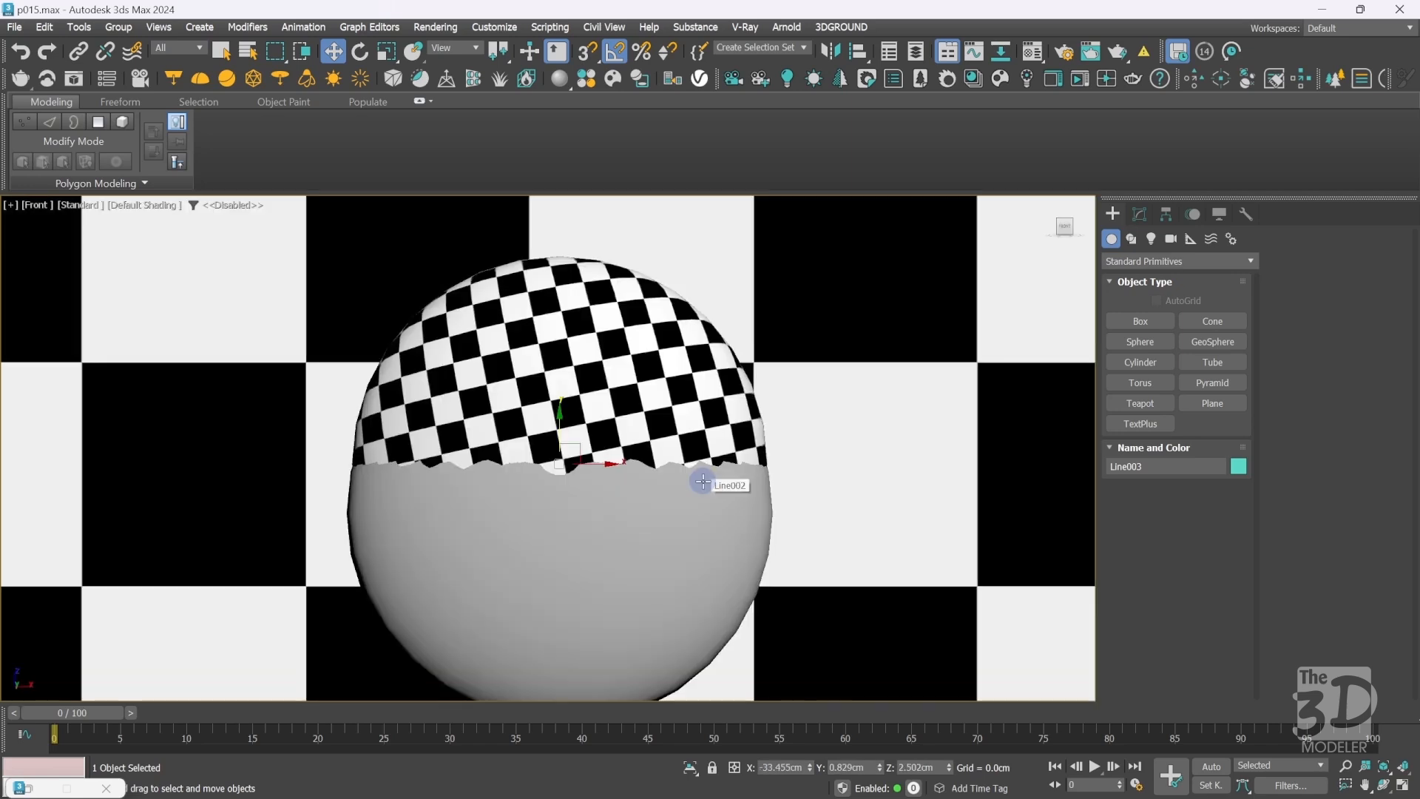
{"action": "left_click_drag", "start_coordinate": [561, 434], "coordinate": [559, 479]}
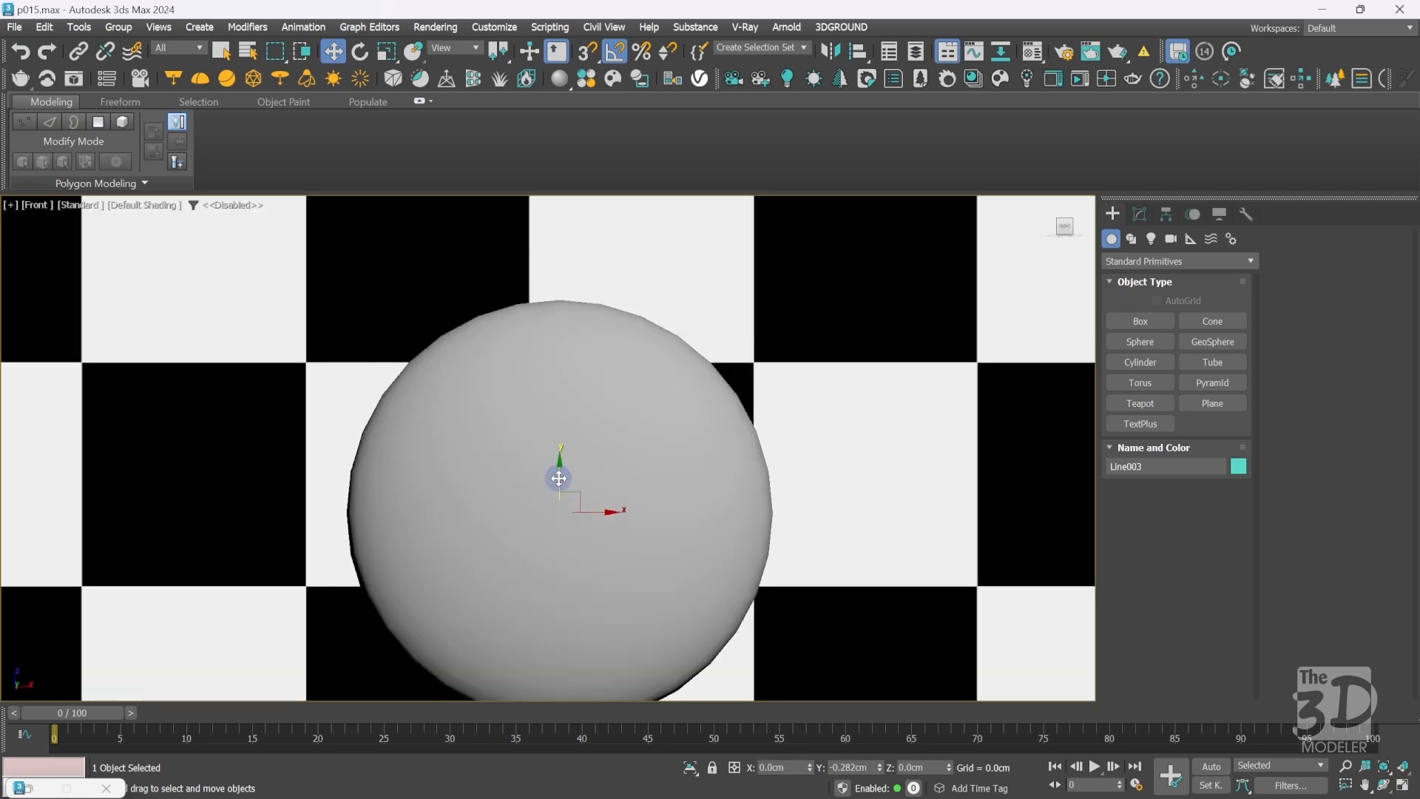
{"action": "left_click", "coordinate": [616, 446]}
{"action": "key", "text": "Delete"}
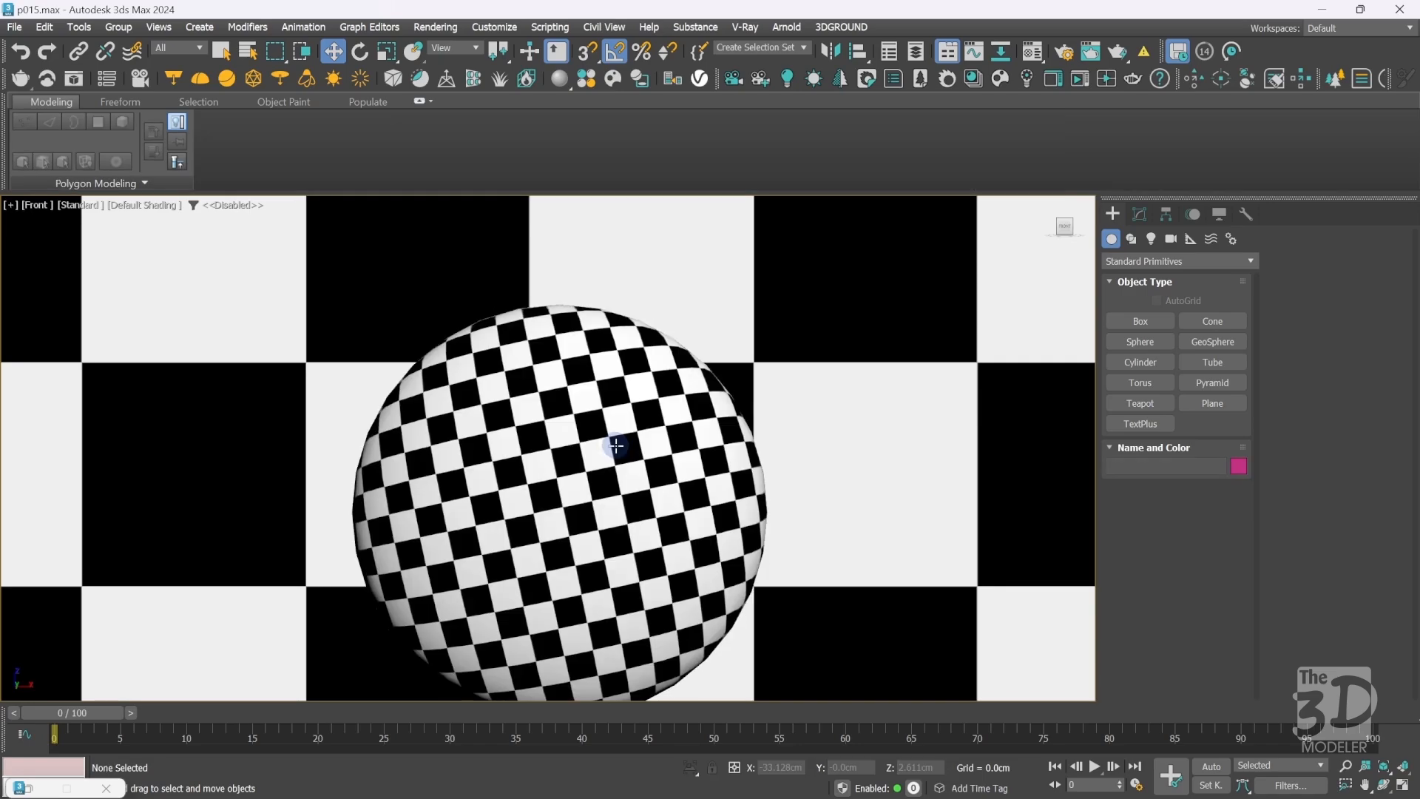
{"action": "key", "text": "p"}
{"action": "key", "text": "z"}
{"action": "left_click", "coordinate": [589, 385]}
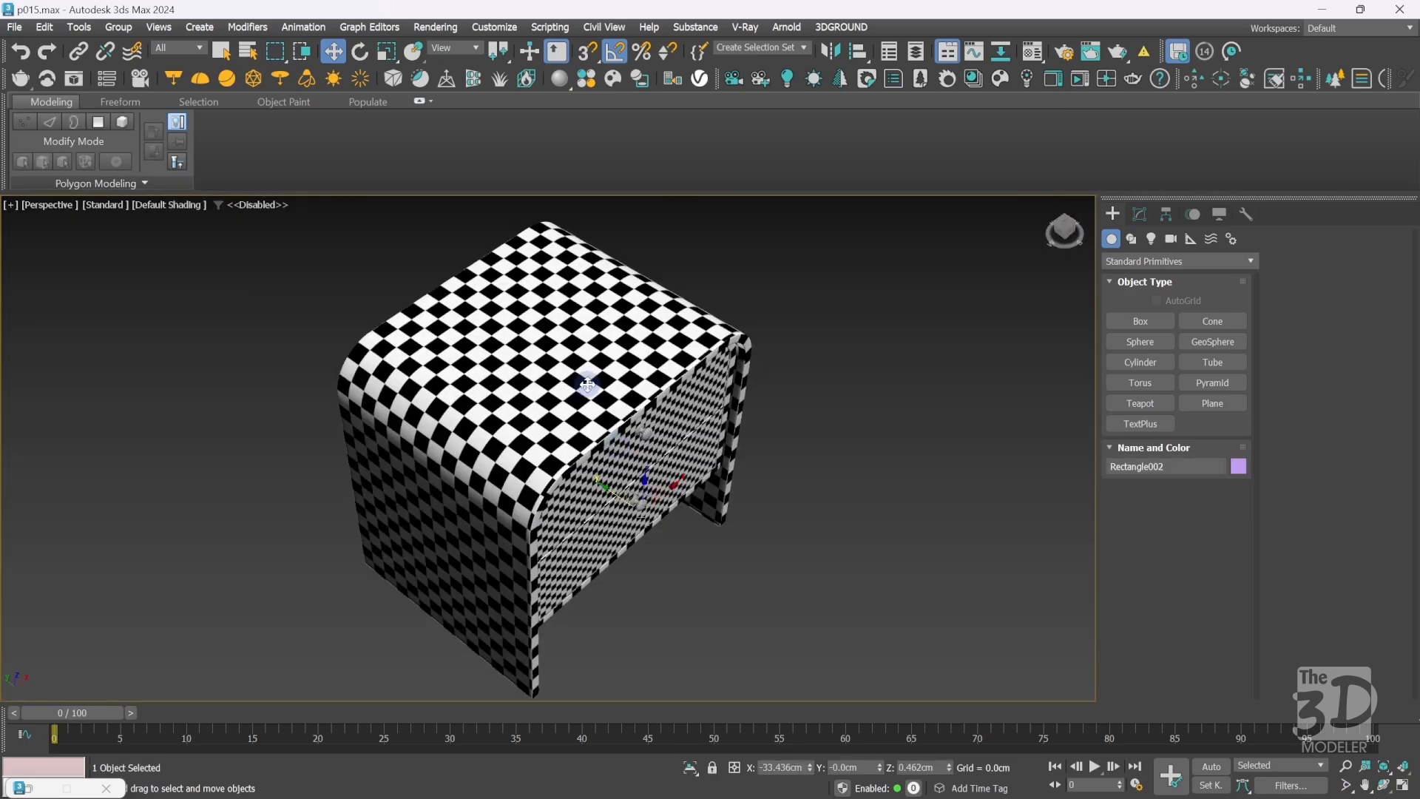
{"action": "left_click_drag", "start_coordinate": [1060, 231], "coordinate": [1028, 694]}
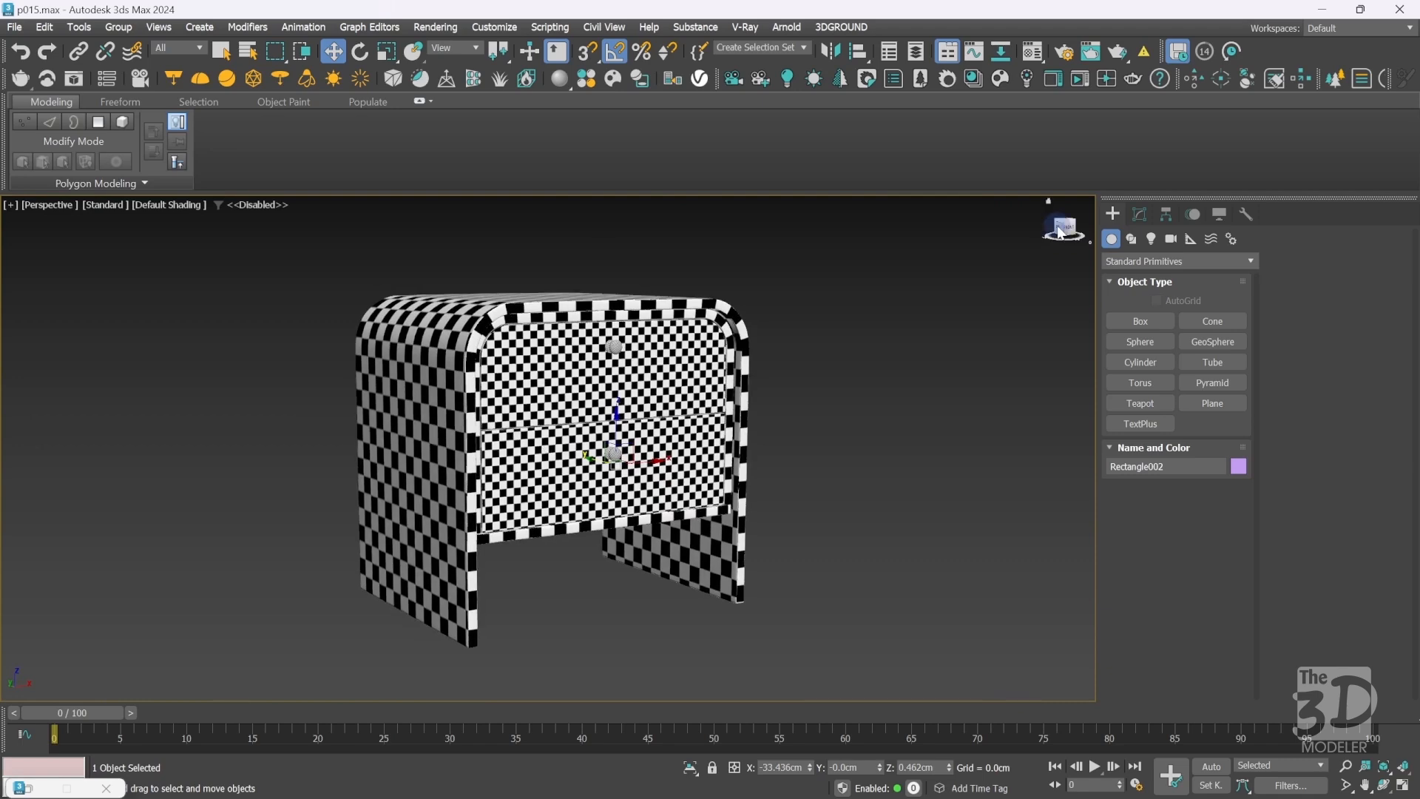
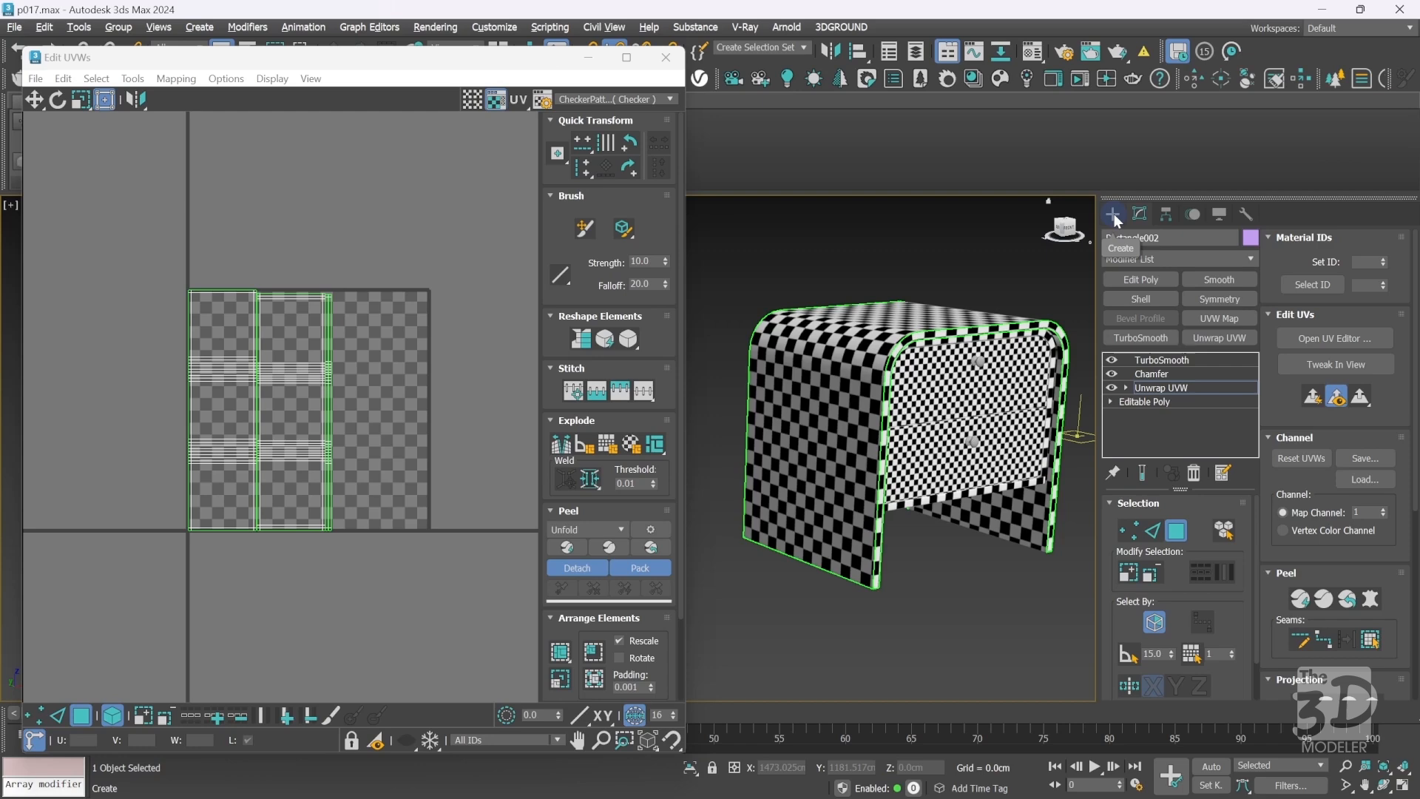
Leave the shell's unwrap, copy all seven nightstand objects beside the original in the front view, and isolate the copy.
{"action": "left_click", "coordinate": [589, 57]}
{"action": "left_click", "coordinate": [1111, 214]}
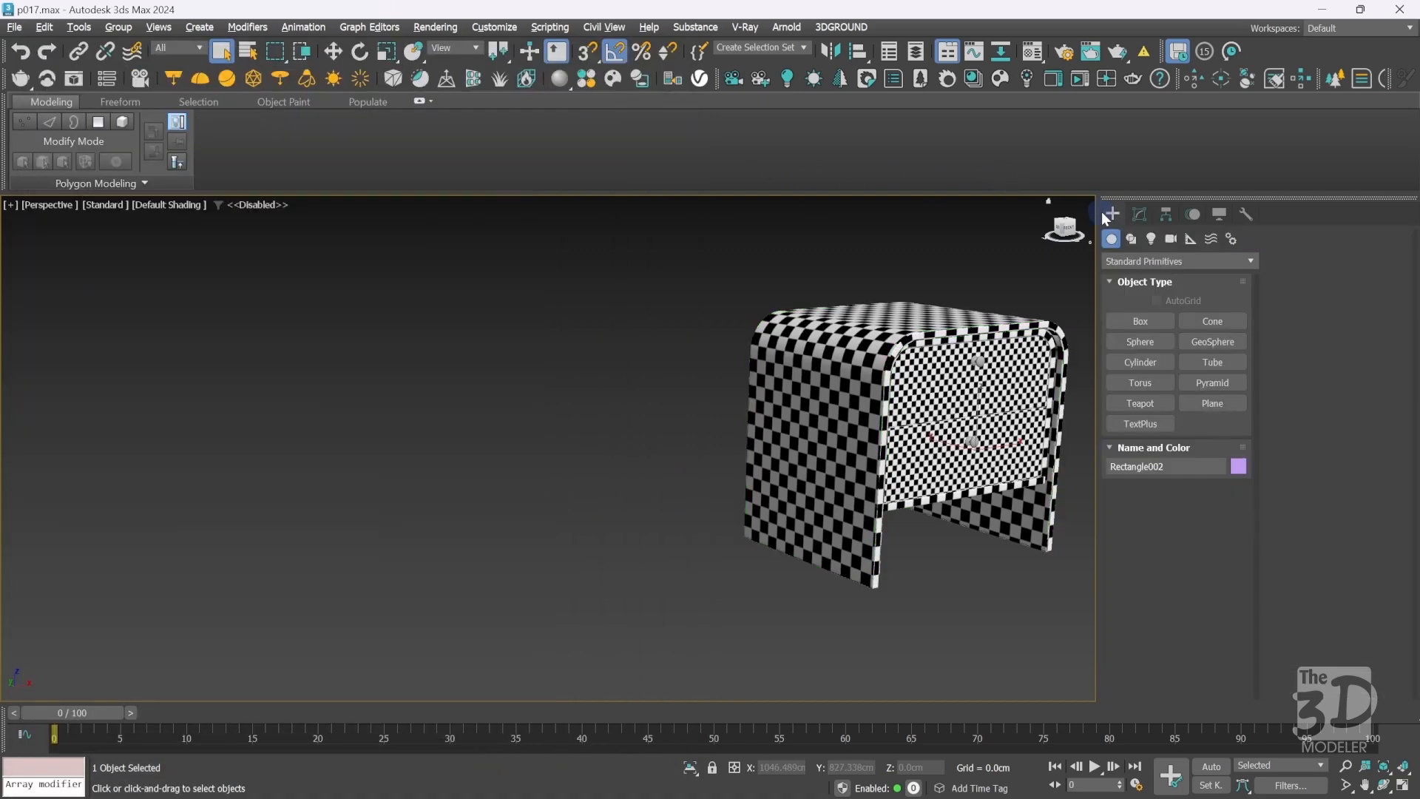
{"action": "key", "text": "f"}
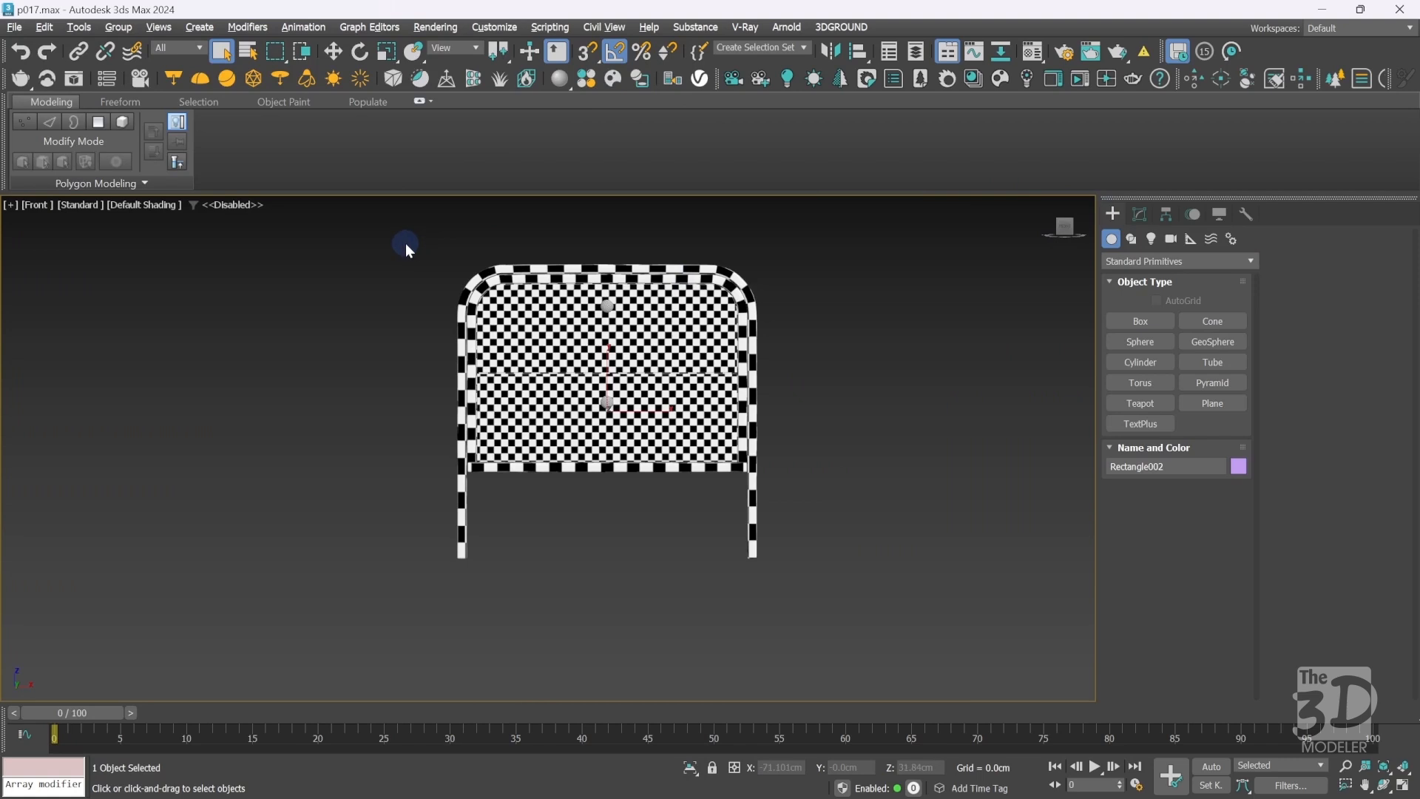
{"action": "left_click_drag", "start_coordinate": [406, 244], "coordinate": [884, 631]}
{"action": "key", "text": "w"}
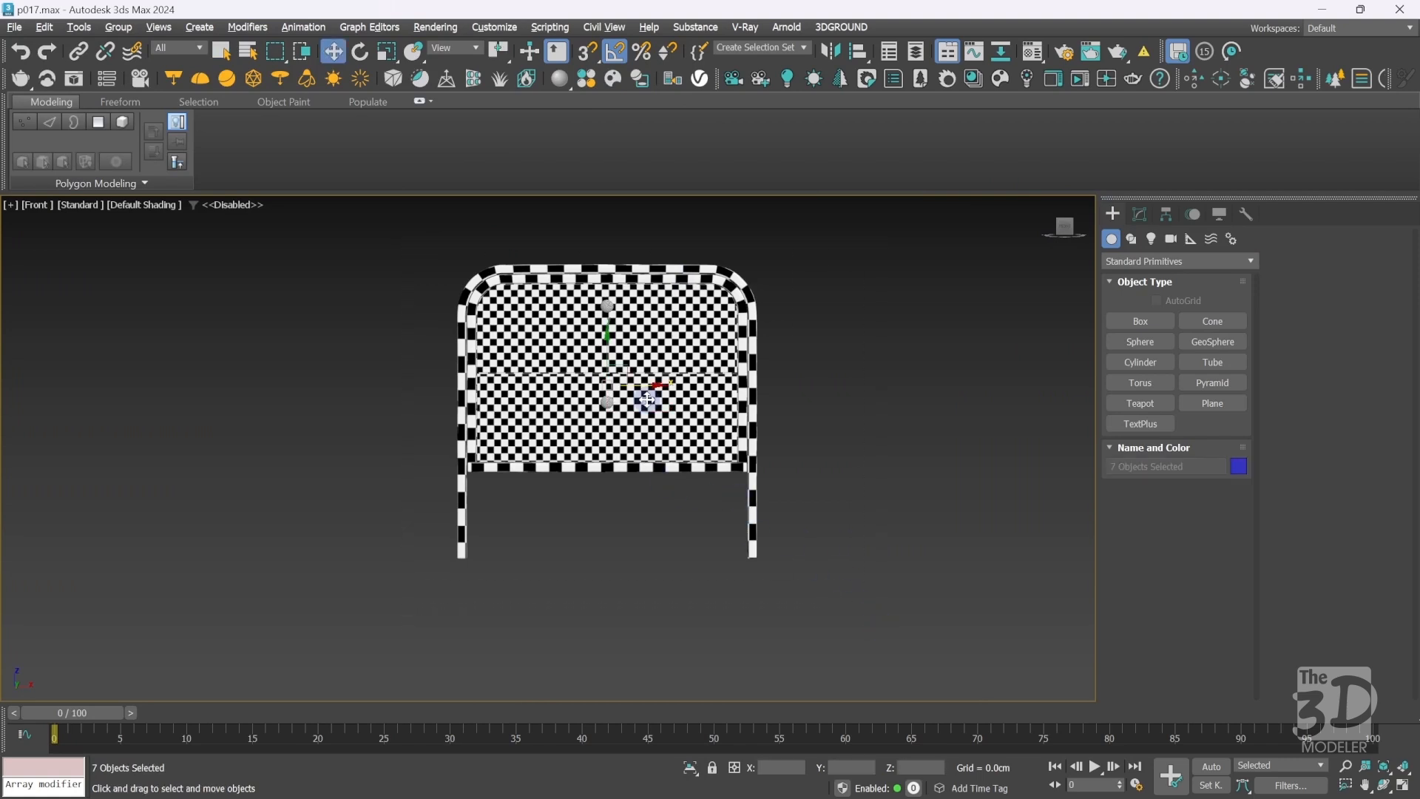
{"action": "left_click_drag", "start_coordinate": [642, 385], "coordinate": [988, 387], "text": "shift"}
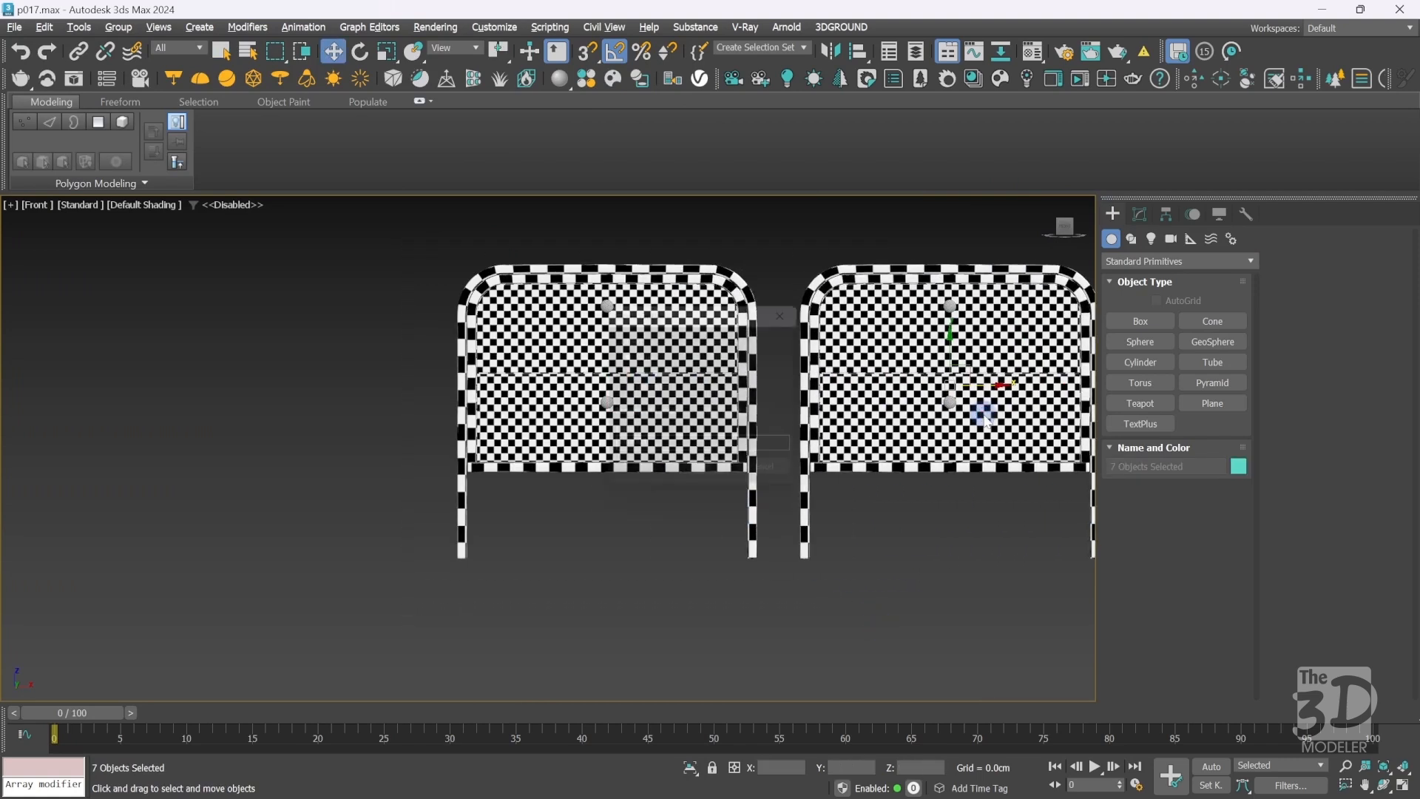
{"action": "left_click", "coordinate": [715, 480]}
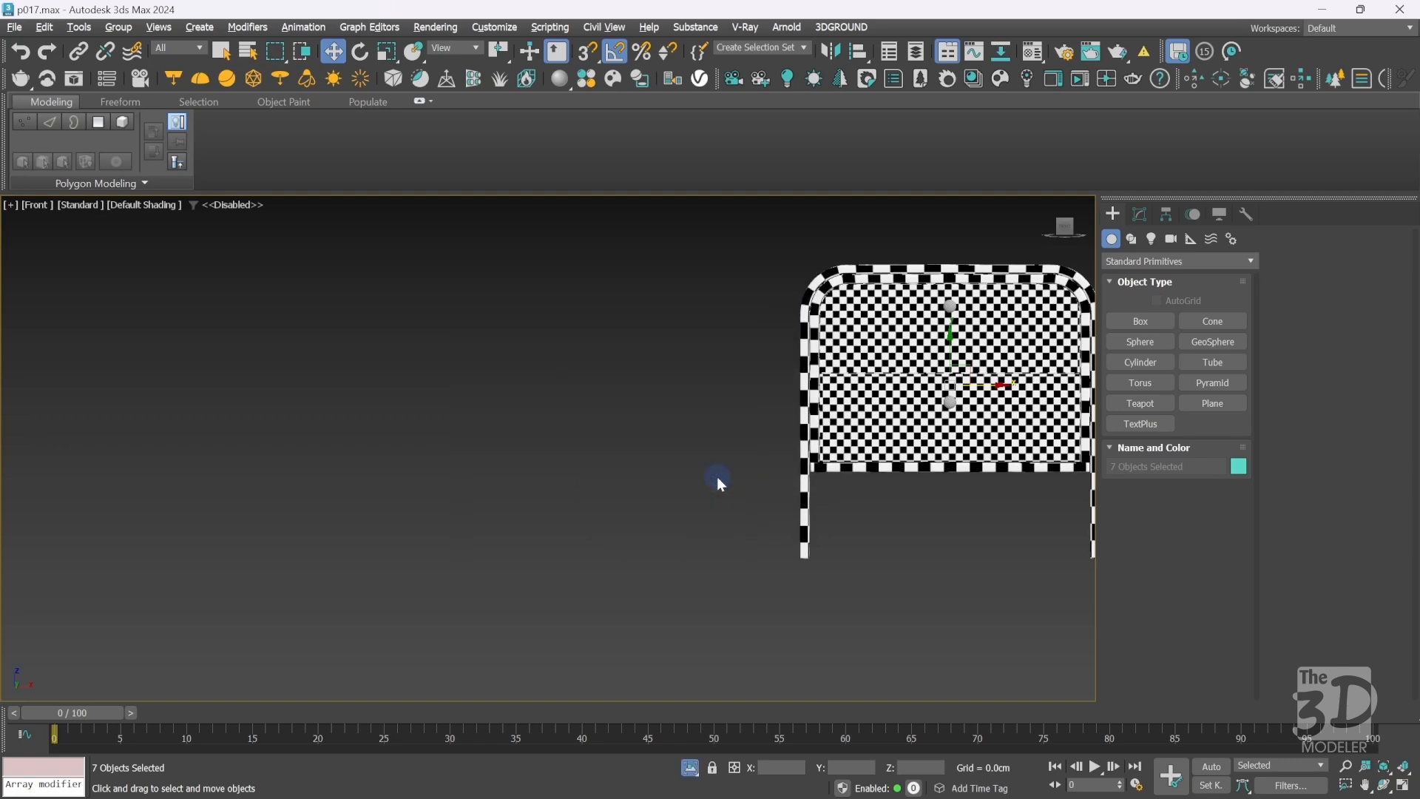
{"action": "left_click", "coordinate": [716, 477]}
{"action": "key", "text": "z"}
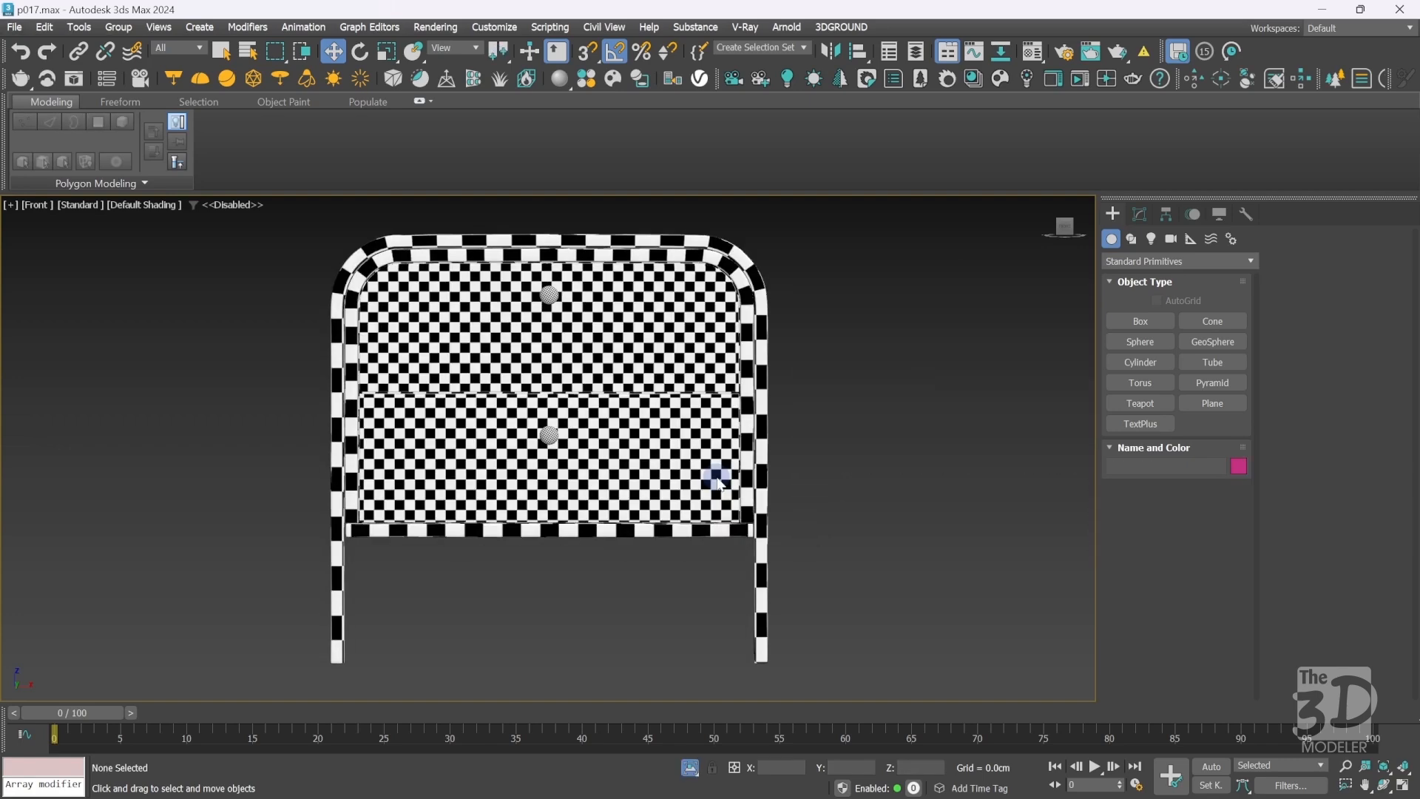
Isolate the copied nightstand's outer shell, inner frame and bottom panel in the perspective view.
{"action": "key", "text": "p"}
{"action": "key", "text": "z"}
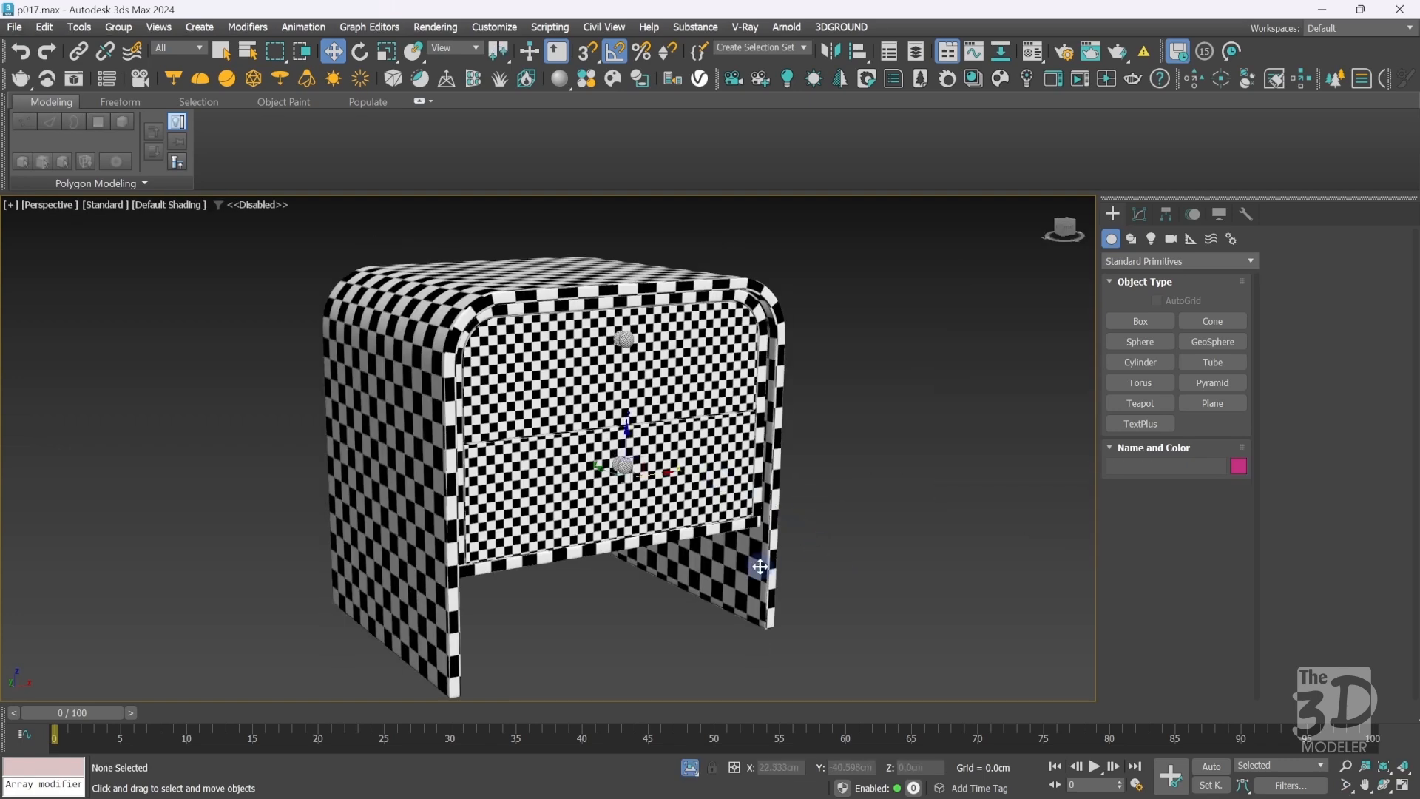
{"action": "left_click", "coordinate": [760, 566]}
{"action": "left_click", "coordinate": [727, 529], "text": "ctrl"}
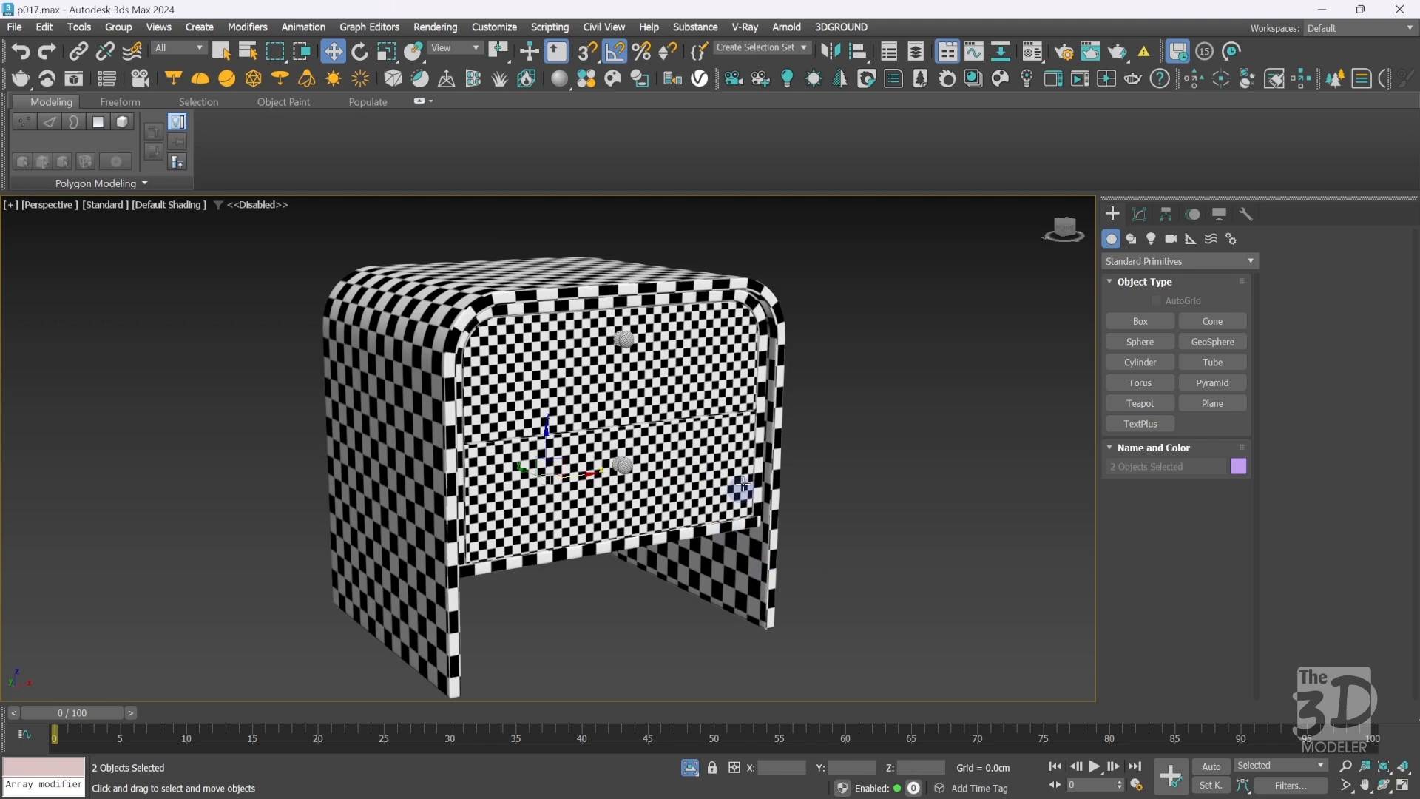
{"action": "left_click", "coordinate": [759, 447], "text": "ctrl"}
{"action": "key", "text": "alt+q"}
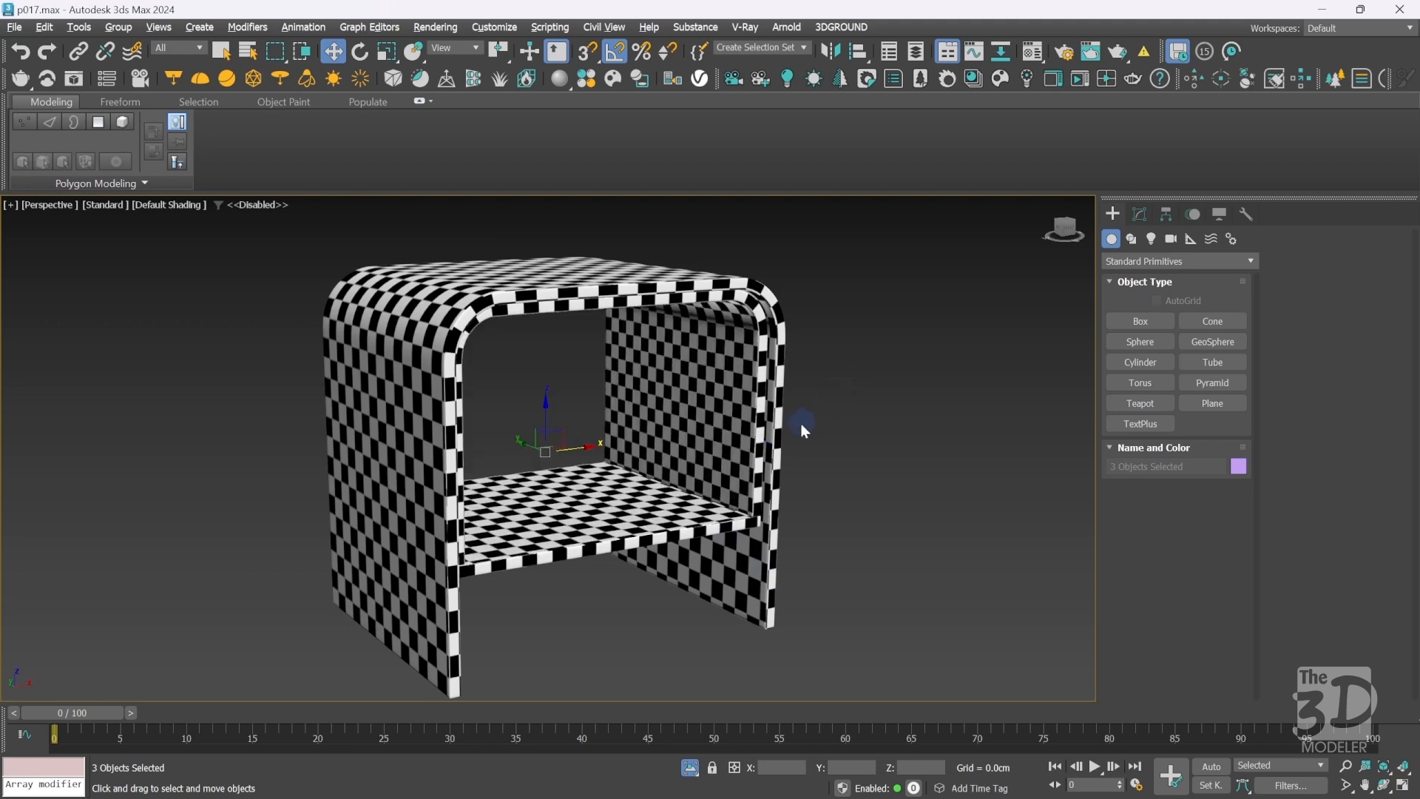
Delete the TurboSmooth and Chamfer modifiers from the outer shell, inner frame and bottom panel, keeping their Unwrap UVW modifiers.
{"action": "left_click", "coordinate": [780, 435]}
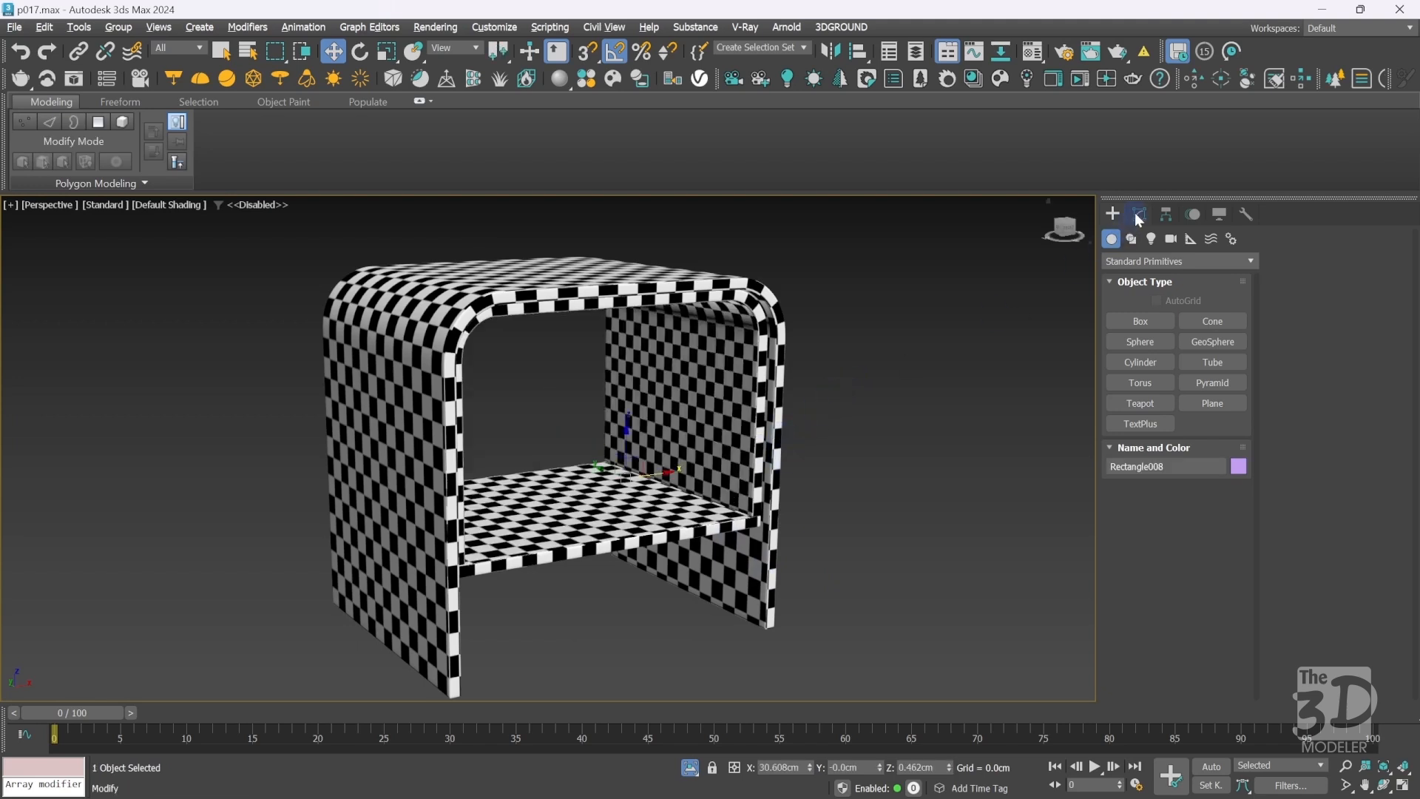
{"action": "left_click", "coordinate": [1140, 213]}
{"action": "left_click", "coordinate": [1193, 472]}
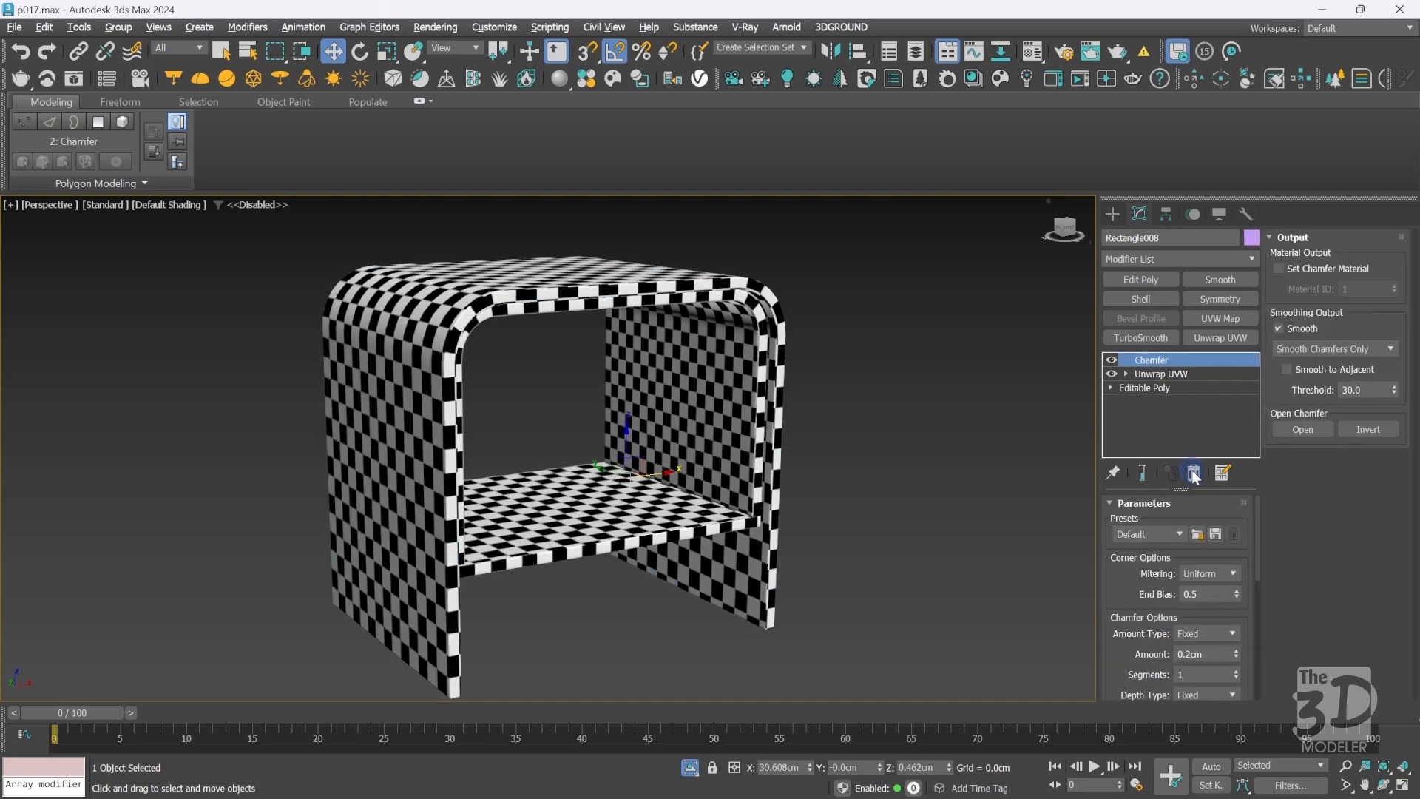
{"action": "left_click", "coordinate": [1194, 473]}
{"action": "left_click", "coordinate": [742, 404]}
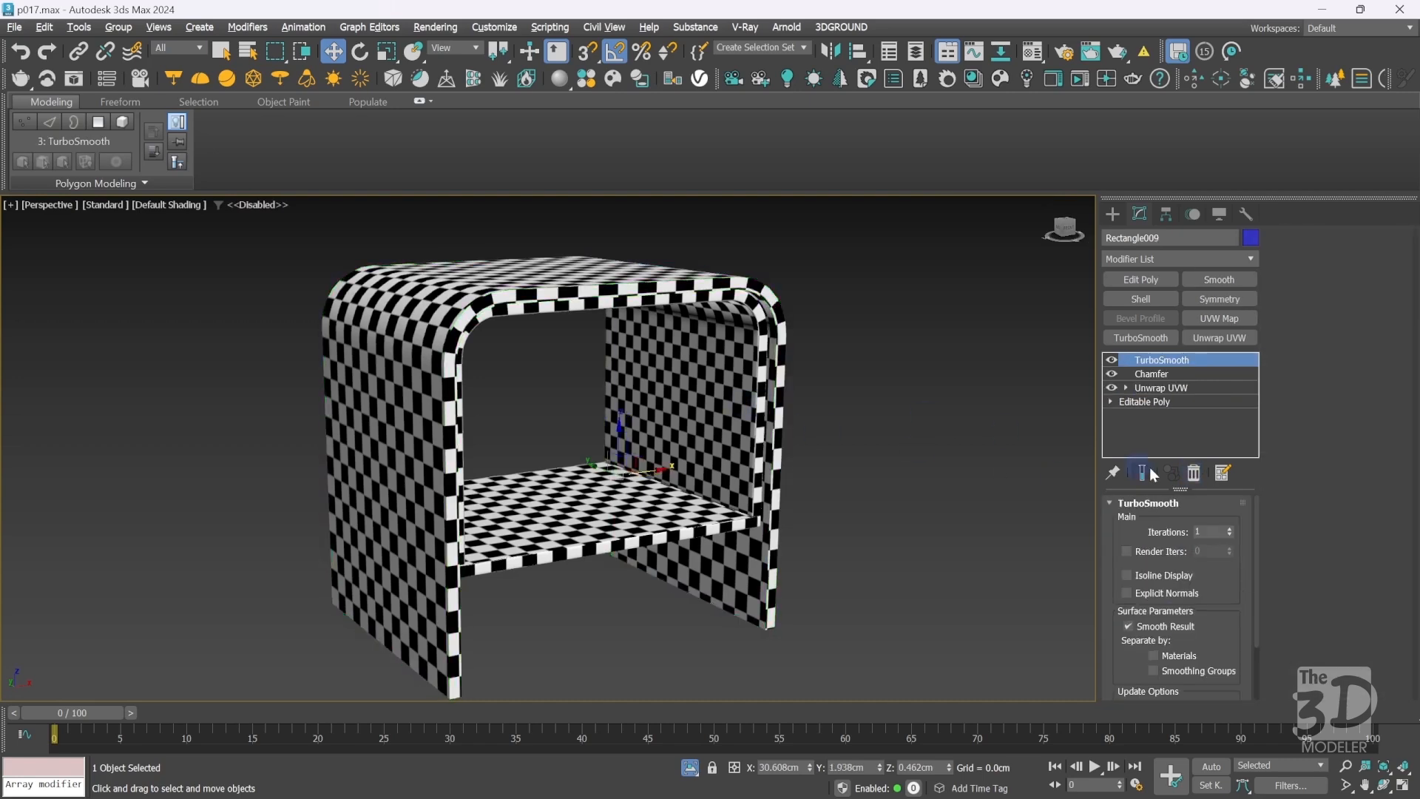
{"action": "left_click", "coordinate": [1194, 473]}
{"action": "left_click", "coordinate": [1193, 472]}
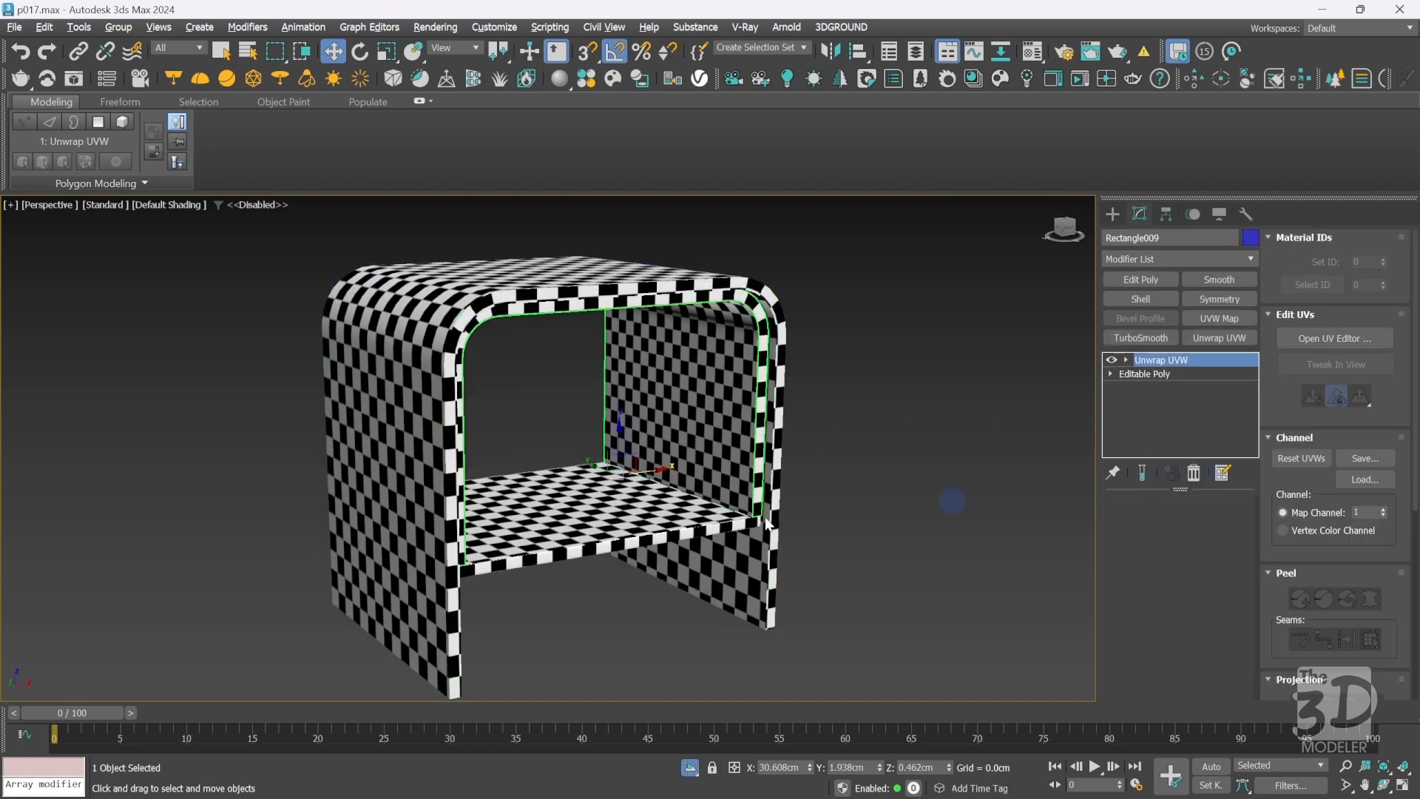
{"action": "left_click", "coordinate": [585, 541]}
{"action": "left_click", "coordinate": [1193, 473]}
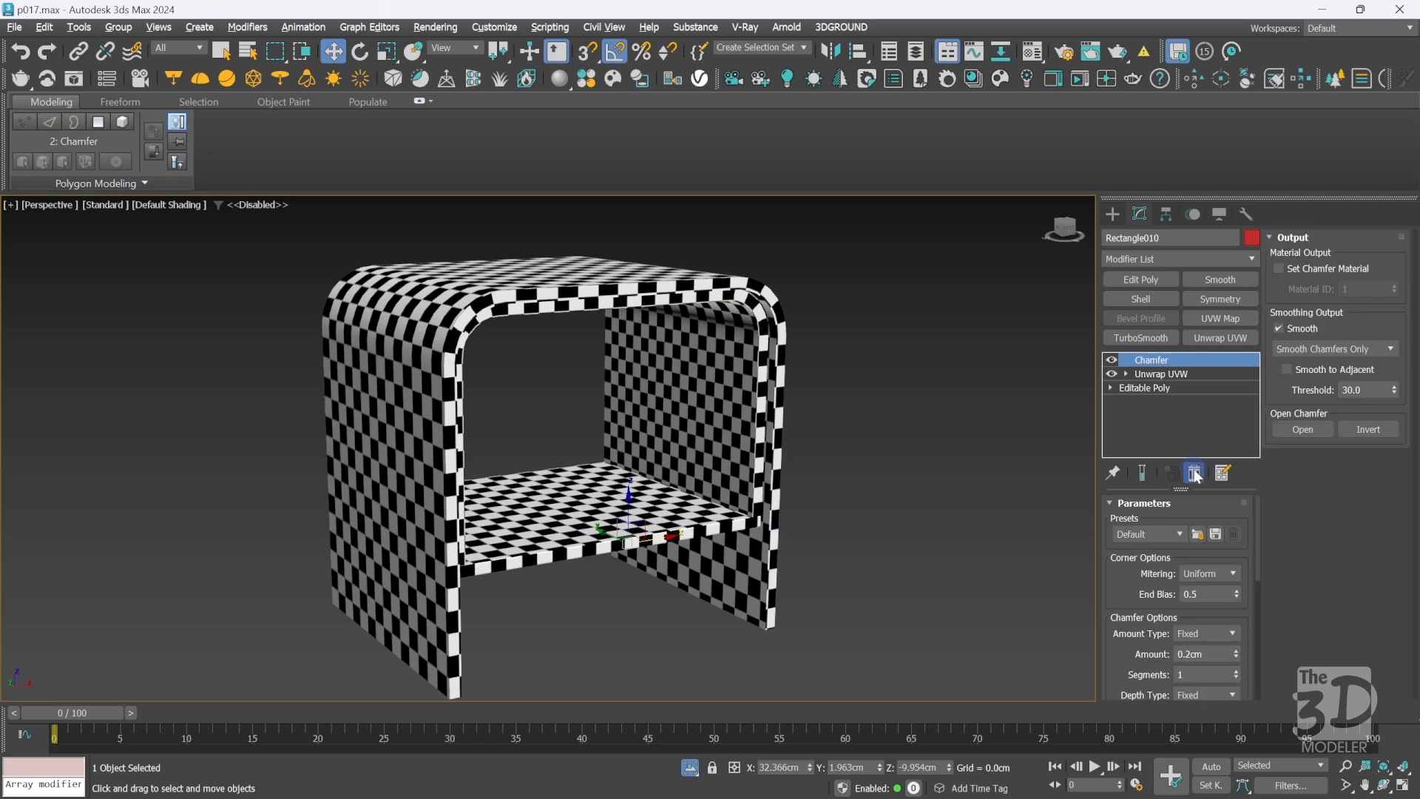
{"action": "left_click", "coordinate": [1193, 473]}
Convert the shell, inner frame and bottom panel to Editable Poly.
{"action": "key", "text": "ctrl+a"}
{"action": "right_click", "coordinate": [874, 428]}
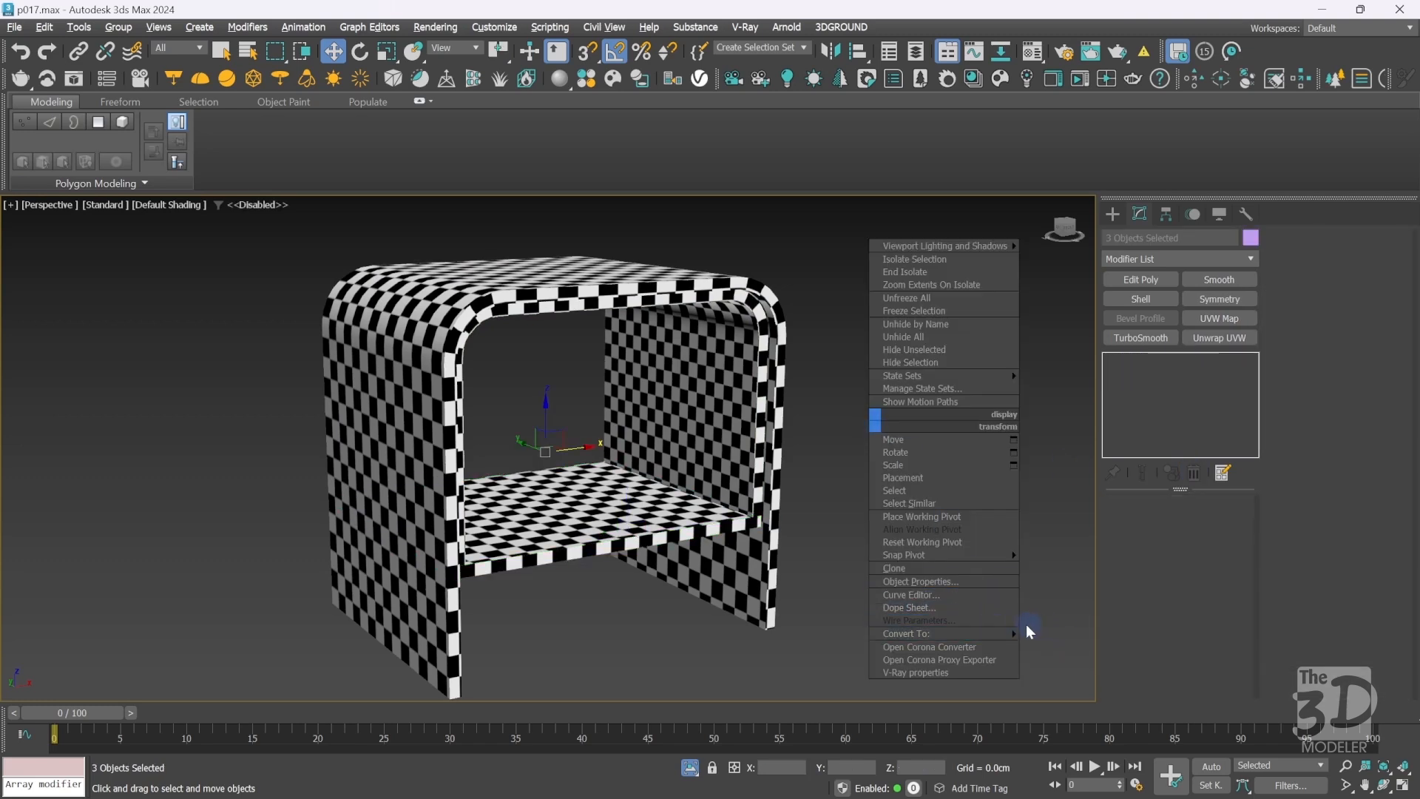
{"action": "mouse_move", "coordinate": [1001, 633]}
{"action": "left_click", "coordinate": [1048, 644]}
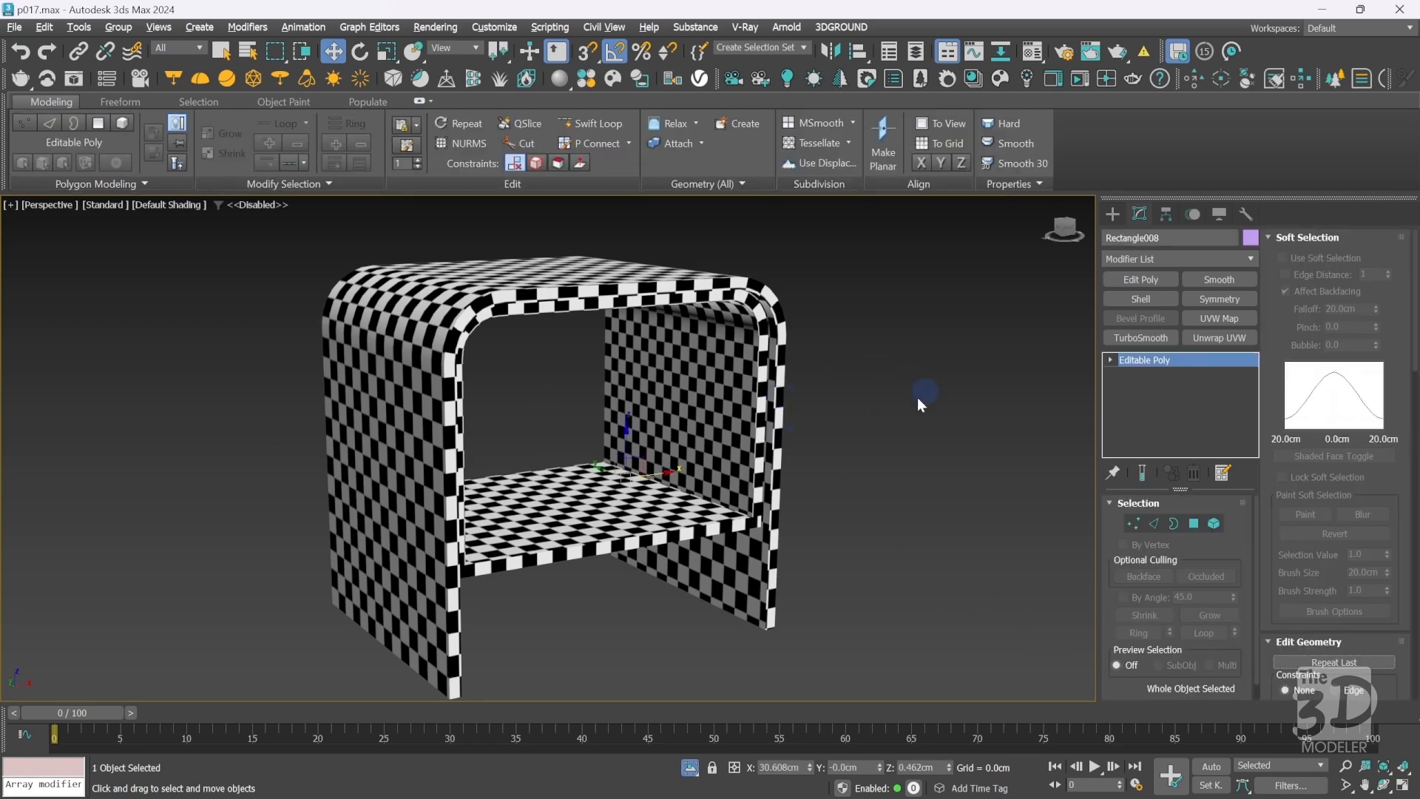
Attach the inner frame and bottom panel to the outer shell as one object.
{"action": "right_click", "coordinate": [849, 404]}
{"action": "left_click", "coordinate": [824, 263]}
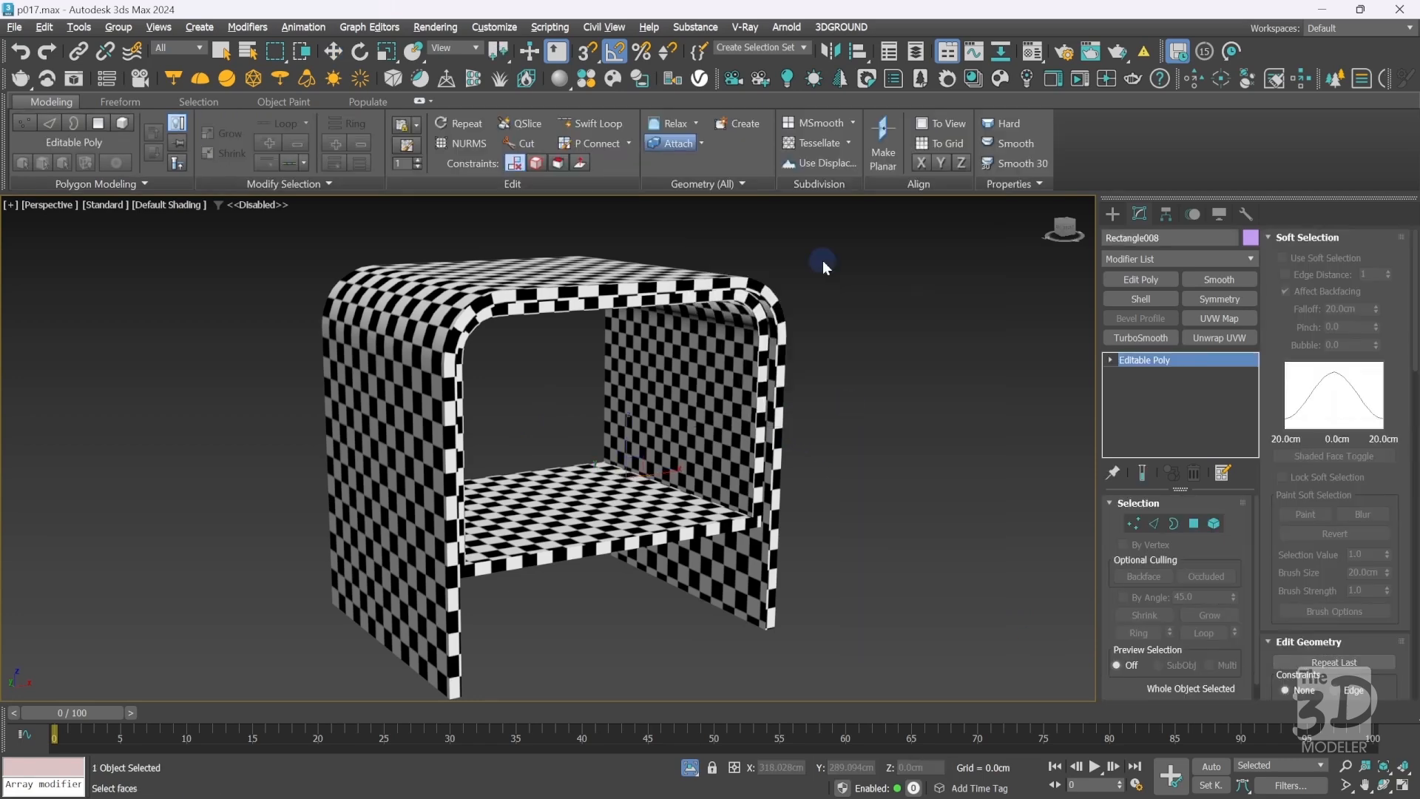
{"action": "left_click", "coordinate": [561, 486]}
{"action": "right_click", "coordinate": [913, 392]}
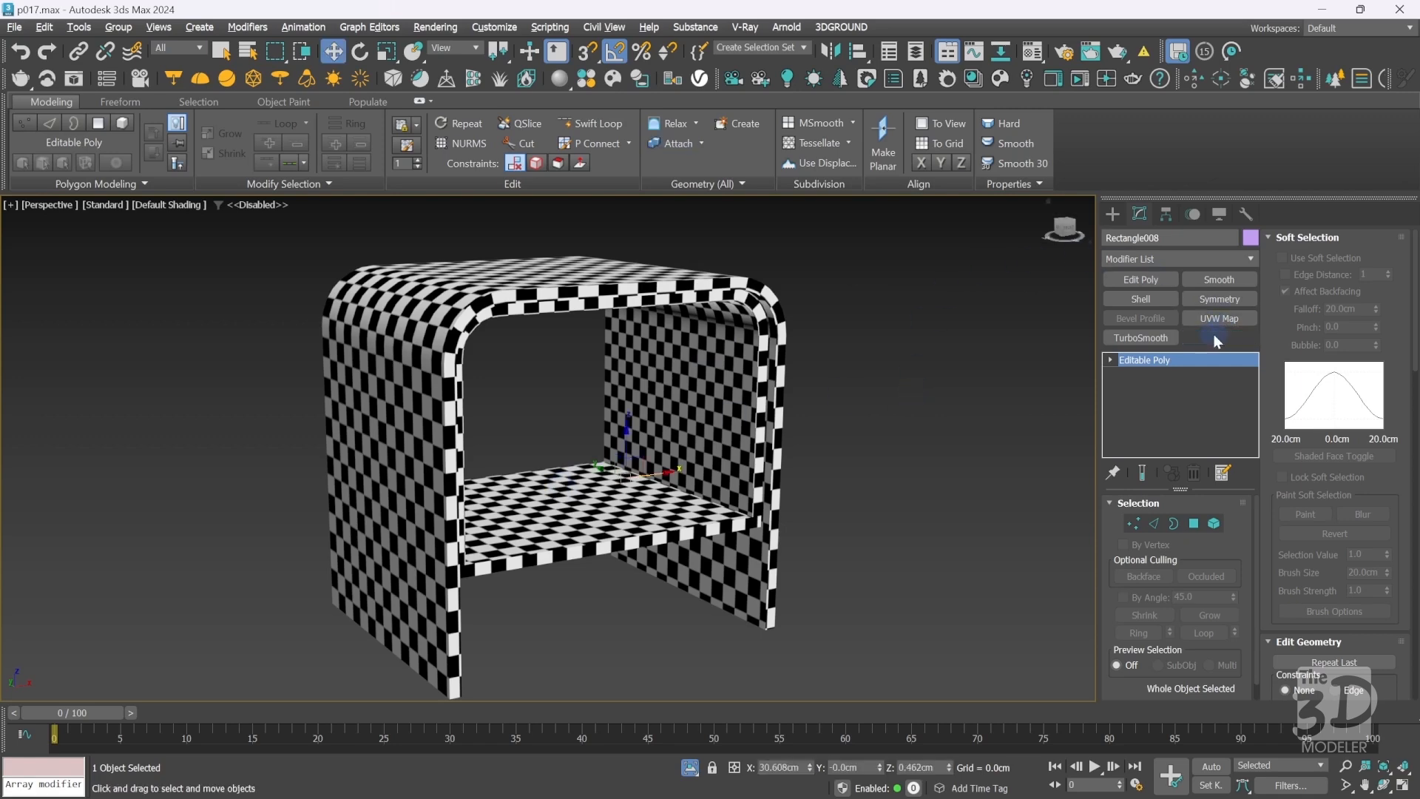
Add an Unwrap UVW modifier to the combined body and open its UV editor with the model in view beside it.
{"action": "left_click", "coordinate": [1217, 338]}
{"action": "left_click", "coordinate": [1337, 338]}
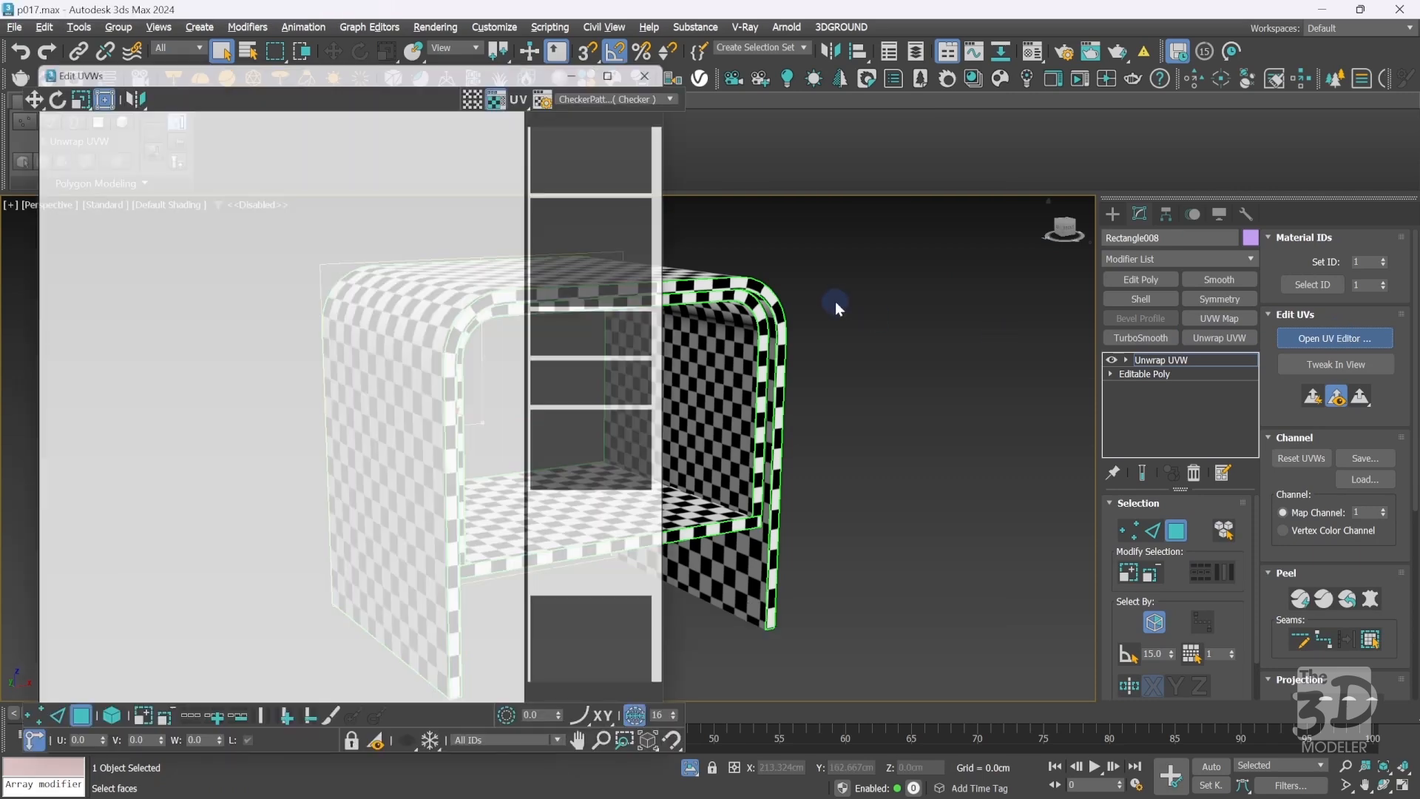
{"action": "left_click", "coordinate": [1347, 772]}
{"action": "left_click_drag", "start_coordinate": [731, 351], "coordinate": [731, 365]}
{"action": "left_click", "coordinate": [1365, 785]}
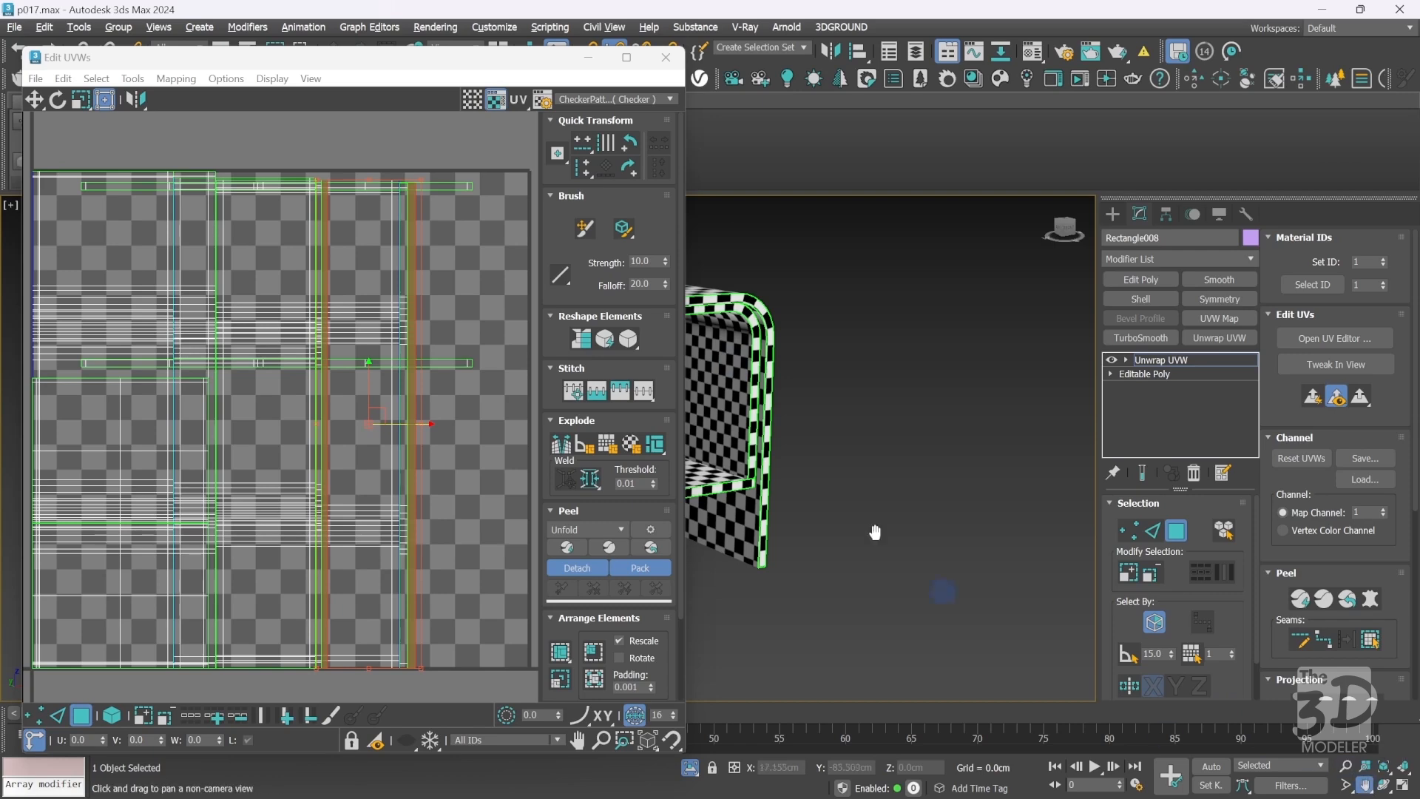
{"action": "left_click_drag", "start_coordinate": [747, 416], "coordinate": [1039, 437]}
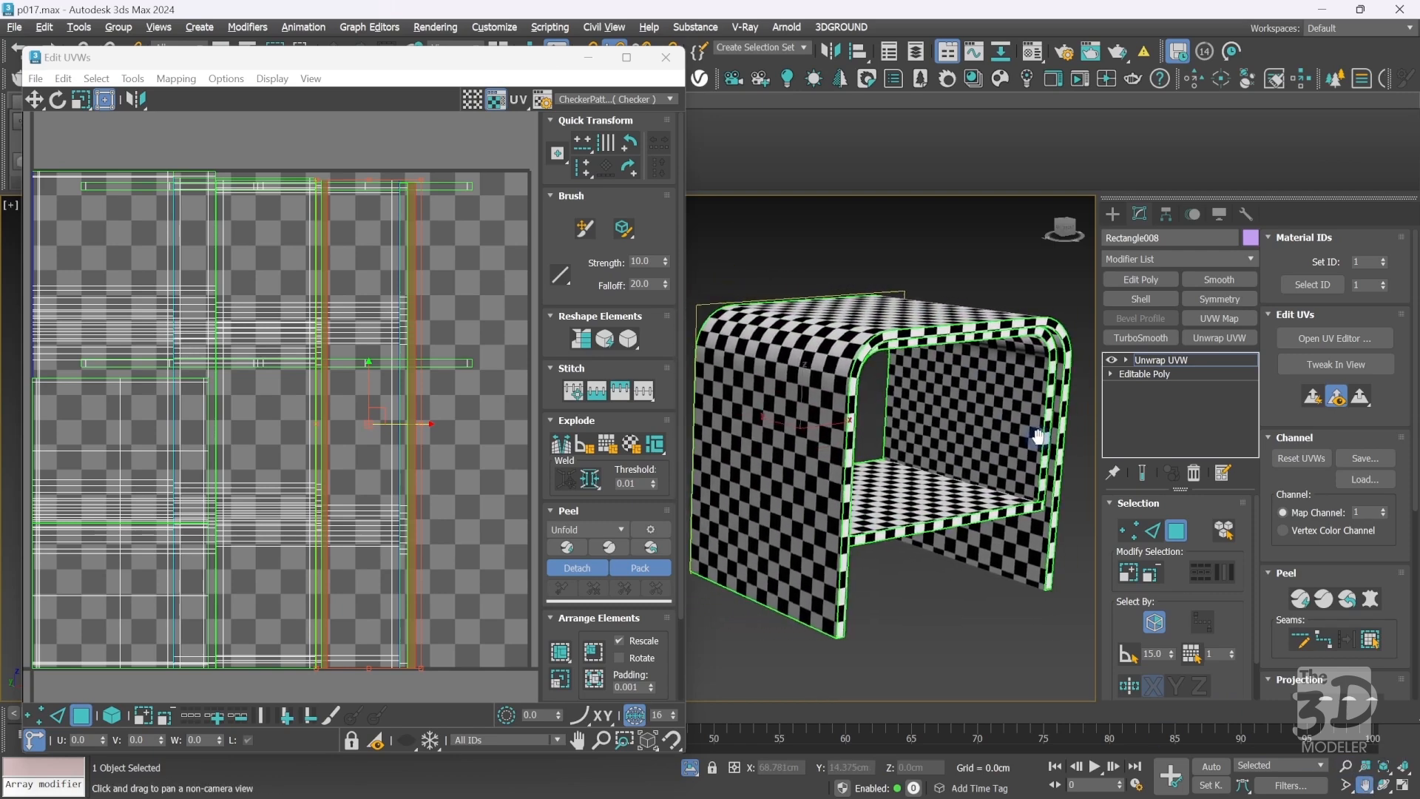
{"action": "right_click", "coordinate": [1040, 436]}
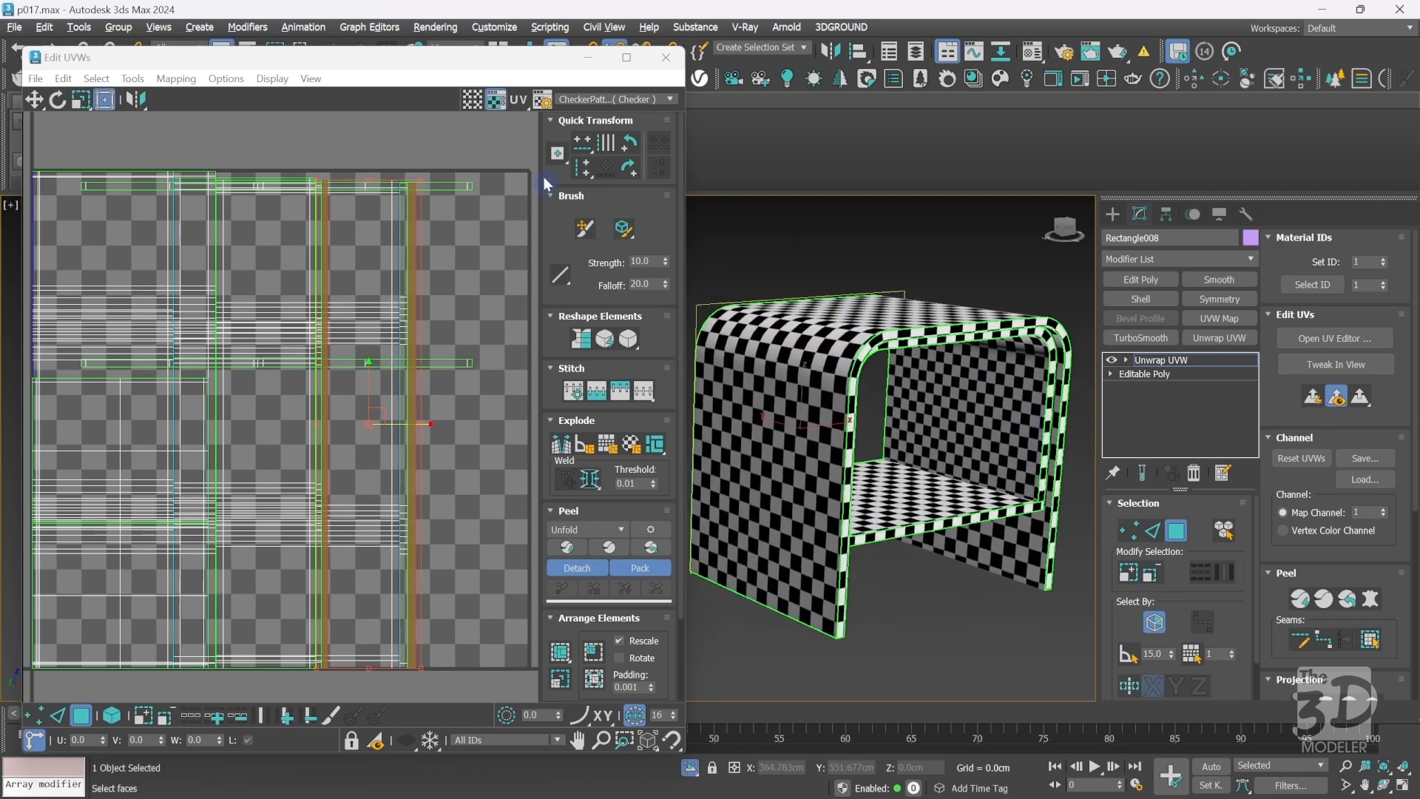
Select all the combined body's UV polygons and pack the overlapping elements with Rescale on, Rotate off and 0.001 padding.
{"action": "left_click", "coordinate": [469, 158]}
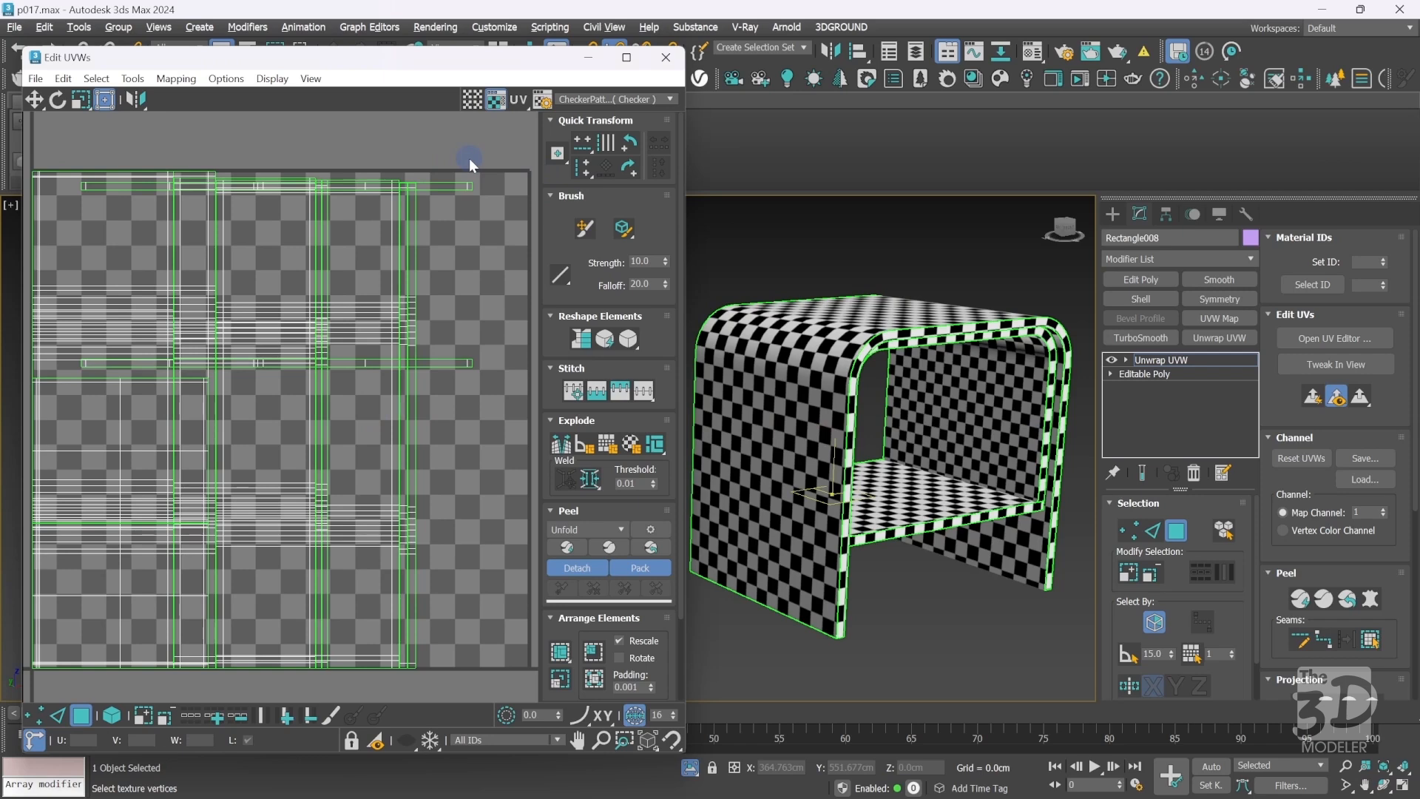
{"action": "key", "text": "ctrl+a"}
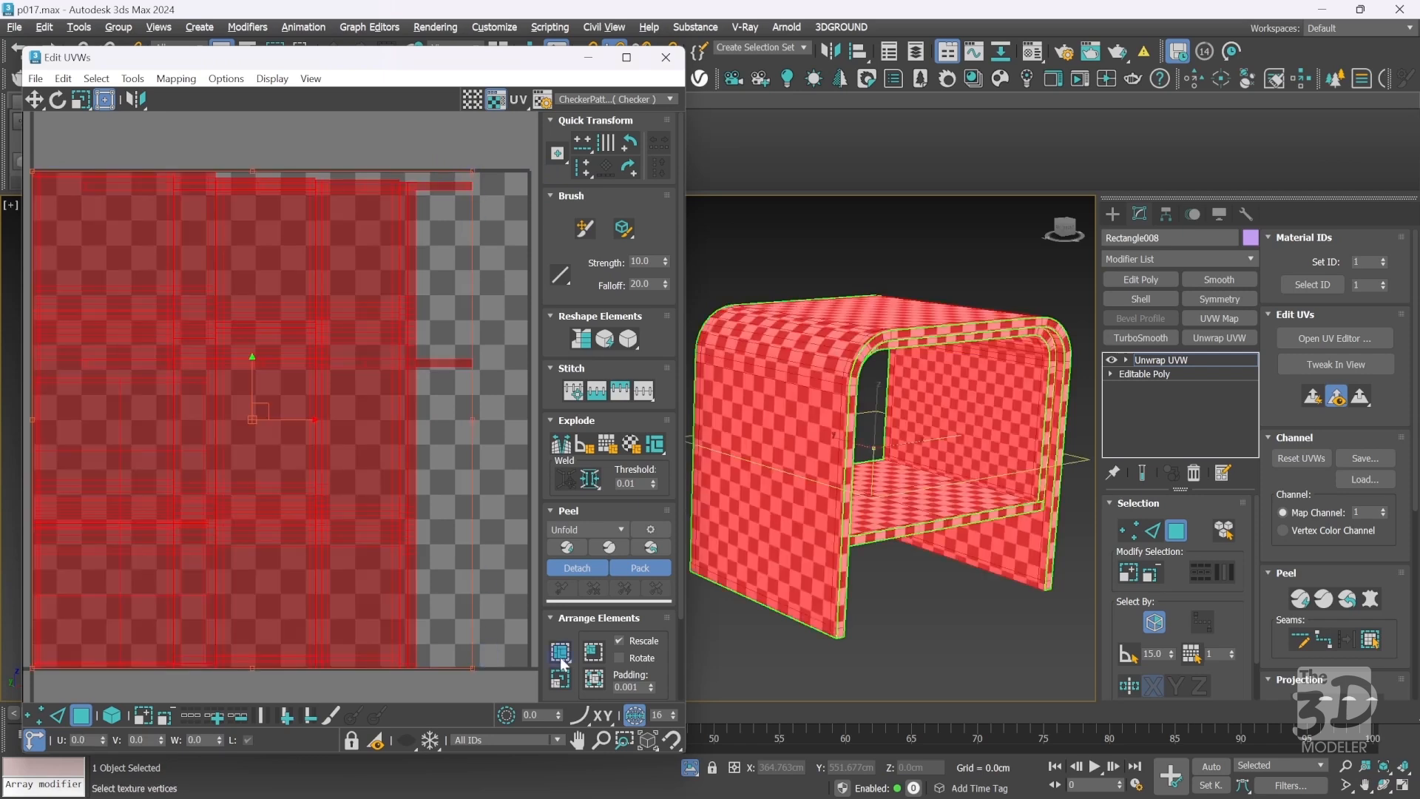
{"action": "left_click", "coordinate": [593, 677]}
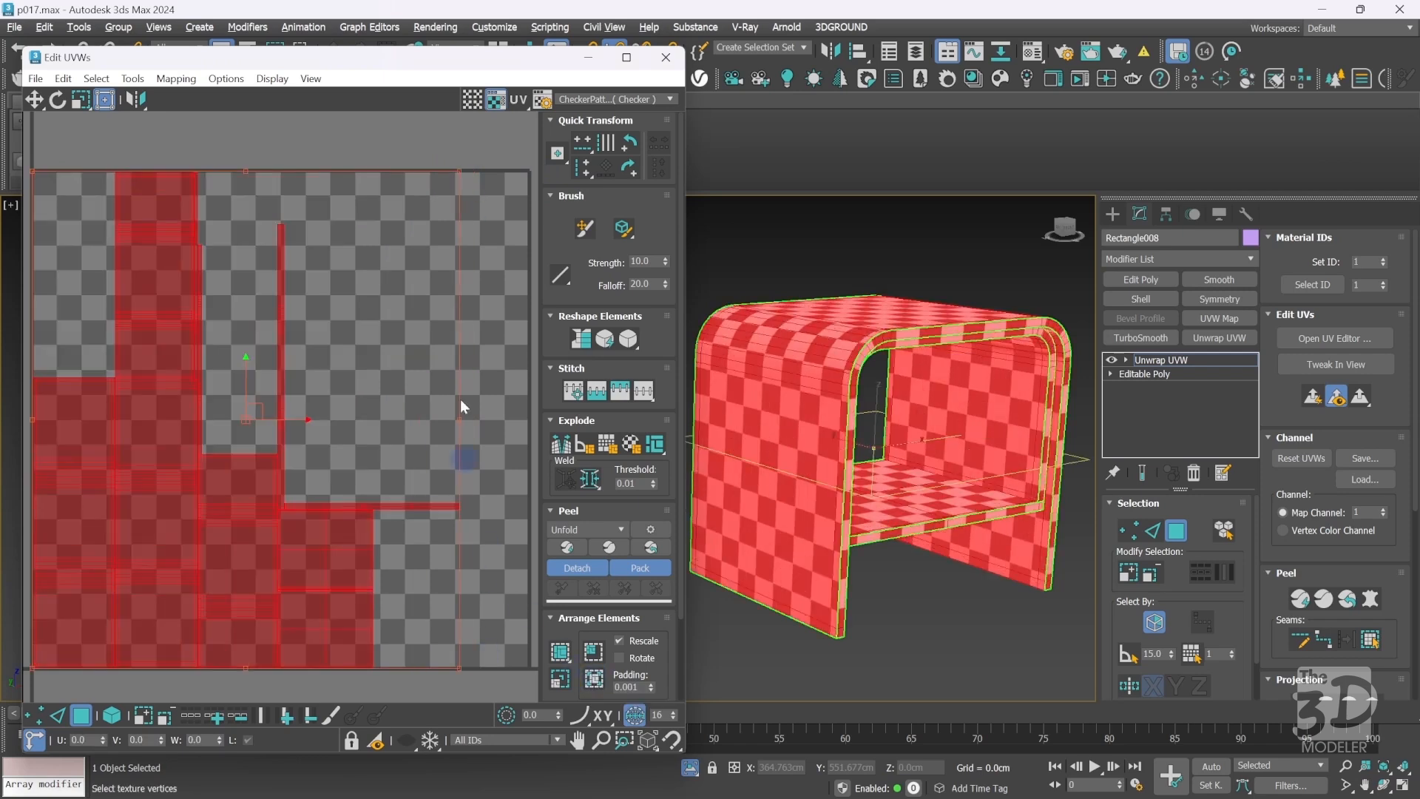
Select the outer shell's outside face as a UV element and move it out to the left of the UV tile.
{"action": "left_click", "coordinate": [460, 280]}
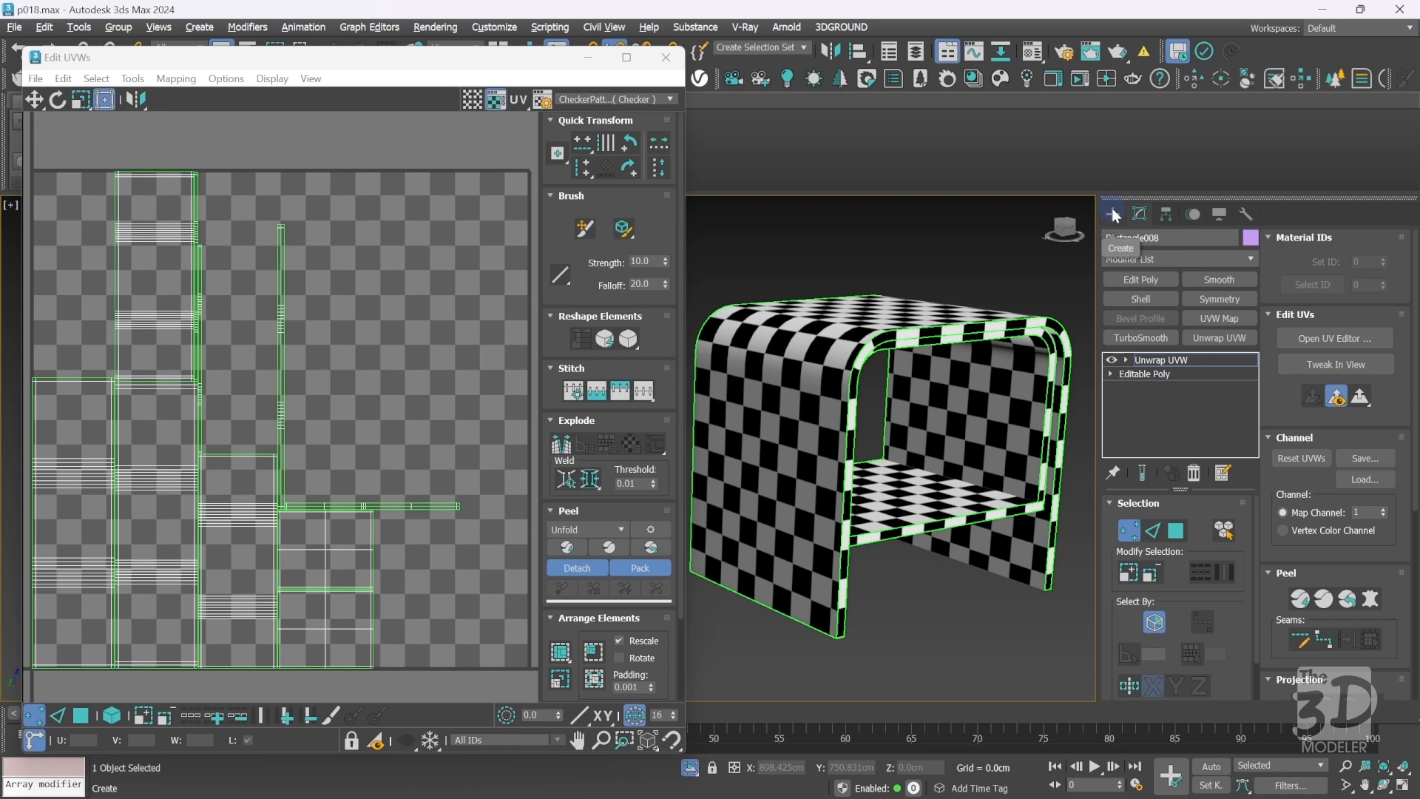
{"action": "scroll", "coordinate": [344, 255], "scroll_direction": "down", "scroll_amount": 4}
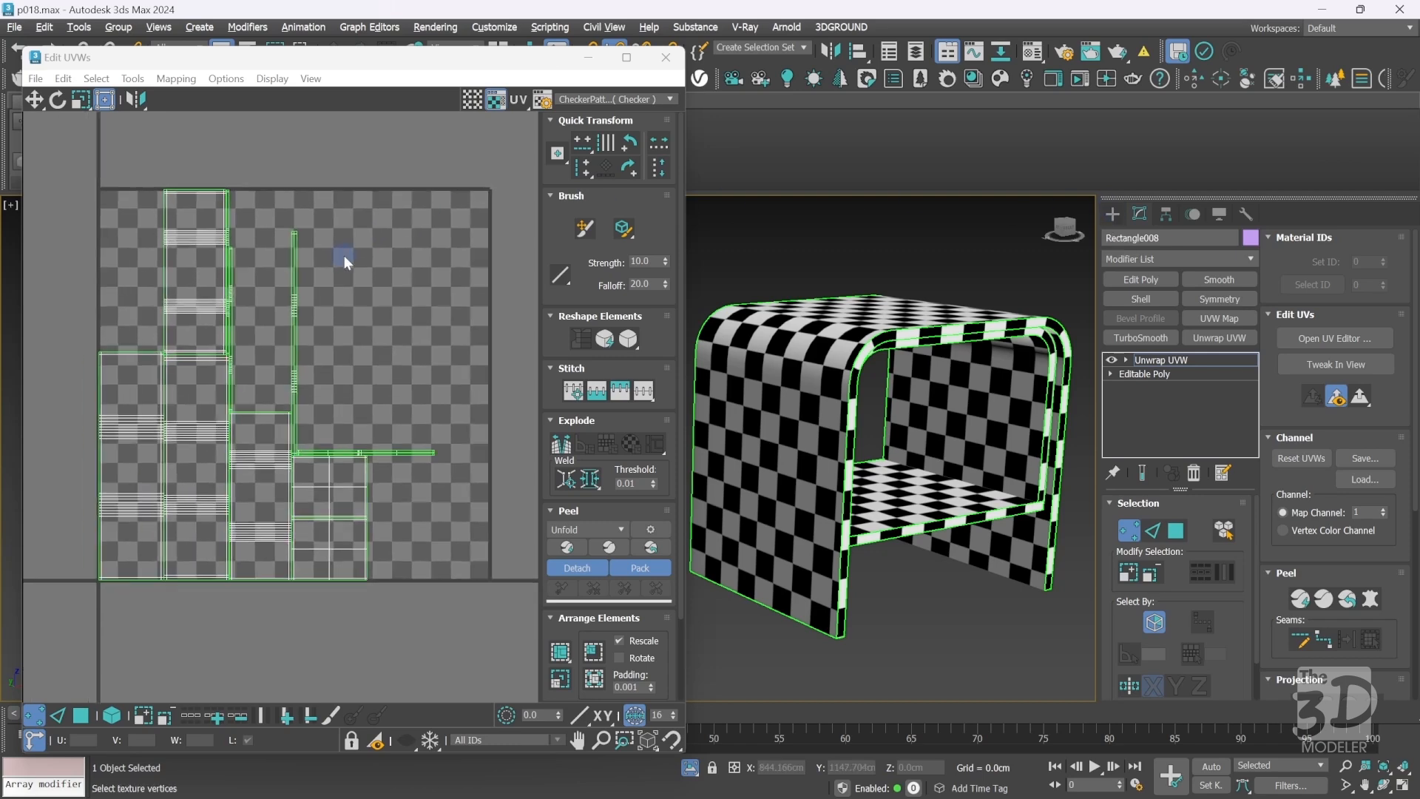
{"action": "scroll", "coordinate": [344, 255], "scroll_direction": "down", "scroll_amount": 1}
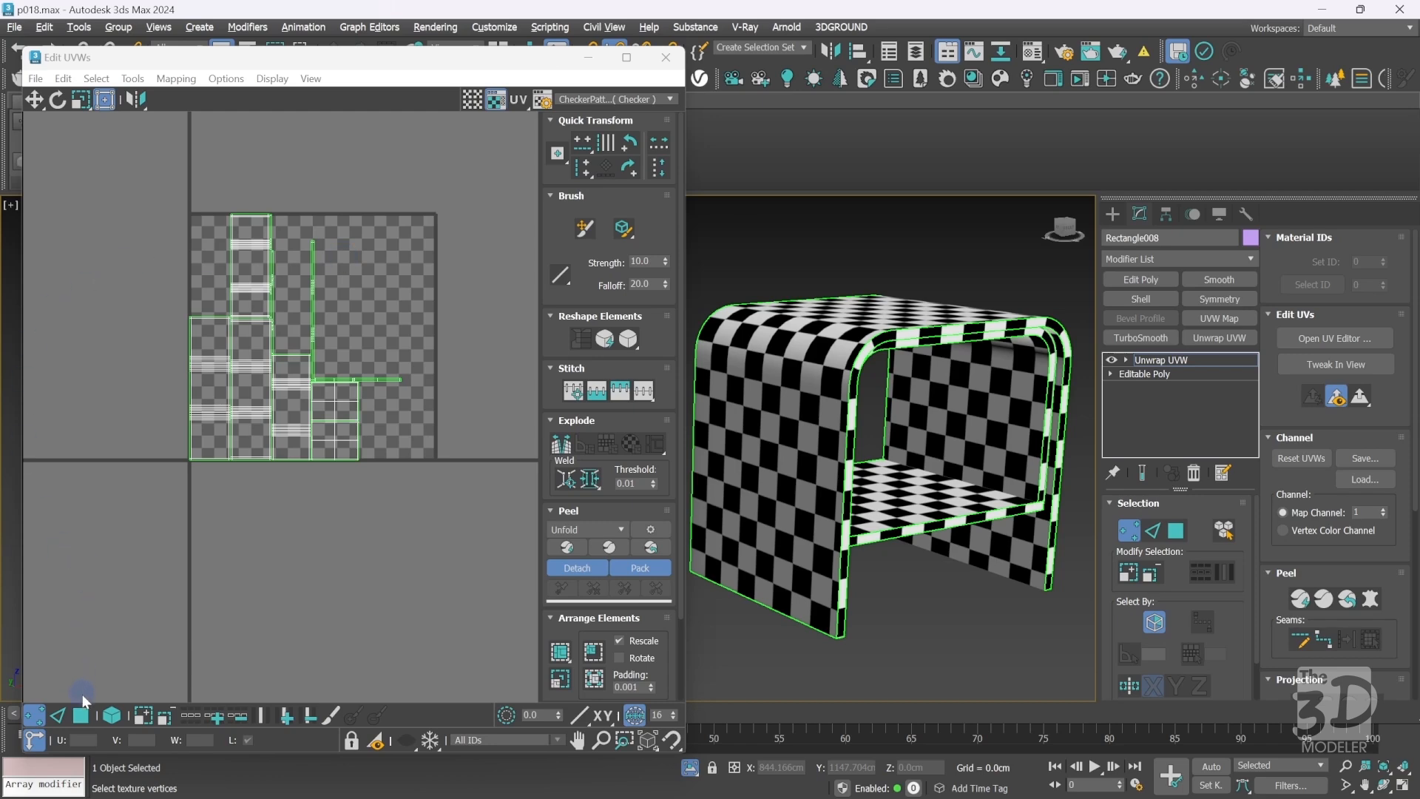
{"action": "left_click", "coordinate": [80, 714]}
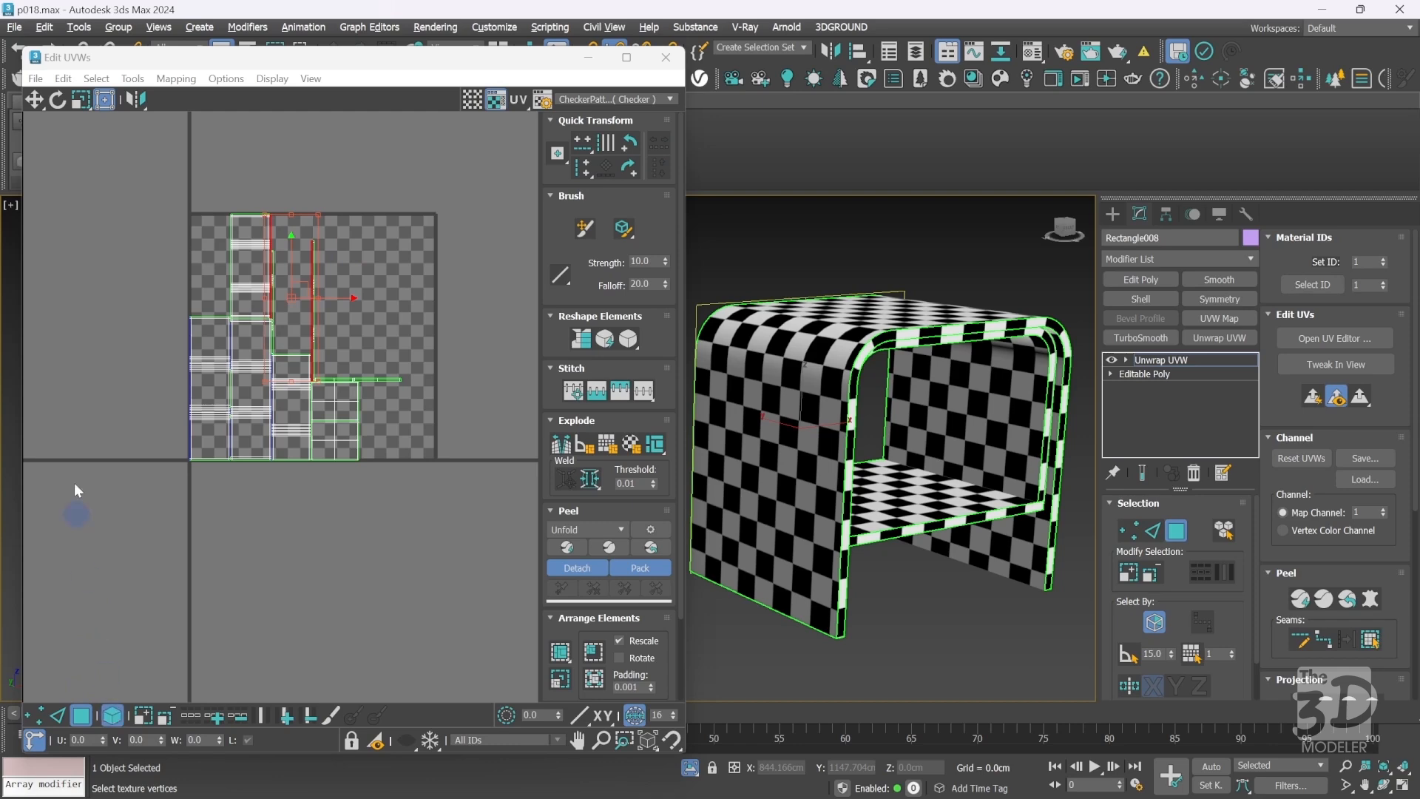
{"action": "left_click", "coordinate": [86, 355]}
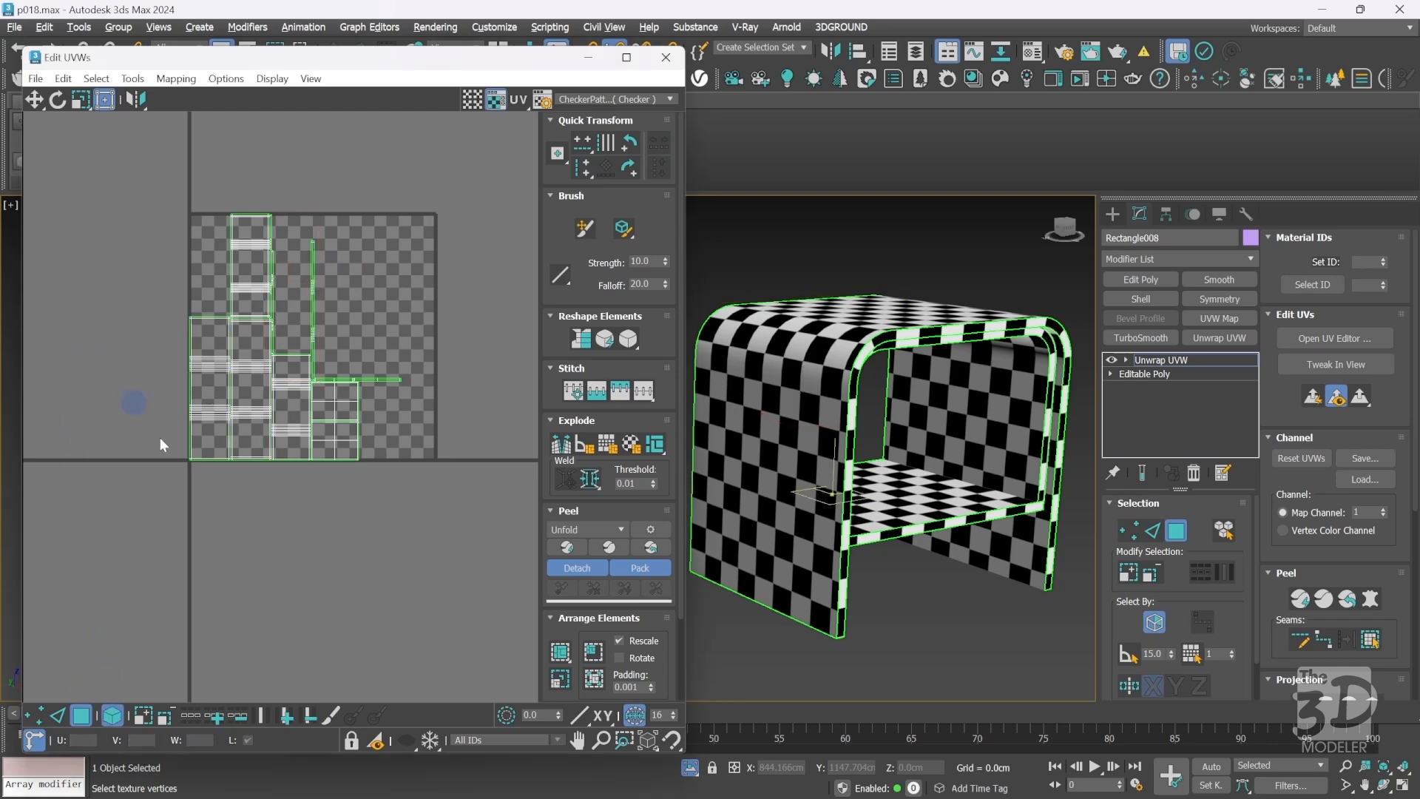
{"action": "left_click", "coordinate": [204, 355]}
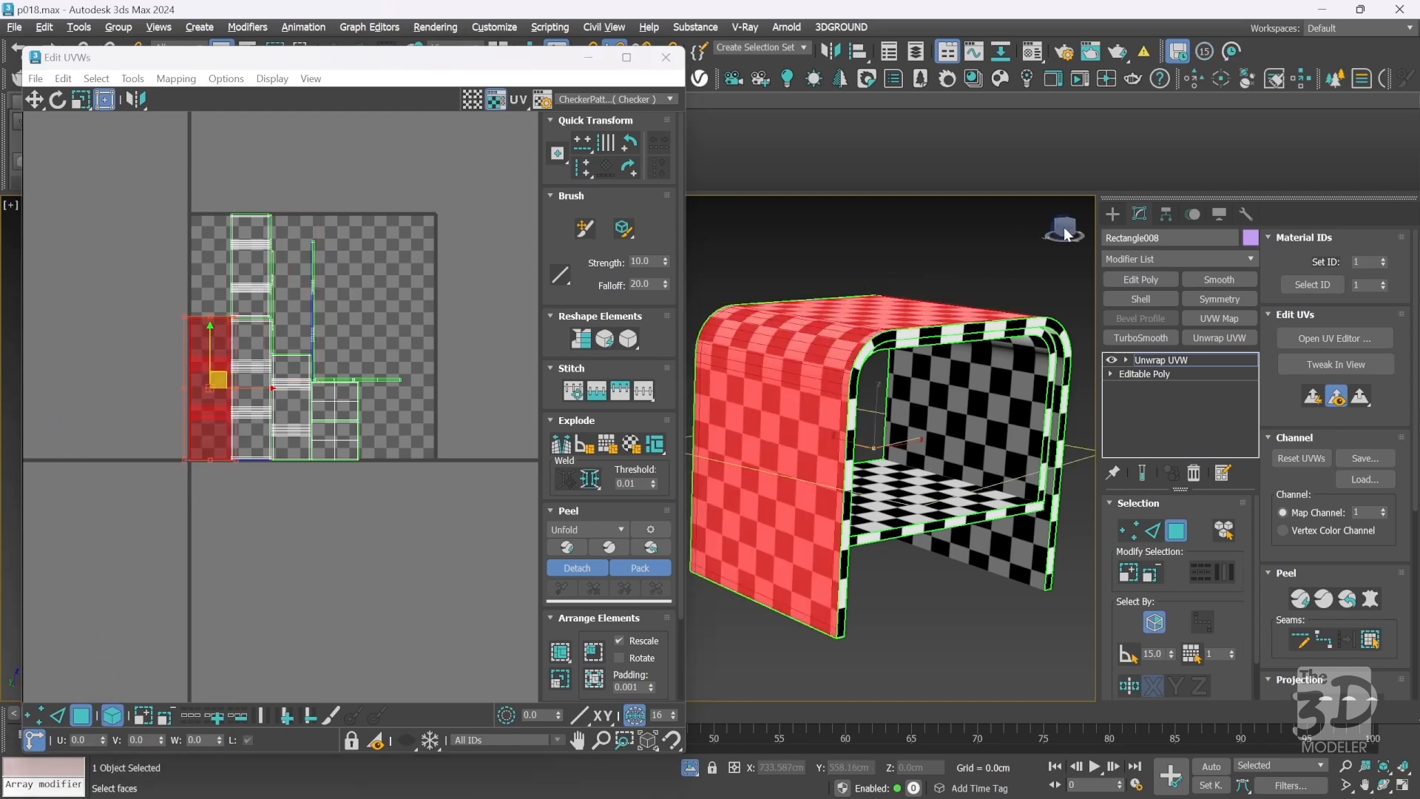
{"action": "mouse_move", "coordinate": [1064, 228]}
{"action": "left_mouse_down"}
{"action": "mouse_move", "coordinate": [914, 239]}
{"action": "mouse_move", "coordinate": [1050, 254]}
{"action": "mouse_move", "coordinate": [1036, 225]}
{"action": "mouse_move", "coordinate": [1054, 227]}
{"action": "left_mouse_up"}
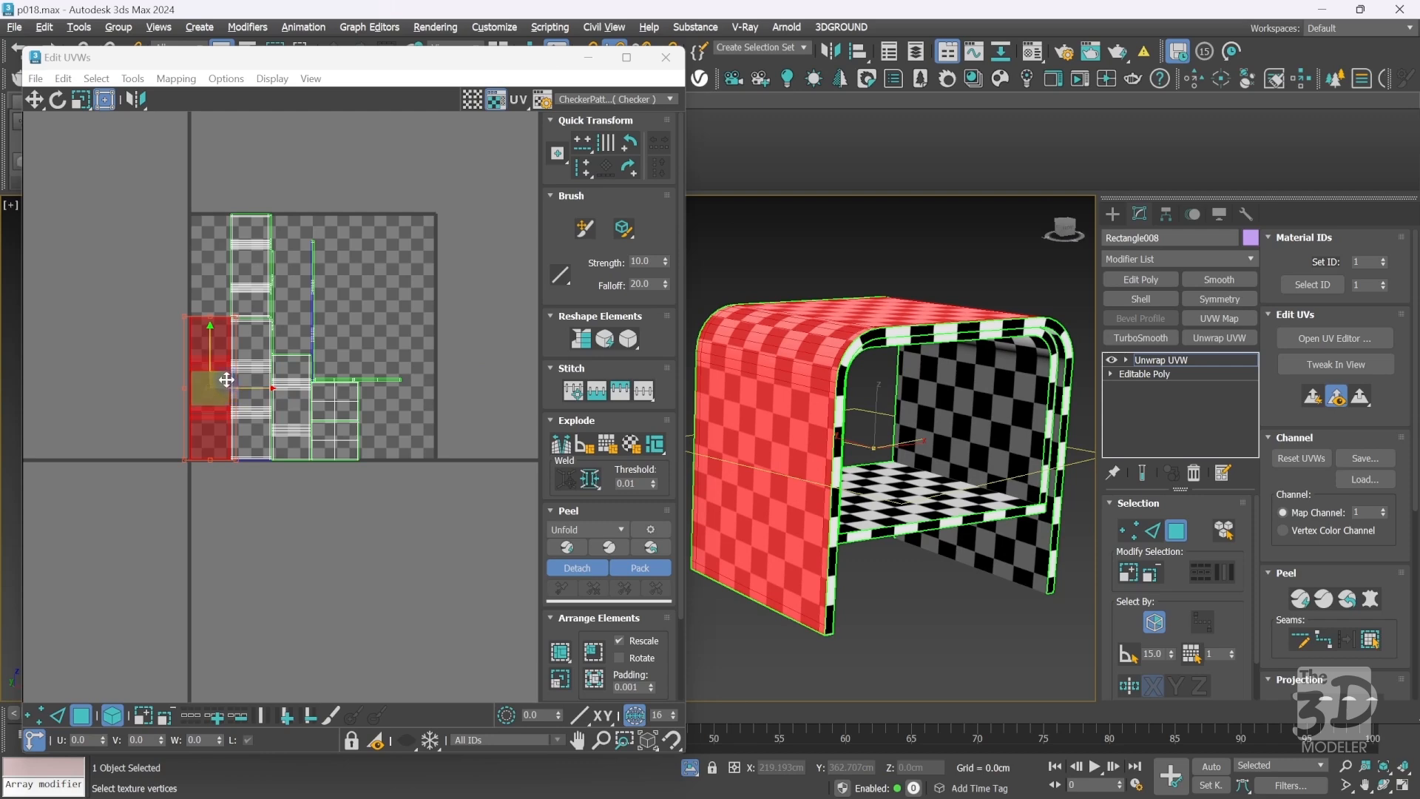
{"action": "left_click_drag", "start_coordinate": [218, 380], "coordinate": [86, 362]}
{"action": "left_click_drag", "start_coordinate": [82, 370], "coordinate": [77, 373]}
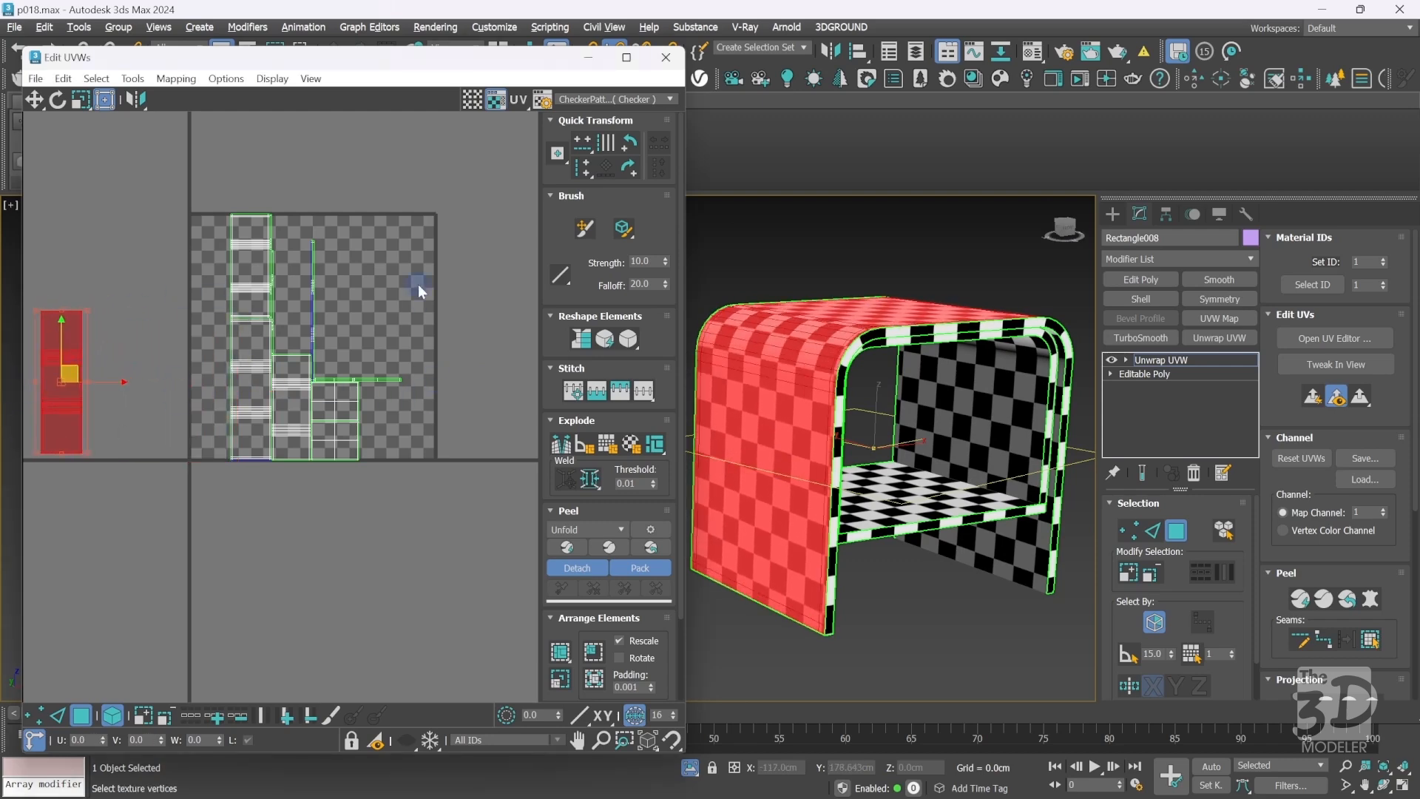
Move the outer shell's inside-face UV element out of the tile, placing it beside the outside-face element.
{"action": "left_click", "coordinate": [238, 359]}
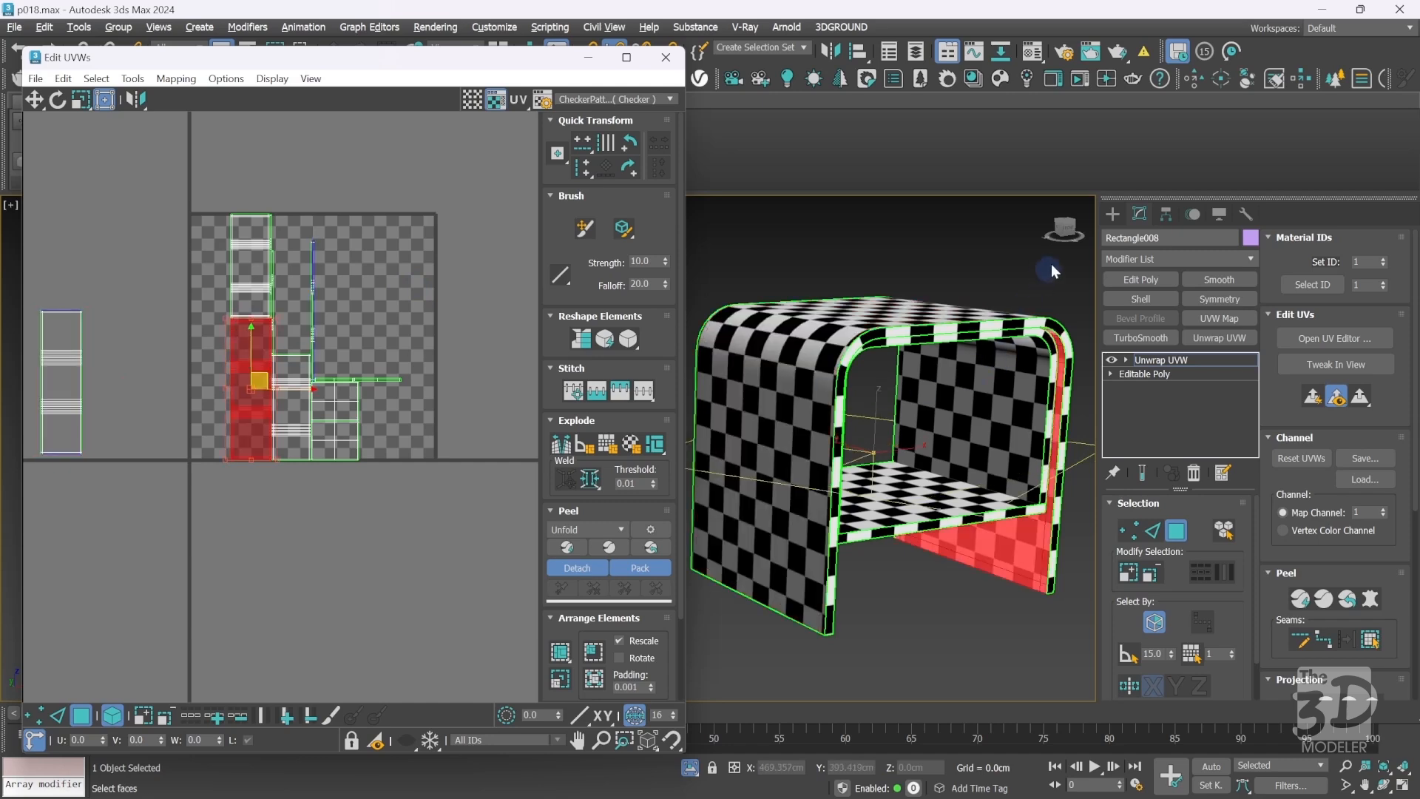
{"action": "mouse_move", "coordinate": [1066, 229]}
{"action": "left_mouse_down"}
{"action": "mouse_move", "coordinate": [1028, 215]}
{"action": "mouse_move", "coordinate": [1067, 232]}
{"action": "left_mouse_up"}
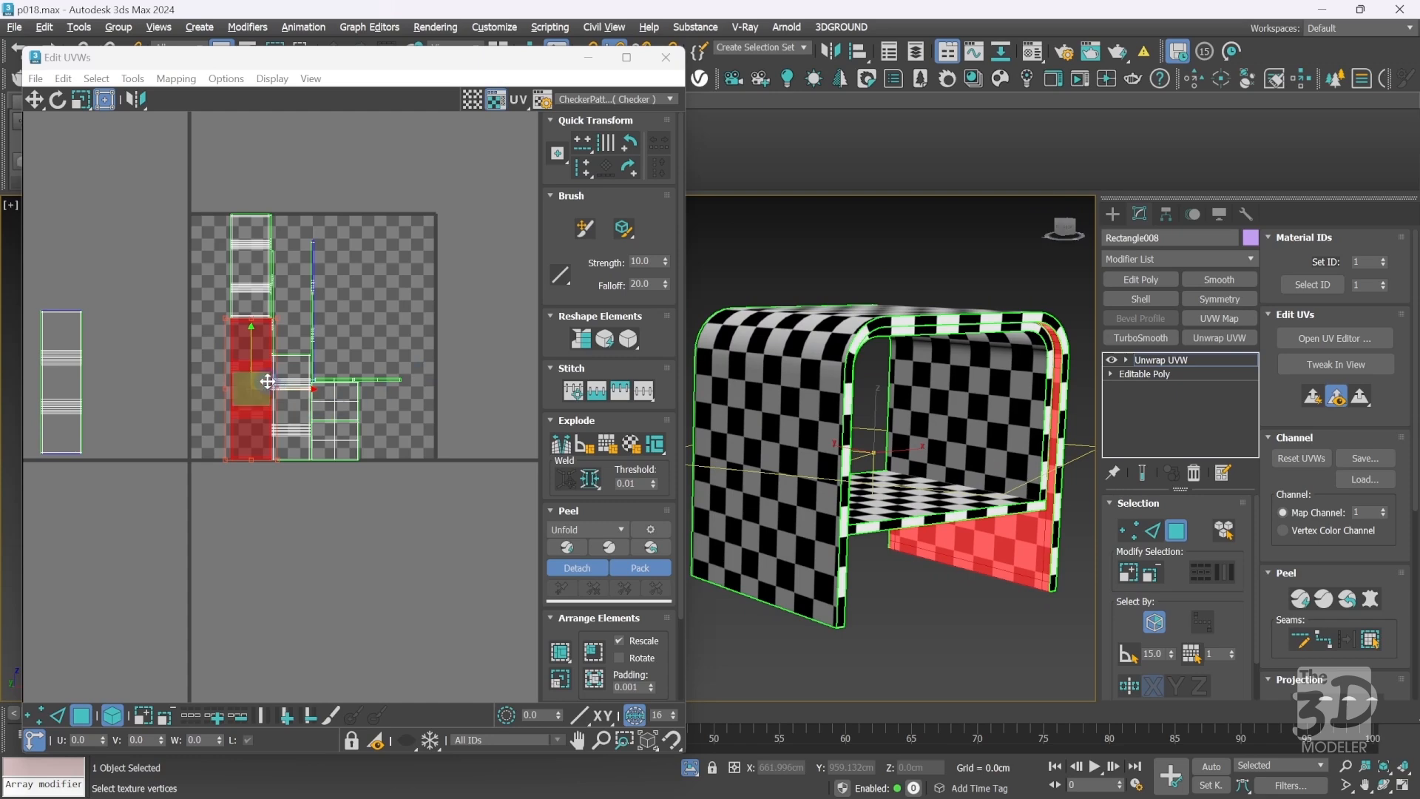
{"action": "left_click_drag", "start_coordinate": [260, 381], "coordinate": [122, 376]}
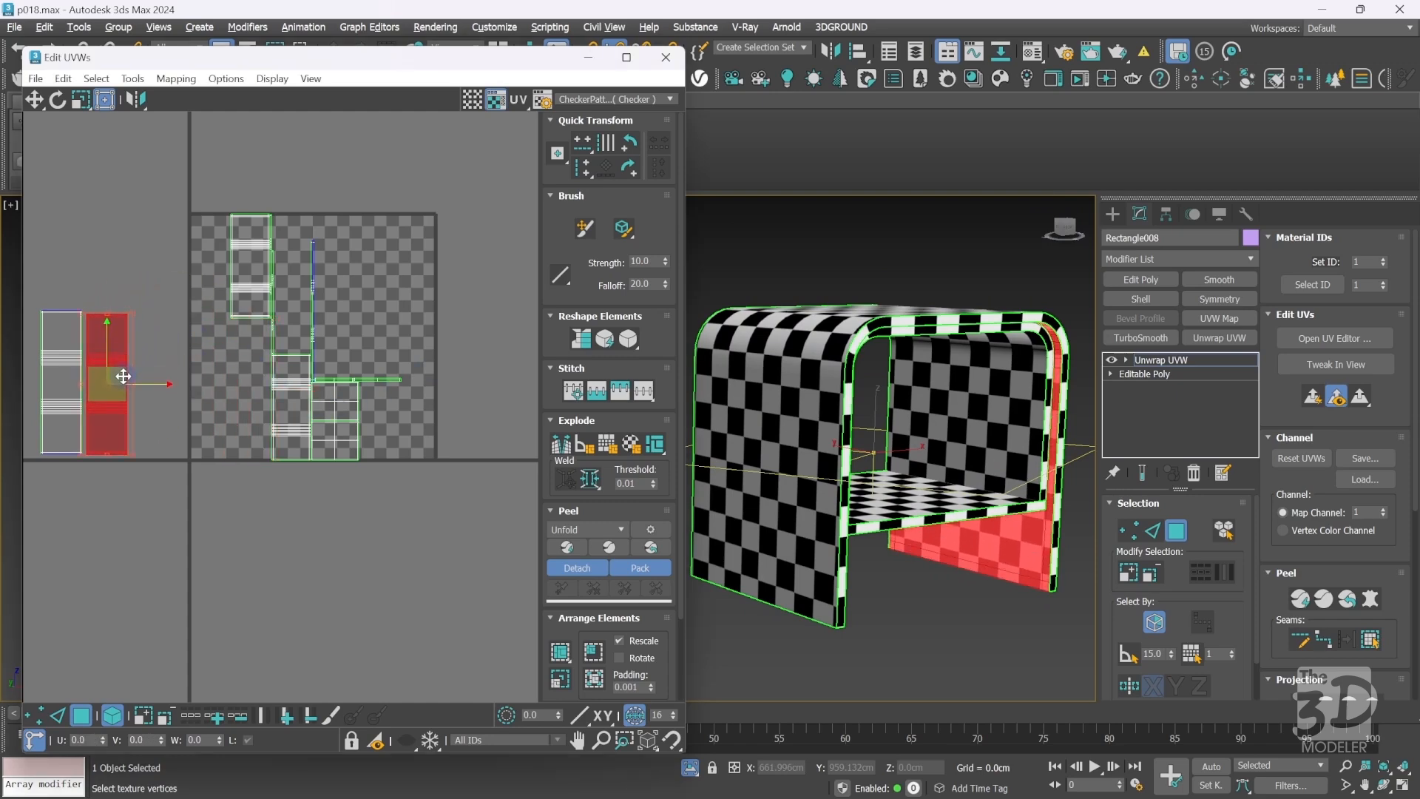
Move the inner frame's inside and outside face UV elements out to the right of the tile, side by side.
{"action": "left_click", "coordinate": [245, 256]}
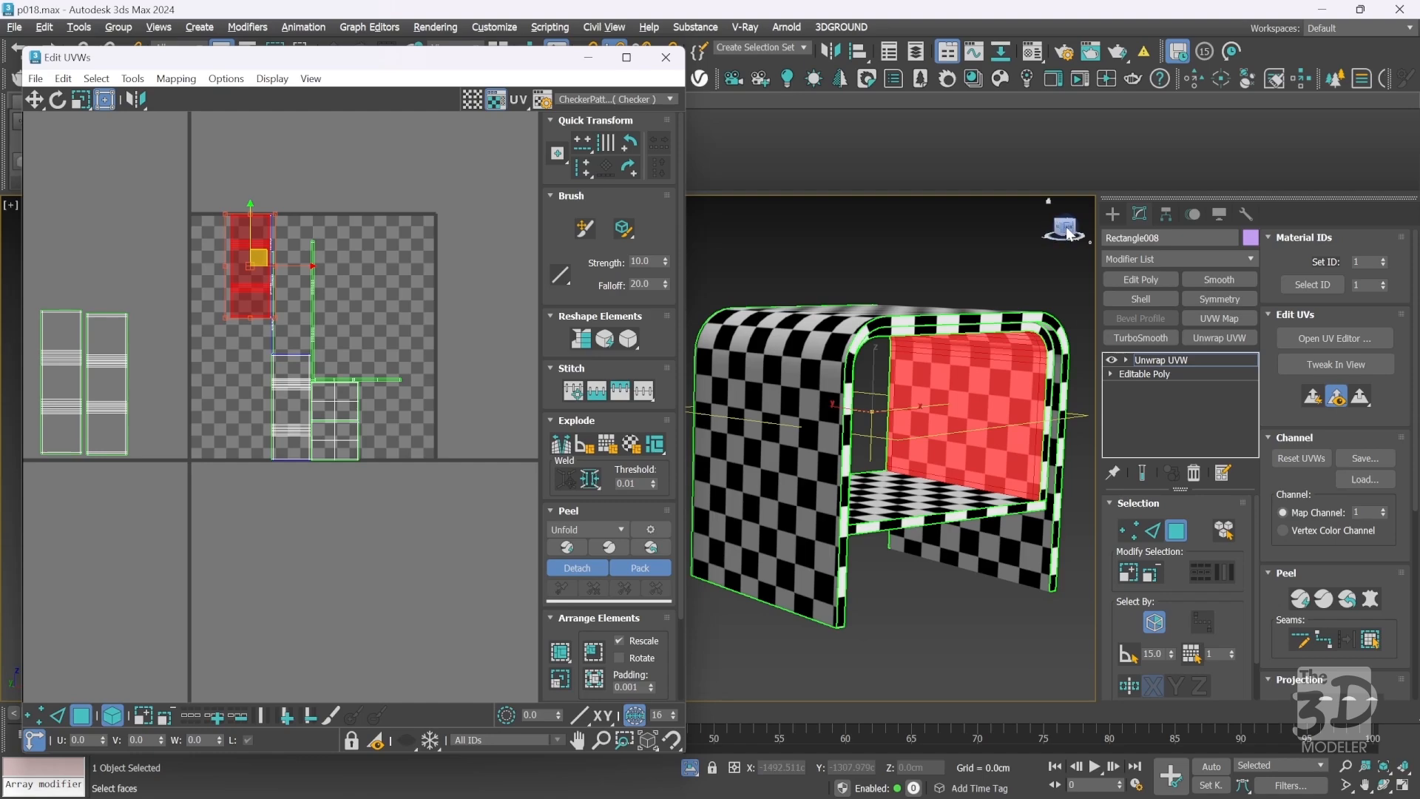
{"action": "mouse_move", "coordinate": [1065, 234]}
{"action": "left_mouse_down"}
{"action": "mouse_move", "coordinate": [918, 242]}
{"action": "mouse_move", "coordinate": [1068, 235]}
{"action": "left_mouse_up"}
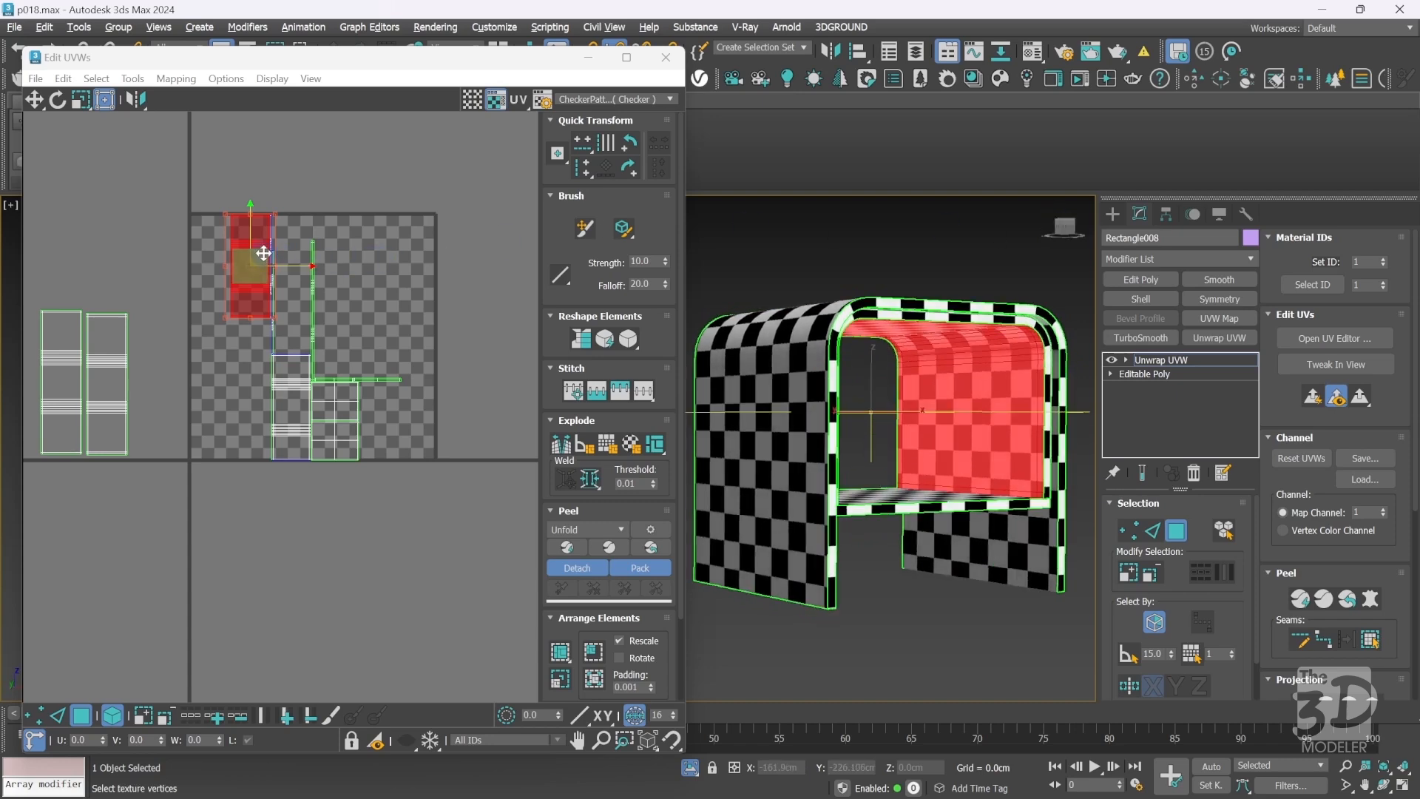
{"action": "left_click_drag", "start_coordinate": [263, 257], "coordinate": [478, 390]}
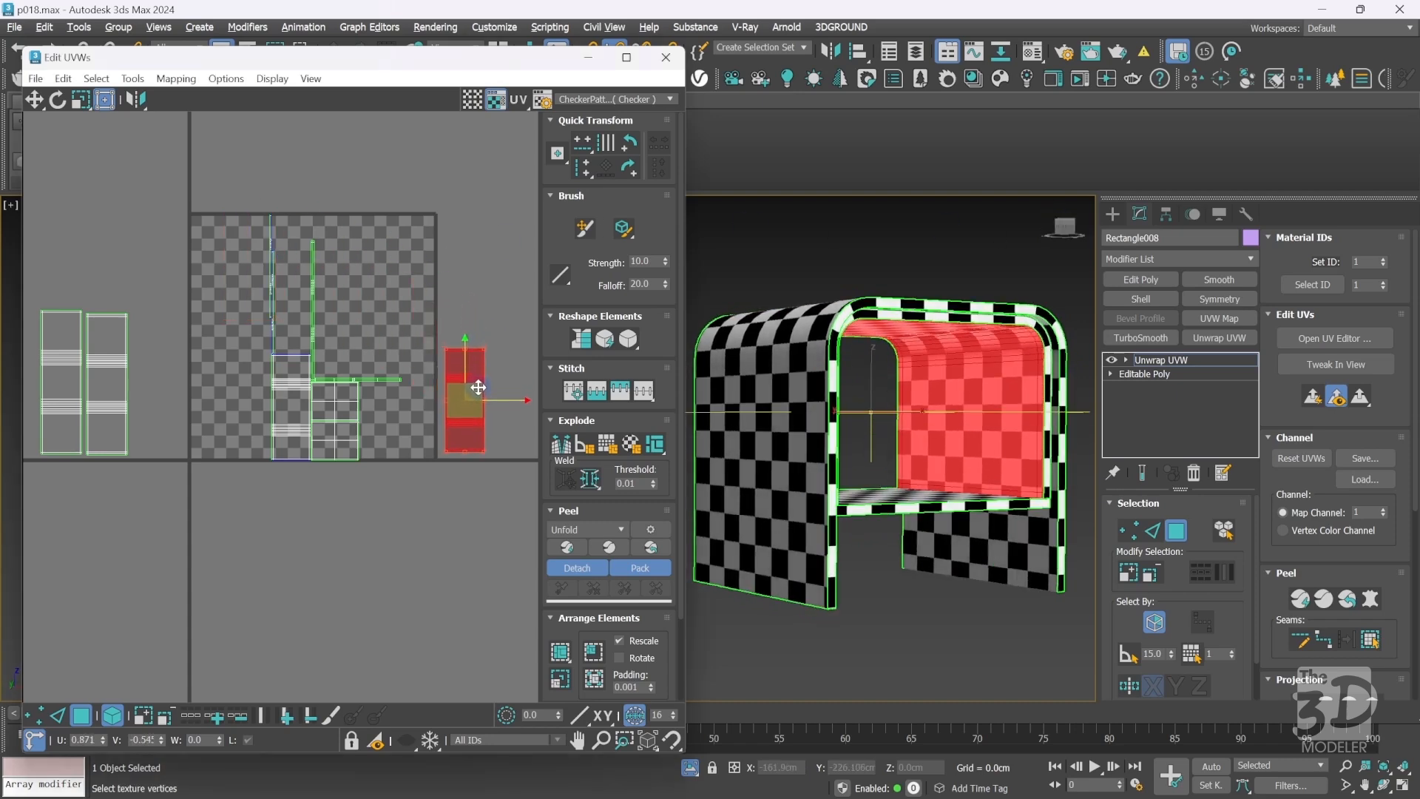
{"action": "left_click", "coordinate": [279, 394]}
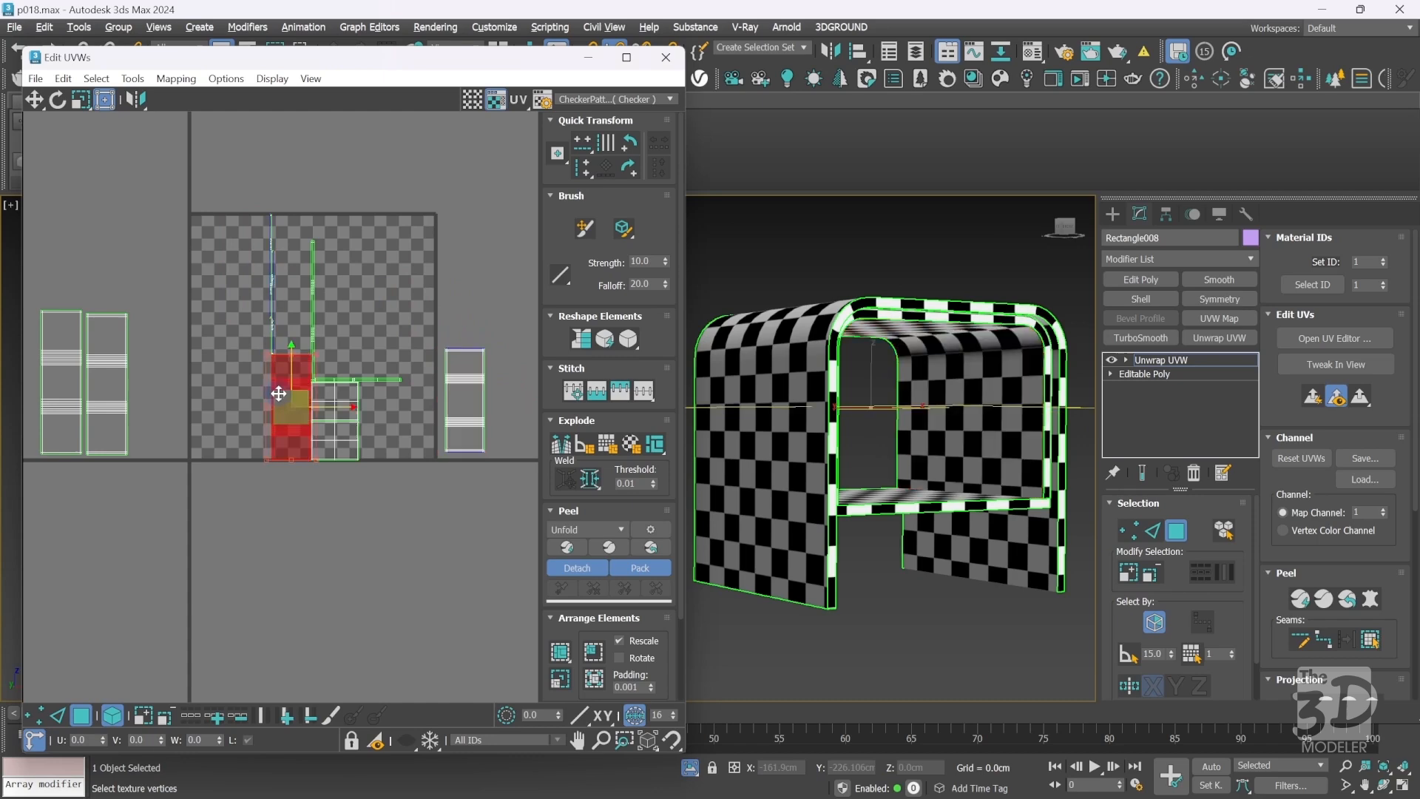
{"action": "left_click_drag", "start_coordinate": [300, 397], "coordinate": [517, 389]}
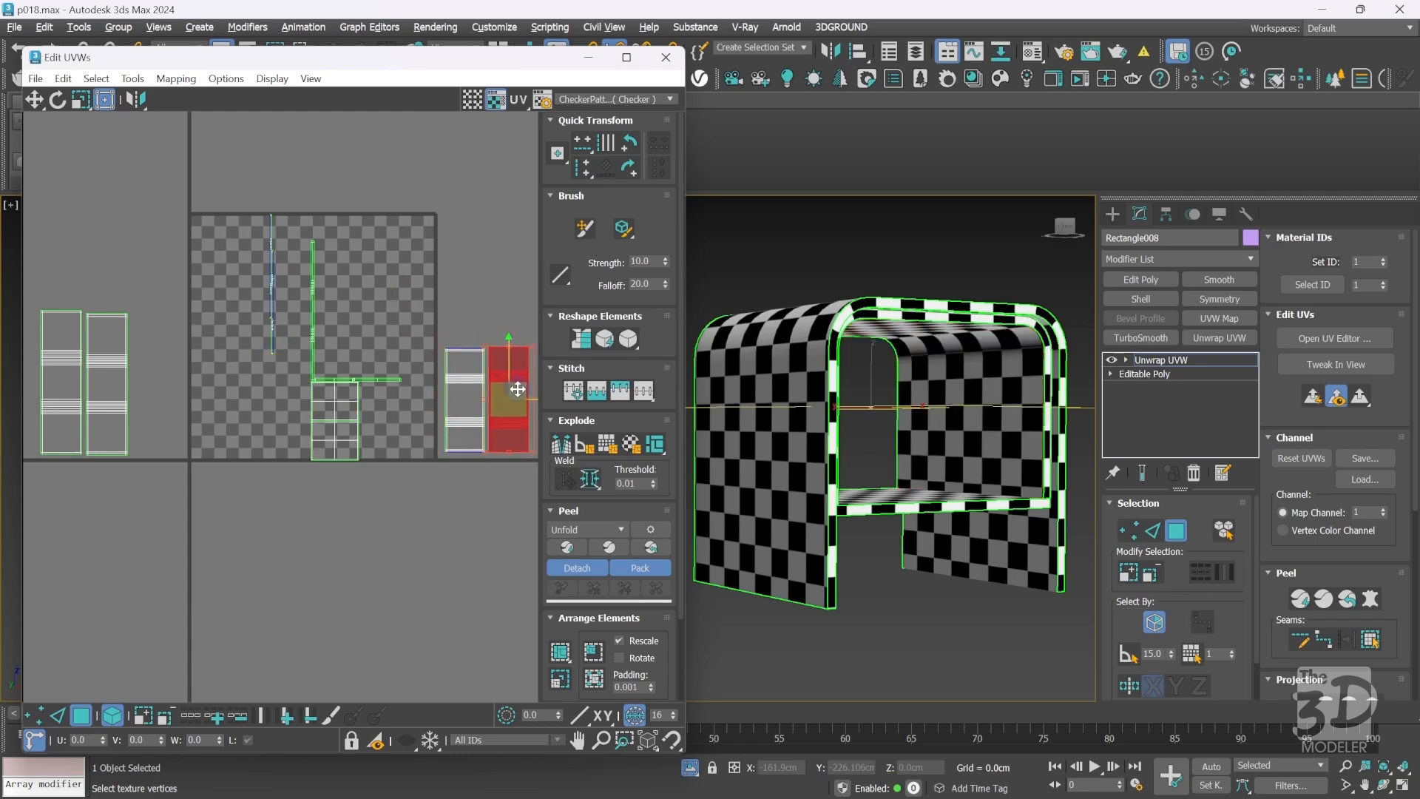
Move the bottom panel's underside UV element to the left group and its top-face element above the right group.
{"action": "left_click", "coordinate": [340, 403]}
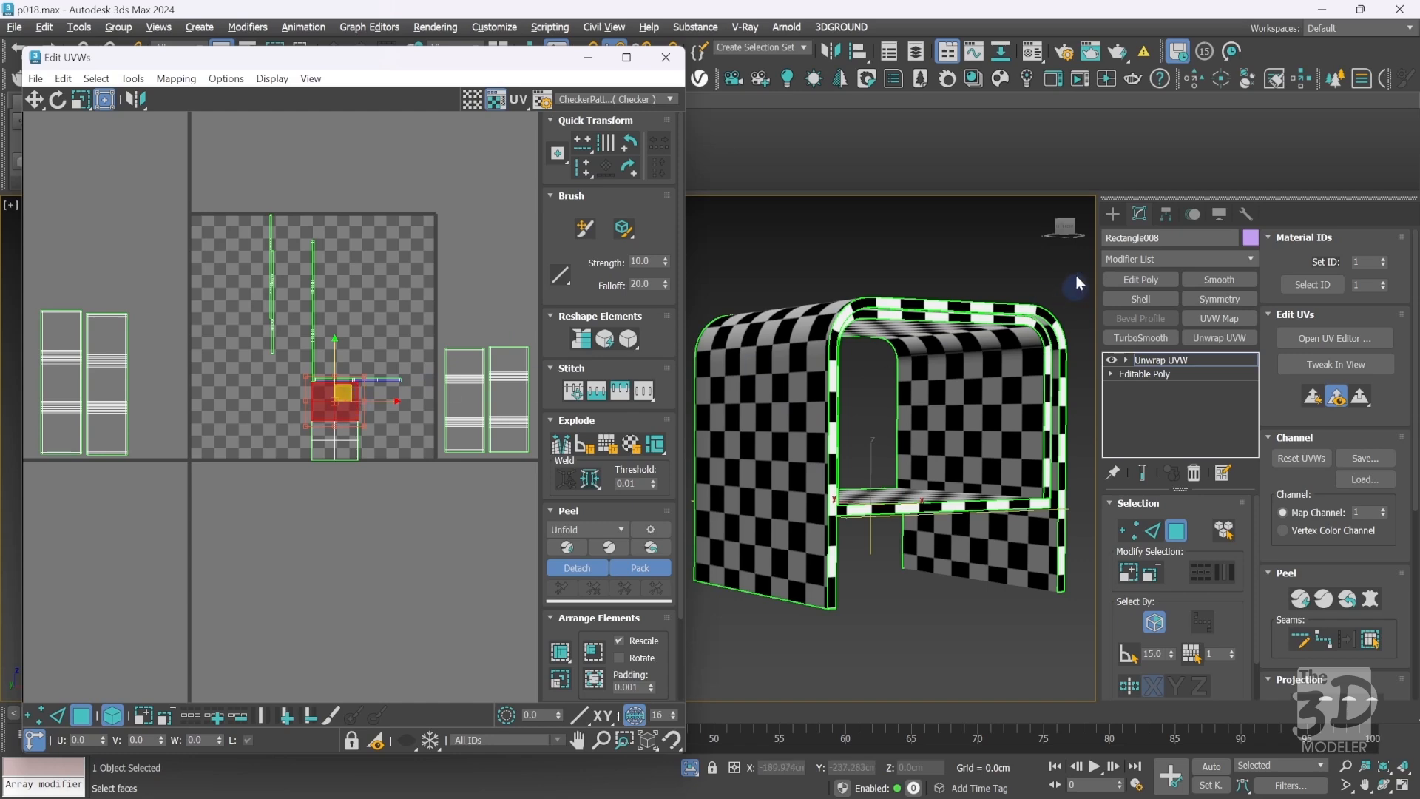
{"action": "mouse_move", "coordinate": [1067, 228]}
{"action": "left_mouse_down"}
{"action": "mouse_move", "coordinate": [1019, 224]}
{"action": "mouse_move", "coordinate": [980, 697]}
{"action": "mouse_move", "coordinate": [968, 209]}
{"action": "mouse_move", "coordinate": [1024, 244]}
{"action": "mouse_move", "coordinate": [1069, 227]}
{"action": "left_mouse_up"}
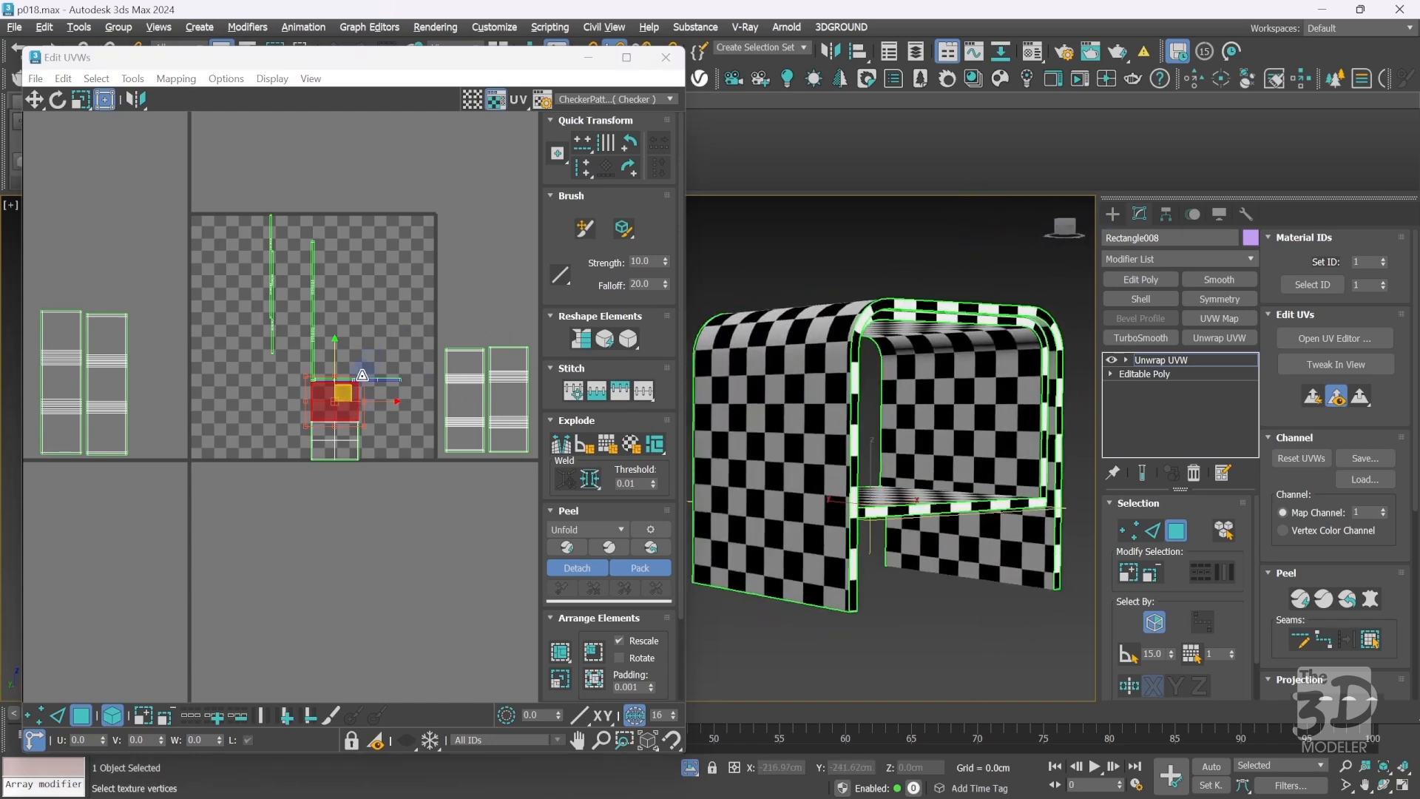
{"action": "left_click_drag", "start_coordinate": [355, 390], "coordinate": [192, 323]}
{"action": "left_click", "coordinate": [414, 374]}
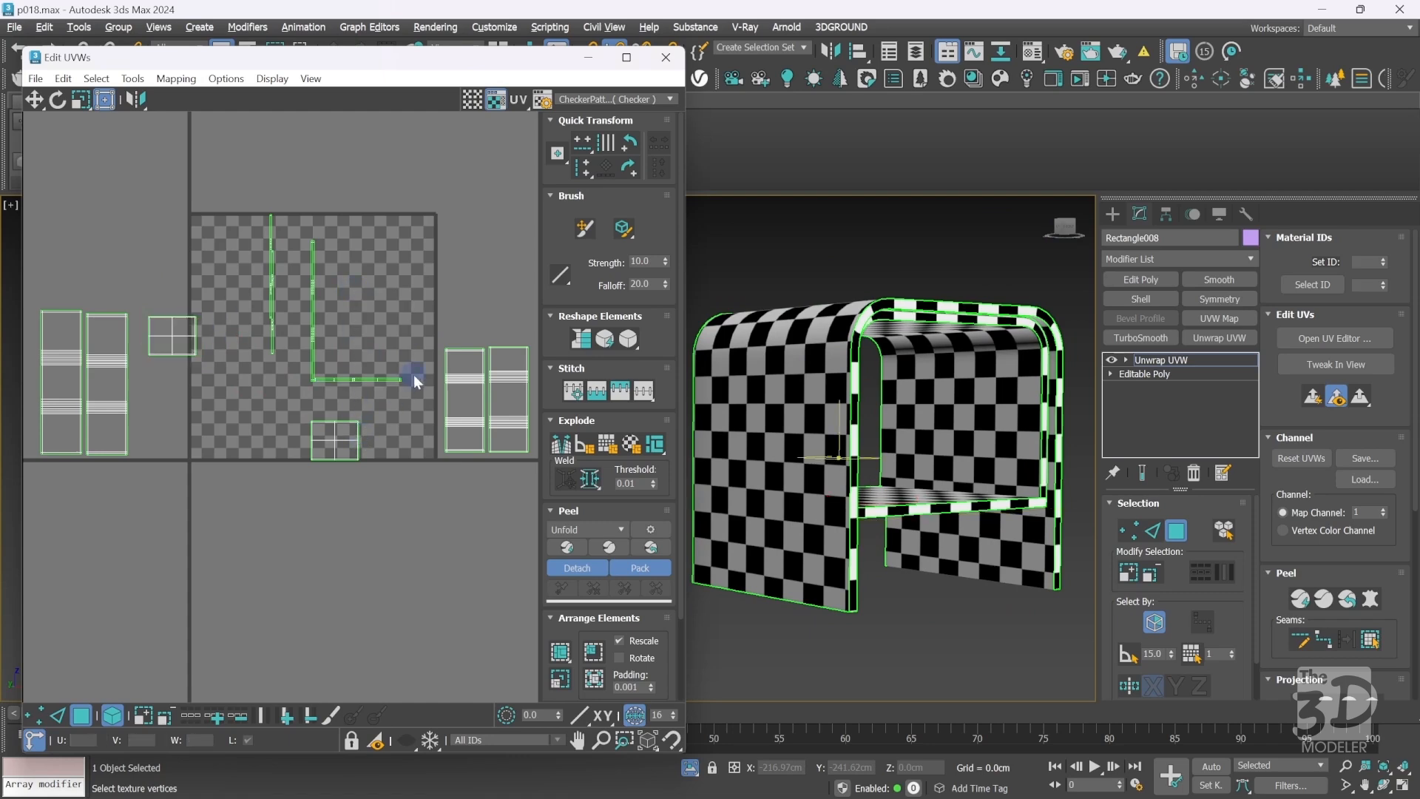
{"action": "left_click", "coordinate": [336, 441]}
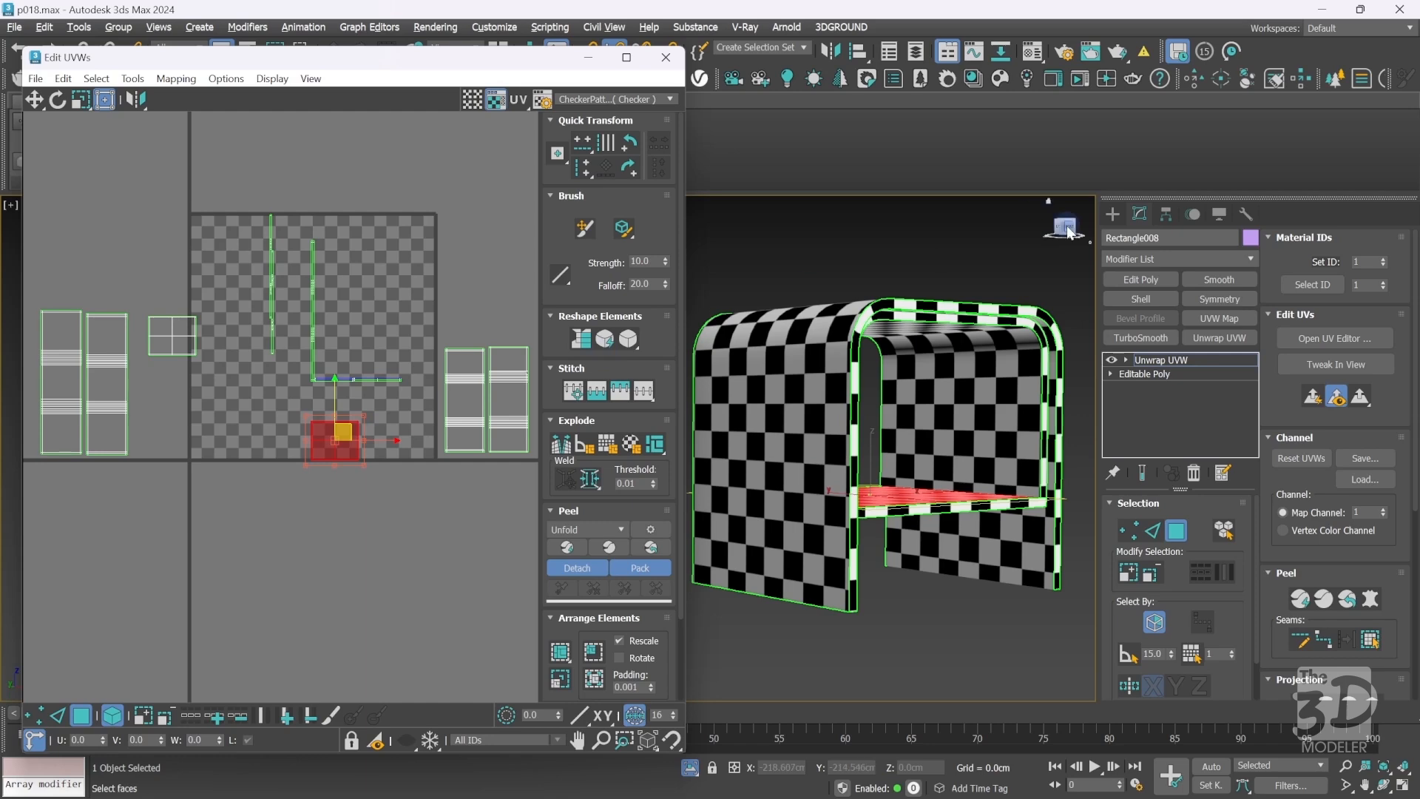
{"action": "left_click", "coordinate": [1068, 233]}
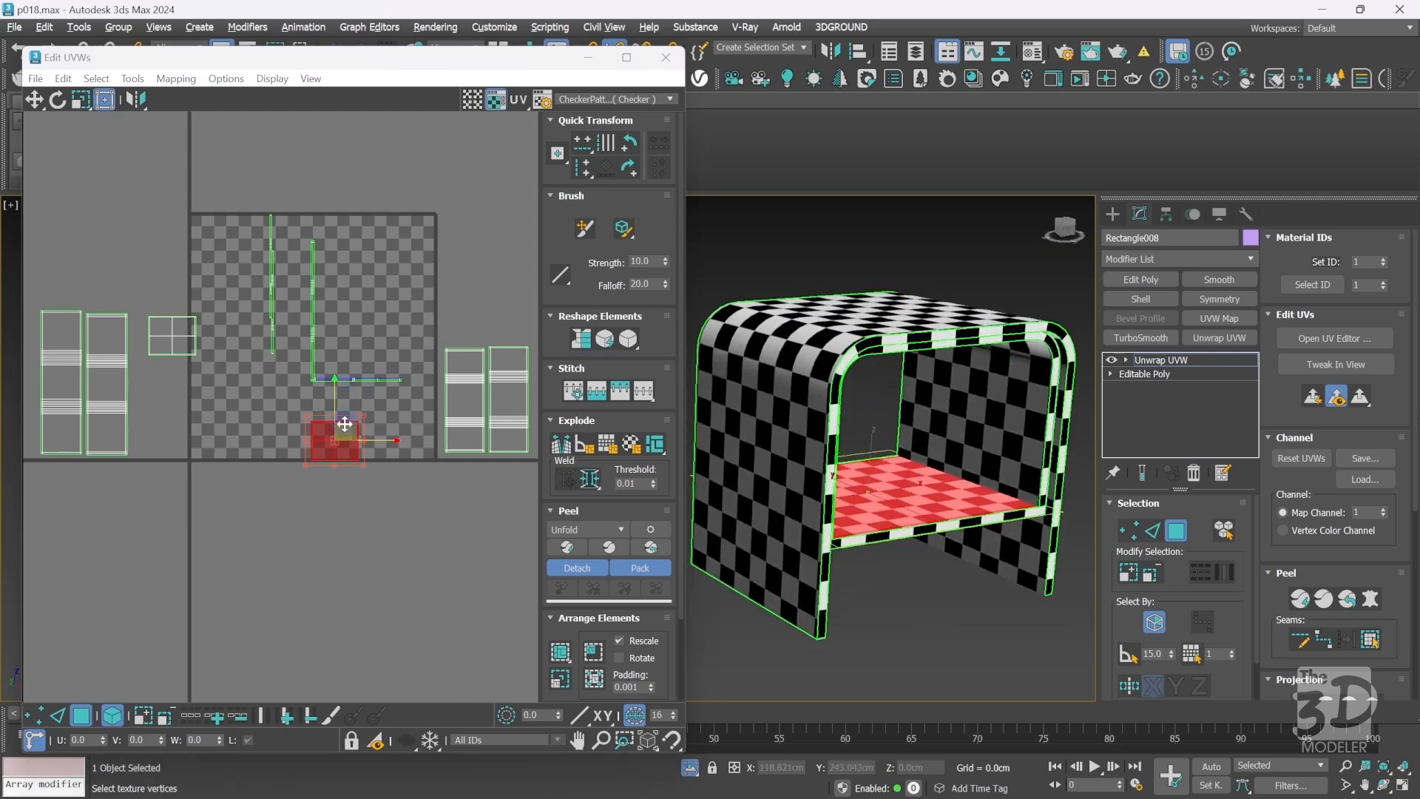
{"action": "left_click_drag", "start_coordinate": [345, 424], "coordinate": [514, 307]}
Move the outer shell's back edge strip to the right UV group and its front edge strip to the left group.
{"action": "left_click", "coordinate": [311, 282]}
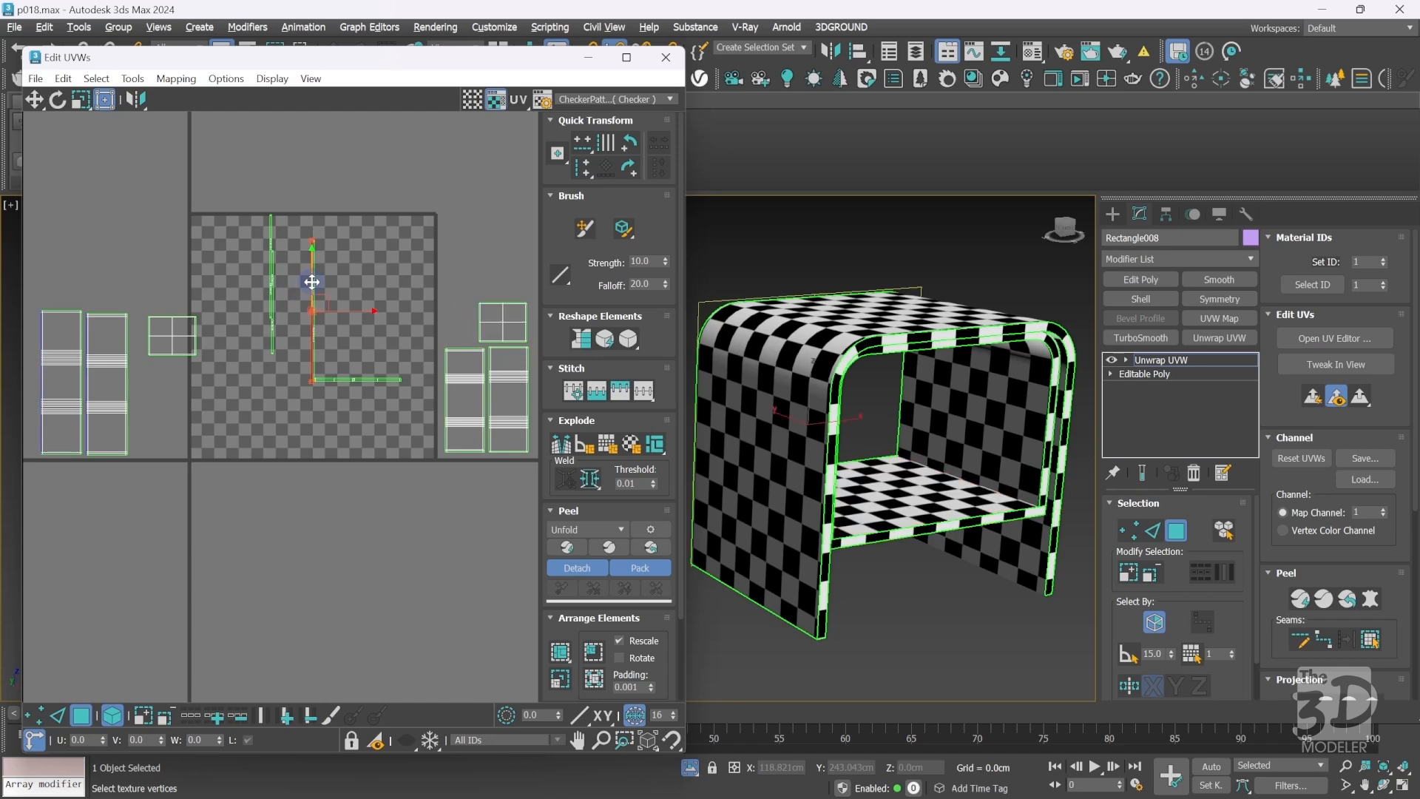
{"action": "left_click_drag", "start_coordinate": [324, 297], "coordinate": [449, 378]}
{"action": "left_click", "coordinate": [314, 290]}
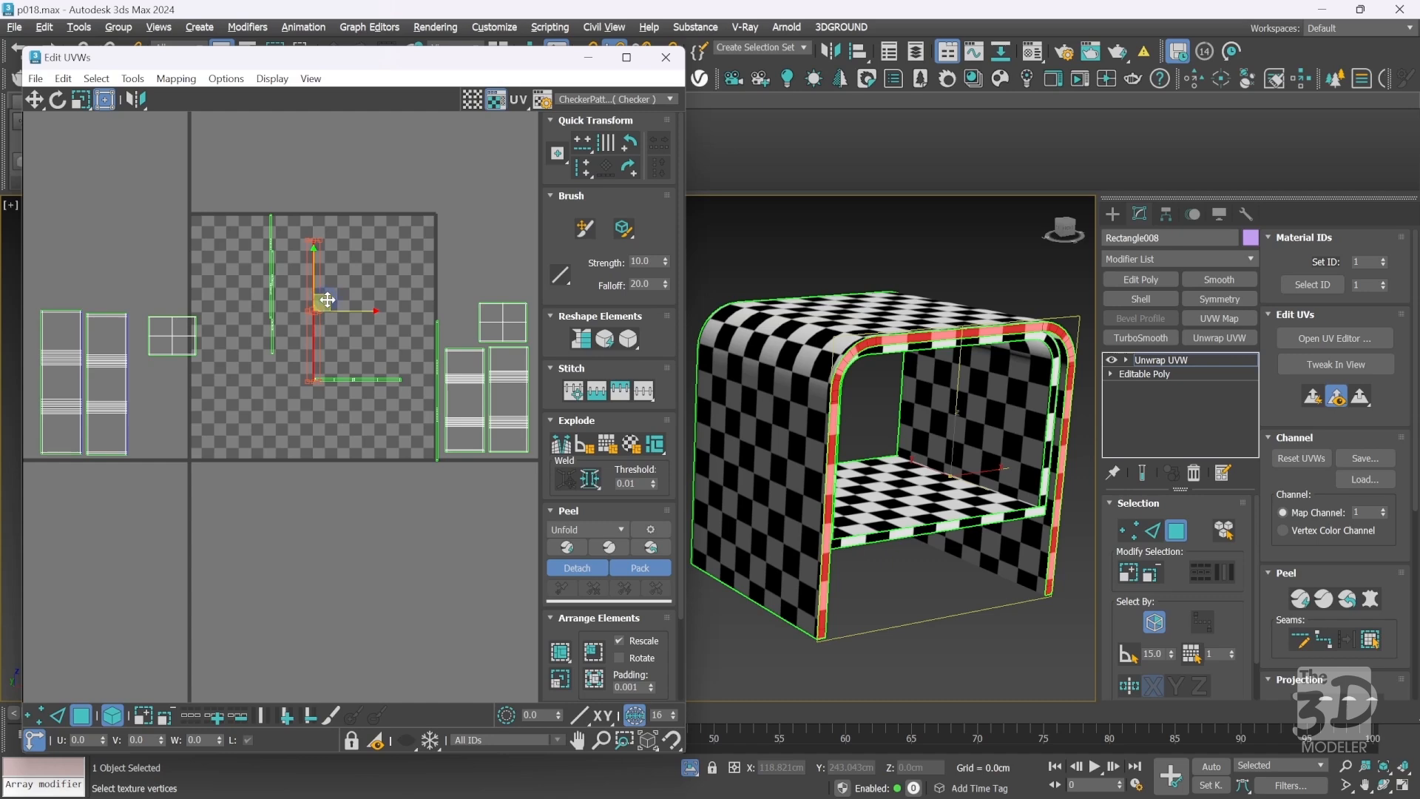
{"action": "left_click_drag", "start_coordinate": [326, 300], "coordinate": [145, 375]}
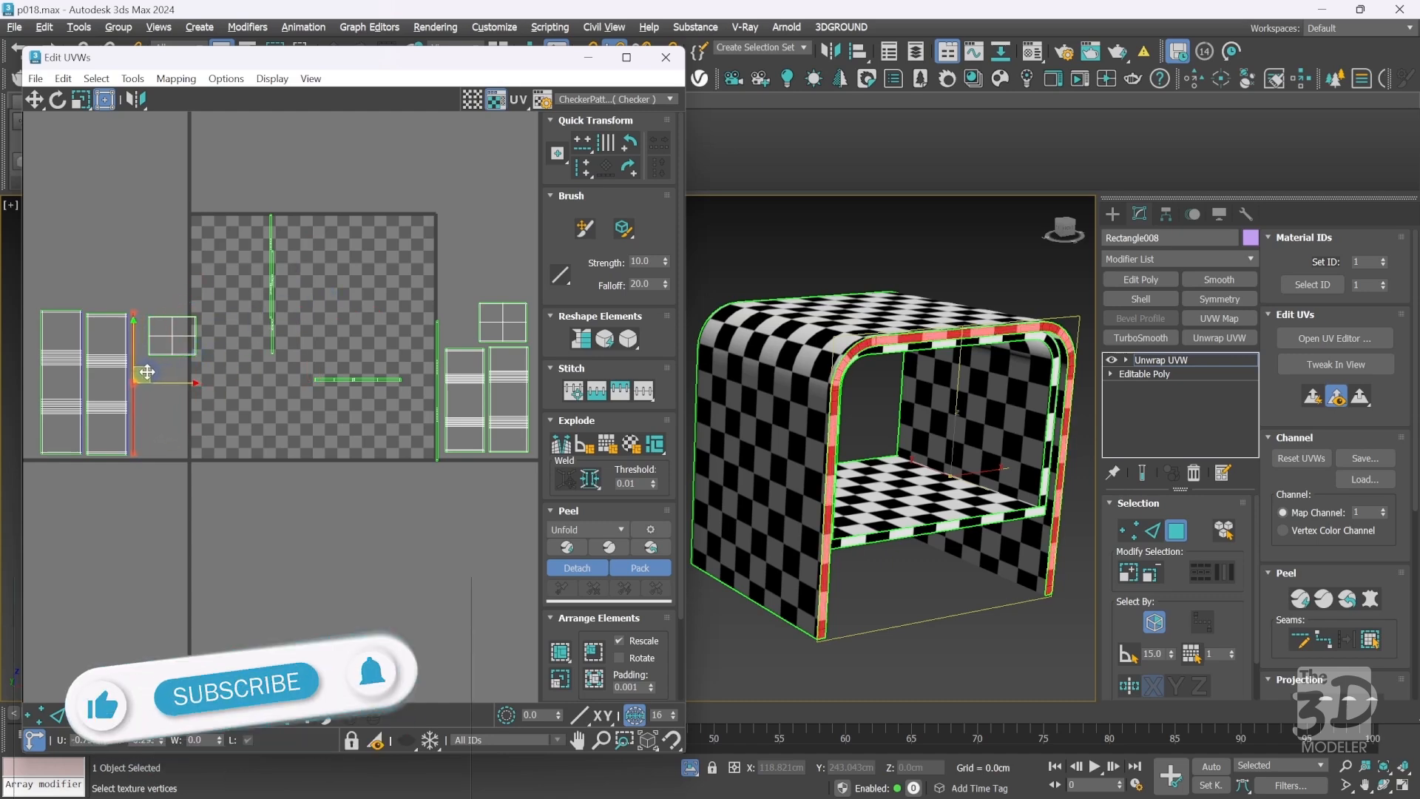
Move the inner frame's back edge strip to the right UV group and its front edge strip to the left group.
{"action": "left_click", "coordinate": [268, 240]}
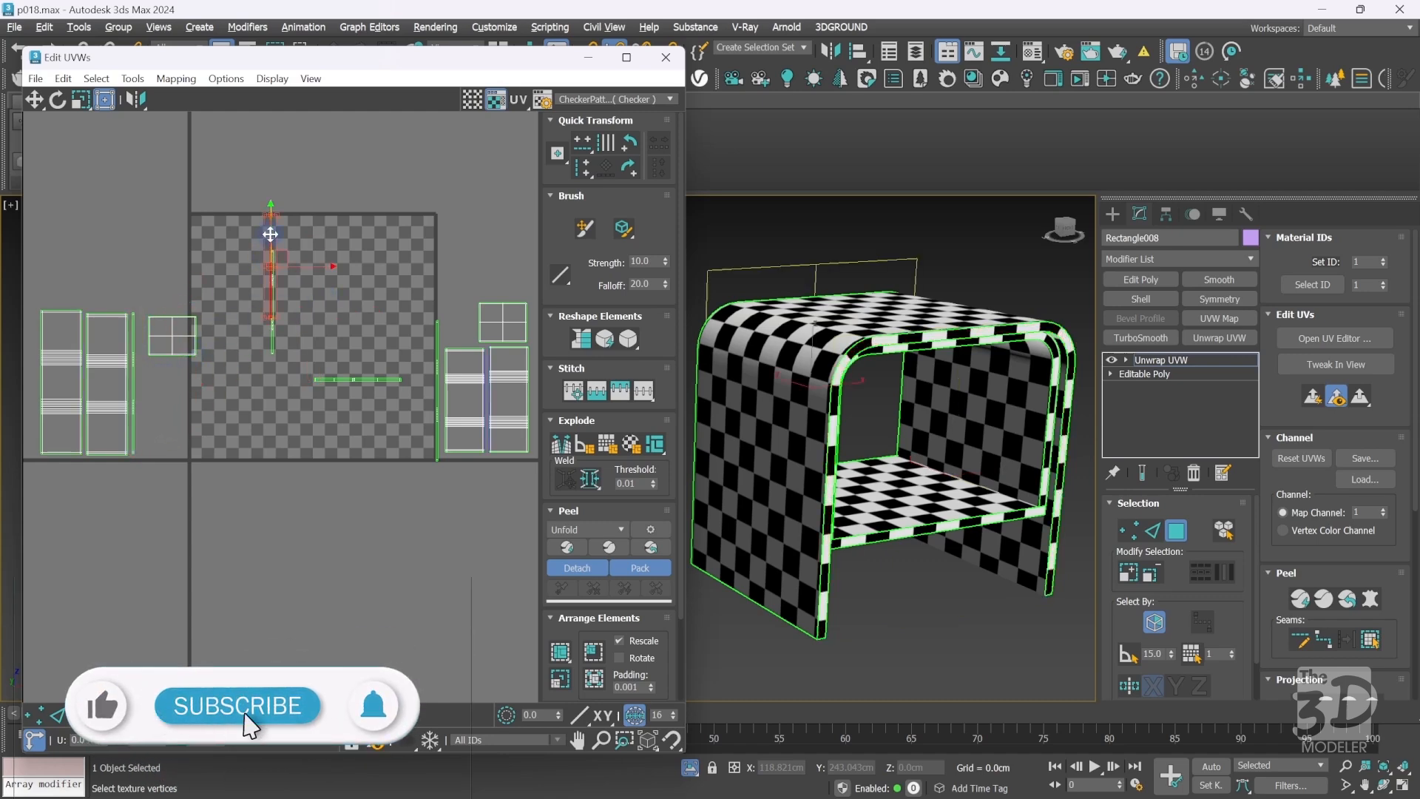
{"action": "left_click_drag", "start_coordinate": [281, 251], "coordinate": [441, 390]}
{"action": "left_click", "coordinate": [275, 281]}
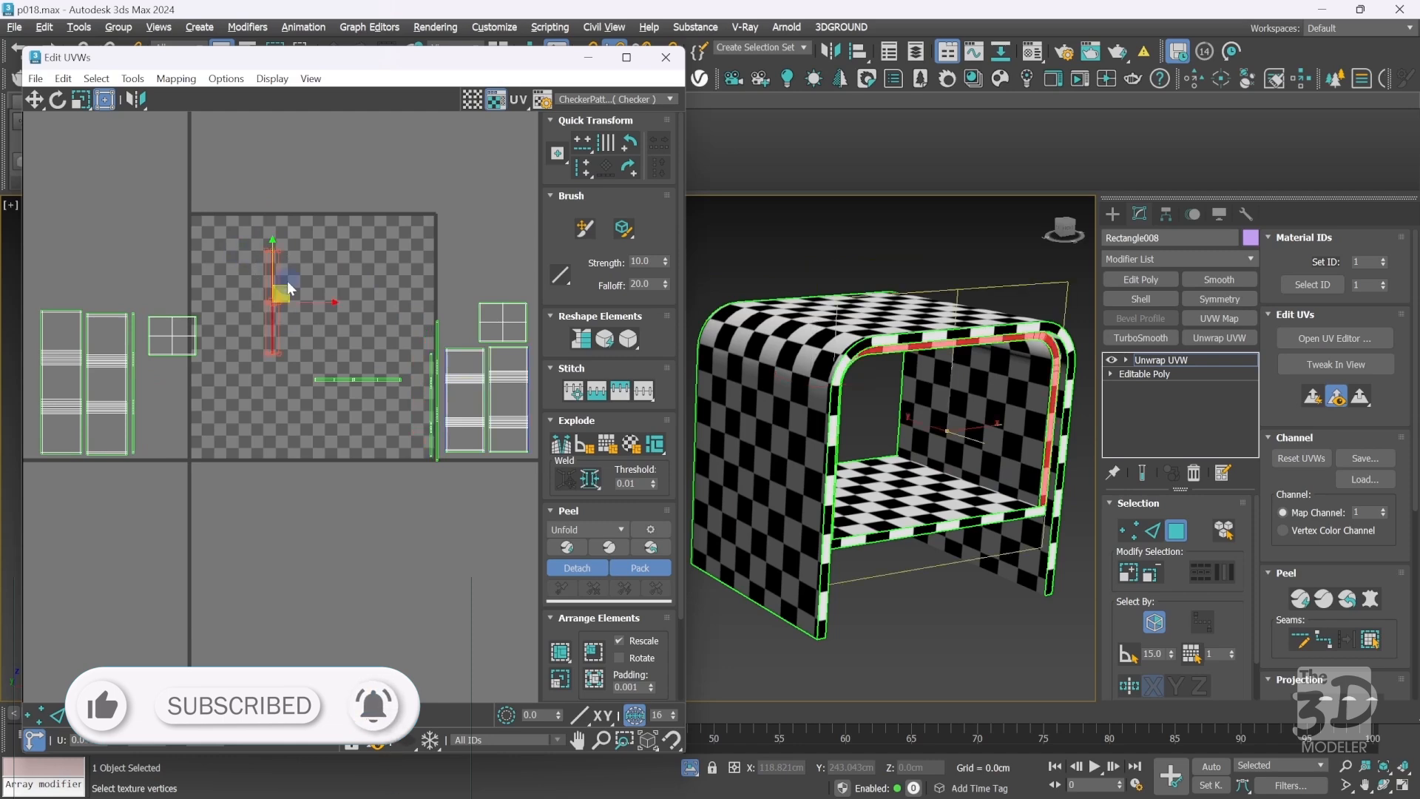
{"action": "left_click_drag", "start_coordinate": [286, 289], "coordinate": [152, 392]}
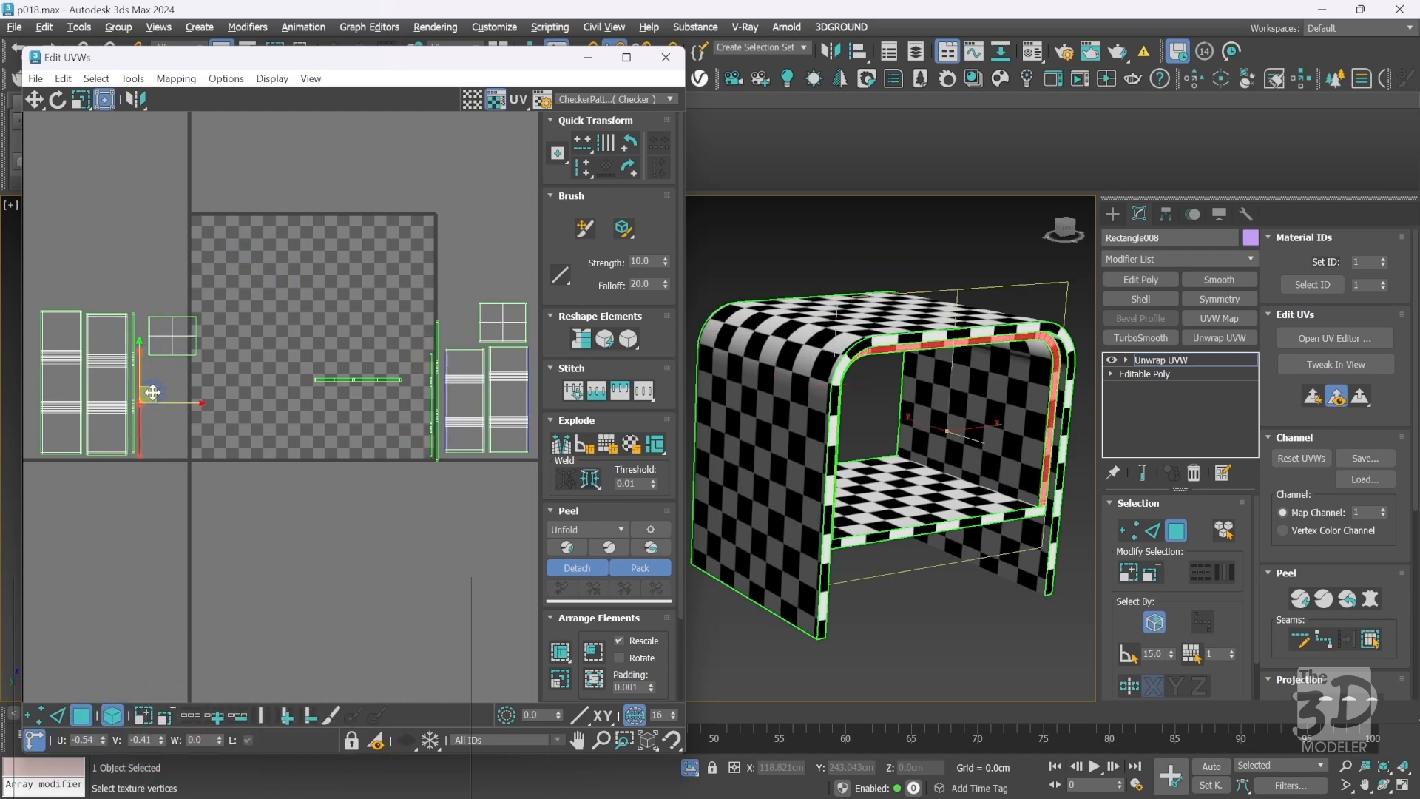
Place the bottom panel's front edge strip under the left UV group and its back edge strip under the right group.
{"action": "left_click", "coordinate": [358, 380]}
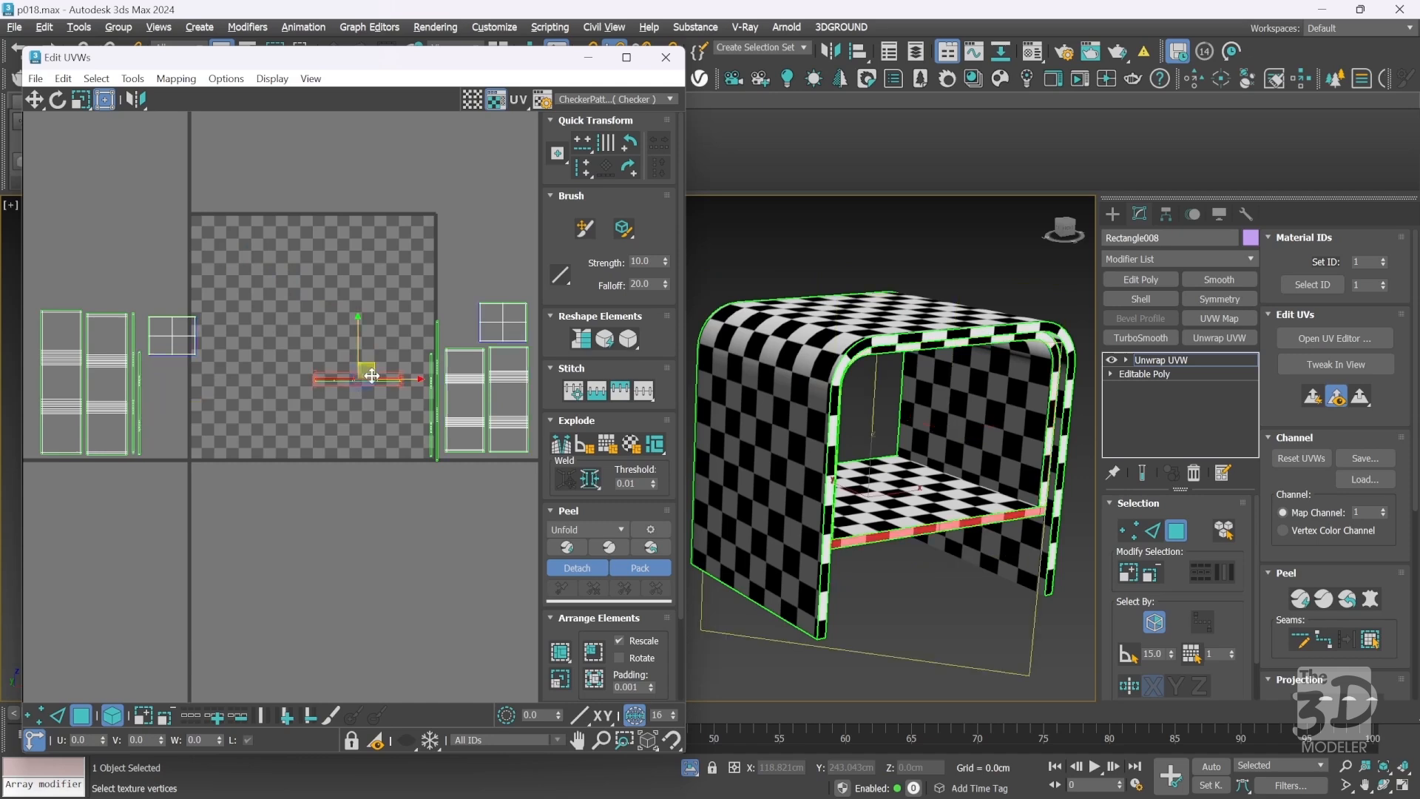
{"action": "left_click_drag", "start_coordinate": [372, 367], "coordinate": [99, 451]}
{"action": "key", "text": "ctrl+z"}
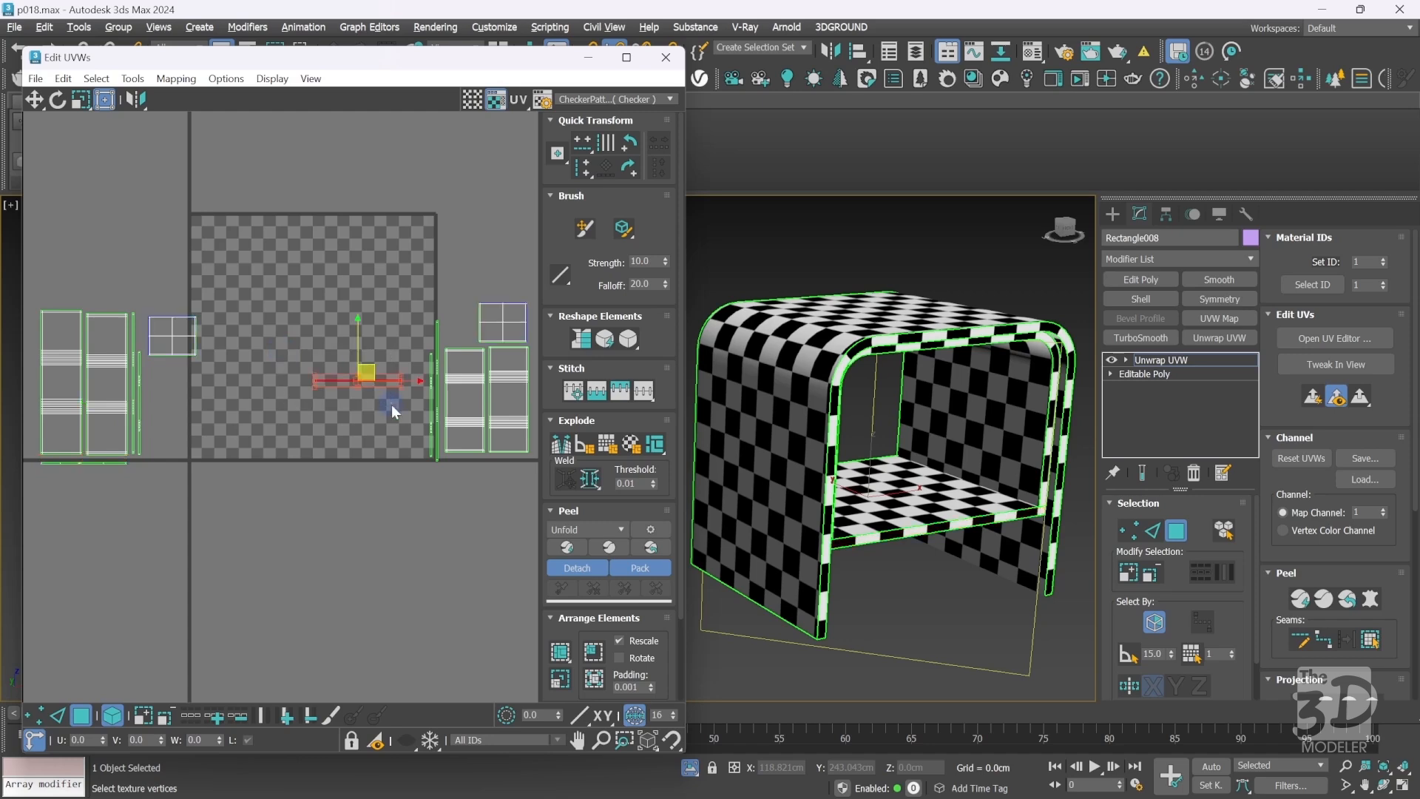
{"action": "left_click_drag", "start_coordinate": [372, 354], "coordinate": [502, 445]}
{"action": "left_click", "coordinate": [270, 376]}
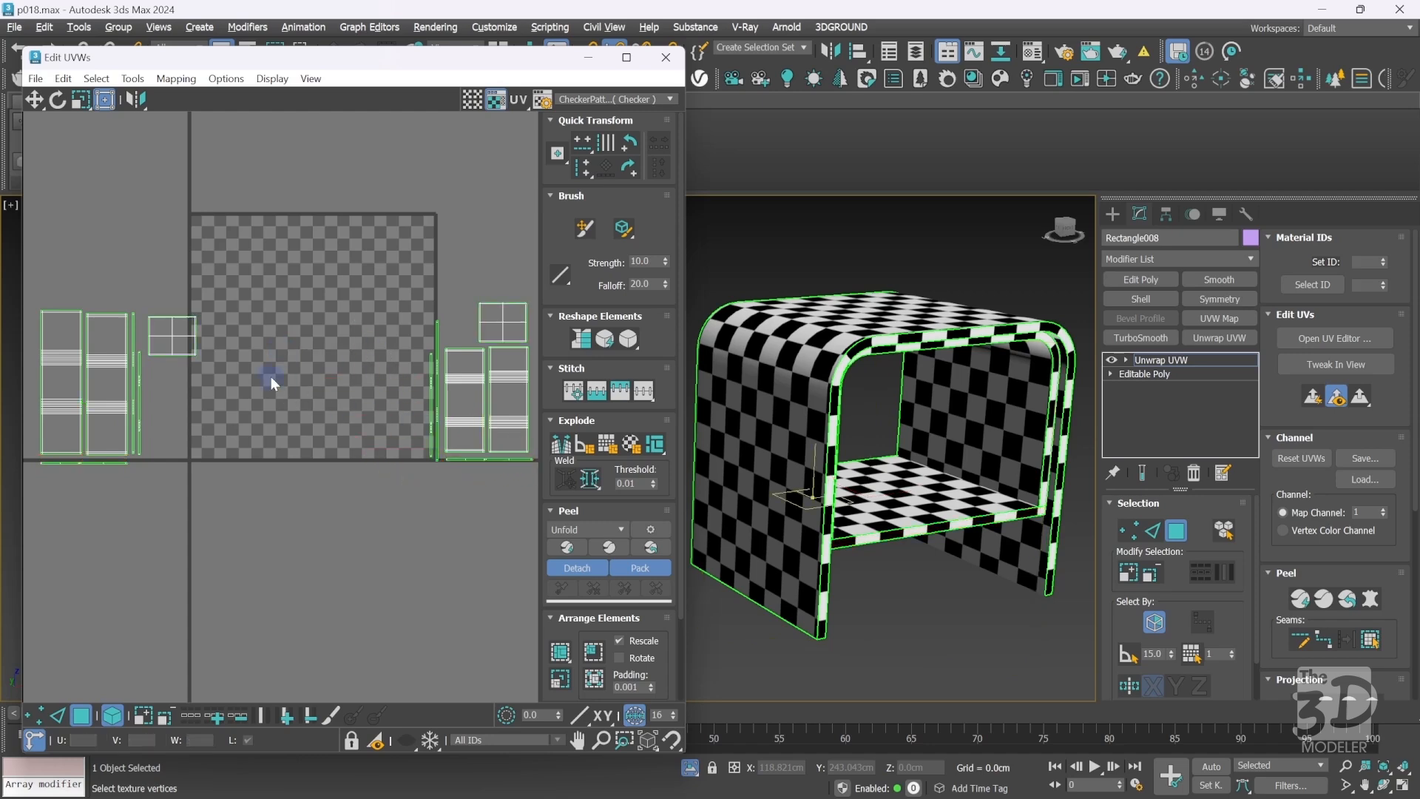
Select every UV element left of the tile and check which faces they cover on the model.
{"action": "scroll", "coordinate": [294, 375], "scroll_direction": "down", "scroll_amount": 2}
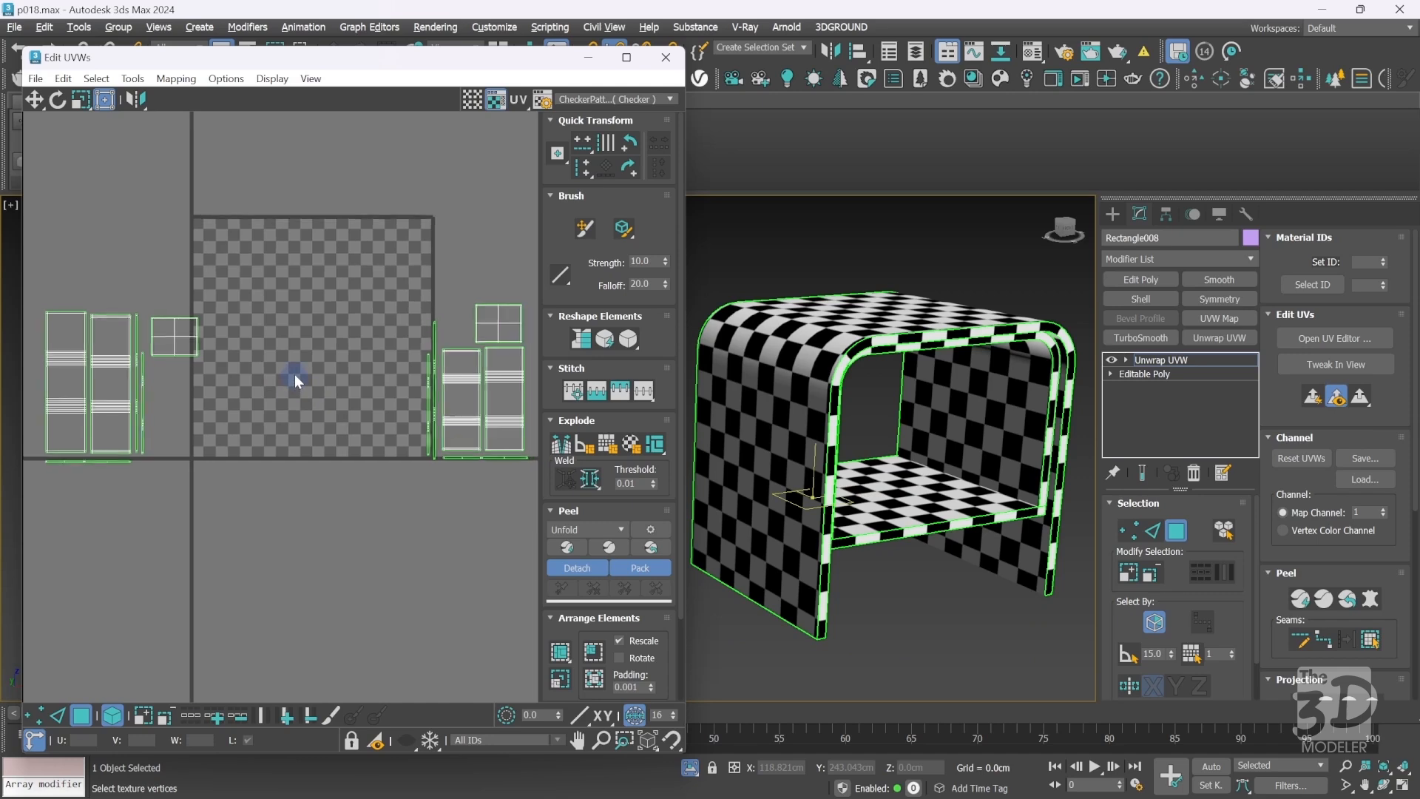
{"action": "left_click_drag", "start_coordinate": [47, 278], "coordinate": [247, 468]}
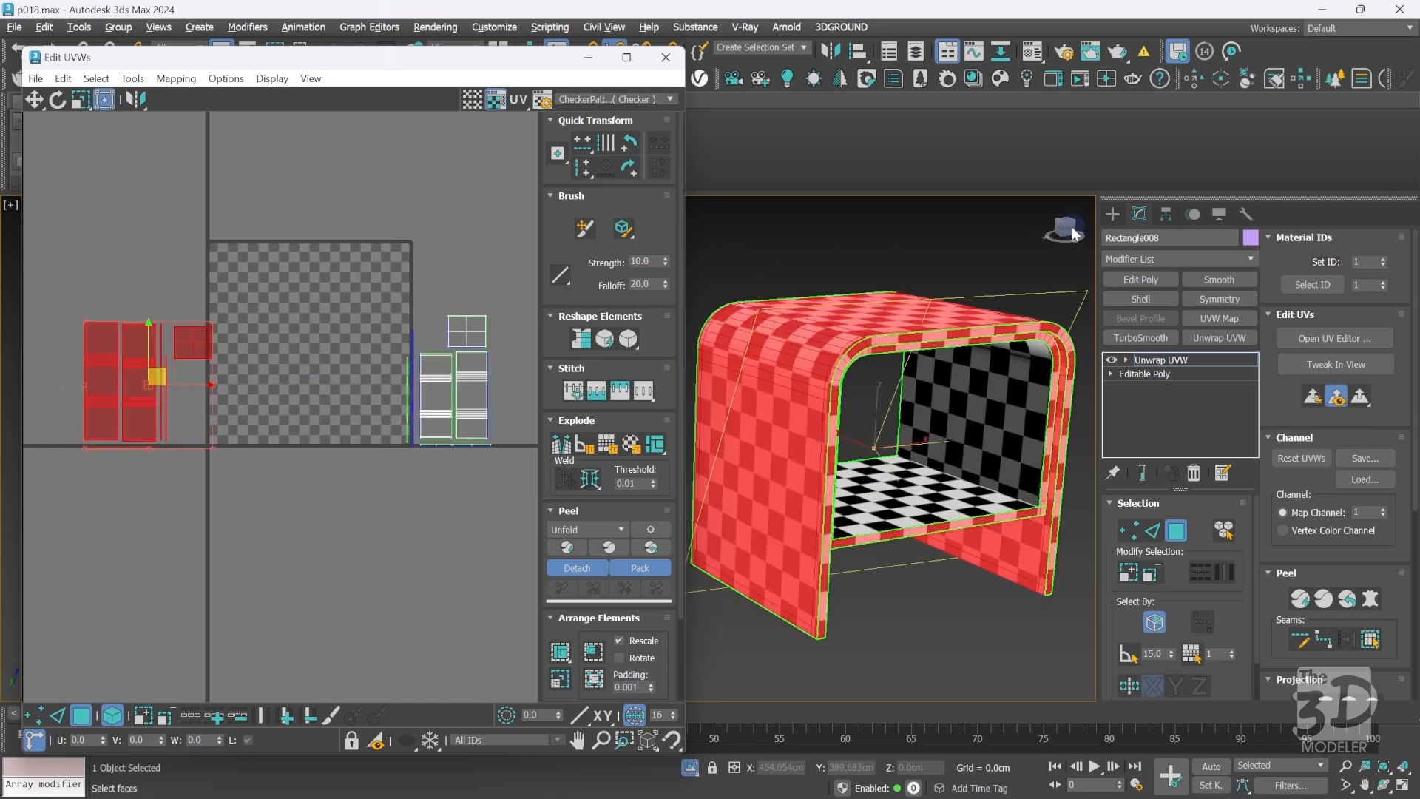
{"action": "mouse_move", "coordinate": [1074, 233]}
{"action": "left_mouse_down"}
{"action": "mouse_move", "coordinate": [988, 244]}
{"action": "mouse_move", "coordinate": [922, 217]}
{"action": "mouse_move", "coordinate": [939, 240]}
{"action": "mouse_move", "coordinate": [989, 247]}
{"action": "mouse_move", "coordinate": [1065, 231]}
{"action": "left_mouse_up"}
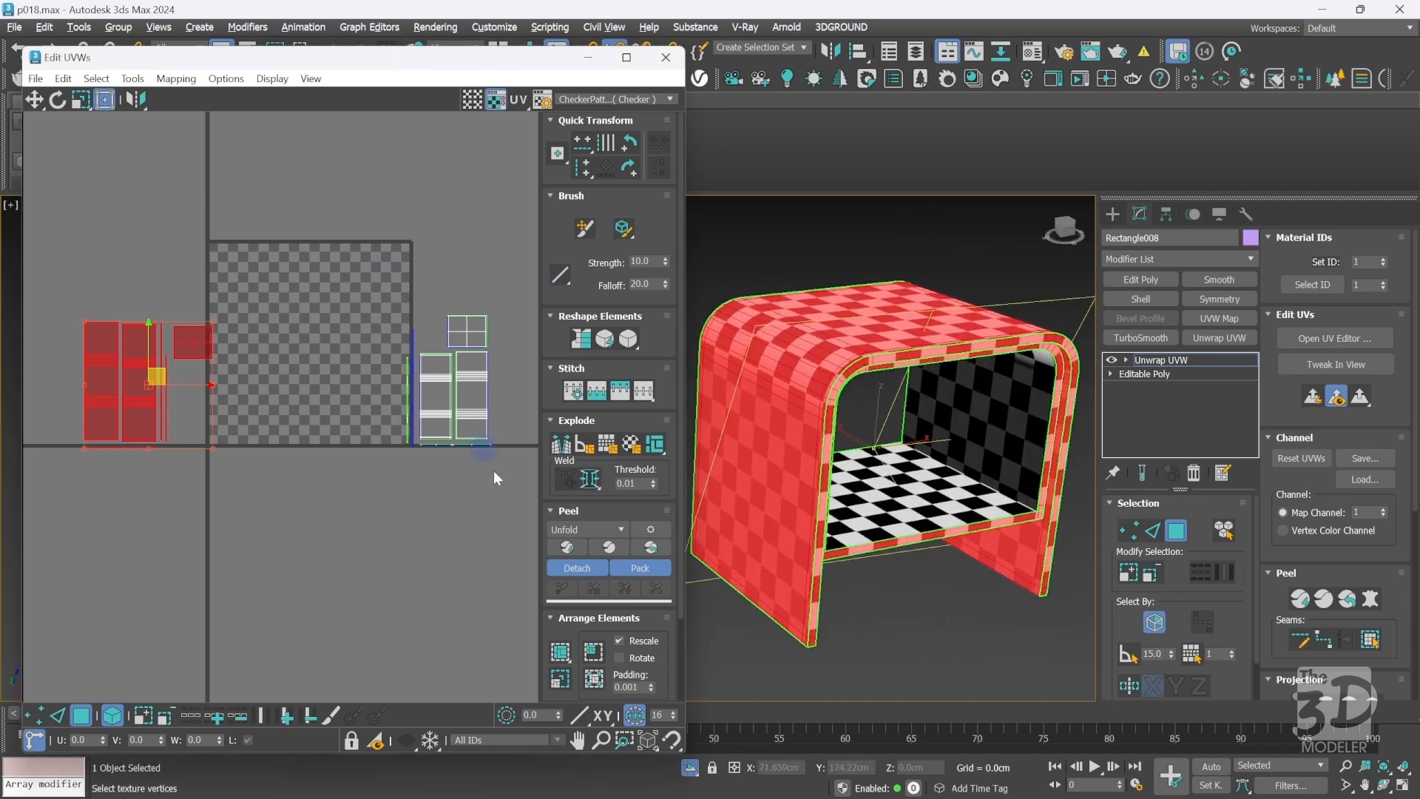
Move the outer-face UV group from the left of the tile into the tile's left half.
{"action": "left_click_drag", "start_coordinate": [494, 472], "coordinate": [523, 508]}
{"action": "mouse_move", "coordinate": [1066, 232]}
{"action": "left_mouse_down"}
{"action": "mouse_move", "coordinate": [932, 218]}
{"action": "mouse_move", "coordinate": [1066, 234]}
{"action": "left_mouse_up"}
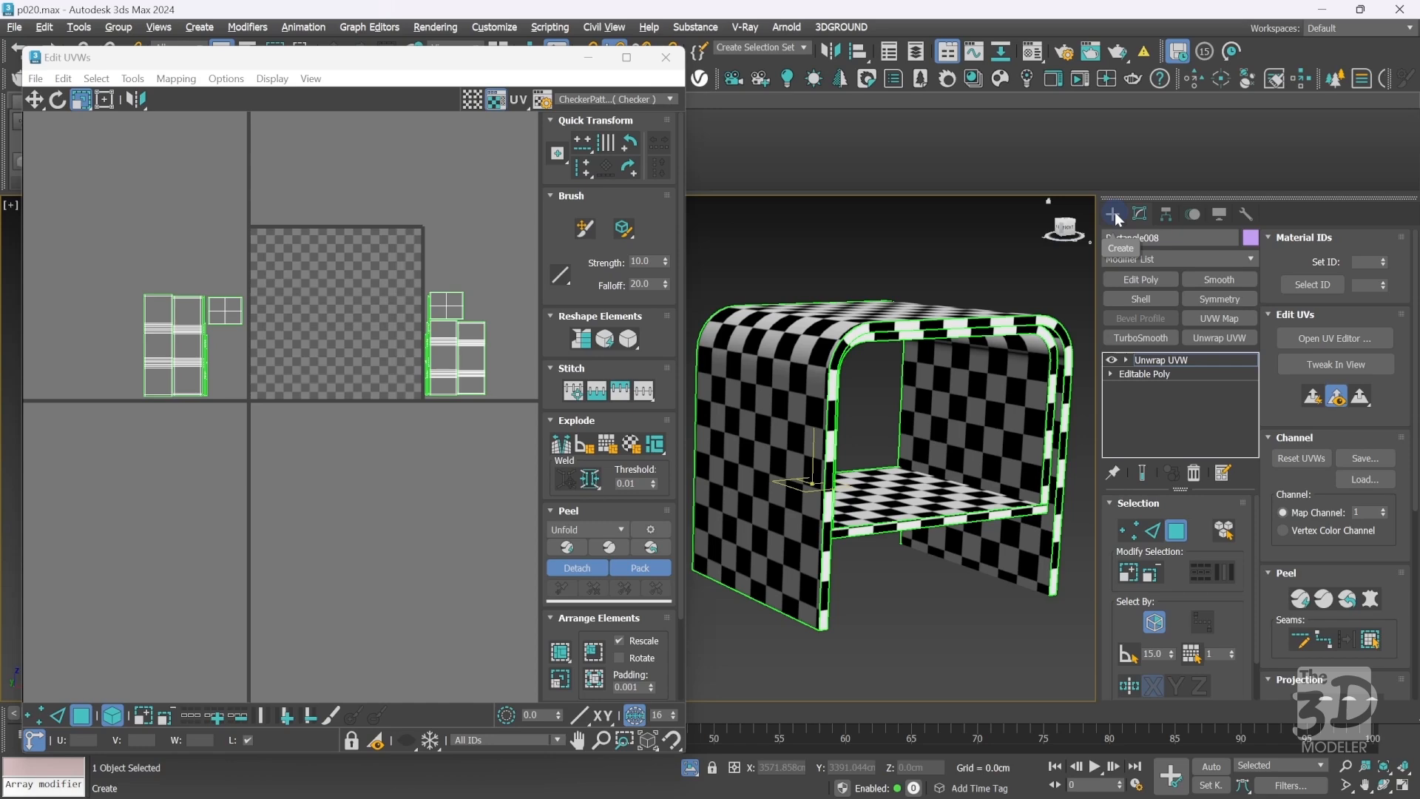
{"action": "left_click_drag", "start_coordinate": [122, 244], "coordinate": [251, 429]}
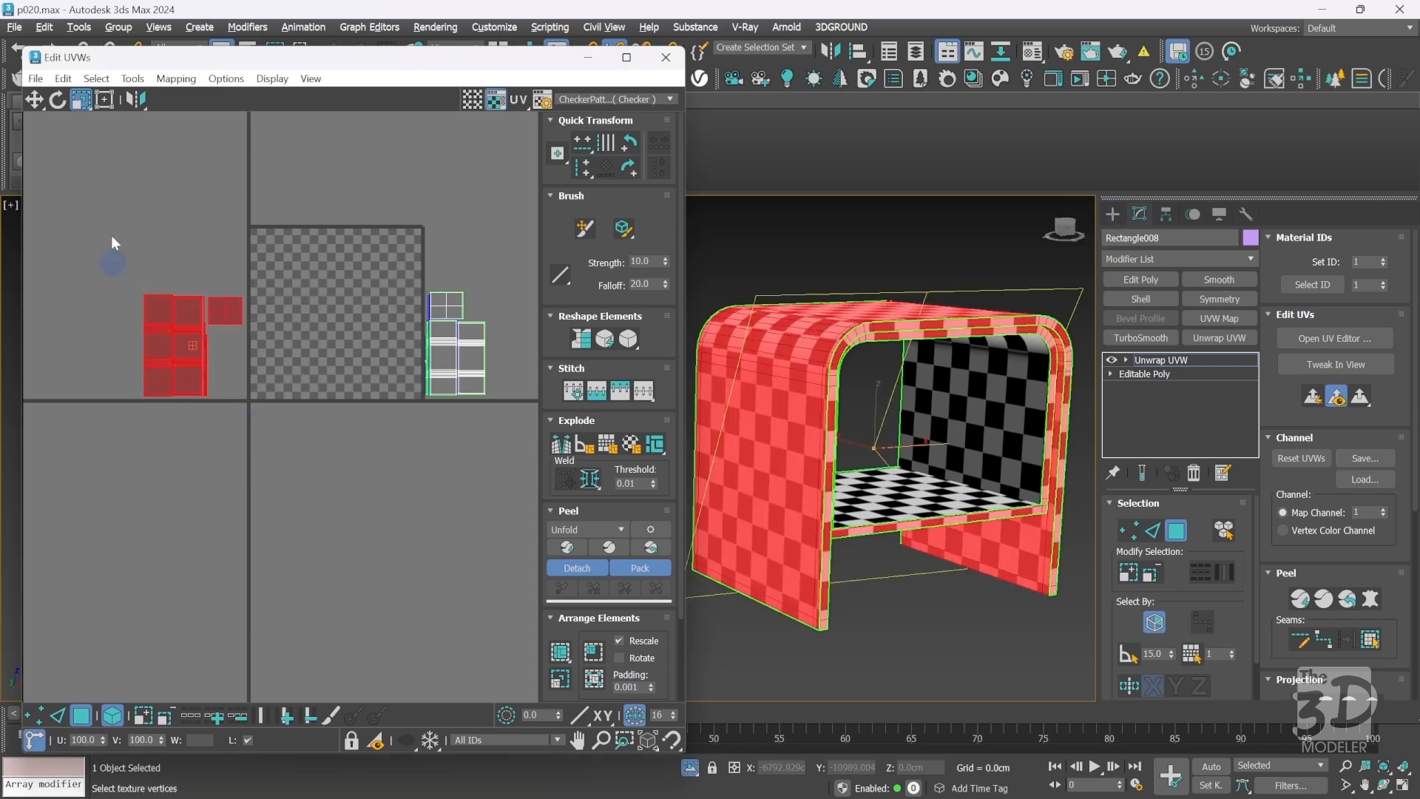
{"action": "left_click", "coordinate": [35, 105]}
{"action": "left_click_drag", "start_coordinate": [158, 382], "coordinate": [295, 352]}
{"action": "scroll", "coordinate": [295, 351], "scroll_direction": "up", "scroll_amount": 2}
{"action": "scroll", "coordinate": [298, 351], "scroll_direction": "up", "scroll_amount": 1}
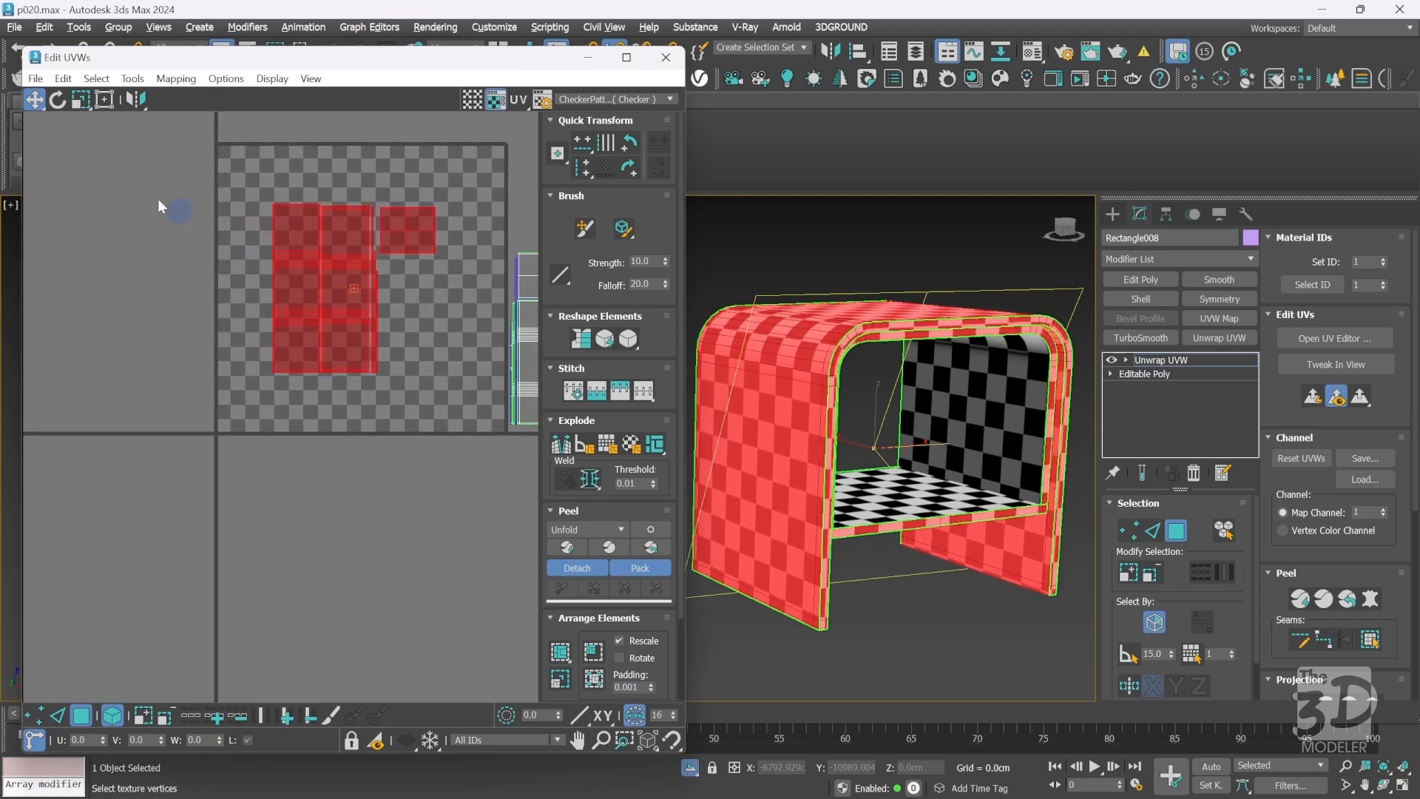
Scale the outer-face UV group up to the tile's full height and nudge it inside the tile's left border.
{"action": "left_click", "coordinate": [80, 99]}
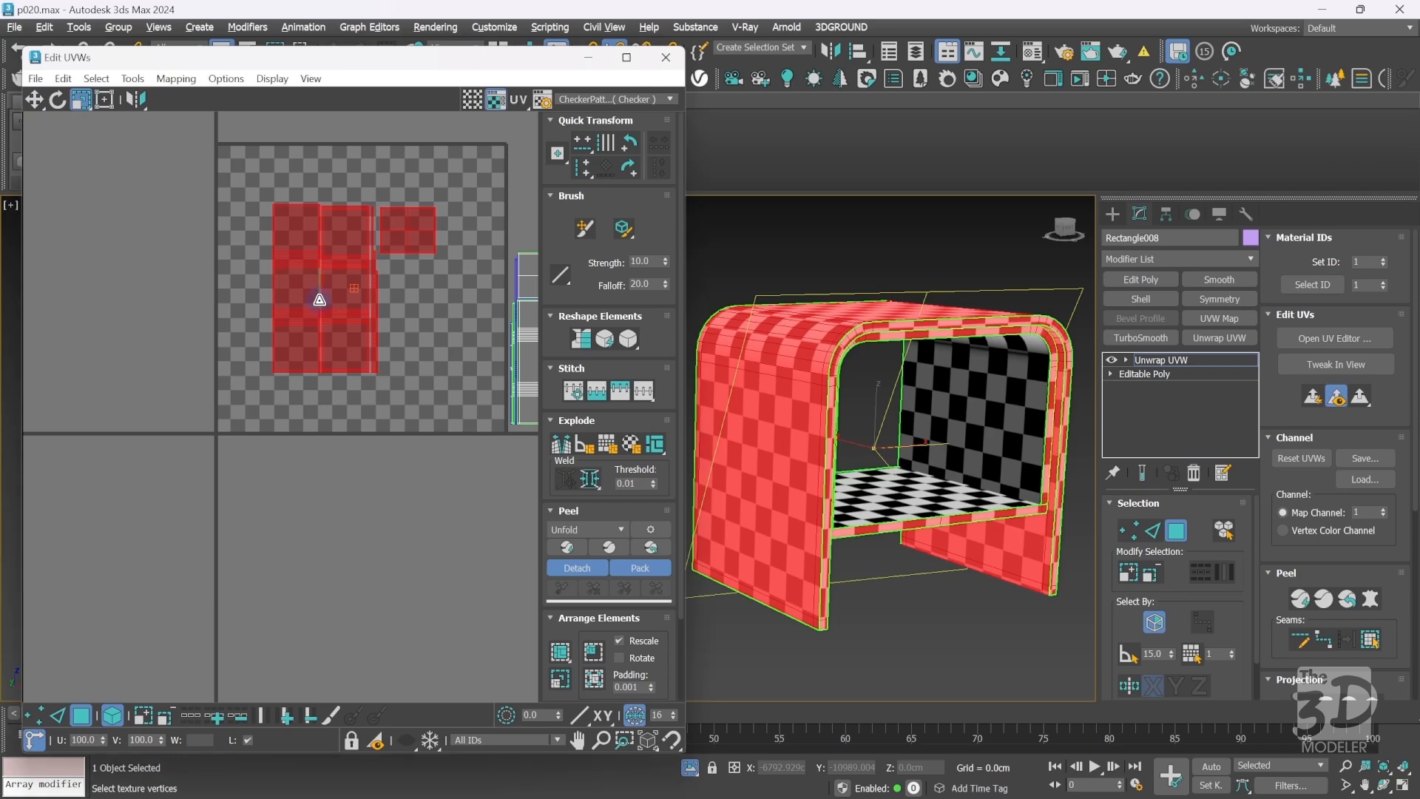
{"action": "left_click_drag", "start_coordinate": [319, 299], "coordinate": [320, 282]}
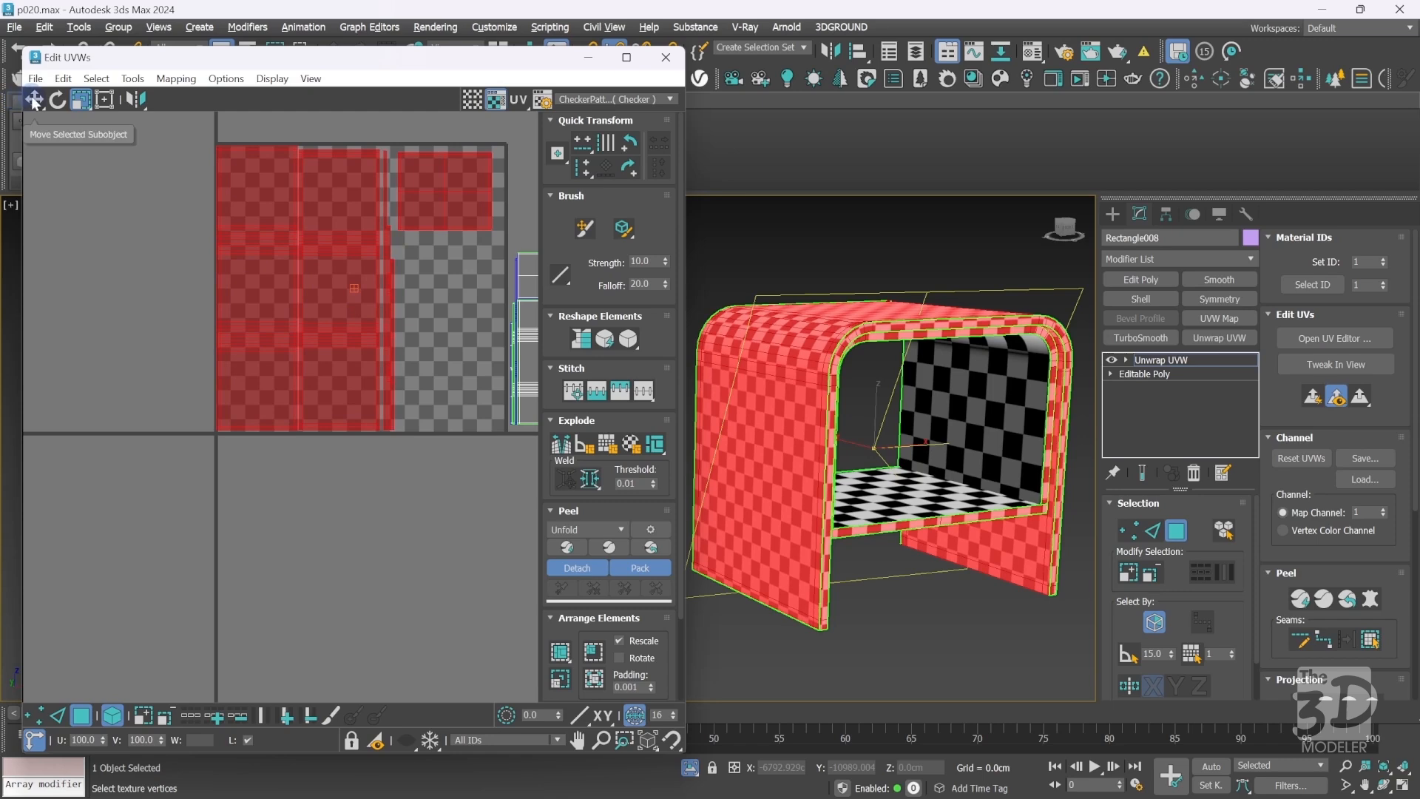
{"action": "left_click", "coordinate": [34, 99]}
{"action": "left_click_drag", "start_coordinate": [301, 250], "coordinate": [307, 253]}
{"action": "left_click", "coordinate": [162, 283]}
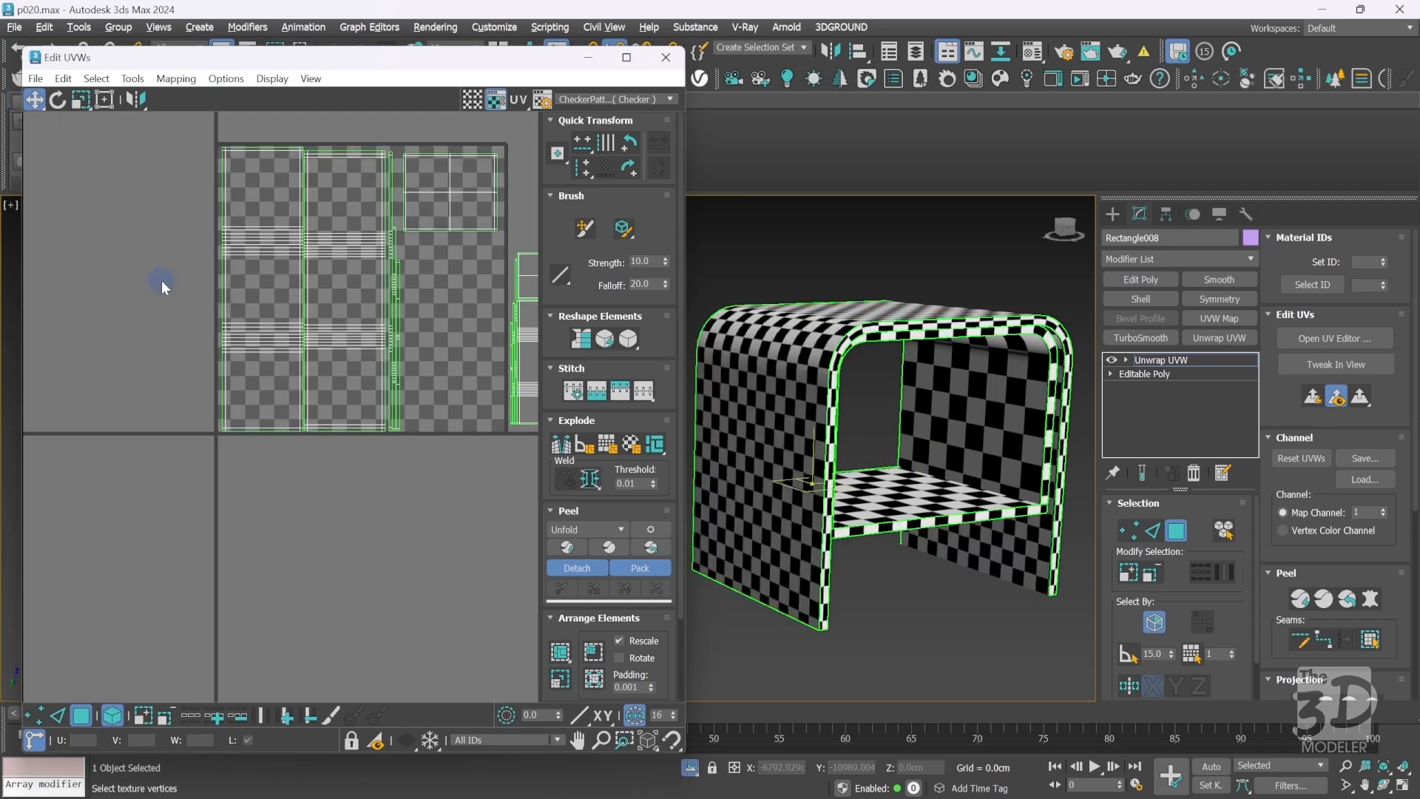
Move the inner-face UV group from the right of the tile into the free lower-right area inside it.
{"action": "scroll", "coordinate": [162, 281], "scroll_direction": "down", "scroll_amount": 2}
{"action": "left_click_drag", "start_coordinate": [454, 260], "coordinate": [366, 392]}
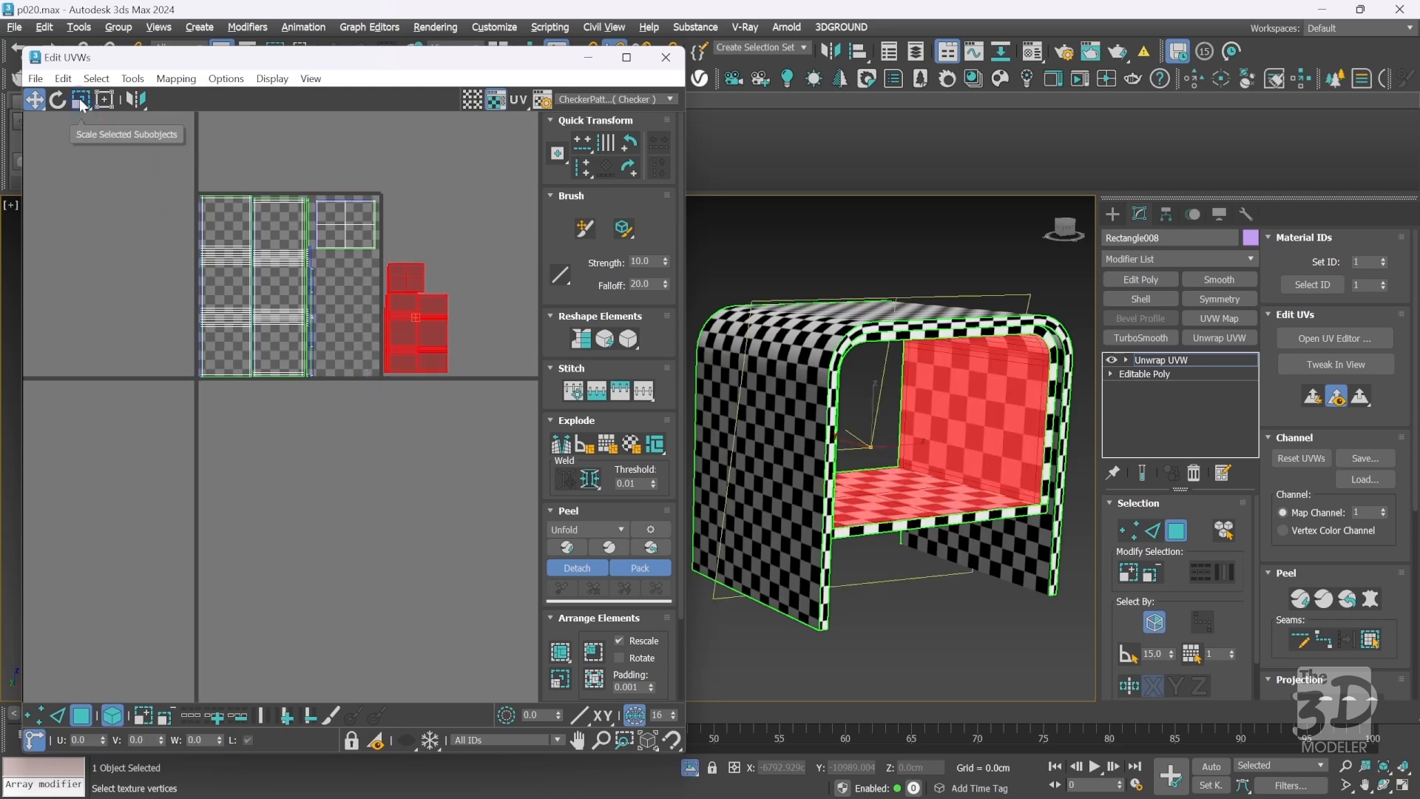
{"action": "left_click_drag", "start_coordinate": [432, 343], "coordinate": [348, 347]}
{"action": "scroll", "coordinate": [370, 326], "scroll_direction": "up", "scroll_amount": 3}
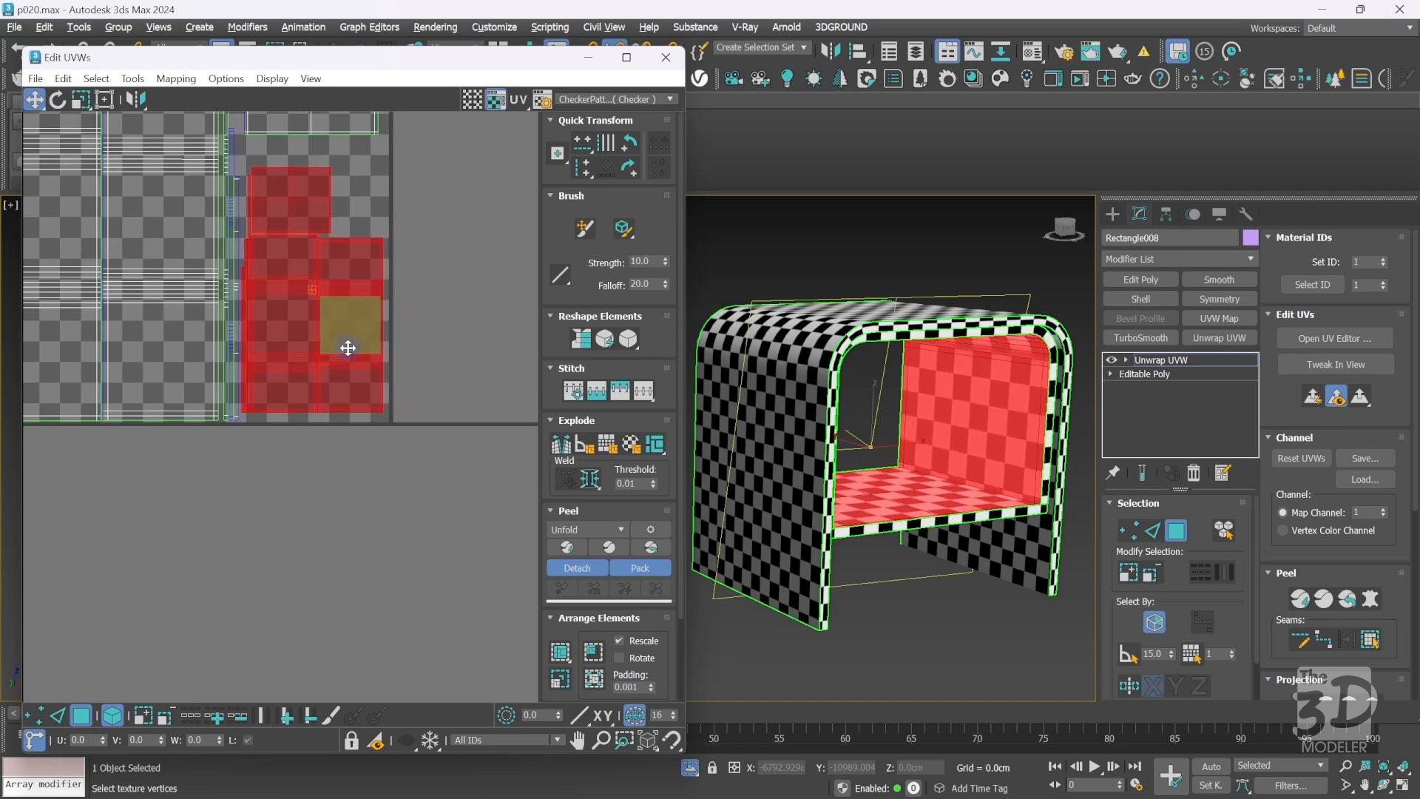
Scale the inner-face UV group down slightly to clear its neighbours and the tile border, and check the full layout.
{"action": "left_click", "coordinate": [81, 100]}
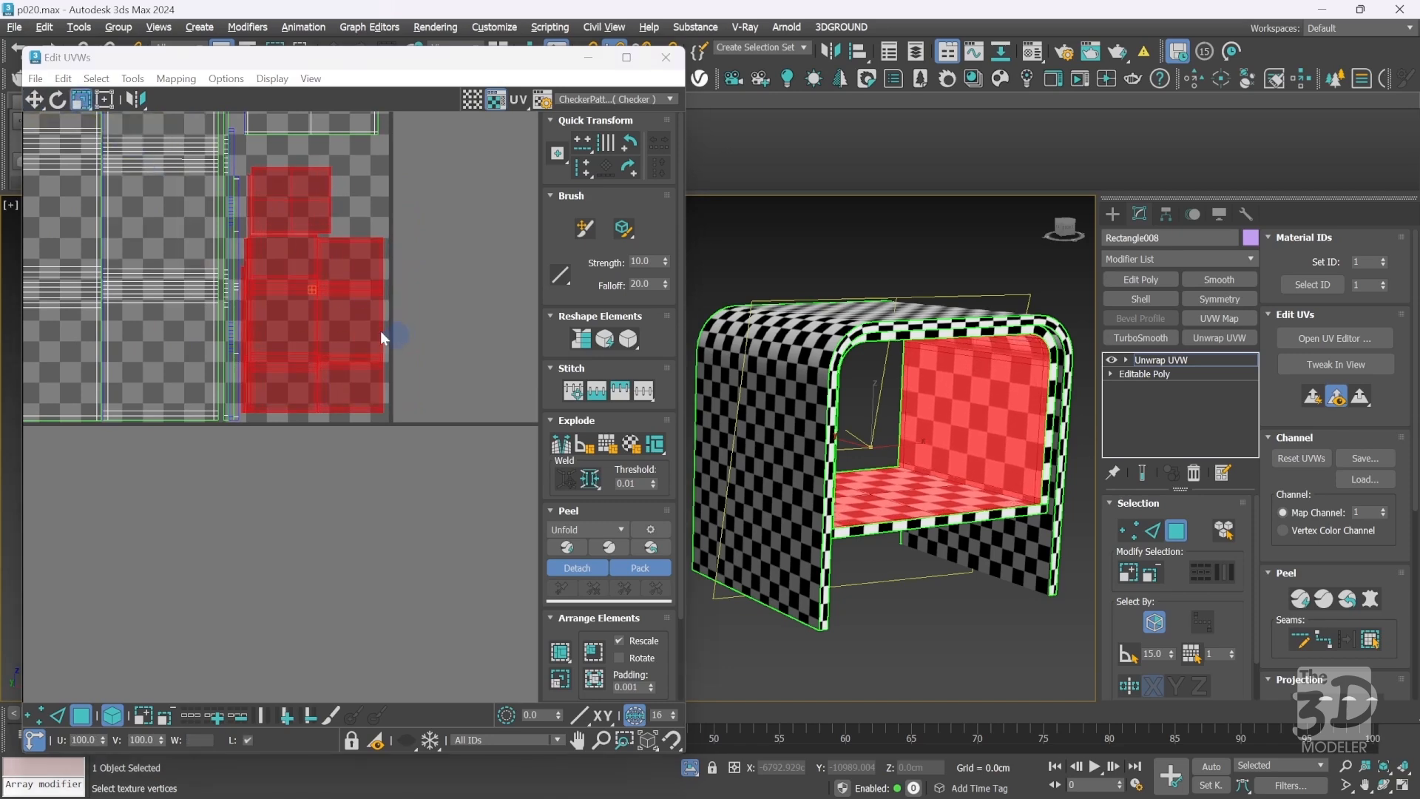
{"action": "left_click_drag", "start_coordinate": [313, 297], "coordinate": [314, 307]}
{"action": "left_click", "coordinate": [409, 292]}
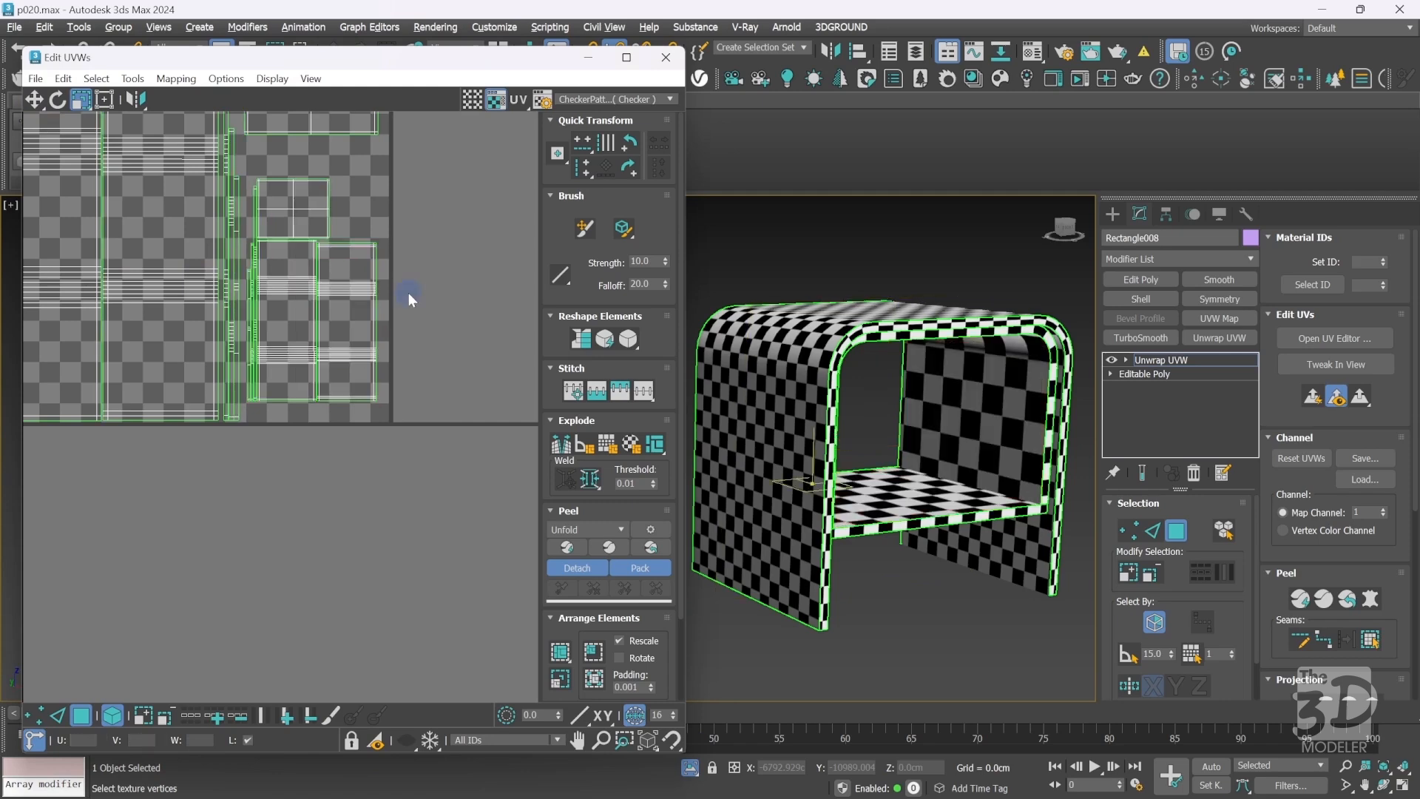
{"action": "scroll", "coordinate": [408, 293], "scroll_direction": "down", "scroll_amount": 4}
{"action": "key", "text": "ctrl+a"}
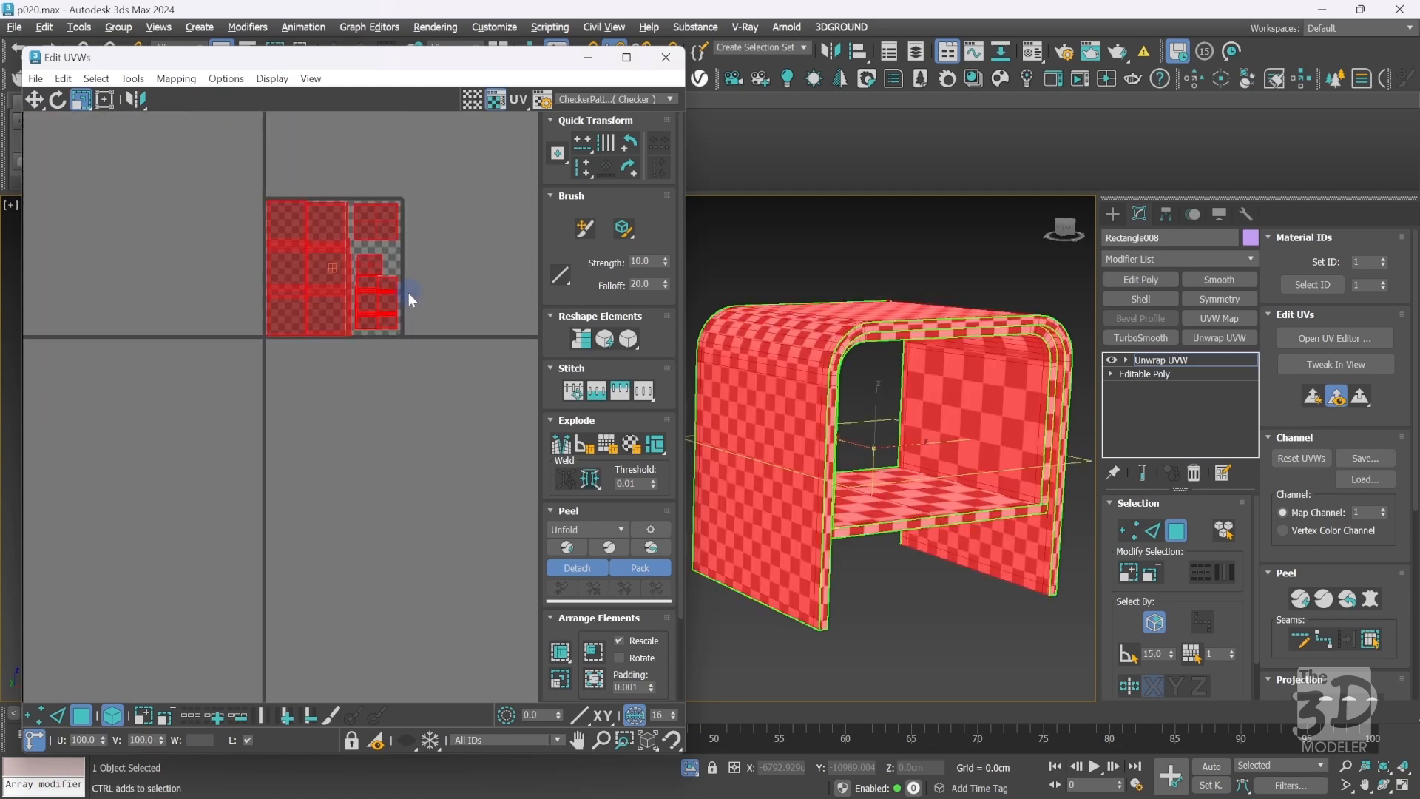
{"action": "key", "text": "z"}
{"action": "left_click", "coordinate": [332, 143]}
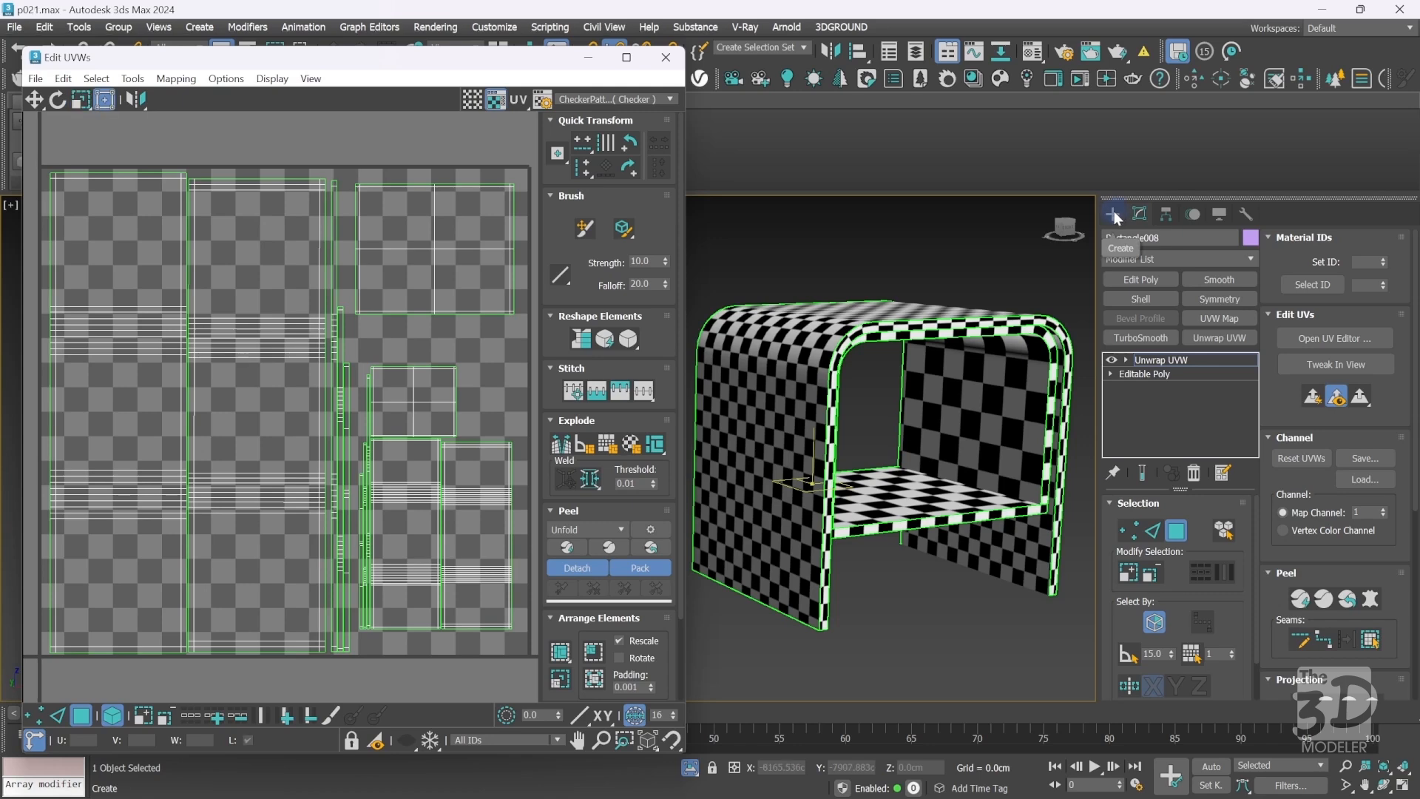
Render the UVW template of the layout at 2048 x 2048.
{"action": "left_click", "coordinate": [133, 80]}
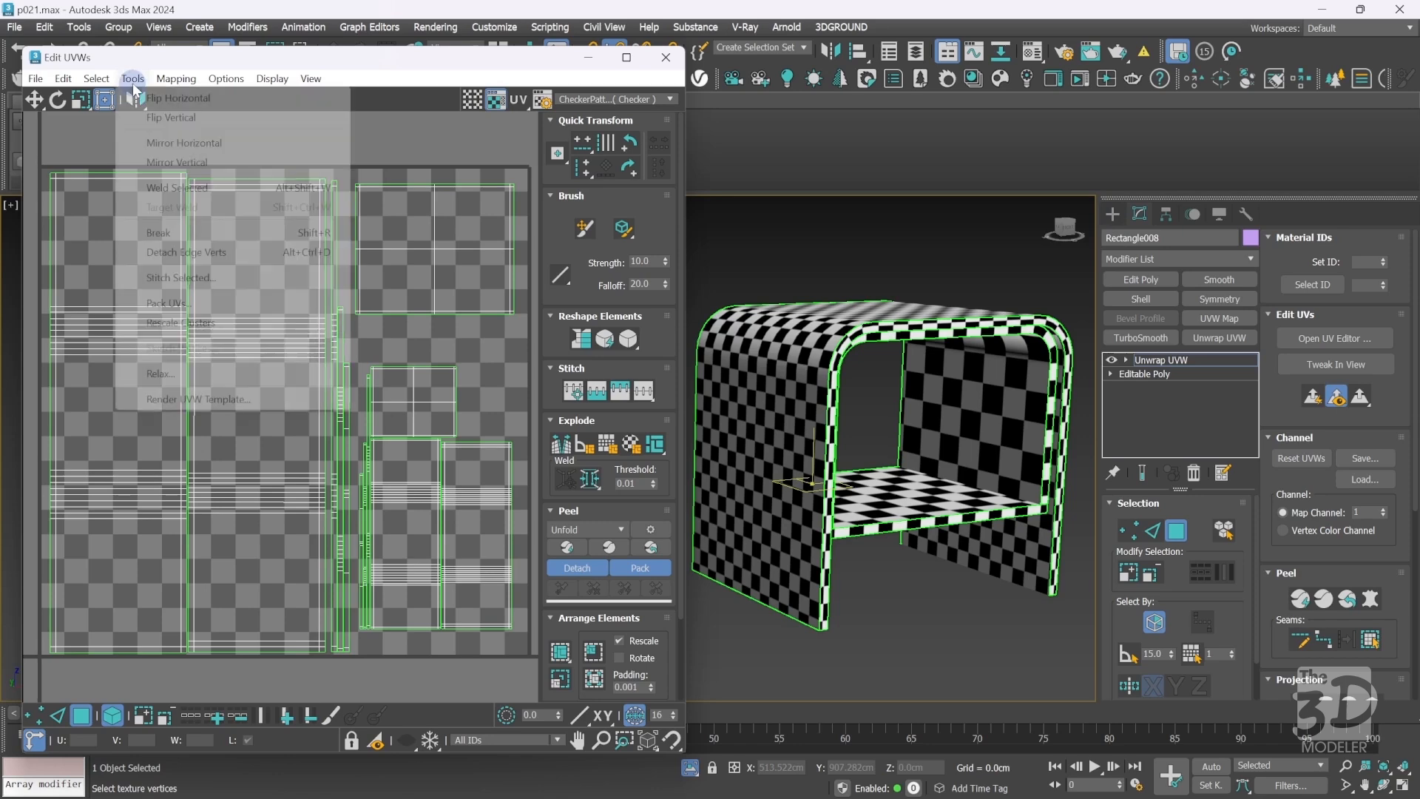
{"action": "left_click", "coordinate": [205, 398]}
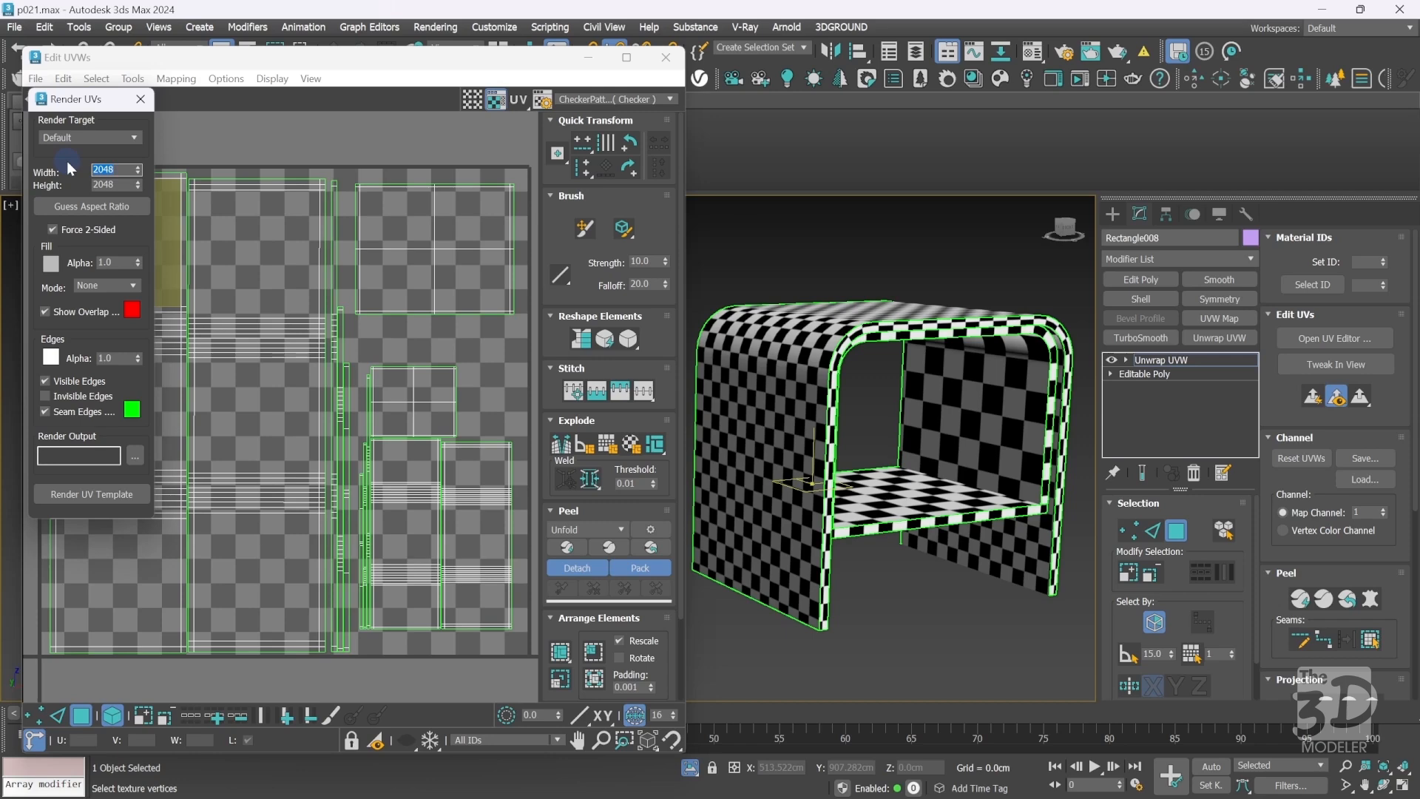
{"action": "left_click", "coordinate": [100, 494]}
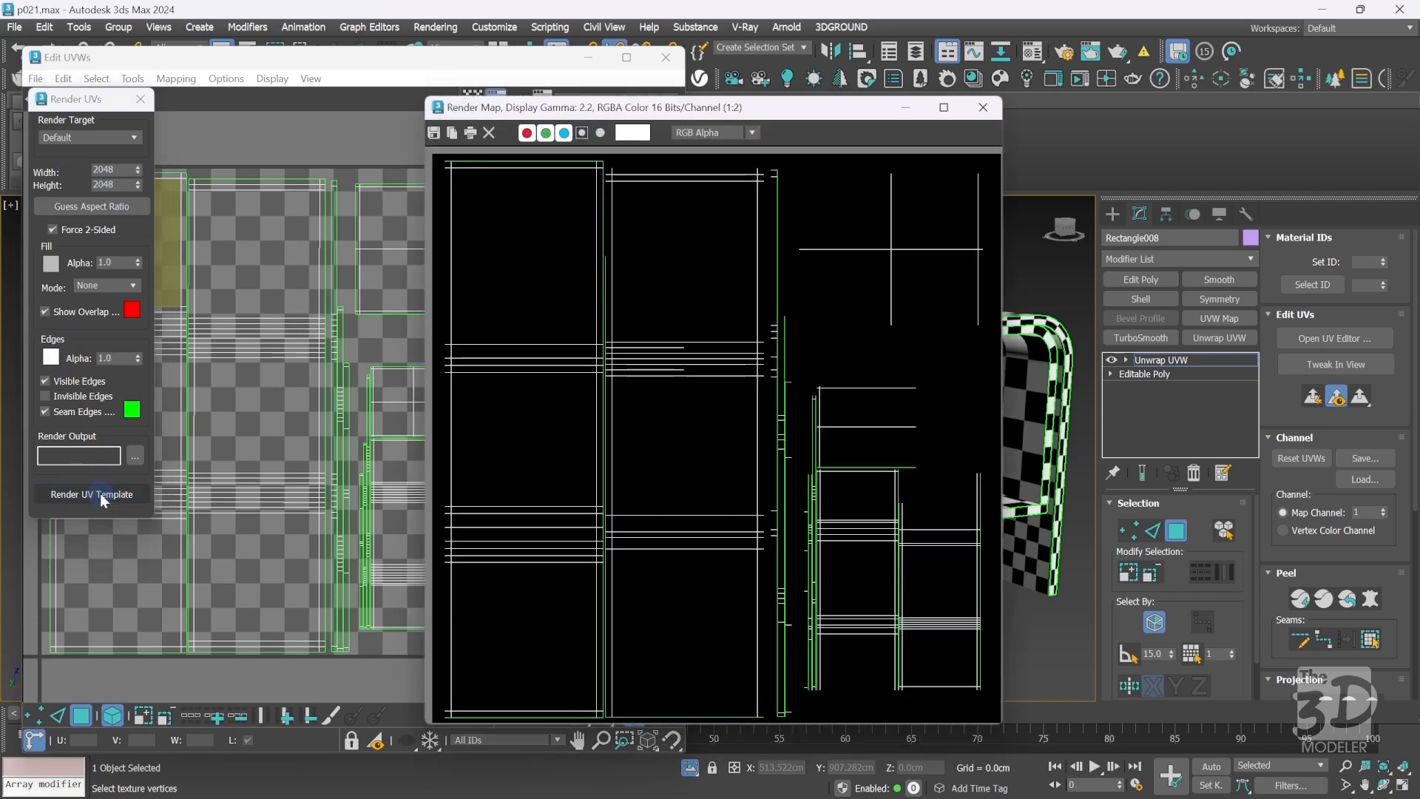
Save the rendered UV template as uvs_grained_wood.tif in 16-bit color, with no compression and the alpha channel stored.
{"action": "left_click", "coordinate": [434, 132]}
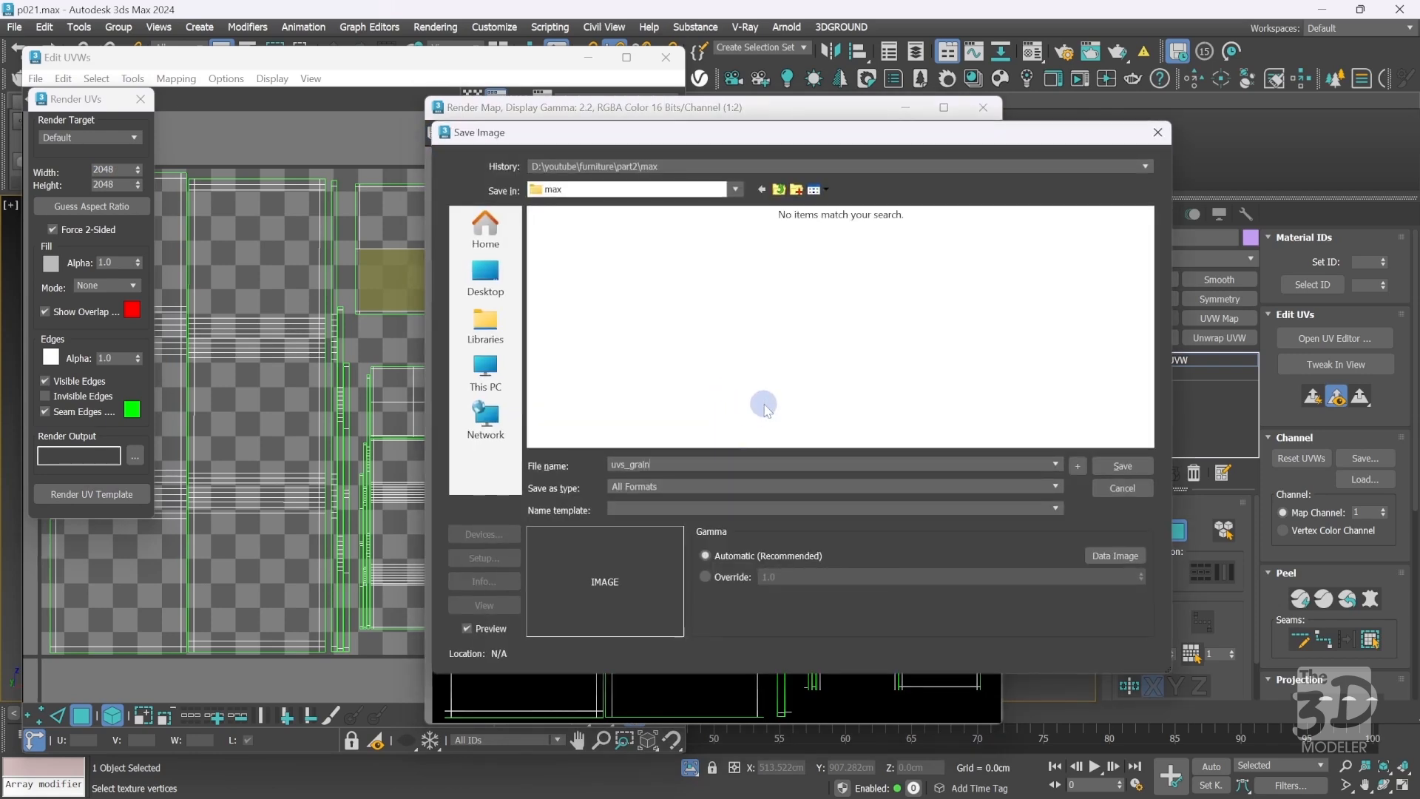
{"action": "type", "text": "d_wood.tif"}
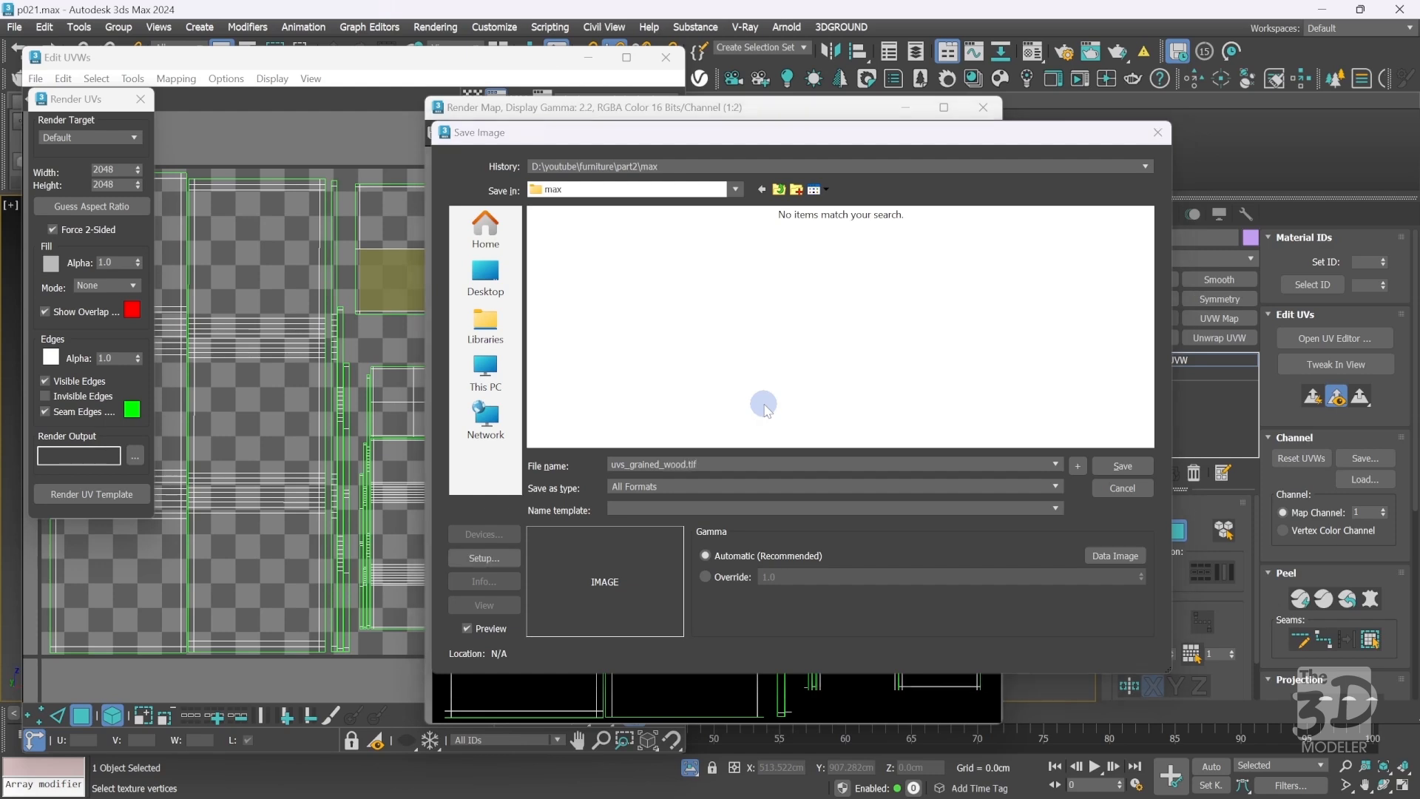
{"action": "key", "text": "Return"}
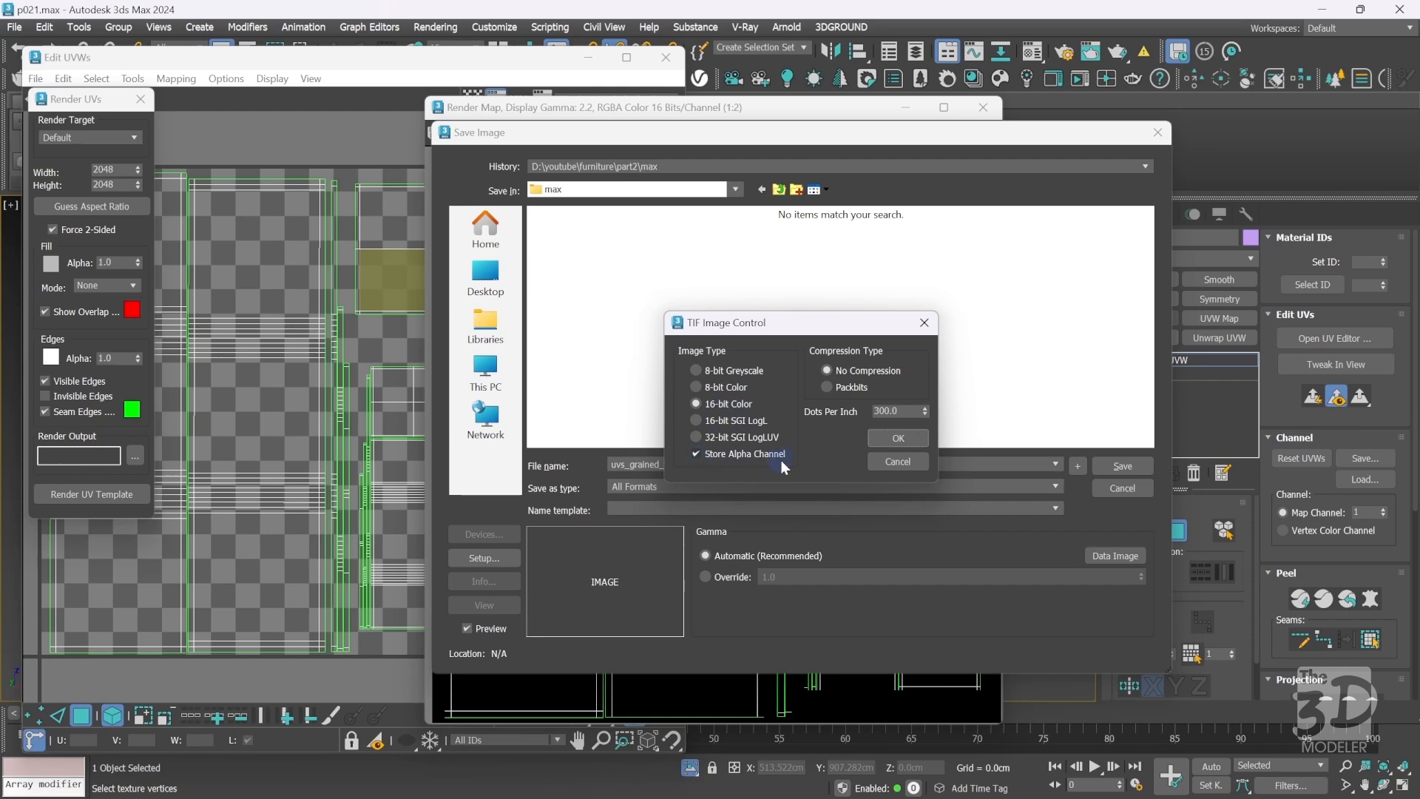
{"action": "left_click", "coordinate": [884, 440]}
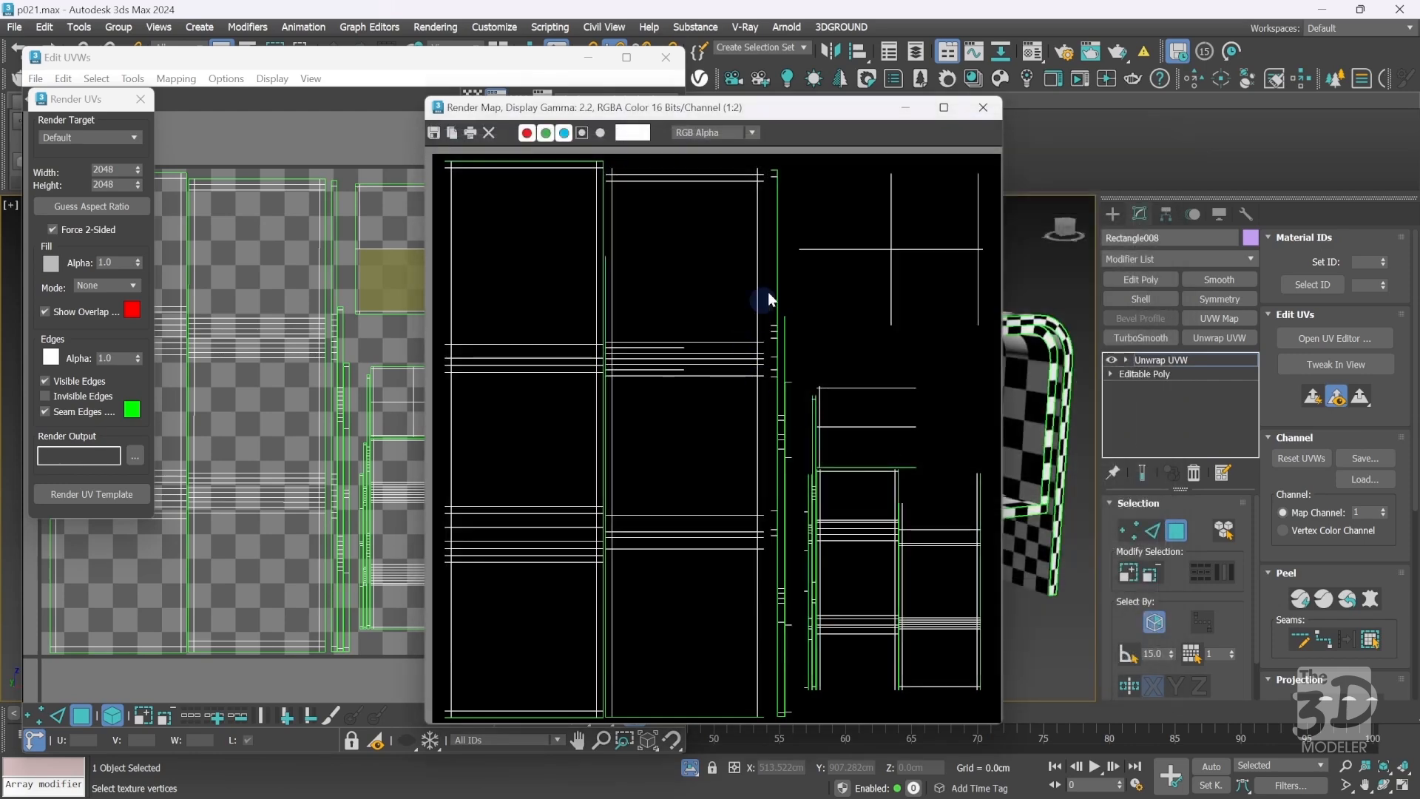